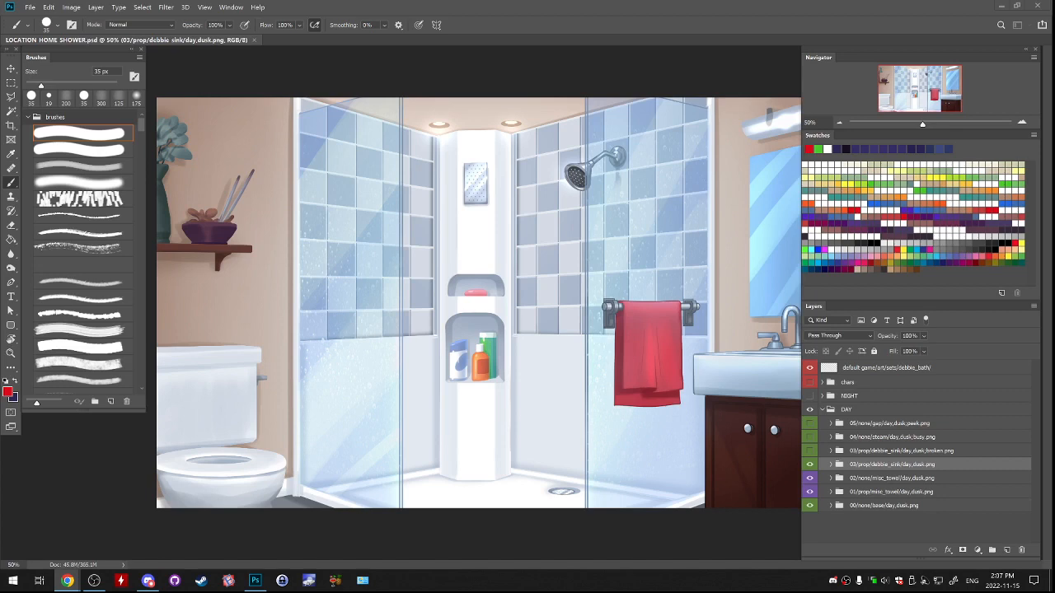
Set the system speaker volume to 12.
{"action": "left_click", "coordinate": [885, 580]}
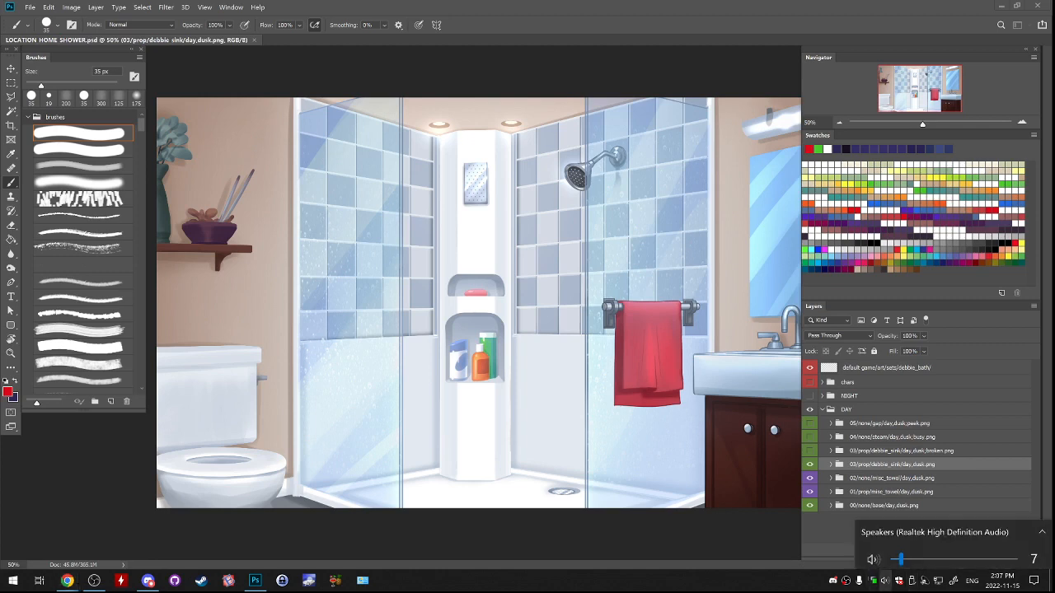
{"action": "left_click_drag", "start_coordinate": [900, 554], "coordinate": [907, 555]}
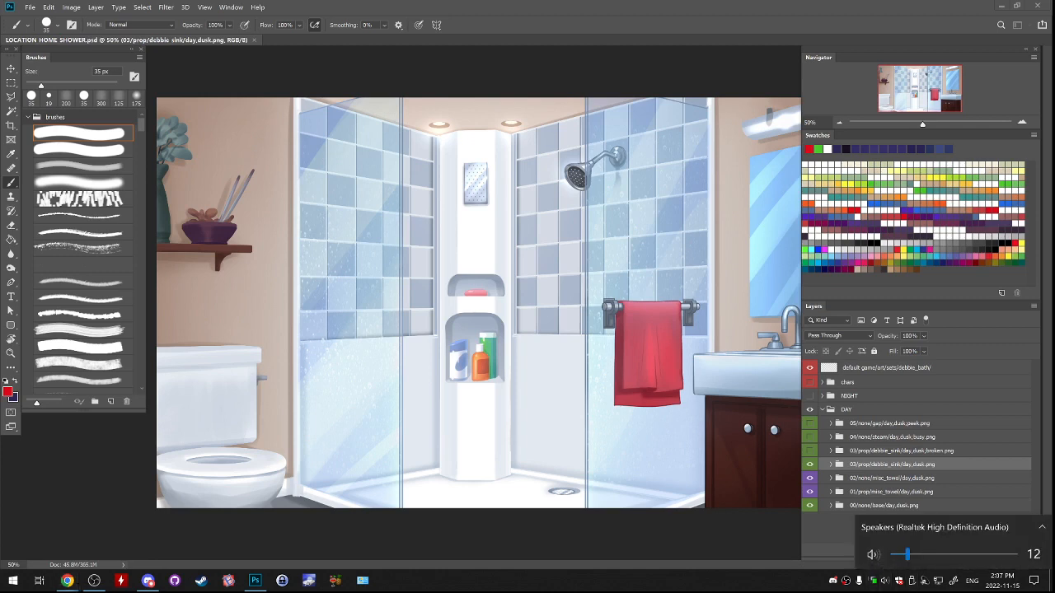
{"action": "left_click", "coordinate": [885, 581]}
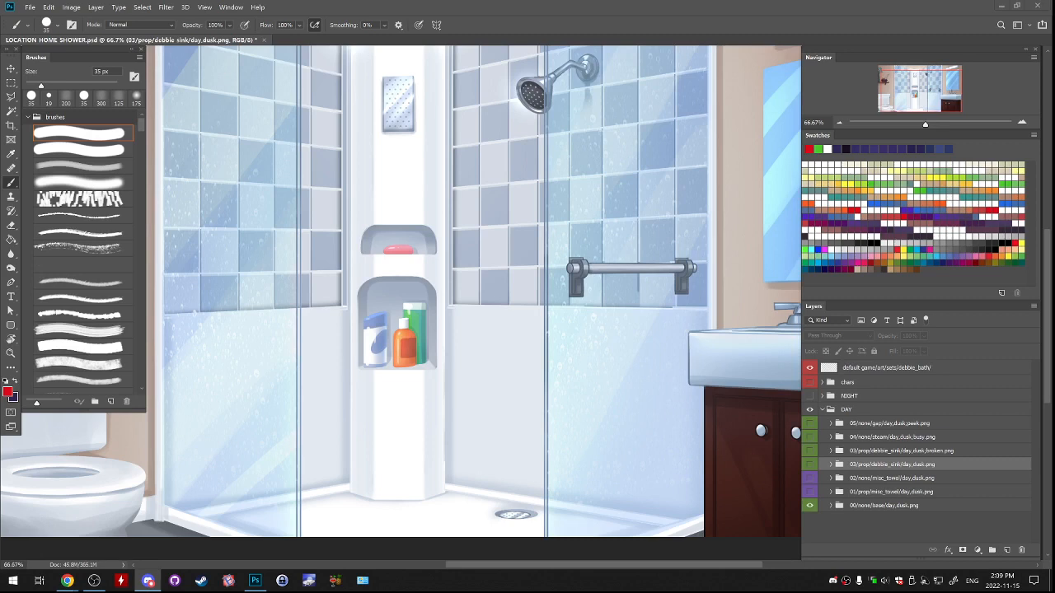
Start opening another file and browse from LOCATION HOME to the LOCATION WAREHOUSE folder in SummertimeSaga.
{"action": "left_click", "coordinate": [30, 7]}
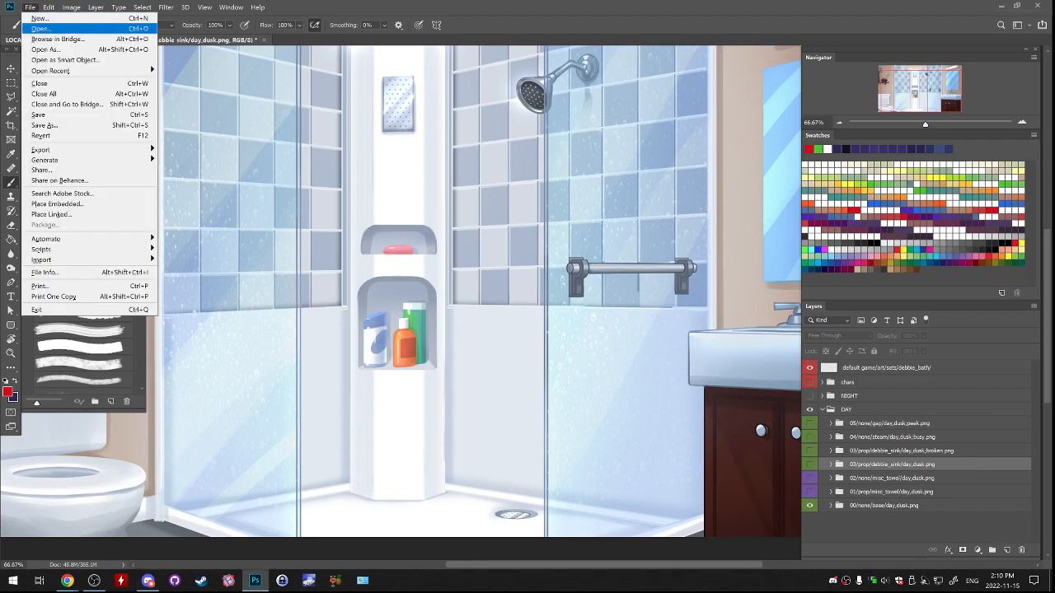
{"action": "left_click", "coordinate": [37, 21]}
{"action": "scroll", "coordinate": [330, 267], "scroll_direction": "down", "scroll_amount": 3}
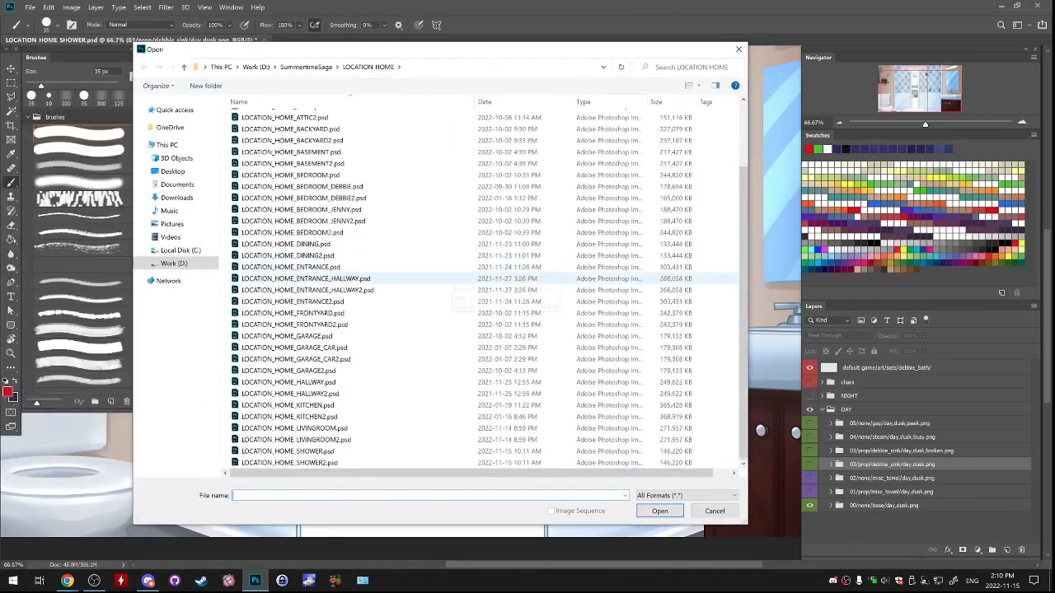
{"action": "left_click", "coordinate": [306, 67]}
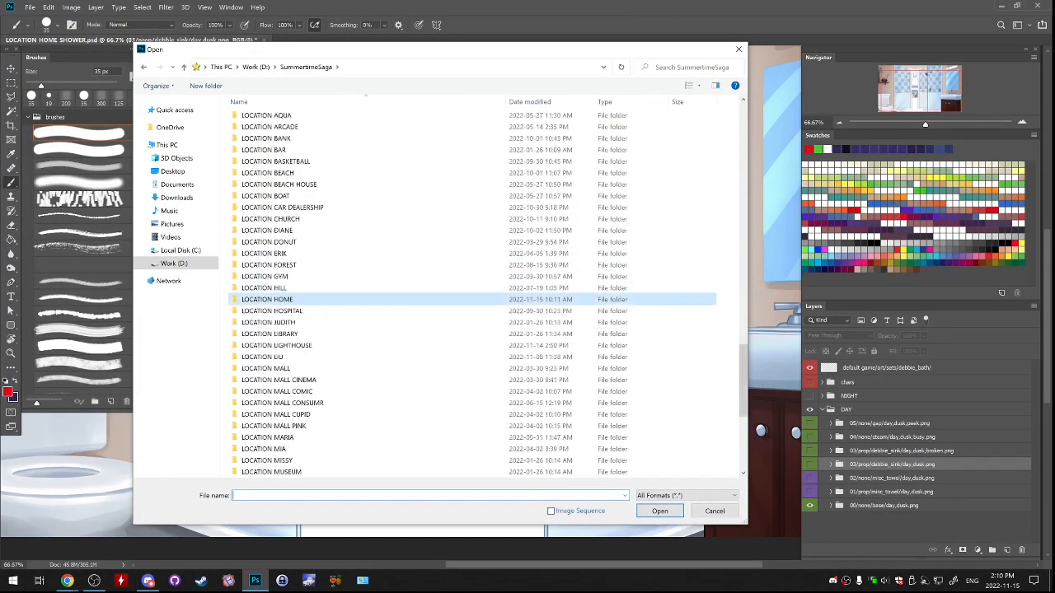
{"action": "scroll", "coordinate": [427, 330], "scroll_direction": "down", "scroll_amount": 2}
{"action": "scroll", "coordinate": [427, 329], "scroll_direction": "down", "scroll_amount": 2}
{"action": "double_click", "coordinate": [290, 390]}
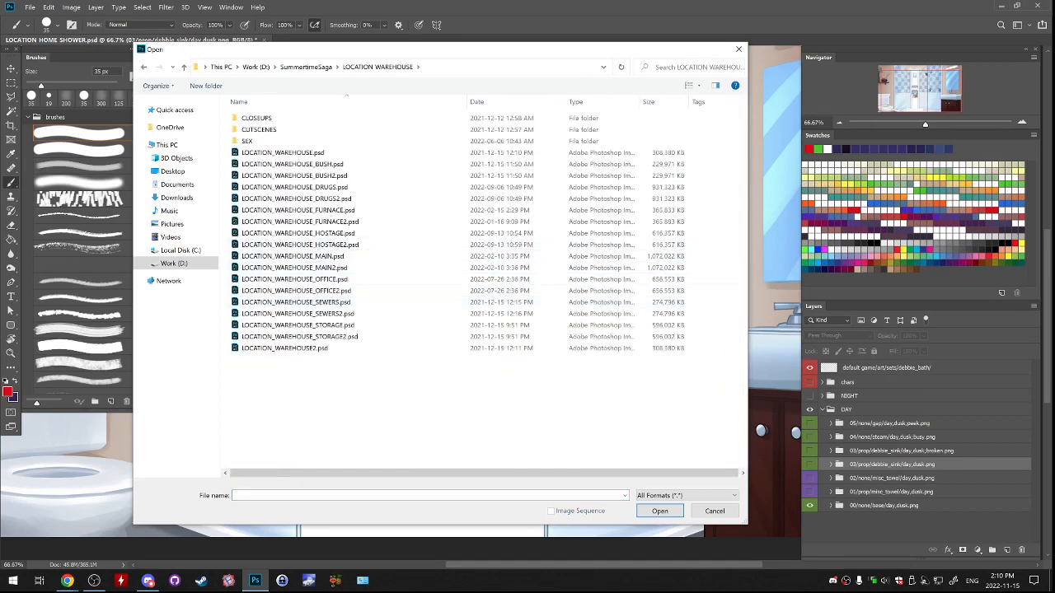
Open LOCATION_WAREHOUSE_OFFICE_COUCH.psd from the CLOSEUPS subfolder.
{"action": "double_click", "coordinate": [256, 117]}
{"action": "scroll", "coordinate": [445, 354], "scroll_direction": "down", "scroll_amount": 5}
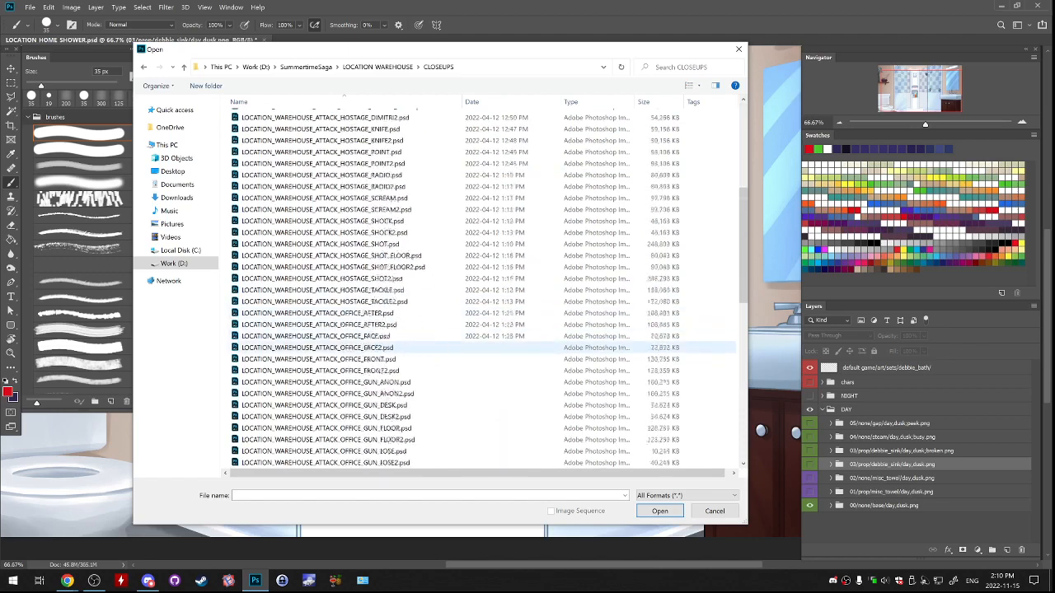
{"action": "scroll", "coordinate": [449, 361], "scroll_direction": "down", "scroll_amount": 7}
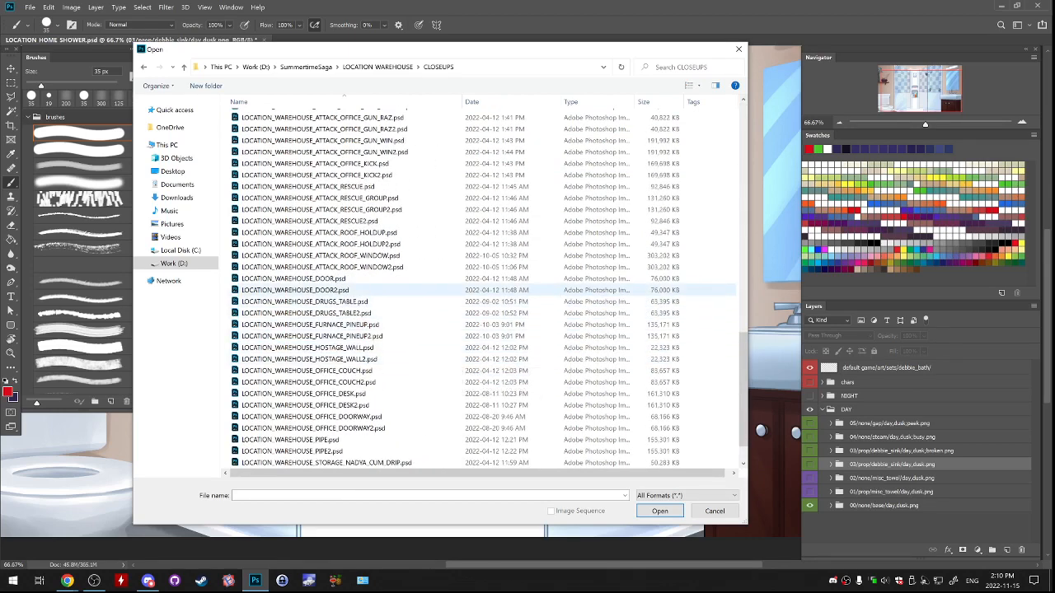
{"action": "left_click", "coordinate": [371, 370]}
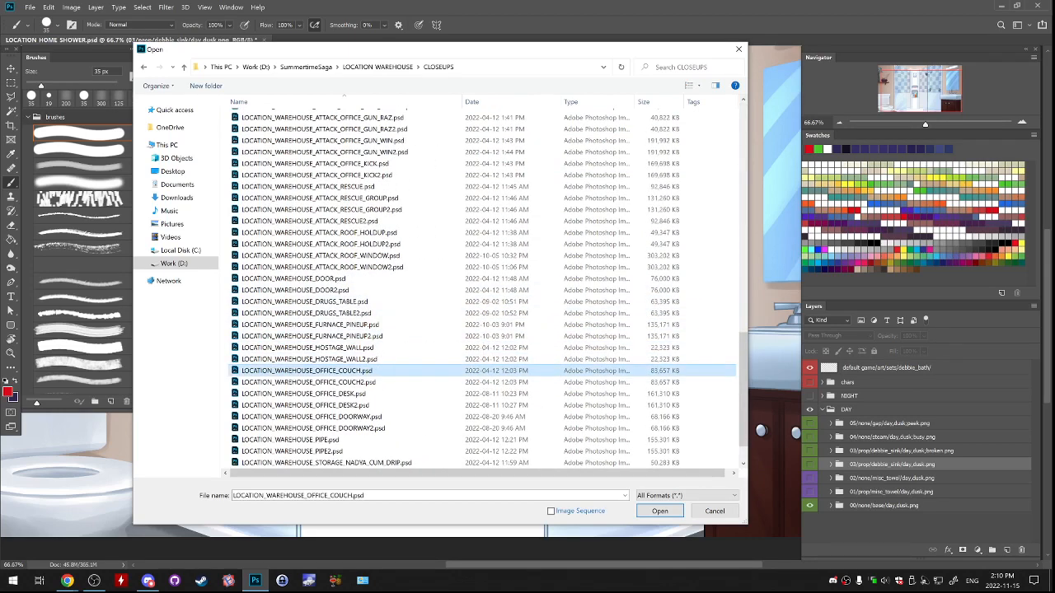
{"action": "key", "text": "Return"}
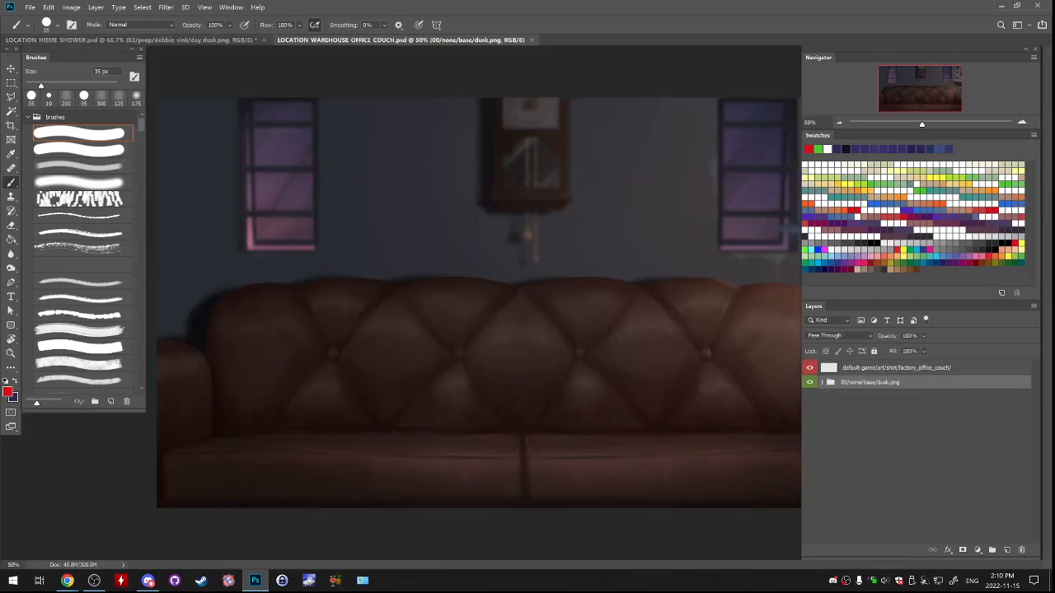
Compare the couch background with and without the bg copy layer of the 00/none/base/dusk.png group, and view the whole image.
{"action": "left_click", "coordinate": [822, 382]}
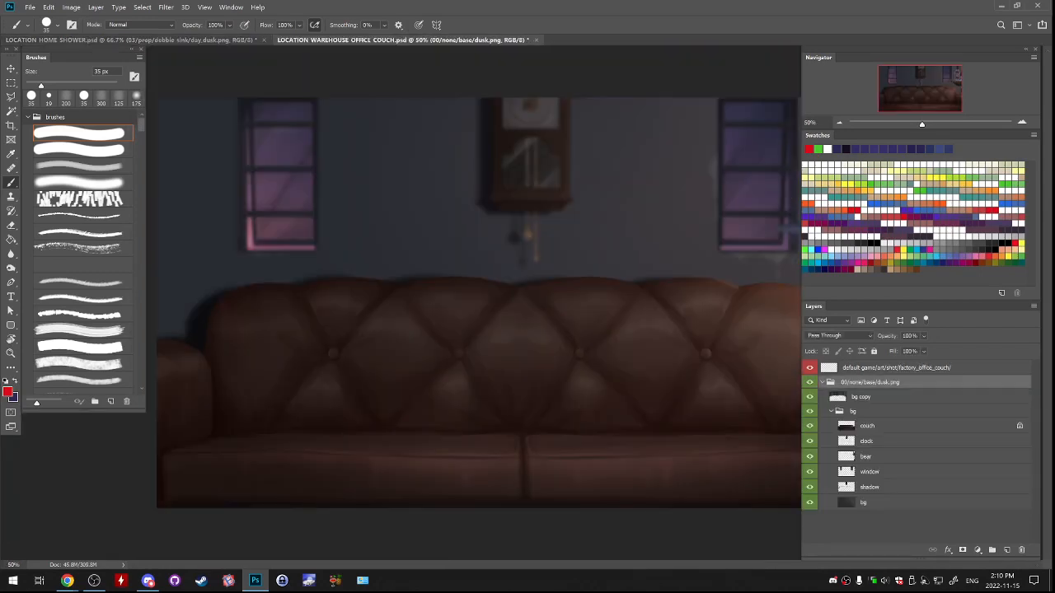
{"action": "left_click", "coordinate": [809, 396]}
{"action": "left_click", "coordinate": [809, 396]}
{"action": "left_click", "coordinate": [809, 396]}
{"action": "left_click", "coordinate": [809, 397]}
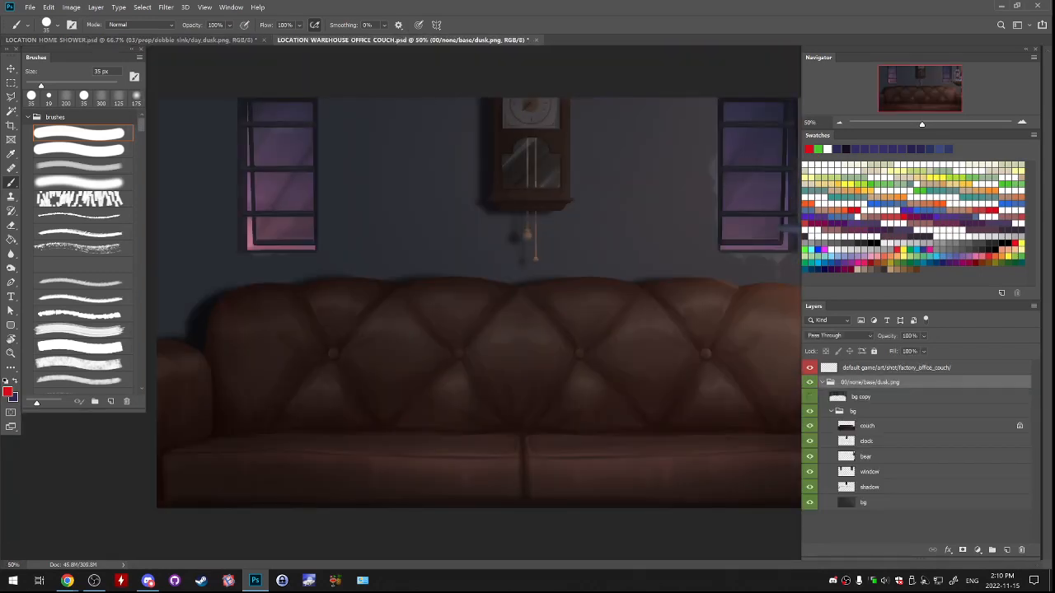
{"action": "left_click", "coordinate": [809, 397]}
{"action": "left_click", "coordinate": [809, 397]}
{"action": "left_click", "coordinate": [810, 396]}
{"action": "left_click", "coordinate": [821, 382]}
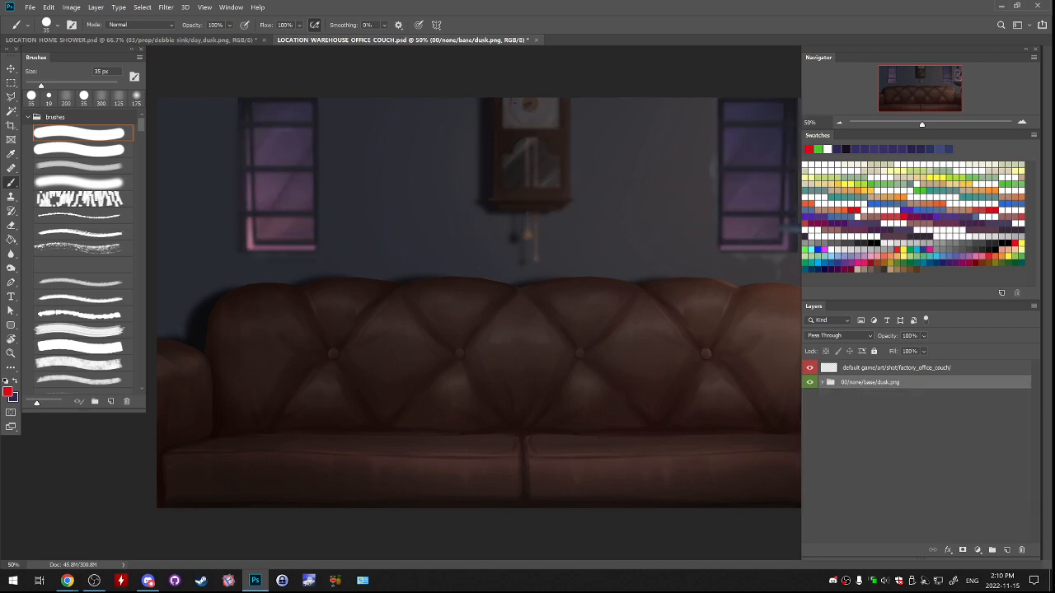
{"action": "key", "text": "ctrl+minus"}
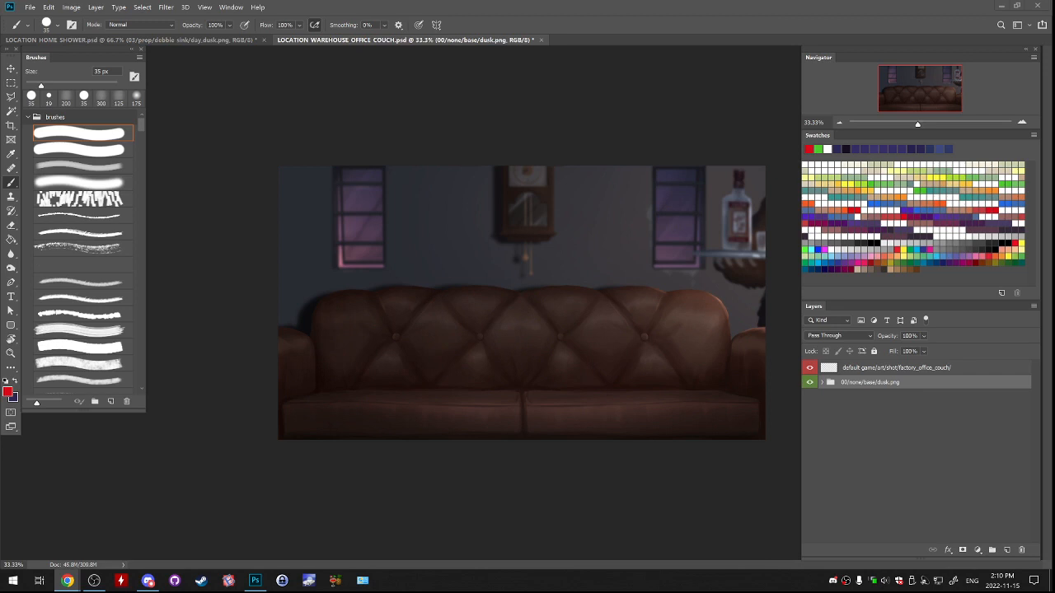
Open LOCATION_WAREHOUSE_OFFICE.psd from the parent LOCATION WAREHOUSE folder.
{"action": "left_click", "coordinate": [30, 7]}
{"action": "left_click", "coordinate": [38, 29]}
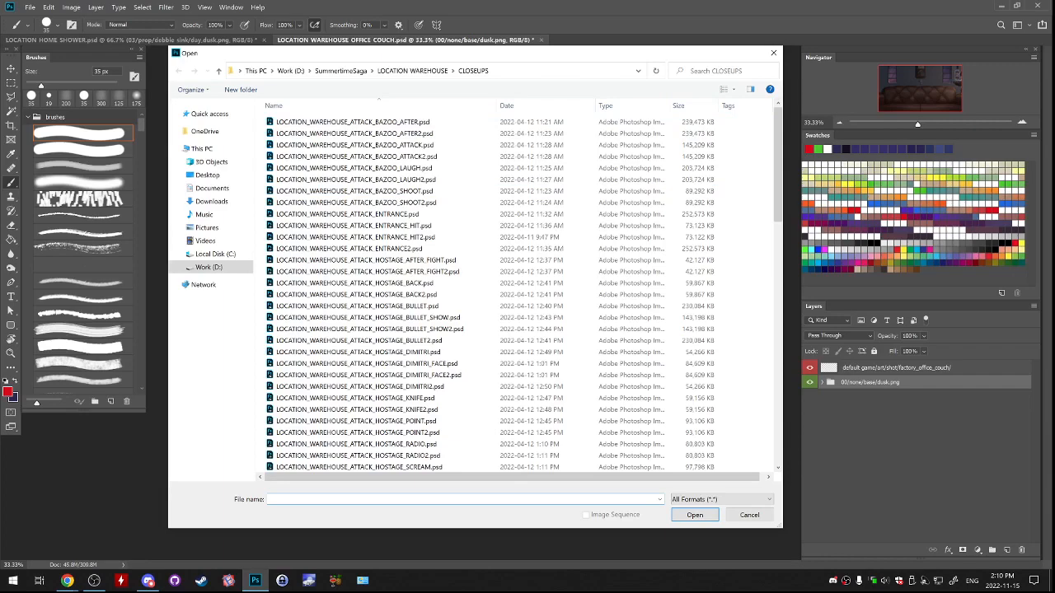
{"action": "mouse_move", "coordinate": [778, 152]}
{"action": "left_mouse_down"}
{"action": "mouse_move", "coordinate": [778, 190]}
{"action": "mouse_move", "coordinate": [778, 150]}
{"action": "left_mouse_up"}
{"action": "left_click", "coordinate": [412, 71]}
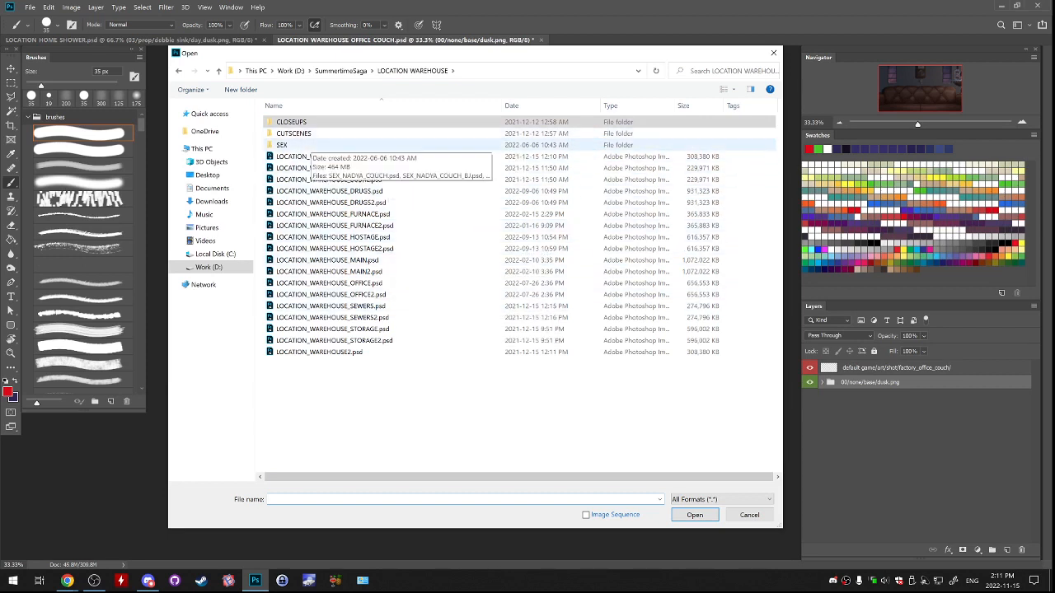
{"action": "left_click", "coordinate": [328, 271]}
{"action": "left_click", "coordinate": [332, 328]}
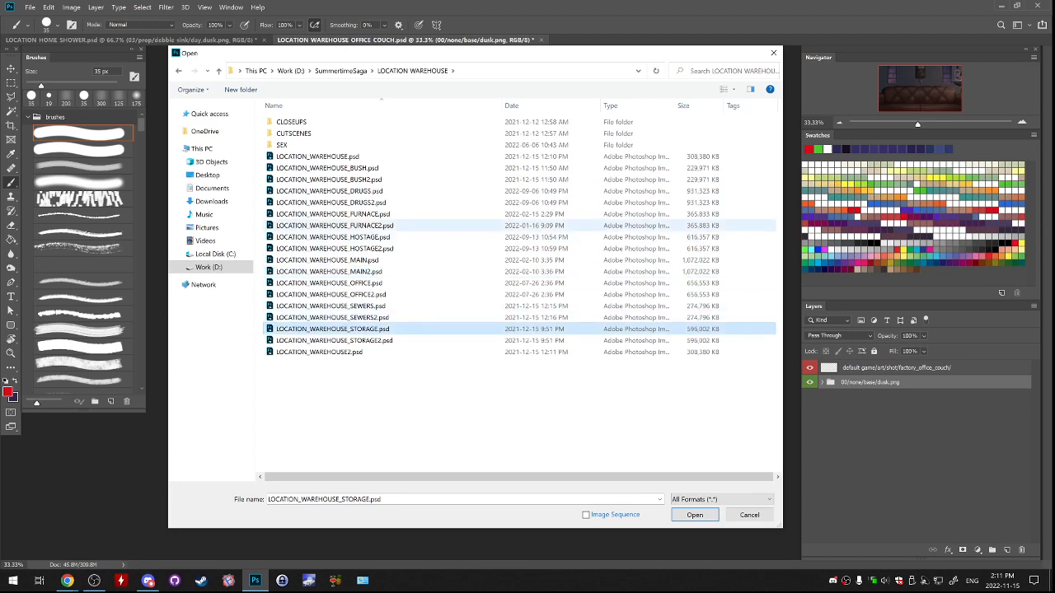
{"action": "left_click", "coordinate": [330, 202]}
{"action": "left_click", "coordinate": [319, 156]}
{"action": "left_click", "coordinate": [320, 352]}
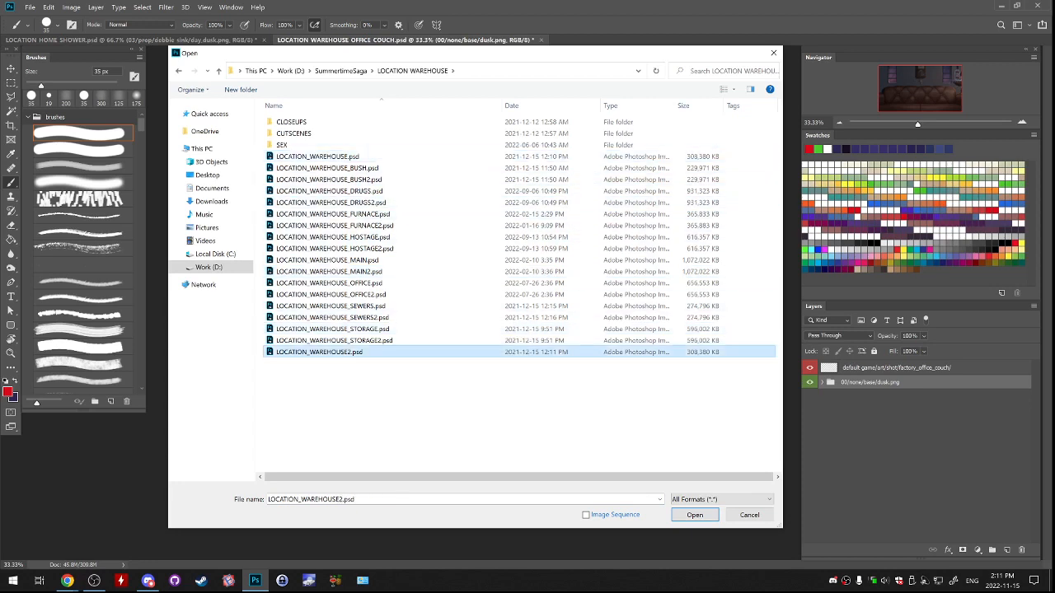
{"action": "left_click", "coordinate": [329, 283]}
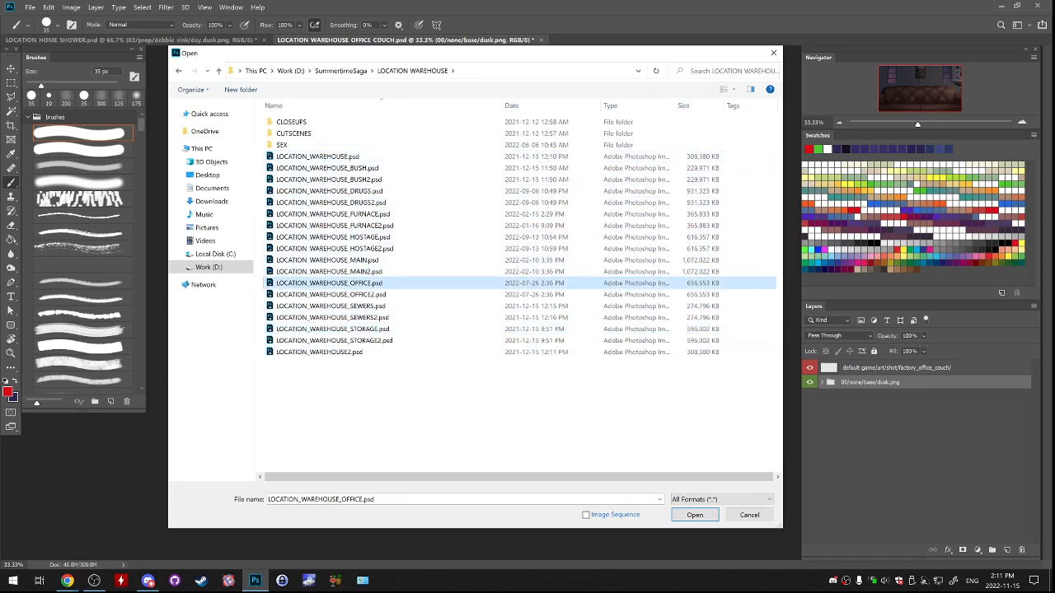
{"action": "double_click", "coordinate": [319, 282]}
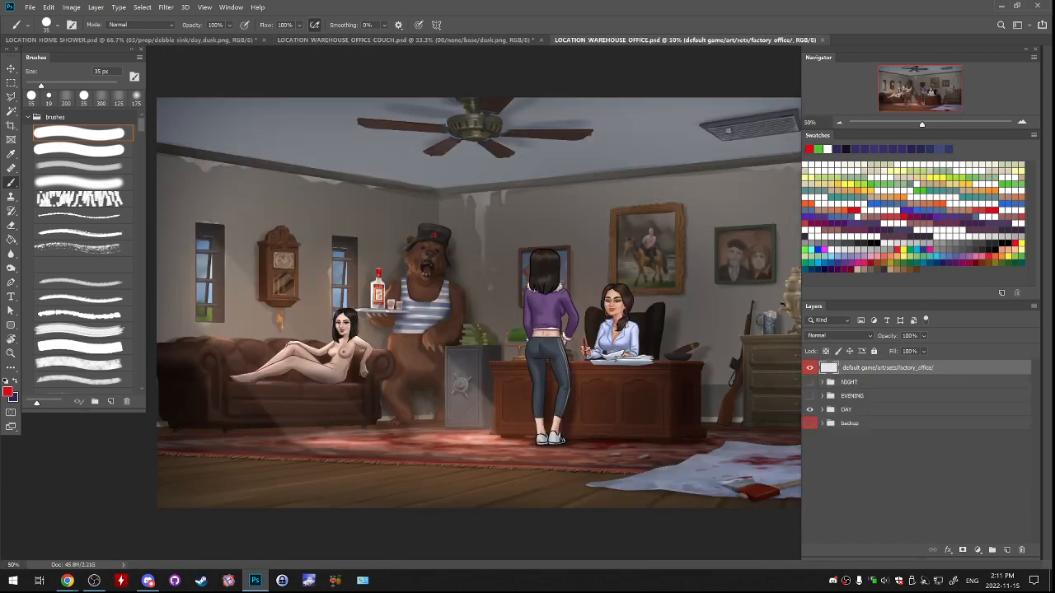
Preview the EVENING and NIGHT versions of the office scene in turn, and return to the DAY version.
{"action": "left_click", "coordinate": [810, 409]}
{"action": "left_click", "coordinate": [810, 396]}
{"action": "left_click", "coordinate": [810, 396]}
{"action": "left_click", "coordinate": [810, 383]}
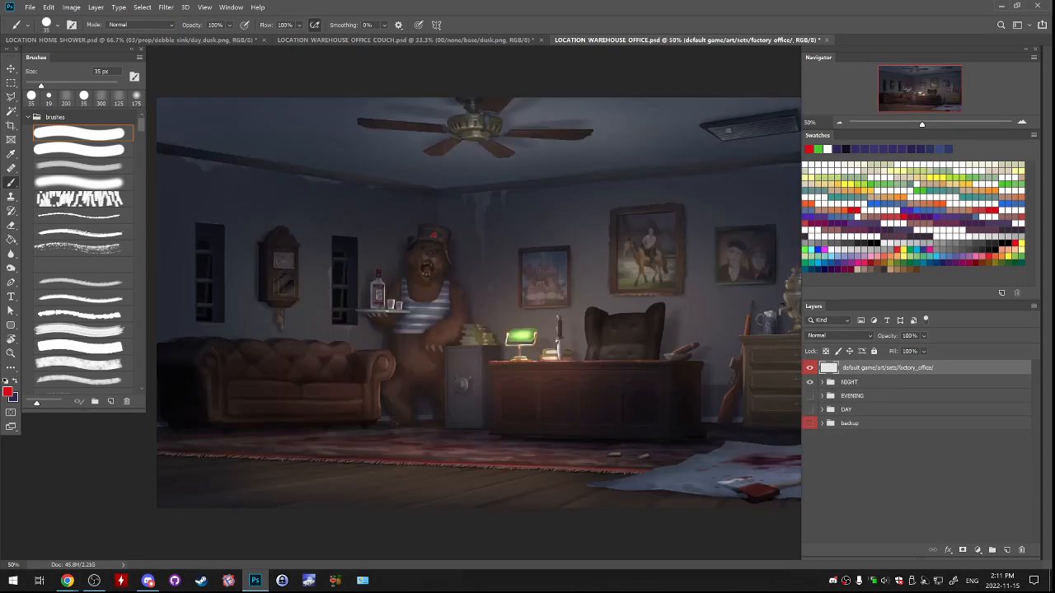
{"action": "left_click", "coordinate": [810, 383]}
{"action": "left_click", "coordinate": [810, 410]}
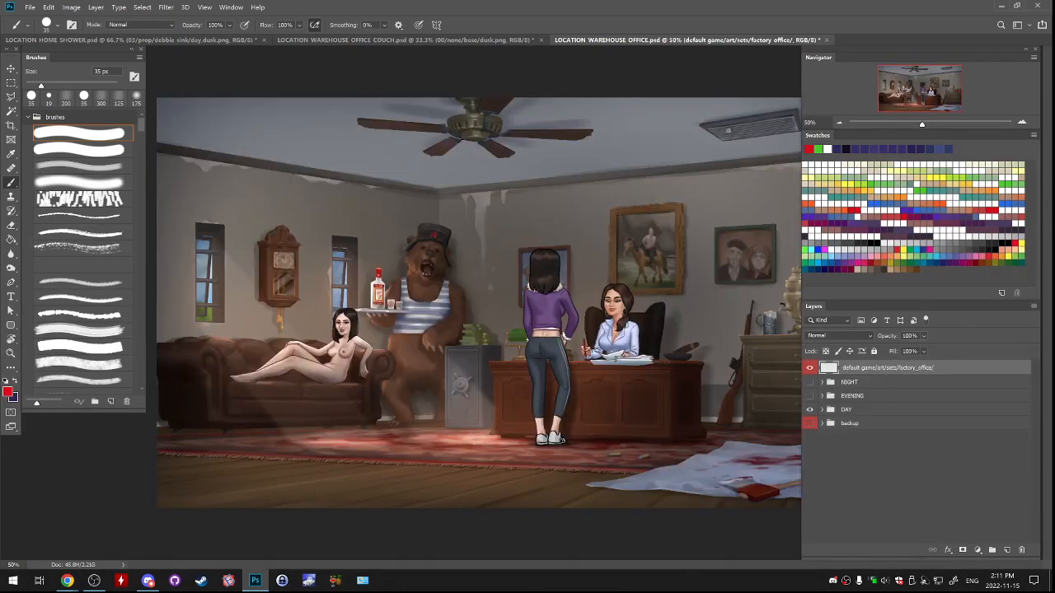
In the warehouse office couch document, expand the 00/none/base/dusk.png group and hide its bg copy layer.
{"action": "left_click", "coordinate": [462, 40]}
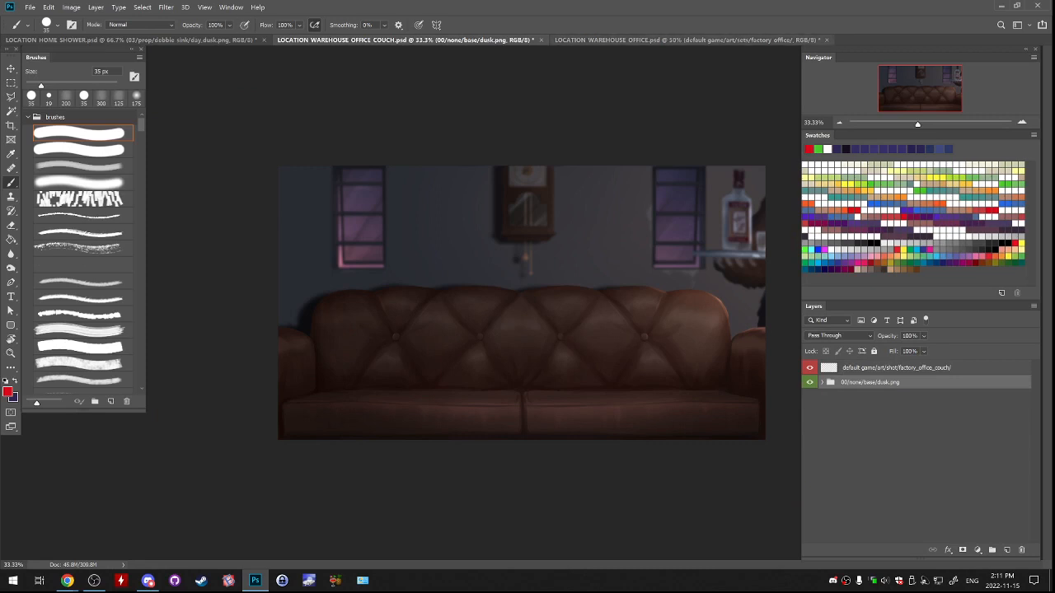
{"action": "left_click", "coordinate": [822, 382]}
{"action": "left_click", "coordinate": [810, 396]}
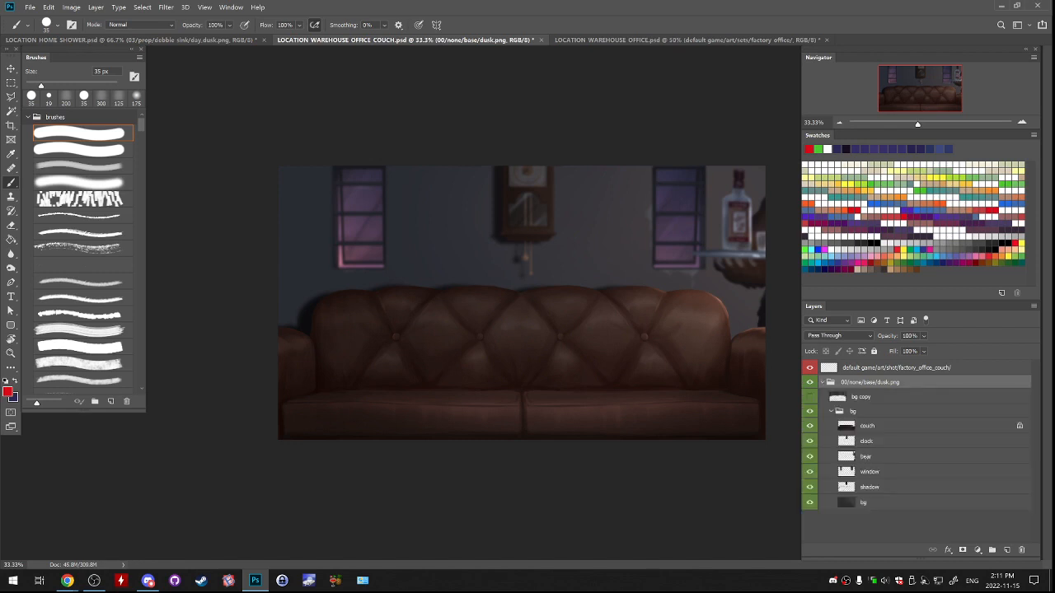
Toggle the window layer to check what it contains, and compare the couch close-up with the full office scene.
{"action": "left_click", "coordinate": [810, 472]}
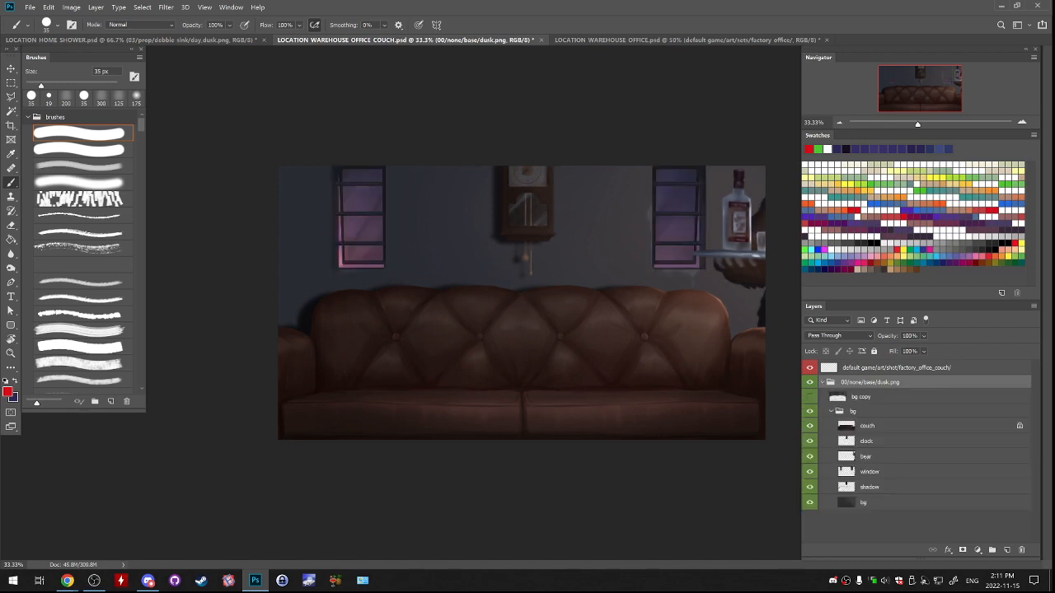
{"action": "left_click", "coordinate": [810, 472]}
{"action": "left_click", "coordinate": [810, 472]}
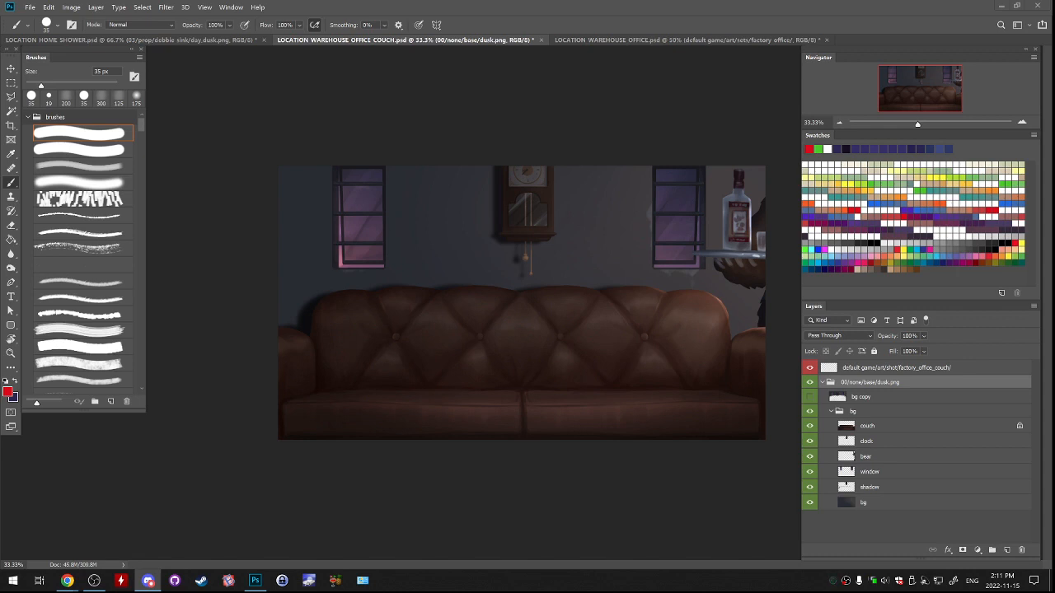
{"action": "key", "text": "ctrl+Tab"}
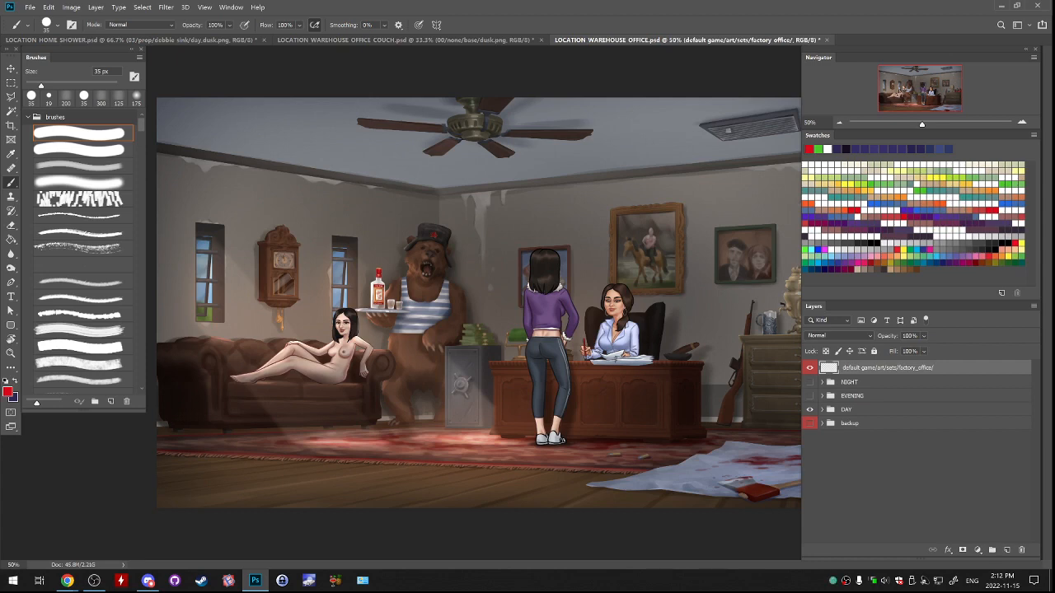
{"action": "left_click", "coordinate": [445, 40]}
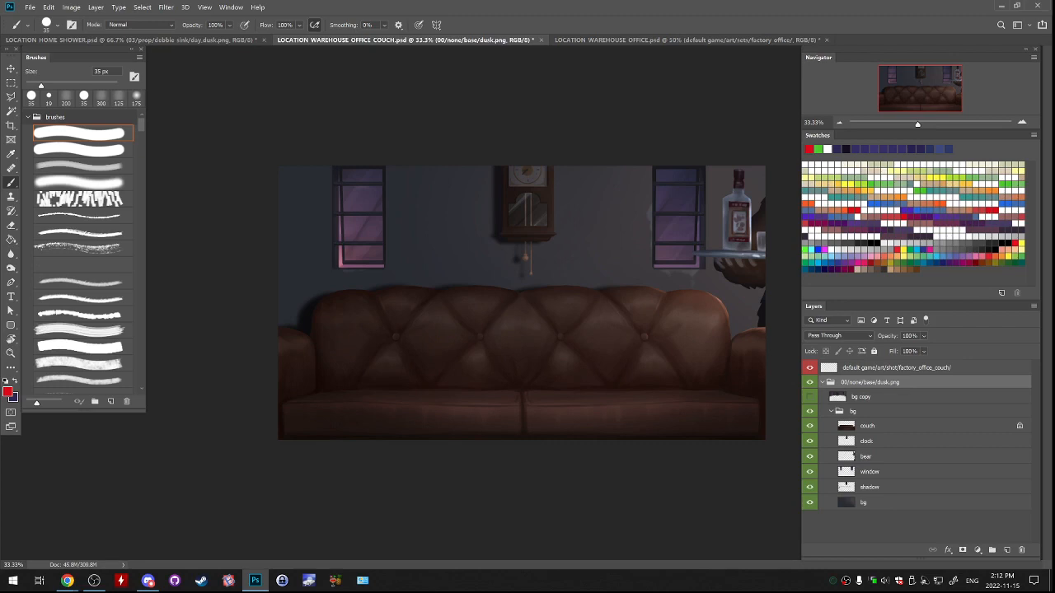
In the home shower document, expand the 00/none/base/day_dusk.png group and hide Layer 6 and Layer 7, keeping top visible.
{"action": "left_click", "coordinate": [157, 39]}
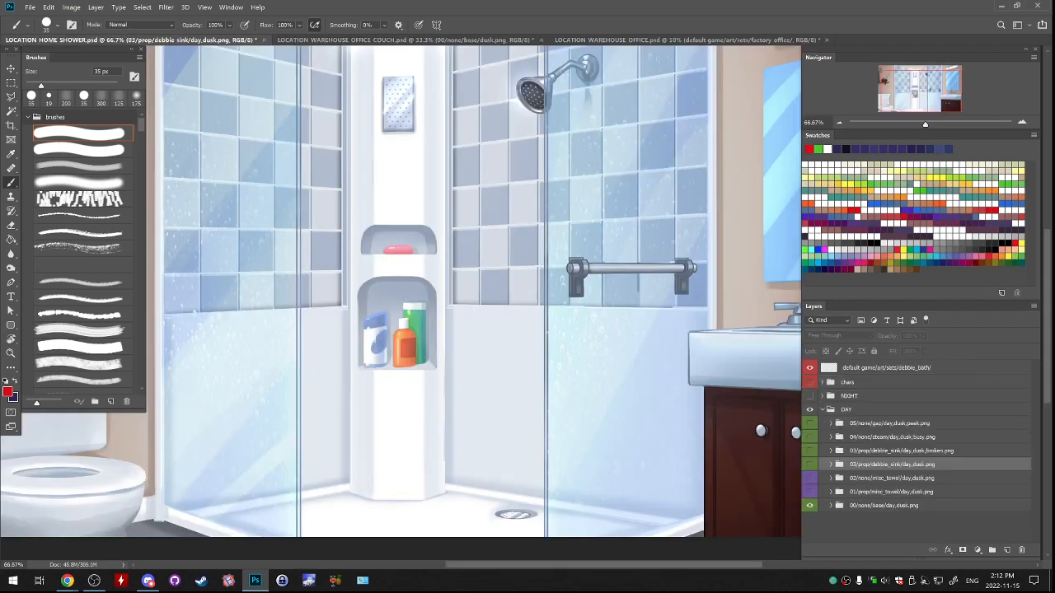
{"action": "key", "text": "ctrl+minus"}
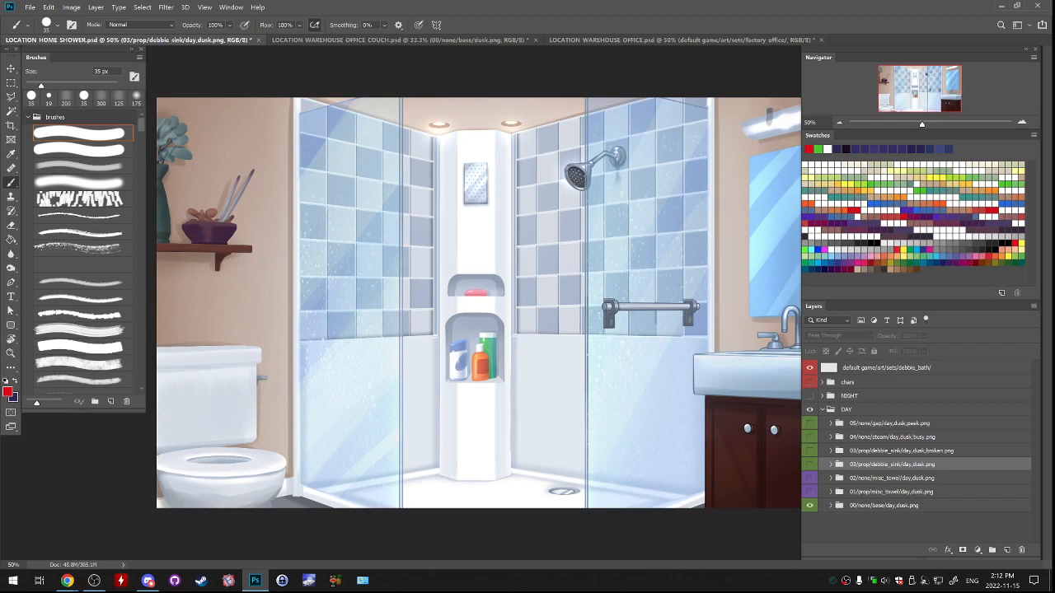
{"action": "left_click", "coordinate": [830, 505]}
{"action": "scroll", "coordinate": [865, 494], "scroll_direction": "down", "scroll_amount": 2}
{"action": "left_click_drag", "start_coordinate": [809, 489], "coordinate": [809, 520]}
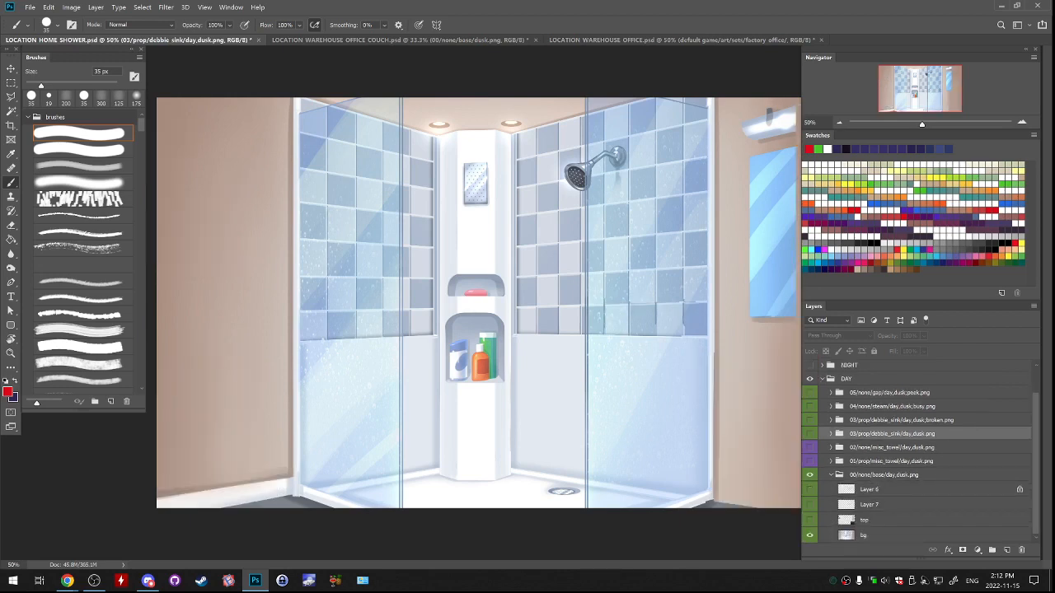
{"action": "left_click", "coordinate": [810, 520]}
{"action": "left_click", "coordinate": [809, 505]}
{"action": "left_click", "coordinate": [809, 505]}
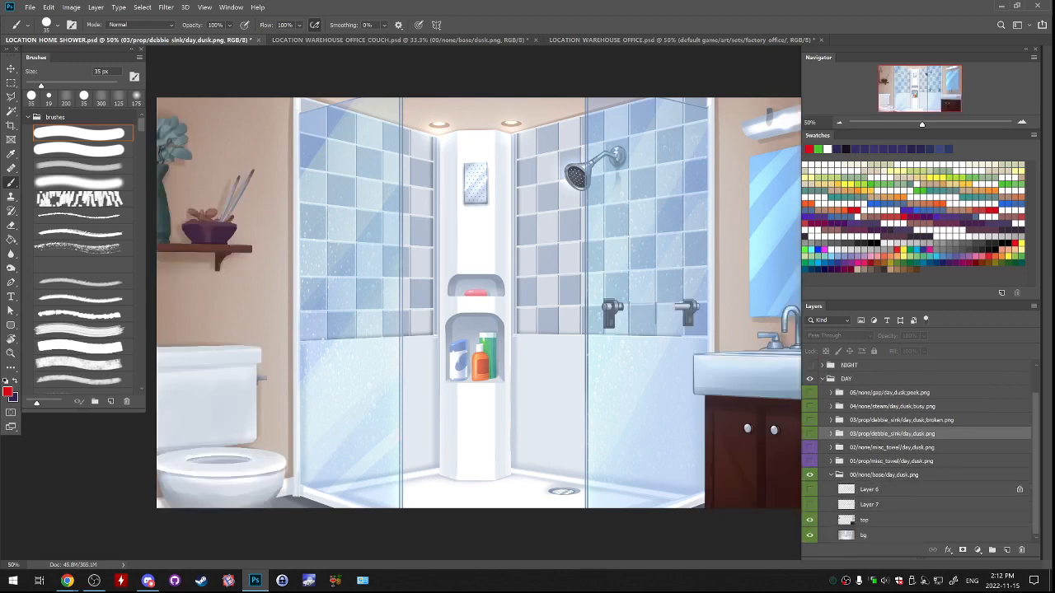
Check the content of the top layer by toggling its visibility, and make it the active layer.
{"action": "left_click", "coordinate": [809, 520]}
{"action": "left_click", "coordinate": [809, 520]}
{"action": "key", "text": "alt+Tab"}
{"action": "left_click", "coordinate": [865, 520]}
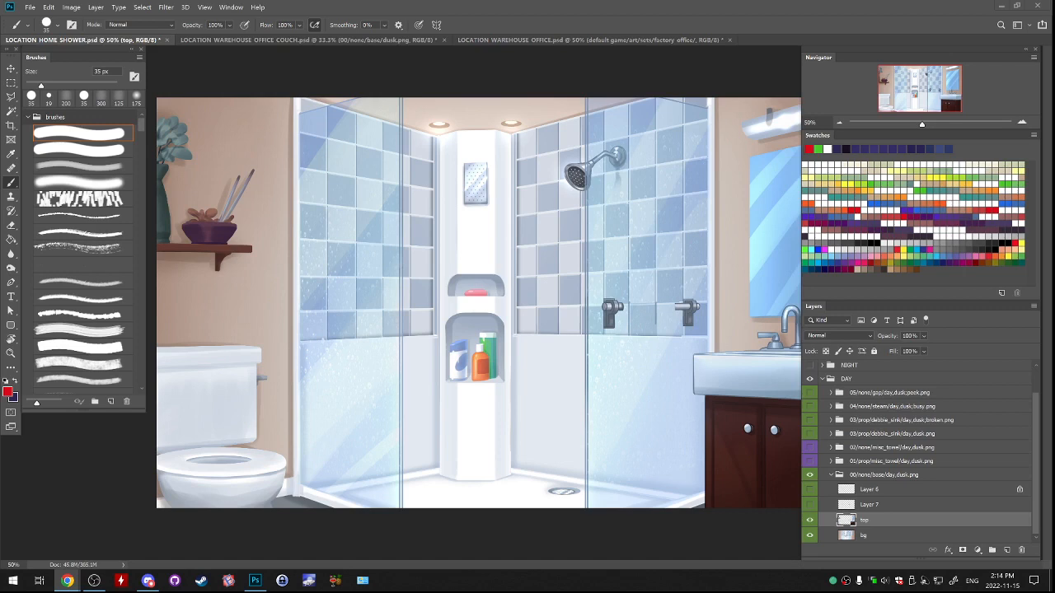
Examine the shower scene at 66.7% zoom and switch back to the warehouse office couch document.
{"action": "key", "text": "ctrl+plus"}
{"action": "left_click_drag", "start_coordinate": [535, 330], "coordinate": [504, 291]}
{"action": "key", "text": "ctrl+Tab"}
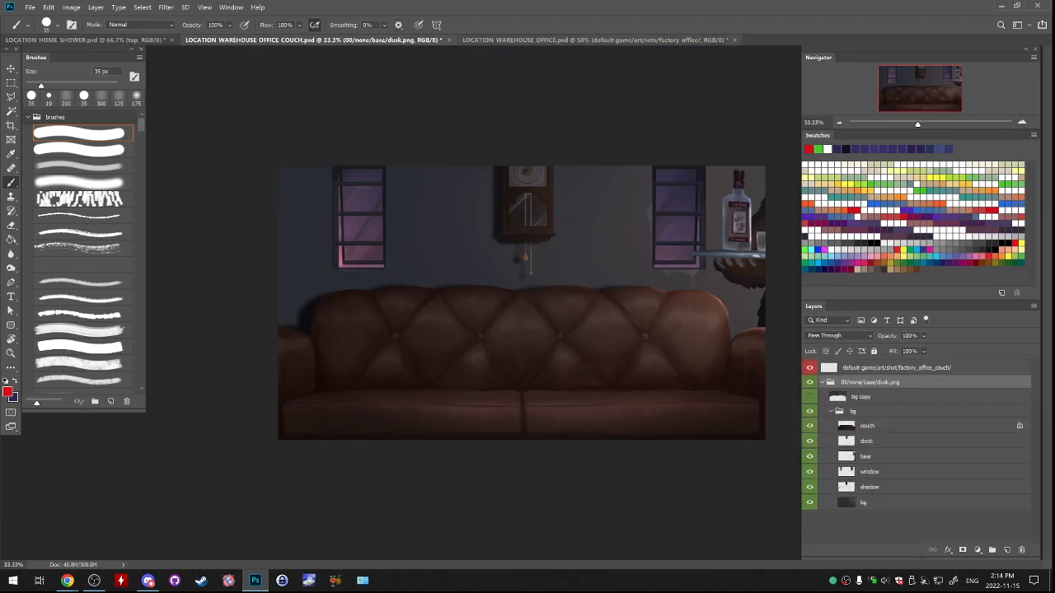
Close the LOCATION_WAREHOUSE_OFFICE.psd document without saving its changes.
{"action": "key", "text": "ctrl+Tab"}
{"action": "key", "text": "ctrl+w"}
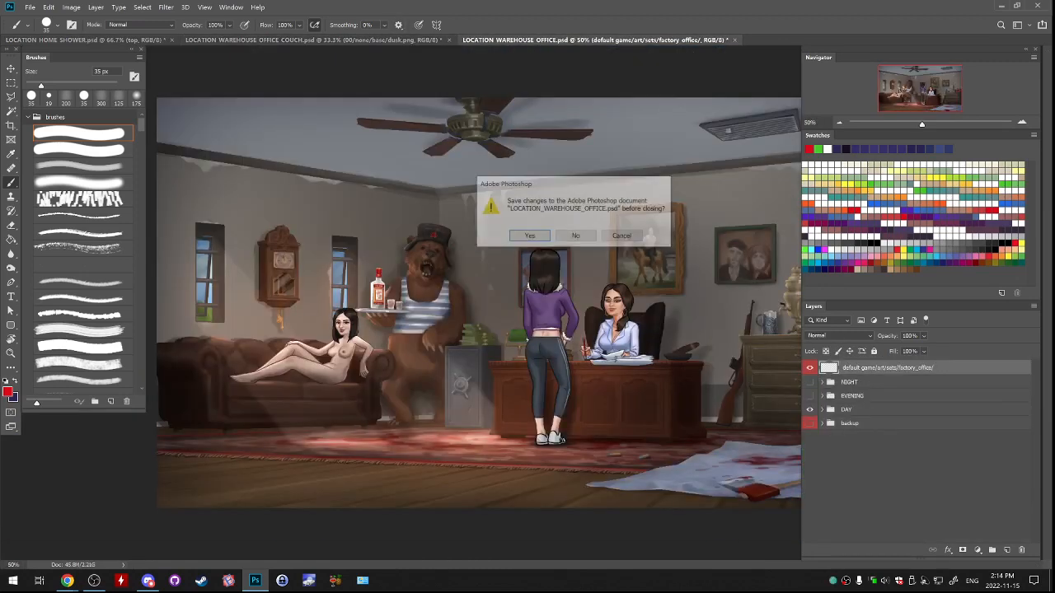
{"action": "left_click", "coordinate": [576, 236]}
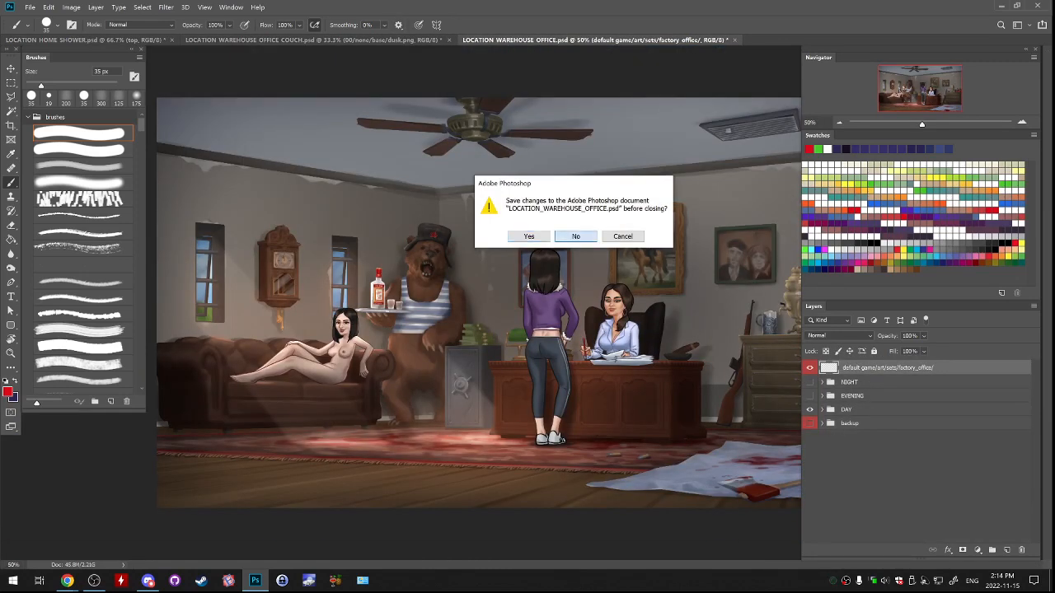
In the couch document's bg group, hide the couch, clock and bear layers, keeping window, shadow and bg visible.
{"action": "key", "text": "ctrl+plus"}
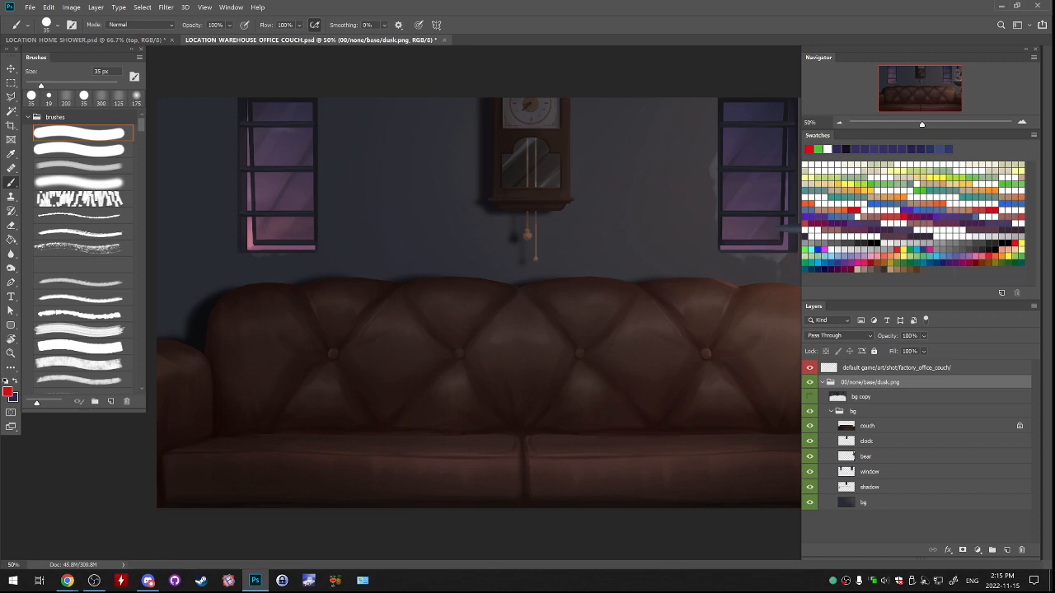
{"action": "left_click", "coordinate": [853, 411]}
{"action": "left_click", "coordinate": [831, 411]}
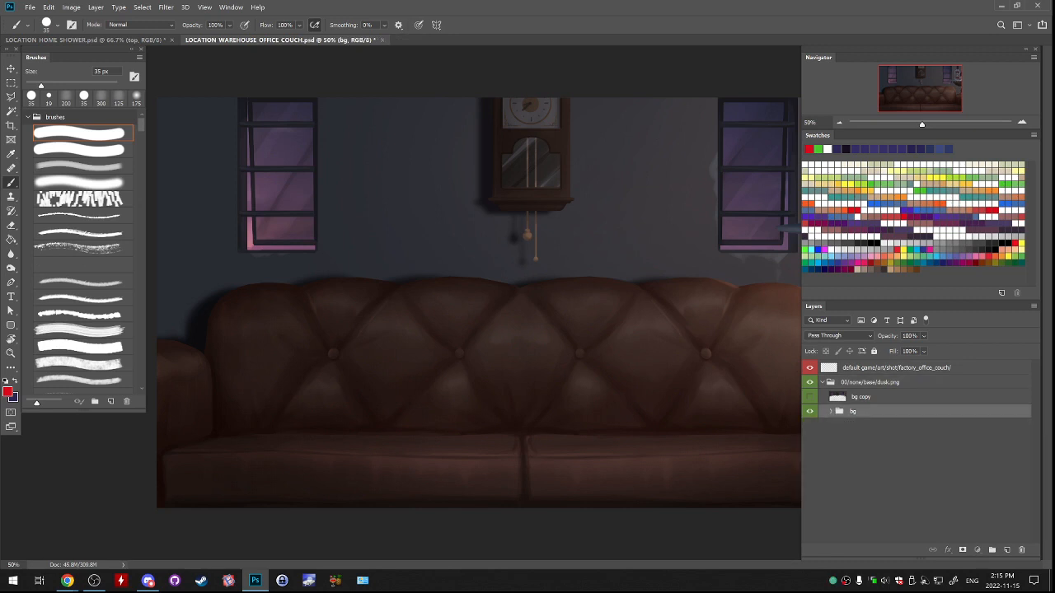
{"action": "left_click", "coordinate": [831, 411]}
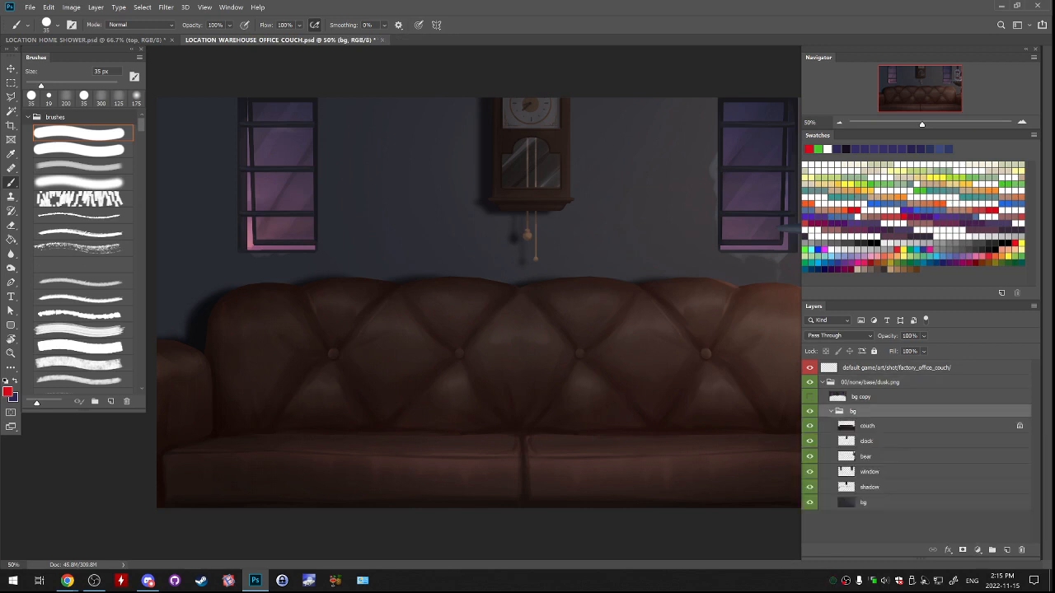
{"action": "mouse_move", "coordinate": [810, 425]}
{"action": "left_mouse_down"}
{"action": "mouse_move", "coordinate": [810, 487]}
{"action": "mouse_move", "coordinate": [810, 425]}
{"action": "left_mouse_up"}
{"action": "left_click_drag", "start_coordinate": [810, 426], "coordinate": [810, 471]}
{"action": "left_click", "coordinate": [810, 472]}
Duplicate the window layer and rename the original layer "window evening".
{"action": "right_click", "coordinate": [890, 471]}
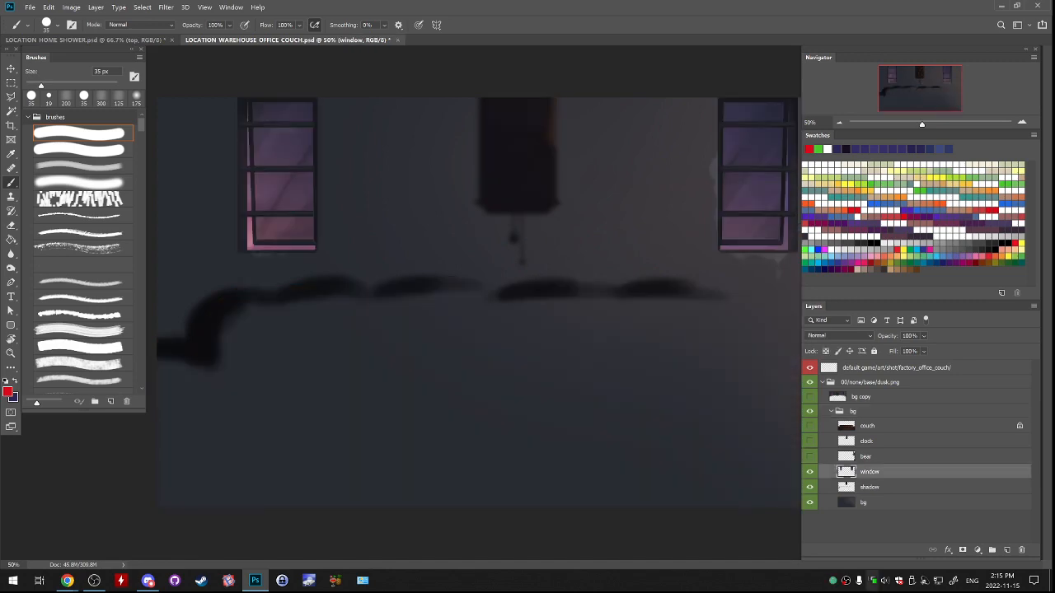
{"action": "left_click", "coordinate": [918, 68]}
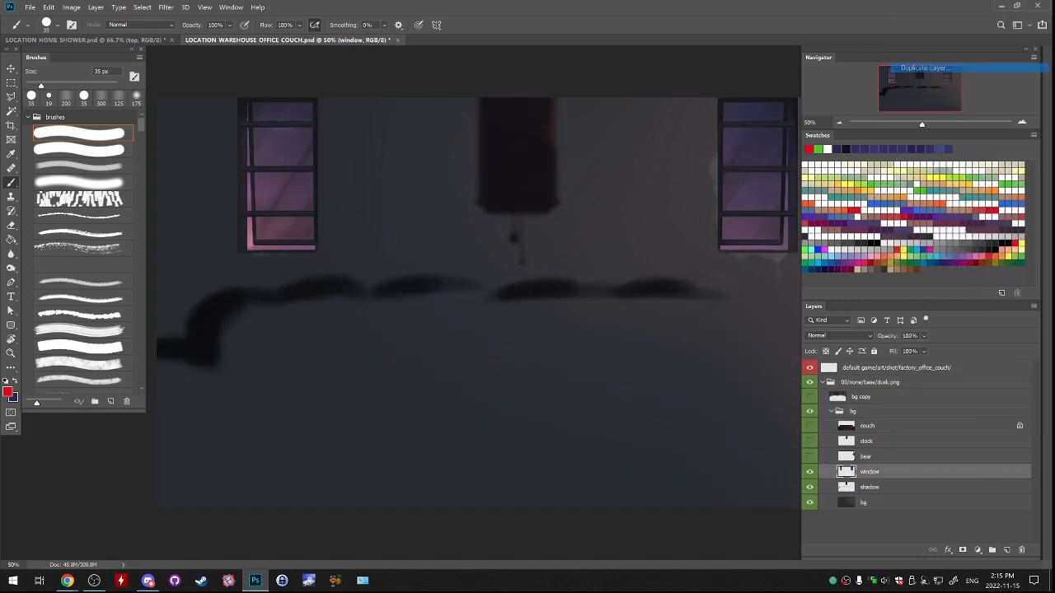
{"action": "key", "text": "Return"}
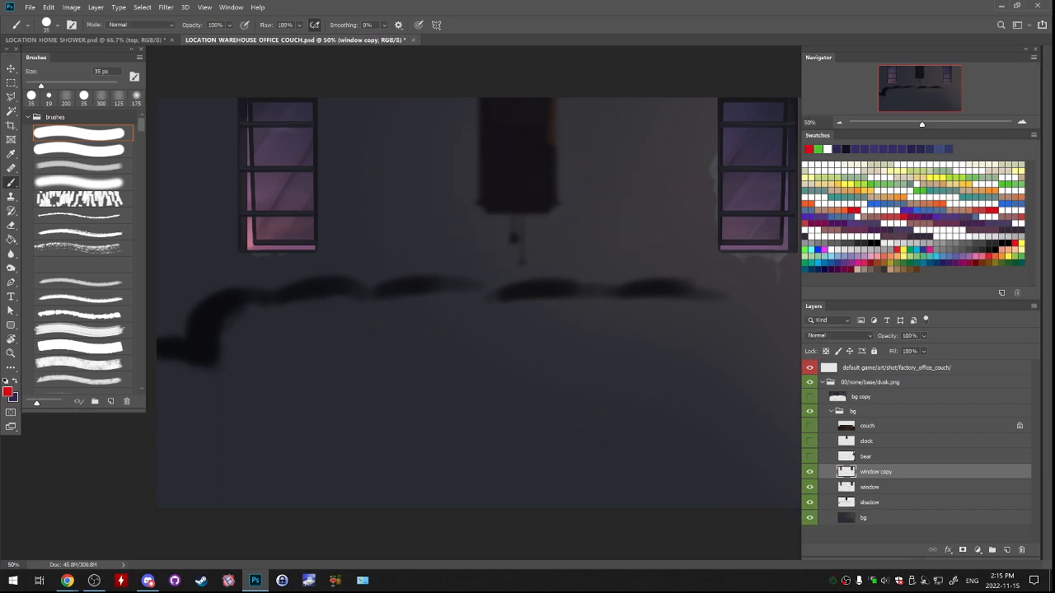
{"action": "left_click", "coordinate": [870, 487]}
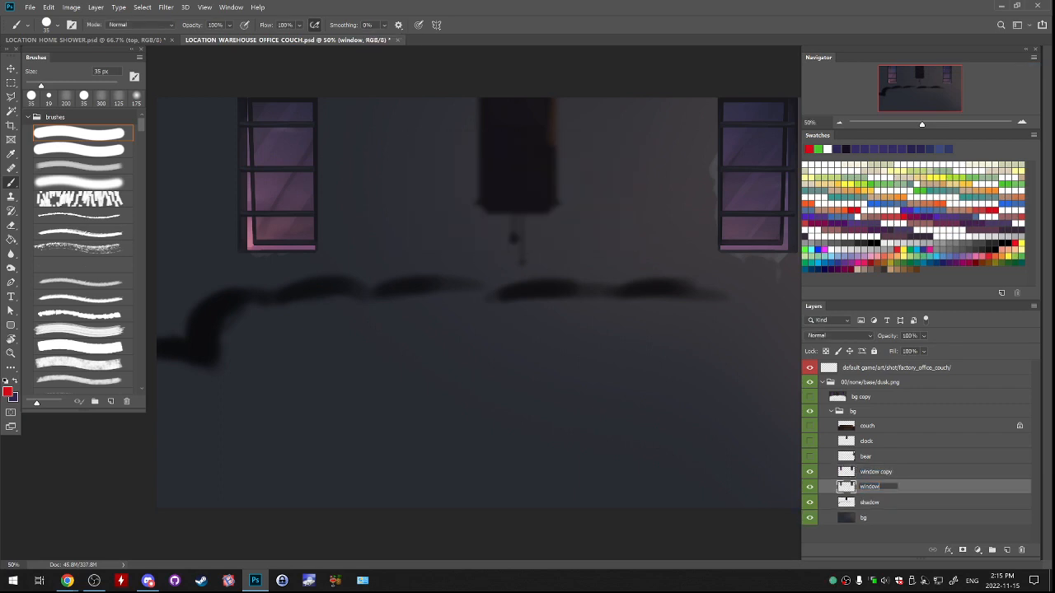
{"action": "type", "text": "evening"}
{"action": "key", "text": "Return"}
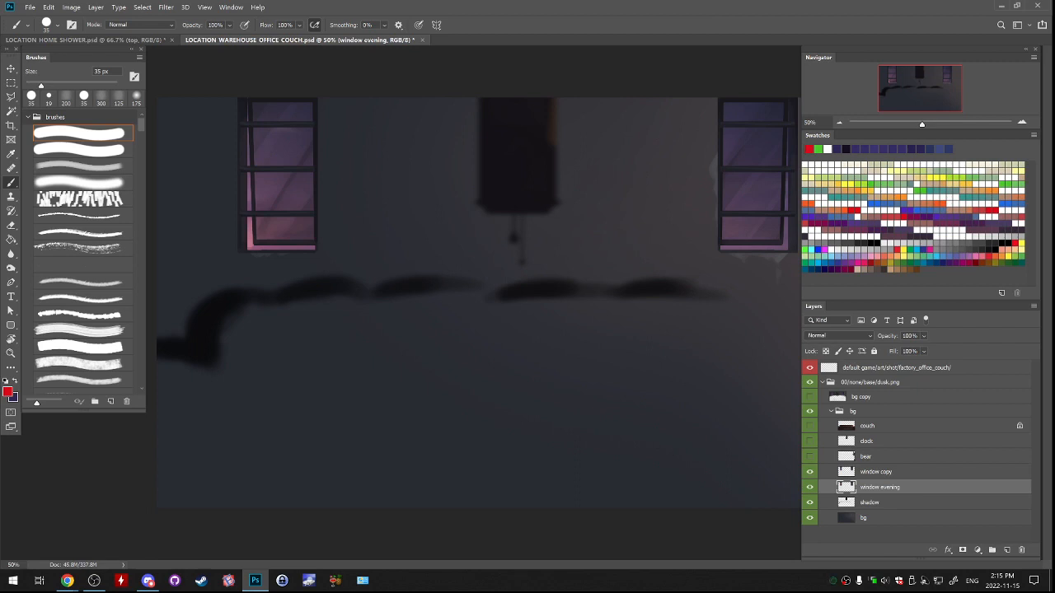
On the window copy layer, select the bright L-shaped gap along the left window's left and bottom edges with the Polygonal Lasso.
{"action": "left_click", "coordinate": [876, 472]}
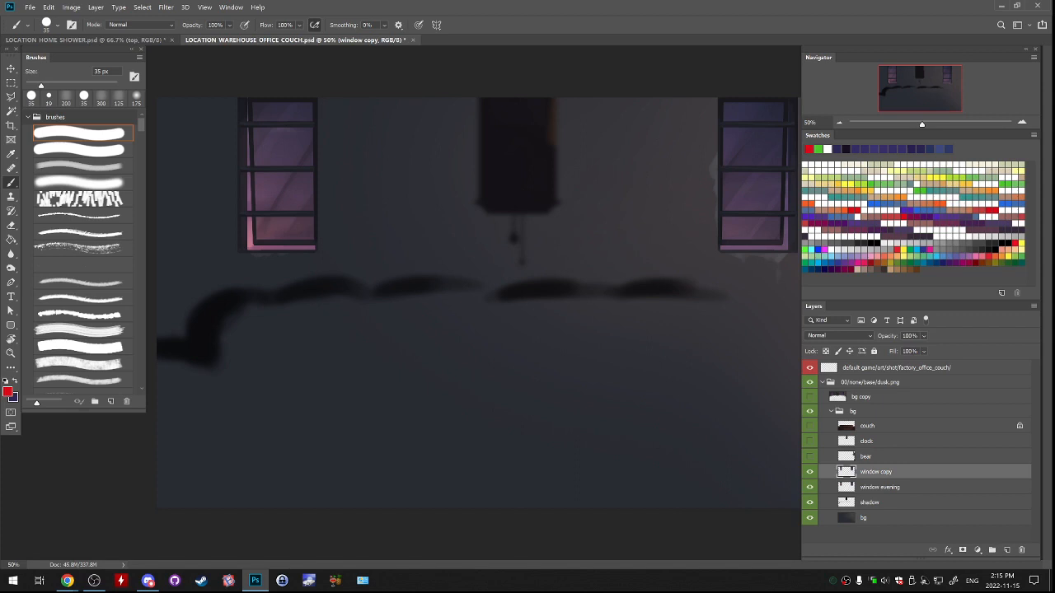
{"action": "key", "text": "alt+Tab"}
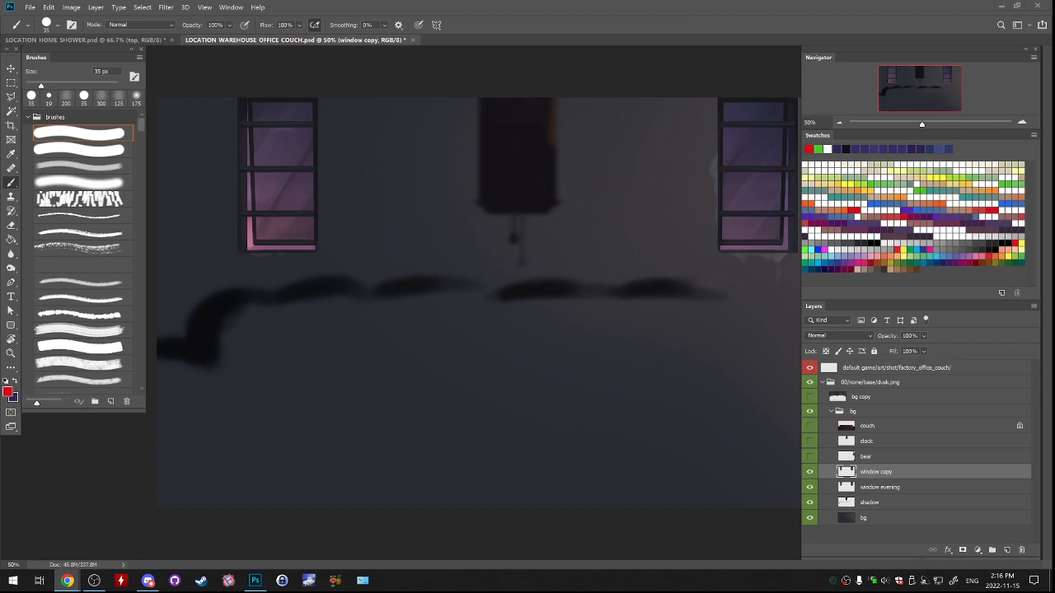
{"action": "key", "text": "alt+Tab"}
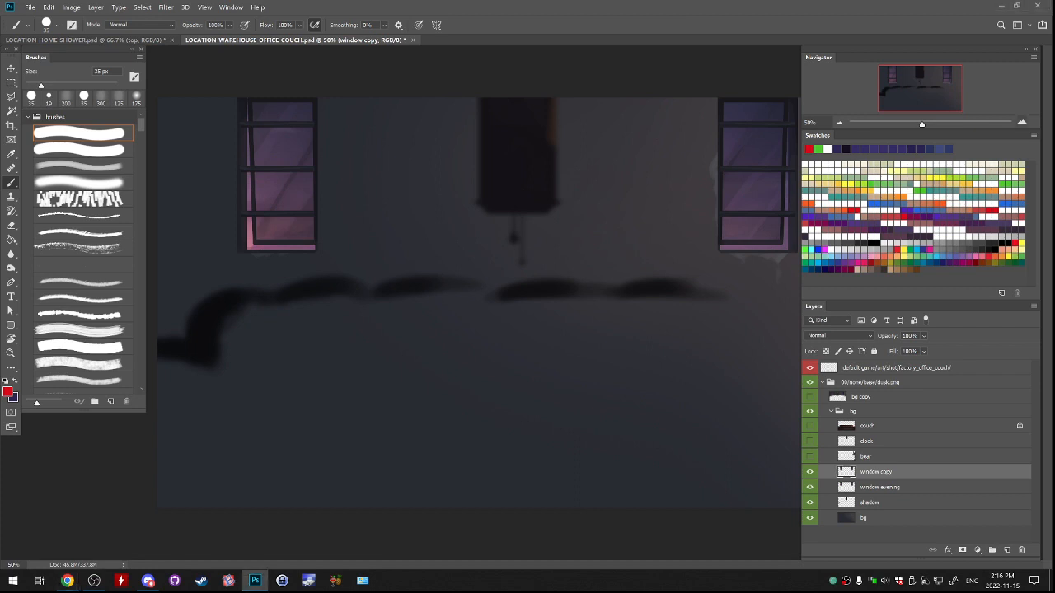
{"action": "key", "text": "ctrl+plus"}
{"action": "key", "text": "ctrl+plus"}
{"action": "left_click_drag", "start_coordinate": [313, 214], "coordinate": [650, 454]}
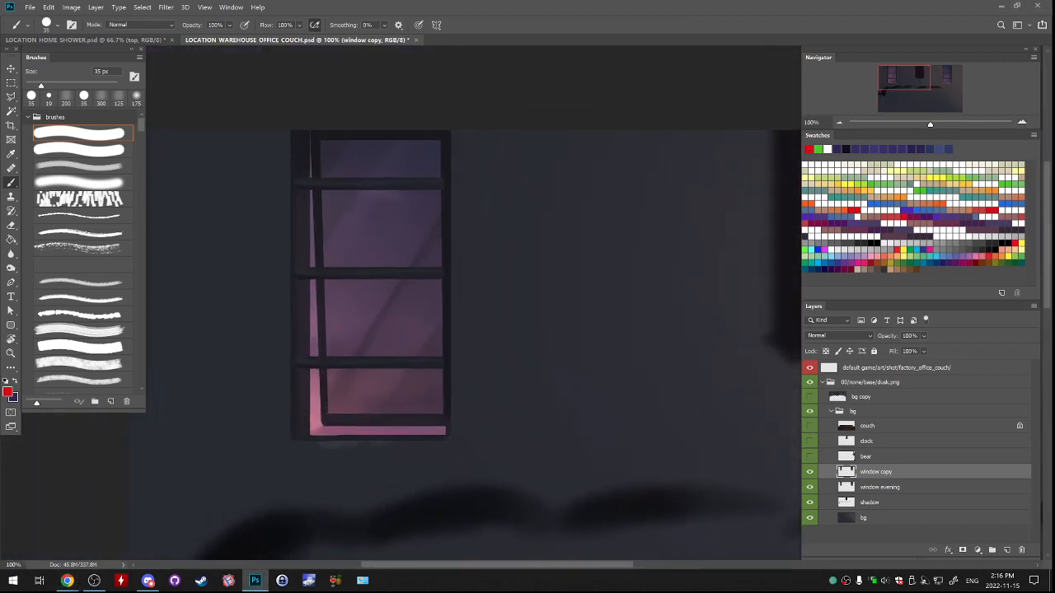
{"action": "key", "text": "l"}
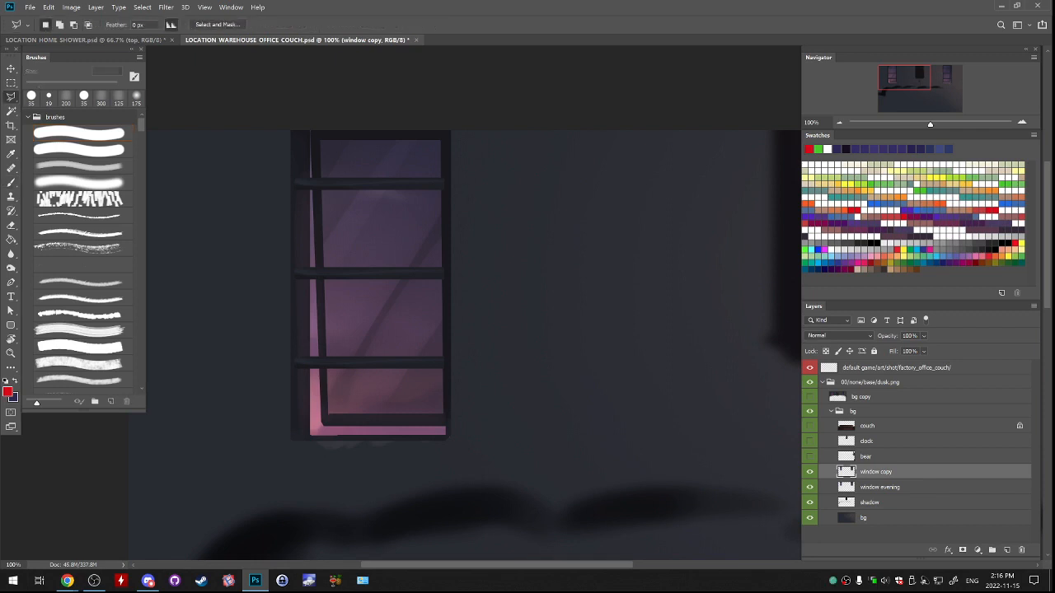
{"action": "key", "text": "ctrl+plus"}
{"action": "left_click_drag", "start_coordinate": [371, 297], "coordinate": [508, 284]}
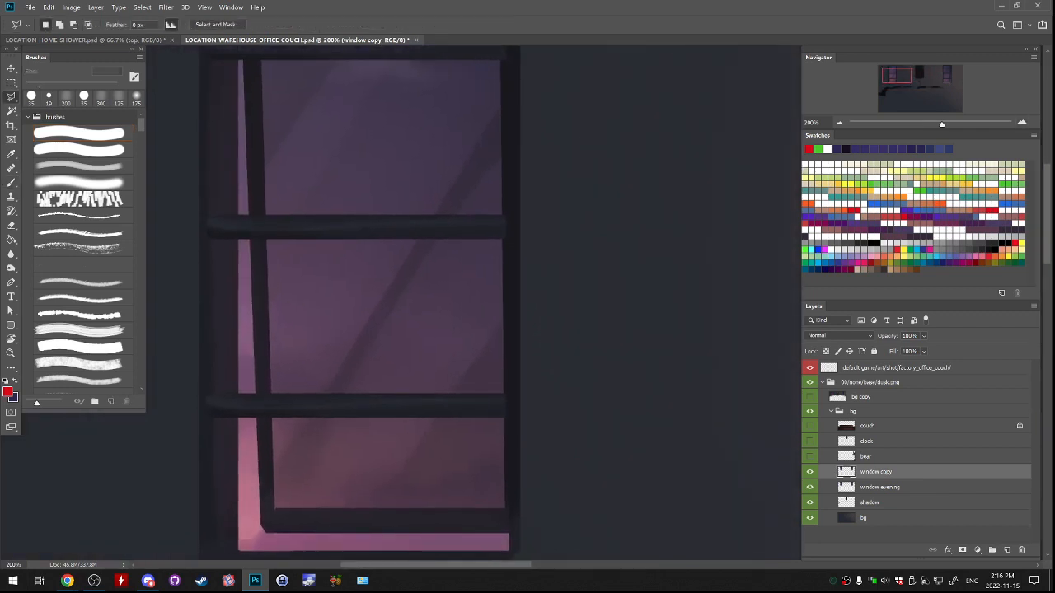
{"action": "left_click_drag", "start_coordinate": [462, 354], "coordinate": [489, 256]}
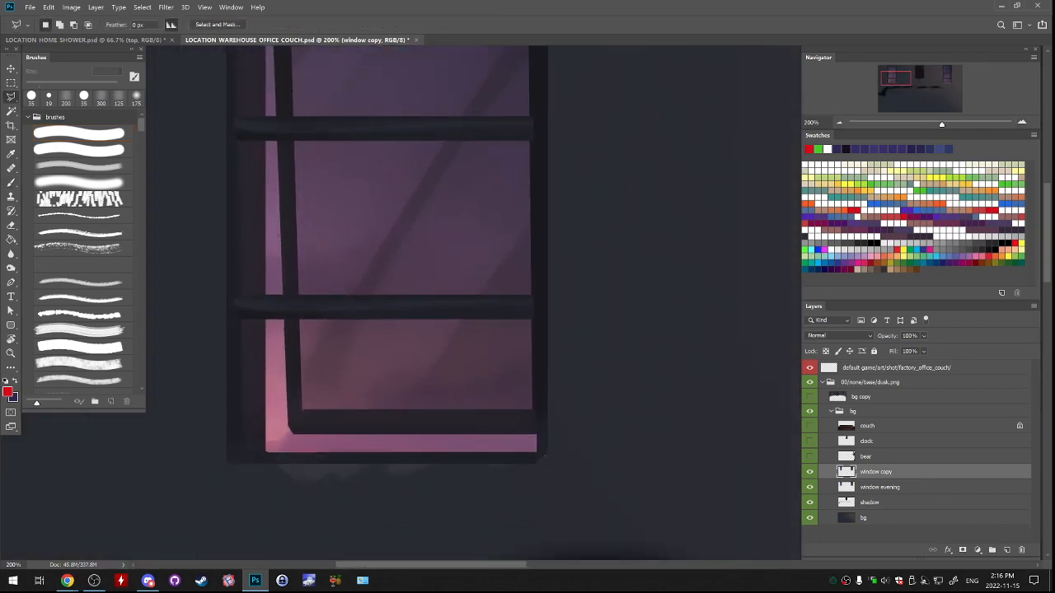
{"action": "scroll", "coordinate": [474, 302], "scroll_direction": "up", "scroll_amount": 3}
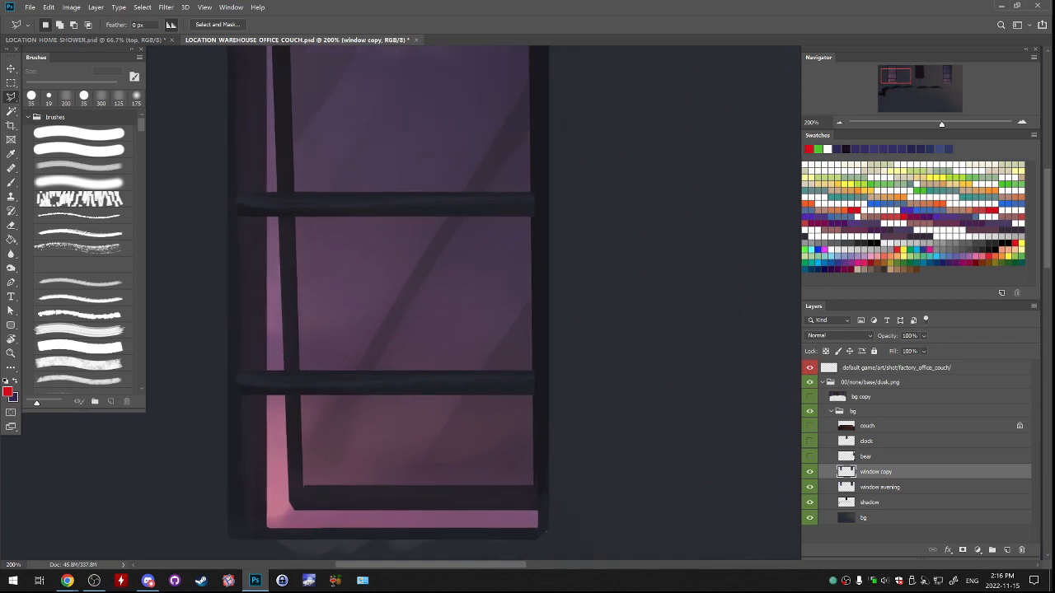
{"action": "key", "text": "ctrl+minus"}
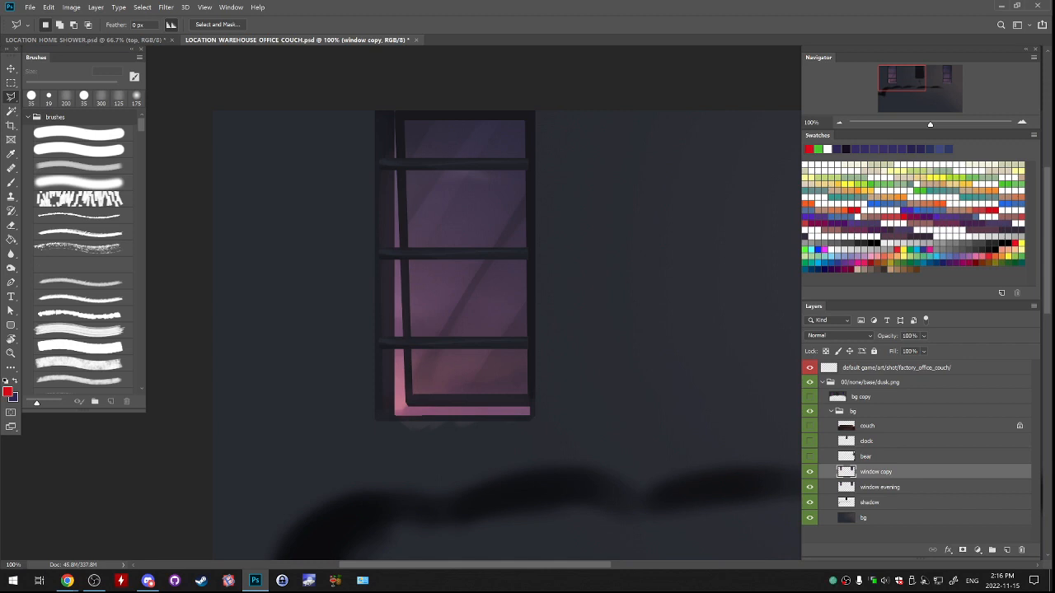
{"action": "key", "text": "ctrl+plus"}
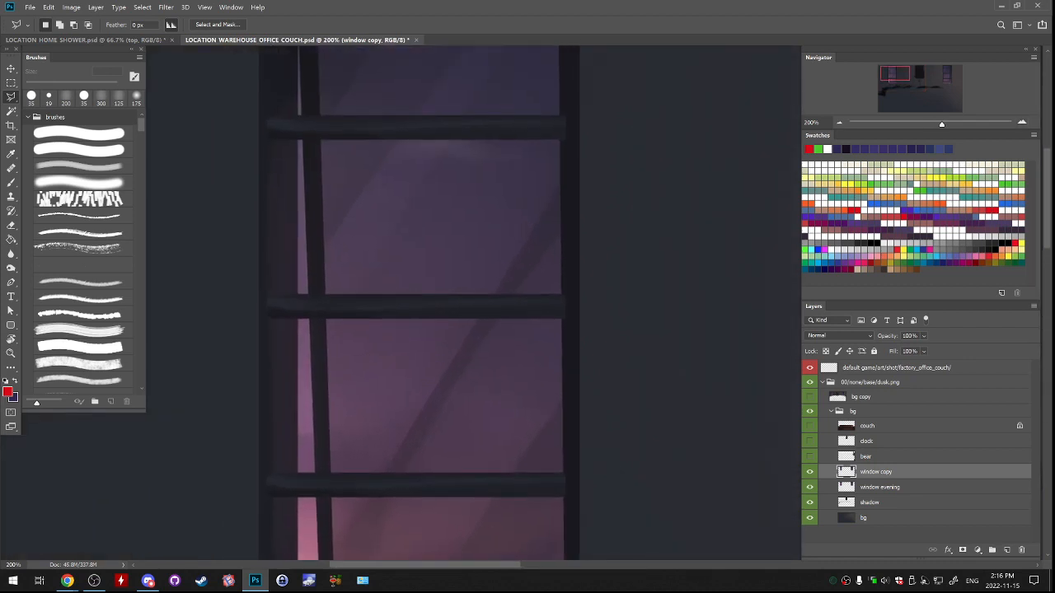
{"action": "scroll", "coordinate": [420, 305], "scroll_direction": "up", "scroll_amount": 3}
{"action": "left_click", "coordinate": [299, 116]}
{"action": "left_click_drag", "start_coordinate": [301, 429], "coordinate": [318, 112]}
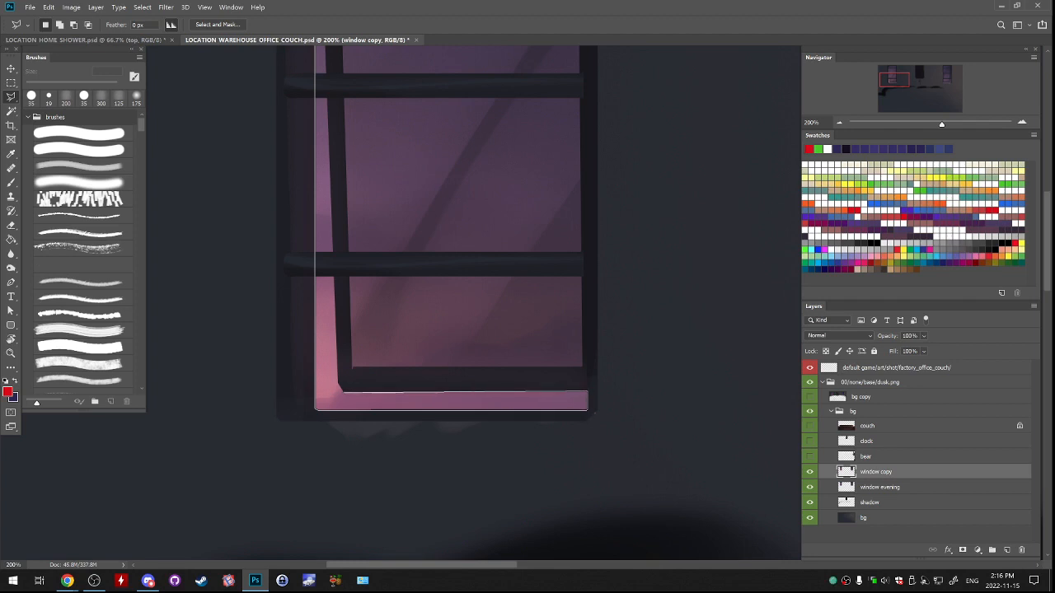
{"action": "left_click", "coordinate": [339, 383]}
{"action": "left_click_drag", "start_coordinate": [341, 294], "coordinate": [409, 530]}
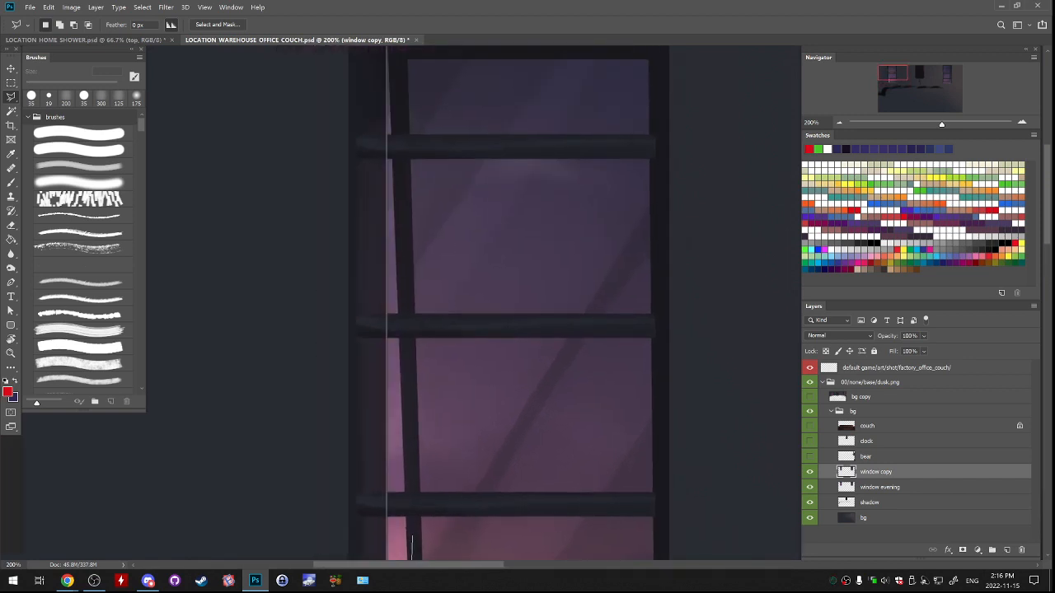
{"action": "left_click_drag", "start_coordinate": [404, 206], "coordinate": [436, 391]}
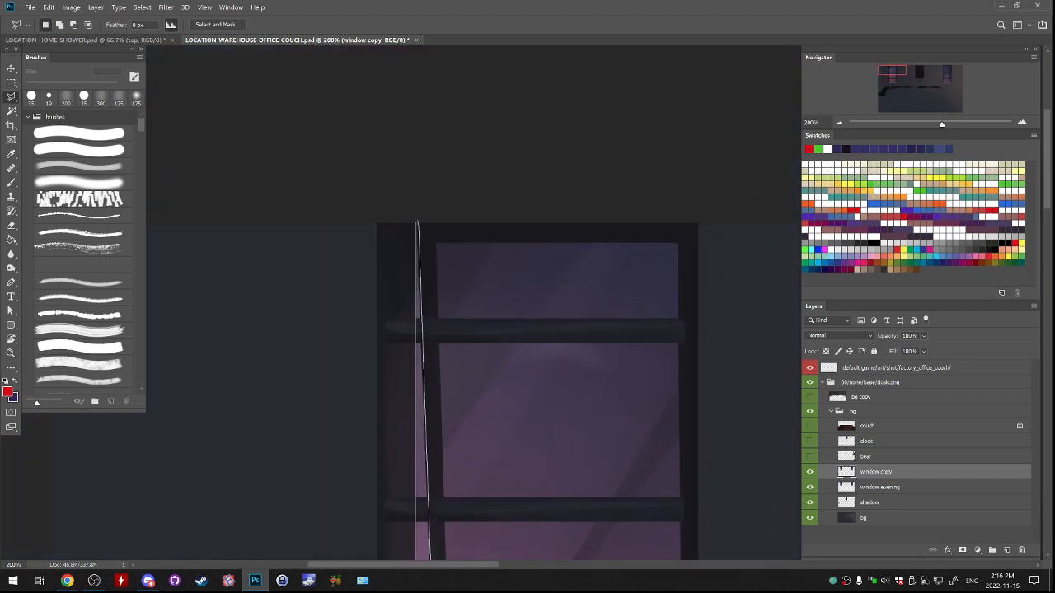
{"action": "left_click", "coordinate": [416, 223]}
Try to correct the gap selection's inner edge by adding a lassoed area over the dark inner frame.
{"action": "left_click_drag", "start_coordinate": [428, 330], "coordinate": [428, 203]}
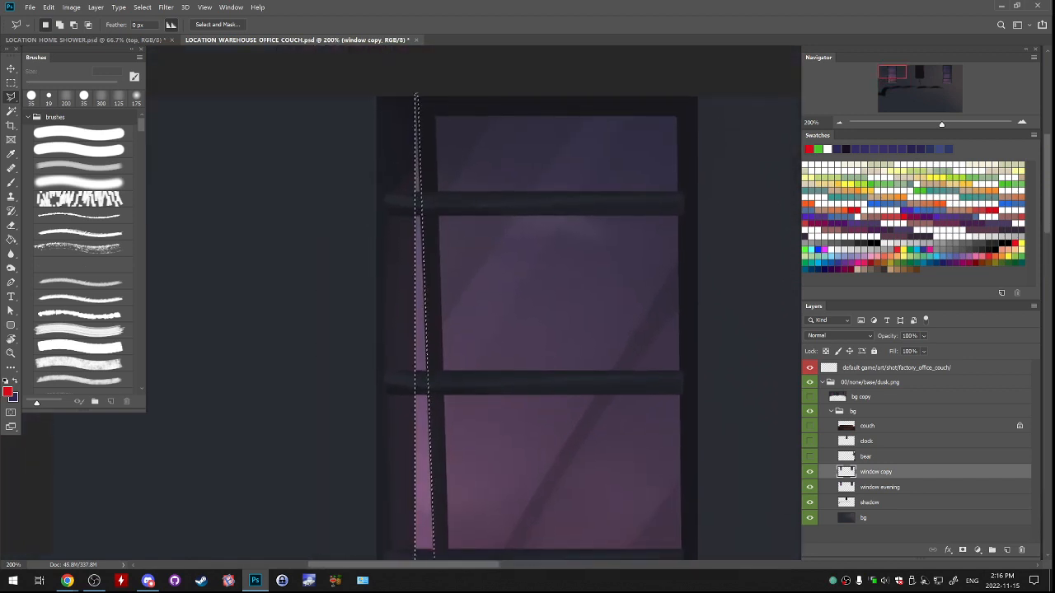
{"action": "mouse_move", "coordinate": [436, 371]}
{"action": "left_mouse_down"}
{"action": "mouse_move", "coordinate": [444, 204]}
{"action": "mouse_move", "coordinate": [454, 527]}
{"action": "mouse_move", "coordinate": [501, 183]}
{"action": "left_mouse_up"}
{"action": "scroll", "coordinate": [564, 322], "scroll_direction": "up", "scroll_amount": 1}
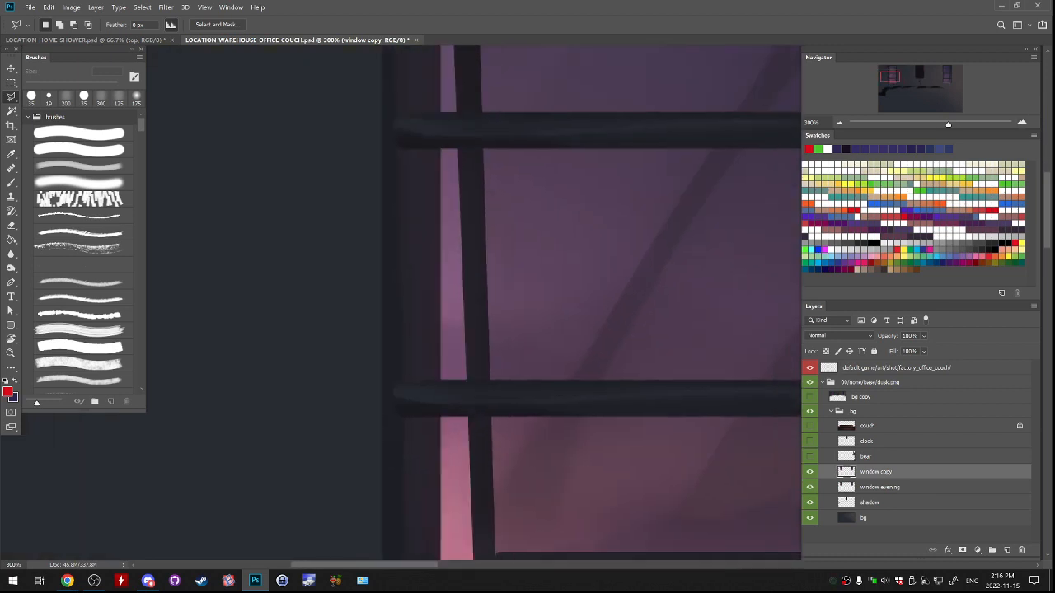
{"action": "left_click_drag", "start_coordinate": [564, 322], "coordinate": [587, 131]}
{"action": "key", "text": "shift"}
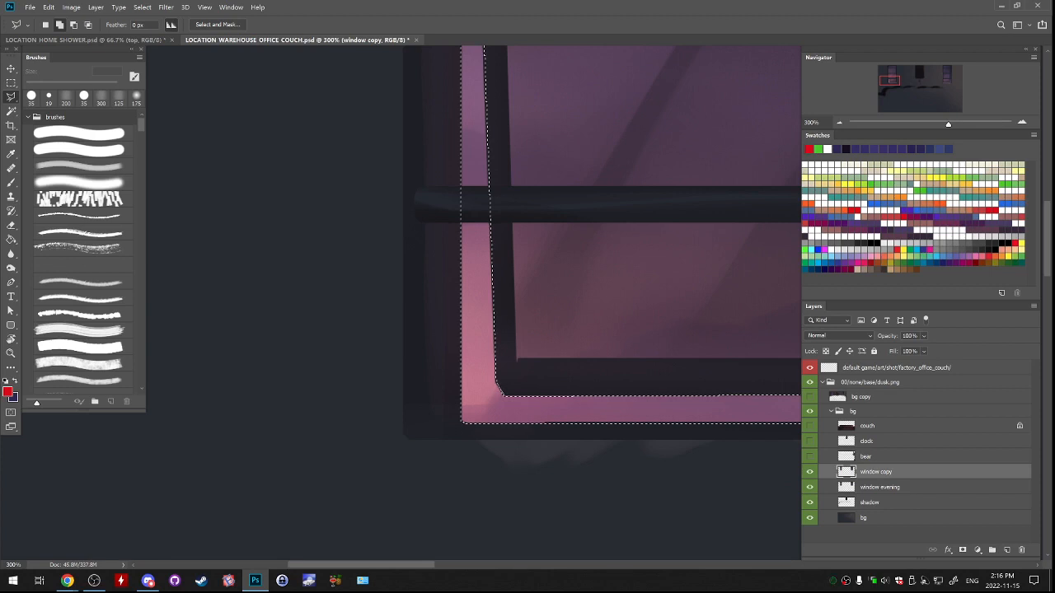
{"action": "left_click_drag", "start_coordinate": [500, 304], "coordinate": [547, 527]}
{"action": "left_click_drag", "start_coordinate": [532, 103], "coordinate": [557, 544]}
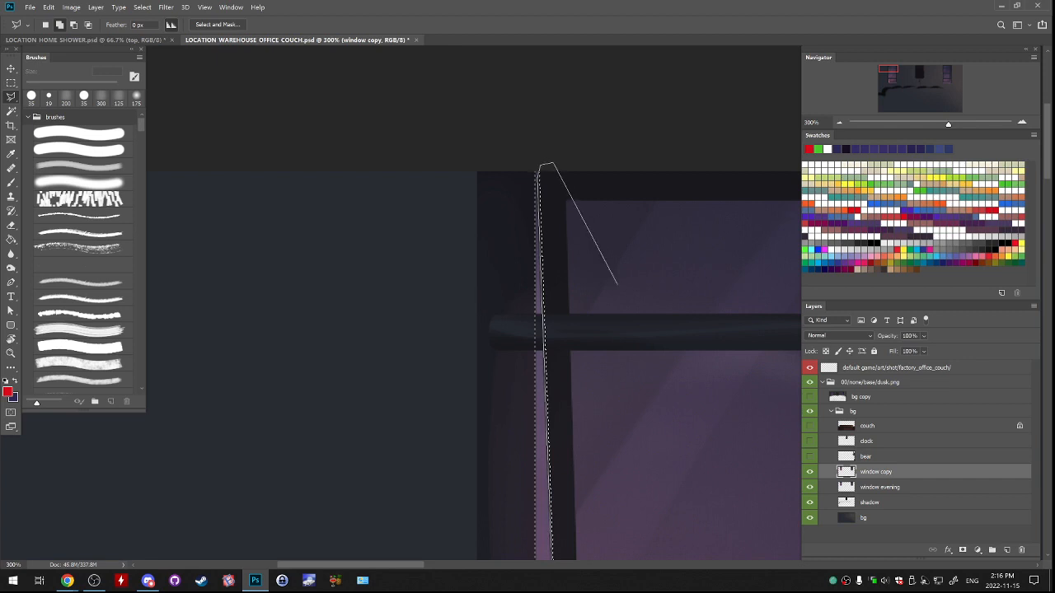
{"action": "left_click_drag", "start_coordinate": [647, 526], "coordinate": [621, 238]}
{"action": "left_click_drag", "start_coordinate": [613, 546], "coordinate": [617, 218]}
{"action": "left_click", "coordinate": [617, 313]}
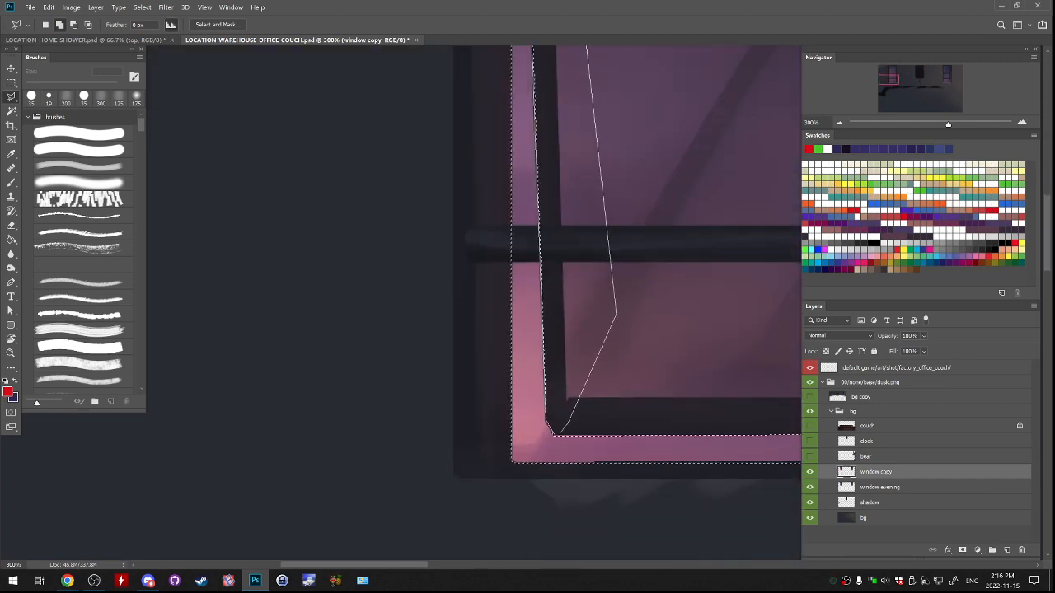
{"action": "left_click", "coordinate": [556, 434]}
{"action": "left_click_drag", "start_coordinate": [559, 433], "coordinate": [520, 518]}
{"action": "key", "text": "ctrl+z"}
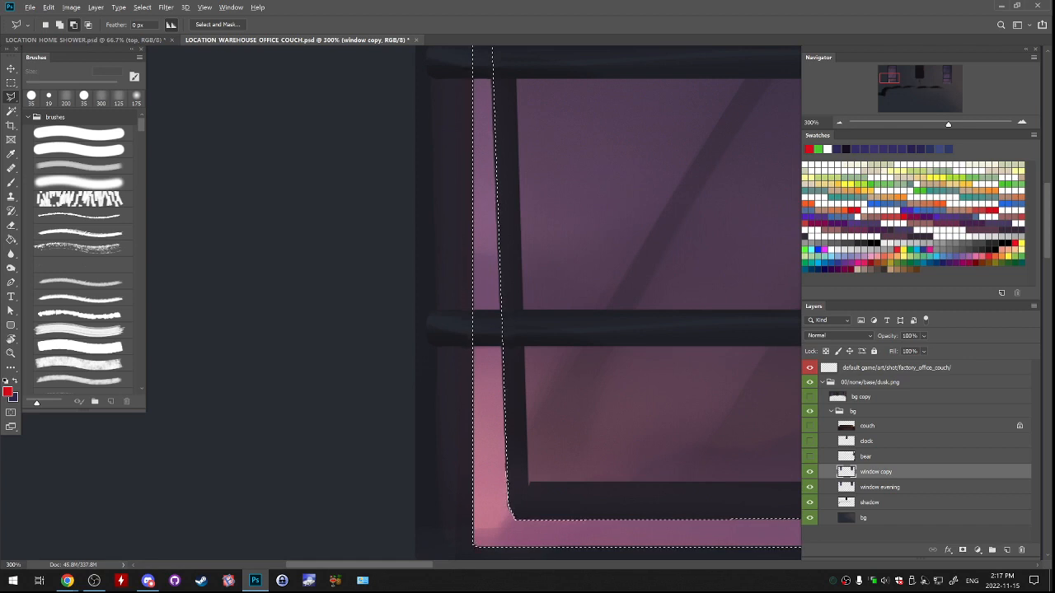
Subtract a lassoed area over the dark inner frame from the gap selection to tighten its inner edge.
{"action": "left_click_drag", "start_coordinate": [535, 107], "coordinate": [603, 511]}
{"action": "left_click_drag", "start_coordinate": [577, 329], "coordinate": [624, 501]}
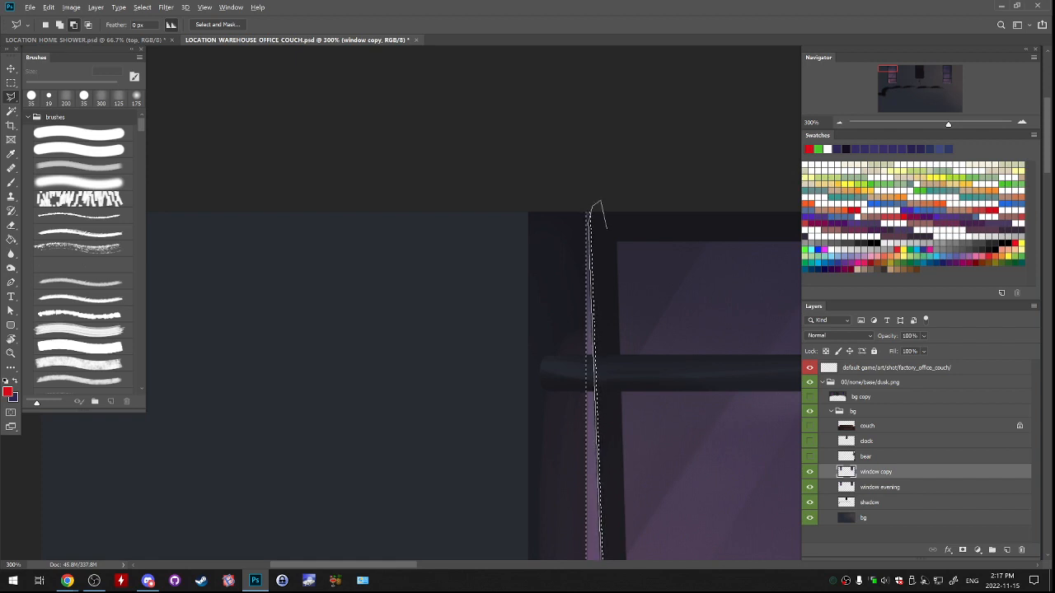
{"action": "left_click_drag", "start_coordinate": [639, 403], "coordinate": [623, 144]}
{"action": "mouse_move", "coordinate": [667, 502]}
{"action": "left_mouse_down"}
{"action": "mouse_move", "coordinate": [644, 289]}
{"action": "mouse_move", "coordinate": [643, 123]}
{"action": "left_mouse_up"}
{"action": "left_click", "coordinate": [648, 290]}
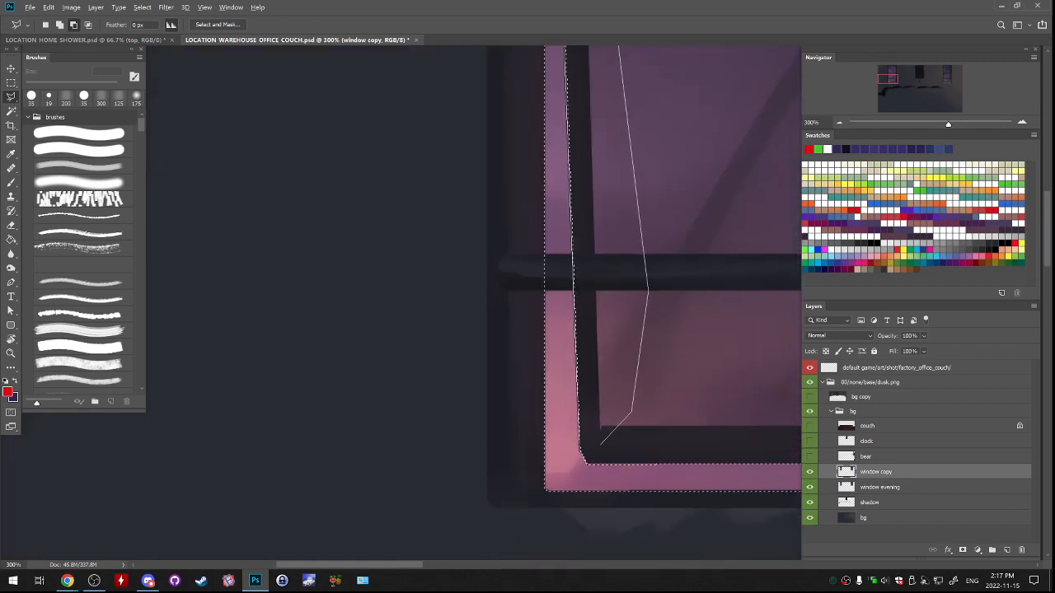
{"action": "left_click", "coordinate": [586, 464]}
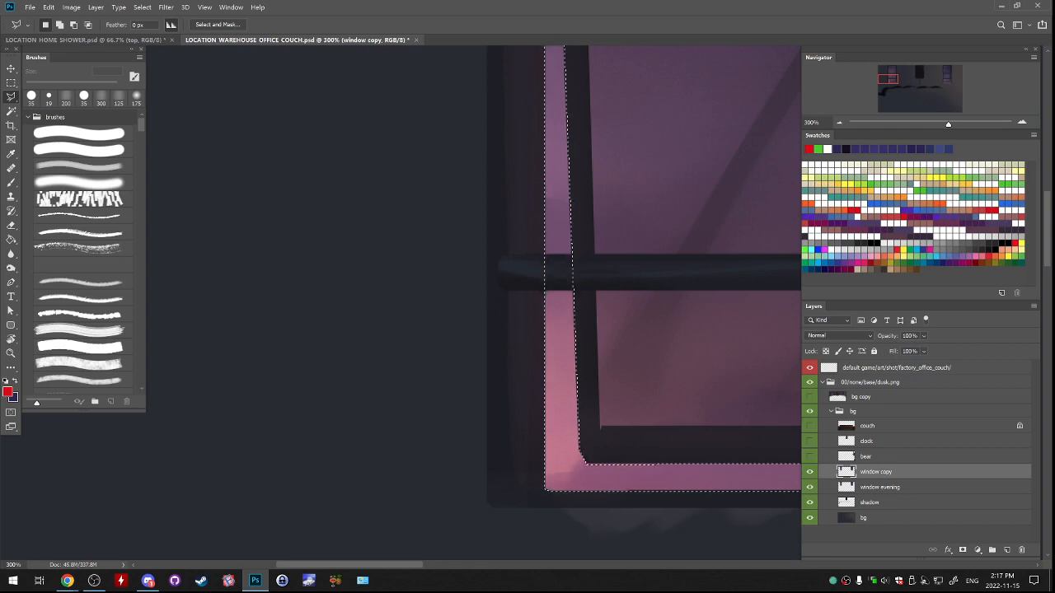
Add the left window's large inner glass pane to the gap selection with the Polygonal Lasso, tracing along the inner frame.
{"action": "left_click_drag", "start_coordinate": [610, 445], "coordinate": [461, 305]}
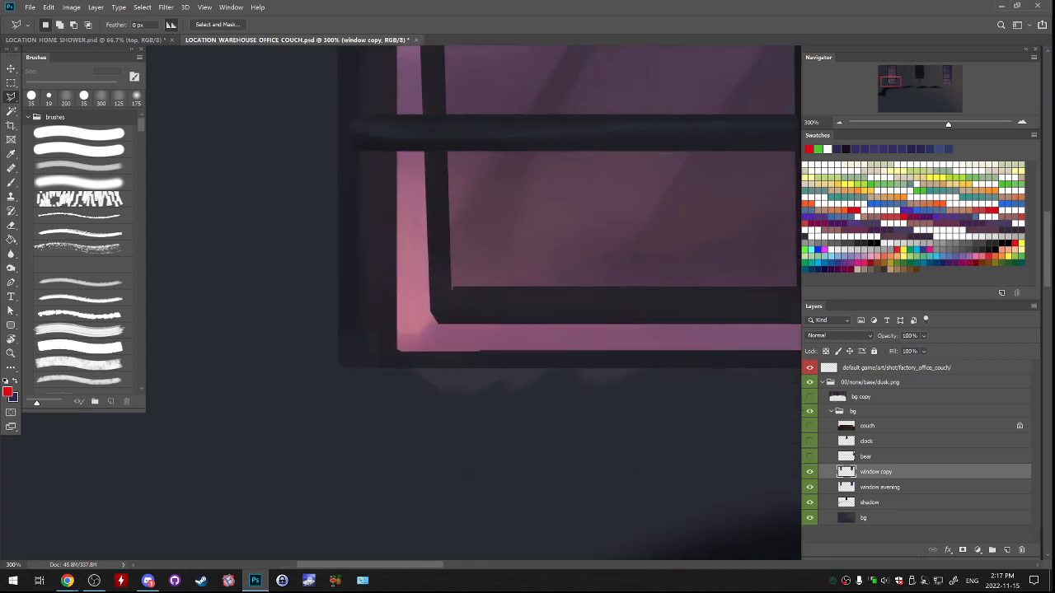
{"action": "left_click_drag", "start_coordinate": [610, 346], "coordinate": [350, 323]}
{"action": "left_click_drag", "start_coordinate": [445, 70], "coordinate": [512, 552]}
{"action": "left_click_drag", "start_coordinate": [371, 156], "coordinate": [506, 450]}
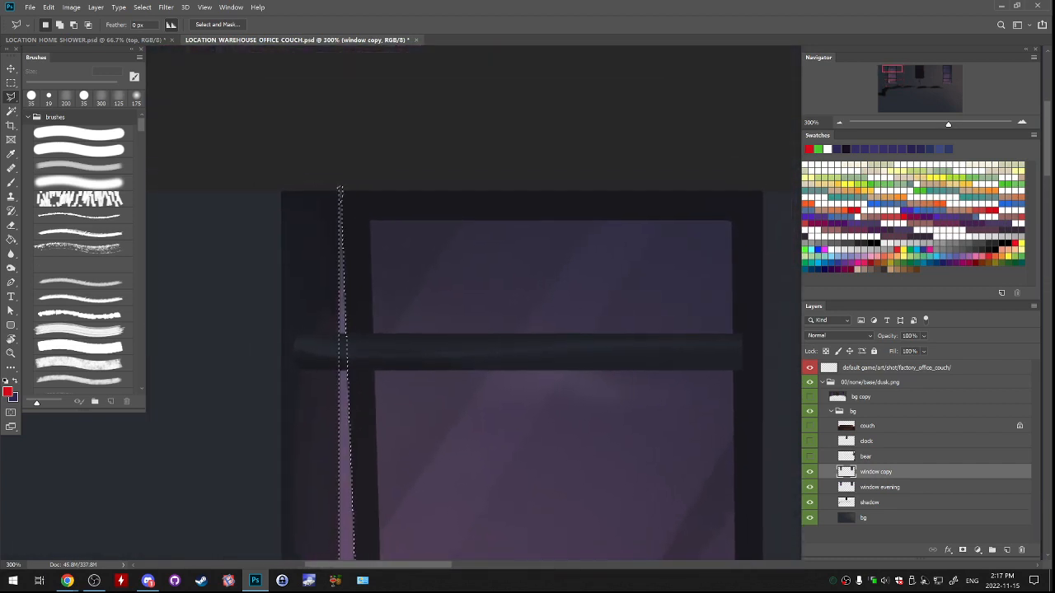
{"action": "left_click", "coordinate": [371, 220]}
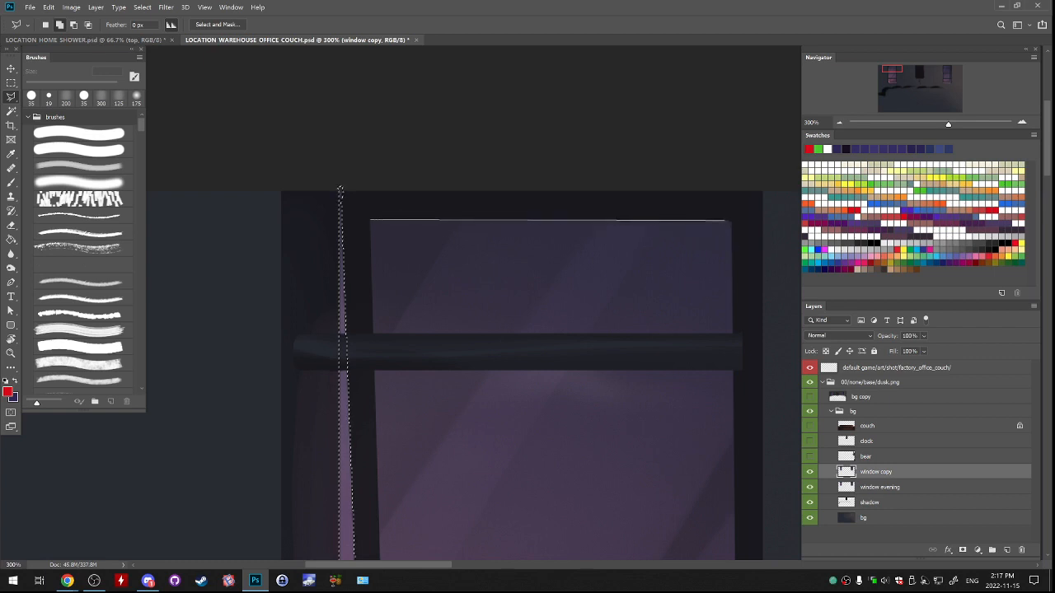
{"action": "left_click_drag", "start_coordinate": [731, 320], "coordinate": [688, 74]}
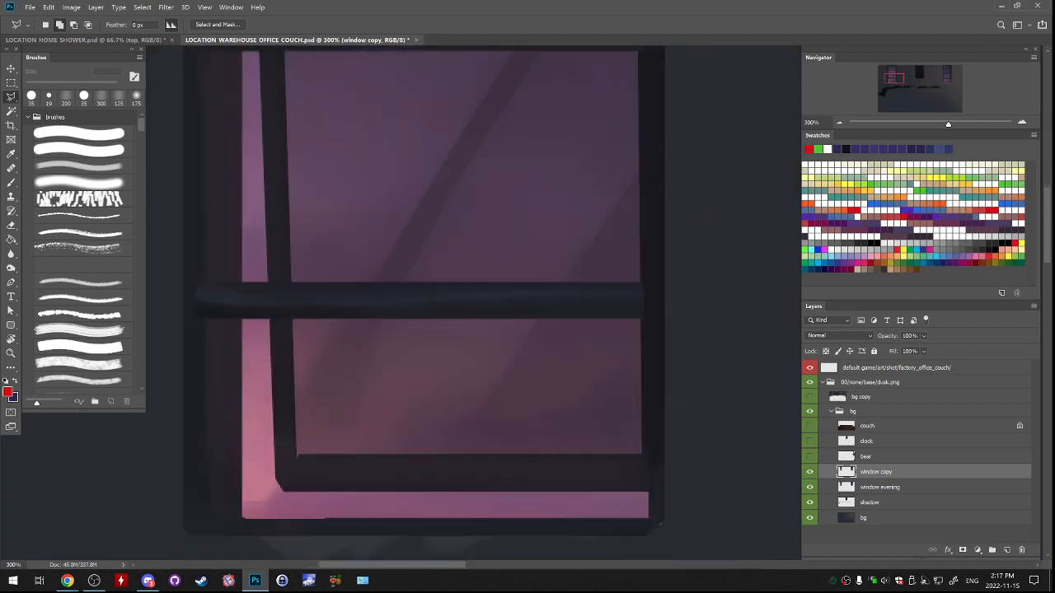
{"action": "left_click_drag", "start_coordinate": [663, 296], "coordinate": [689, 328]}
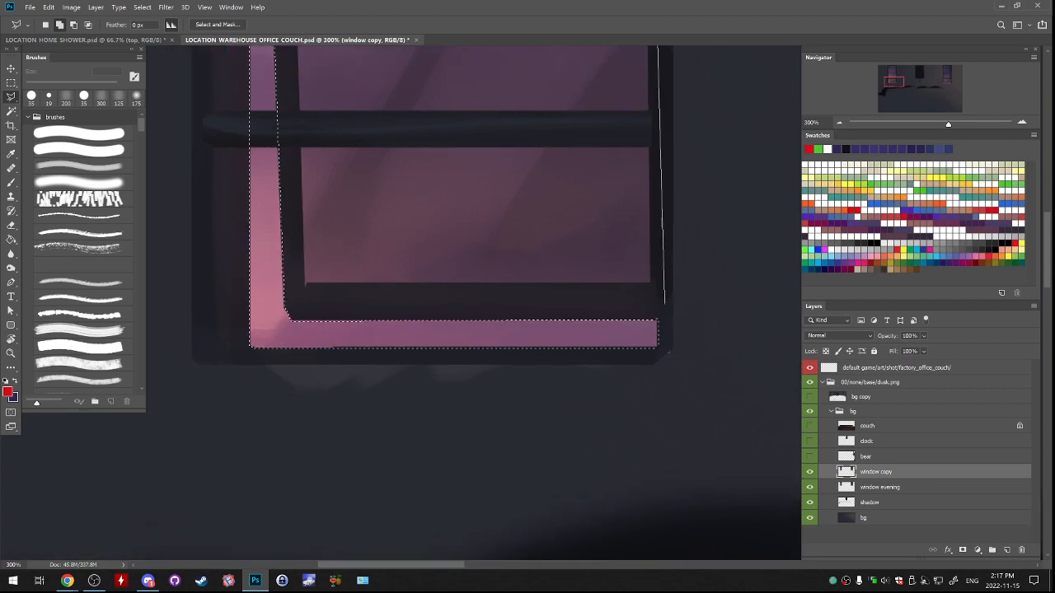
{"action": "left_click", "coordinate": [651, 284]}
{"action": "left_click_drag", "start_coordinate": [585, 285], "coordinate": [750, 357]}
{"action": "left_click", "coordinate": [469, 356]}
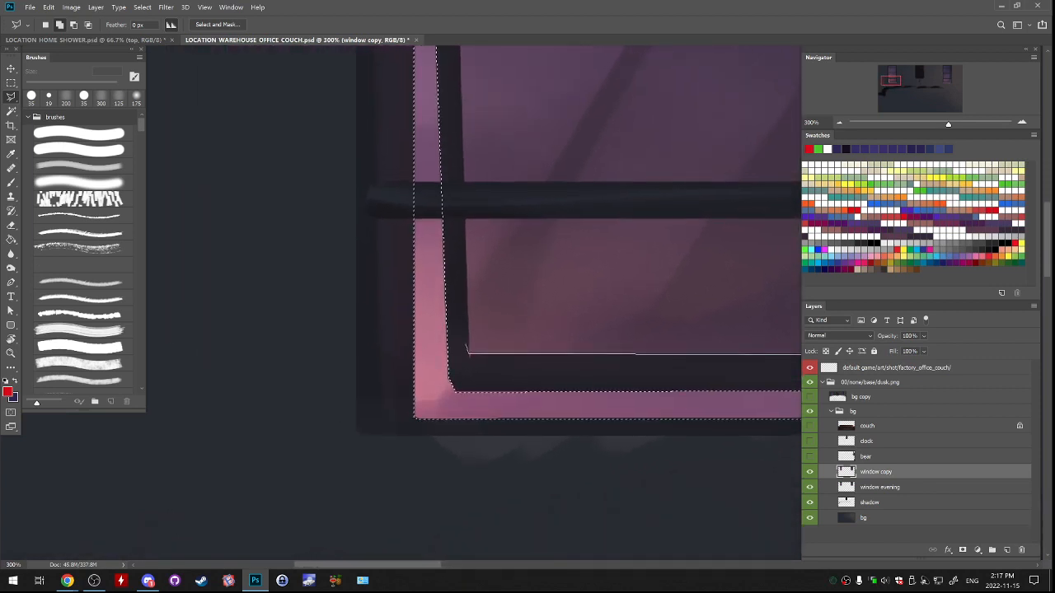
{"action": "left_click_drag", "start_coordinate": [482, 124], "coordinate": [525, 447]}
{"action": "left_click_drag", "start_coordinate": [486, 99], "coordinate": [548, 520]}
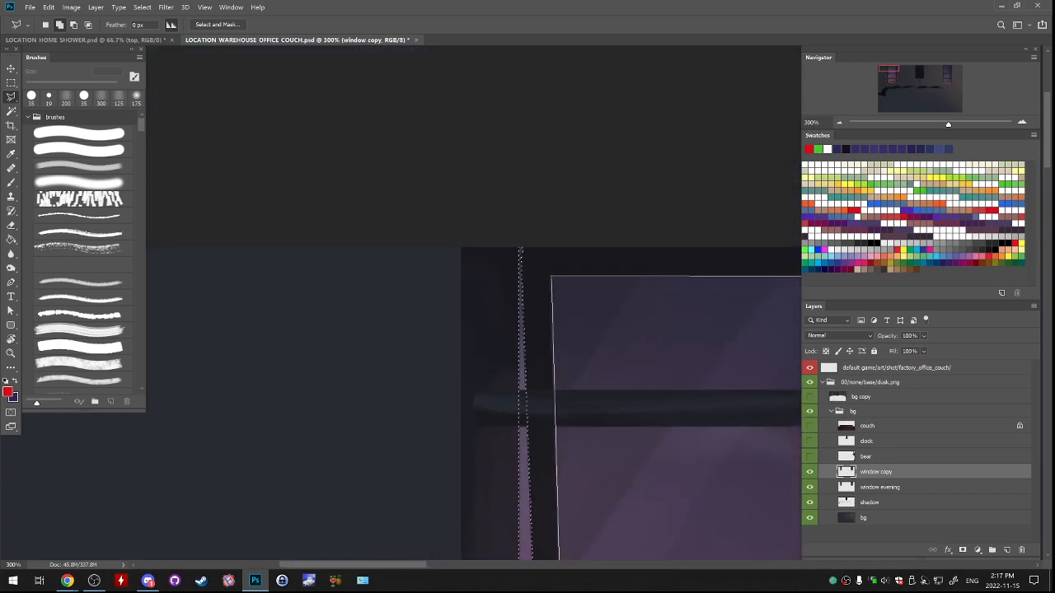
{"action": "left_click", "coordinate": [550, 277]}
{"action": "mouse_move", "coordinate": [560, 411]}
{"action": "left_mouse_down"}
{"action": "mouse_move", "coordinate": [515, 173]}
{"action": "mouse_move", "coordinate": [497, 271]}
{"action": "mouse_move", "coordinate": [417, 305]}
{"action": "left_mouse_up"}
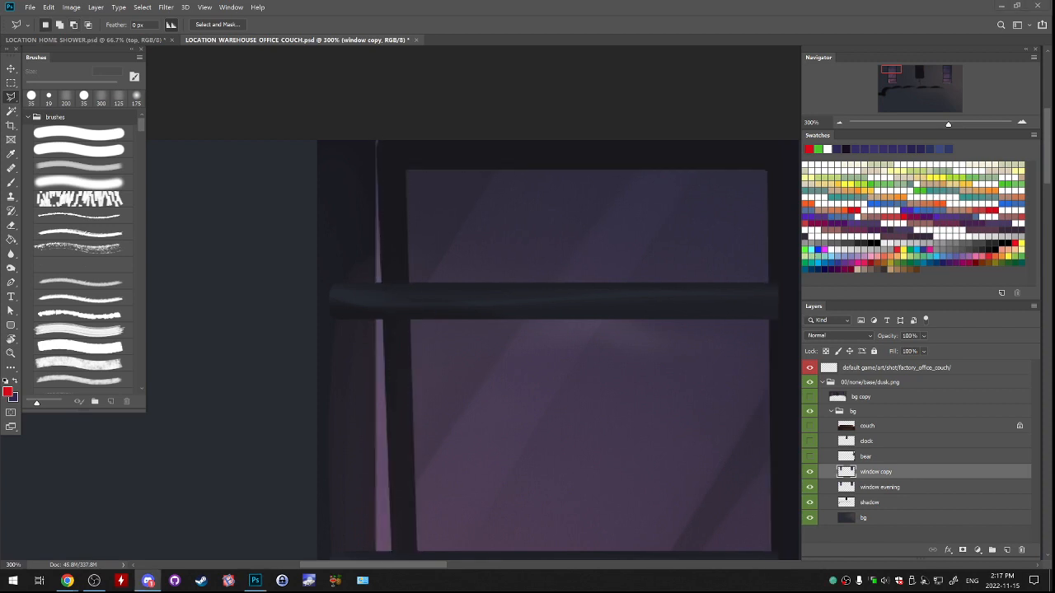
Subtract the left window's top crossbar from the glass selection with the Polygonal Lasso.
{"action": "left_click", "coordinate": [494, 314]}
{"action": "left_click_drag", "start_coordinate": [494, 313], "coordinate": [406, 306]}
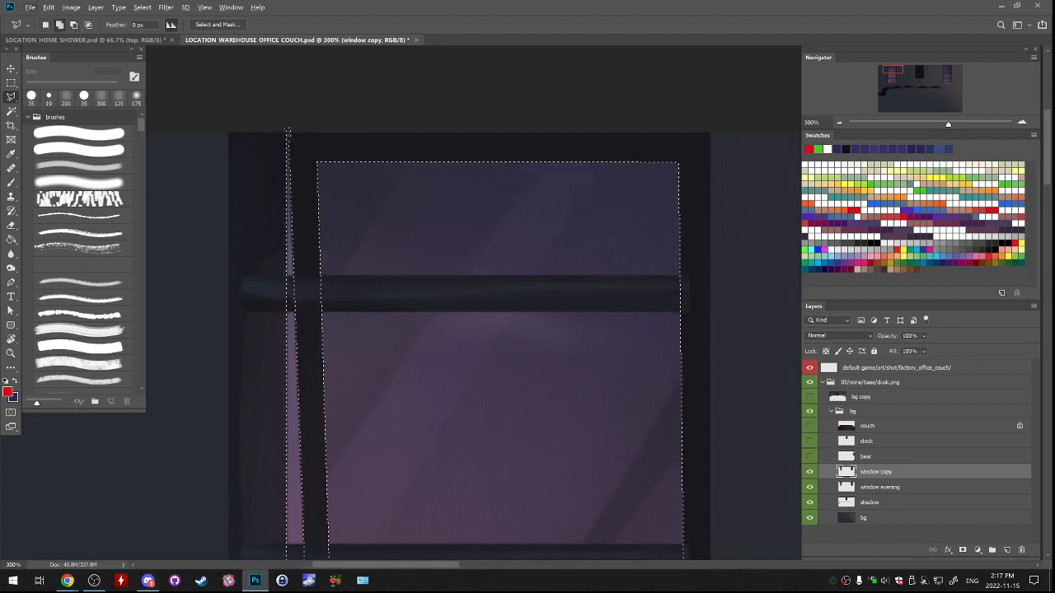
{"action": "left_click", "coordinate": [288, 277]}
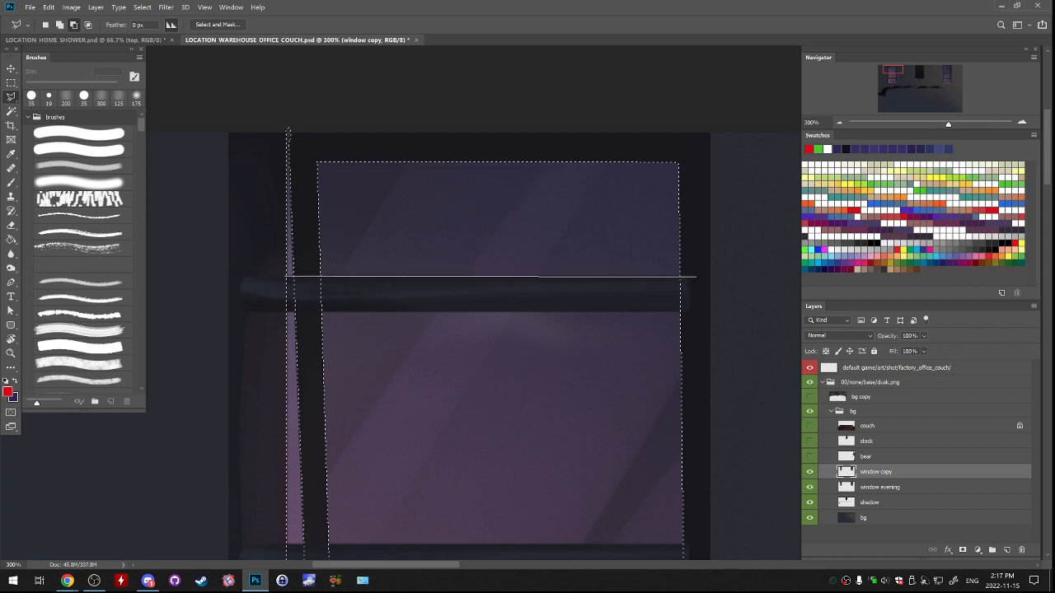
{"action": "left_click", "coordinate": [693, 274]}
{"action": "left_click", "coordinate": [689, 312]}
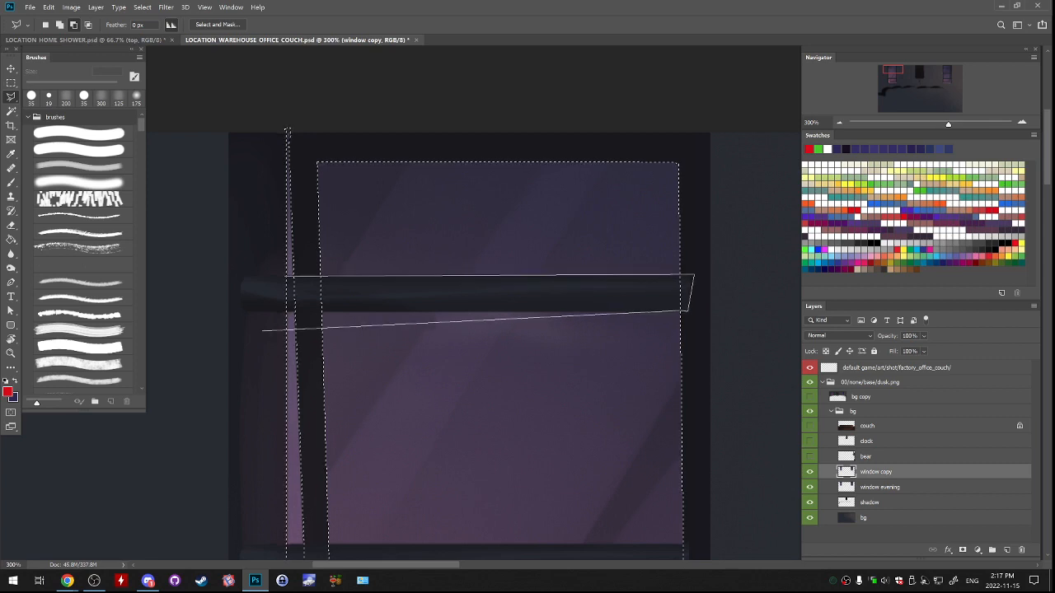
{"action": "left_click", "coordinate": [284, 277]}
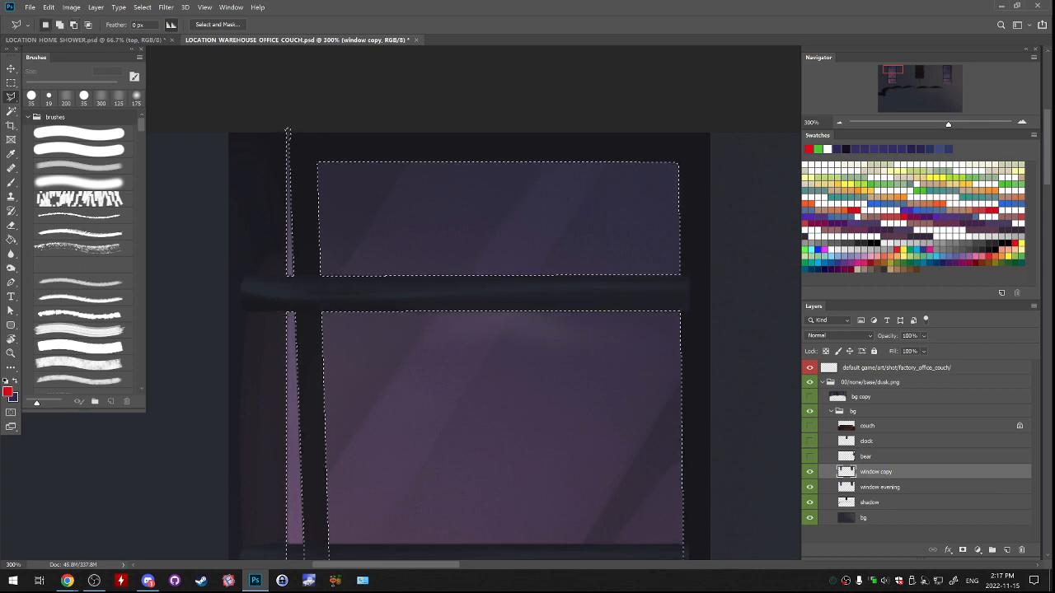
Subtract the left window's middle and lowest crossbars from the glass selection with the Polygonal Lasso.
{"action": "mouse_move", "coordinate": [462, 535]}
{"action": "left_mouse_down"}
{"action": "mouse_move", "coordinate": [392, 62]}
{"action": "mouse_move", "coordinate": [451, 192]}
{"action": "left_mouse_up"}
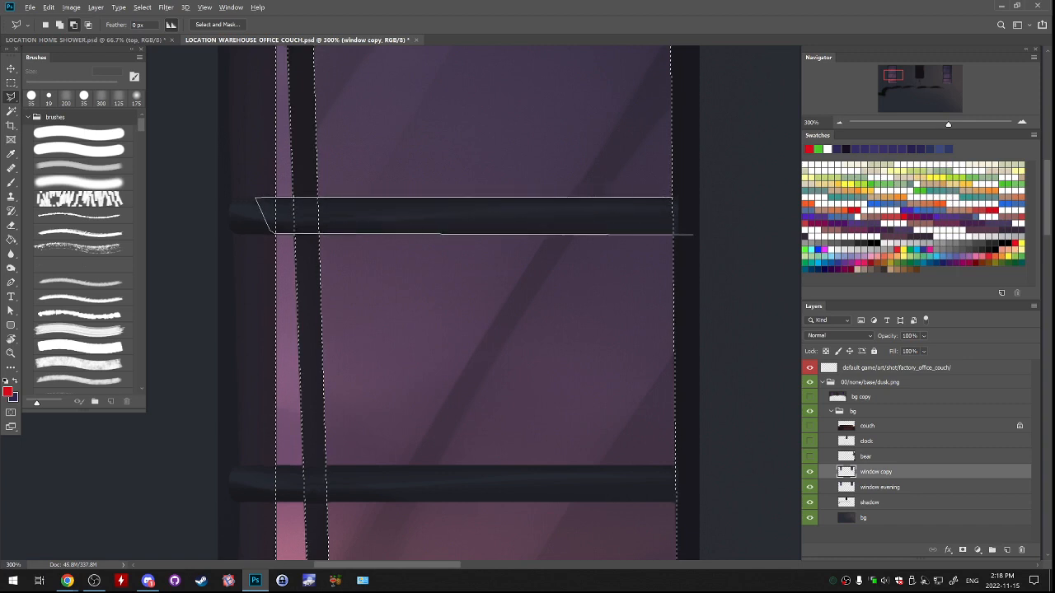
{"action": "left_click", "coordinate": [693, 234]}
{"action": "left_click", "coordinate": [690, 208]}
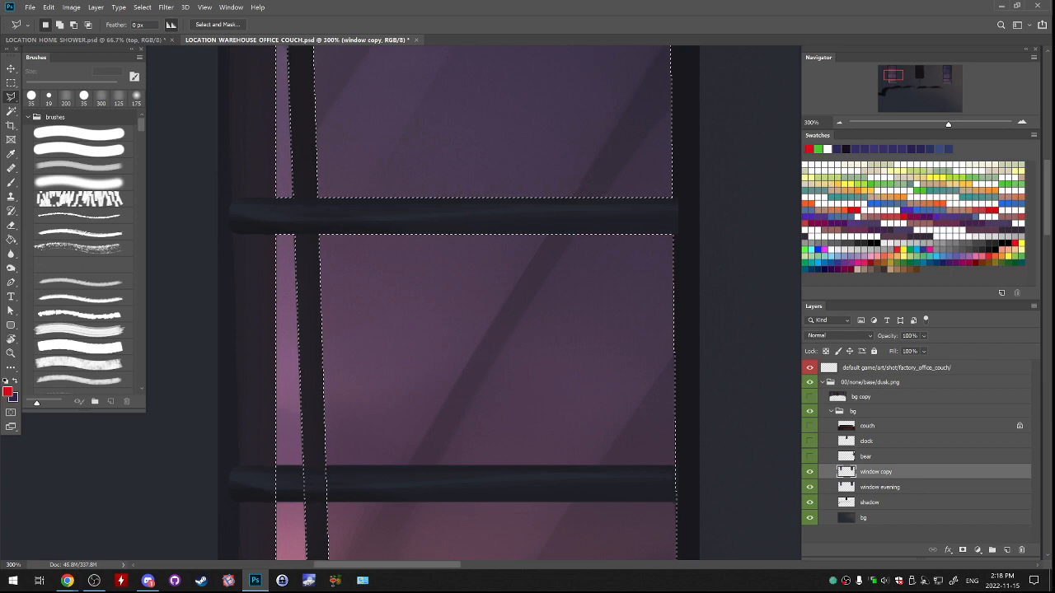
{"action": "left_click_drag", "start_coordinate": [577, 346], "coordinate": [610, 199]}
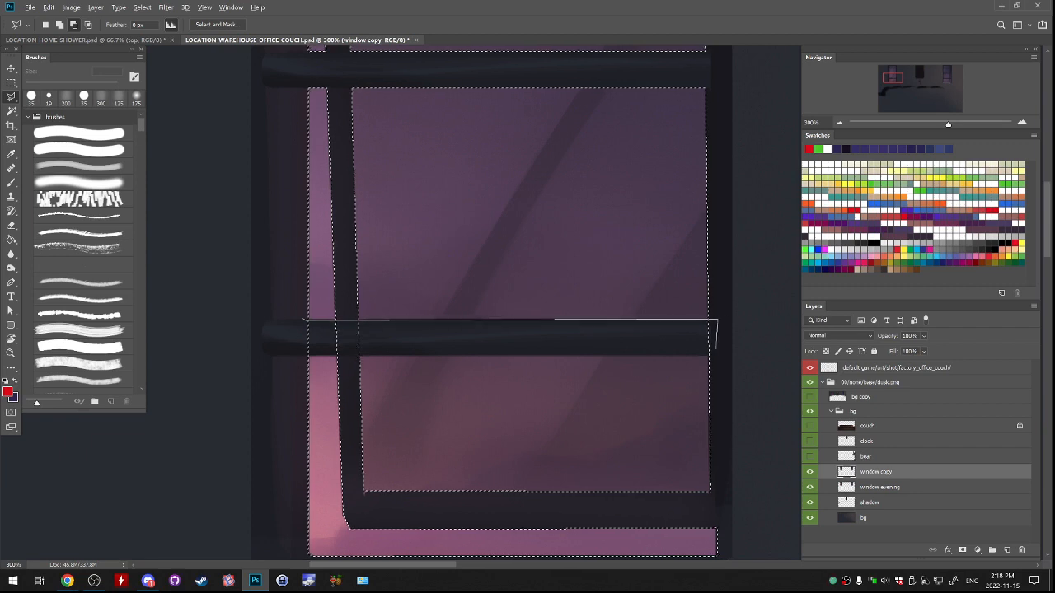
{"action": "left_click", "coordinate": [709, 355]}
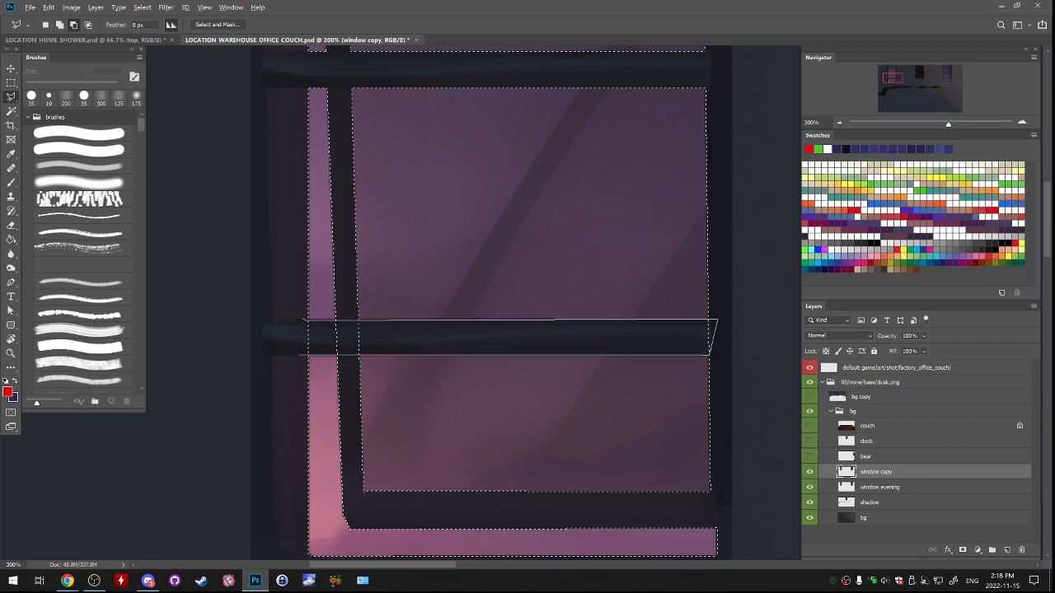
{"action": "left_click", "coordinate": [298, 355]}
{"action": "left_click", "coordinate": [304, 320]}
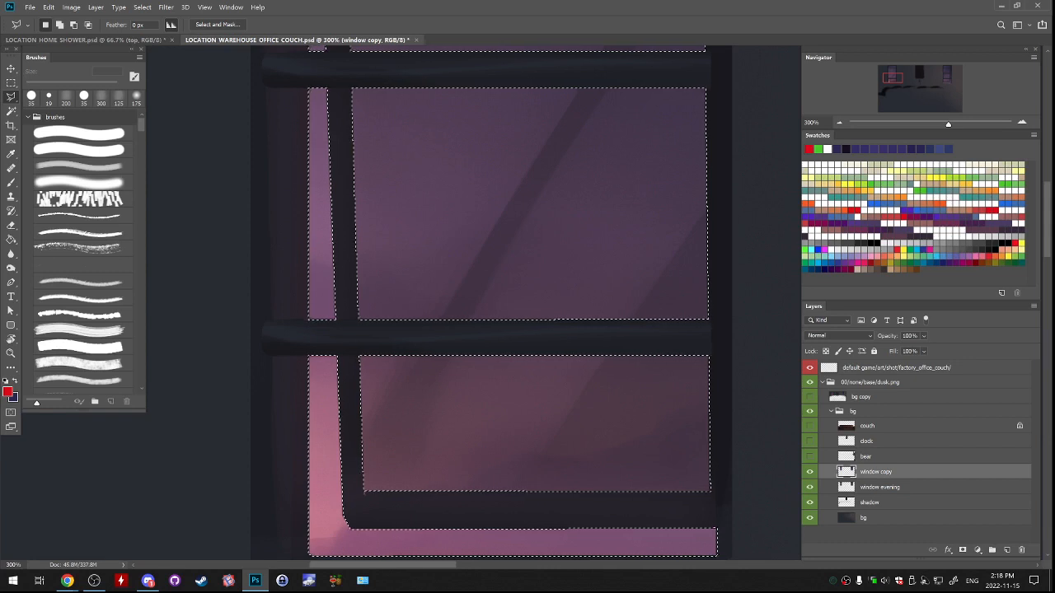
Add the right window's large inner glass pane to the selection with the Polygonal Lasso, following the inner frame's four edges.
{"action": "left_click_drag", "start_coordinate": [475, 183], "coordinate": [490, 289]}
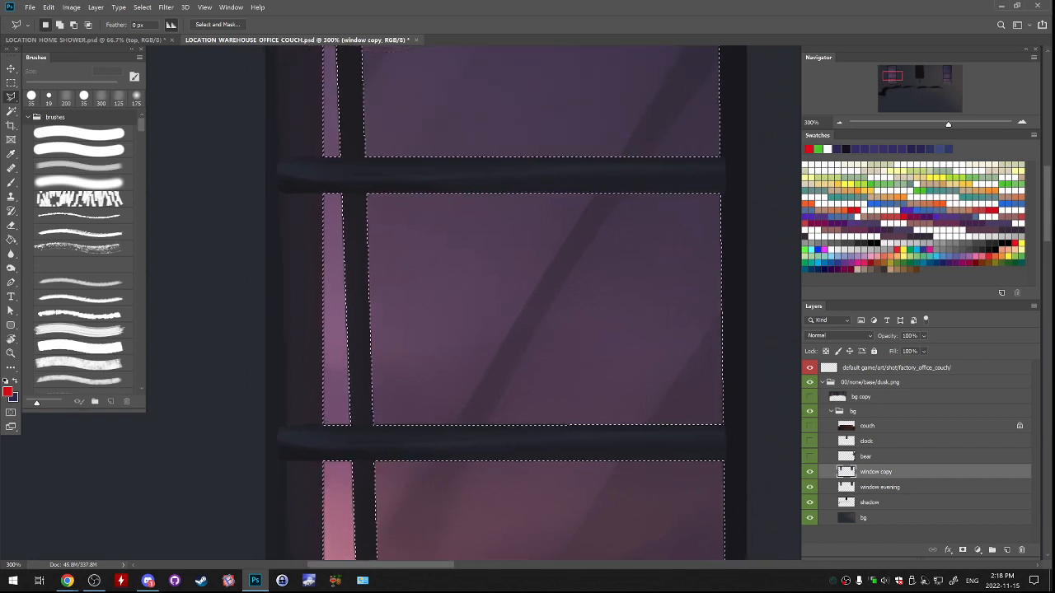
{"action": "left_click_drag", "start_coordinate": [495, 206], "coordinate": [492, 301]}
{"action": "left_click_drag", "start_coordinate": [486, 247], "coordinate": [491, 293]}
{"action": "key", "text": "ctrl+minus"}
{"action": "key", "text": "ctrl+minus"}
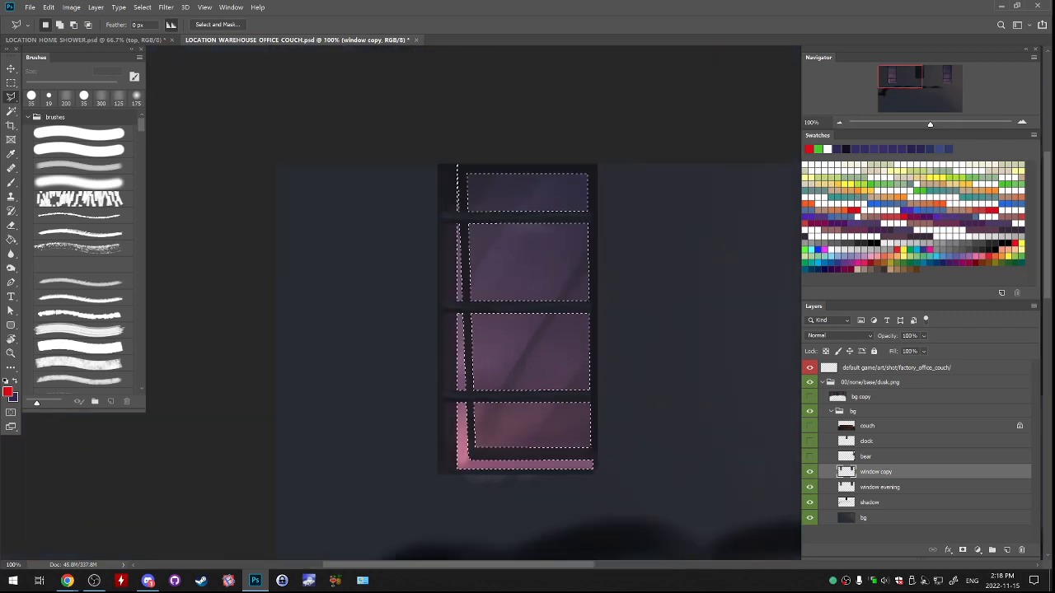
{"action": "left_click_drag", "start_coordinate": [741, 329], "coordinate": [251, 319]}
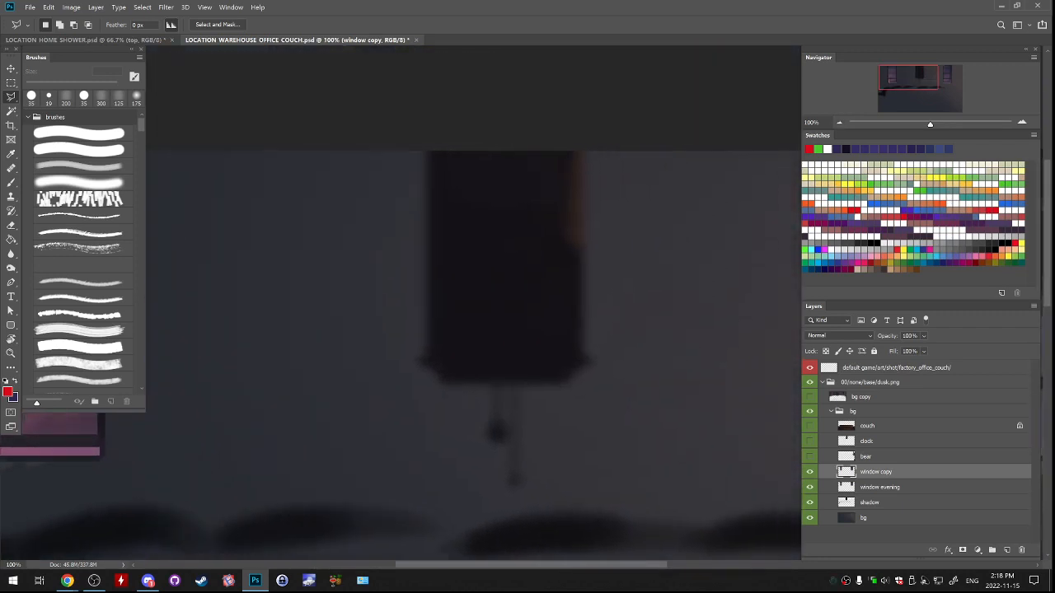
{"action": "left_click_drag", "start_coordinate": [660, 322], "coordinate": [289, 306]}
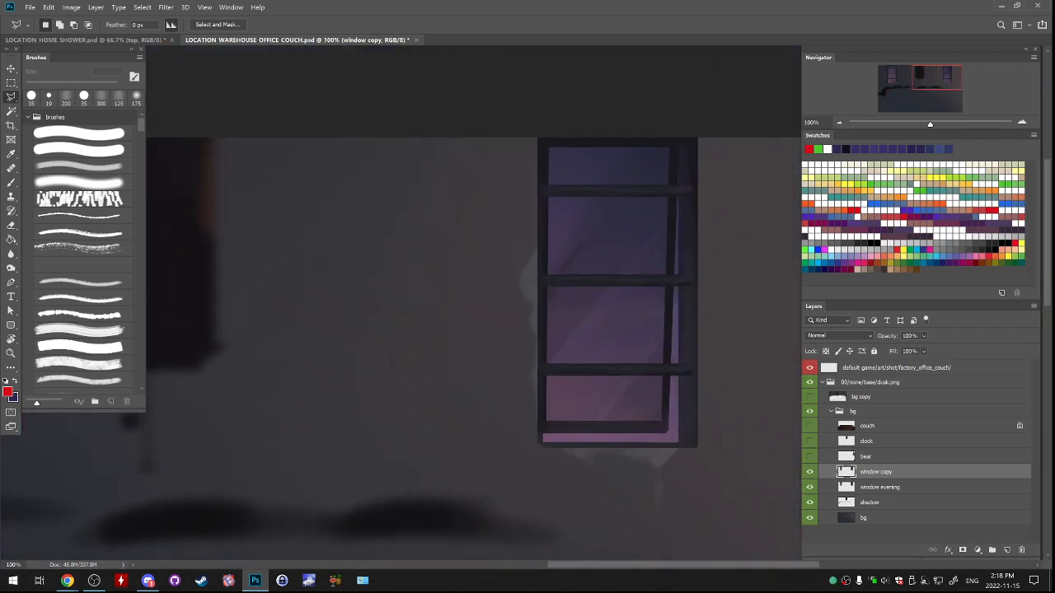
{"action": "key", "text": "ctrl+plus"}
{"action": "key", "text": "ctrl+plus"}
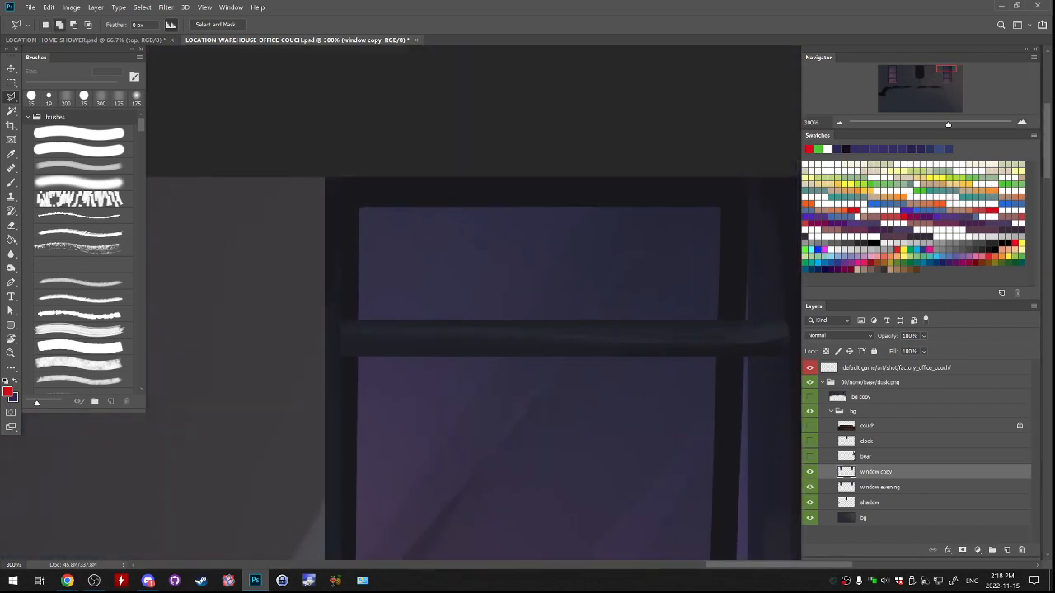
{"action": "left_click_drag", "start_coordinate": [358, 317], "coordinate": [346, 74]}
{"action": "left_click_drag", "start_coordinate": [354, 486], "coordinate": [362, 85]}
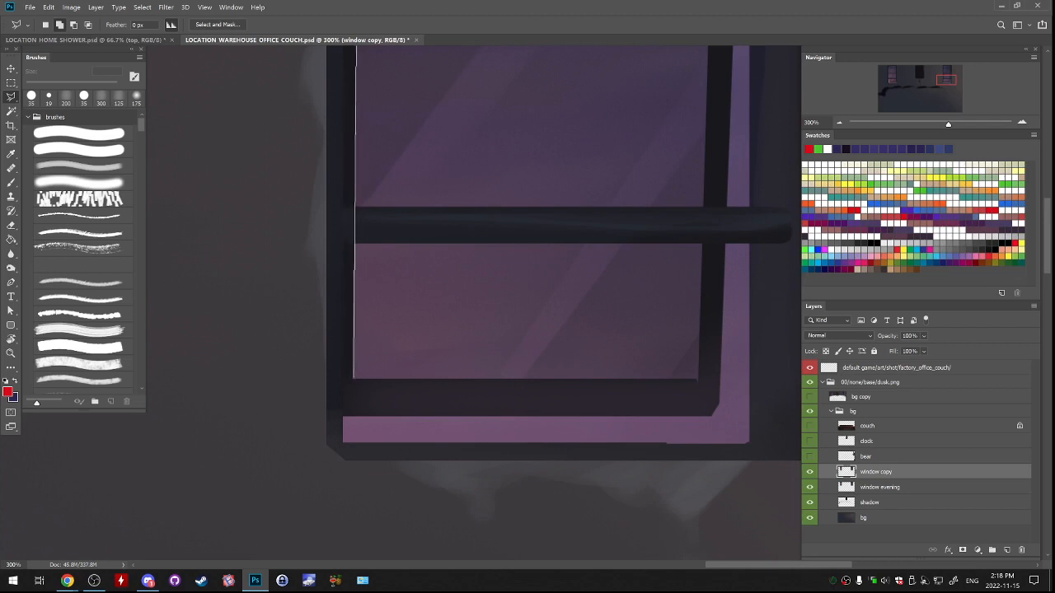
{"action": "left_click", "coordinate": [352, 380]}
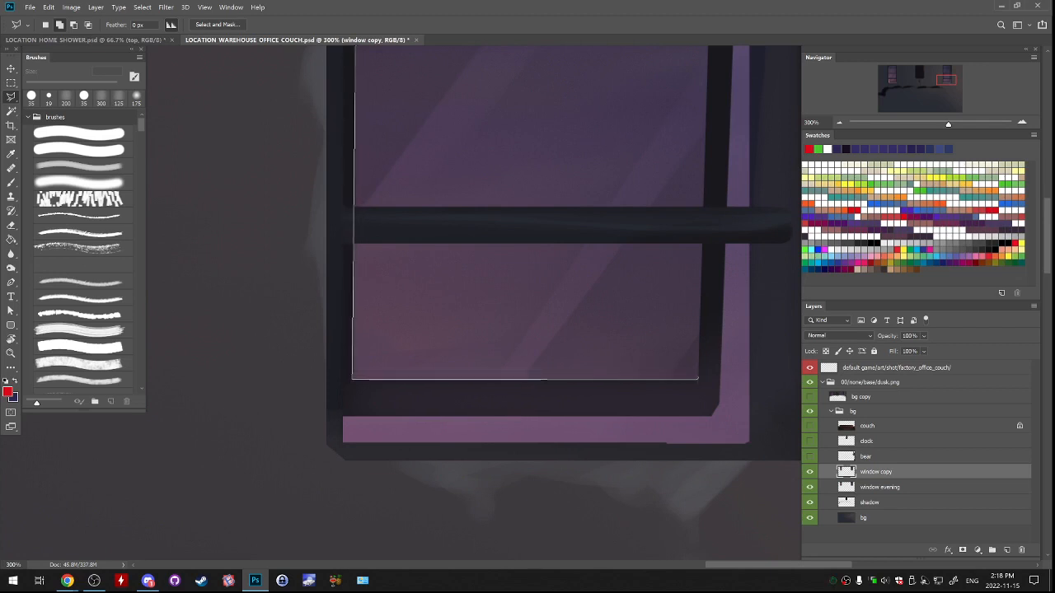
{"action": "left_click", "coordinate": [698, 378]}
{"action": "left_click_drag", "start_coordinate": [698, 231], "coordinate": [697, 474]}
{"action": "left_click_drag", "start_coordinate": [683, 174], "coordinate": [661, 455]}
{"action": "left_click_drag", "start_coordinate": [704, 116], "coordinate": [697, 281]}
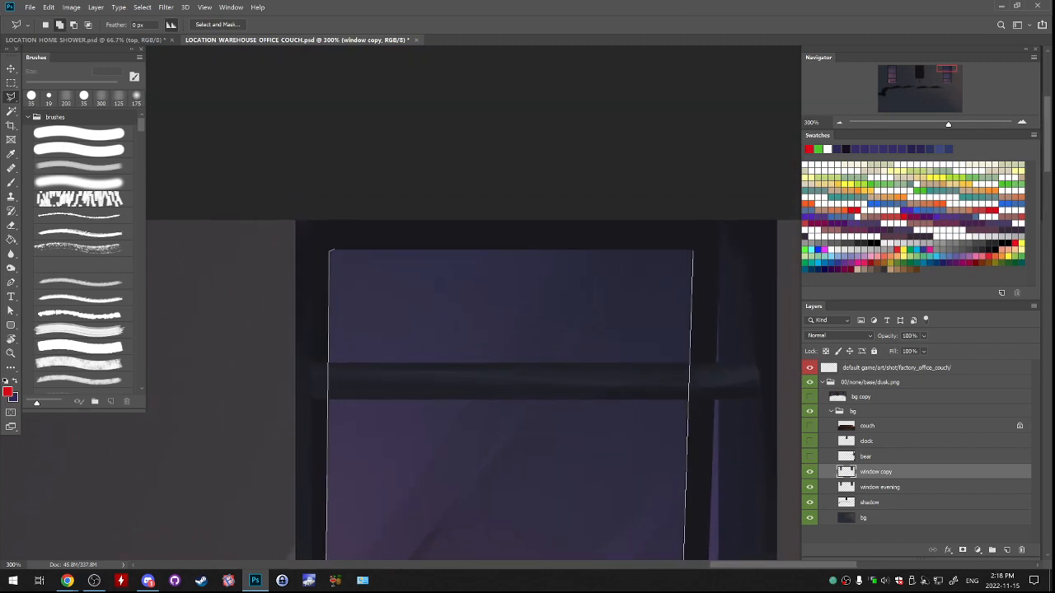
{"action": "left_click", "coordinate": [330, 250]}
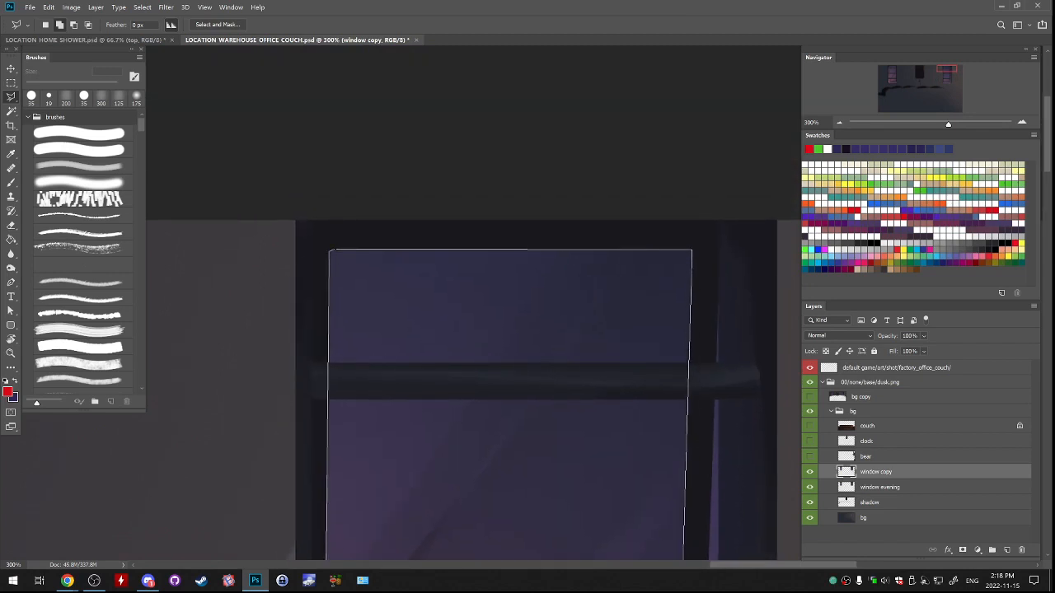
{"action": "left_click", "coordinate": [330, 251]}
Add the bright L-shaped gap along the right window's right and bottom edges to the selection.
{"action": "mouse_move", "coordinate": [494, 330]}
{"action": "left_mouse_down"}
{"action": "mouse_move", "coordinate": [439, 291]}
{"action": "mouse_move", "coordinate": [254, 234]}
{"action": "mouse_move", "coordinate": [258, 249]}
{"action": "left_mouse_up"}
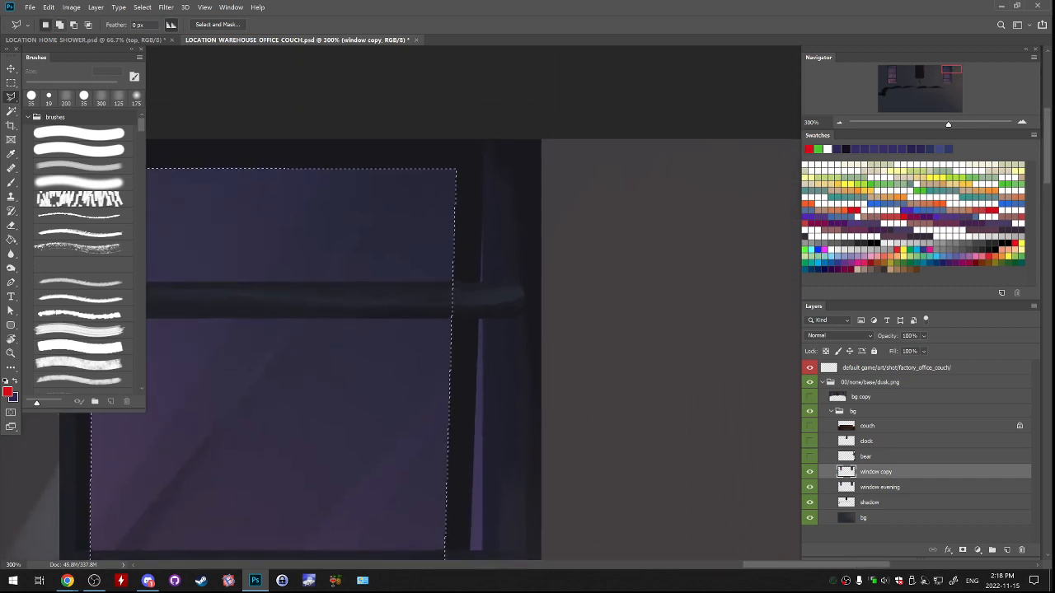
{"action": "scroll", "coordinate": [329, 297], "scroll_direction": "down", "scroll_amount": 5}
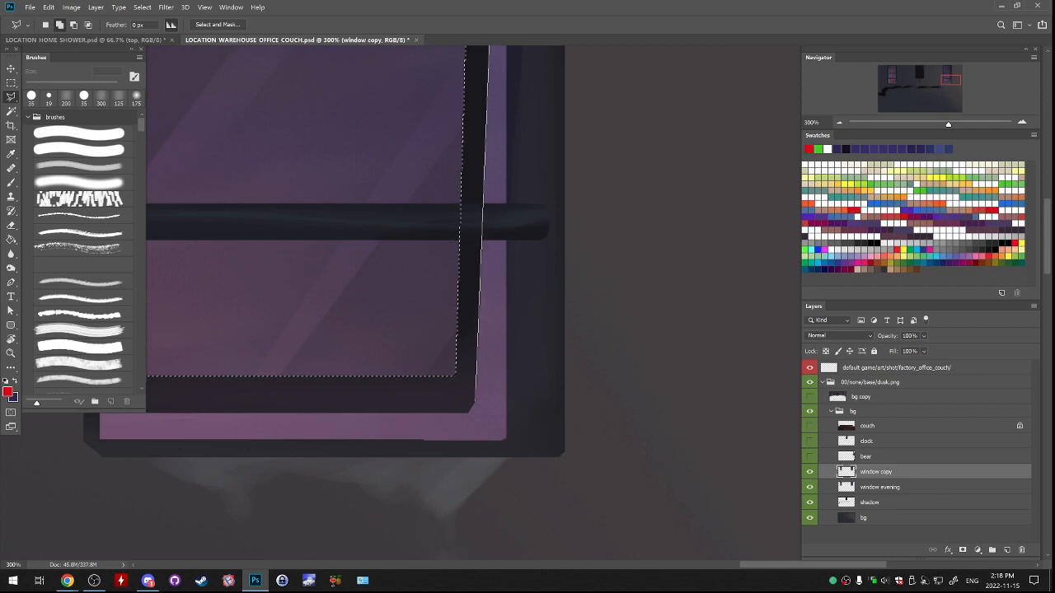
{"action": "left_click", "coordinate": [467, 413]}
{"action": "left_click_drag", "start_coordinate": [372, 418], "coordinate": [673, 408]}
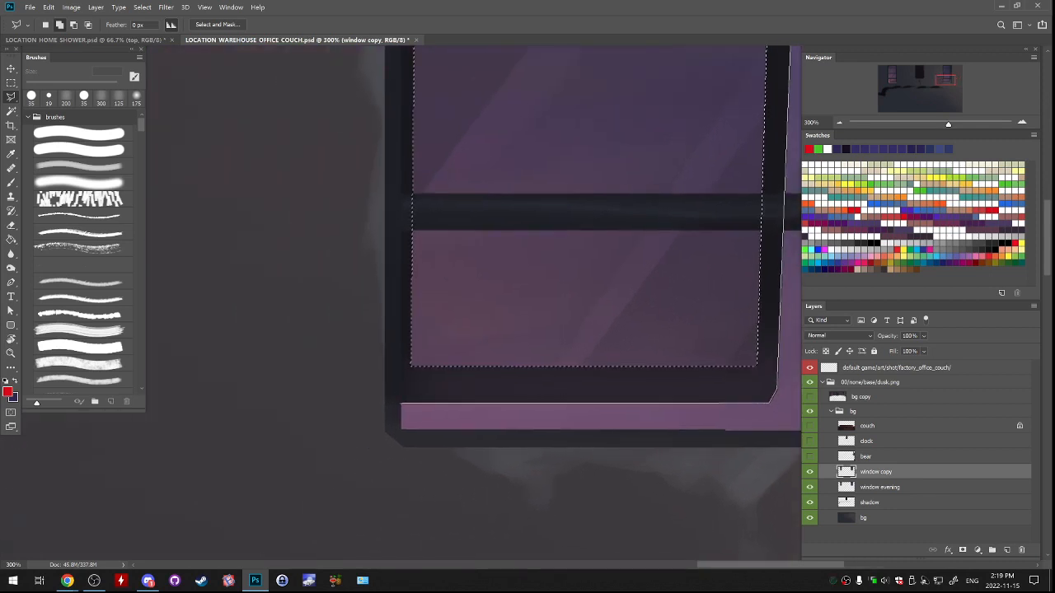
{"action": "left_click_drag", "start_coordinate": [797, 431], "coordinate": [399, 442]}
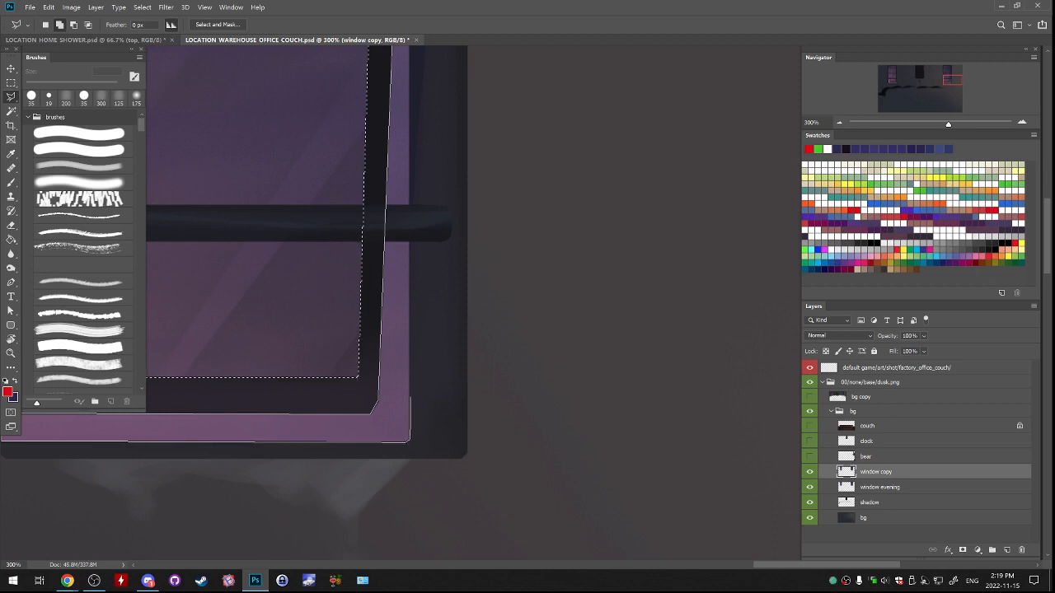
{"action": "left_click_drag", "start_coordinate": [412, 140], "coordinate": [451, 453]}
{"action": "left_click_drag", "start_coordinate": [449, 144], "coordinate": [482, 435]}
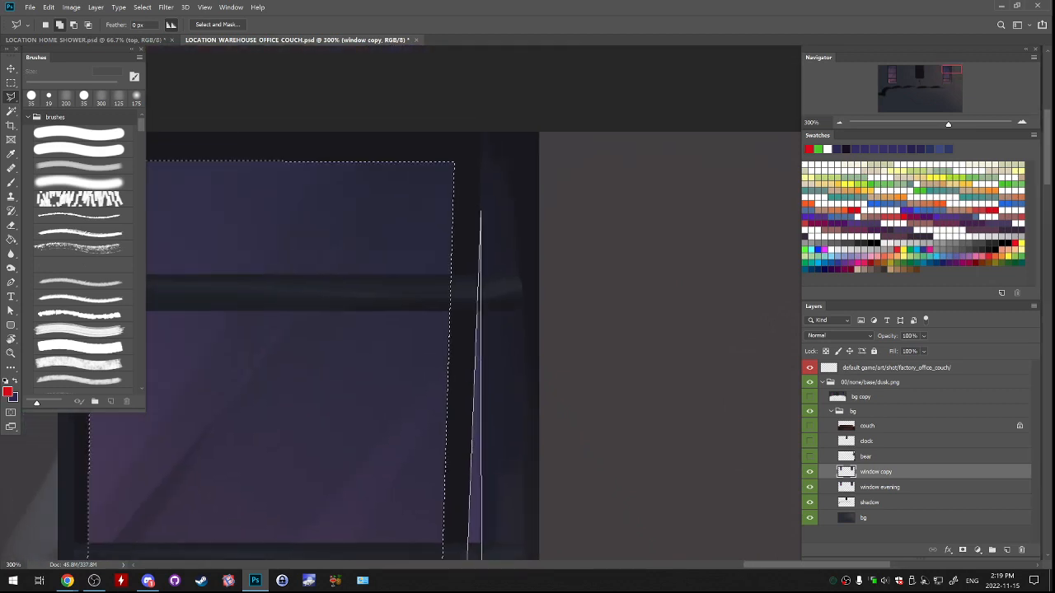
{"action": "left_click", "coordinate": [481, 215]}
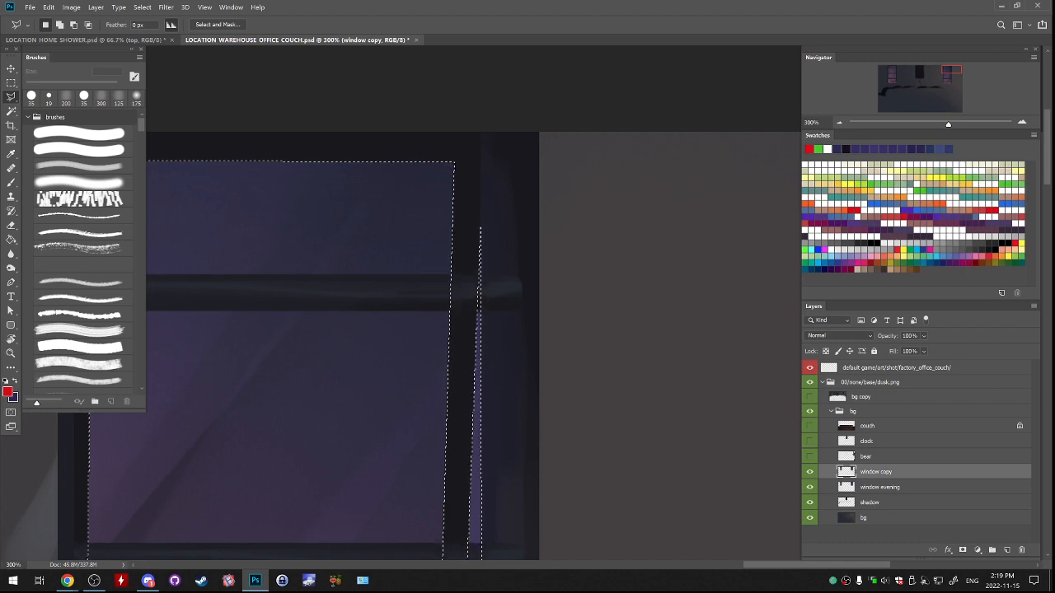
{"action": "left_click_drag", "start_coordinate": [346, 461], "coordinate": [490, 247]}
{"action": "mouse_move", "coordinate": [412, 486]}
{"action": "left_mouse_down"}
{"action": "mouse_move", "coordinate": [409, 298]}
{"action": "mouse_move", "coordinate": [428, 149]}
{"action": "left_mouse_up"}
{"action": "left_click", "coordinate": [248, 257], "text": "shift"}
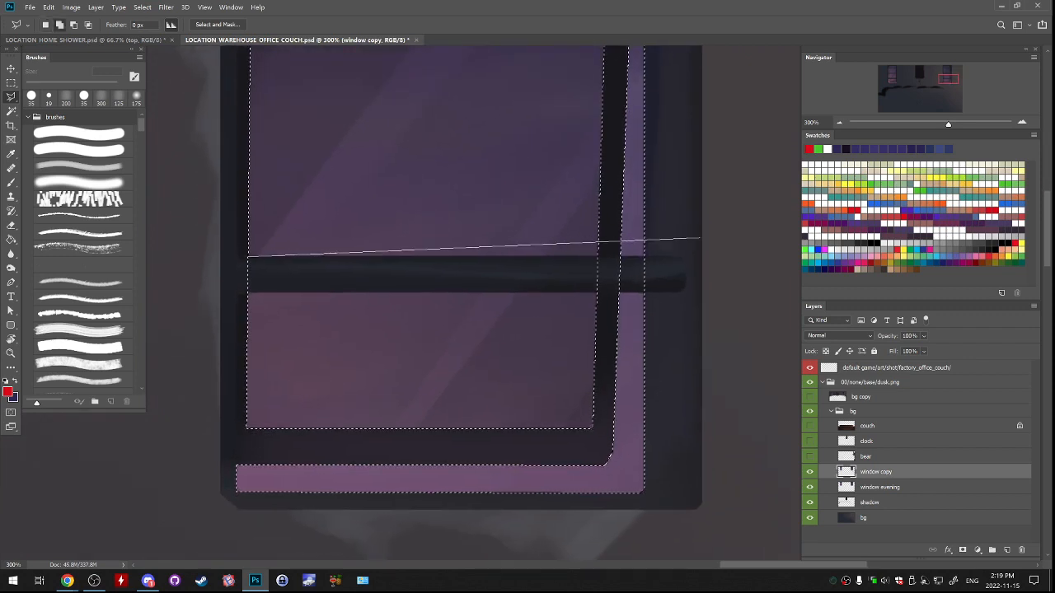
{"action": "left_click", "coordinate": [659, 257]}
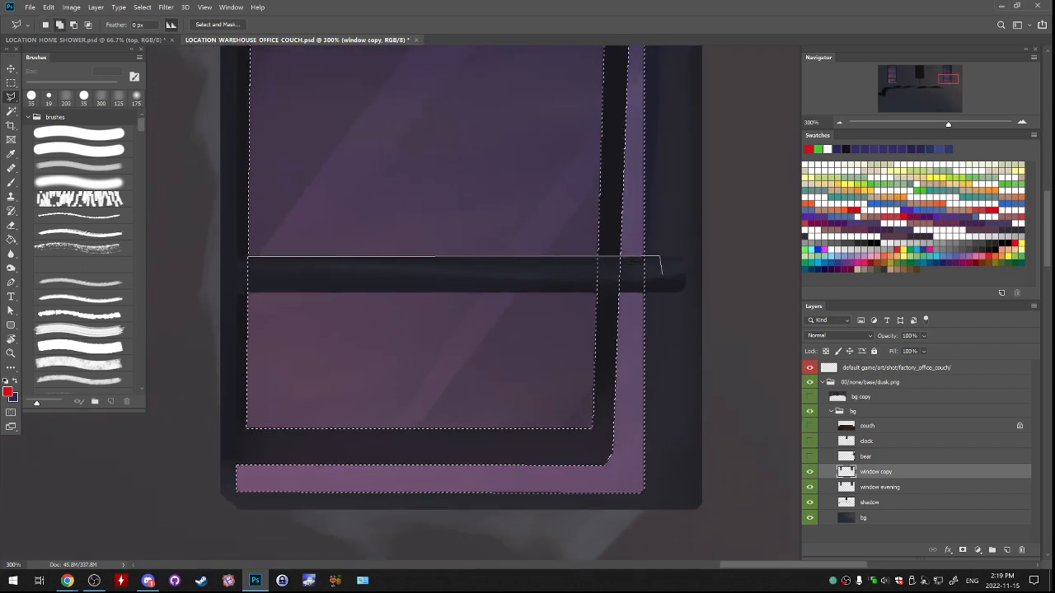
{"action": "left_click", "coordinate": [649, 291]}
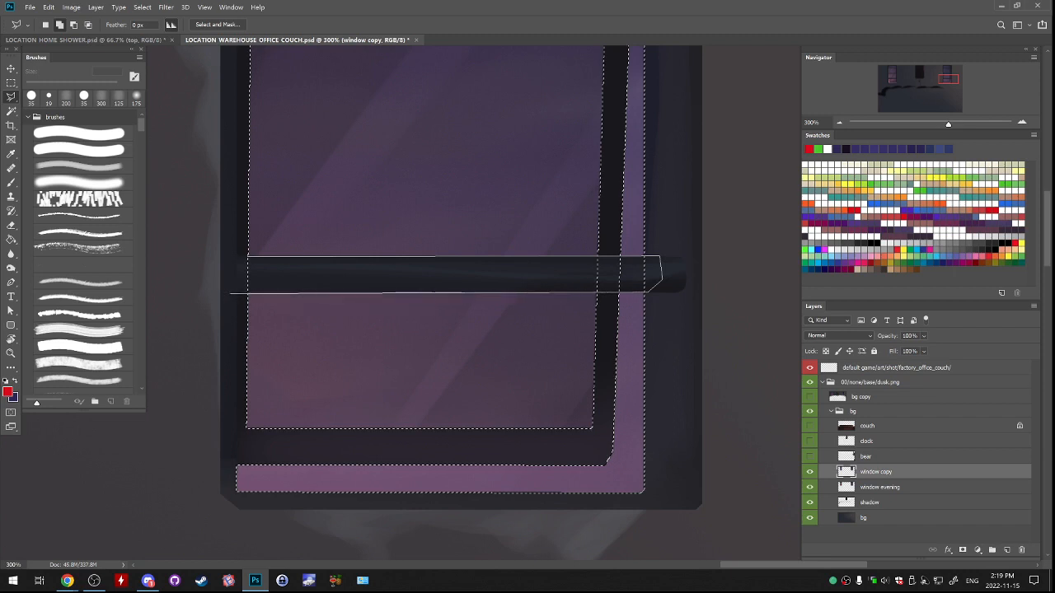
{"action": "left_click", "coordinate": [229, 292]}
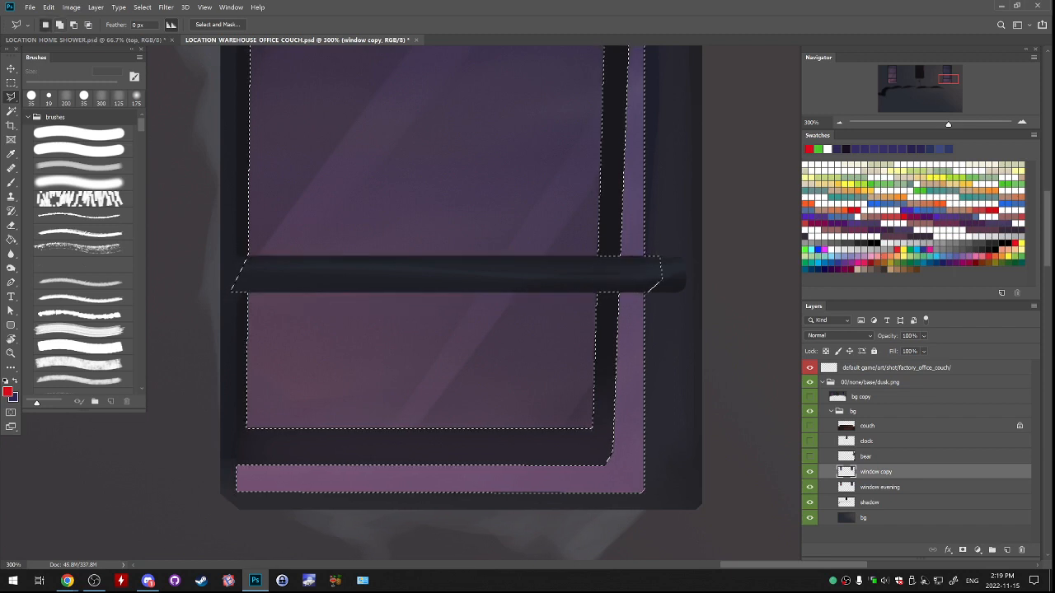
{"action": "key", "text": "ctrl+alt+z"}
{"action": "key", "text": "ctrl+alt+z"}
Subtract the right window's lowest crossbar from the glass selection with the Polygonal Lasso.
{"action": "left_click", "coordinate": [247, 257]}
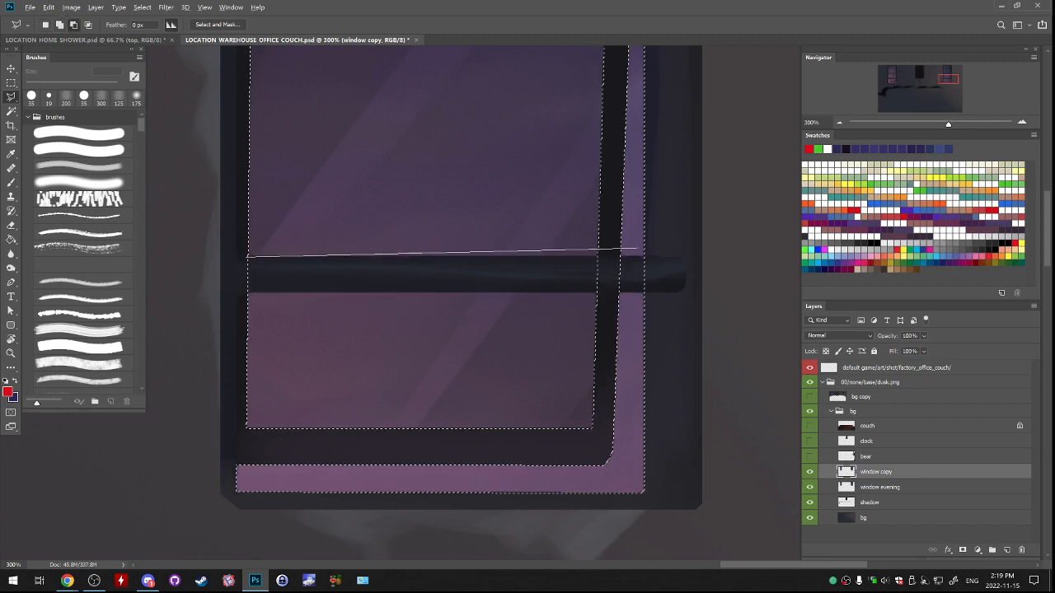
{"action": "left_click", "coordinate": [653, 257]}
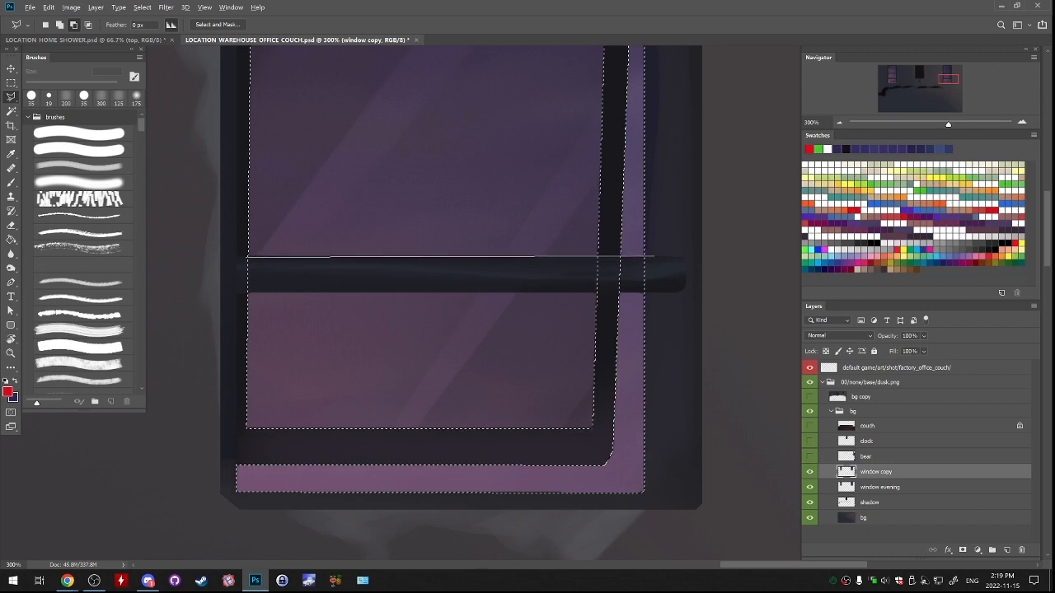
{"action": "left_click", "coordinate": [650, 291]}
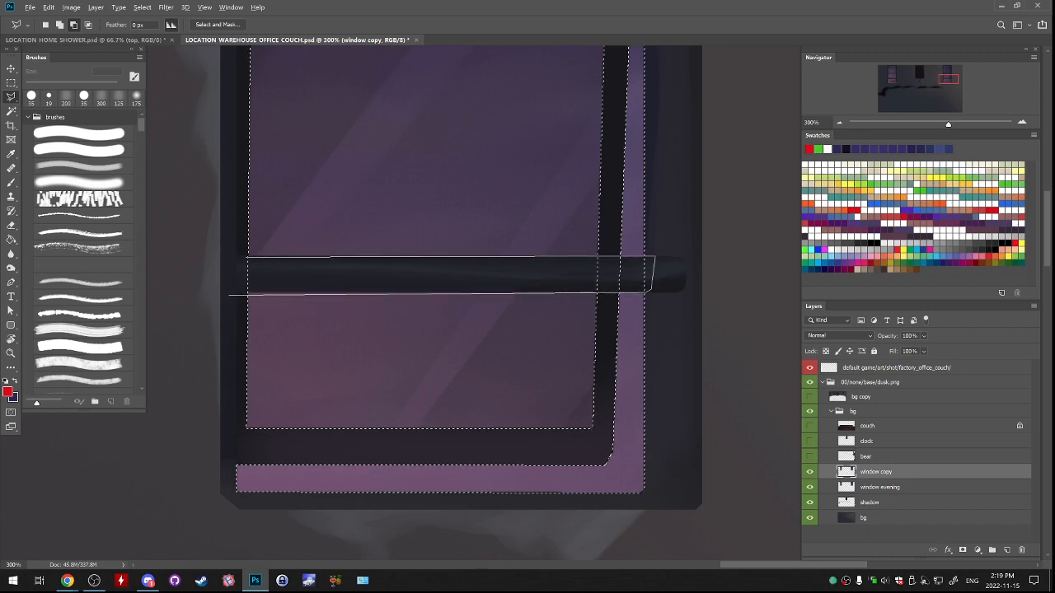
{"action": "left_click", "coordinate": [231, 292]}
{"action": "left_click", "coordinate": [247, 257]}
Subtract the right window's middle crossbar from the glass selection with the Polygonal Lasso.
{"action": "mouse_move", "coordinate": [258, 247]}
{"action": "left_mouse_down"}
{"action": "mouse_move", "coordinate": [377, 483]}
{"action": "mouse_move", "coordinate": [374, 140]}
{"action": "left_mouse_up"}
{"action": "left_click_drag", "start_coordinate": [390, 49], "coordinate": [315, 470]}
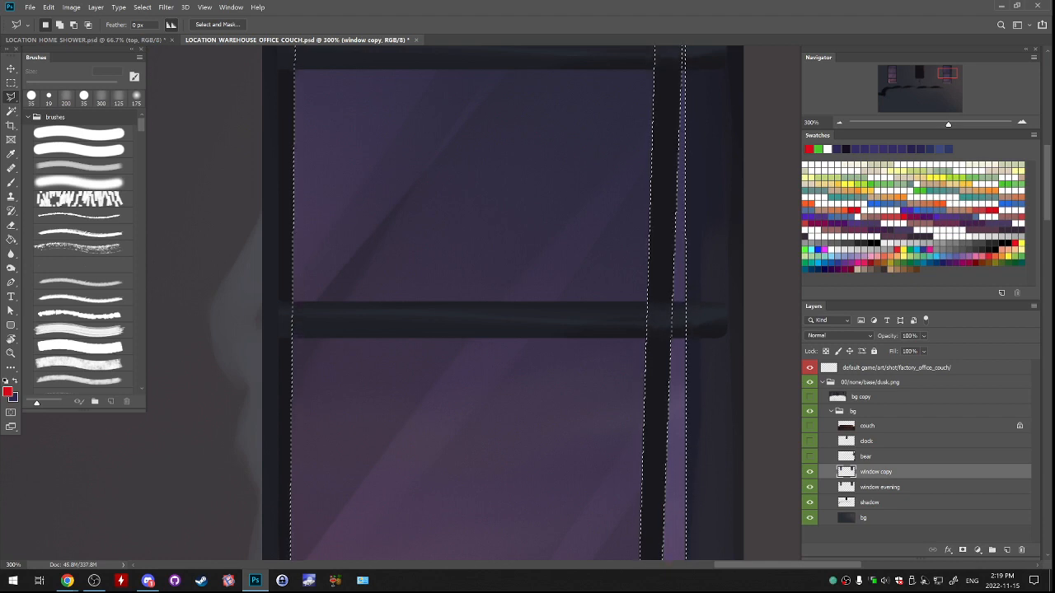
{"action": "key", "text": "alt"}
{"action": "left_click", "coordinate": [284, 313]}
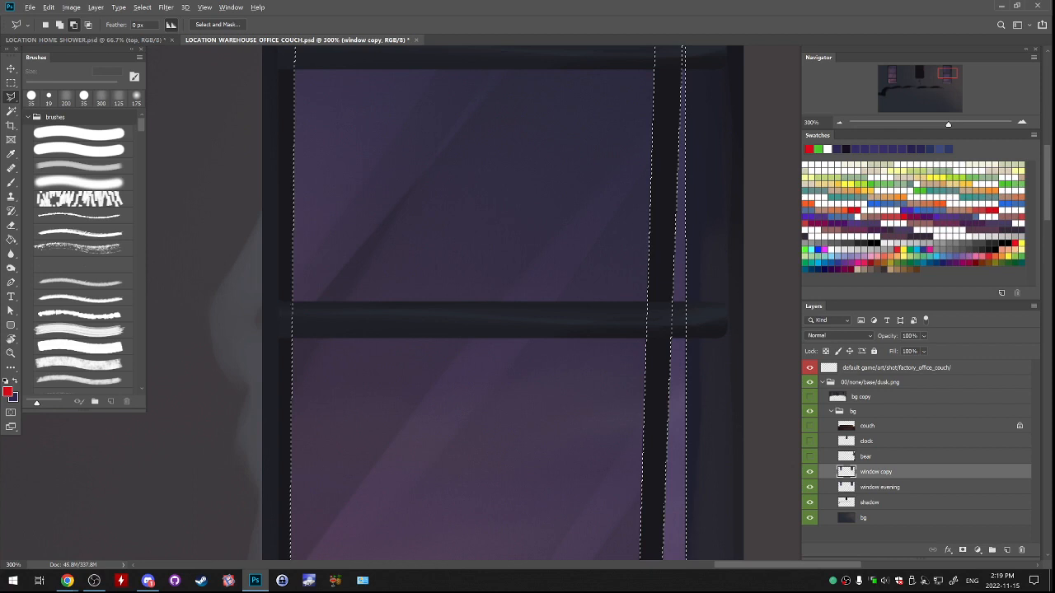
{"action": "key", "text": "alt"}
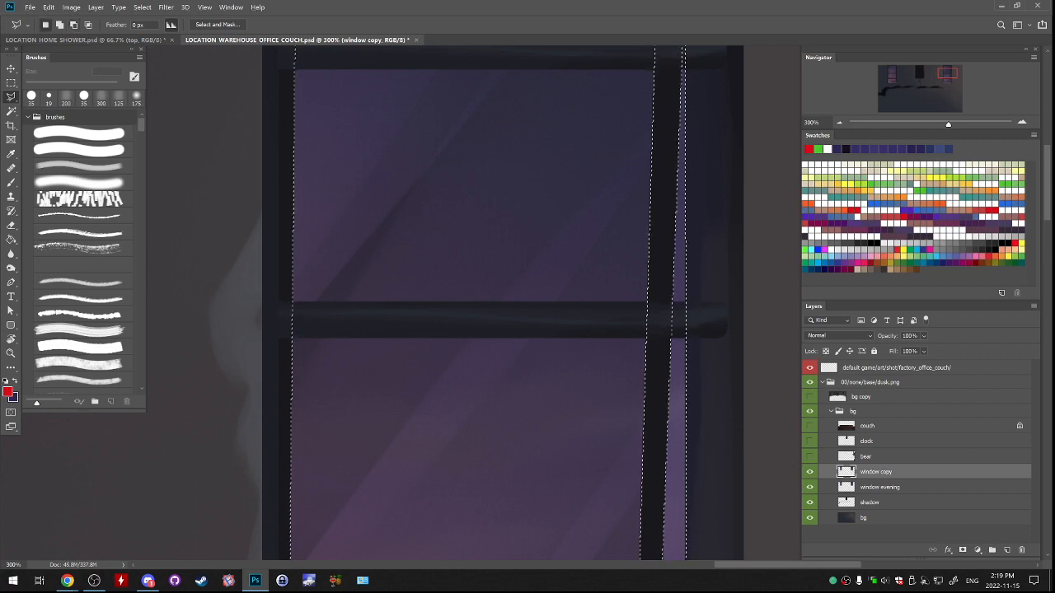
{"action": "left_click", "coordinate": [293, 301], "text": "alt"}
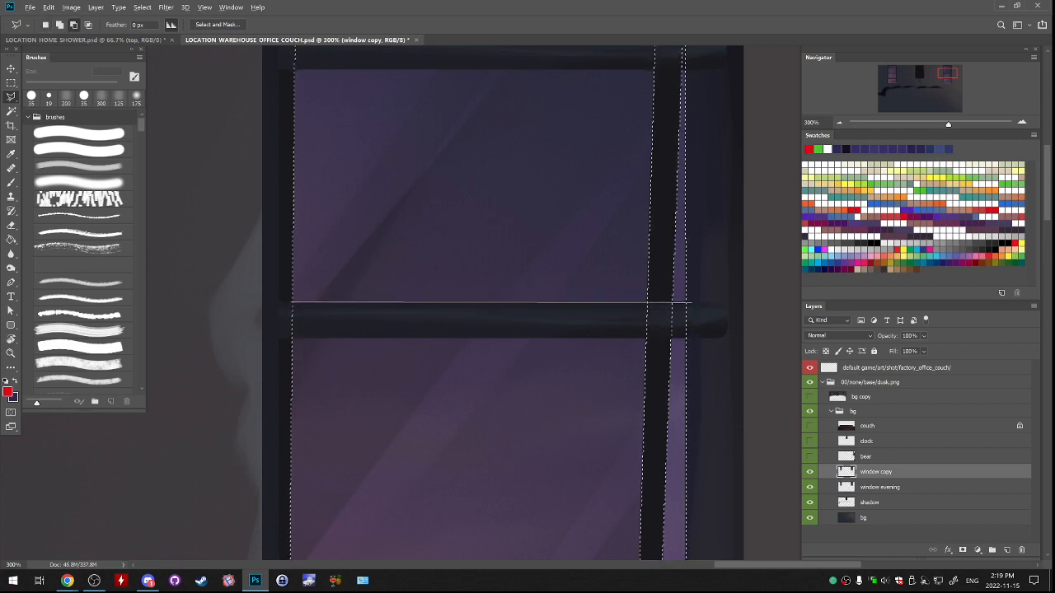
{"action": "left_click", "coordinate": [700, 302]}
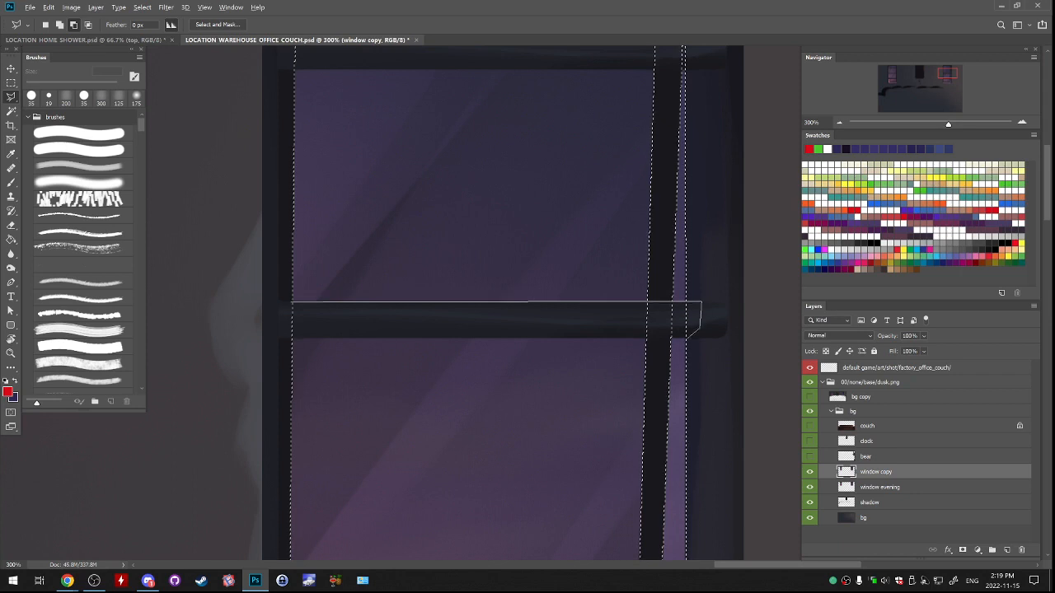
{"action": "left_click", "coordinate": [686, 337]}
{"action": "left_click", "coordinate": [275, 339]}
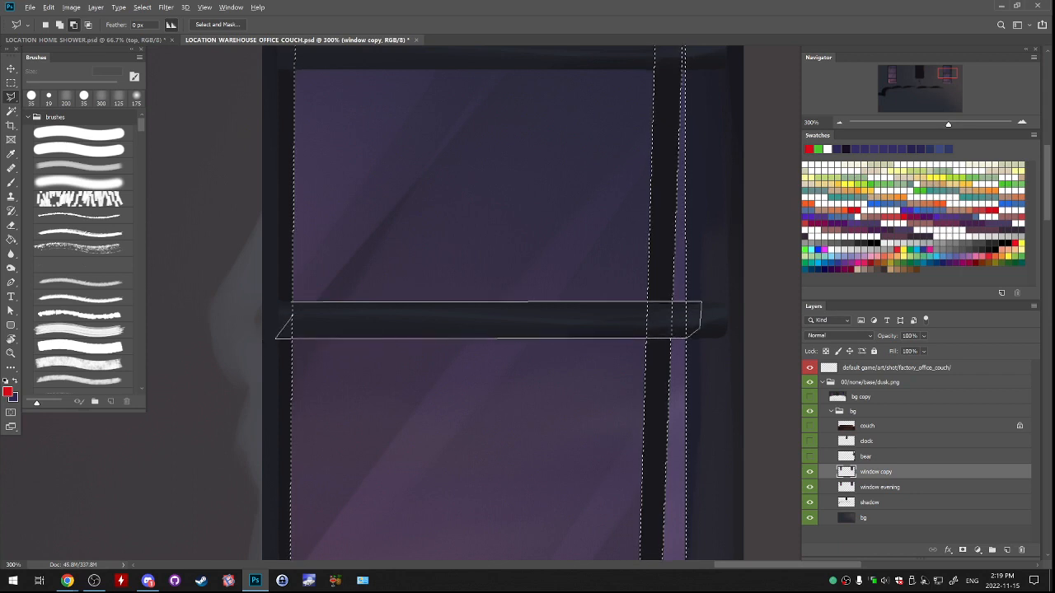
{"action": "left_click", "coordinate": [292, 302]}
Subtract the right window's top crossbar from the glass selection with the Polygonal Lasso.
{"action": "left_click_drag", "start_coordinate": [294, 303], "coordinate": [338, 501]}
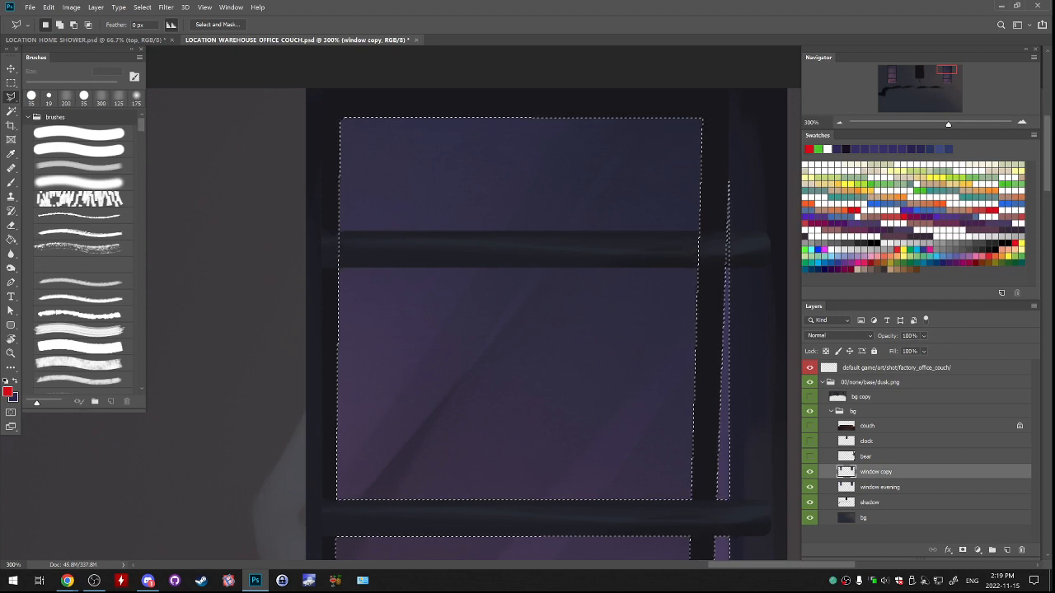
{"action": "left_click_drag", "start_coordinate": [494, 288], "coordinate": [408, 375]}
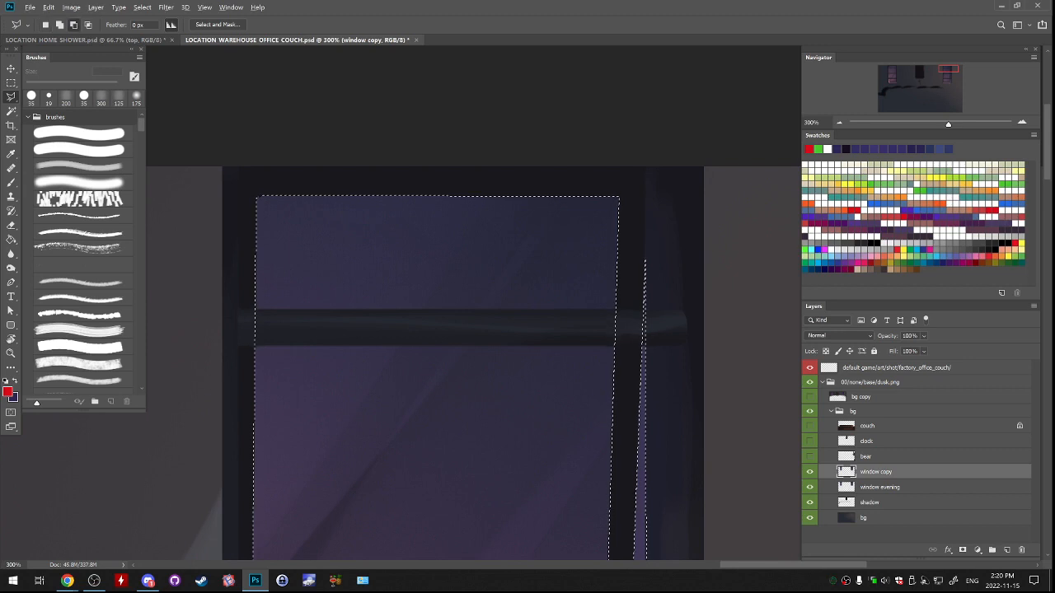
{"action": "left_click", "coordinate": [254, 311]}
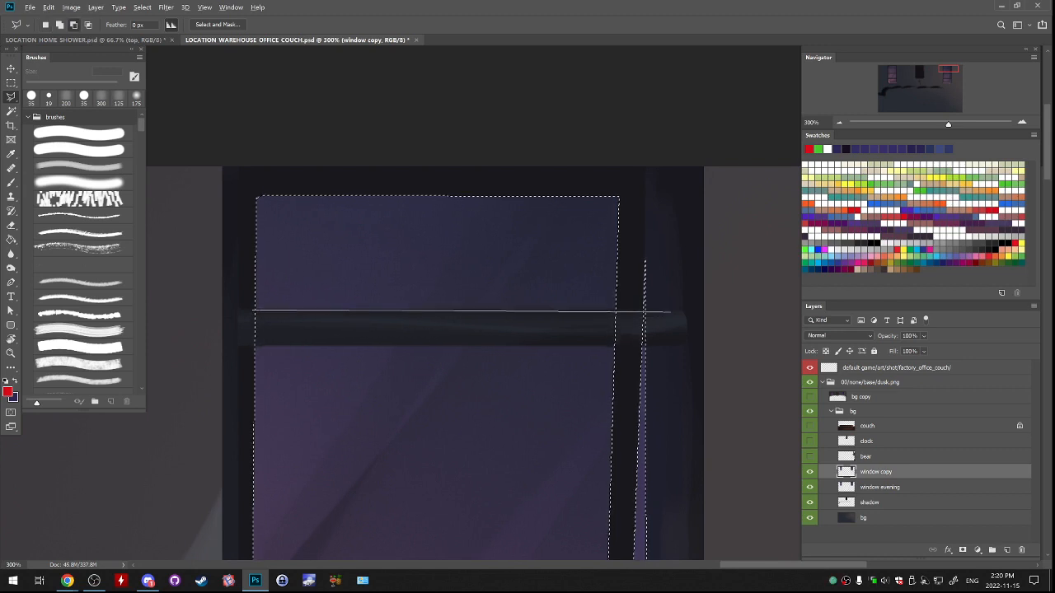
{"action": "left_click", "coordinate": [673, 312]}
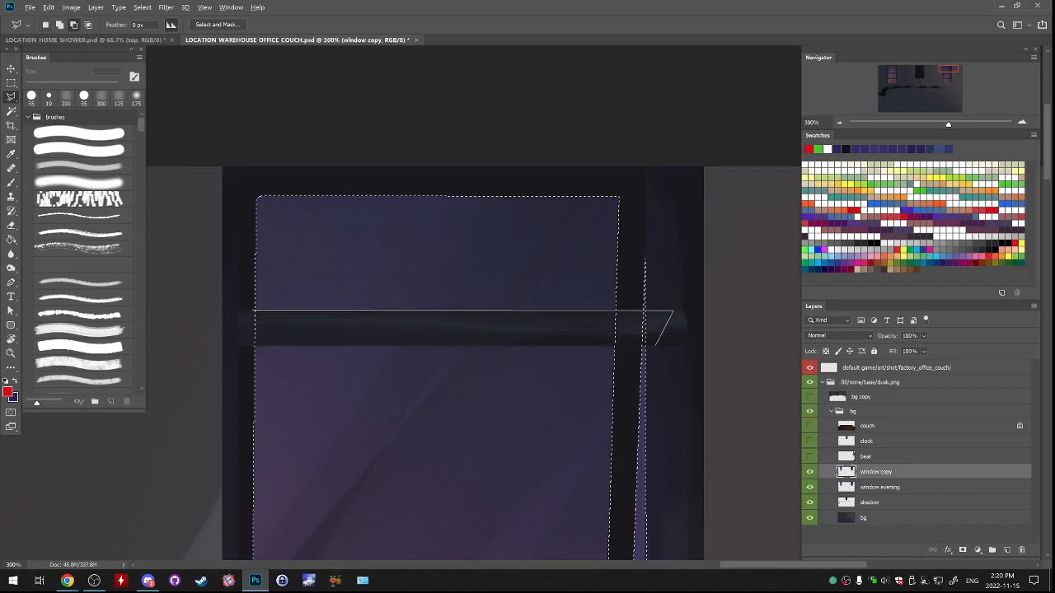
{"action": "left_click", "coordinate": [645, 345]}
{"action": "left_click", "coordinate": [244, 346]}
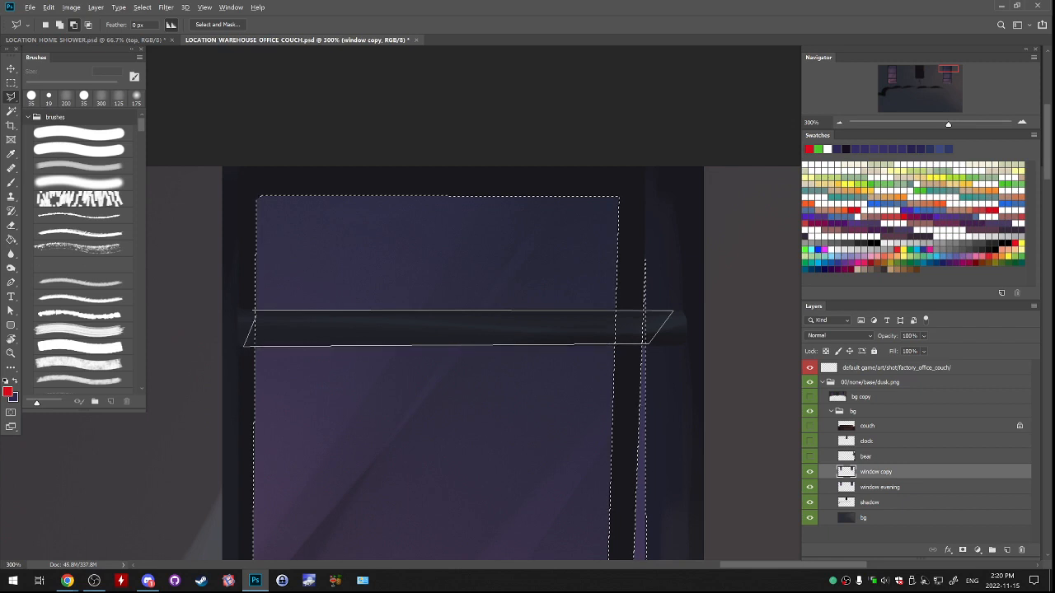
{"action": "left_click", "coordinate": [253, 312]}
Create a new empty layer above the window copy layer, keeping the glass selection active.
{"action": "mouse_move", "coordinate": [445, 412]}
{"action": "left_mouse_down"}
{"action": "mouse_move", "coordinate": [468, 254]}
{"action": "mouse_move", "coordinate": [491, 249]}
{"action": "left_mouse_up"}
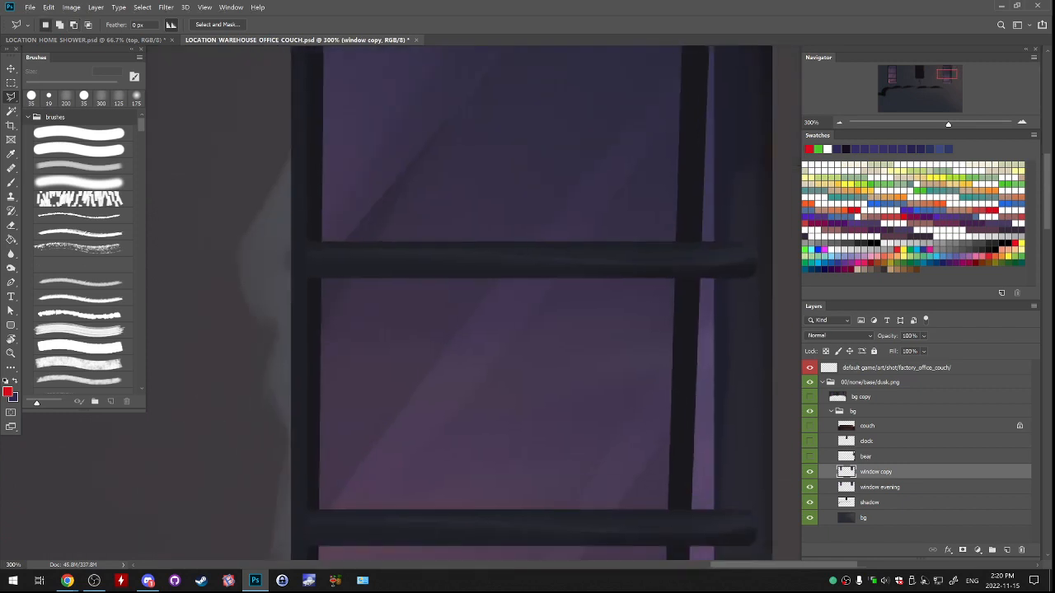
{"action": "left_click_drag", "start_coordinate": [445, 462], "coordinate": [437, 386]}
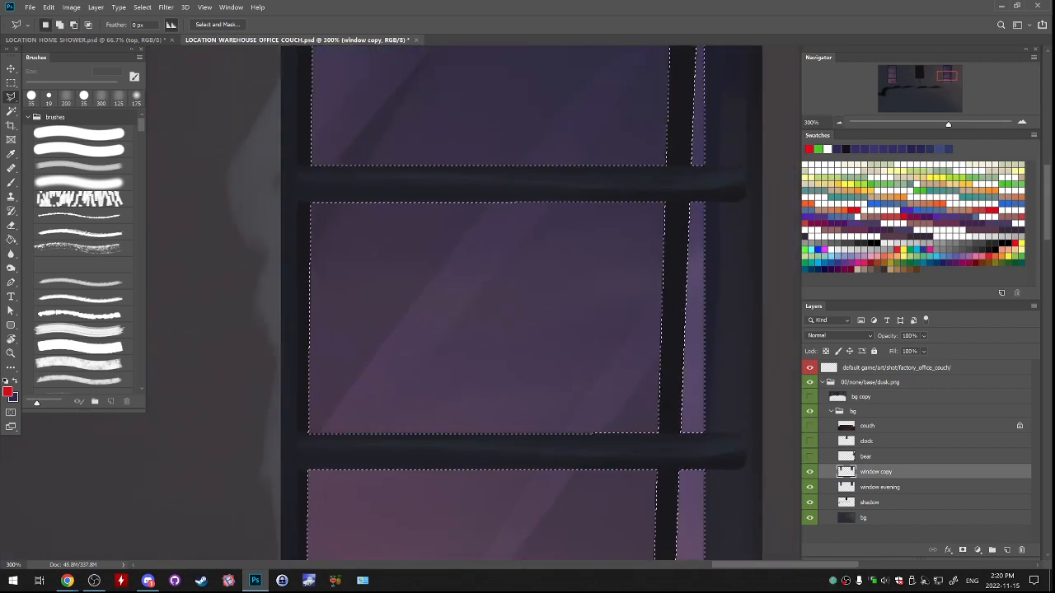
{"action": "scroll", "coordinate": [519, 307], "scroll_direction": "down", "scroll_amount": 2}
{"action": "left_click_drag", "start_coordinate": [519, 307], "coordinate": [700, 292]}
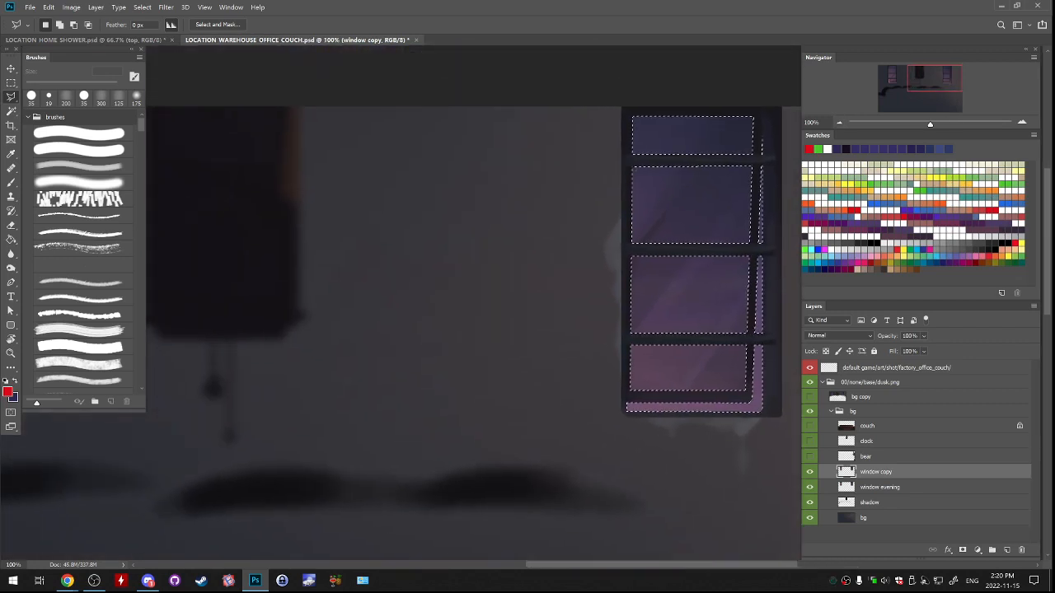
{"action": "scroll", "coordinate": [521, 304], "scroll_direction": "down", "scroll_amount": 1}
{"action": "left_click", "coordinate": [1006, 550]}
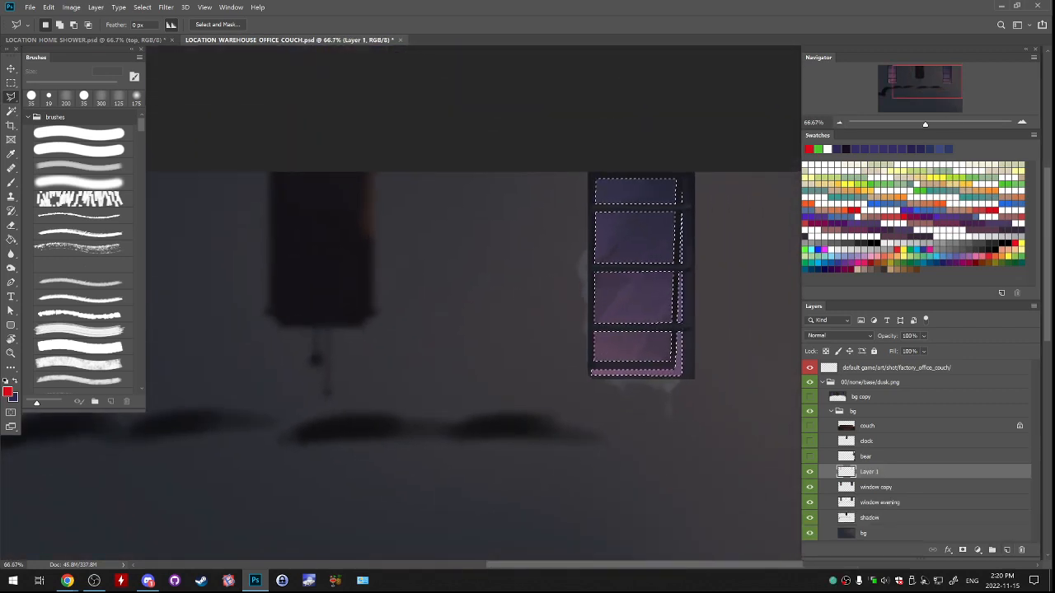
Fill the selected glass areas with bright blue on the new layer using the Paint Bucket, and deselect.
{"action": "left_click_drag", "start_coordinate": [462, 321], "coordinate": [690, 194]}
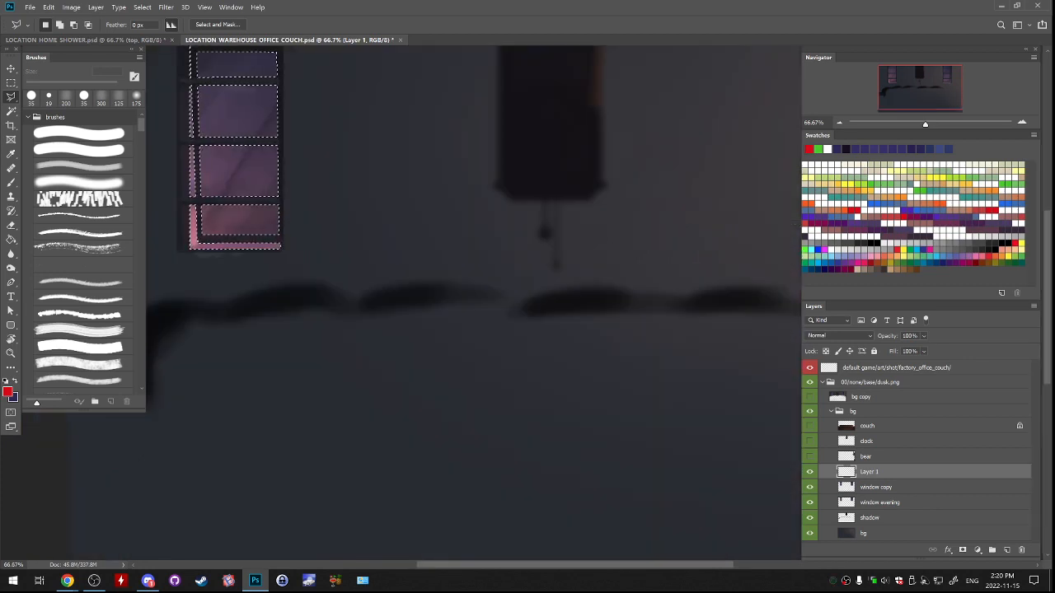
{"action": "left_click_drag", "start_coordinate": [799, 225], "coordinate": [887, 226]}
{"action": "left_click_drag", "start_coordinate": [577, 247], "coordinate": [290, 327]}
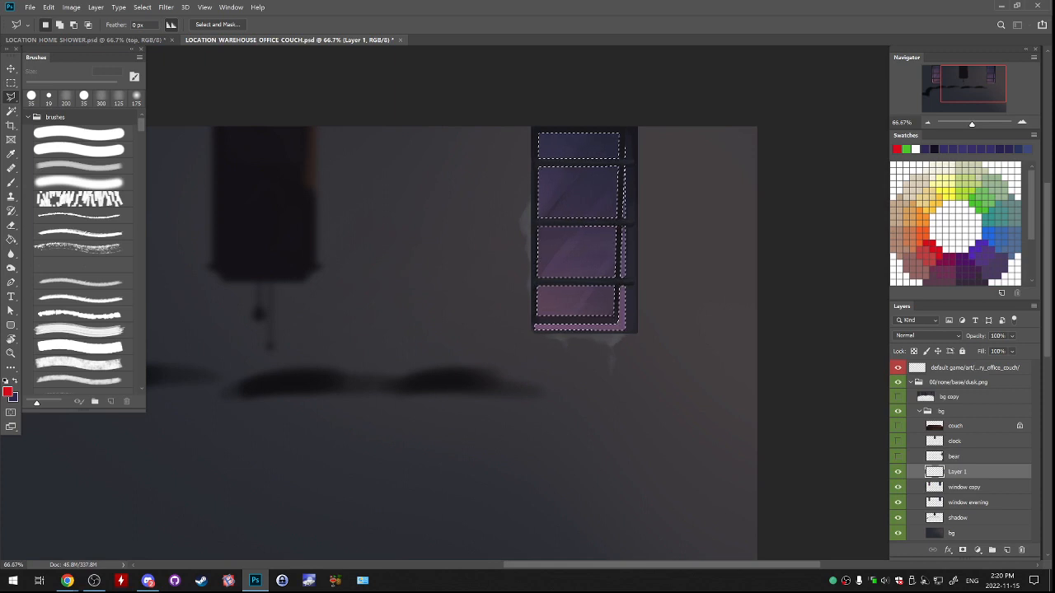
{"action": "left_click_drag", "start_coordinate": [536, 313], "coordinate": [473, 319]}
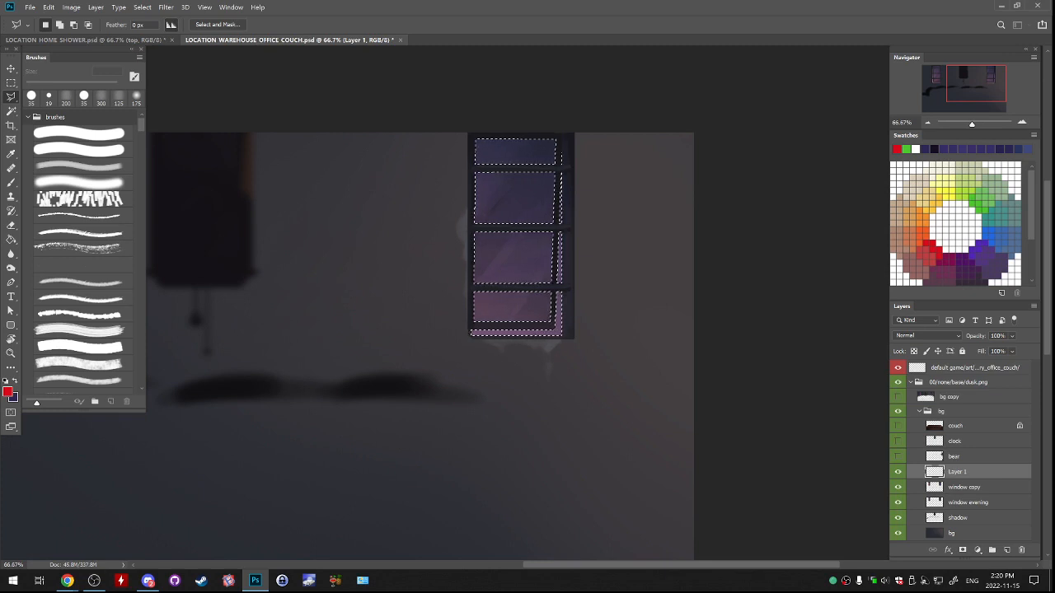
{"action": "left_click_drag", "start_coordinate": [486, 313], "coordinate": [562, 368]}
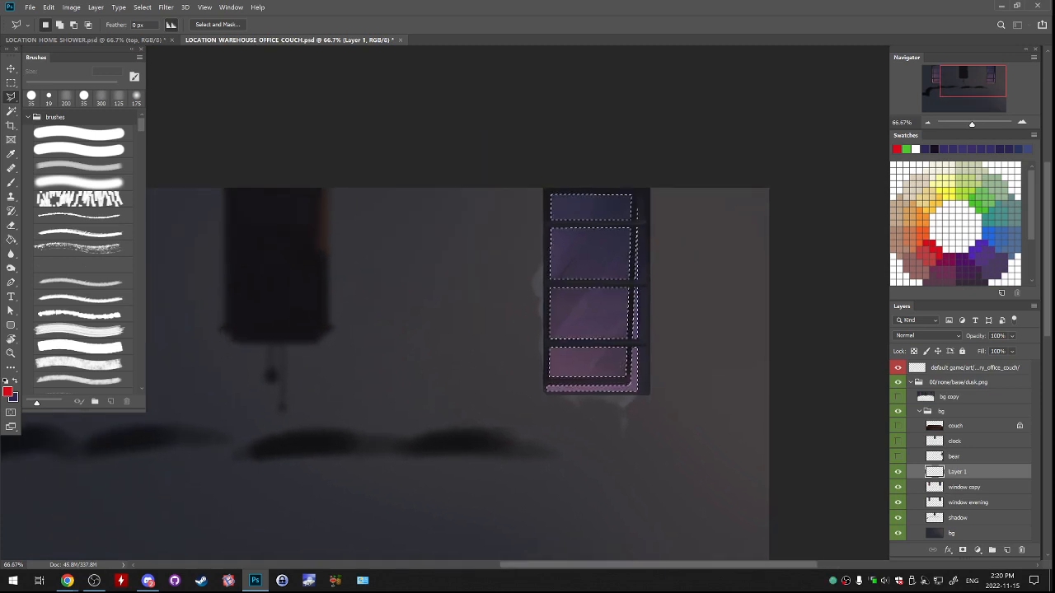
{"action": "key", "text": "g"}
{"action": "left_click", "coordinate": [990, 236]}
{"action": "left_click", "coordinate": [599, 255]}
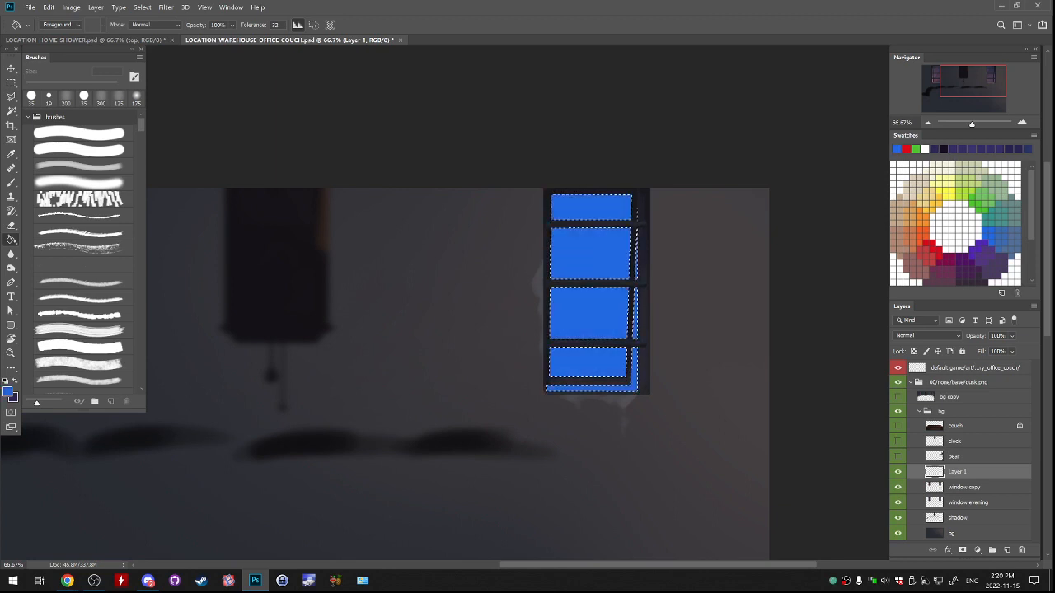
{"action": "key", "text": "ctrl+d"}
Compare the windows with and without the blue glass layer, and check how the bear layer overlaps them.
{"action": "left_click_drag", "start_coordinate": [247, 371], "coordinate": [317, 332]}
{"action": "left_click", "coordinate": [898, 472]}
{"action": "left_click", "coordinate": [897, 472]}
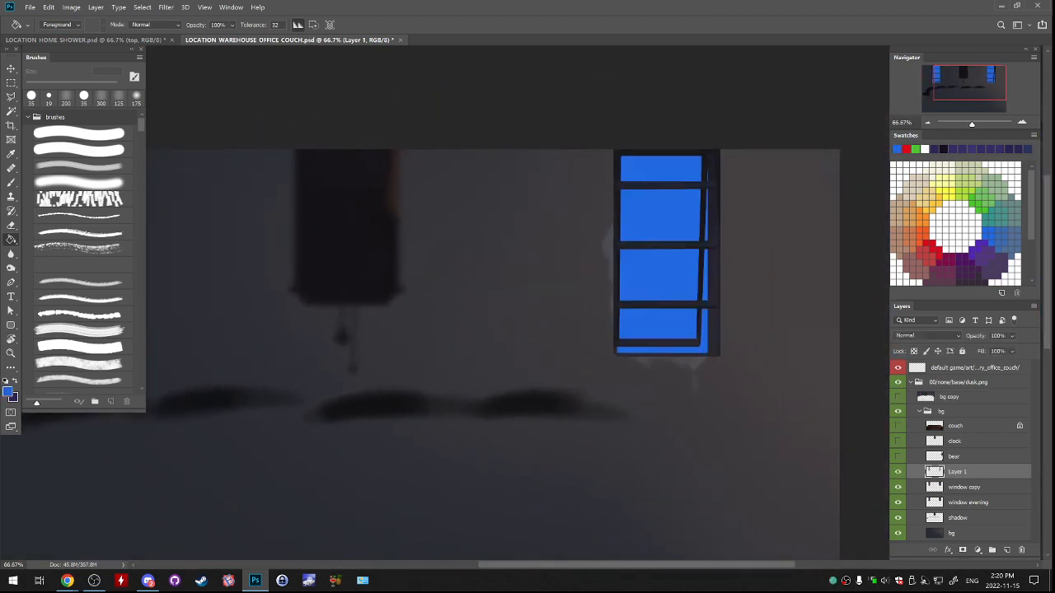
{"action": "left_click", "coordinate": [897, 472]}
{"action": "left_click", "coordinate": [898, 472]}
{"action": "left_click", "coordinate": [897, 456]}
{"action": "left_click", "coordinate": [897, 455]}
{"action": "left_click", "coordinate": [898, 456]}
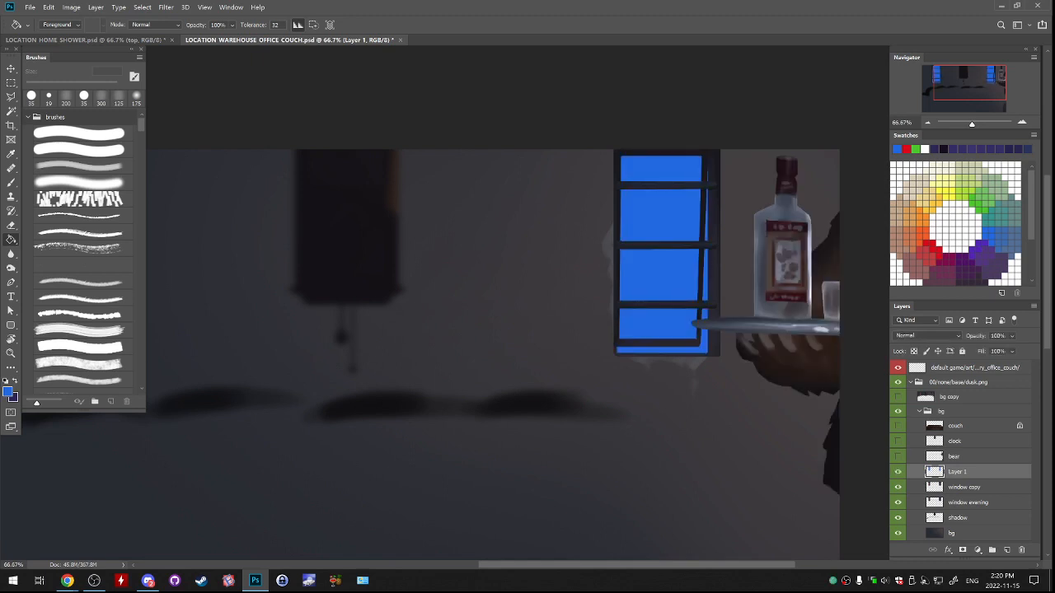
{"action": "left_click", "coordinate": [898, 456]}
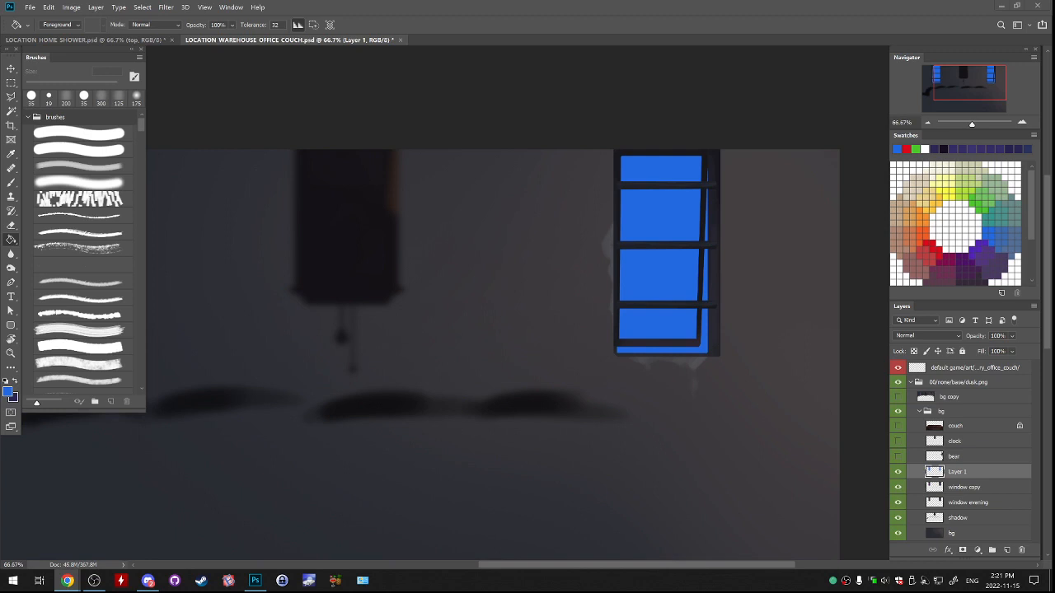
{"action": "left_click", "coordinate": [897, 472]}
{"action": "left_click", "coordinate": [898, 472]}
{"action": "left_click", "coordinate": [897, 472]}
{"action": "left_click", "coordinate": [898, 472]}
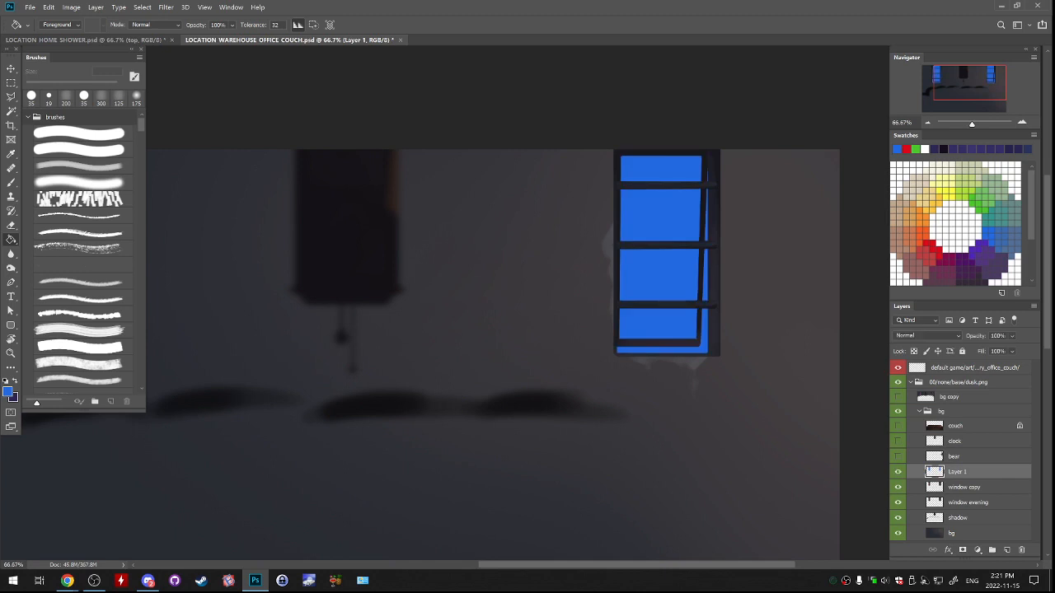
Load the blue layer's pixels as a selection, hide that layer, and make the window copy layer active.
{"action": "right_click", "coordinate": [933, 472]}
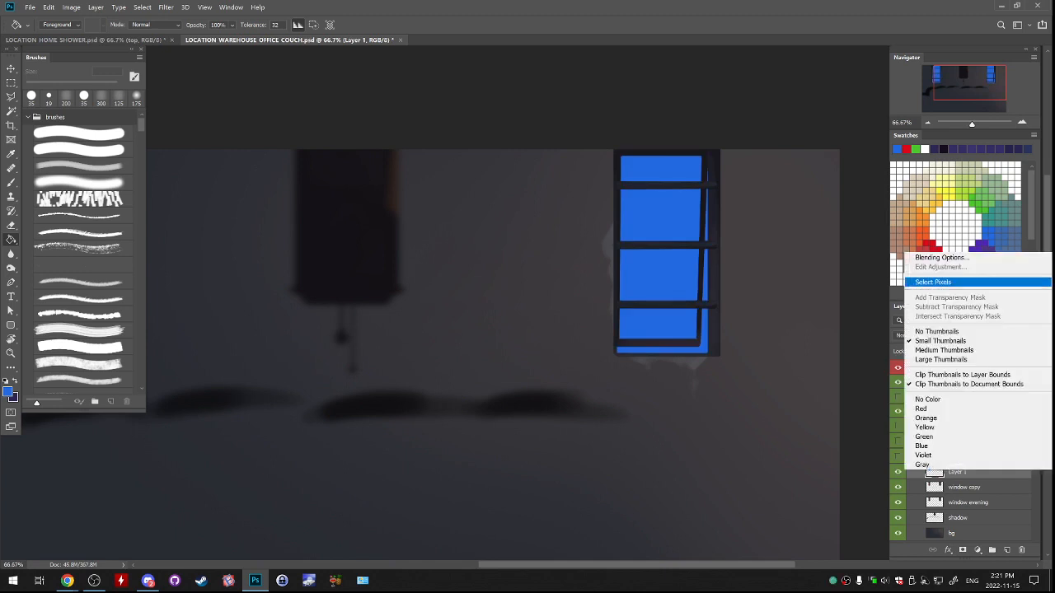
{"action": "left_click", "coordinate": [948, 281]}
{"action": "left_click", "coordinate": [897, 471]}
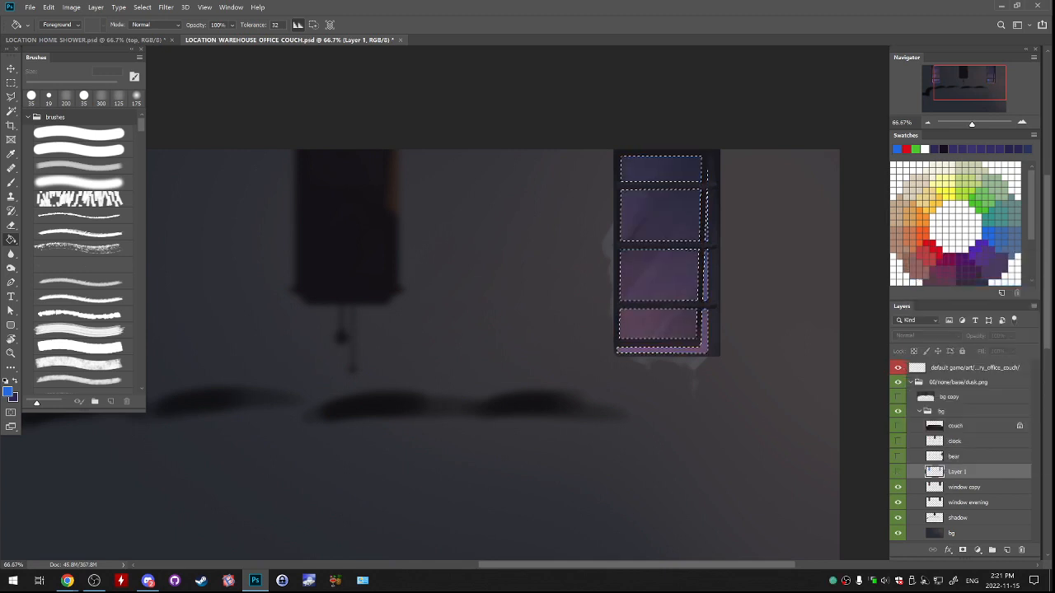
{"action": "left_click", "coordinate": [960, 487]}
Tint the selected glass on the window copy layer with a bright blue Photo Filter at 81% density.
{"action": "left_click_drag", "start_coordinate": [412, 329], "coordinate": [796, 323]}
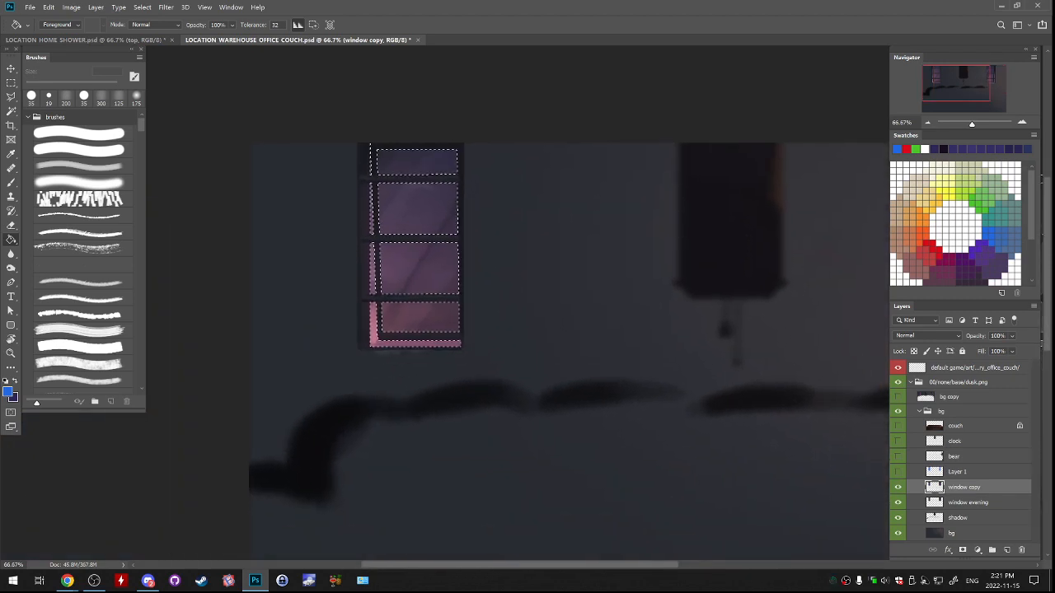
{"action": "left_click", "coordinate": [71, 8]}
{"action": "mouse_move", "coordinate": [99, 32]}
{"action": "left_click", "coordinate": [215, 118]}
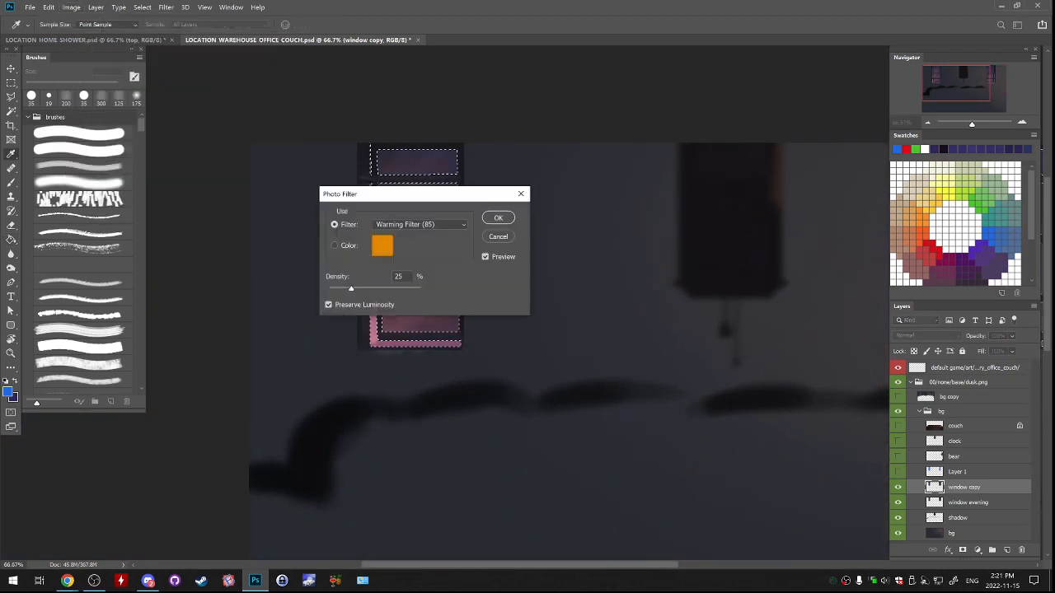
{"action": "left_click_drag", "start_coordinate": [456, 195], "coordinate": [756, 108]}
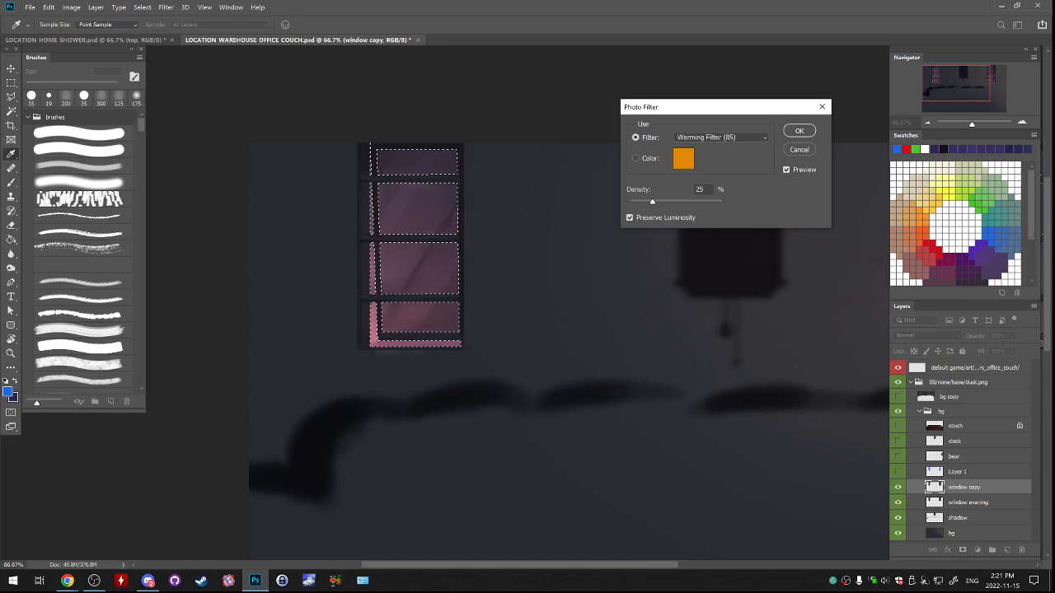
{"action": "left_click", "coordinate": [683, 159]}
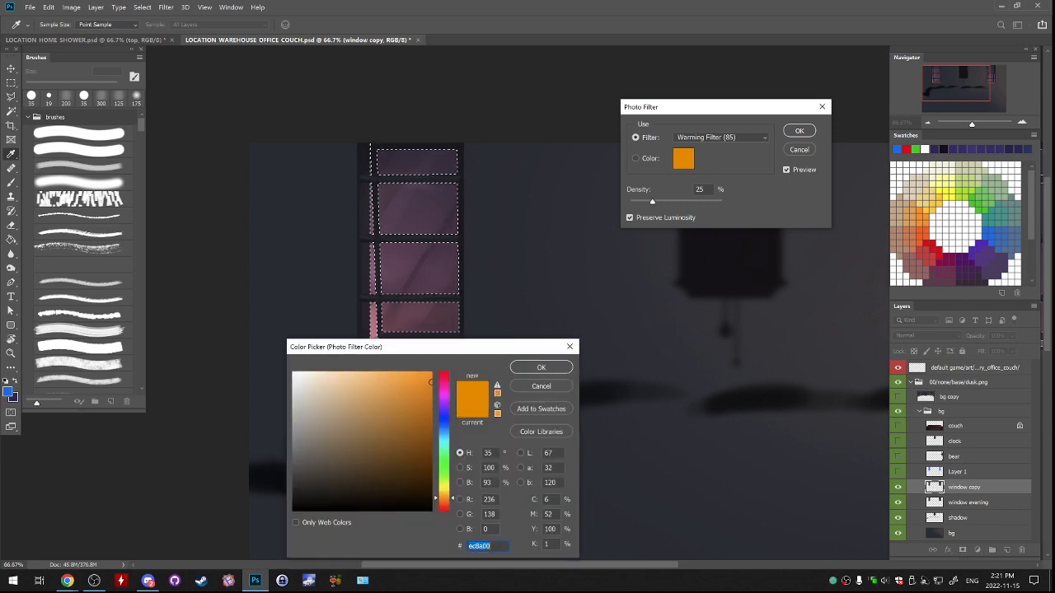
{"action": "left_click_drag", "start_coordinate": [495, 347], "coordinate": [756, 252]}
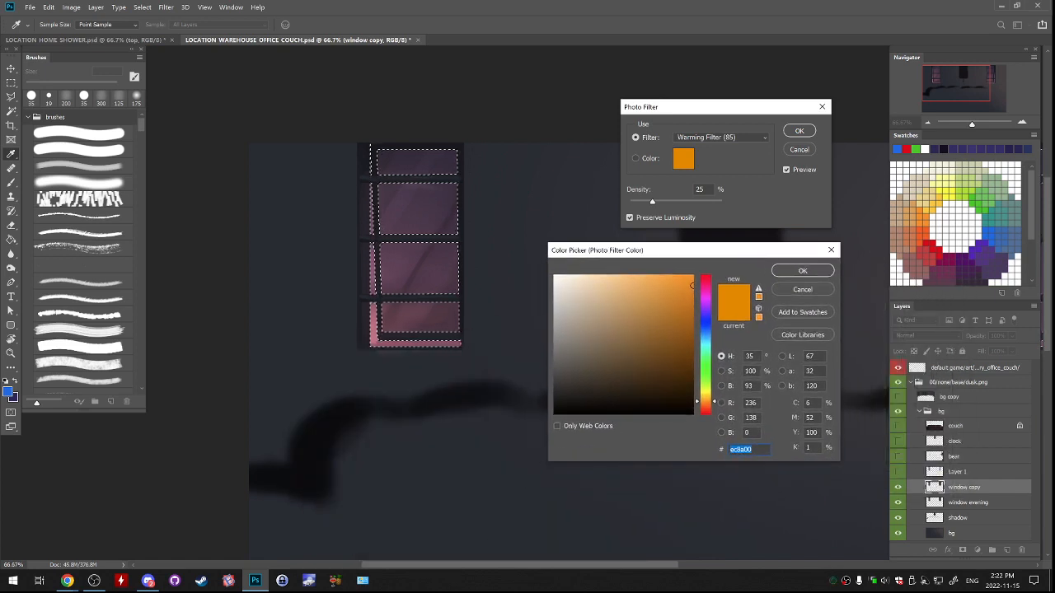
{"action": "left_click_drag", "start_coordinate": [705, 323], "coordinate": [705, 327]}
{"action": "left_click", "coordinate": [803, 270]}
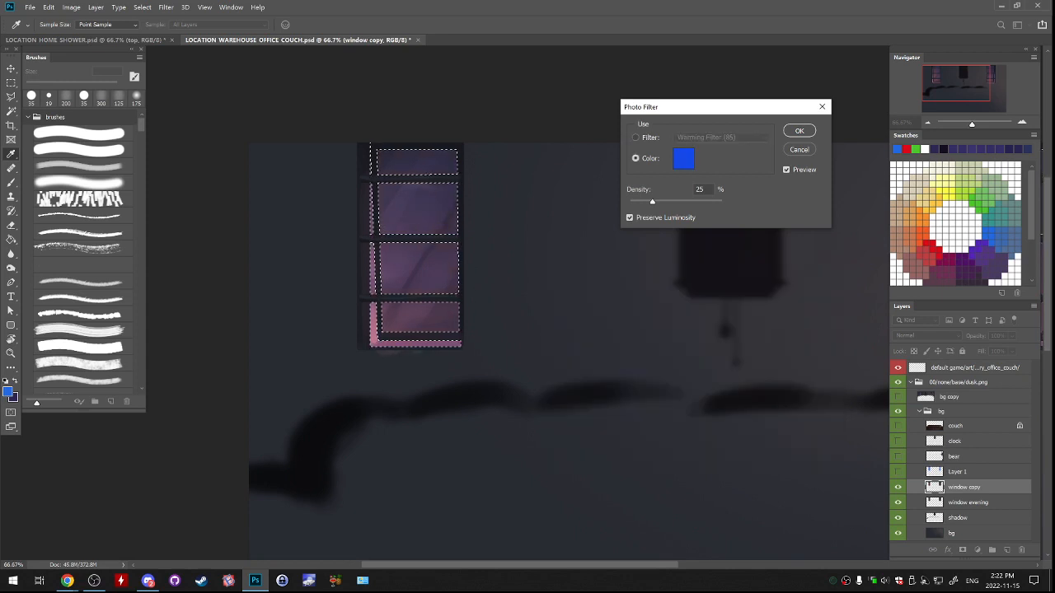
{"action": "left_click_drag", "start_coordinate": [651, 201], "coordinate": [711, 201]}
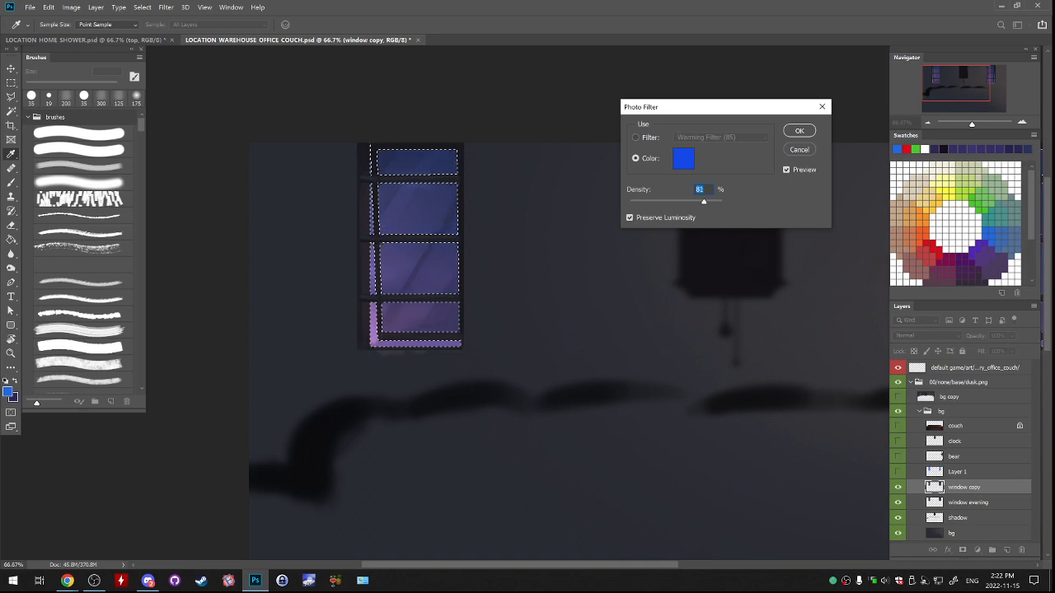
{"action": "key", "text": "Return"}
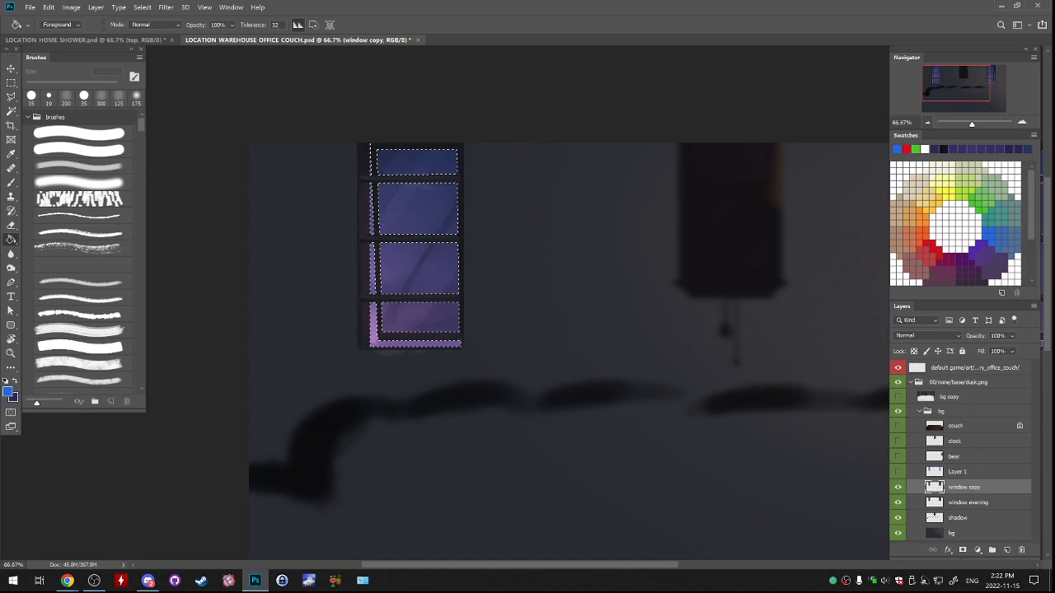
Compare the windows with and without the blue-tinted window copy layer.
{"action": "key", "text": "alt+Tab"}
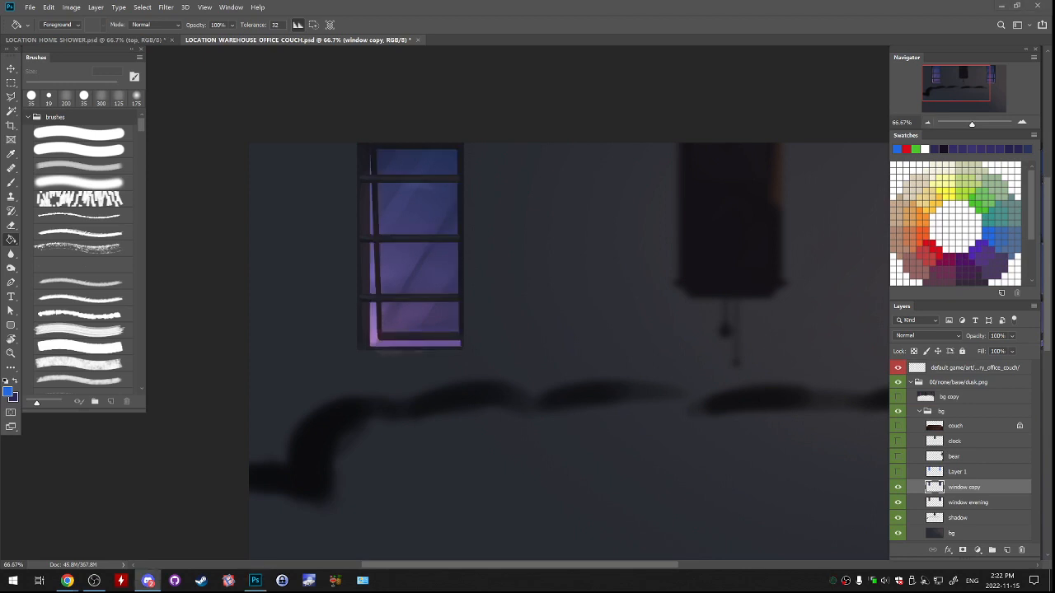
{"action": "key", "text": "alt+Tab"}
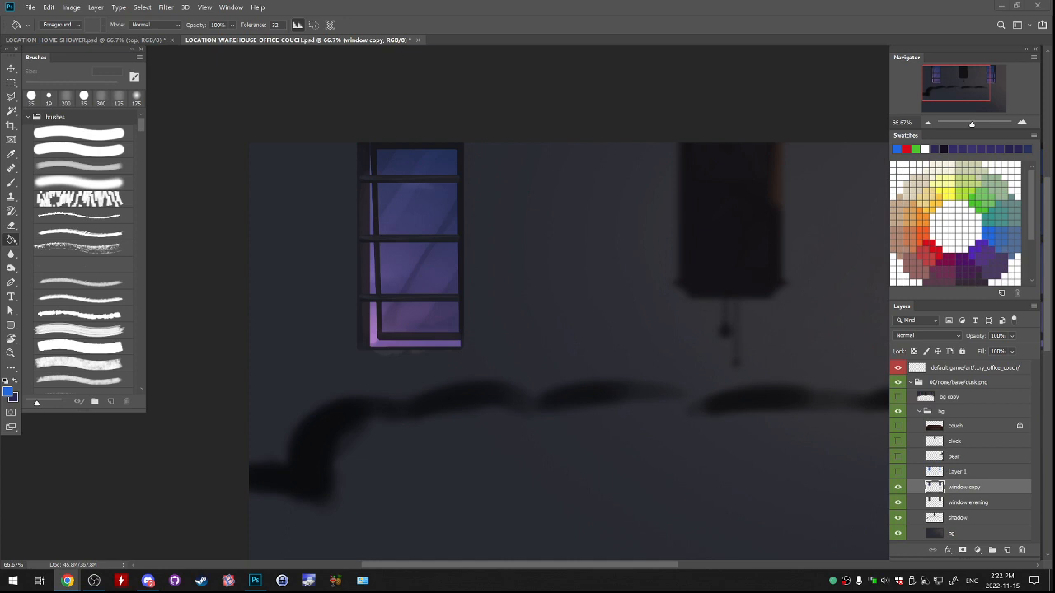
{"action": "left_click", "coordinate": [898, 487]}
{"action": "left_click", "coordinate": [898, 487]}
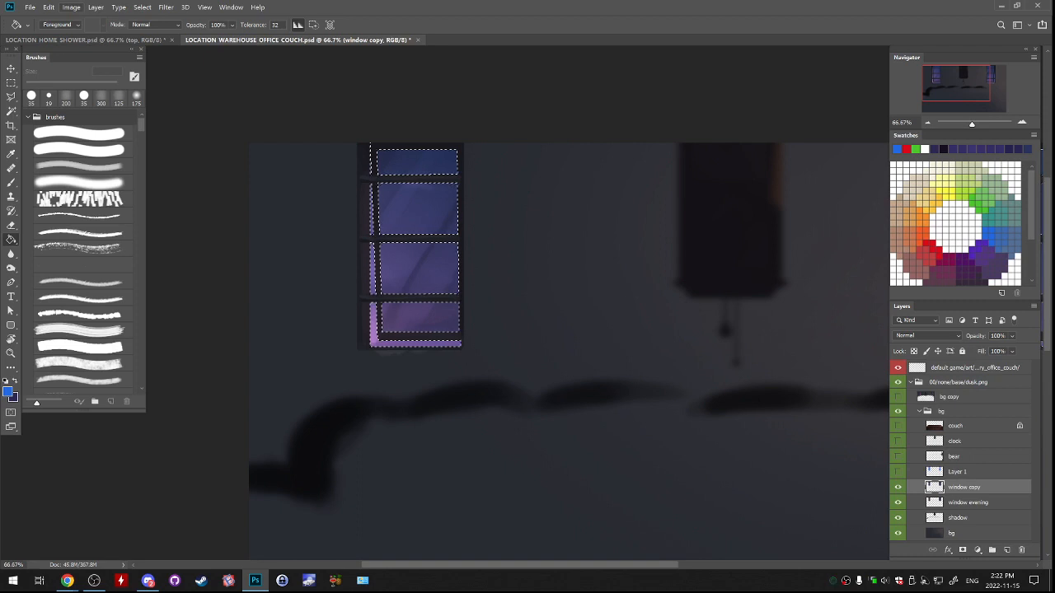
Darken the selected glass with Hue/Saturation at saturation -38 and lightness -91, and clear the selection.
{"action": "left_click", "coordinate": [72, 6]}
{"action": "mouse_move", "coordinate": [83, 42]}
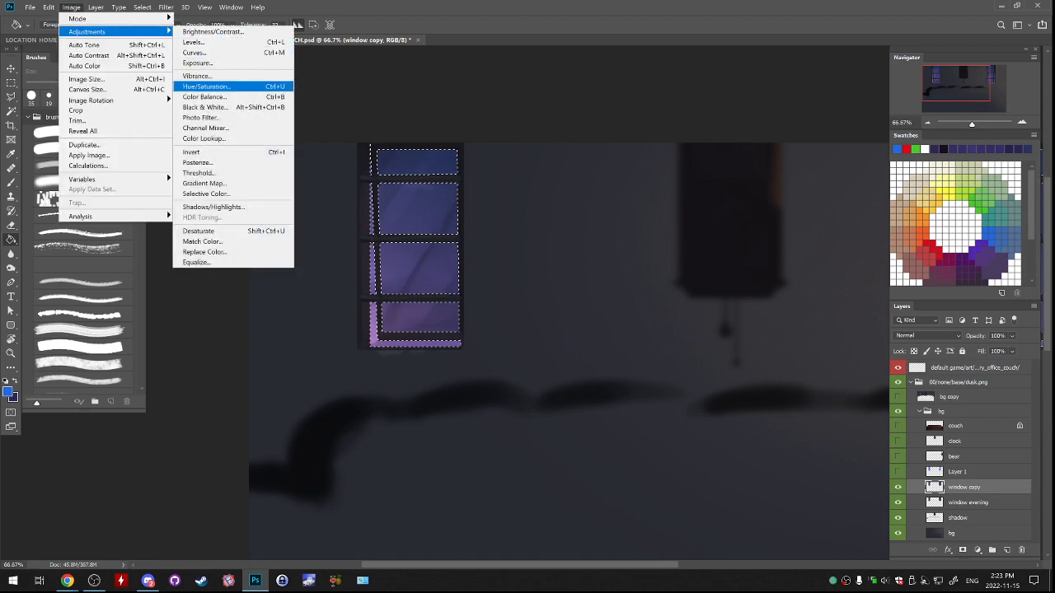
{"action": "left_click", "coordinate": [210, 86]}
{"action": "left_click_drag", "start_coordinate": [736, 163], "coordinate": [714, 163]}
{"action": "left_click_drag", "start_coordinate": [707, 191], "coordinate": [686, 191]}
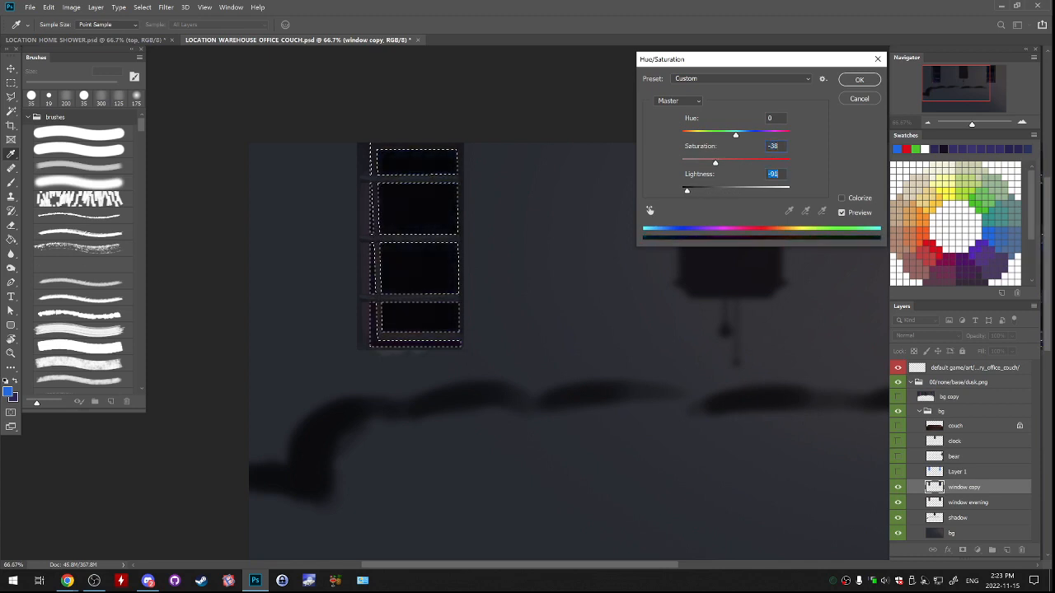
{"action": "key", "text": "Return"}
{"action": "key", "text": "ctrl+d"}
Compare the darkened window copy layer against the evening windows across the whole scene.
{"action": "key", "text": "ctrl+minus"}
{"action": "key", "text": "ctrl+minus"}
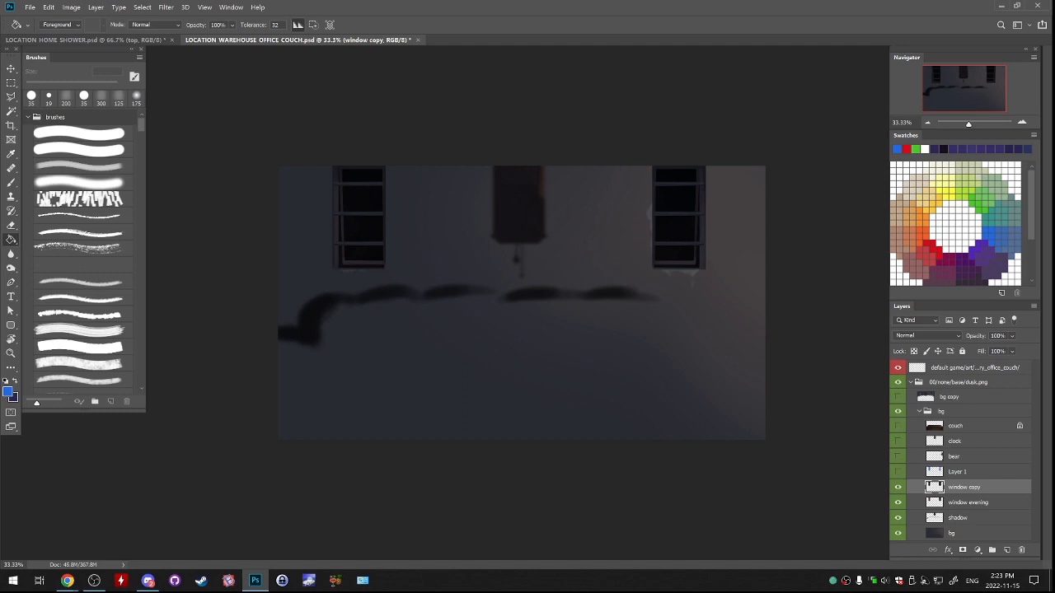
{"action": "left_click", "coordinate": [897, 487]}
{"action": "left_click", "coordinate": [897, 487]}
{"action": "left_click", "coordinate": [898, 487]}
{"action": "left_click", "coordinate": [898, 487]}
Lower the saturation of the entire window copy layer with Hue/Saturation.
{"action": "key", "text": "ctrl+plus"}
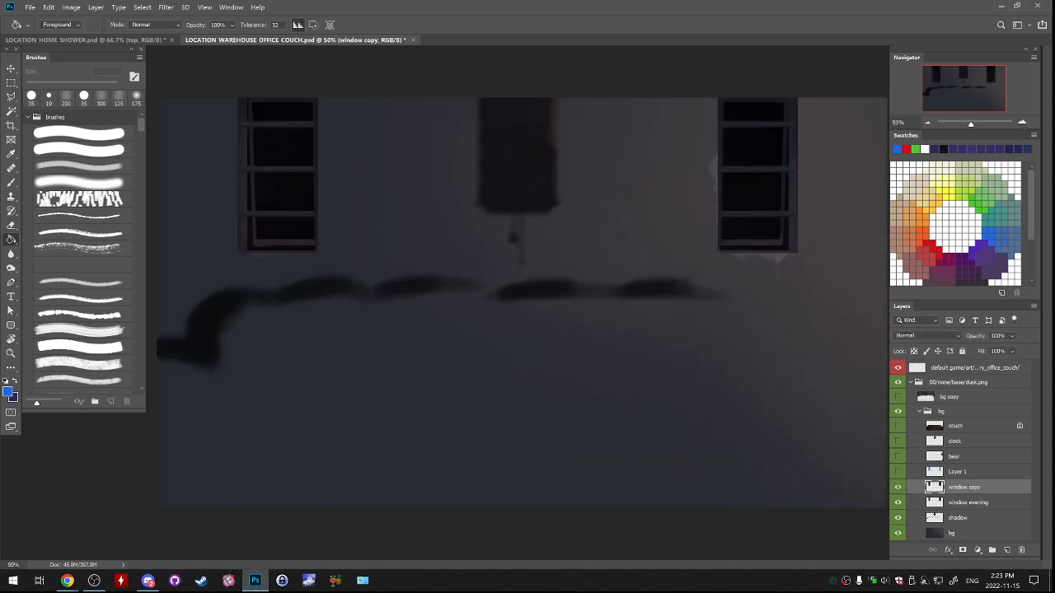
{"action": "left_click", "coordinate": [71, 7]}
{"action": "mouse_move", "coordinate": [90, 30]}
{"action": "left_click", "coordinate": [214, 86]}
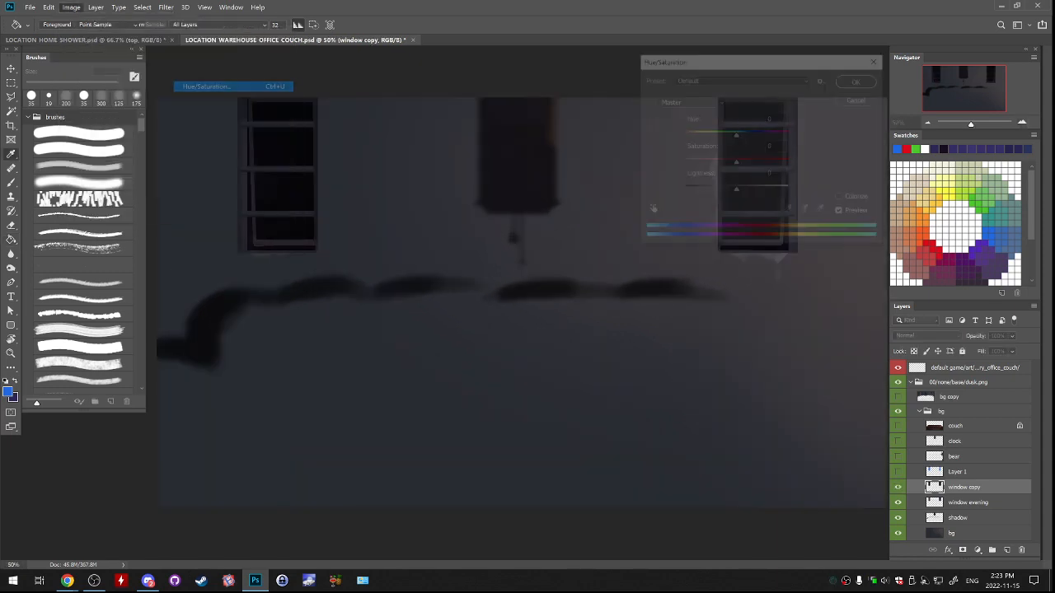
{"action": "left_click_drag", "start_coordinate": [736, 162], "coordinate": [702, 163]}
{"action": "key", "text": "Return"}
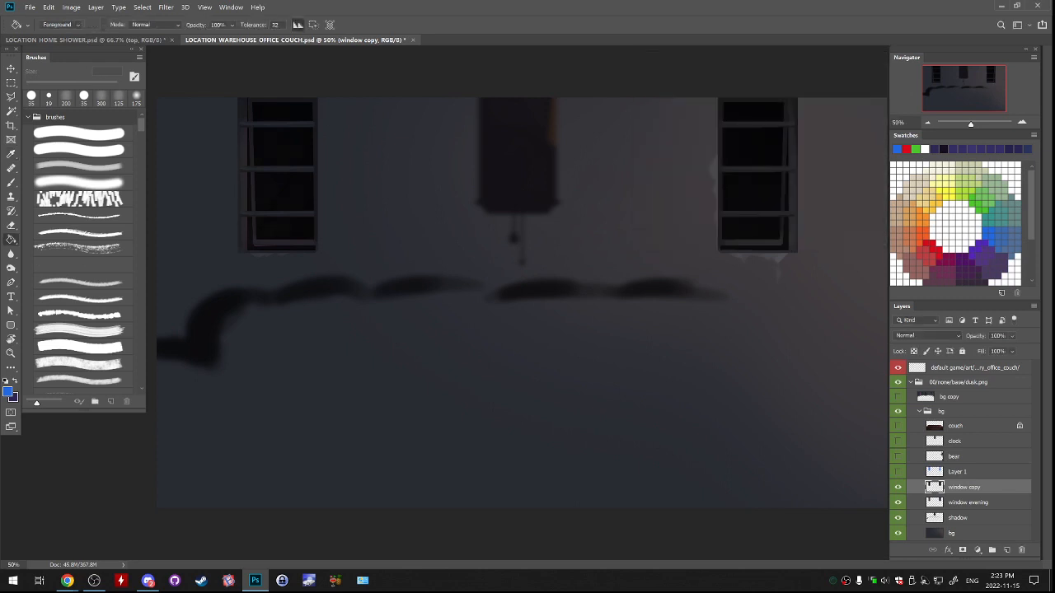
Check the blue glass layer over the windows, and hide both it and the window copy layer.
{"action": "left_click", "coordinate": [928, 122]}
{"action": "left_click", "coordinate": [897, 472]}
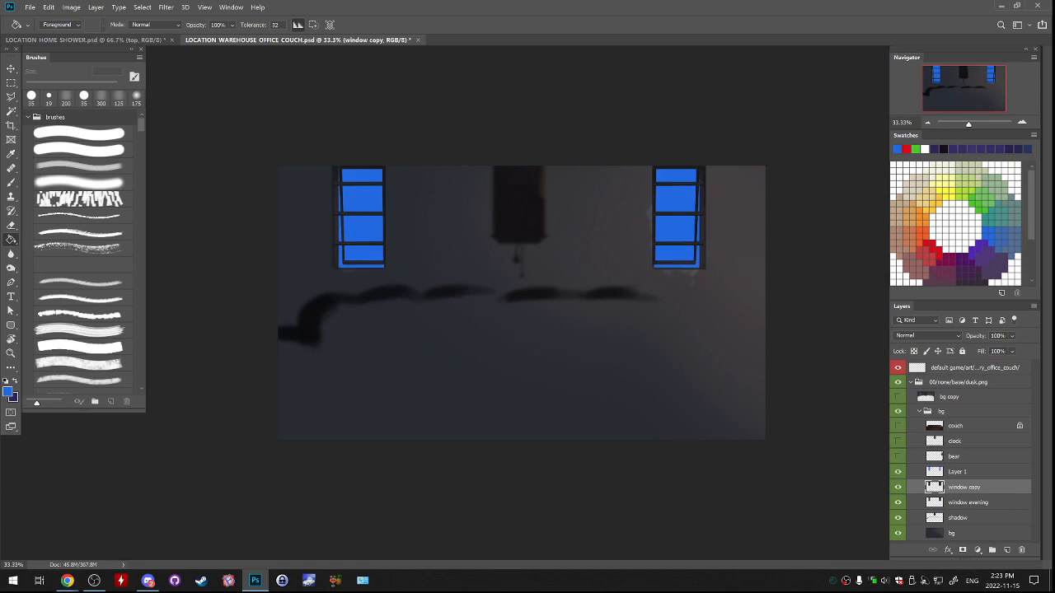
{"action": "left_click", "coordinate": [897, 472]}
{"action": "left_click", "coordinate": [898, 487]}
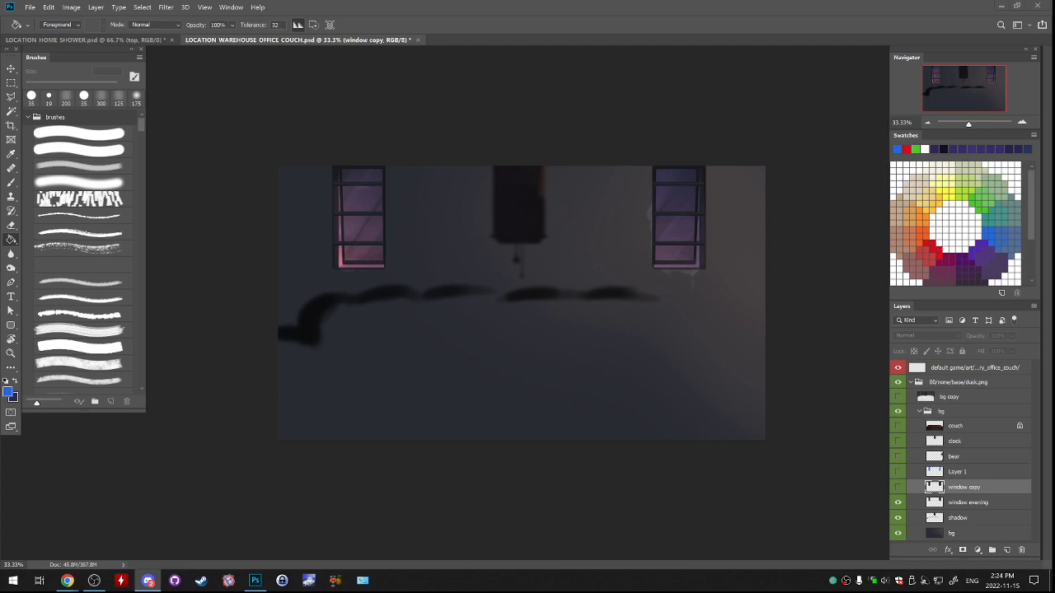
{"action": "left_click", "coordinate": [49, 7]}
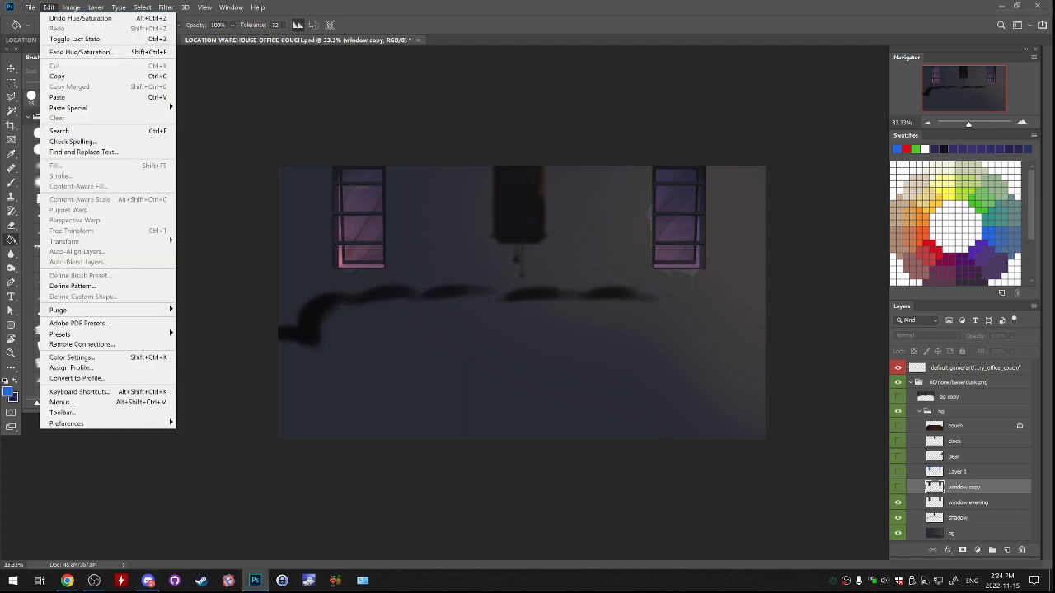
Find sky.jpg in File Explorer and open it in Photoshop as a separate document.
{"action": "mouse_move", "coordinate": [30, 8]}
{"action": "key", "text": "alt+Tab"}
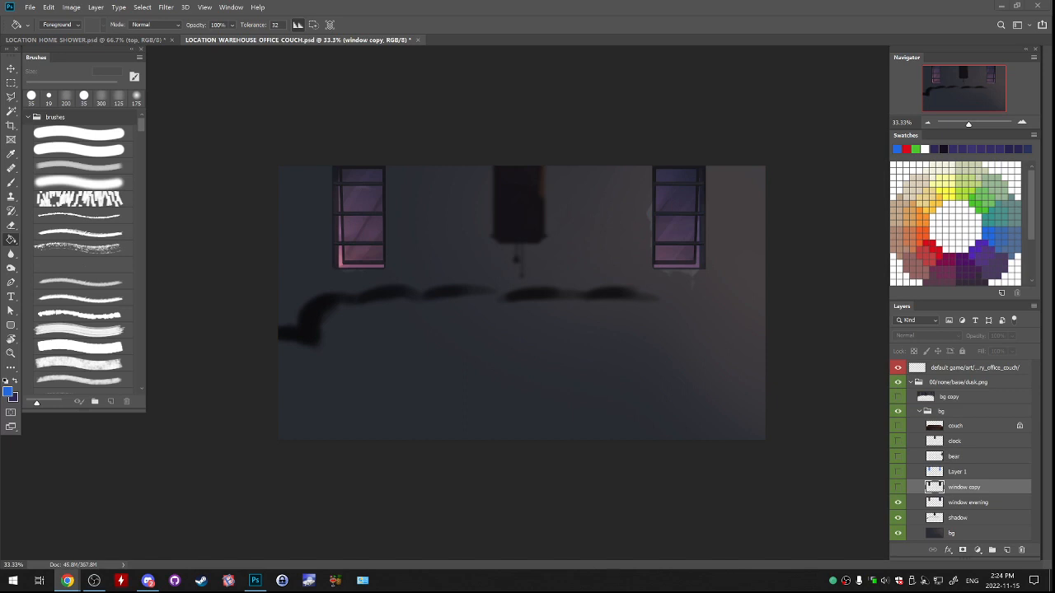
{"action": "key", "text": "super+e"}
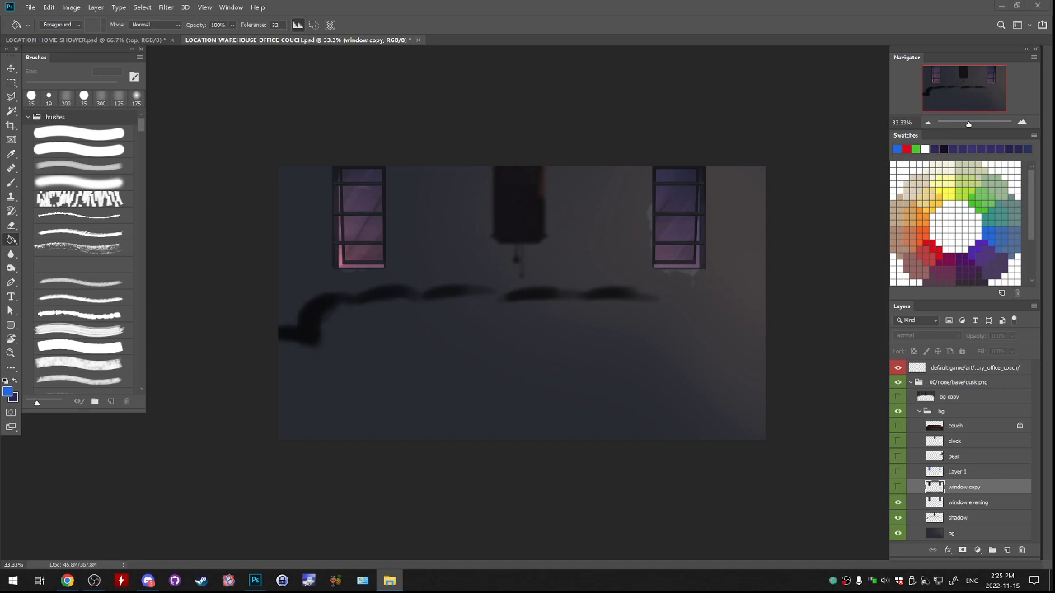
{"action": "key", "text": "alt+Tab"}
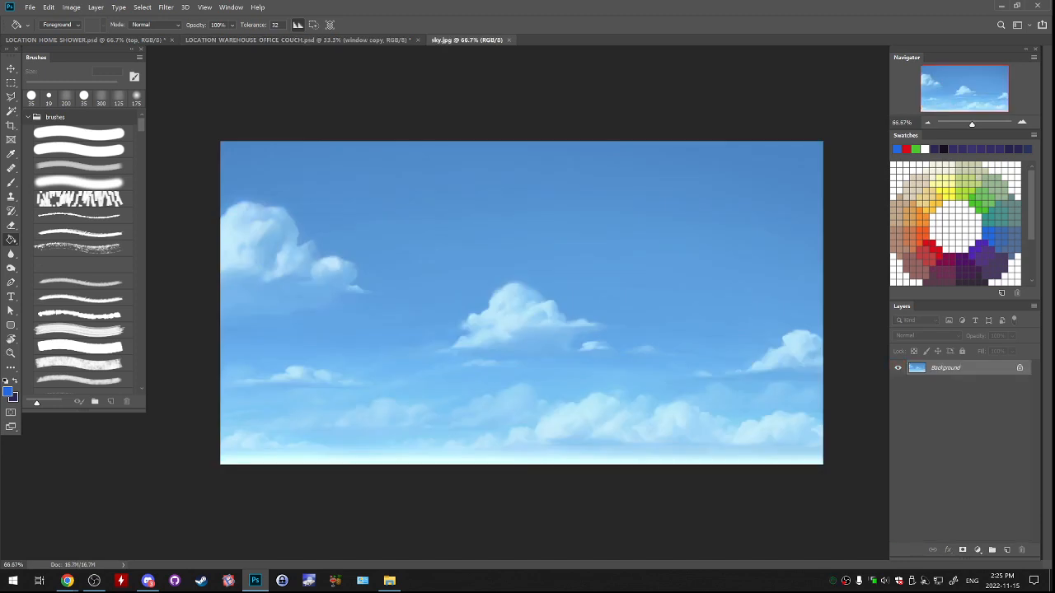
{"action": "key", "text": "m"}
{"action": "left_click_drag", "start_coordinate": [200, 124], "coordinate": [944, 520]}
{"action": "key", "text": "ctrl+d"}
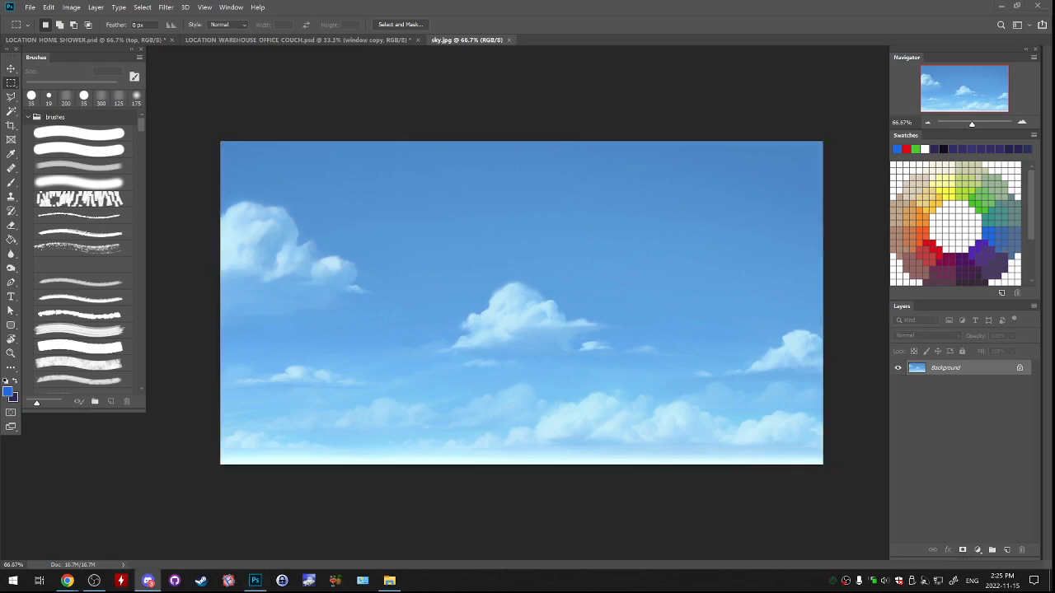
Switch to Discord and check the posts in the dev_posing channel.
{"action": "left_click", "coordinate": [148, 581]}
{"action": "left_click_drag", "start_coordinate": [511, 2], "coordinate": [669, 27]}
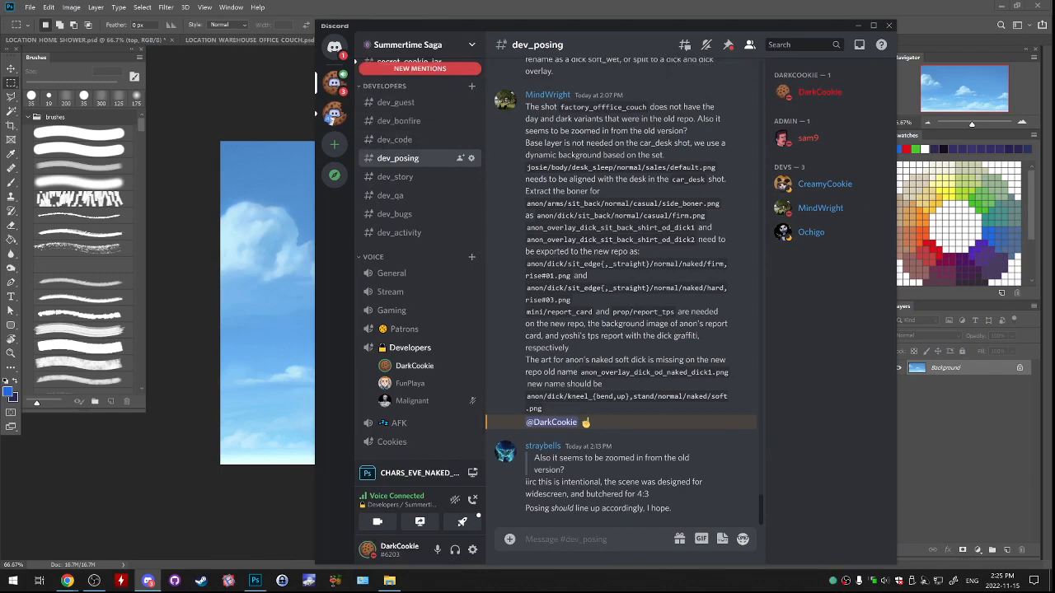
{"action": "left_click_drag", "start_coordinate": [668, 27], "coordinate": [1054, 27]}
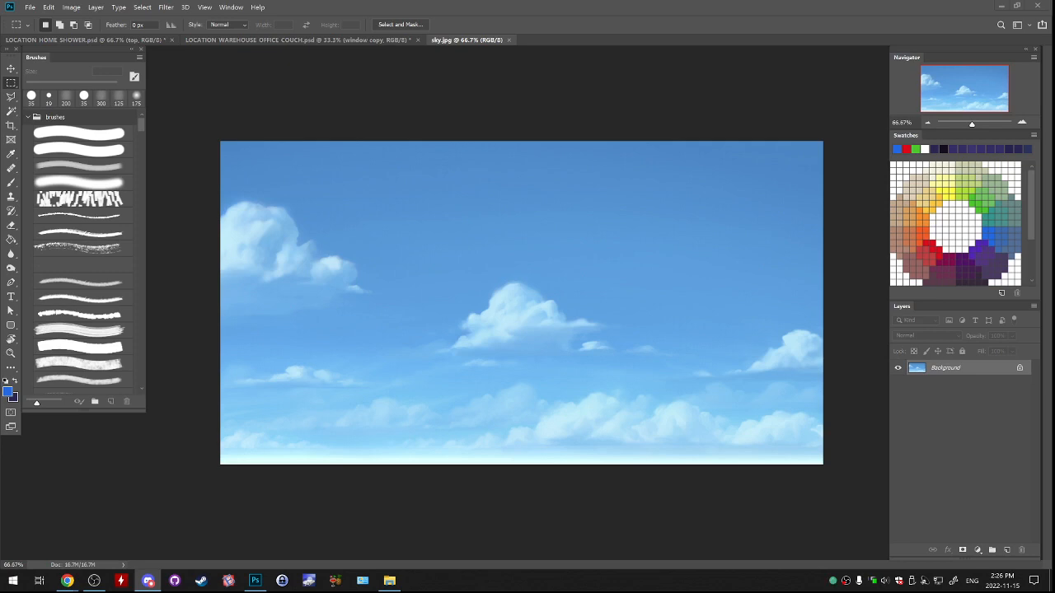
Open a direct conversation with the member who posted in Discord's general channel, and accept the message request.
{"action": "left_click_drag", "start_coordinate": [0, 33], "coordinate": [873, 40]}
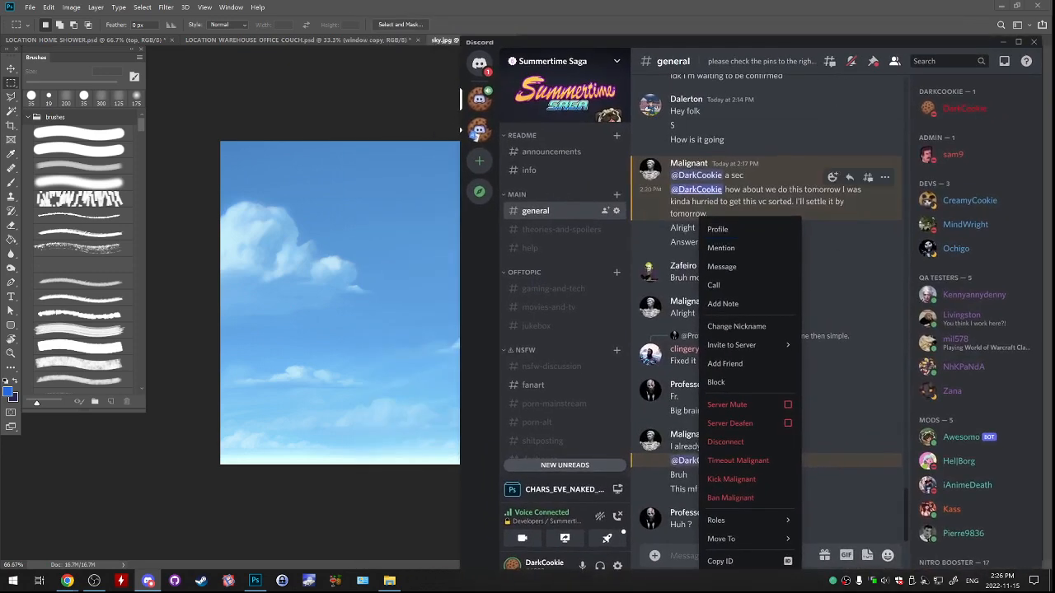
{"action": "right_click", "coordinate": [683, 162]}
{"action": "left_click", "coordinate": [705, 194]}
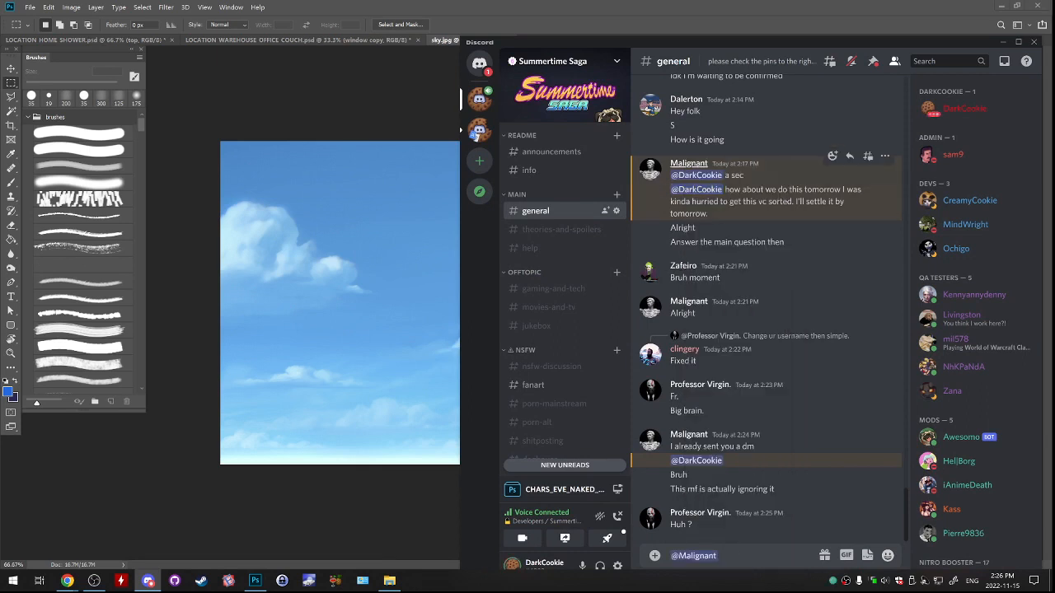
{"action": "right_click", "coordinate": [690, 164]}
{"action": "left_click", "coordinate": [725, 213]}
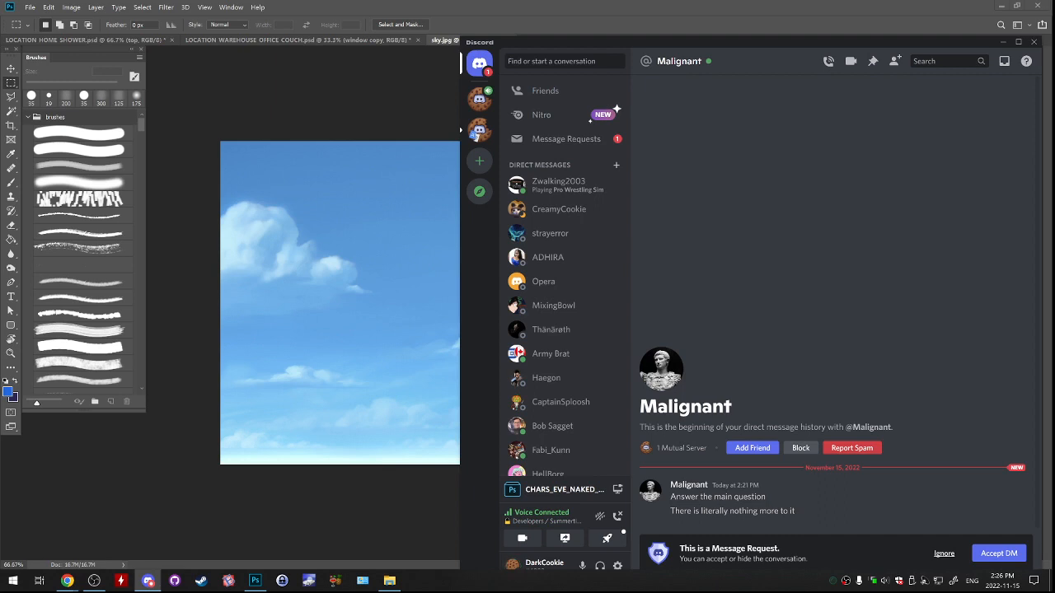
{"action": "left_click", "coordinate": [998, 552]}
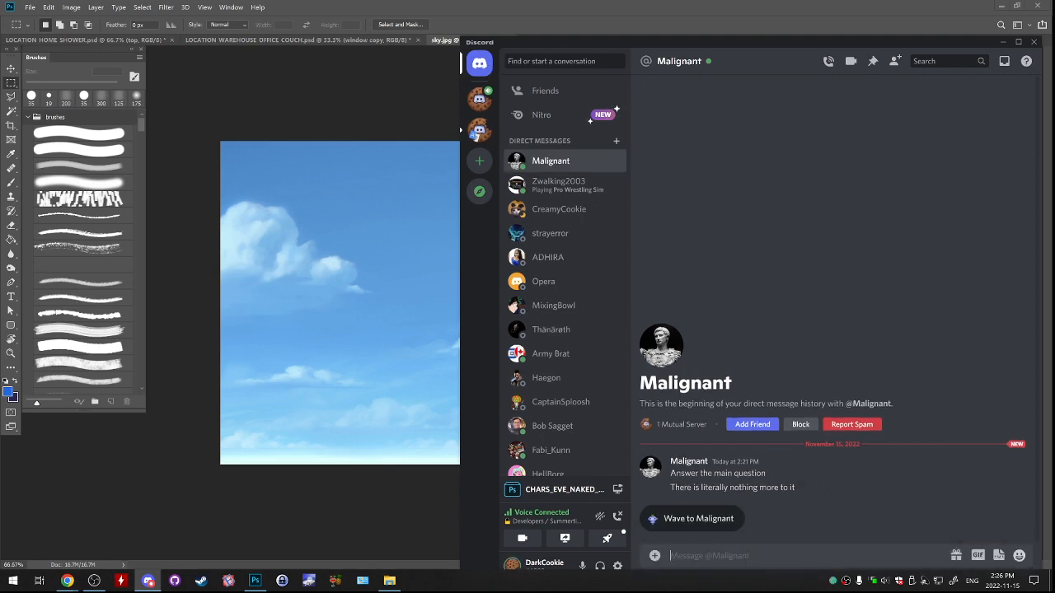
Reply "HEy" in the direct conversation, return to Photoshop, and close the File Explorer window.
{"action": "type", "text": "HEy"}
{"action": "key", "text": "Return"}
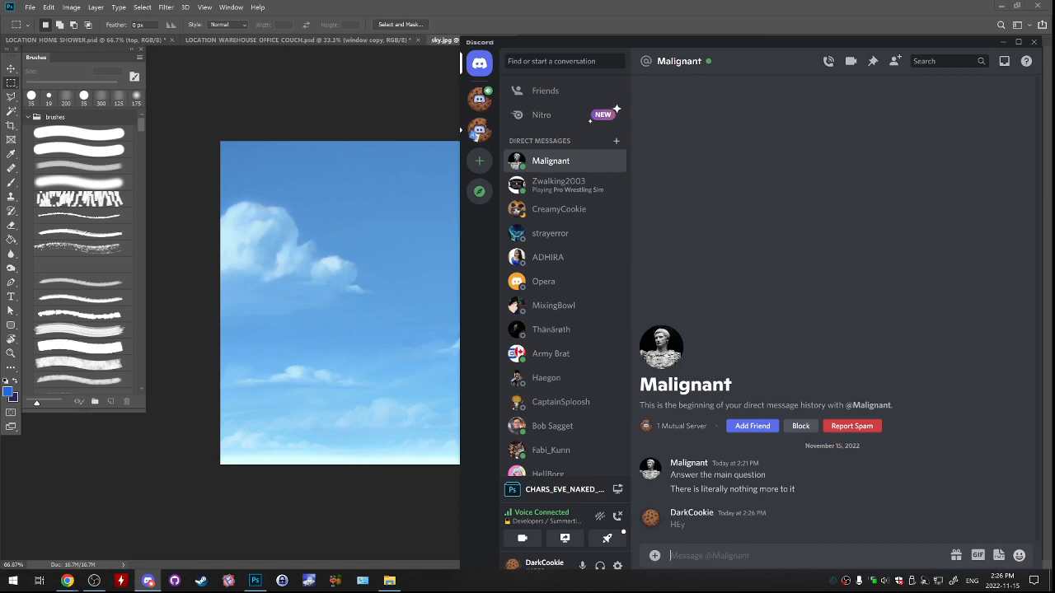
{"action": "key", "text": "alt+Tab"}
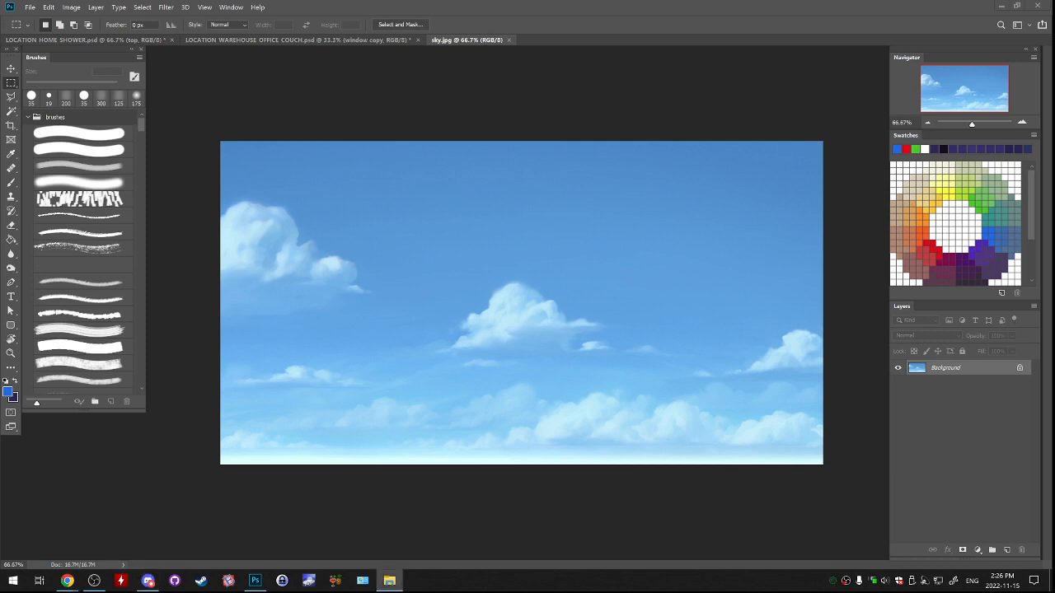
{"action": "key", "text": "alt+F4"}
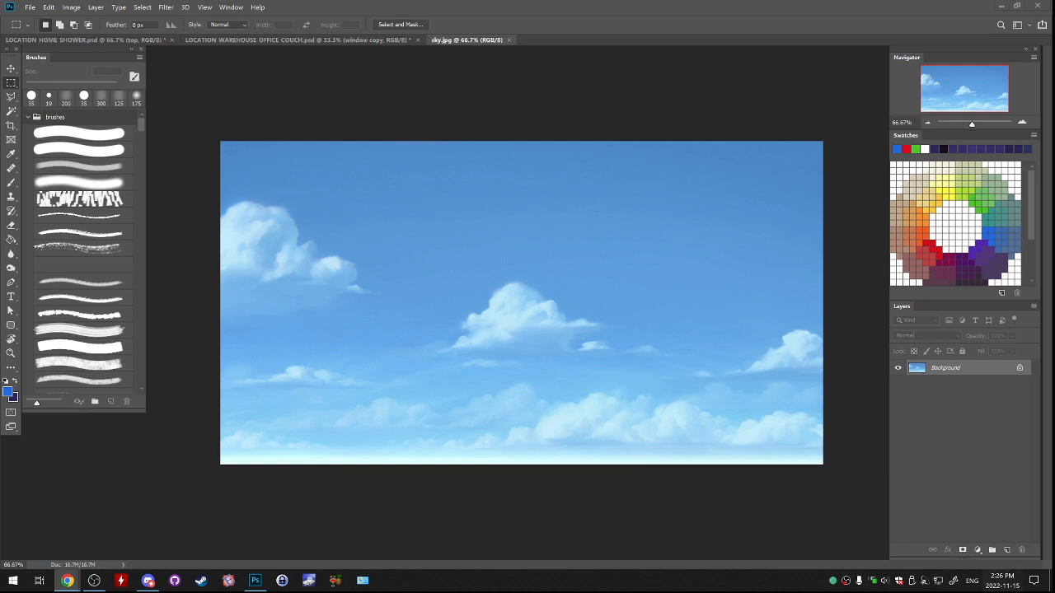
Select the sky artwork without its pale bottom edge, copy it, and return to the warehouse office couch document.
{"action": "key", "text": "ctrl+a"}
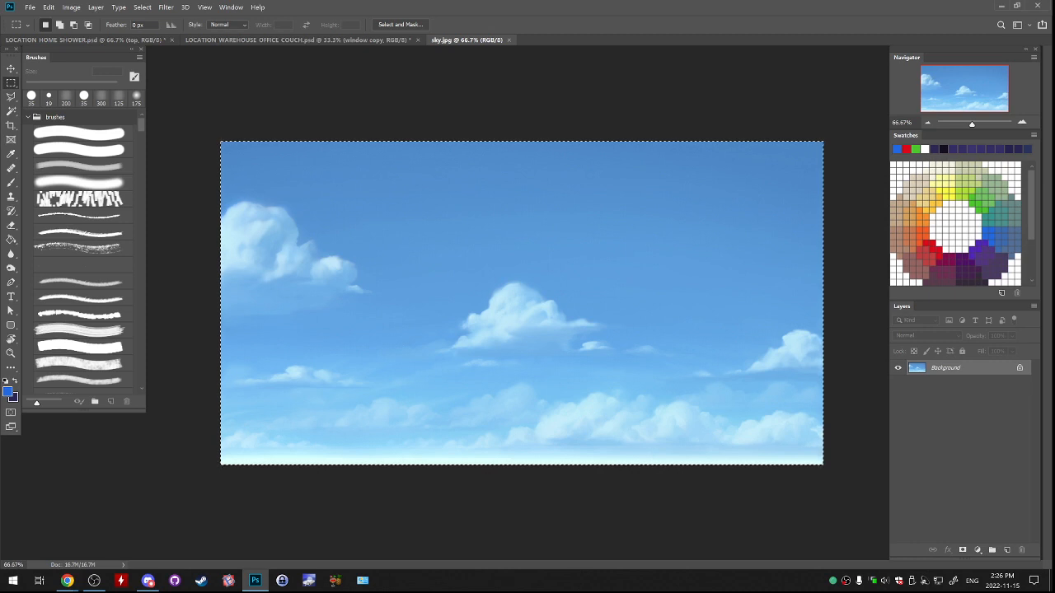
{"action": "left_click_drag", "start_coordinate": [212, 134], "coordinate": [902, 452]}
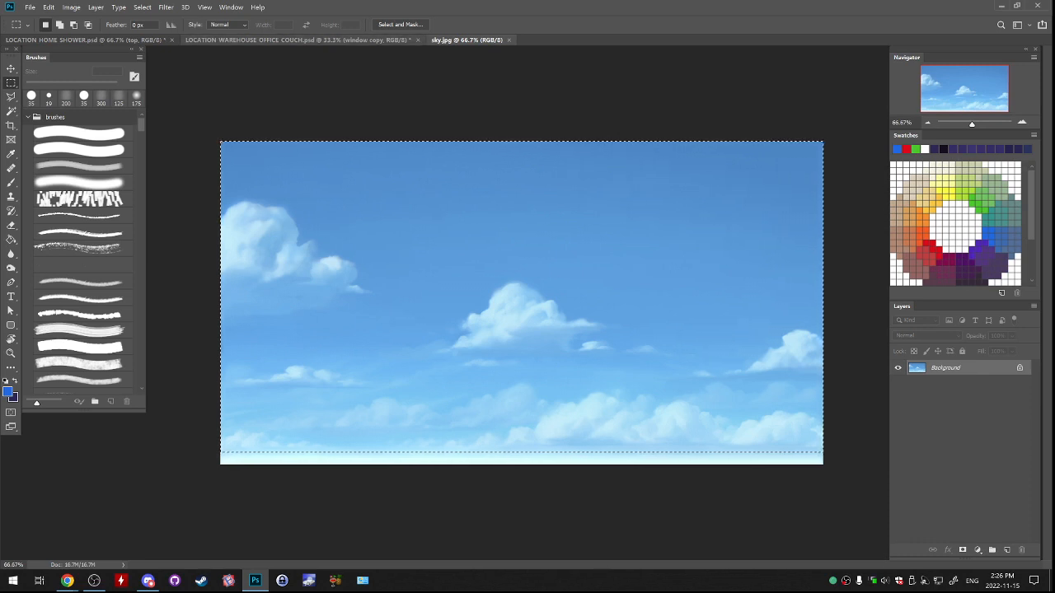
{"action": "key", "text": "ctrl+shift+Tab"}
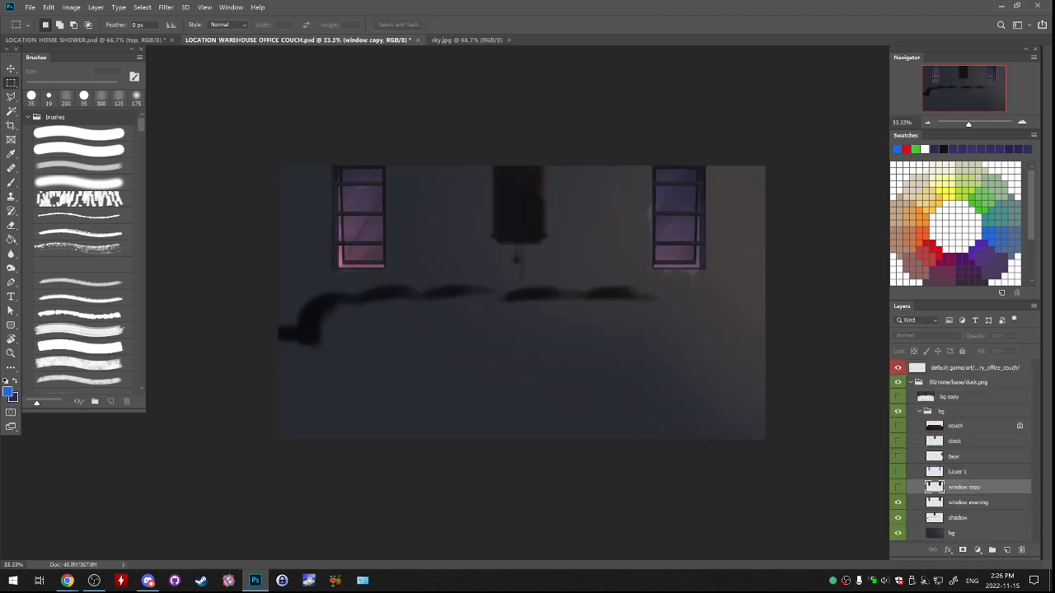
Show the window copy and Layer 1 layers, select Layer 1, and compare the windows with and without its blue panes.
{"action": "left_click", "coordinate": [897, 487]}
{"action": "key", "text": "alt+BackSpace"}
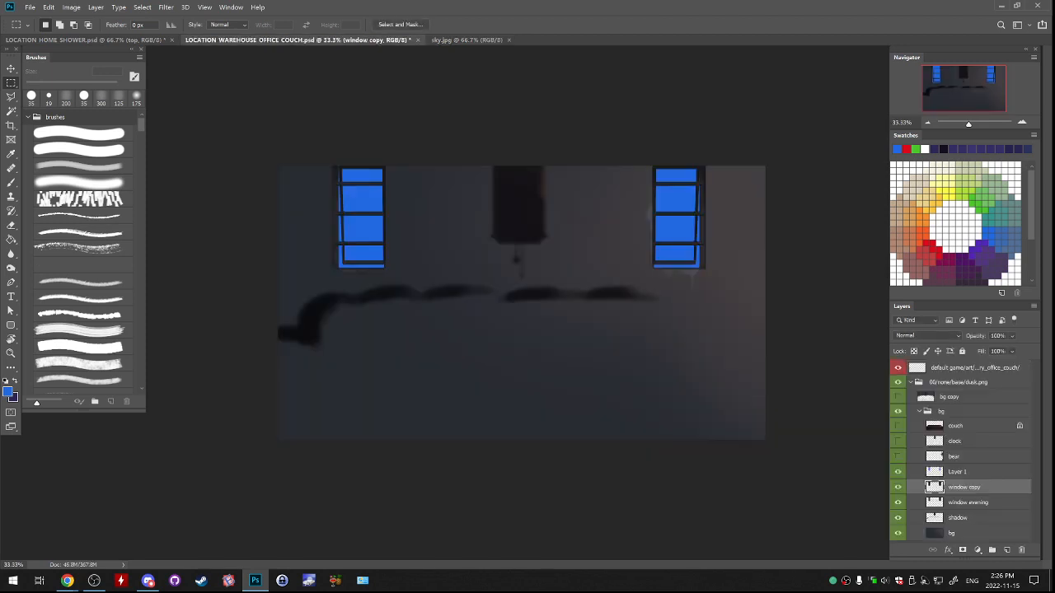
{"action": "left_click", "coordinate": [973, 472]}
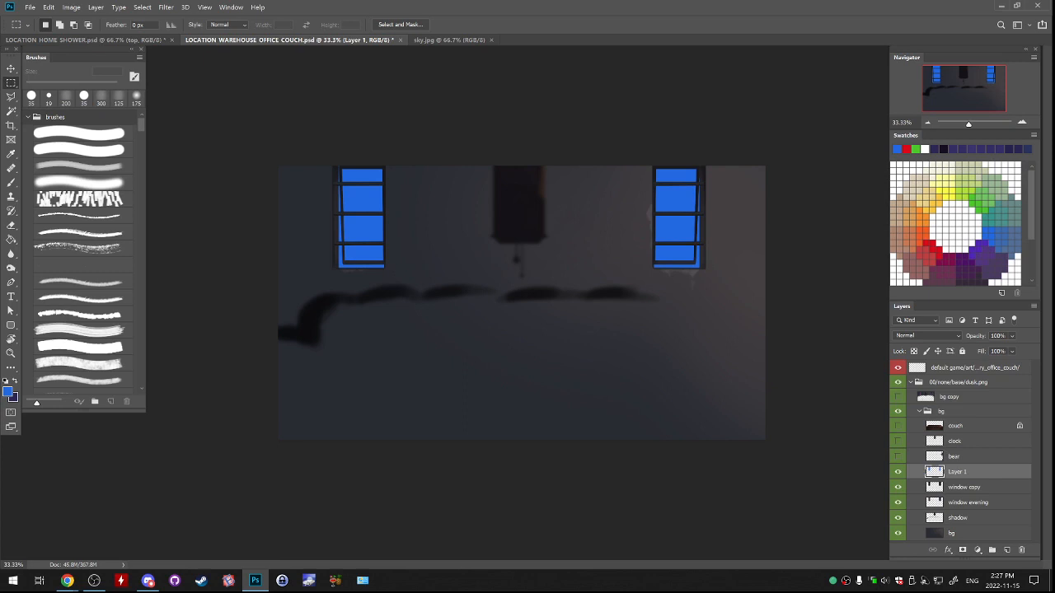
{"action": "left_click", "coordinate": [897, 473]}
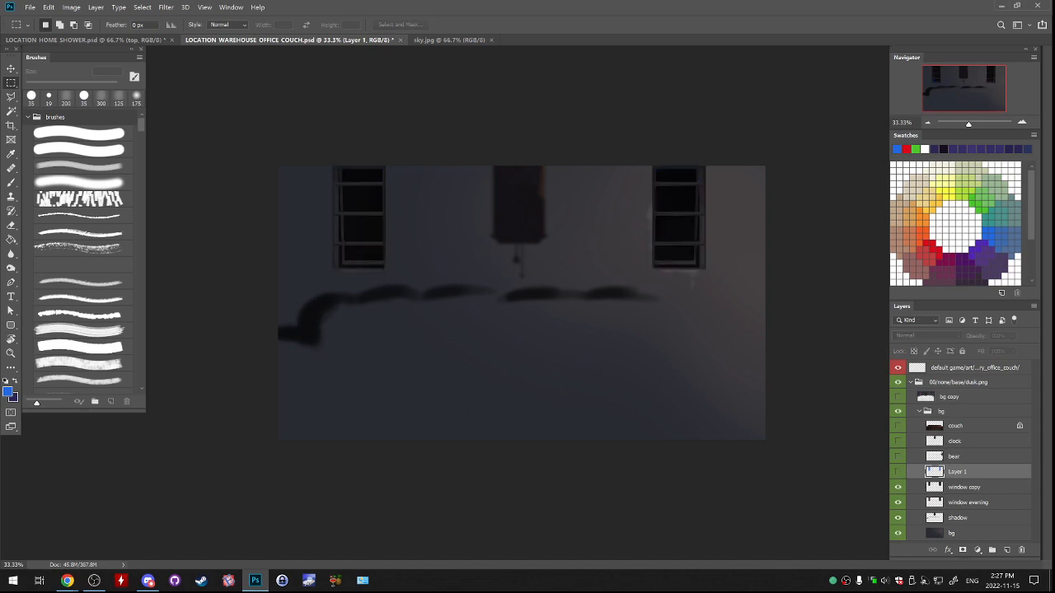
{"action": "left_click", "coordinate": [897, 472]}
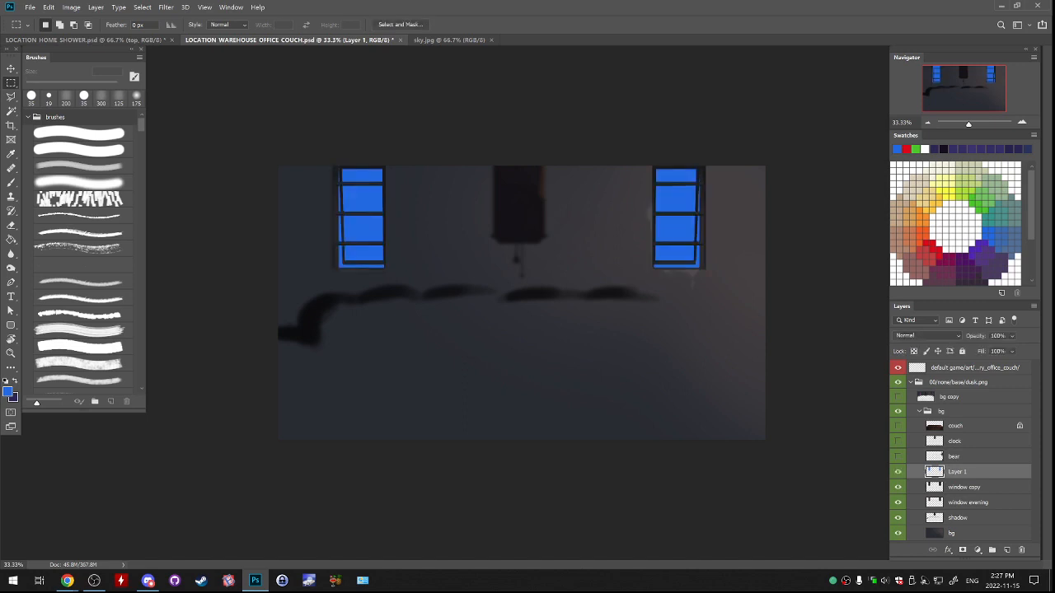
Paste the sky above Layer 1, enlarge it to about 188%, and position it to cover both windows.
{"action": "key", "text": "ctrl+v"}
{"action": "left_click_drag", "start_coordinate": [630, 289], "coordinate": [578, 206]}
{"action": "key", "text": "ctrl+t"}
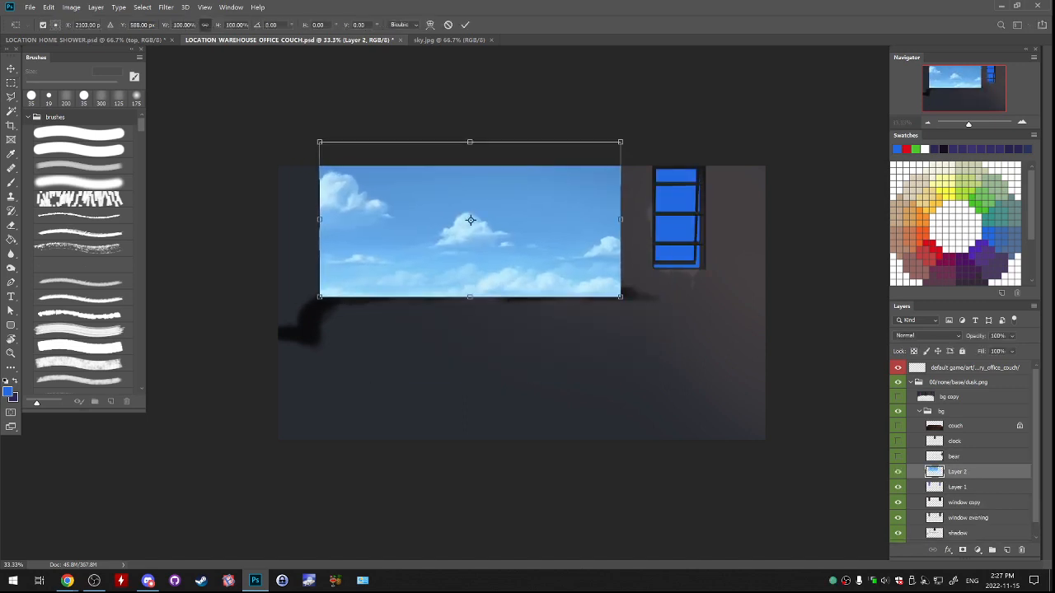
{"action": "left_click_drag", "start_coordinate": [620, 296], "coordinate": [767, 449]}
{"action": "left_click_drag", "start_coordinate": [486, 304], "coordinate": [471, 188]}
{"action": "key", "text": "Return"}
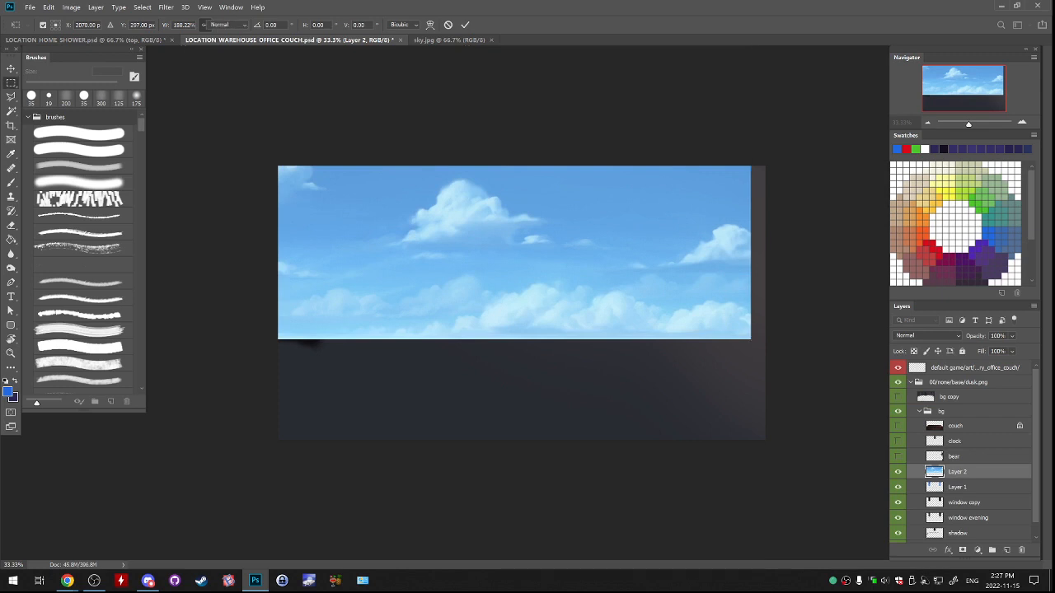
Trim the pasted sky on Layer 2 to the window panes by deleting everything outside Layer 1's pixels, and clear the selection.
{"action": "key", "text": "m"}
{"action": "right_click", "coordinate": [957, 487]}
{"action": "right_click", "coordinate": [933, 487]}
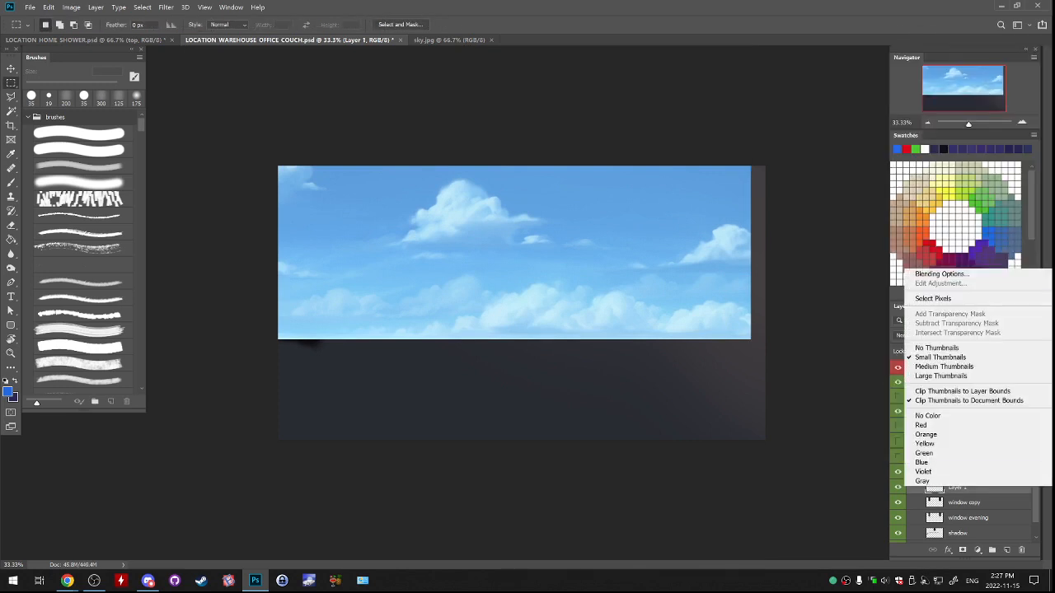
{"action": "left_click", "coordinate": [931, 299]}
{"action": "left_click", "coordinate": [957, 473]}
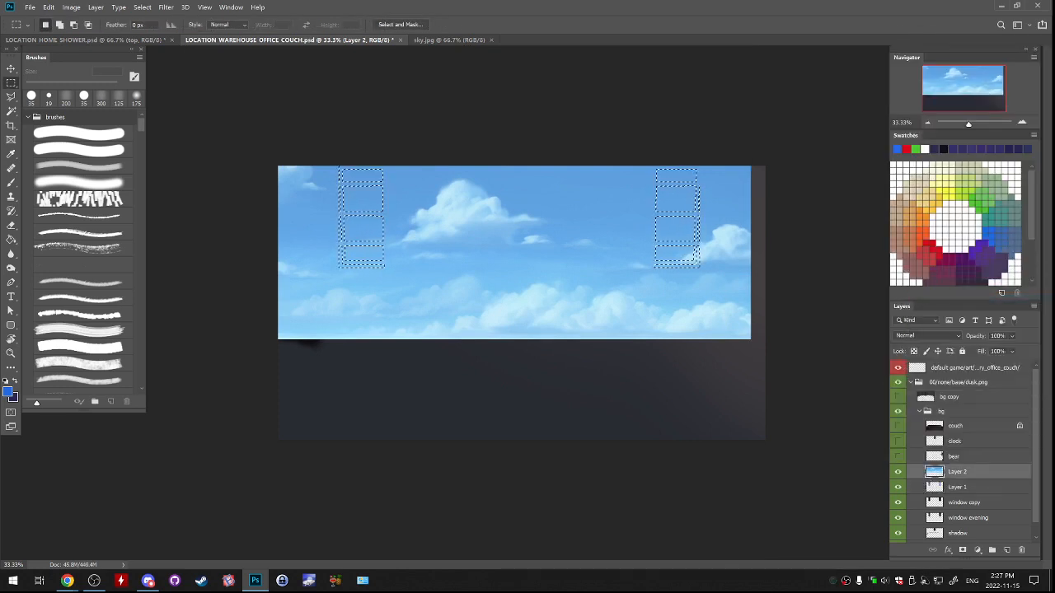
{"action": "left_click", "coordinate": [165, 7]}
{"action": "mouse_move", "coordinate": [141, 7]}
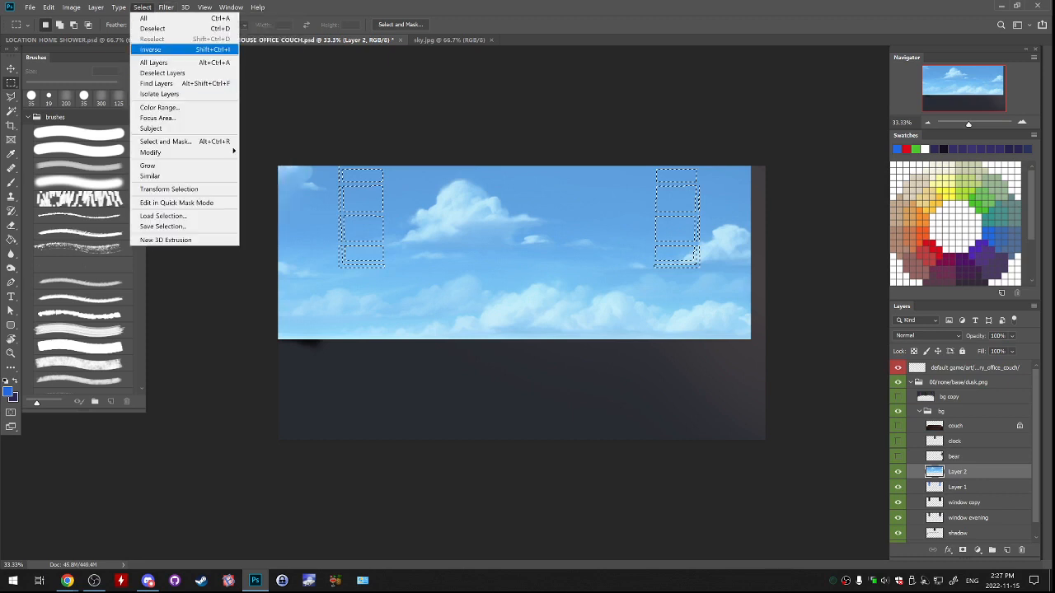
{"action": "left_click", "coordinate": [181, 47]}
{"action": "key", "text": "Delete"}
{"action": "key", "text": "ctrl+d"}
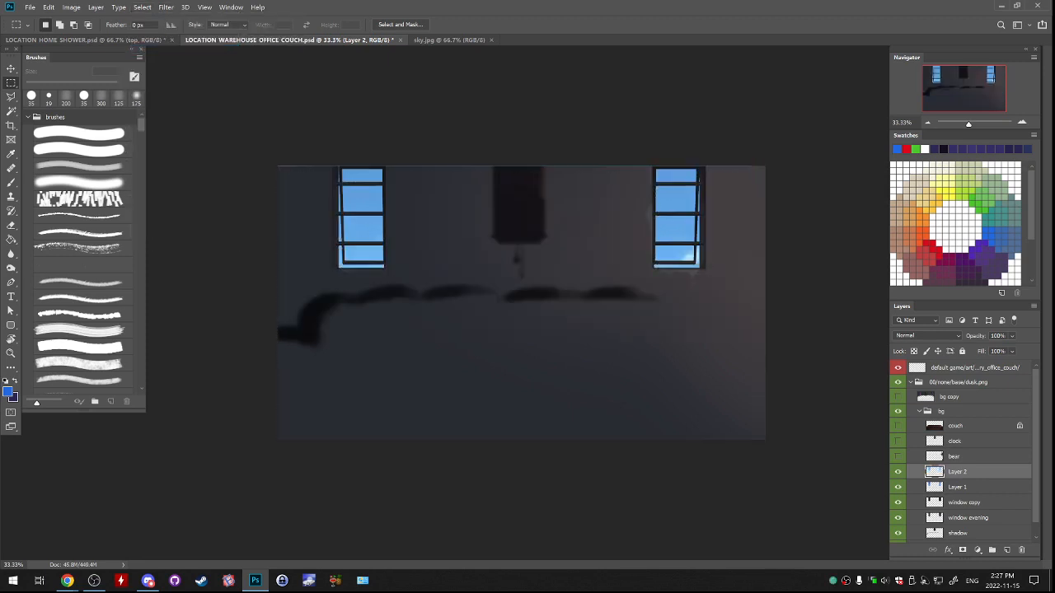
Compare the windows with and without the sky layer, and merge Layer 2 down into Layer 1.
{"action": "left_click", "coordinate": [898, 472]}
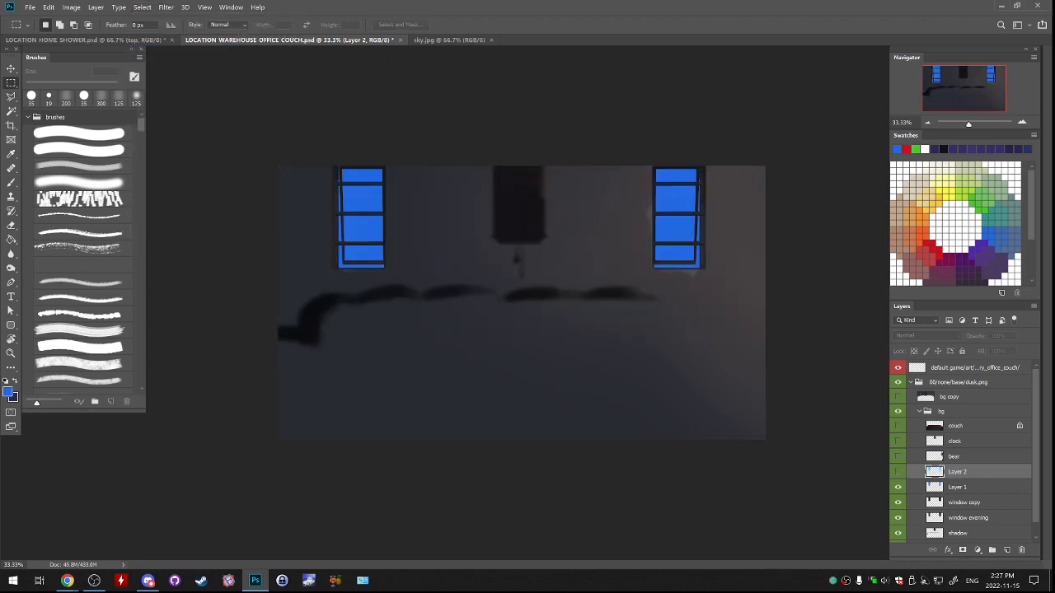
{"action": "left_click", "coordinate": [897, 472]}
{"action": "key", "text": "ctrl+e"}
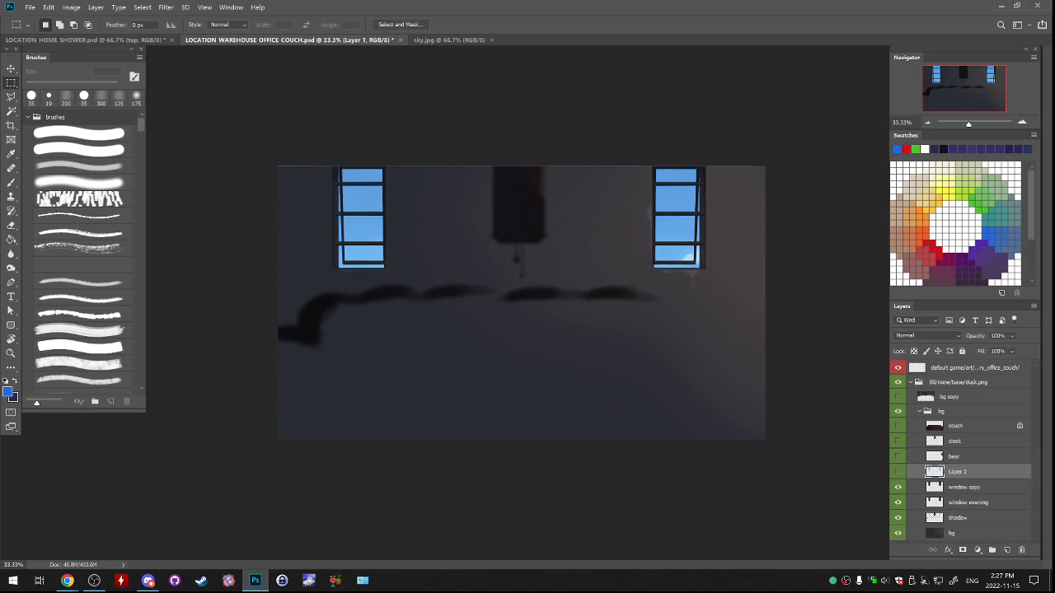
Cut the area around both windows from the merged Layer 1 and paste it as a new layer.
{"action": "left_click", "coordinate": [897, 472]}
{"action": "left_click", "coordinate": [897, 472]}
{"action": "left_click_drag", "start_coordinate": [294, 163], "coordinate": [824, 326]}
{"action": "key", "text": "ctrl+x"}
{"action": "key", "text": "ctrl+v"}
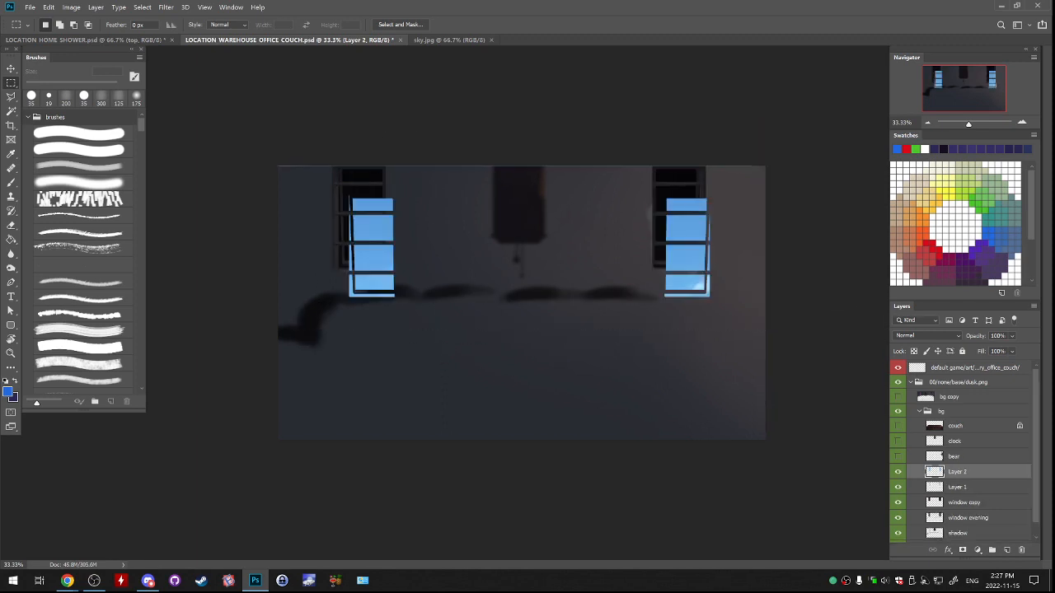
Move the pasted sky panes back into the window frames and hide Layer 1.
{"action": "scroll", "coordinate": [700, 206], "scroll_direction": "up", "scroll_amount": 3}
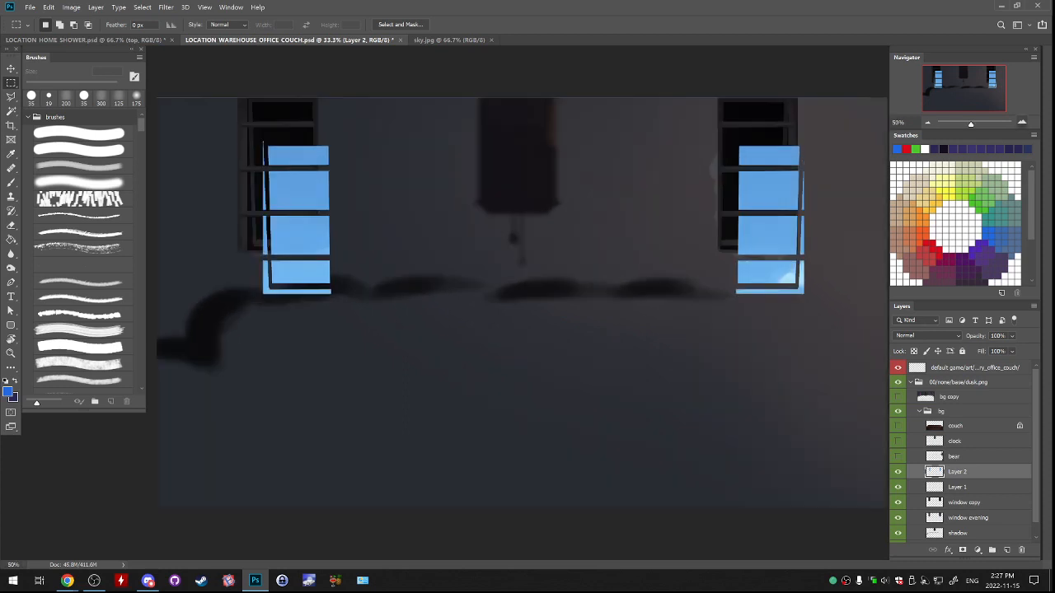
{"action": "left_click_drag", "start_coordinate": [824, 165], "coordinate": [443, 430]}
{"action": "left_click_drag", "start_coordinate": [591, 415], "coordinate": [769, 189]}
{"action": "left_click_drag", "start_coordinate": [214, 288], "coordinate": [848, 297]}
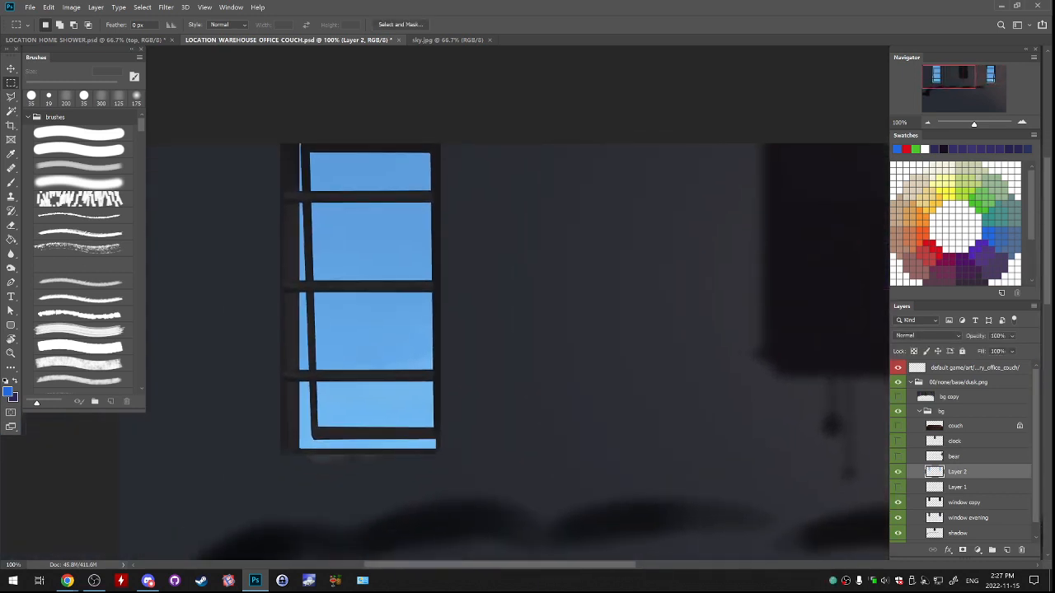
Toggle Layer 2's visibility to check how the sky panes fit the frames of both windows.
{"action": "left_click", "coordinate": [897, 472]}
{"action": "left_click", "coordinate": [897, 473]}
{"action": "left_click", "coordinate": [897, 472]}
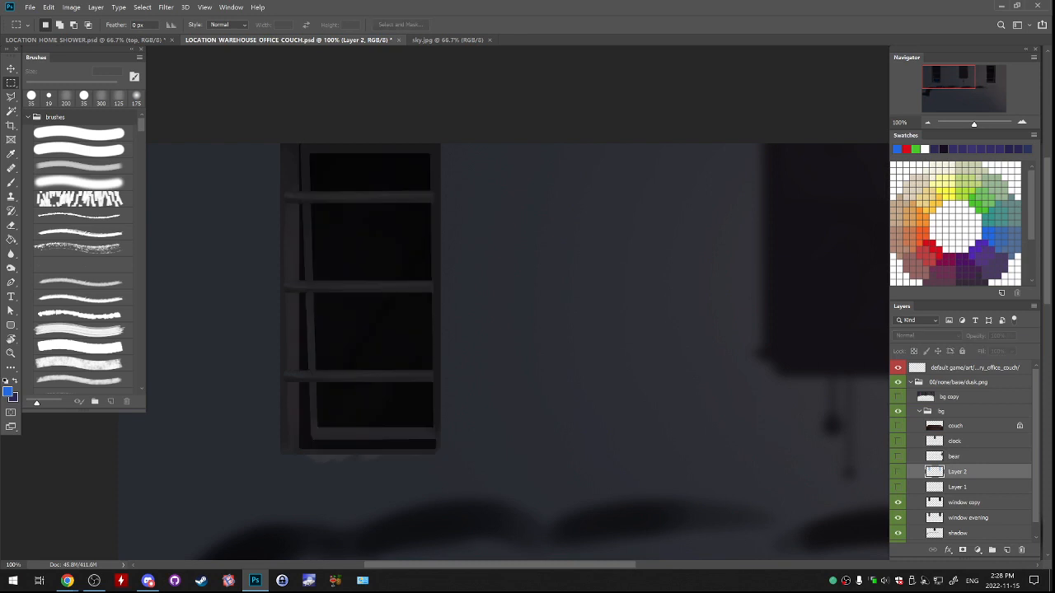
{"action": "left_click", "coordinate": [897, 472]}
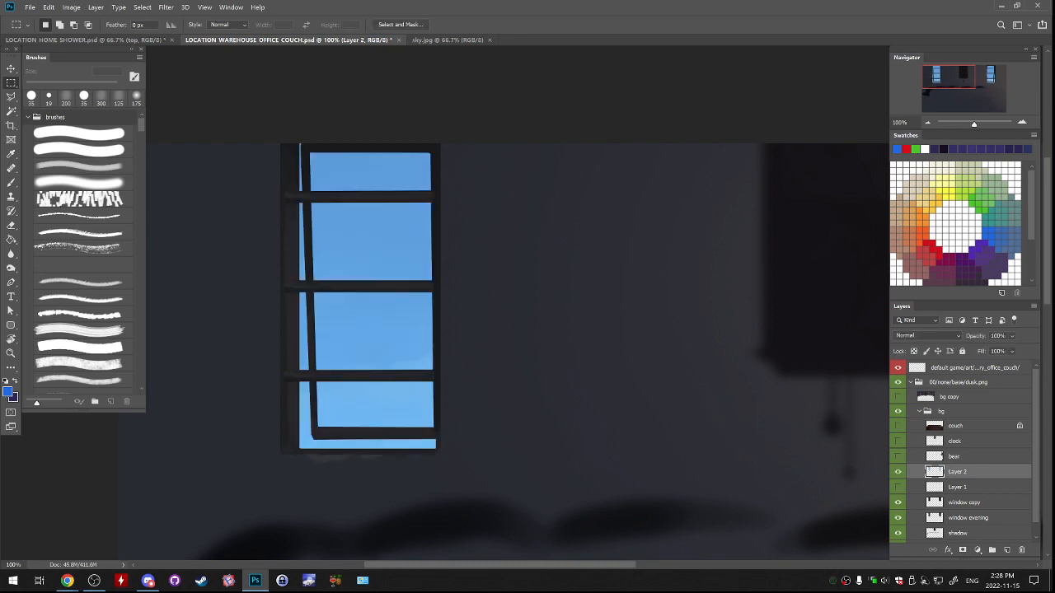
{"action": "left_click_drag", "start_coordinate": [837, 371], "coordinate": [180, 236]}
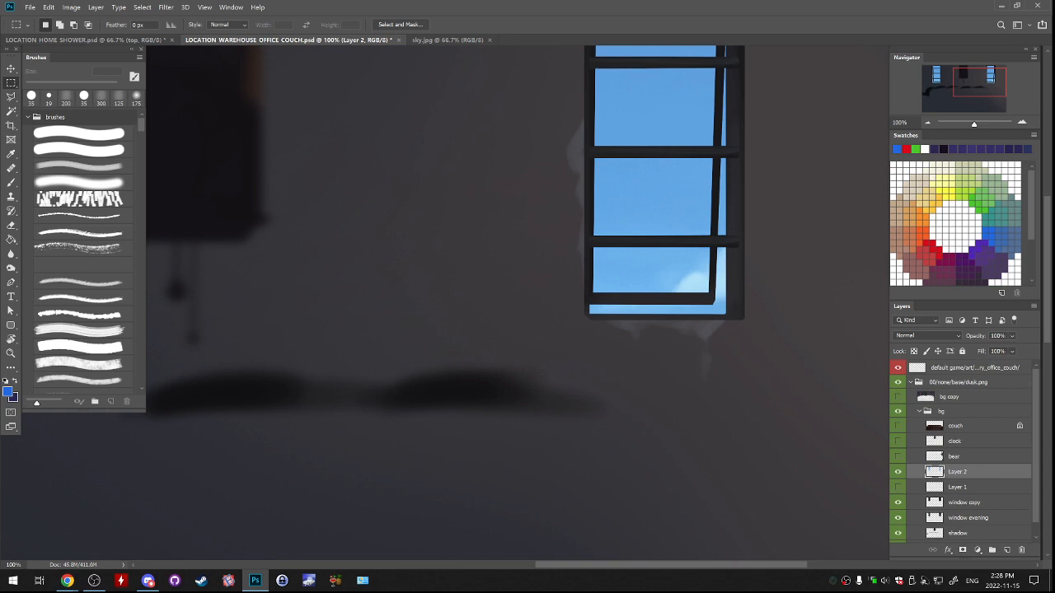
{"action": "left_click", "coordinate": [897, 471]}
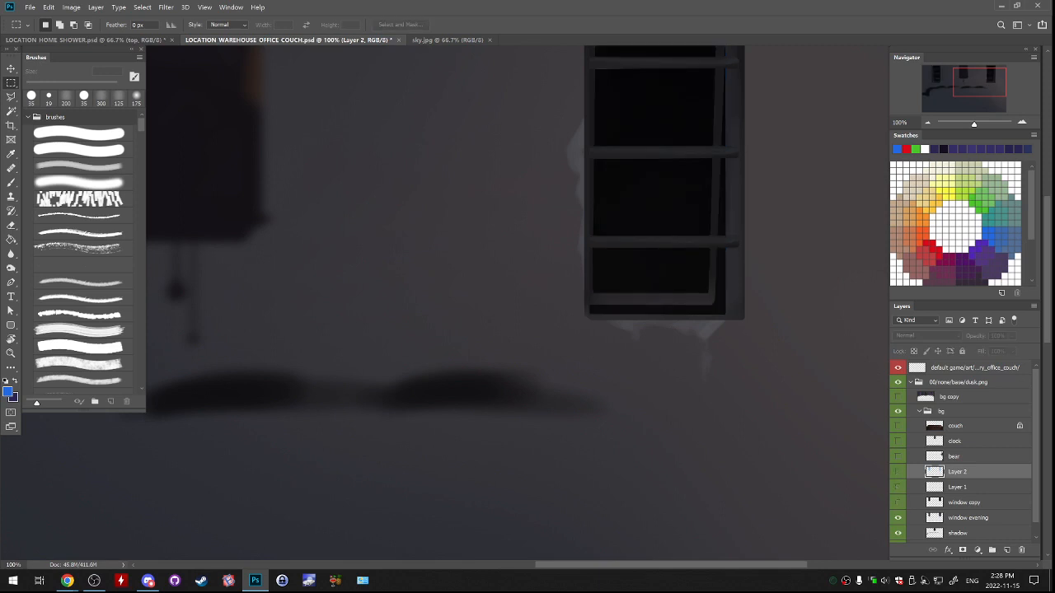
Delete the window copy layer, make Layer 1 and Layer 2 visible over window evening, and select Layer 2.
{"action": "left_click", "coordinate": [898, 503]}
{"action": "left_click_drag", "start_coordinate": [966, 503], "coordinate": [1021, 549]}
{"action": "left_click", "coordinate": [897, 487]}
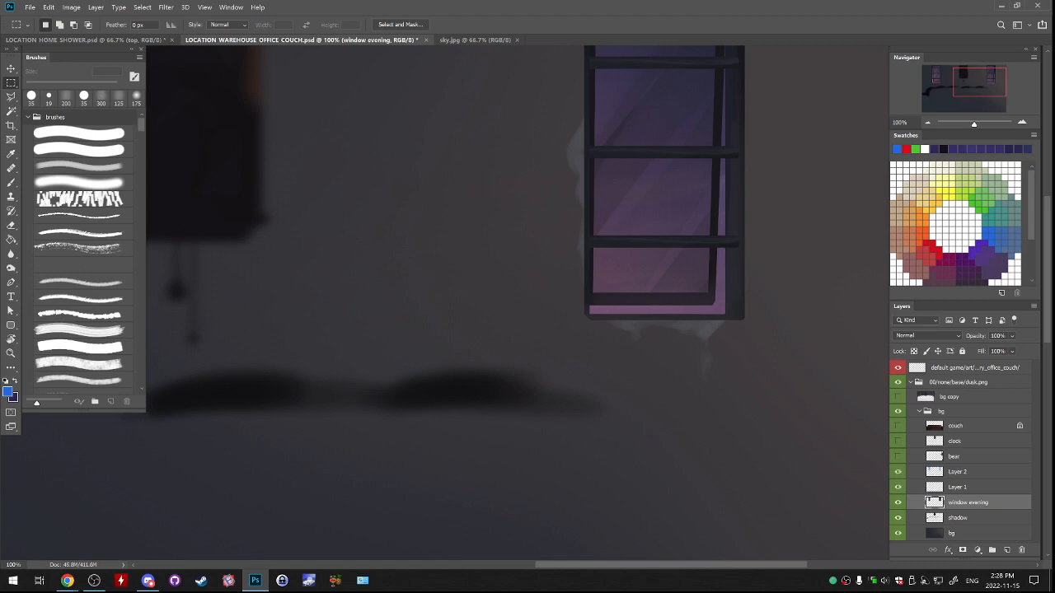
{"action": "left_click", "coordinate": [898, 471]}
{"action": "left_click", "coordinate": [957, 471]}
{"action": "key", "text": "ctrl+minus"}
{"action": "key", "text": "ctrl+minus"}
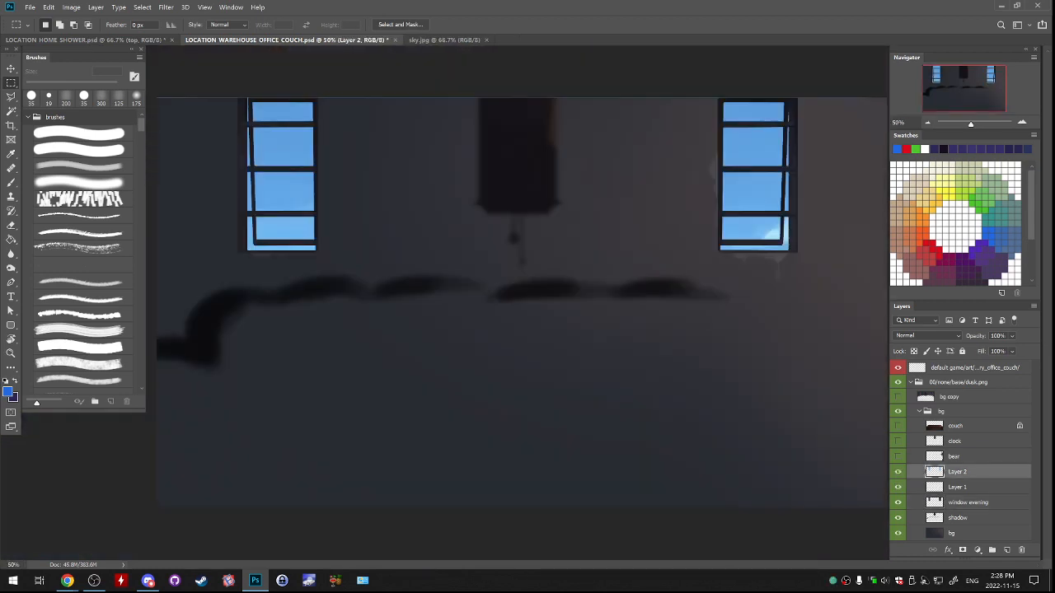
{"action": "key", "text": "alt+Tab"}
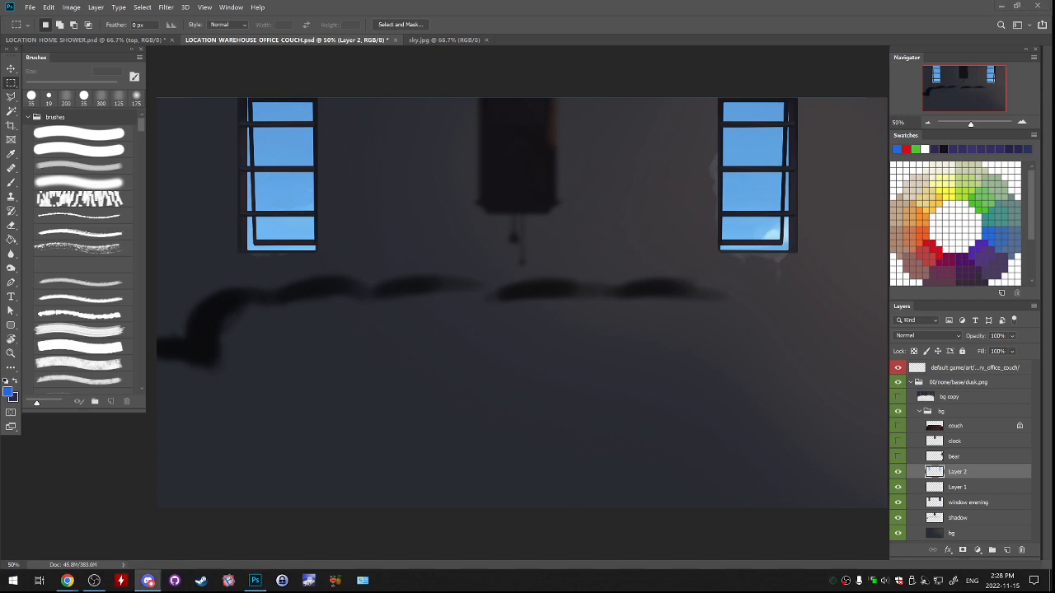
{"action": "key", "text": "alt+Tab"}
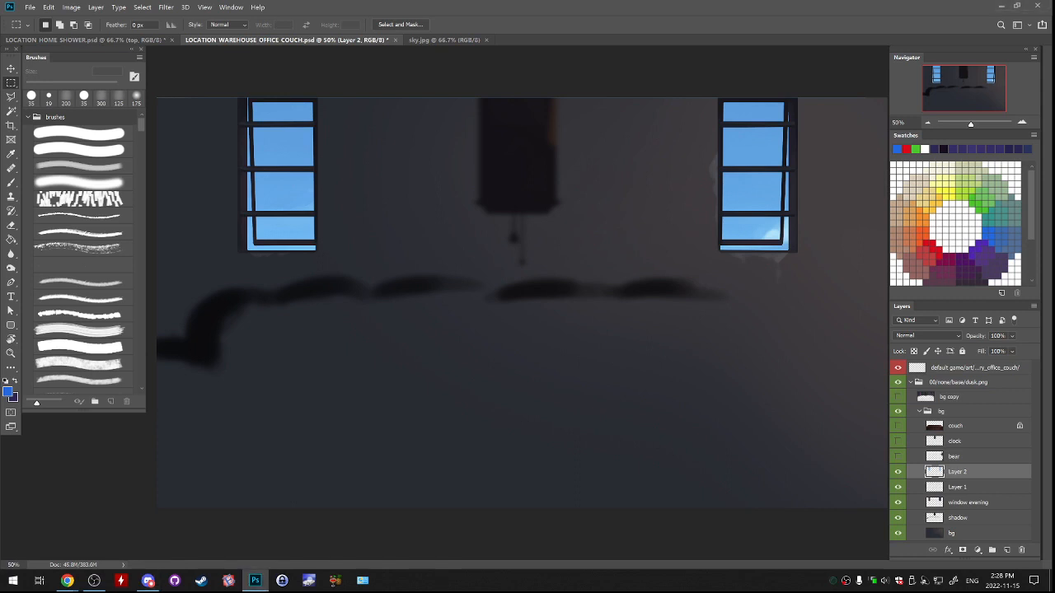
{"action": "left_click", "coordinate": [897, 473]}
{"action": "left_click", "coordinate": [898, 472]}
Copy the area around both windows from Layer 2 into a new layer, and delete Layer 2.
{"action": "left_click_drag", "start_coordinate": [864, 316], "coordinate": [198, 26]}
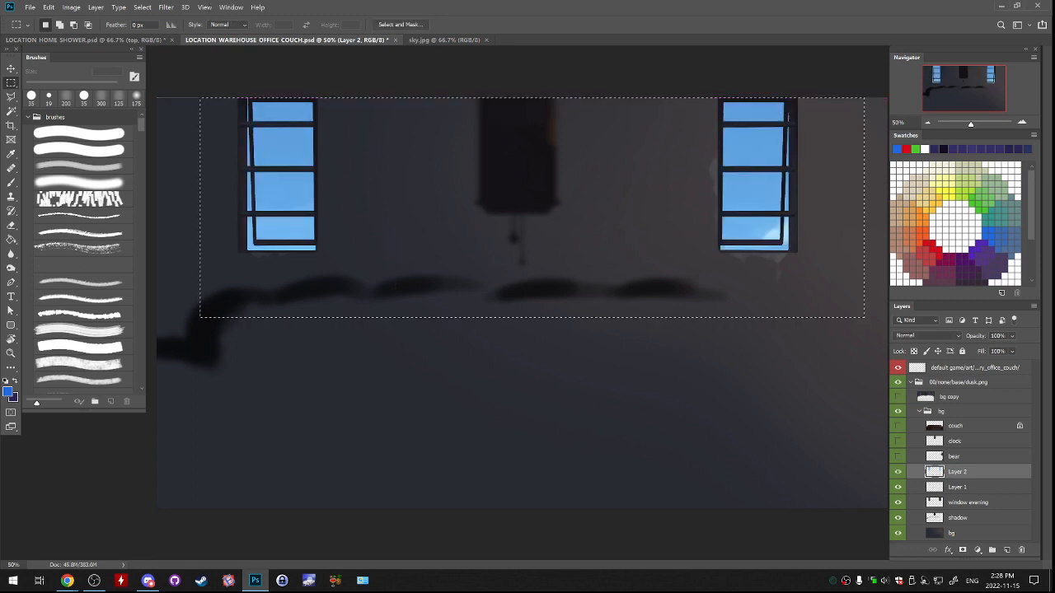
{"action": "key", "text": "ctrl+c"}
{"action": "key", "text": "ctrl+v"}
{"action": "left_click", "coordinate": [897, 487]}
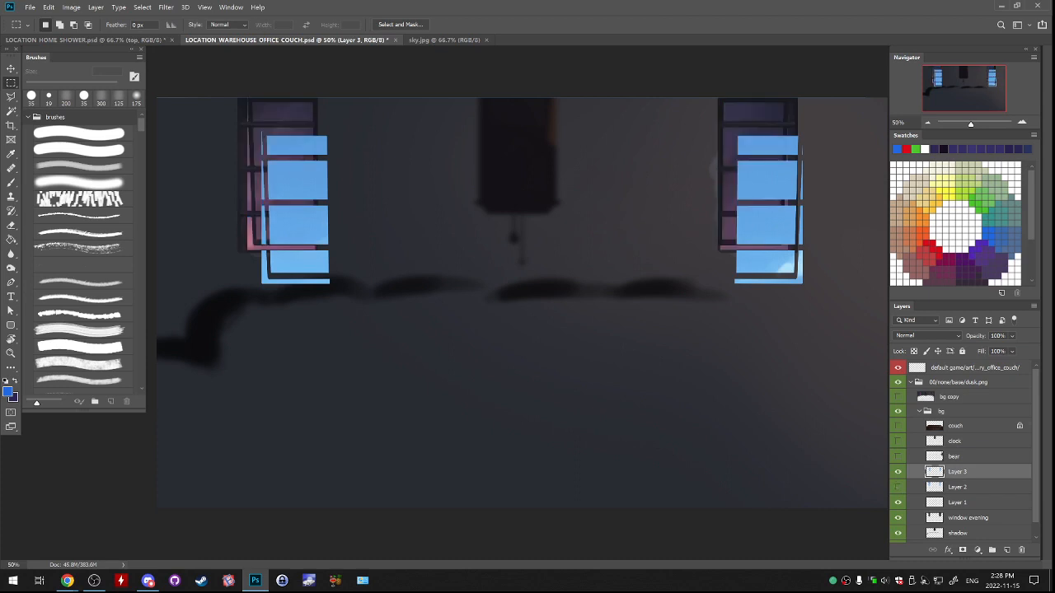
{"action": "left_click_drag", "start_coordinate": [960, 487], "coordinate": [1021, 549]}
{"action": "left_click", "coordinate": [956, 472]}
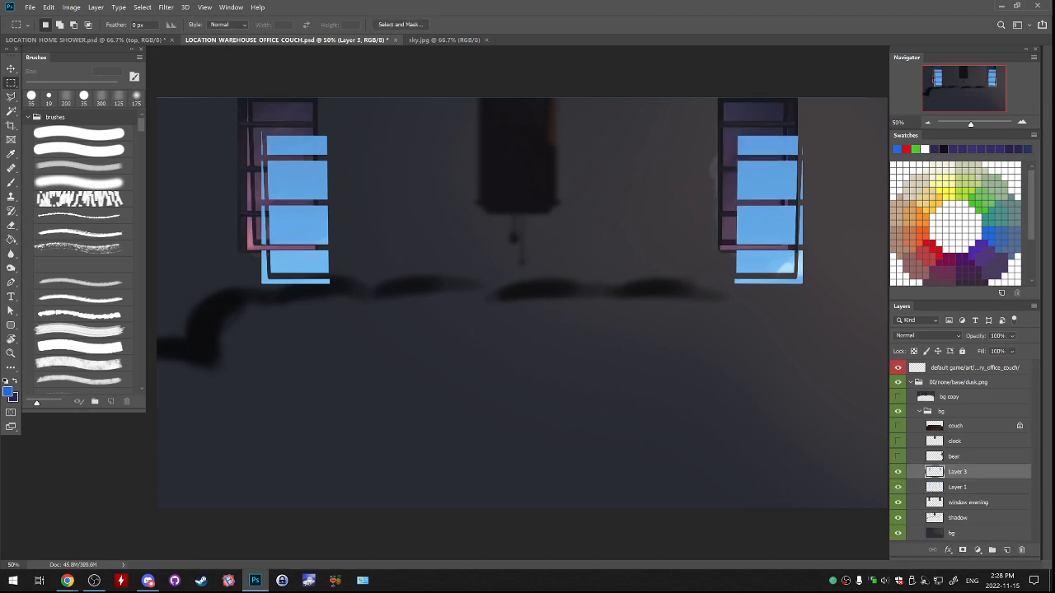
Move Layer 3's sky panes onto the windows and nudge them until they line up exactly with the frames.
{"action": "left_click_drag", "start_coordinate": [779, 251], "coordinate": [758, 216]}
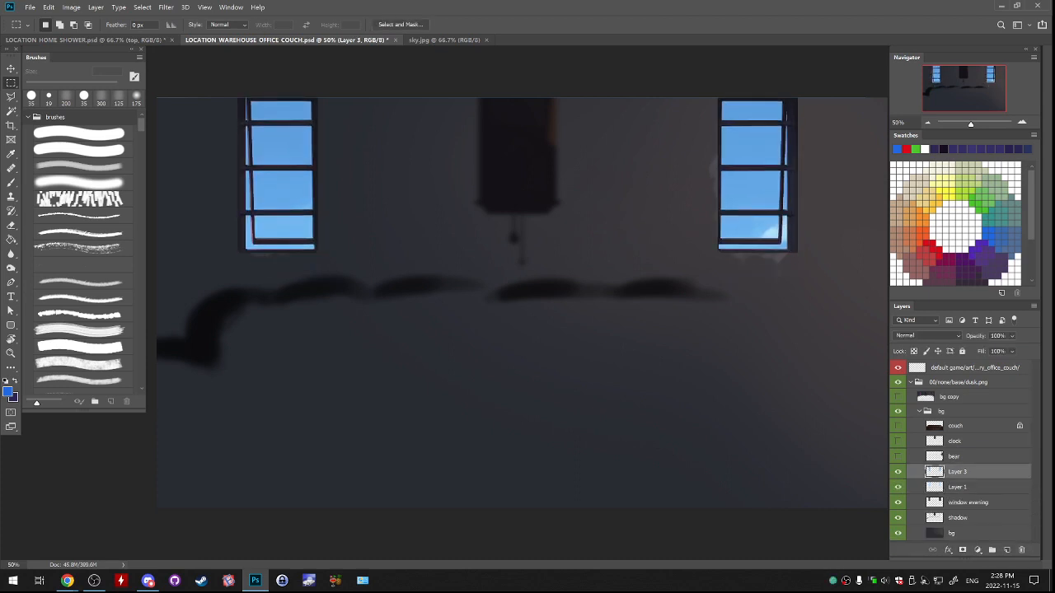
{"action": "double_click", "coordinate": [1021, 122]}
{"action": "left_click_drag", "start_coordinate": [960, 88], "coordinate": [986, 74]}
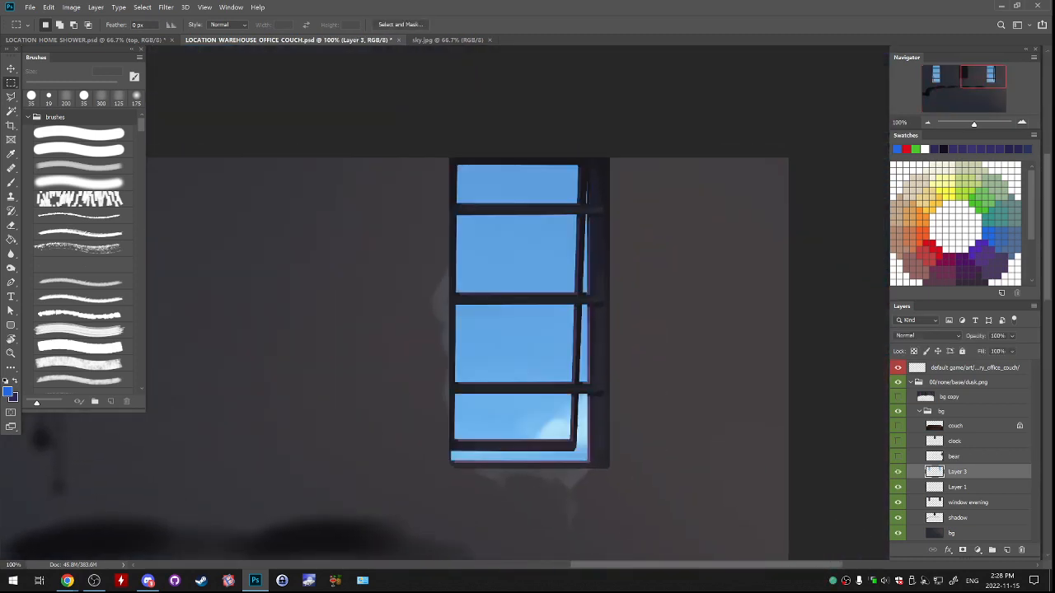
{"action": "key", "text": "v"}
{"action": "key", "text": "Right"}
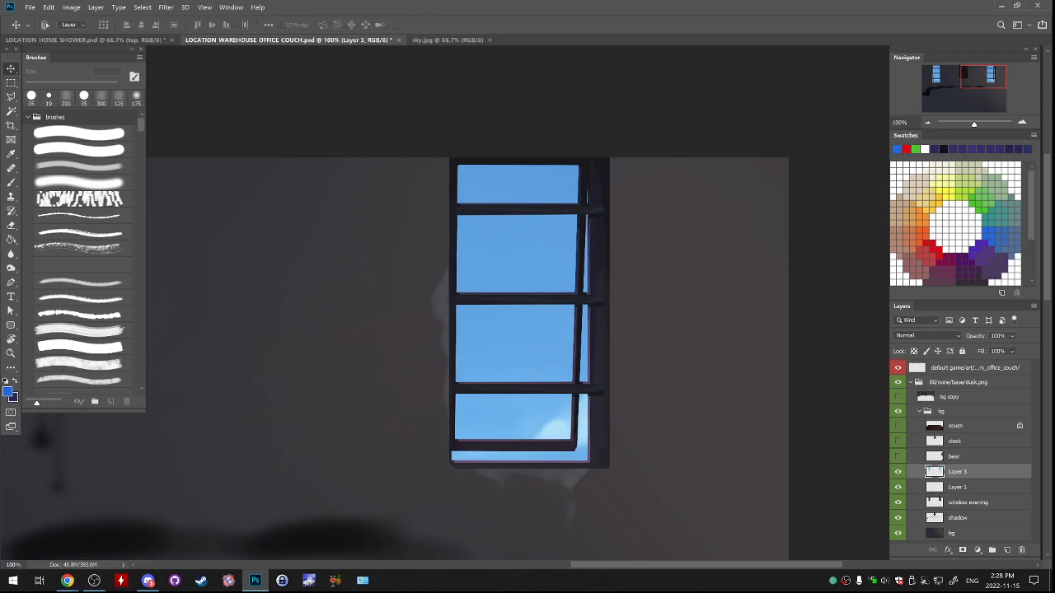
{"action": "key", "text": "Down"}
{"action": "key", "text": "Down"}
{"action": "key", "text": "Down"}
{"action": "key", "text": "Right"}
{"action": "key", "text": "Right"}
{"action": "key", "text": "Right"}
{"action": "key", "text": "Right"}
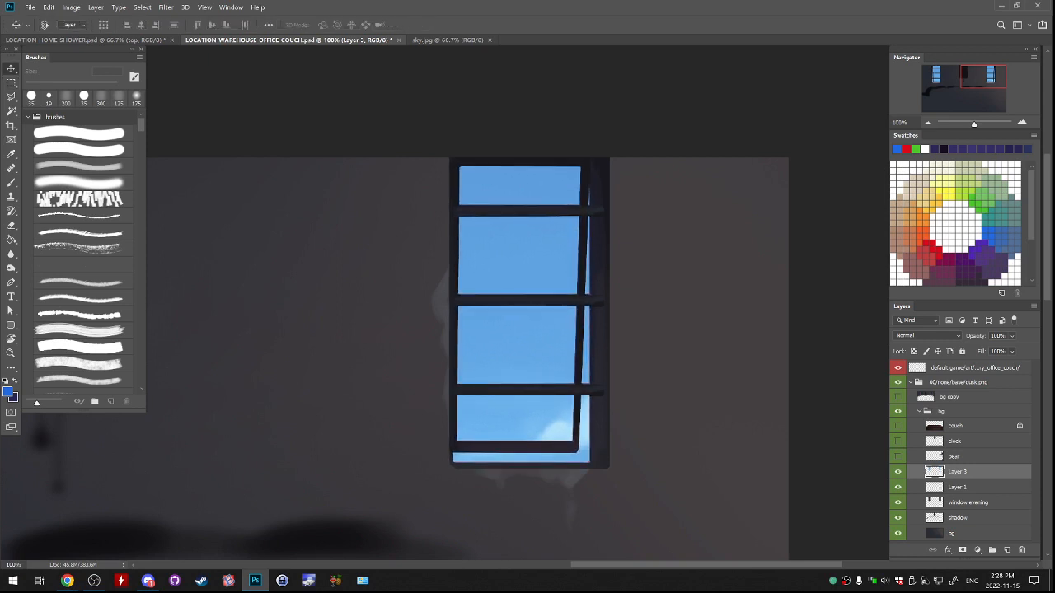
{"action": "key", "text": "Down"}
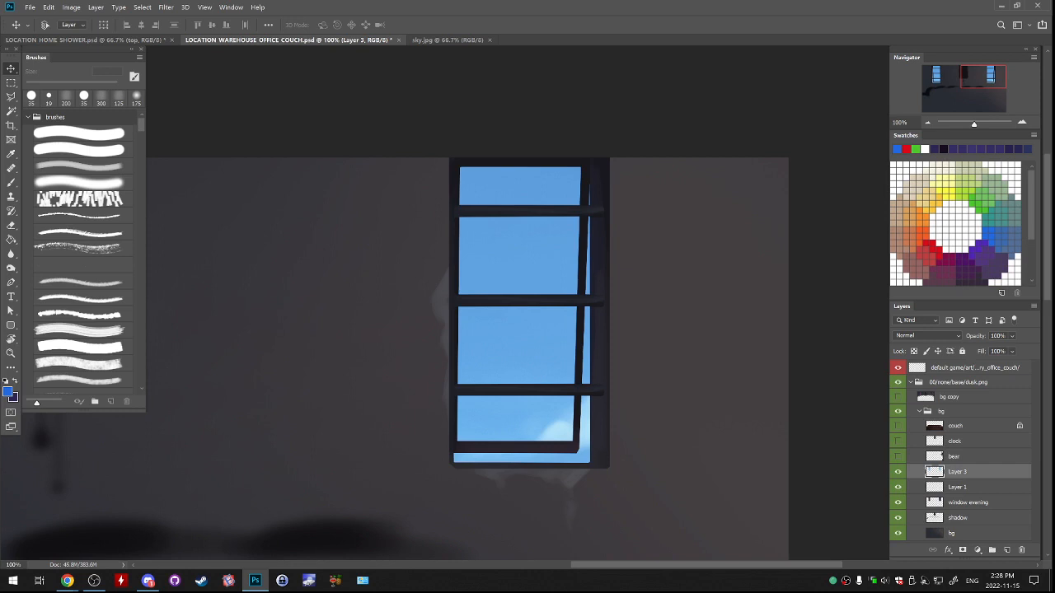
{"action": "key", "text": "ctrl+minus"}
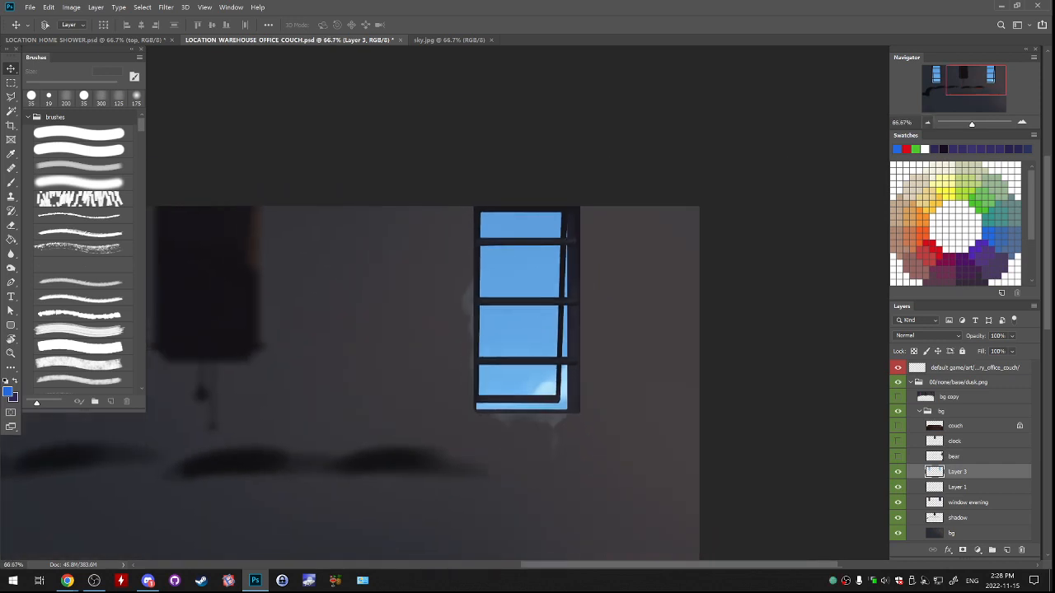
Try a blue diagonal brush stroke across the left window using the 200 px brush.
{"action": "key", "text": "ctrl+minus"}
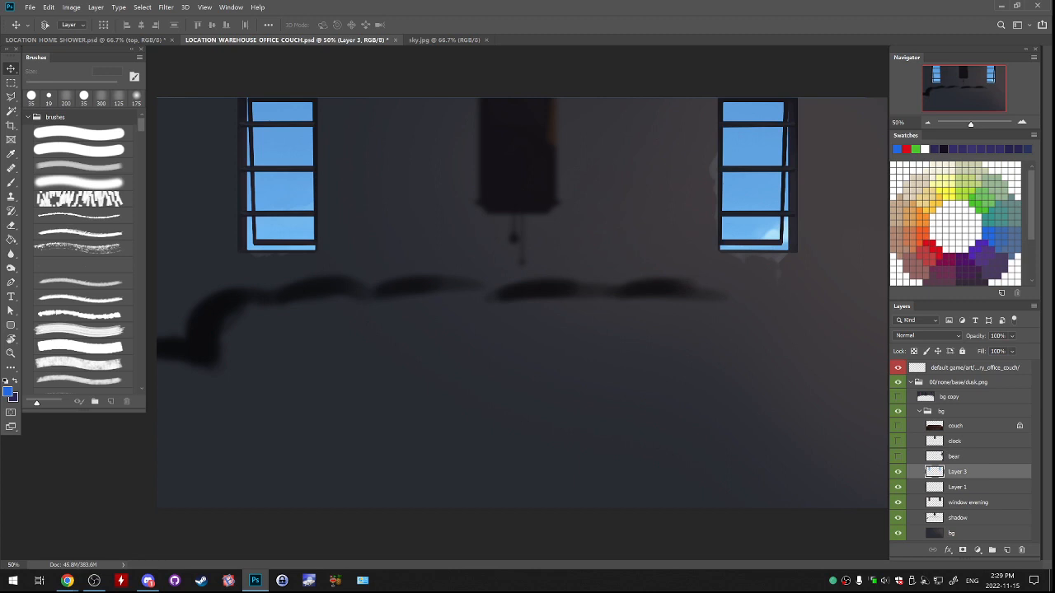
{"action": "key", "text": "e"}
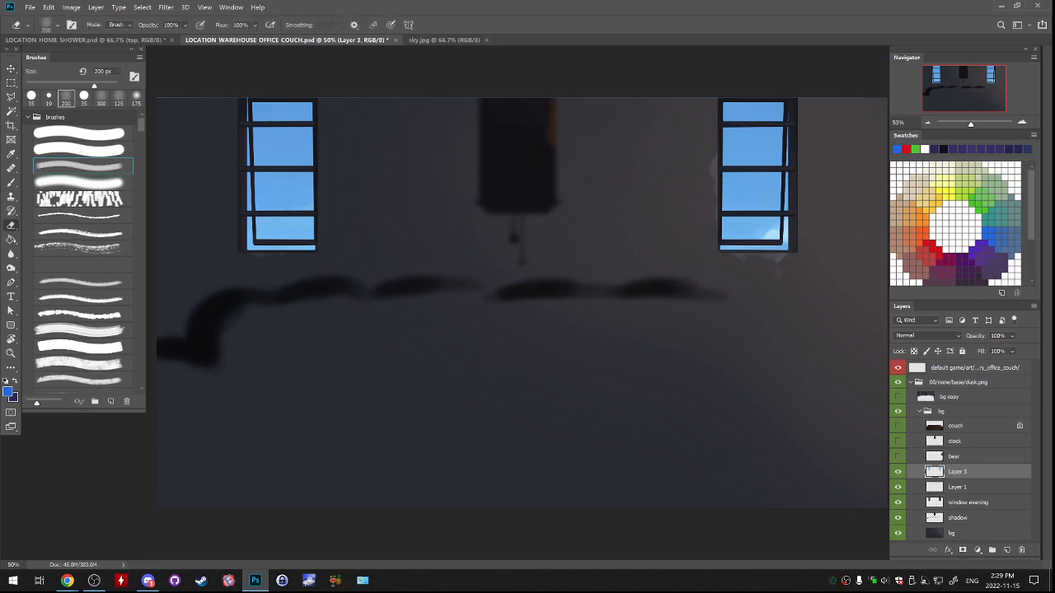
{"action": "key", "text": "b"}
{"action": "left_click", "coordinate": [81, 167]}
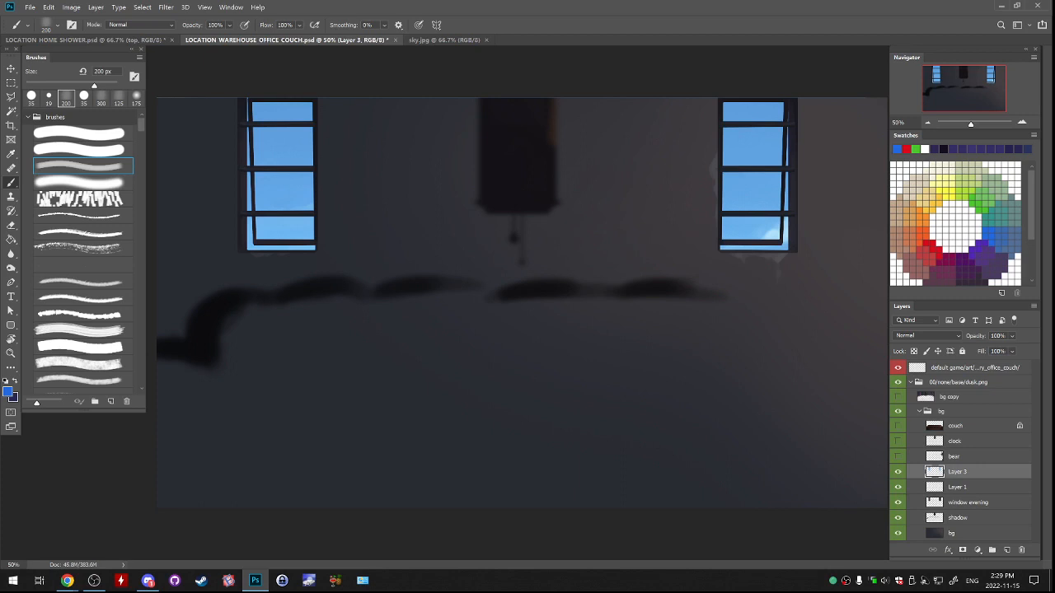
{"action": "left_click_drag", "start_coordinate": [285, 105], "coordinate": [230, 179]}
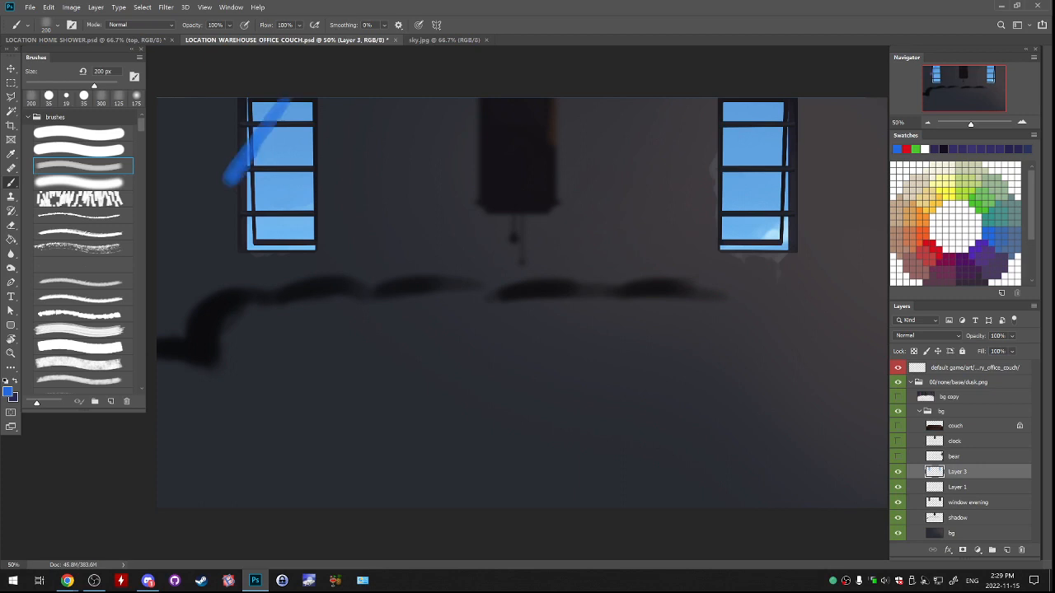
{"action": "key", "text": "ctrl+z"}
Delete Layer 1 and toggle Layer 3's visibility to compare the daytime panes with the evening windows.
{"action": "mouse_move", "coordinate": [897, 472]}
{"action": "left_mouse_down"}
{"action": "mouse_move", "coordinate": [897, 487]}
{"action": "mouse_move", "coordinate": [955, 487]}
{"action": "mouse_move", "coordinate": [959, 549]}
{"action": "mouse_move", "coordinate": [1021, 550]}
{"action": "left_mouse_up"}
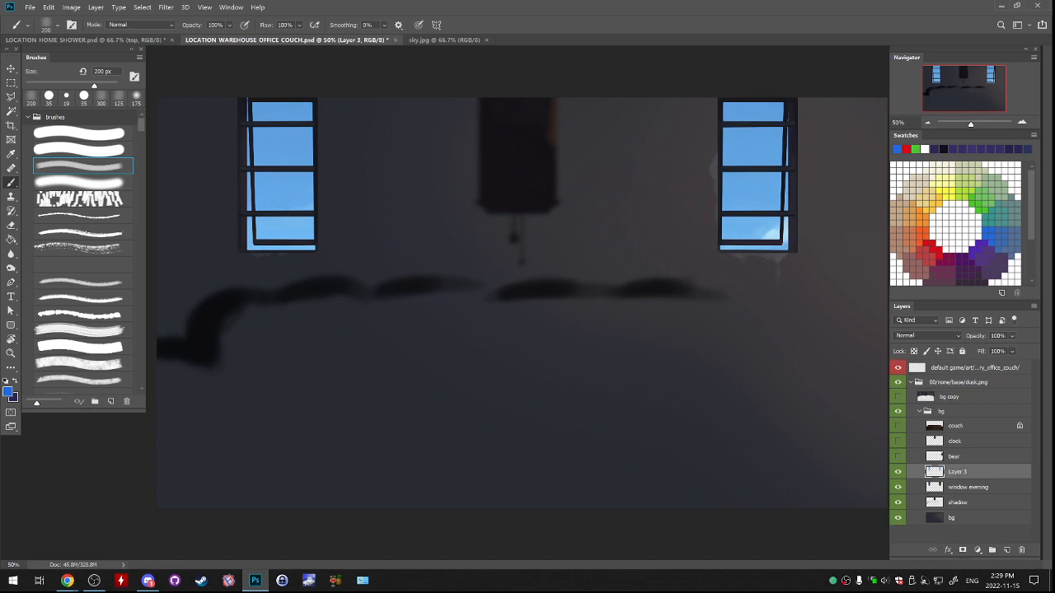
{"action": "left_click", "coordinate": [897, 472]}
{"action": "left_click", "coordinate": [897, 472]}
{"action": "left_click", "coordinate": [898, 473]}
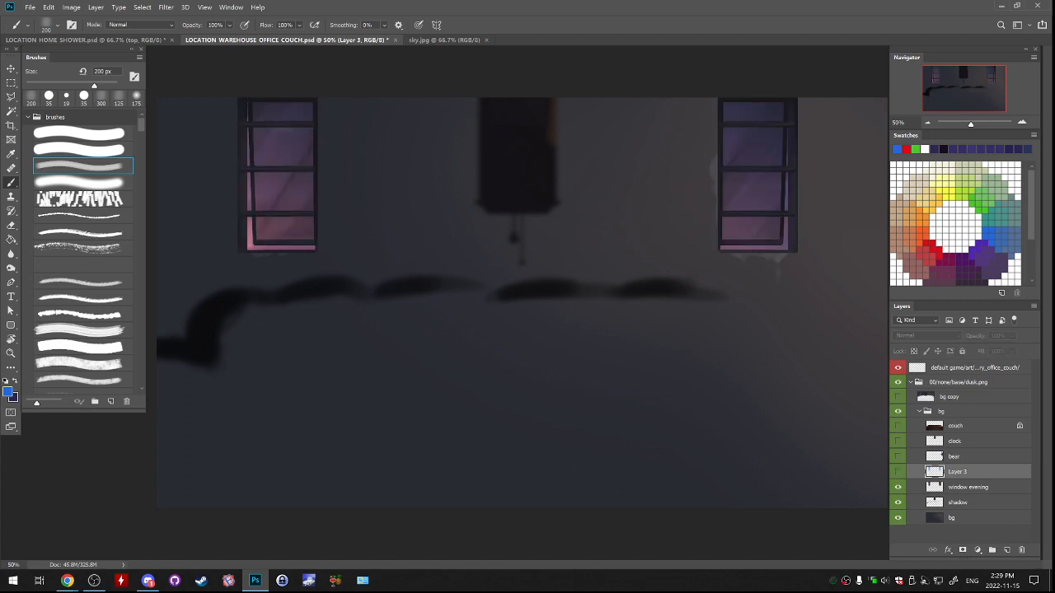
{"action": "left_click", "coordinate": [898, 471]}
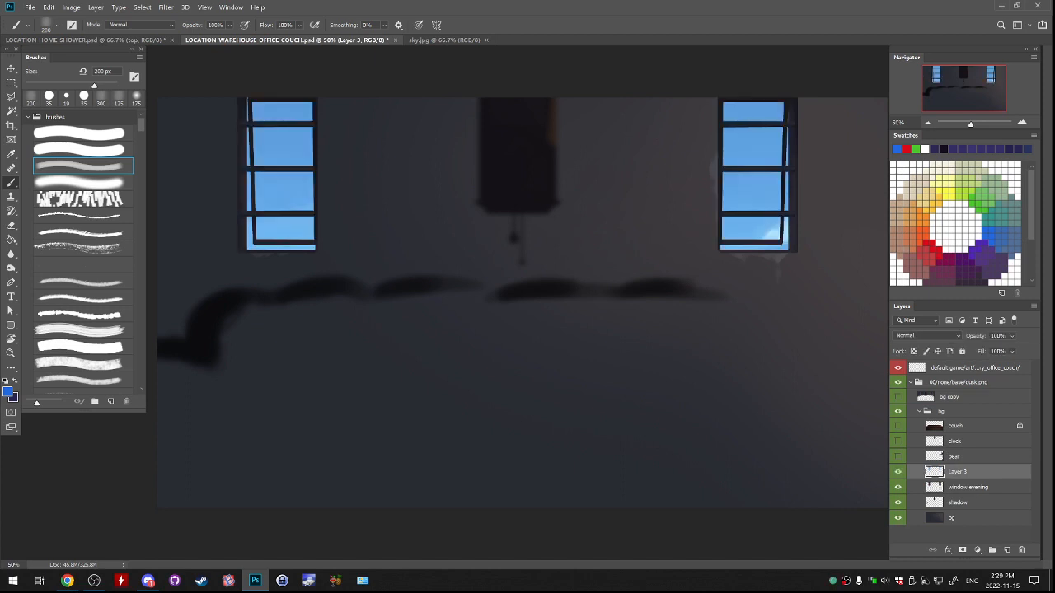
Switch to the Dodge tool with the Highlights range at 50% exposure and enlarge its brush to 500 px.
{"action": "left_click_drag", "start_coordinate": [306, 100], "coordinate": [220, 228]}
{"action": "key", "text": "ctrl+z"}
{"action": "left_click", "coordinate": [11, 268]}
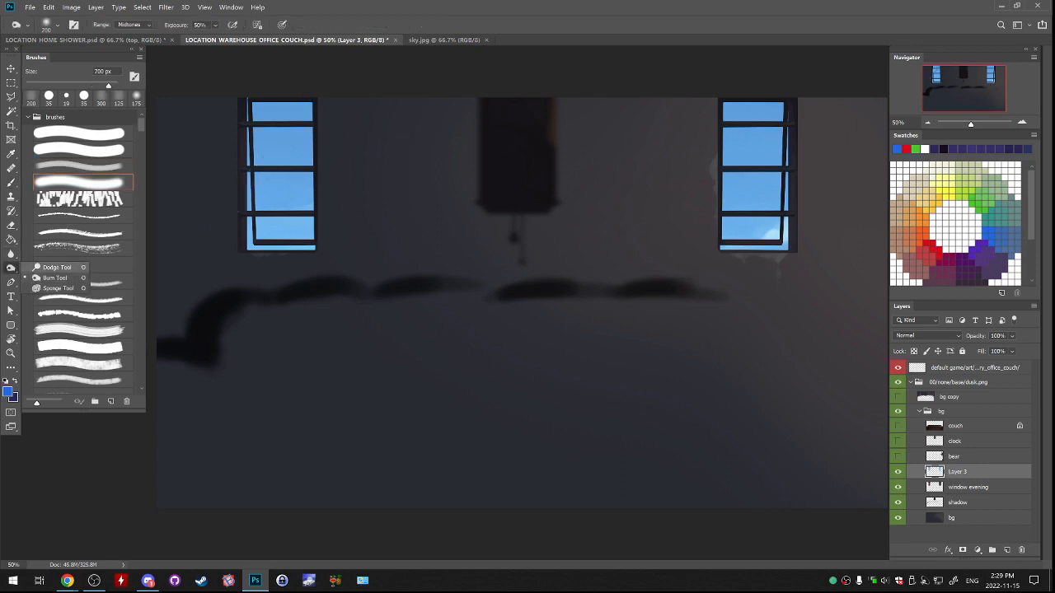
{"action": "left_click", "coordinate": [54, 277]}
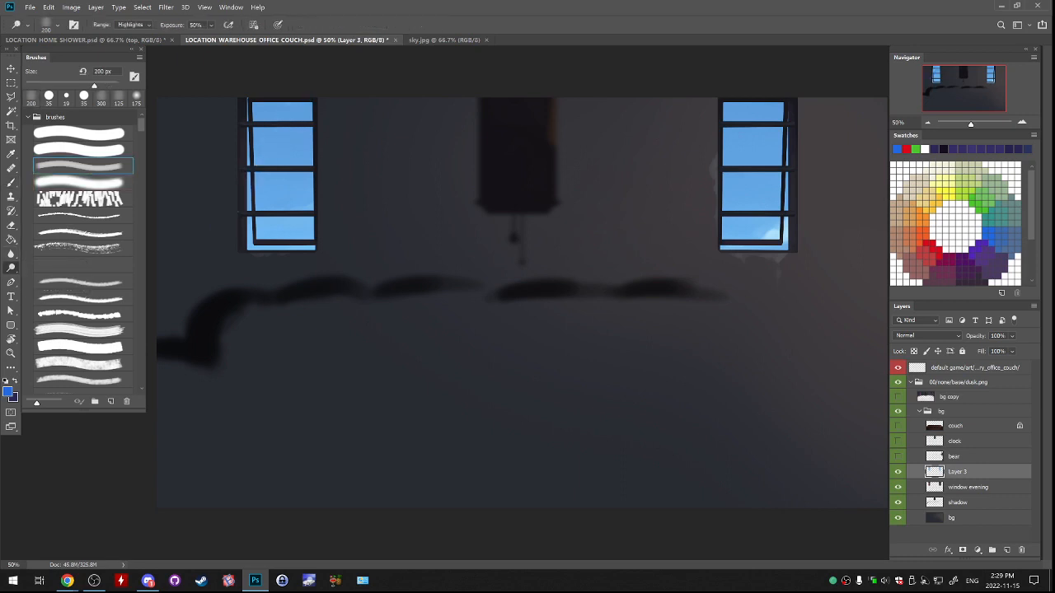
{"action": "key", "text": "]"}
{"action": "key", "text": "]"}
{"action": "key", "text": "]"}
Try a diagonal dodge streak across the upper panes of the left window.
{"action": "mouse_move", "coordinate": [305, 100]}
{"action": "left_mouse_down"}
{"action": "mouse_move", "coordinate": [245, 197]}
{"action": "mouse_move", "coordinate": [252, 177]}
{"action": "left_mouse_up"}
{"action": "key", "text": "ctrl+z"}
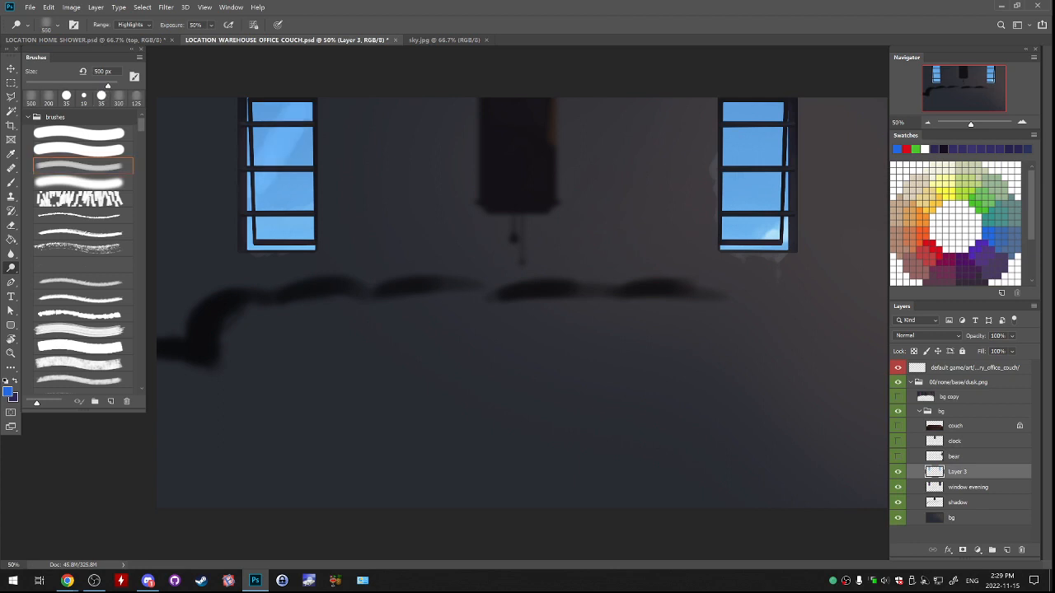
{"action": "key", "text": "ctrl+z"}
{"action": "left_click", "coordinate": [898, 473]}
{"action": "left_click", "coordinate": [897, 473]}
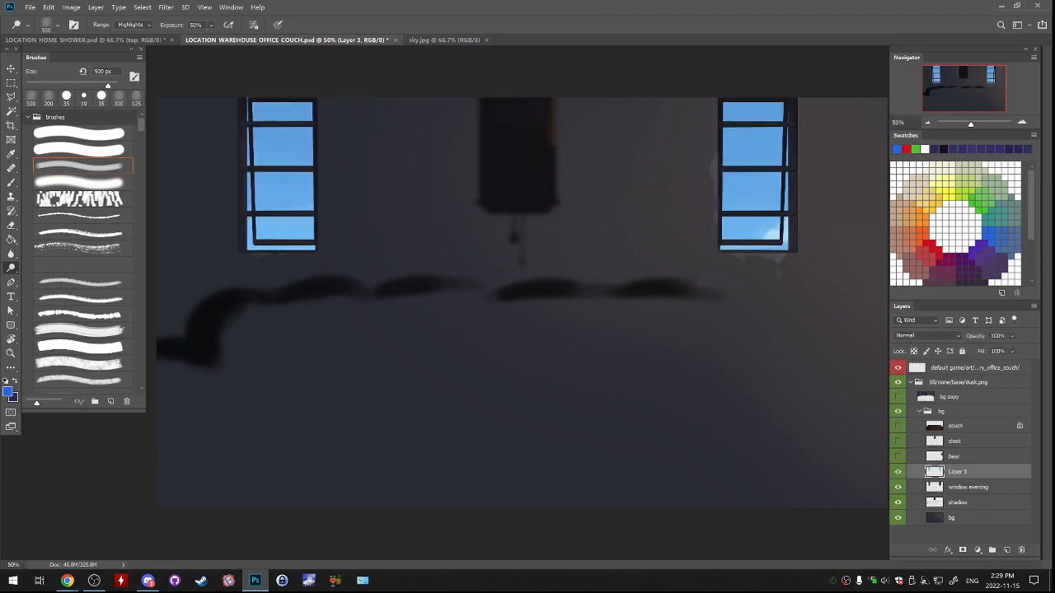
{"action": "key", "text": "ctrl+z"}
Dodge a diagonal glass reflection across the right window's lower panes and compare it with the evening version.
{"action": "left_click_drag", "start_coordinate": [783, 148], "coordinate": [732, 223]}
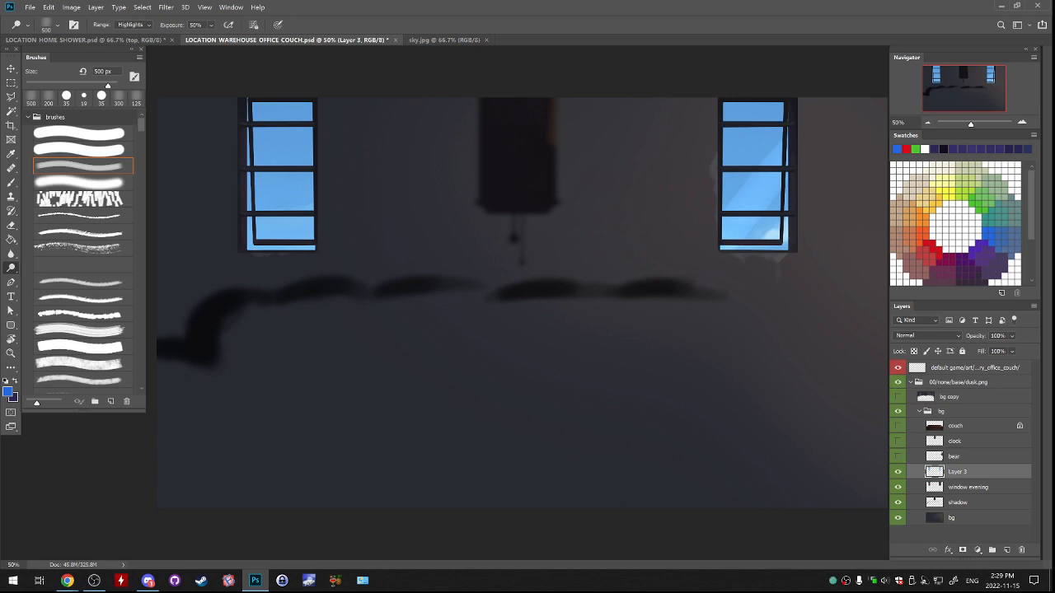
{"action": "key", "text": "alt+Tab"}
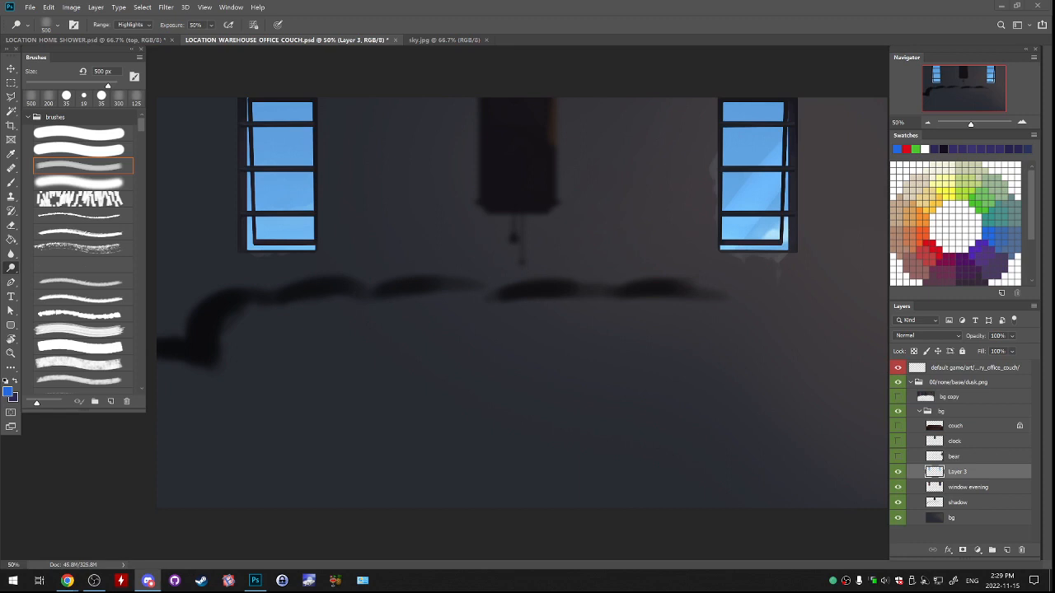
{"action": "key", "text": "alt+Tab"}
{"action": "key", "text": "alt+Tab"}
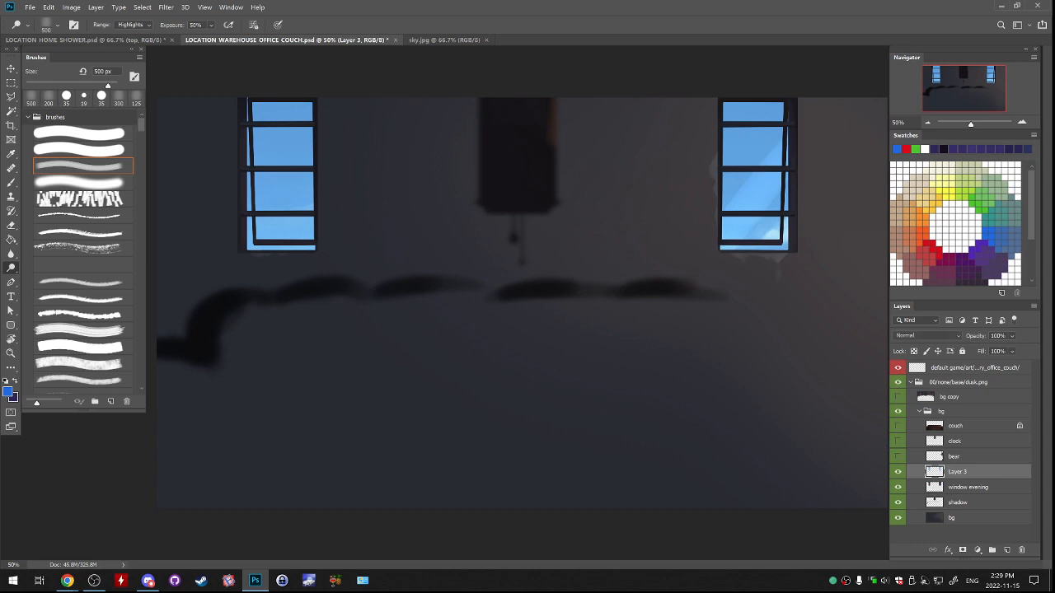
{"action": "key", "text": "ctrl+z"}
Dodge further diagonal reflection streaks up the right window's panes with the 500 px brush.
{"action": "key", "text": "ctrl+z"}
{"action": "left_click", "coordinate": [897, 472]}
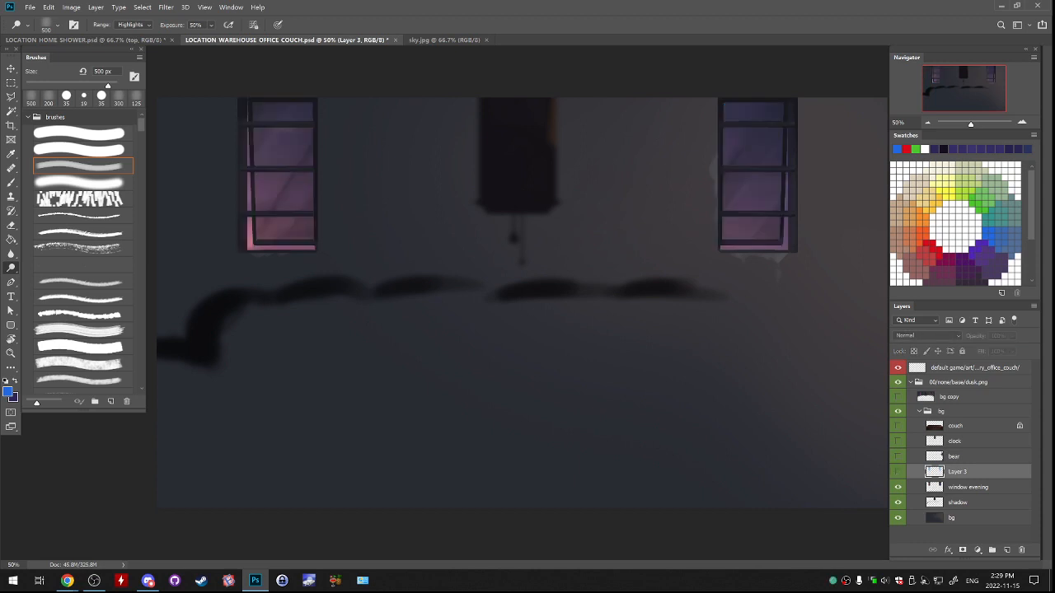
{"action": "left_click", "coordinate": [897, 472]}
{"action": "key", "text": "ctrl+z"}
{"action": "key", "text": "ctrl+z"}
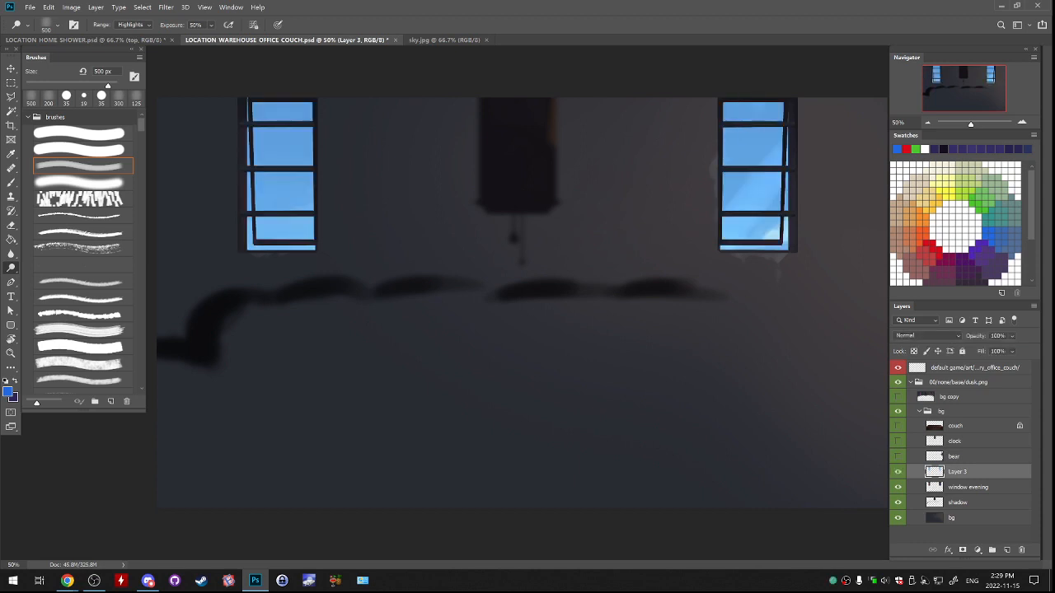
{"action": "key", "text": "ctrl+z"}
{"action": "key", "text": "ctrl+z"}
{"action": "key", "text": "ctrl+z"}
{"action": "key", "text": "ctrl+z"}
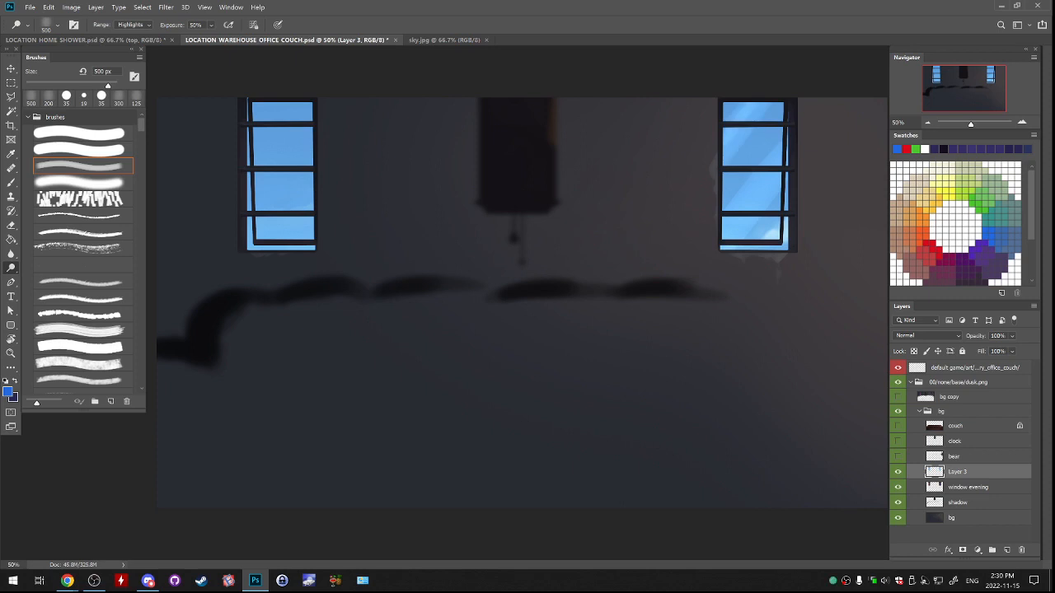
{"action": "key", "text": "ctrl+z"}
{"action": "key", "text": "ctrl+z"}
{"action": "key", "text": "ctrl+z"}
{"action": "key", "text": "ctrl+z"}
Refine the right window's reflections with dodge strokes at brush sizes of 900 px and 125 px.
{"action": "key", "text": "bracketright"}
{"action": "key", "text": "bracketright"}
{"action": "key", "text": "bracketright"}
{"action": "key", "text": "bracketright"}
{"action": "key", "text": "ctrl+z"}
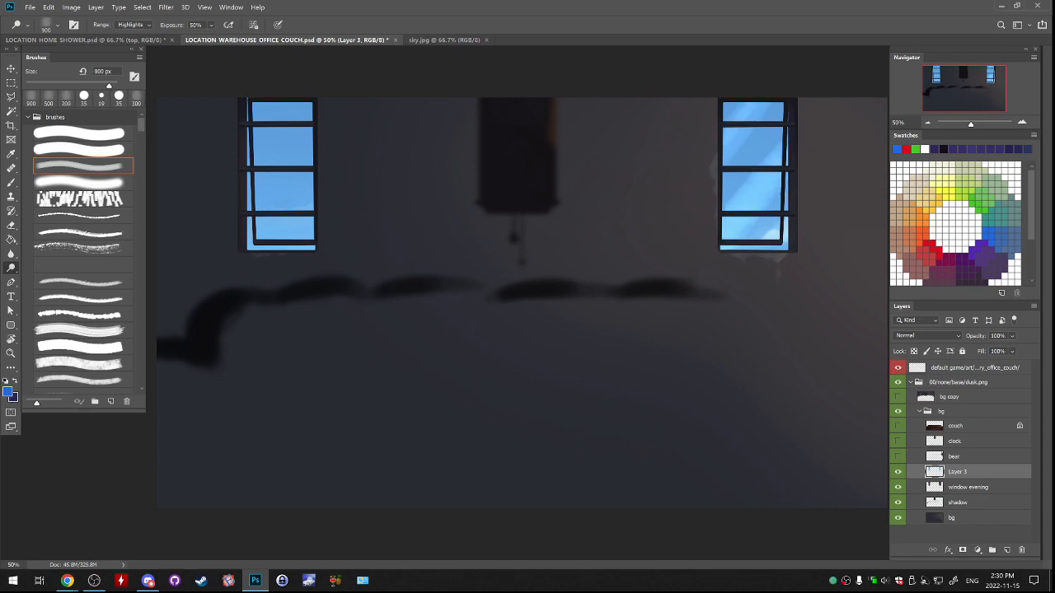
{"action": "key", "text": "ctrl+z"}
{"action": "key", "text": "ctrl+z"}
{"action": "left_click_drag", "start_coordinate": [771, 232], "coordinate": [753, 228]}
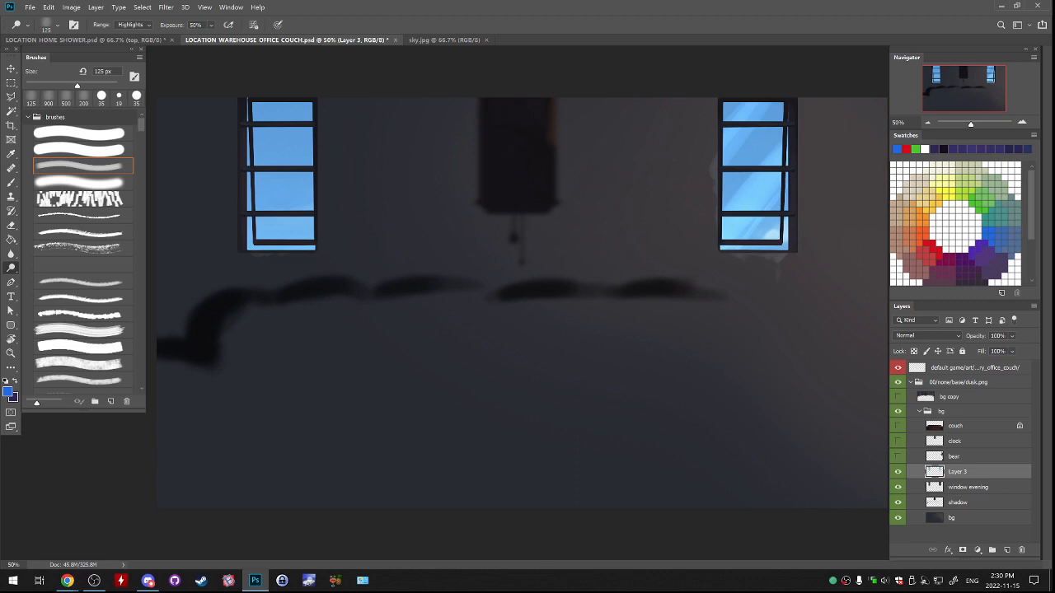
{"action": "key", "text": "ctrl+z"}
{"action": "key", "text": "ctrl+z"}
Toggle Layer 3's visibility repeatedly to compare the right window's reflections with those in the evening window.
{"action": "key", "text": "bracketright"}
{"action": "key", "text": "bracketright"}
{"action": "key", "text": "bracketright"}
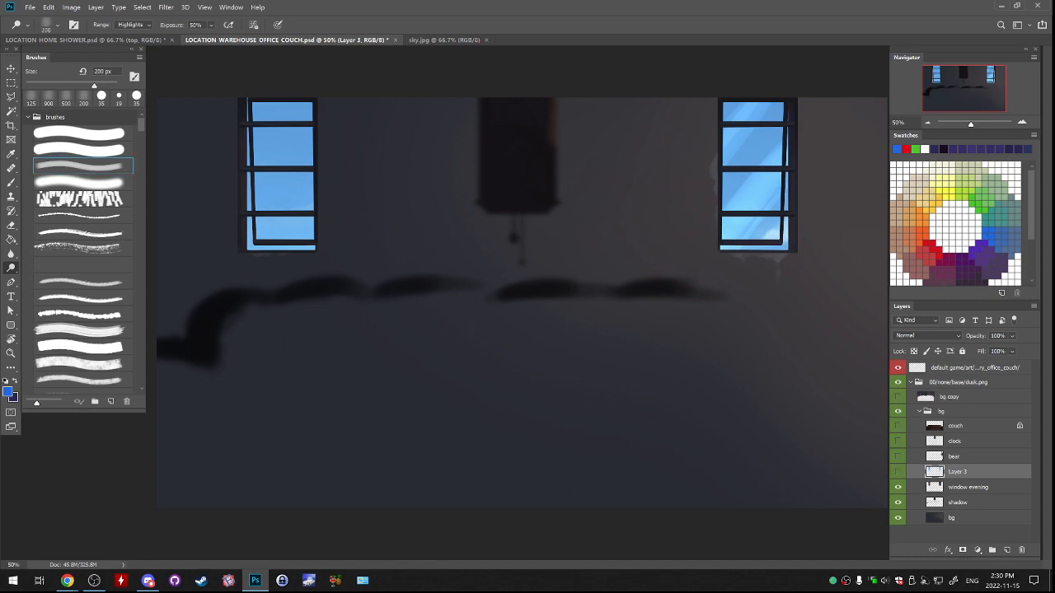
{"action": "left_click", "coordinate": [897, 472]}
{"action": "left_click", "coordinate": [897, 472]}
{"action": "left_click", "coordinate": [897, 472]}
{"action": "key", "text": "bracketright"}
{"action": "key", "text": "bracketright"}
{"action": "left_click", "coordinate": [897, 472]}
{"action": "left_click", "coordinate": [897, 472]}
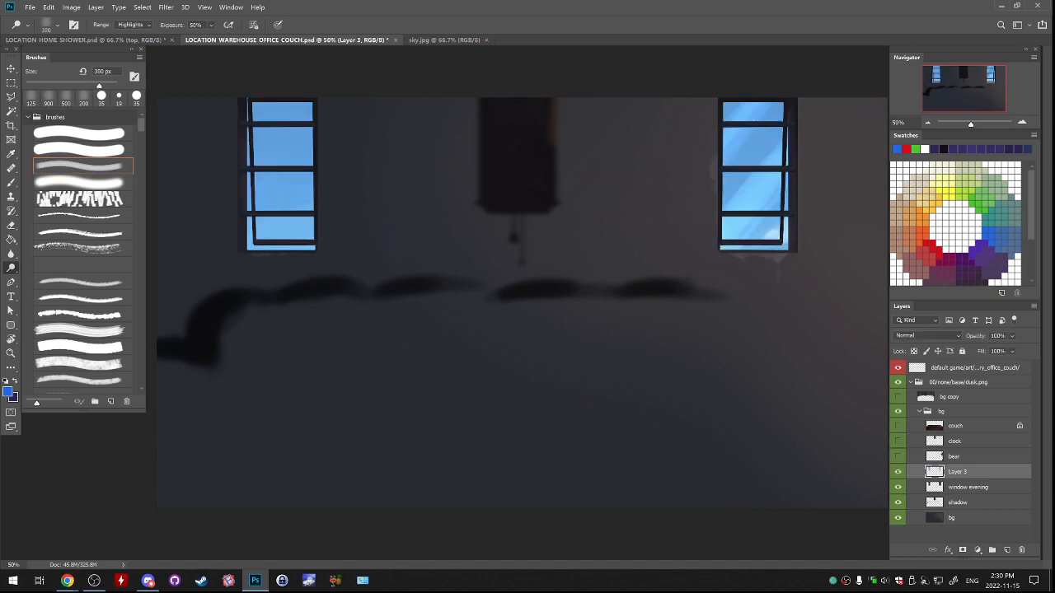
{"action": "left_click", "coordinate": [898, 472]}
{"action": "left_click", "coordinate": [898, 472]}
{"action": "left_click", "coordinate": [898, 472]}
{"action": "left_click", "coordinate": [897, 472]}
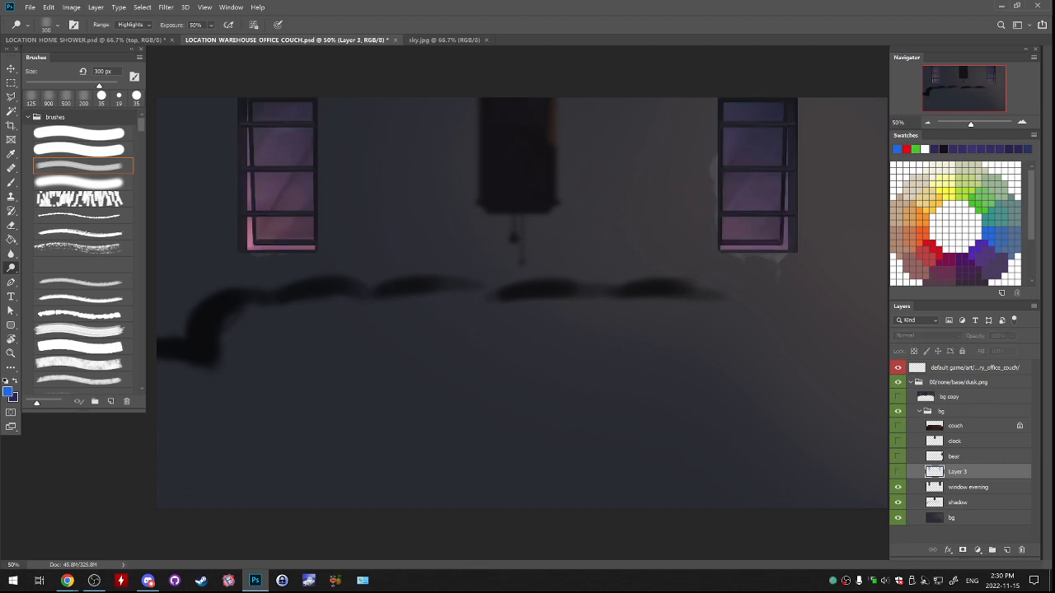
{"action": "key", "text": "bracketright"}
{"action": "key", "text": "bracketright"}
{"action": "left_click", "coordinate": [897, 472]}
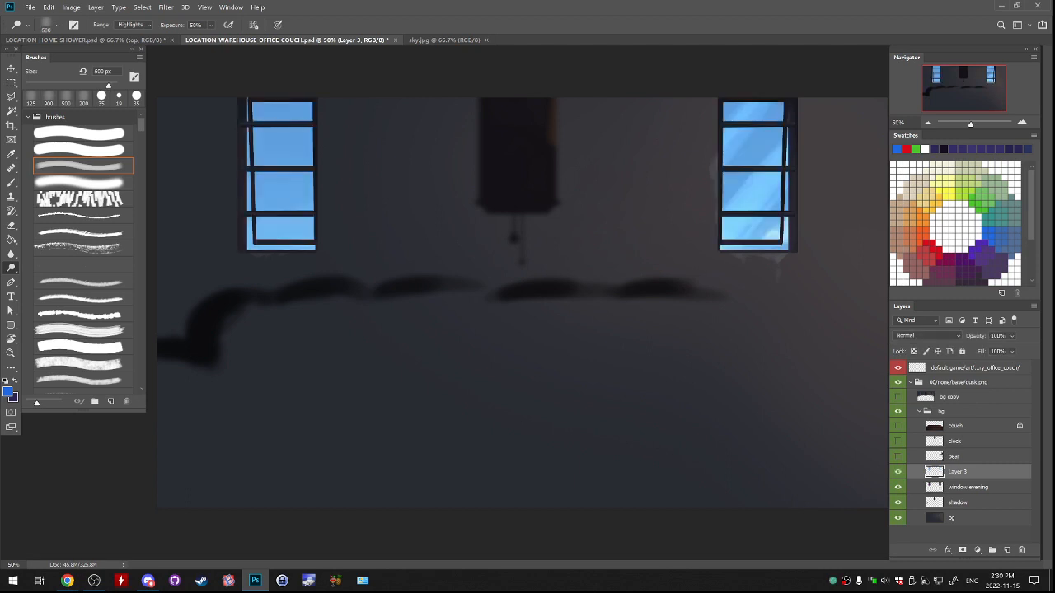
Try a 600 px diagonal dodge streak across the lower panes of the left window.
{"action": "key", "text": "bracketleft"}
{"action": "key", "text": "bracketleft"}
{"action": "key", "text": "bracketleft"}
{"action": "key", "text": "bracketleft"}
{"action": "key", "text": "bracketleft"}
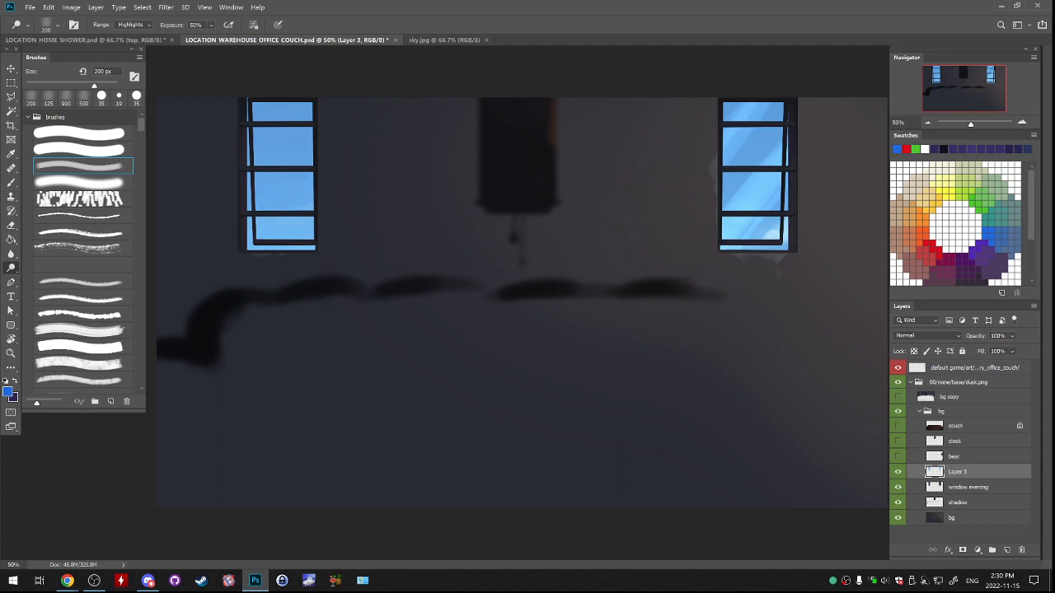
{"action": "key", "text": "bracketright"}
{"action": "key", "text": "bracketright"}
{"action": "key", "text": "bracketright"}
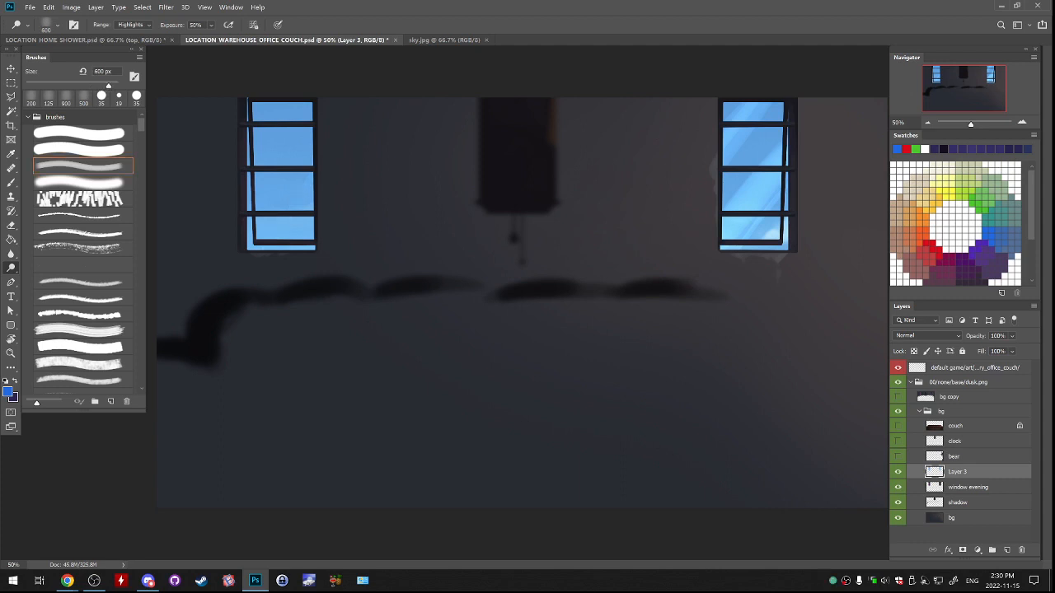
{"action": "left_click_drag", "start_coordinate": [299, 177], "coordinate": [282, 230]}
{"action": "key", "text": "ctrl+z"}
Dodge diagonal reflections across the left window's lower panes with brush sizes of 300 px and 500 px.
{"action": "key", "text": "bracketleft"}
{"action": "key", "text": "bracketleft"}
{"action": "key", "text": "bracketleft"}
{"action": "left_click_drag", "start_coordinate": [300, 177], "coordinate": [274, 230]}
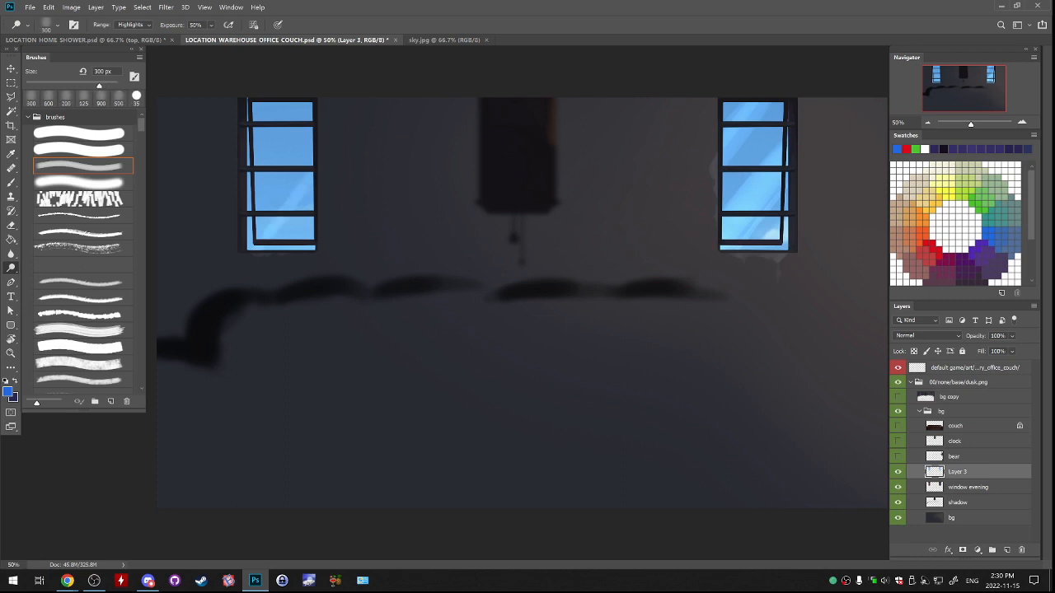
{"action": "key", "text": "ctrl+z"}
{"action": "left_click_drag", "start_coordinate": [300, 177], "coordinate": [273, 231]}
{"action": "key", "text": "ctrl+z"}
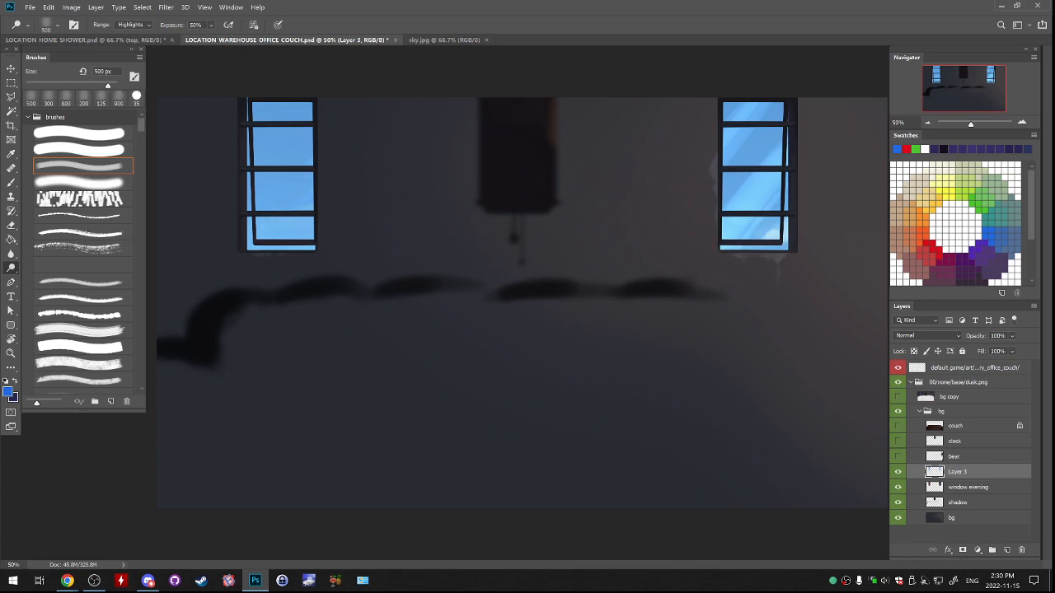
{"action": "key", "text": "ctrl+shift+z"}
{"action": "left_click_drag", "start_coordinate": [301, 137], "coordinate": [268, 198]}
{"action": "key", "text": "ctrl+z"}
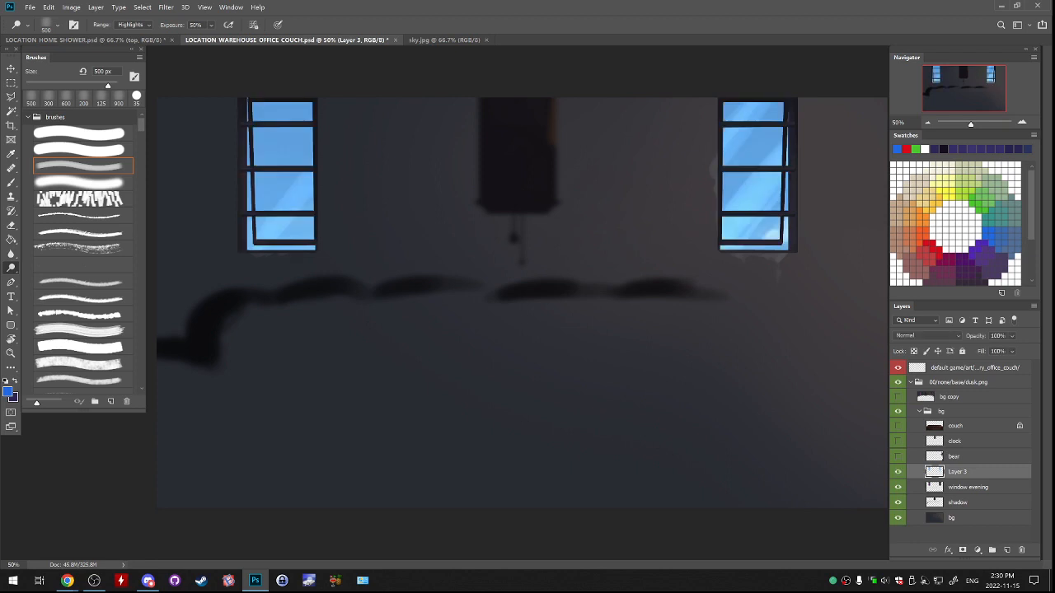
Dodge diagonal reflections across the left window's upper panes with a 900 px brush, matching the evening window's streaks.
{"action": "left_click", "coordinate": [898, 472]}
{"action": "left_click", "coordinate": [897, 472]}
{"action": "left_click", "coordinate": [268, 160]}
{"action": "key", "text": "ctrl+z"}
{"action": "left_click", "coordinate": [268, 155]}
{"action": "left_click", "coordinate": [279, 144]}
{"action": "key", "text": "ctrl+z"}
{"action": "left_click", "coordinate": [275, 167]}
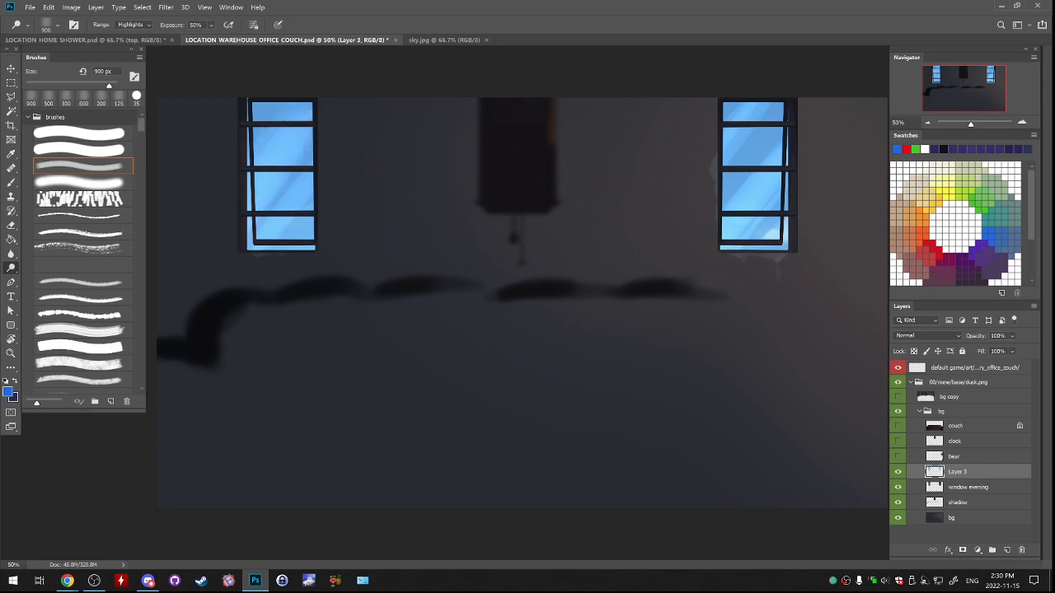
{"action": "key", "text": "ctrl+z"}
{"action": "left_click", "coordinate": [279, 158]}
Compare the left window with and without the last dodge streak, and check Layer 3 against the evening windows.
{"action": "left_click", "coordinate": [897, 472]}
{"action": "left_click", "coordinate": [897, 472]}
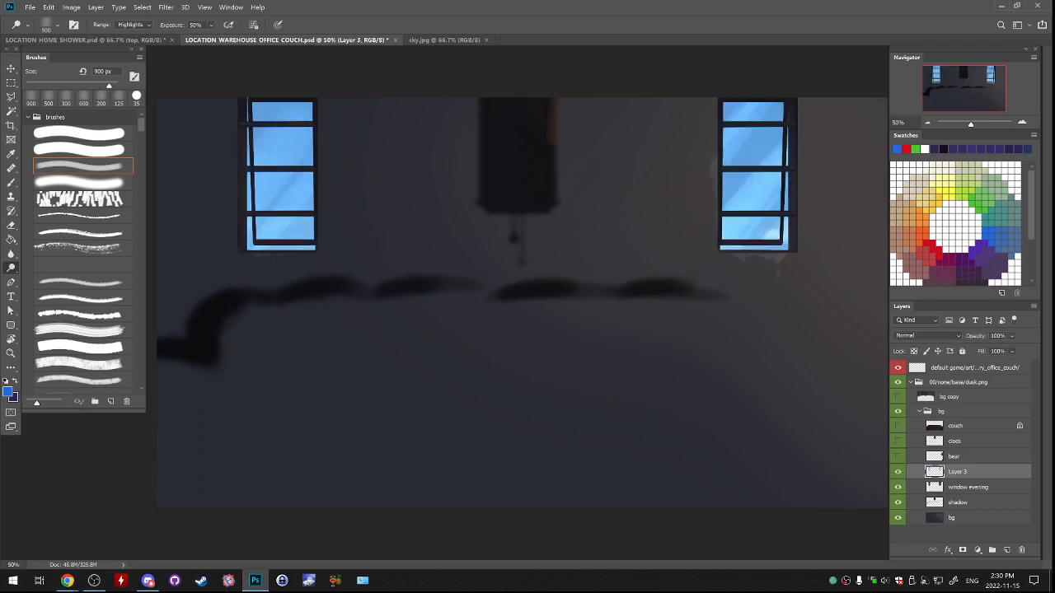
{"action": "key", "text": "ctrl+shift+z"}
{"action": "key", "text": "ctrl+z"}
{"action": "key", "text": "ctrl+shift+z"}
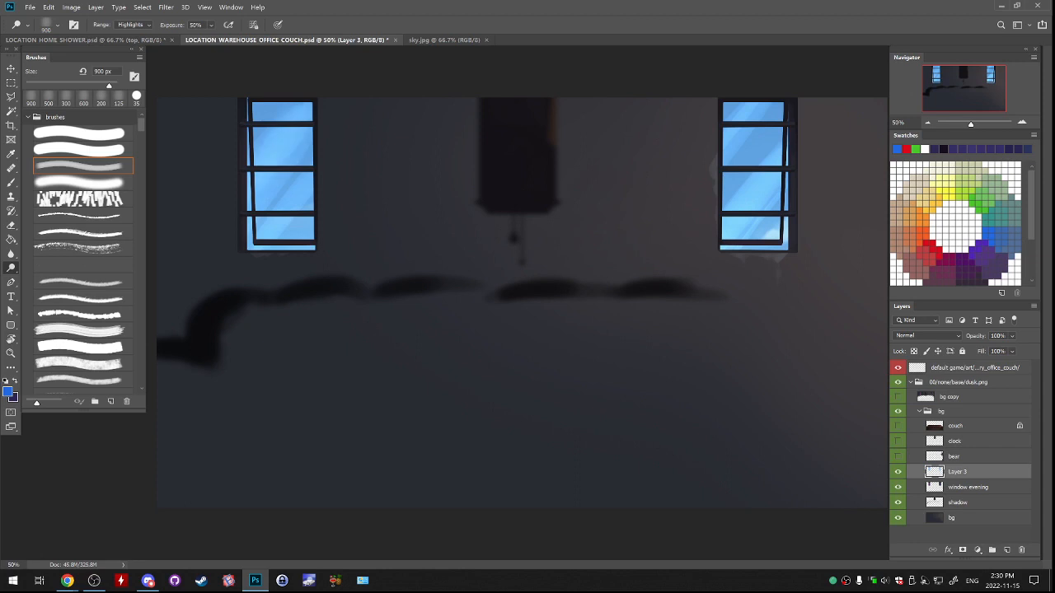
{"action": "key", "text": "ctrl+z"}
{"action": "key", "text": "ctrl+shift+z"}
{"action": "left_click", "coordinate": [897, 473]}
{"action": "left_click", "coordinate": [897, 472]}
{"action": "left_click", "coordinate": [897, 472]}
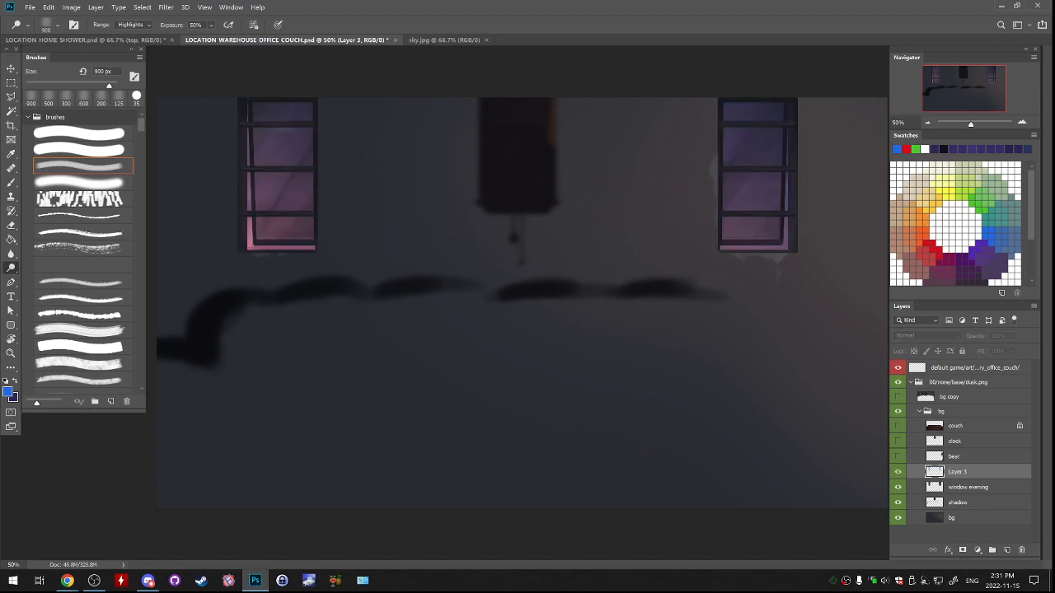
{"action": "left_click", "coordinate": [897, 472]}
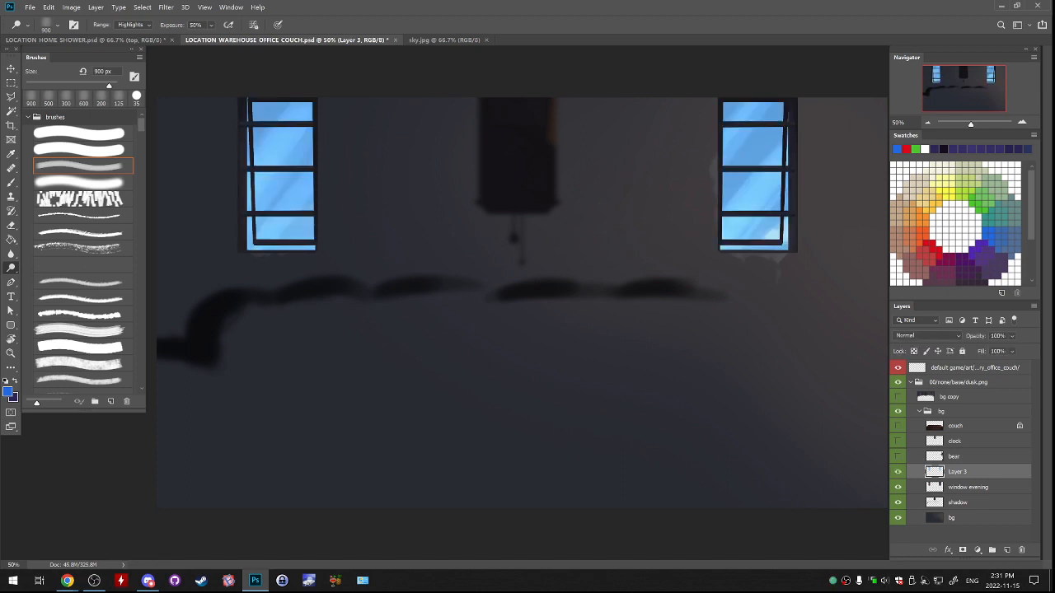
Lock Layer 3's transparent pixels and sample the light sky blue from the right window for the Brush tool.
{"action": "key", "text": "slash"}
{"action": "key", "text": "b"}
{"action": "left_click", "coordinate": [769, 224], "text": "alt"}
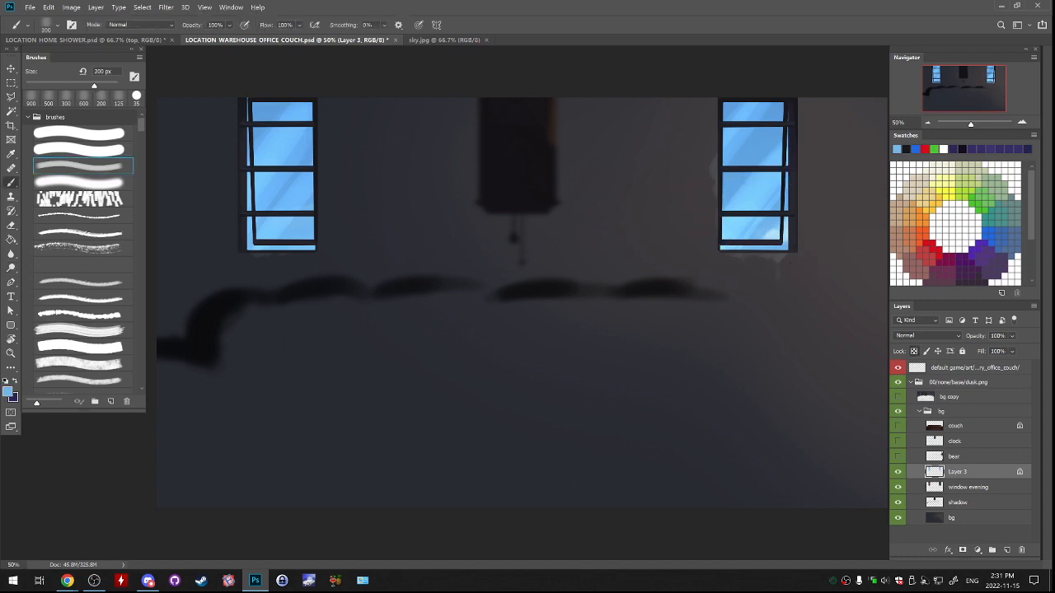
Choose the soft round brush preset and enlarge it to 100 px for painting on the window panes.
{"action": "key", "text": "period"}
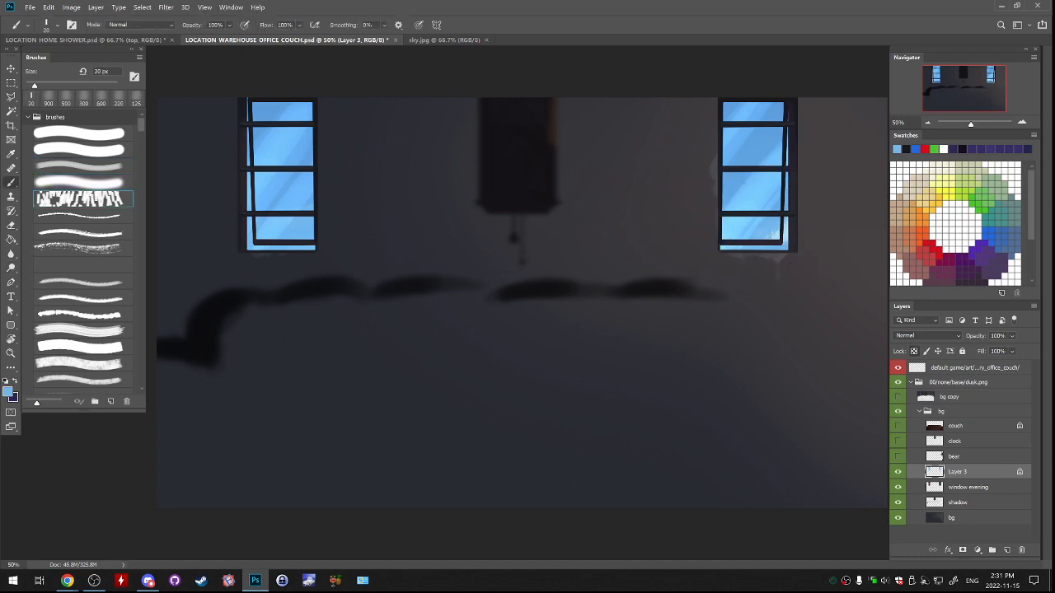
{"action": "key", "text": "comma"}
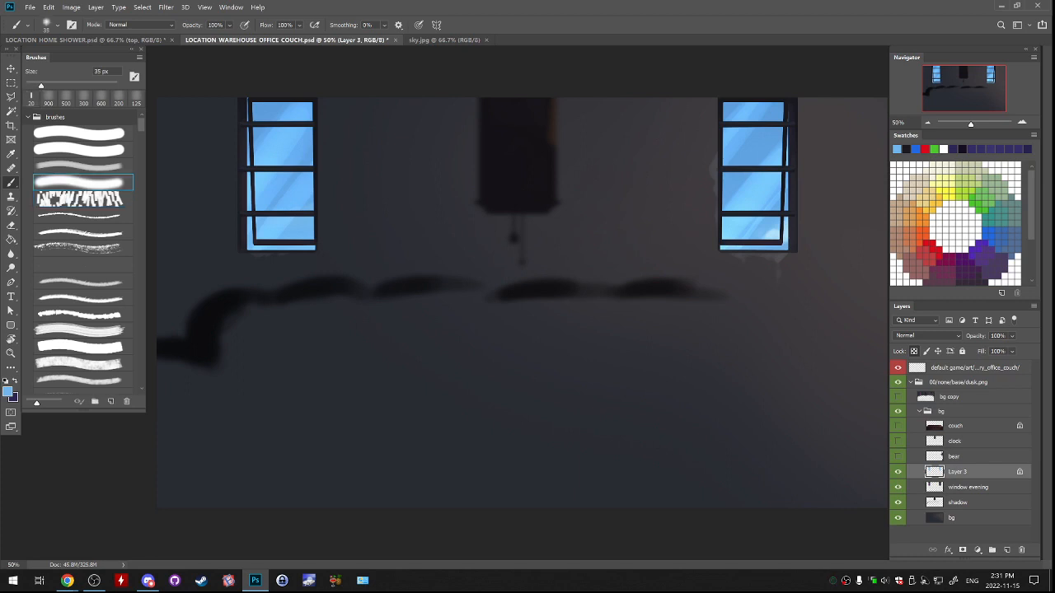
{"action": "key", "text": "bracketright"}
{"action": "key", "text": "bracketright"}
{"action": "key", "text": "bracketright"}
{"action": "key", "text": "bracketright"}
{"action": "key", "text": "bracketright"}
{"action": "key", "text": "bracketright"}
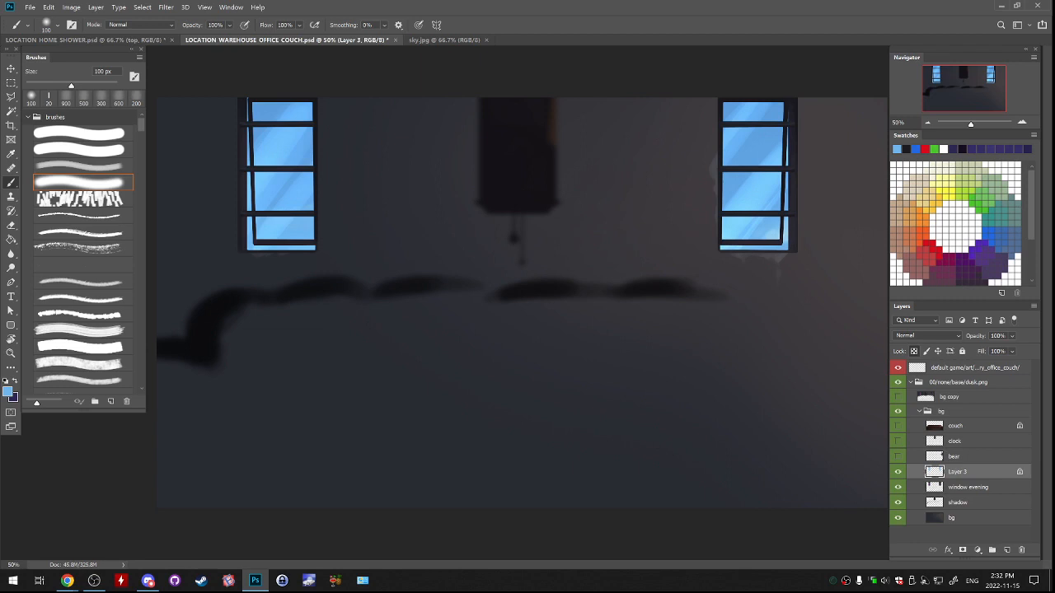
{"action": "key", "text": "ctrl+plus"}
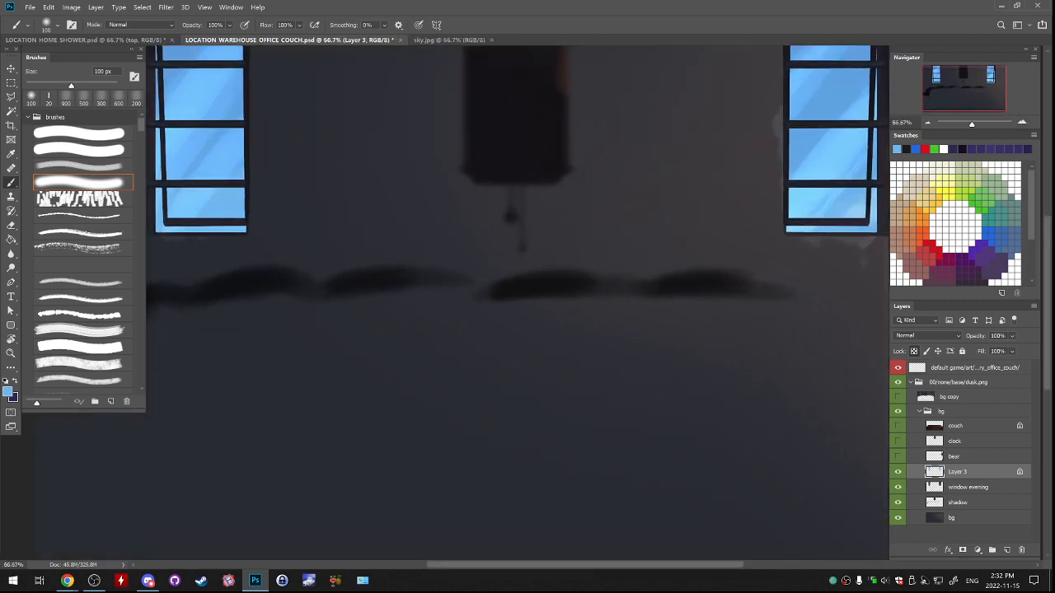
{"action": "left_click_drag", "start_coordinate": [487, 264], "coordinate": [557, 364]}
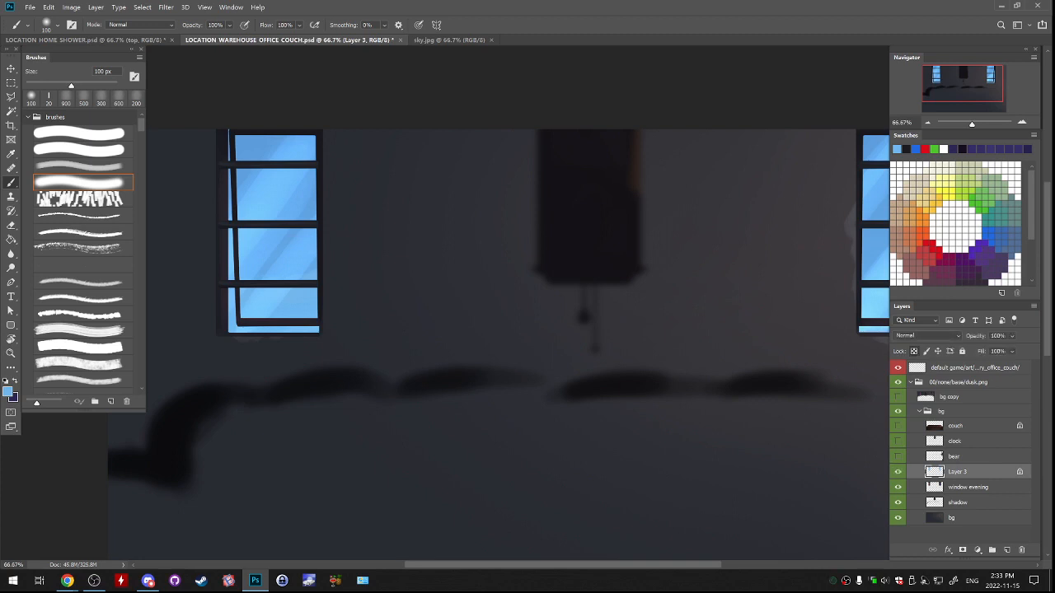
Inspect the right and left windows up close, comparing them with Layer 3 hidden and shown.
{"action": "key", "text": "ctrl+plus"}
{"action": "key", "text": "ctrl+plus"}
{"action": "left_click_drag", "start_coordinate": [808, 230], "coordinate": [145, 379]}
{"action": "key", "text": "ctrl+minus"}
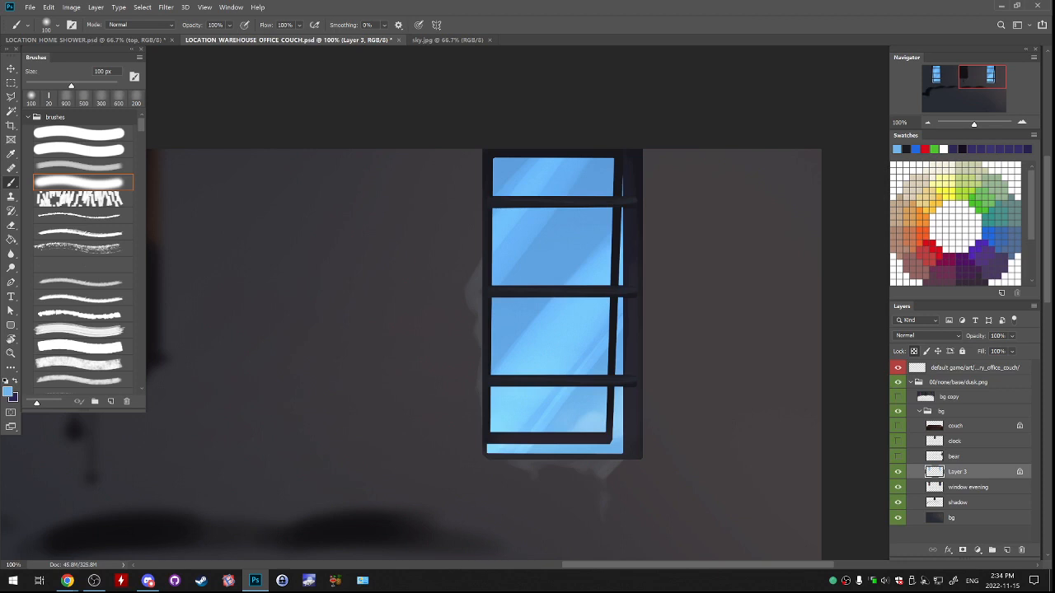
{"action": "left_click", "coordinate": [898, 473]}
{"action": "left_click_drag", "start_coordinate": [74, 445], "coordinate": [887, 372]}
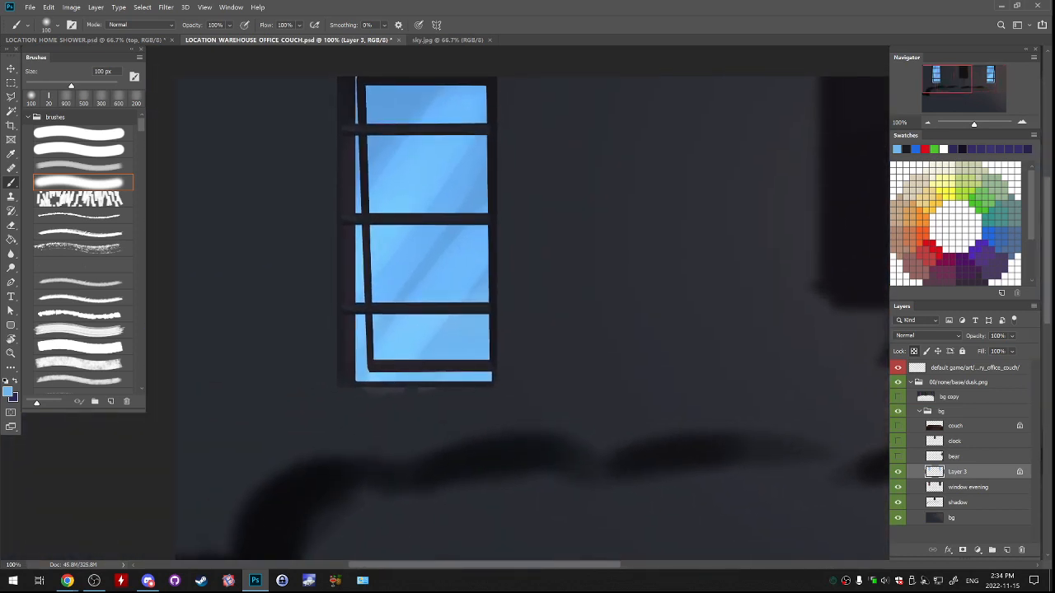
{"action": "left_click", "coordinate": [897, 472]}
{"action": "left_click", "coordinate": [898, 472]}
Switch to File Explorer and look through the saga-assets-raw repository down to its game/art folder.
{"action": "key", "text": "super+e"}
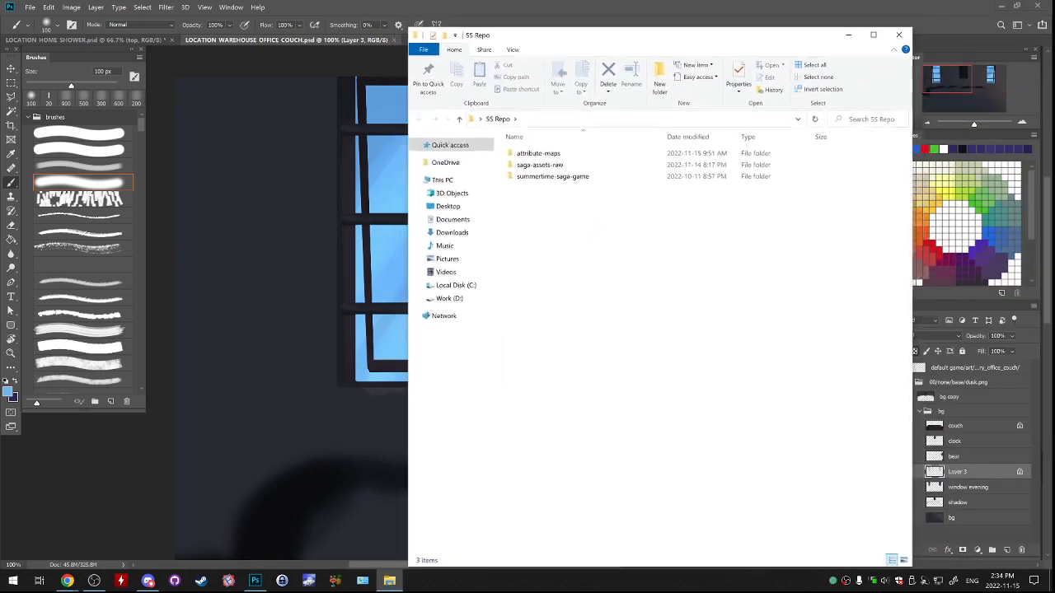
{"action": "double_click", "coordinate": [533, 165]}
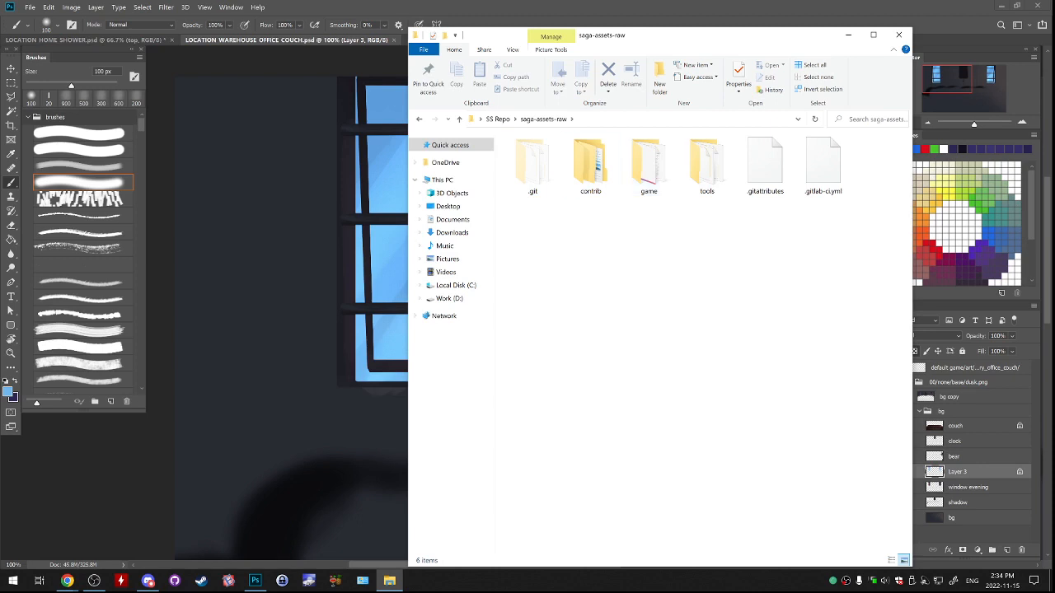
{"action": "key", "text": "alt+Left"}
{"action": "double_click", "coordinate": [577, 165]}
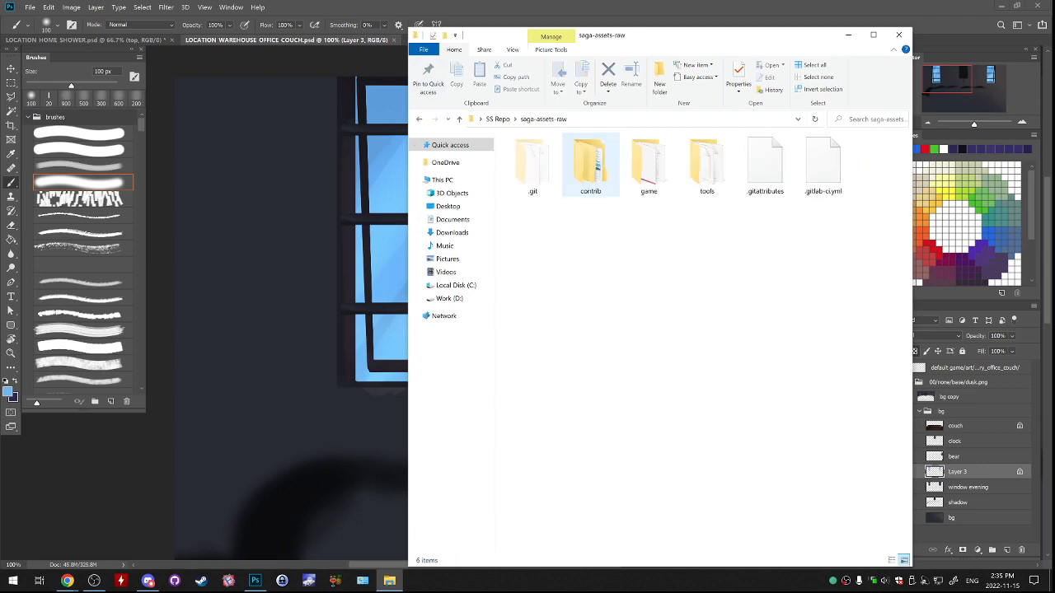
{"action": "double_click", "coordinate": [649, 165]}
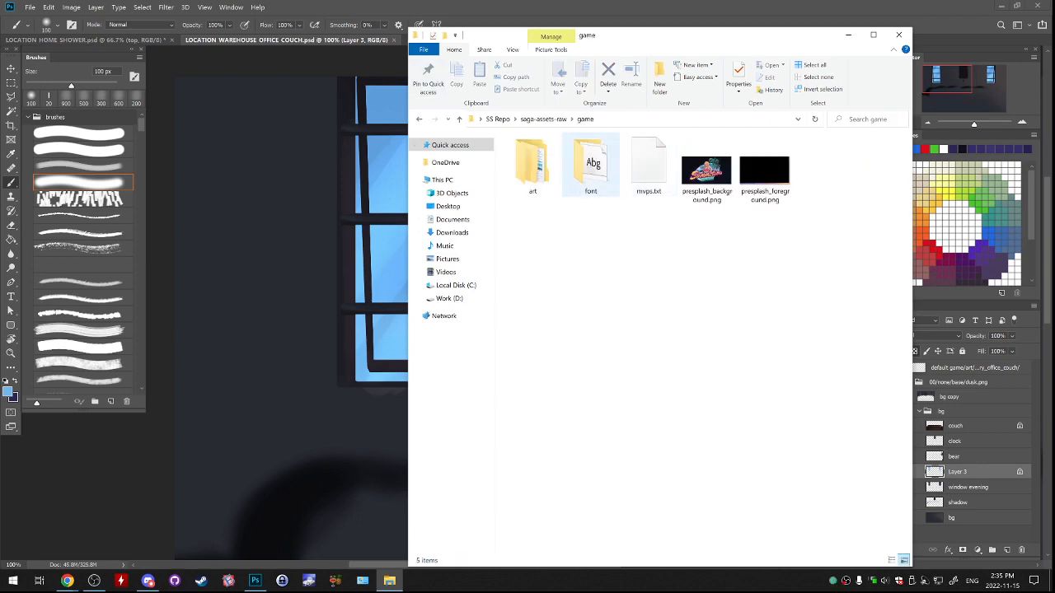
{"action": "left_click", "coordinate": [535, 164]}
{"action": "double_click", "coordinate": [533, 164]}
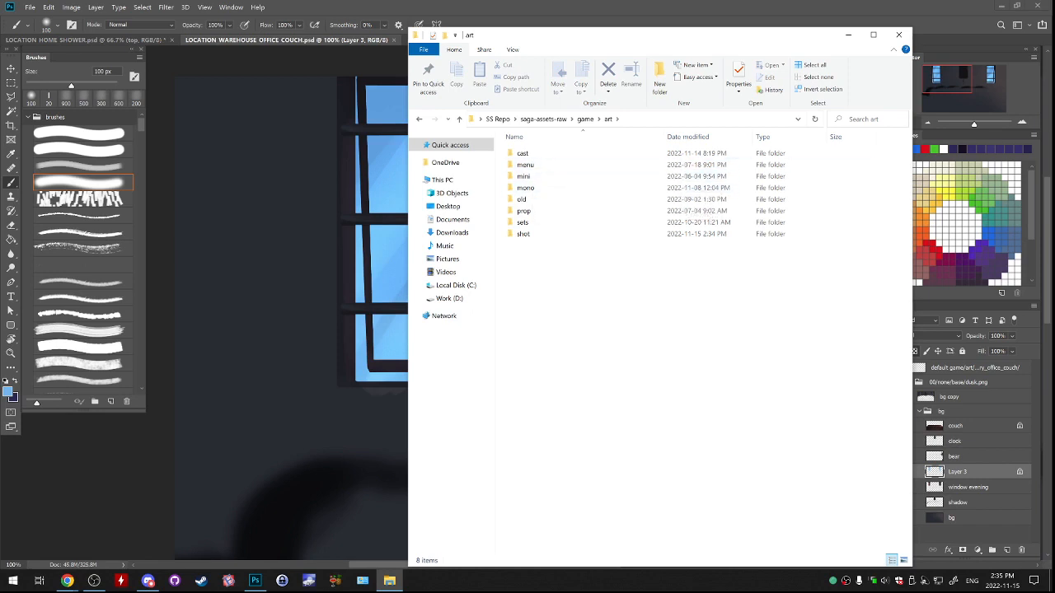
{"action": "key", "text": "BackSpace"}
{"action": "key", "text": "BackSpace"}
{"action": "key", "text": "BackSpace"}
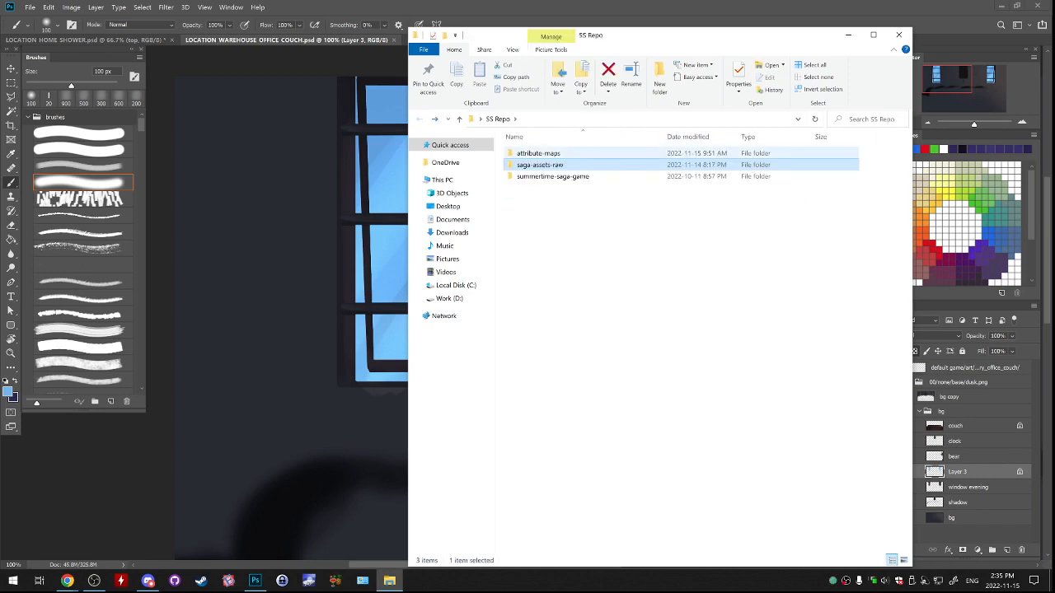
Open the anon folder under summertime-saga-game/game/images/characters.
{"action": "double_click", "coordinate": [546, 176]}
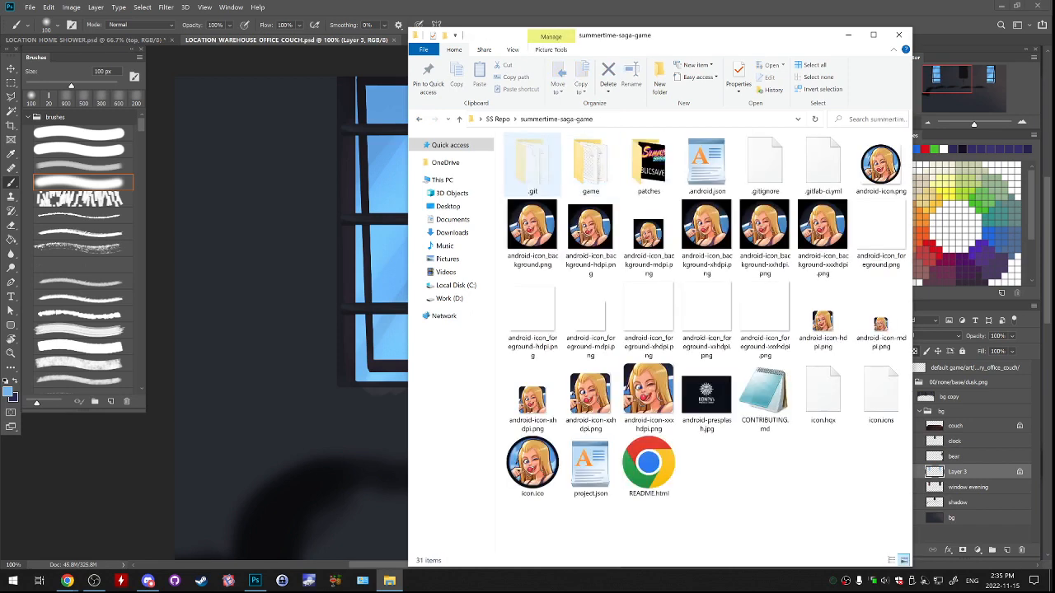
{"action": "double_click", "coordinate": [588, 170]}
{"action": "double_click", "coordinate": [569, 188]}
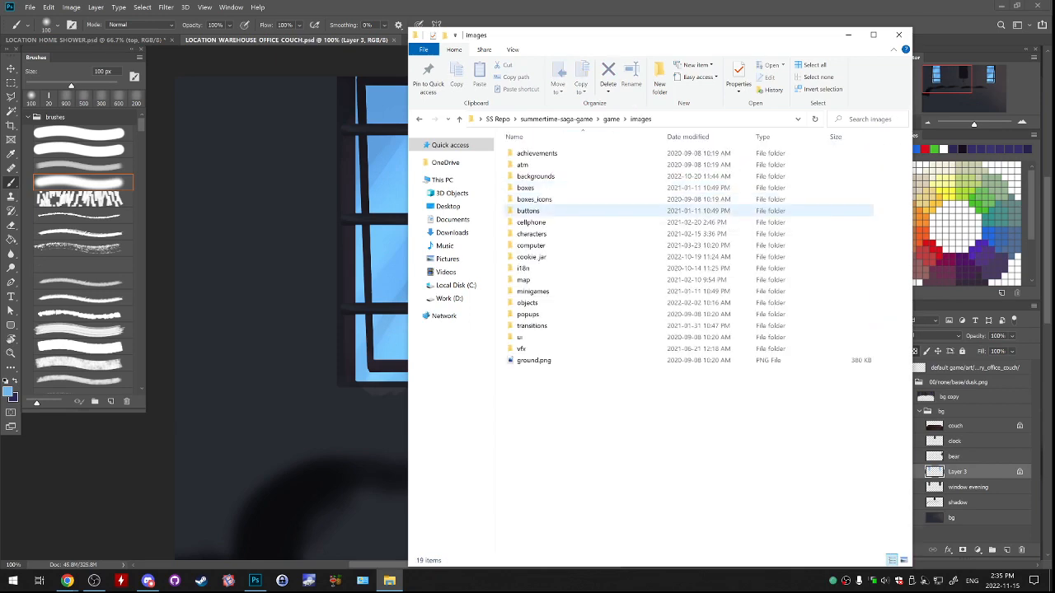
{"action": "double_click", "coordinate": [569, 244]}
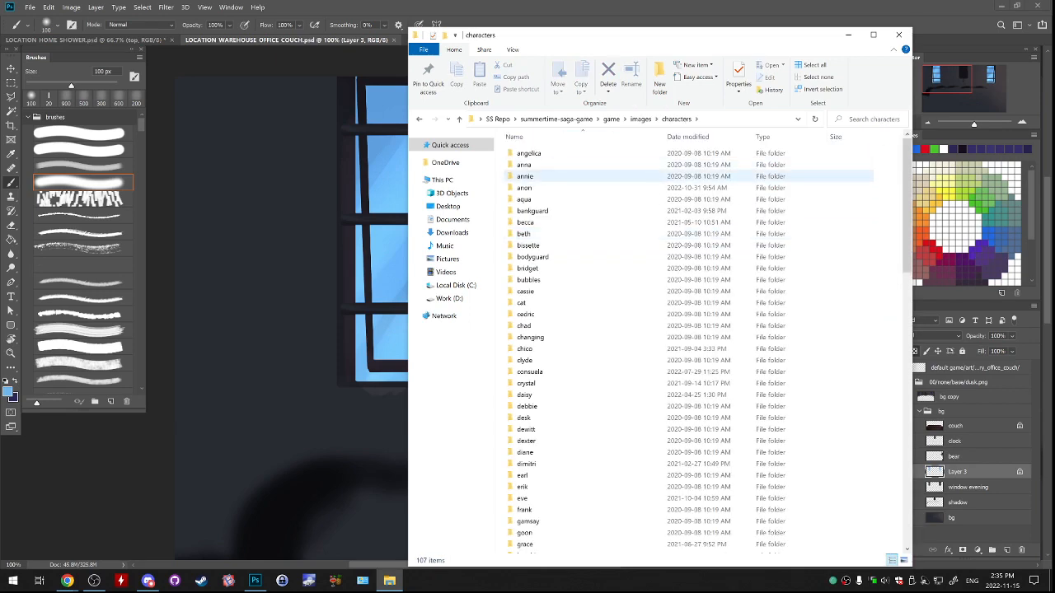
{"action": "double_click", "coordinate": [569, 188]}
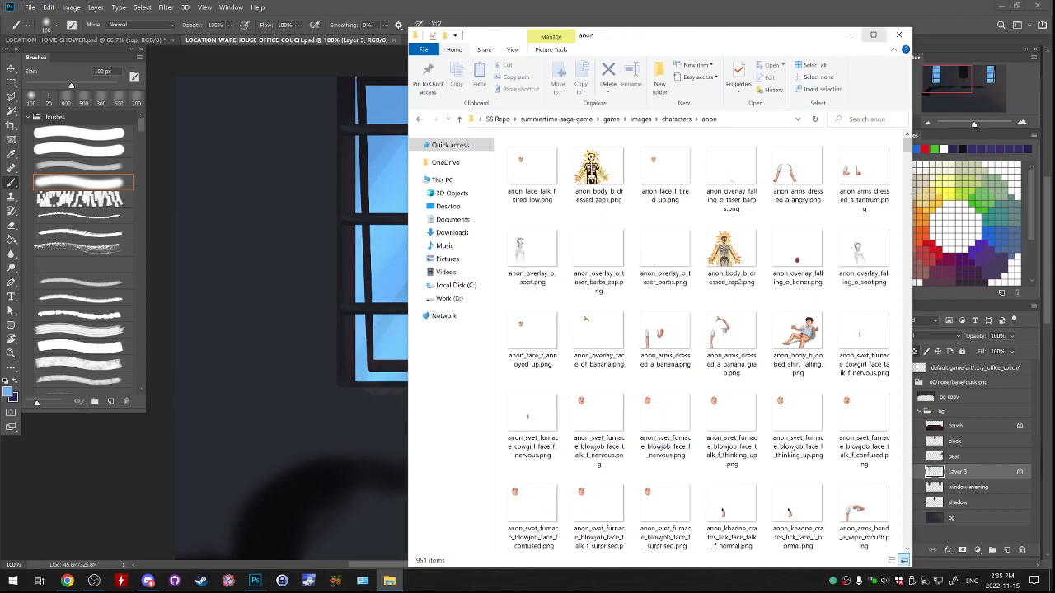
Look through the anon folder's images from start to end in a maximized window.
{"action": "left_click", "coordinate": [874, 35]}
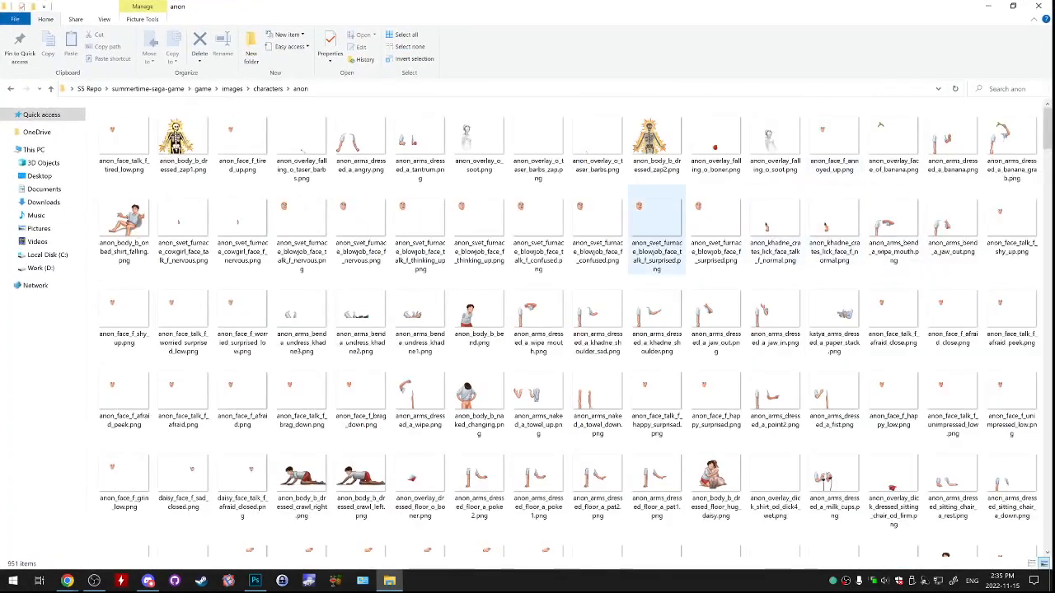
{"action": "left_click_drag", "start_coordinate": [1046, 128], "coordinate": [1046, 527]}
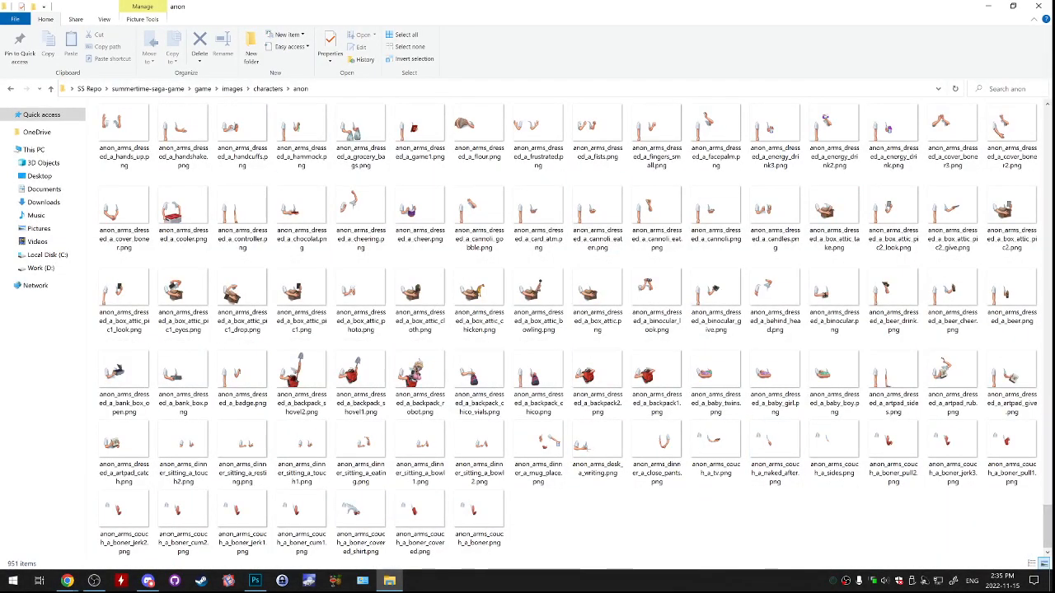
{"action": "left_click", "coordinate": [1013, 6]}
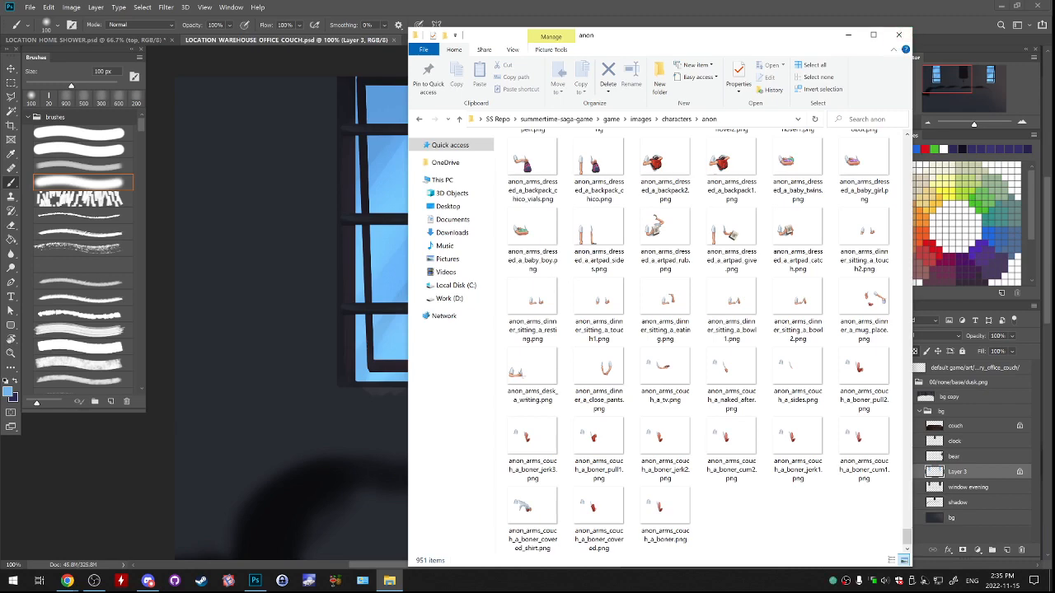
{"action": "left_click_drag", "start_coordinate": [812, 35], "coordinate": [715, 34]}
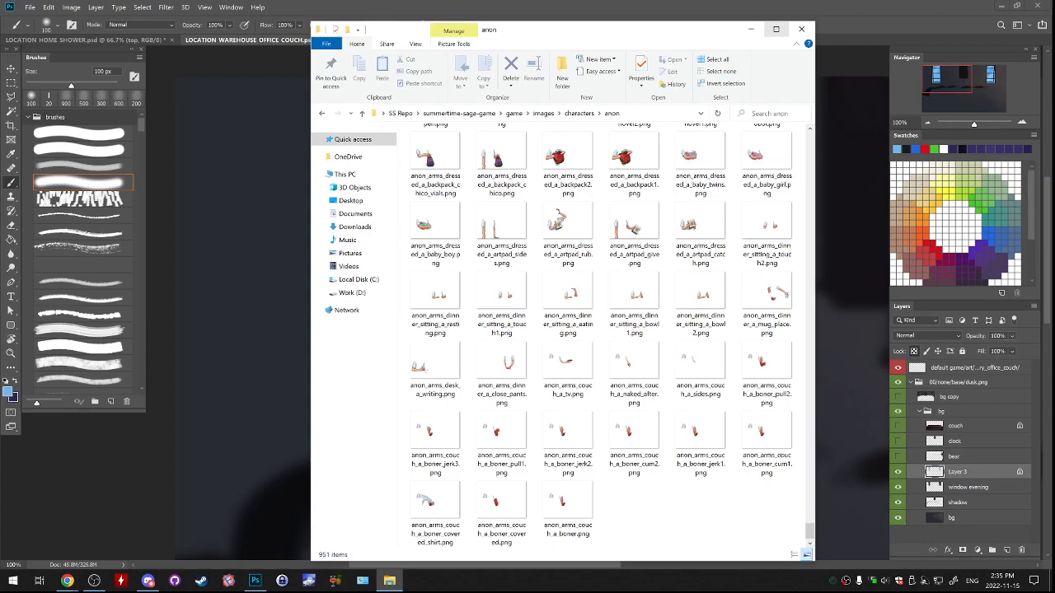
{"action": "left_click", "coordinate": [776, 28]}
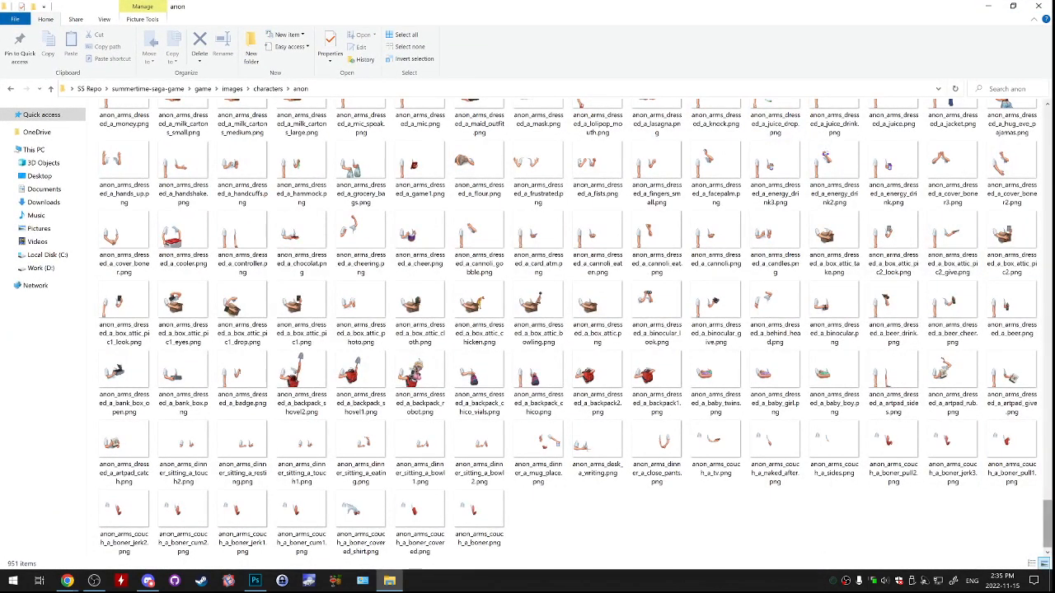
{"action": "left_click_drag", "start_coordinate": [1048, 526], "coordinate": [1047, 136]}
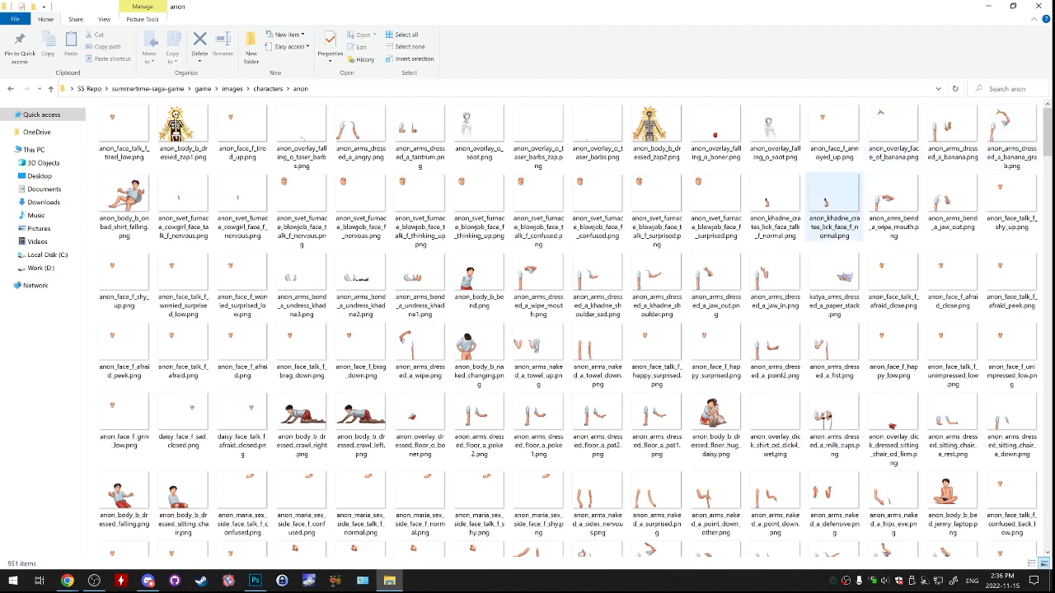
Sort the images in the anon folder by name.
{"action": "right_click", "coordinate": [732, 168]}
{"action": "mouse_move", "coordinate": [760, 187]}
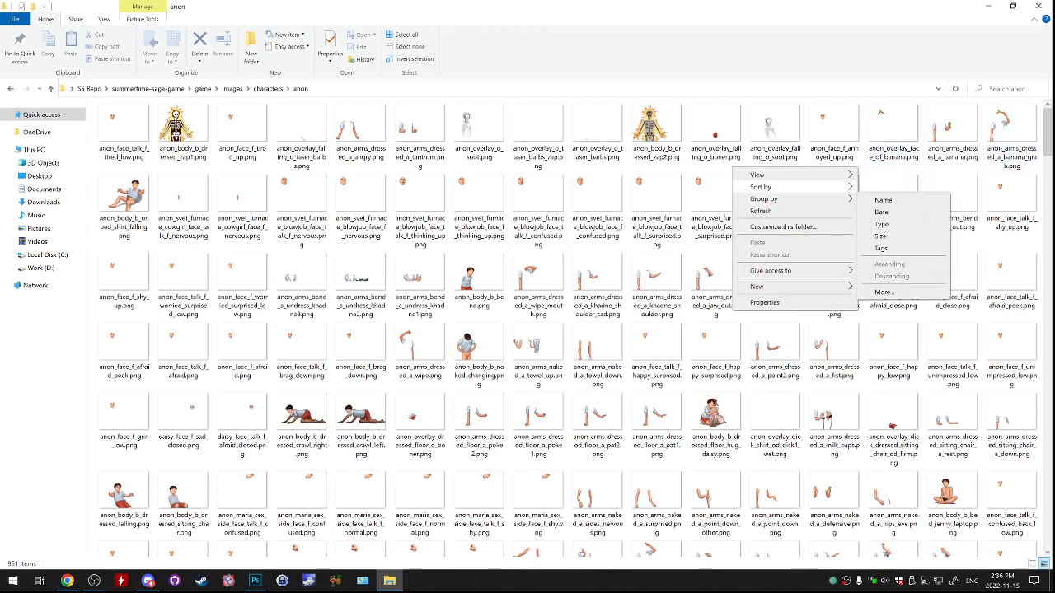
{"action": "left_click", "coordinate": [882, 188]}
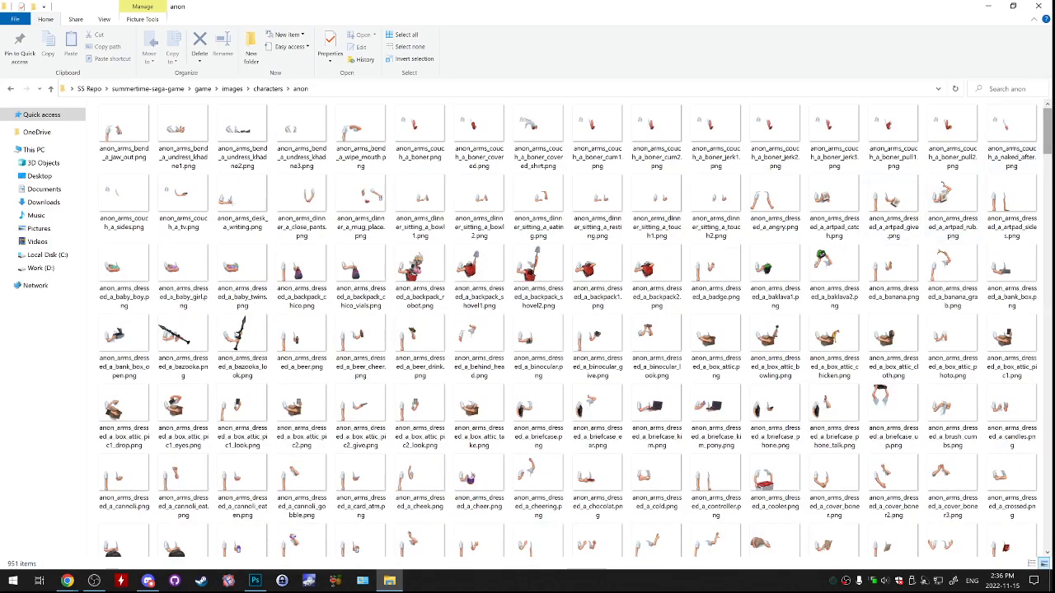
{"action": "mouse_move", "coordinate": [1047, 130]}
{"action": "left_mouse_down"}
{"action": "mouse_move", "coordinate": [1047, 192]}
{"action": "mouse_move", "coordinate": [1047, 128]}
{"action": "left_mouse_up"}
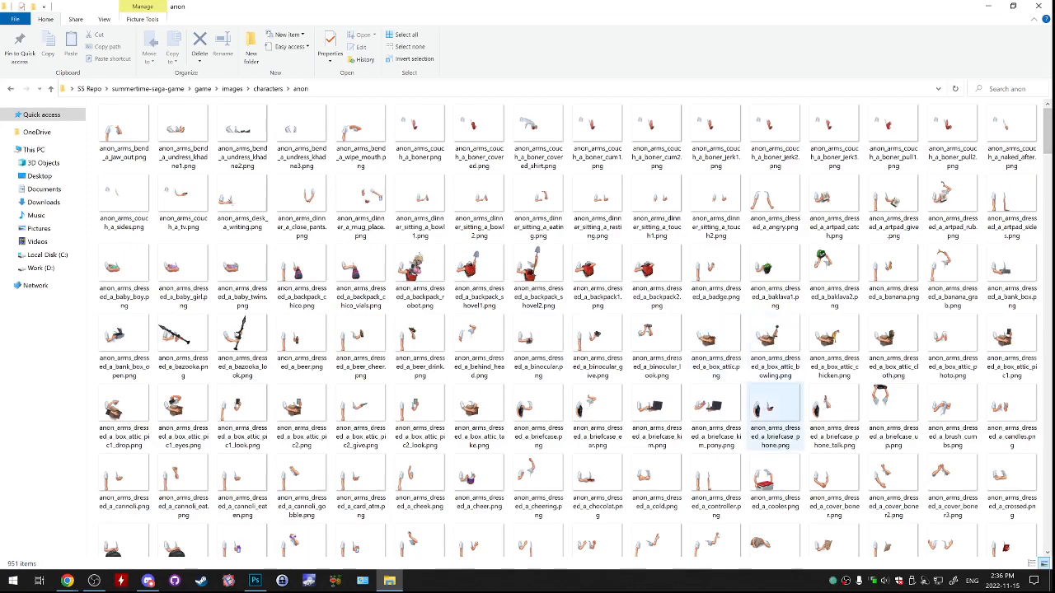
Browse the name-sorted arm and prop images in the anon folder.
{"action": "scroll", "coordinate": [832, 412], "scroll_direction": "down", "scroll_amount": 10}
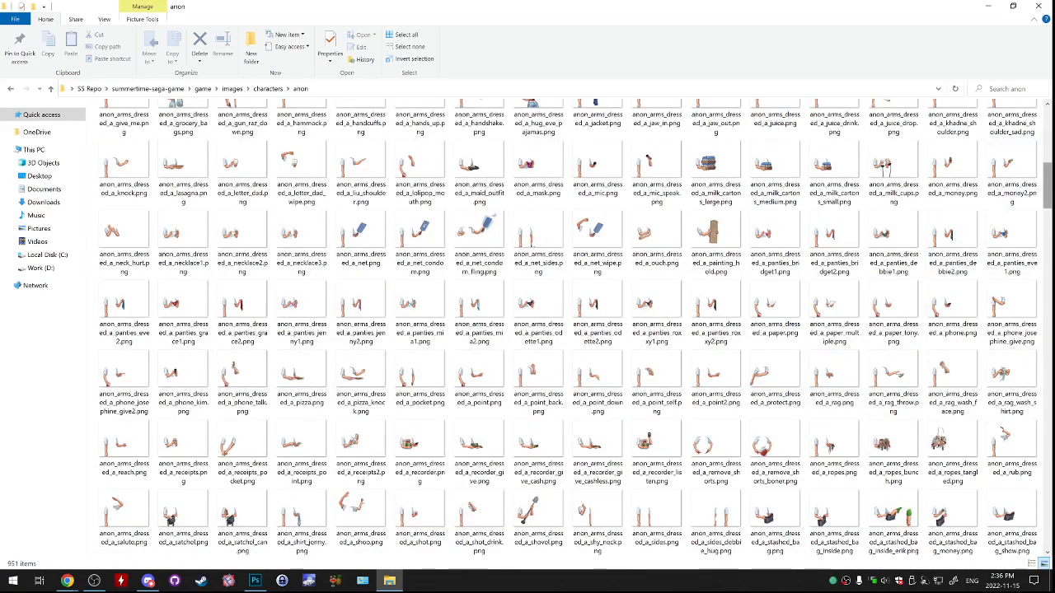
{"action": "scroll", "coordinate": [577, 330], "scroll_direction": "down", "scroll_amount": 15}
{"action": "scroll", "coordinate": [941, 188], "scroll_direction": "up", "scroll_amount": 20}
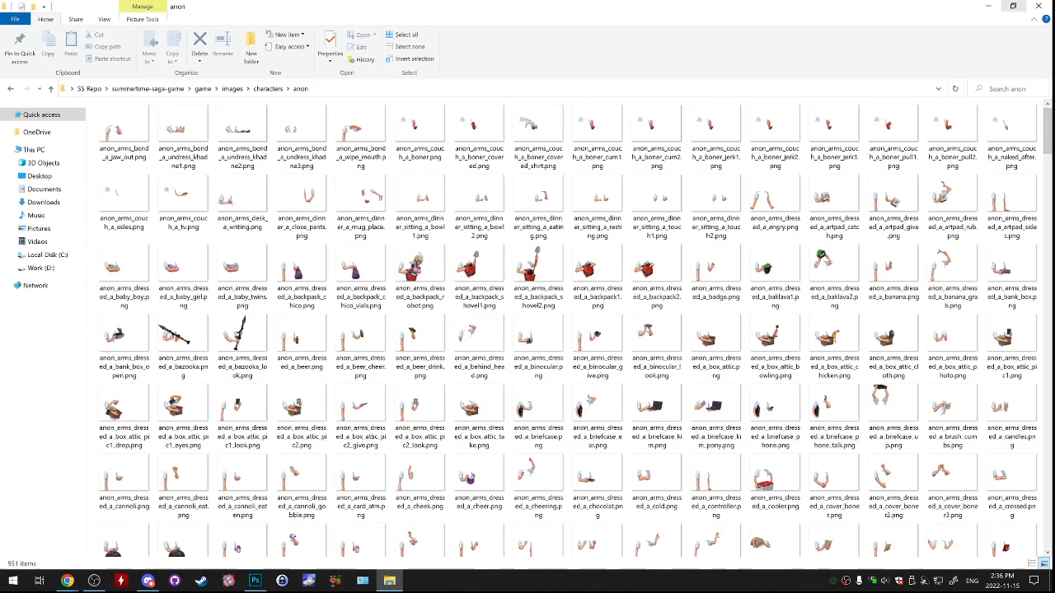
{"action": "left_click", "coordinate": [1012, 6]}
{"action": "left_click_drag", "start_coordinate": [694, 35], "coordinate": [796, 93]}
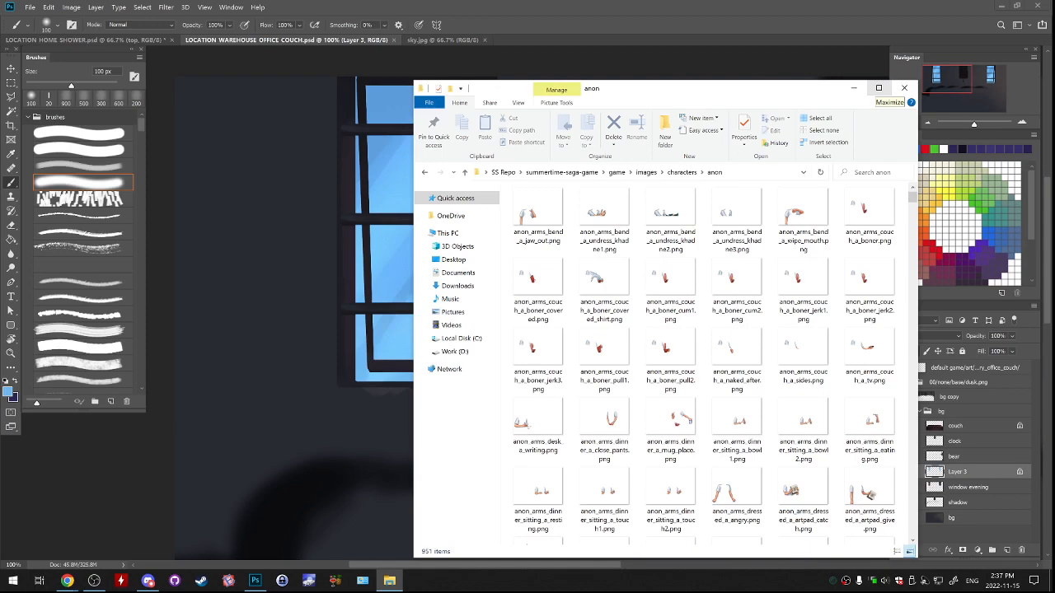
{"action": "left_click", "coordinate": [878, 89]}
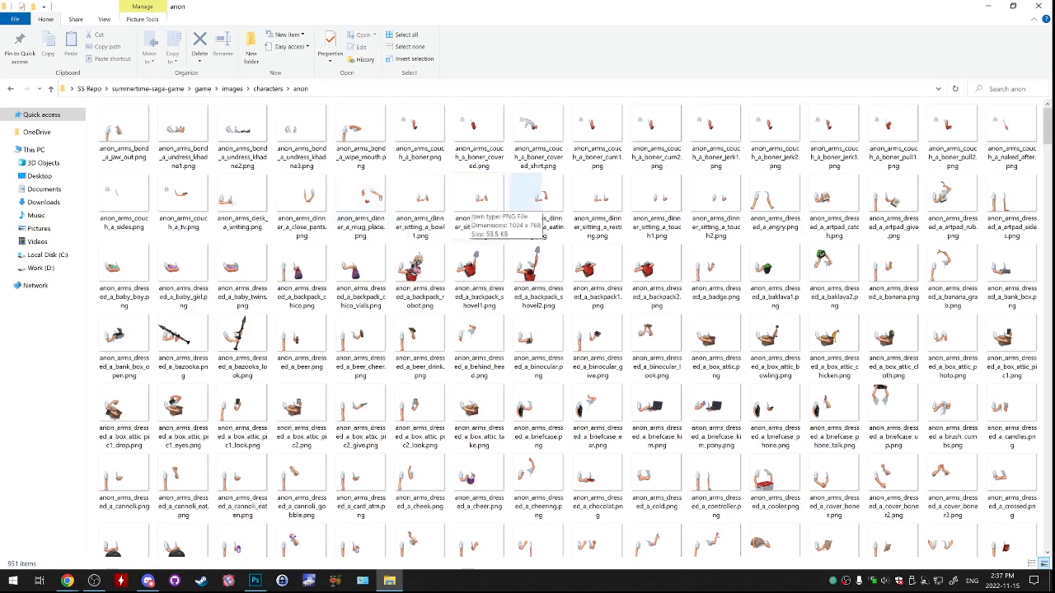
Return to the characters folder and shrink the file window so the canvas shows behind it.
{"action": "left_click", "coordinate": [10, 89]}
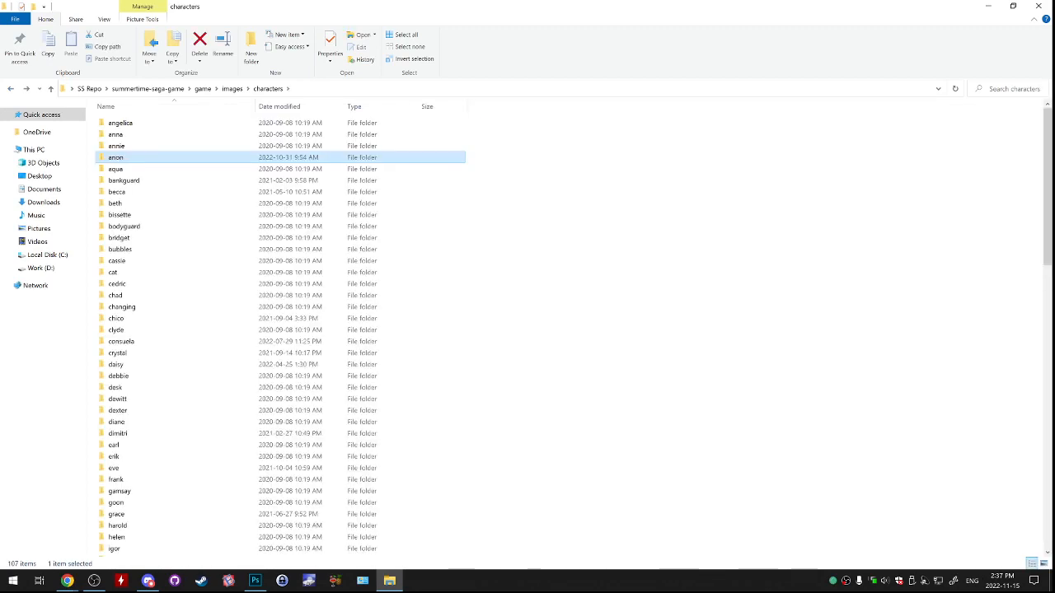
{"action": "left_click", "coordinate": [1013, 6]}
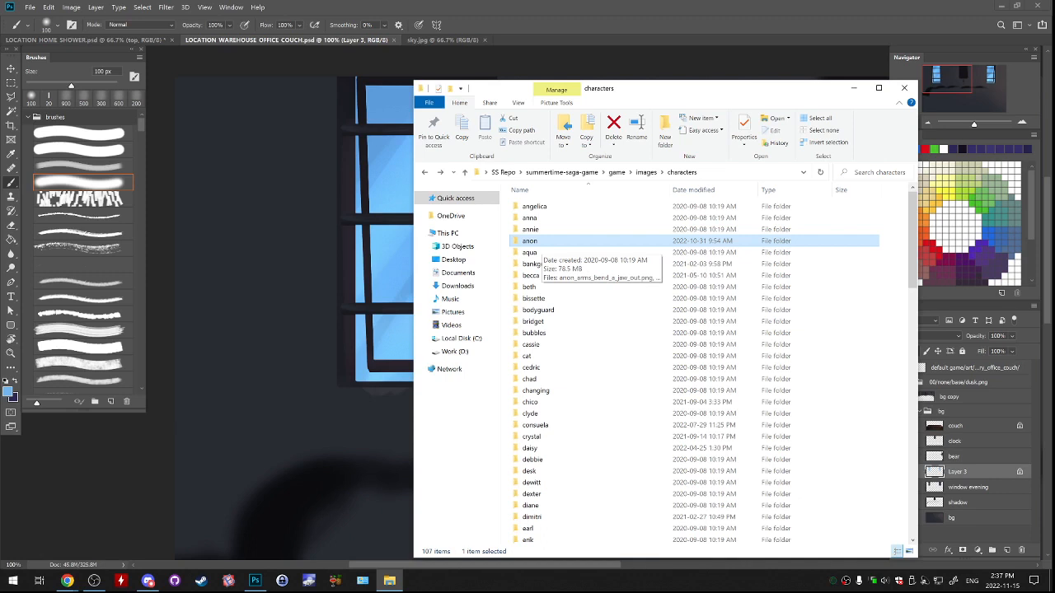
{"action": "left_click_drag", "start_coordinate": [833, 92], "coordinate": [773, 81]}
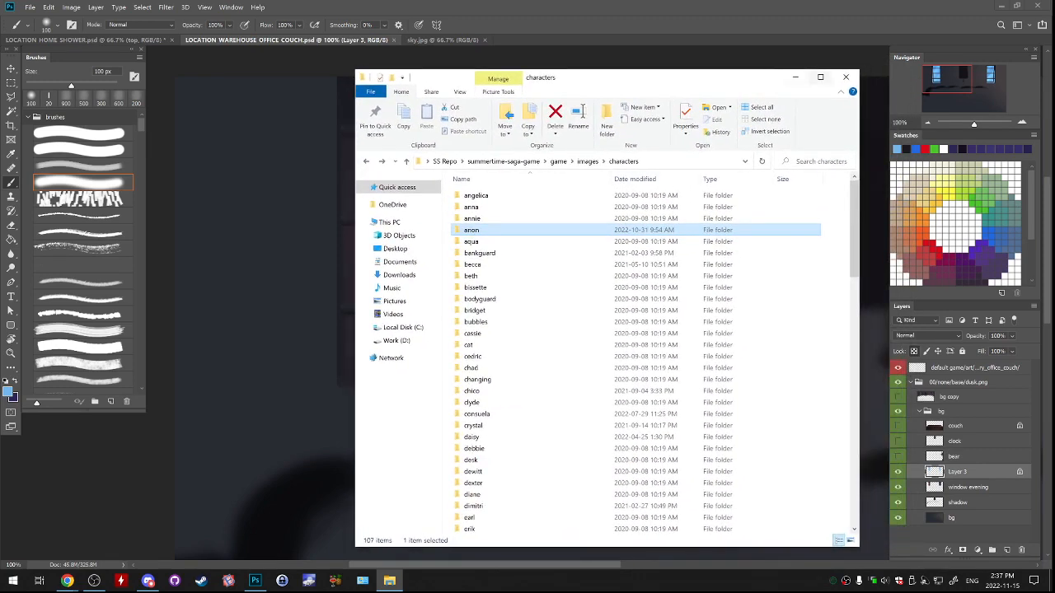
{"action": "key", "text": "alt+Tab"}
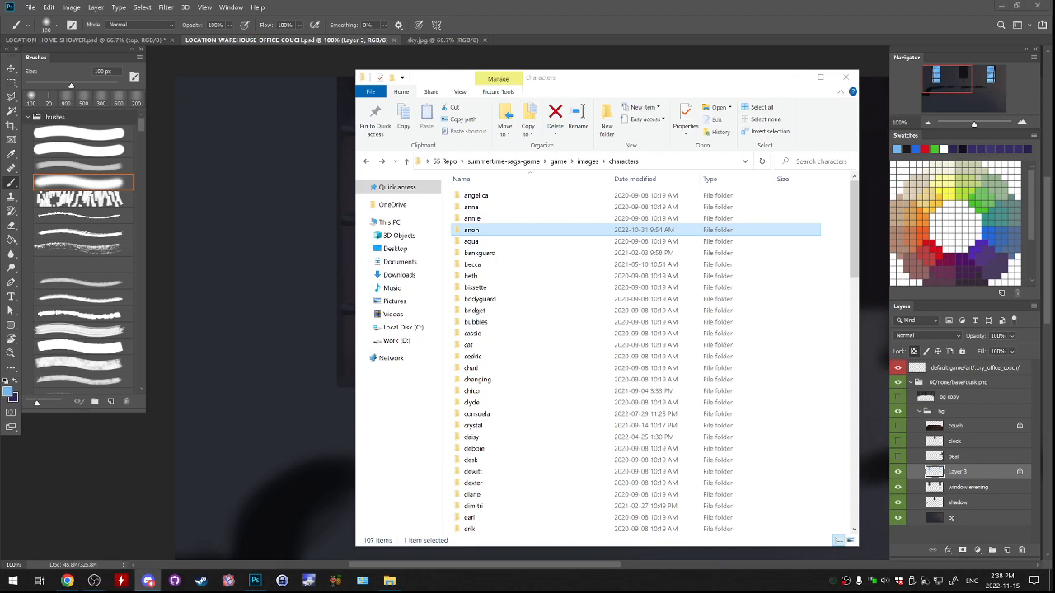
Revisit the anon folder's images, and look through the list of character folders.
{"action": "double_click", "coordinate": [471, 230]}
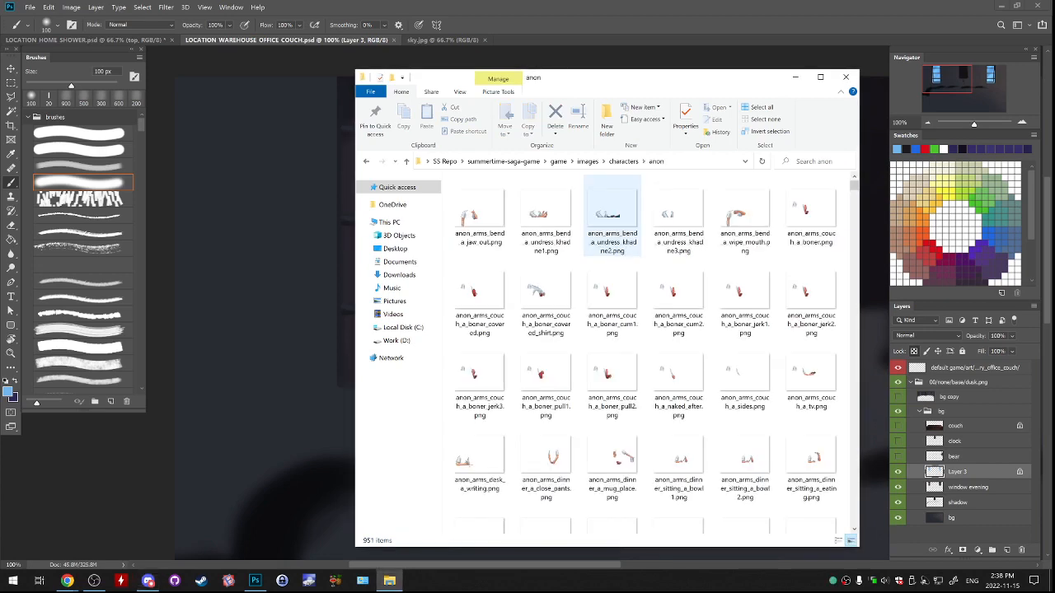
{"action": "left_click", "coordinate": [820, 76]}
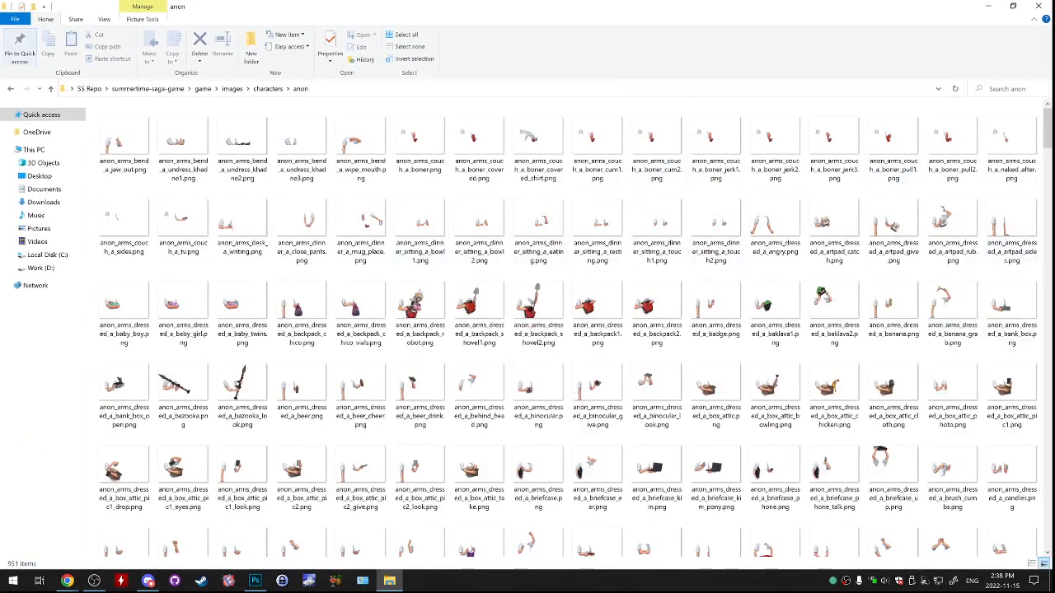
{"action": "left_click", "coordinate": [11, 88]}
{"action": "left_click", "coordinate": [167, 192]}
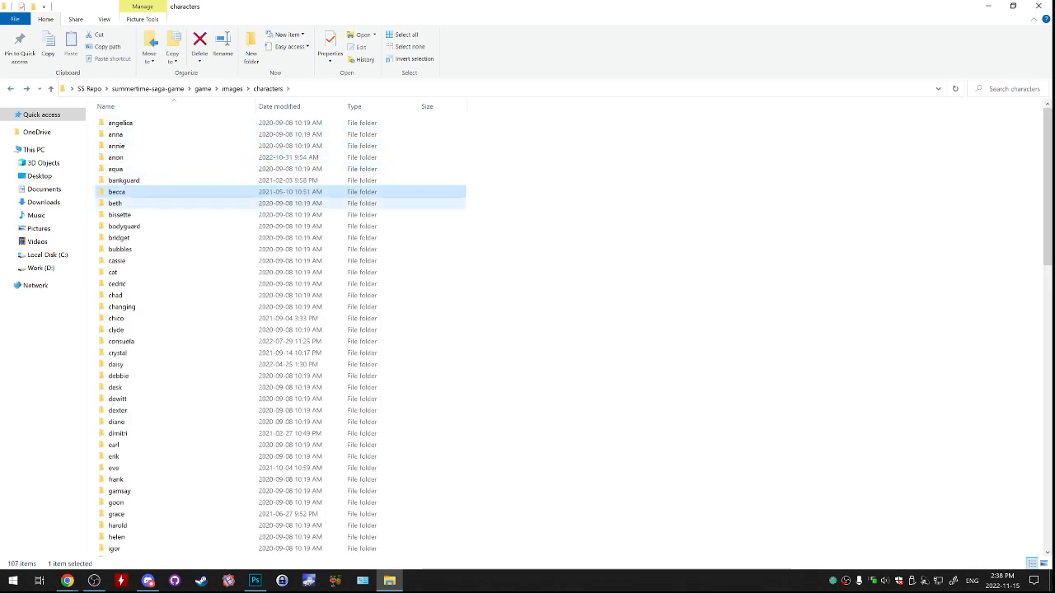
{"action": "scroll", "coordinate": [169, 263], "scroll_direction": "down", "scroll_amount": 4}
{"action": "scroll", "coordinate": [169, 263], "scroll_direction": "up", "scroll_amount": 4}
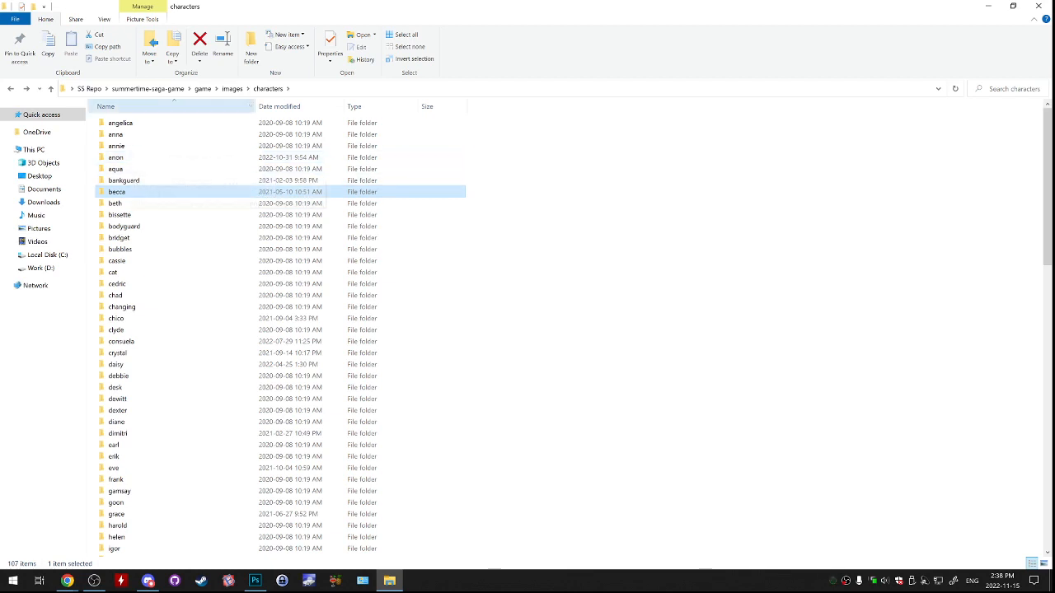
Go back to the images folder and check the characters folder's size and file count in its properties.
{"action": "left_click", "coordinate": [11, 89]}
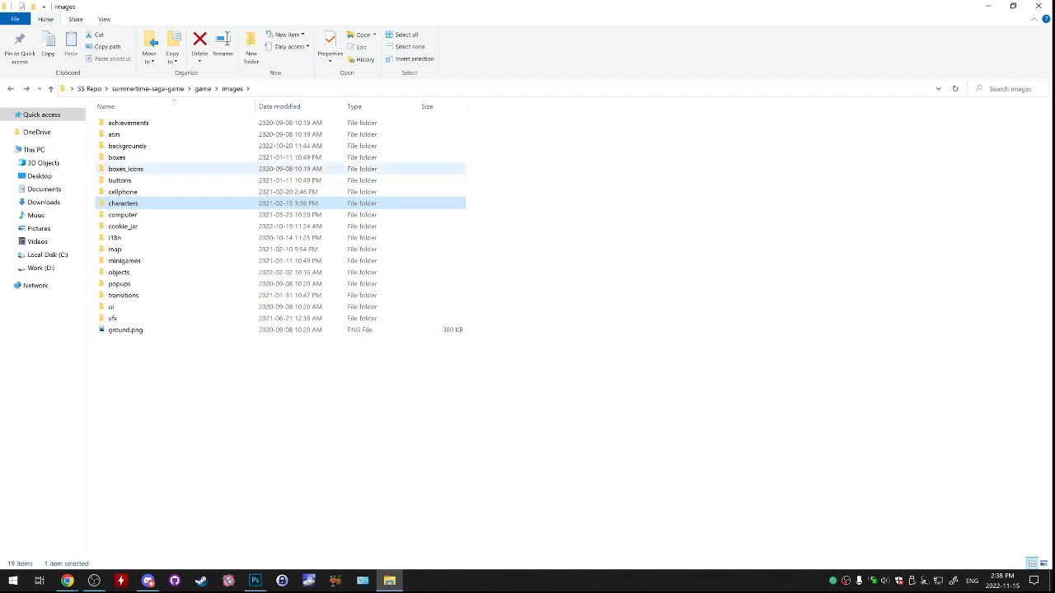
{"action": "right_click", "coordinate": [158, 204]}
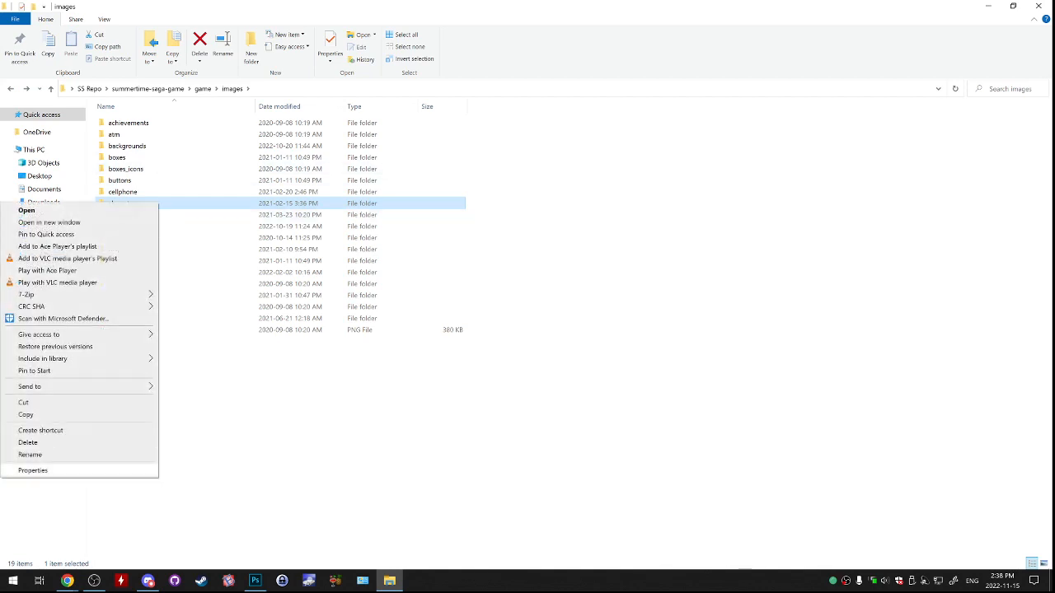
{"action": "left_click", "coordinate": [33, 470]}
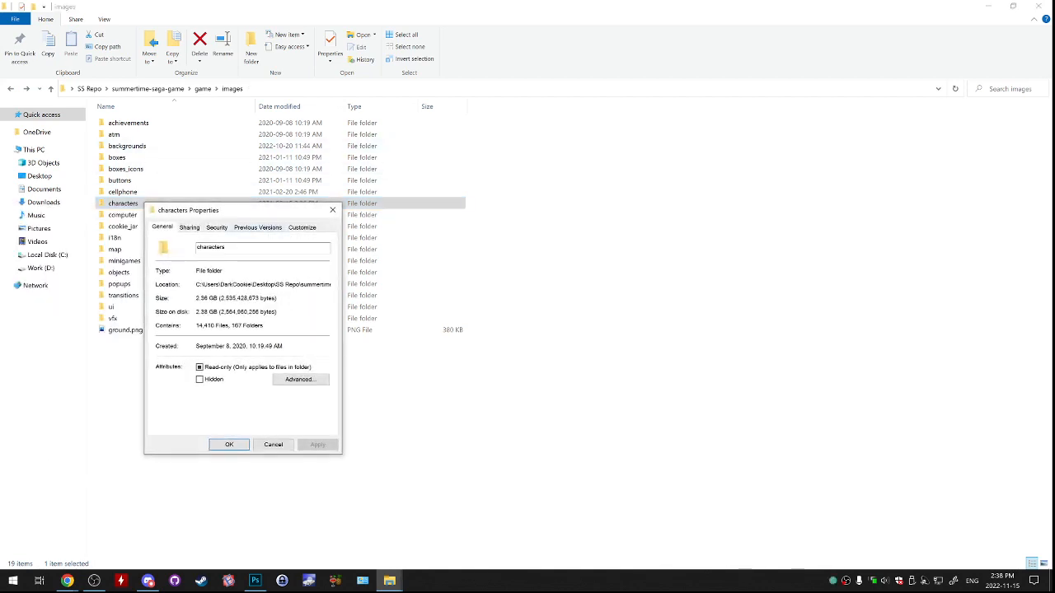
{"action": "left_click_drag", "start_coordinate": [247, 212], "coordinate": [298, 210]}
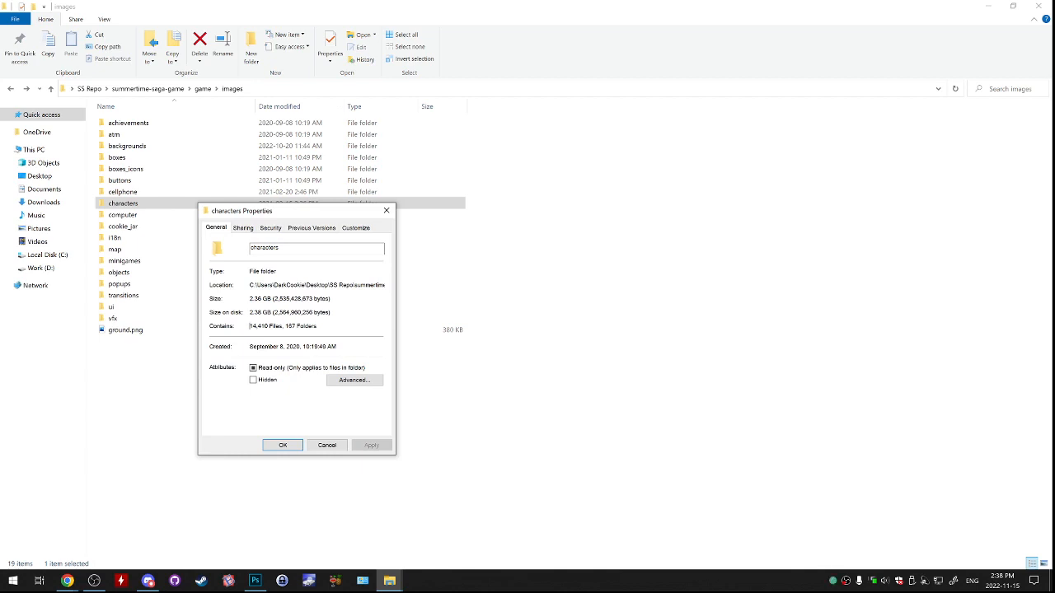
{"action": "left_click_drag", "start_coordinate": [250, 326], "coordinate": [269, 326]}
{"action": "left_click", "coordinate": [326, 445]}
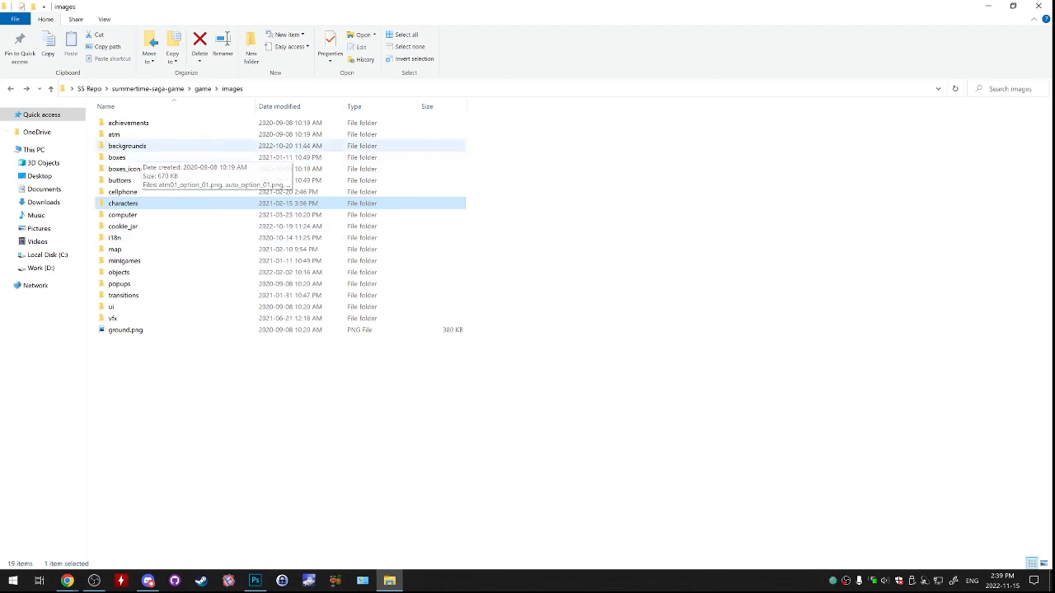
Check the properties of the backgrounds folder and the combined properties of the minigames, objects and popups folders.
{"action": "right_click", "coordinate": [156, 146]}
{"action": "left_click", "coordinate": [33, 449]}
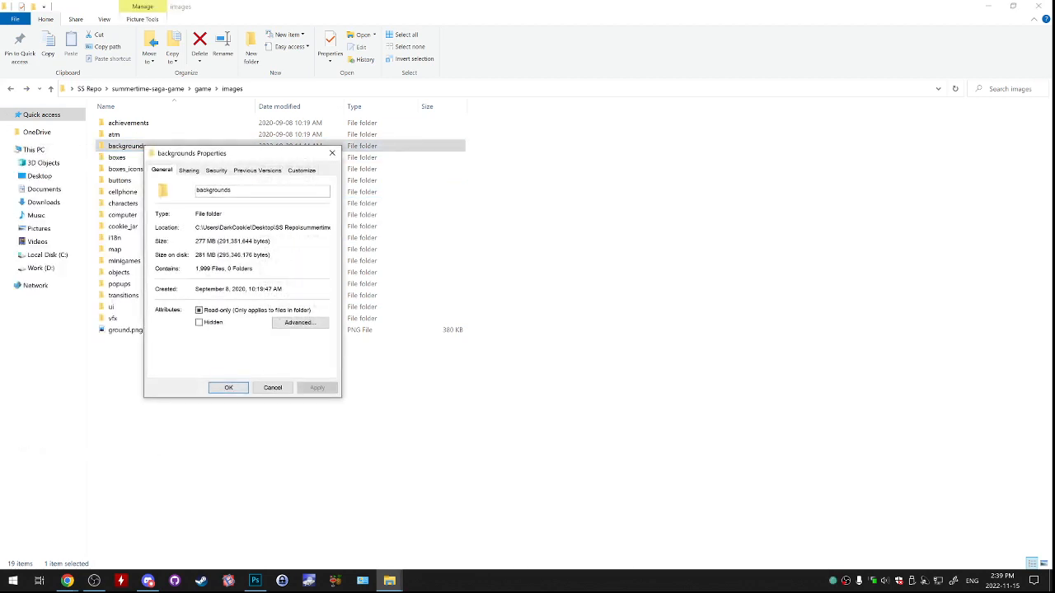
{"action": "left_click", "coordinate": [273, 387]}
{"action": "right_click", "coordinate": [132, 271]}
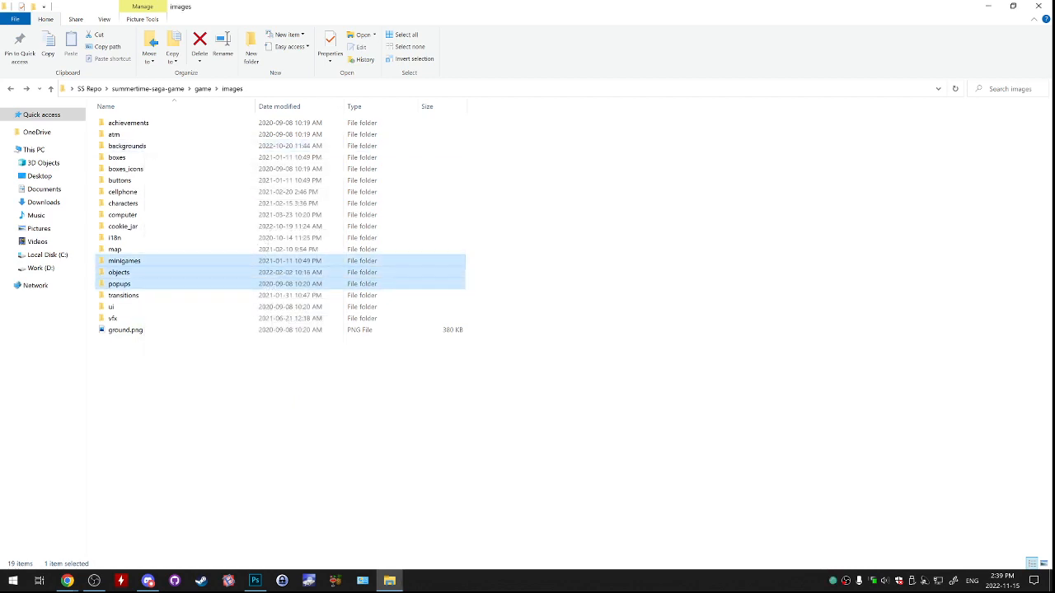
{"action": "right_click", "coordinate": [135, 262]}
{"action": "left_click", "coordinate": [83, 495]}
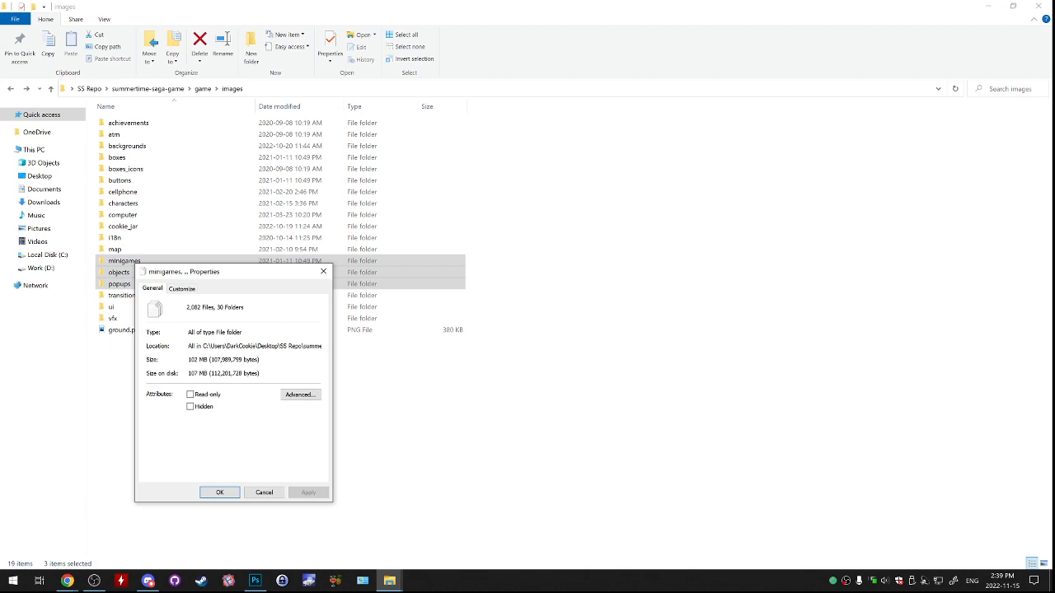
{"action": "left_click", "coordinate": [323, 271]}
Reopen the anon character folder and look over its arm images, revisiting the characters list in between.
{"action": "double_click", "coordinate": [123, 203]}
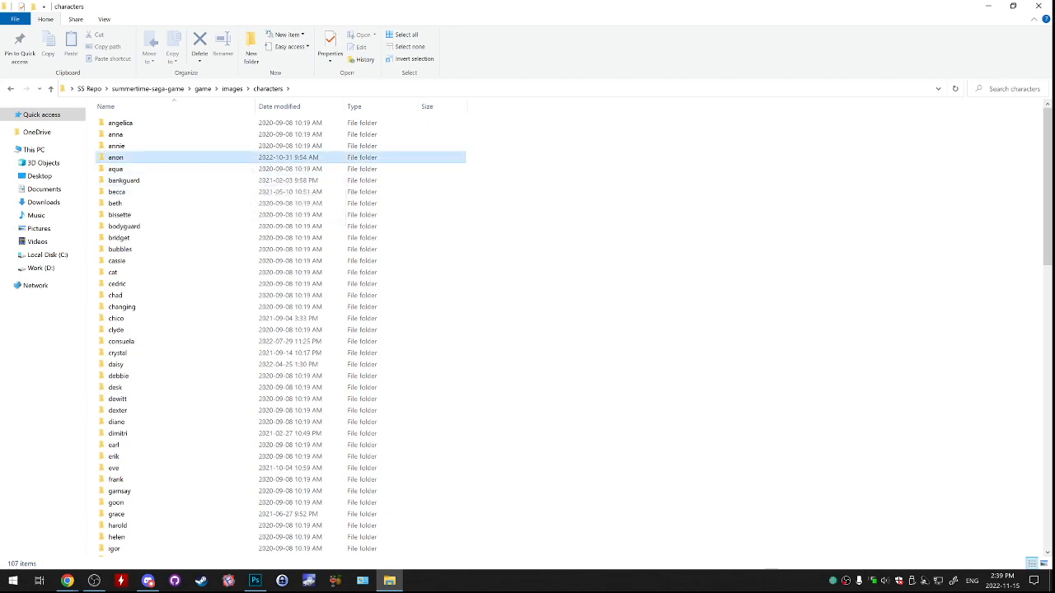
{"action": "double_click", "coordinate": [115, 156]}
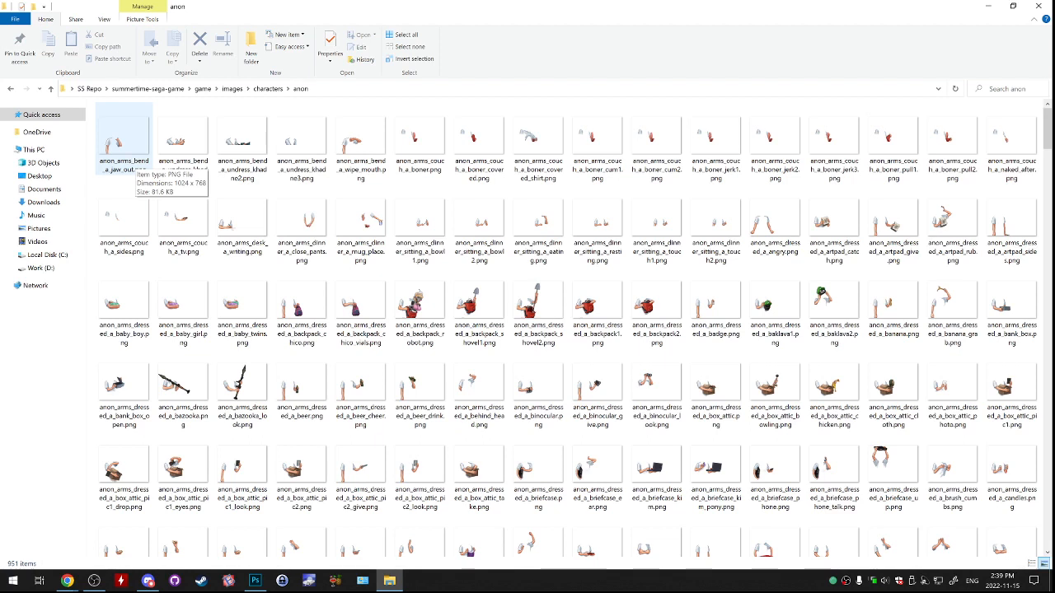
{"action": "left_click", "coordinate": [241, 144]}
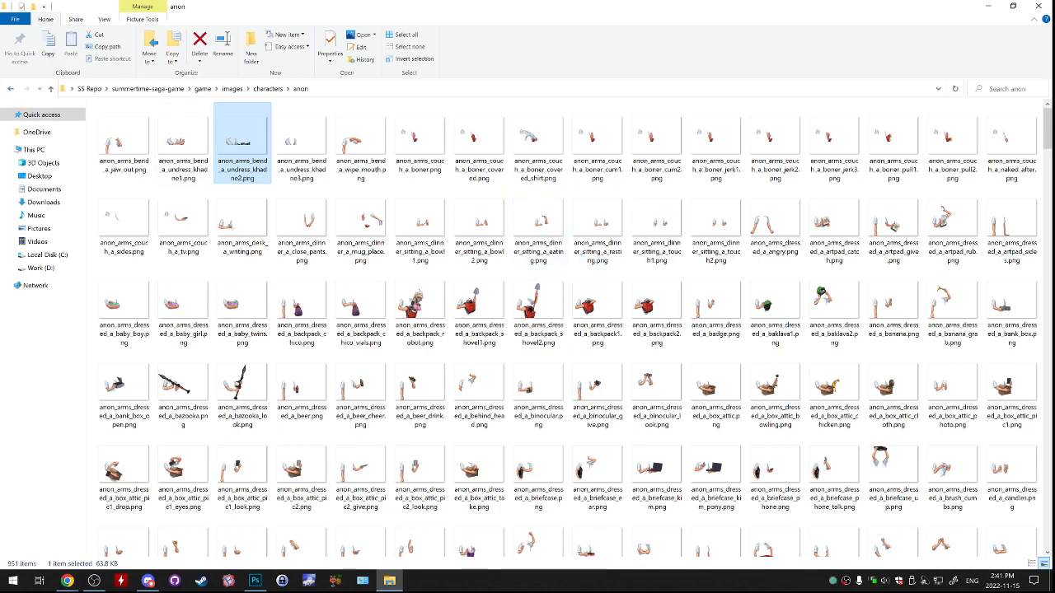
{"action": "left_click", "coordinate": [51, 88]}
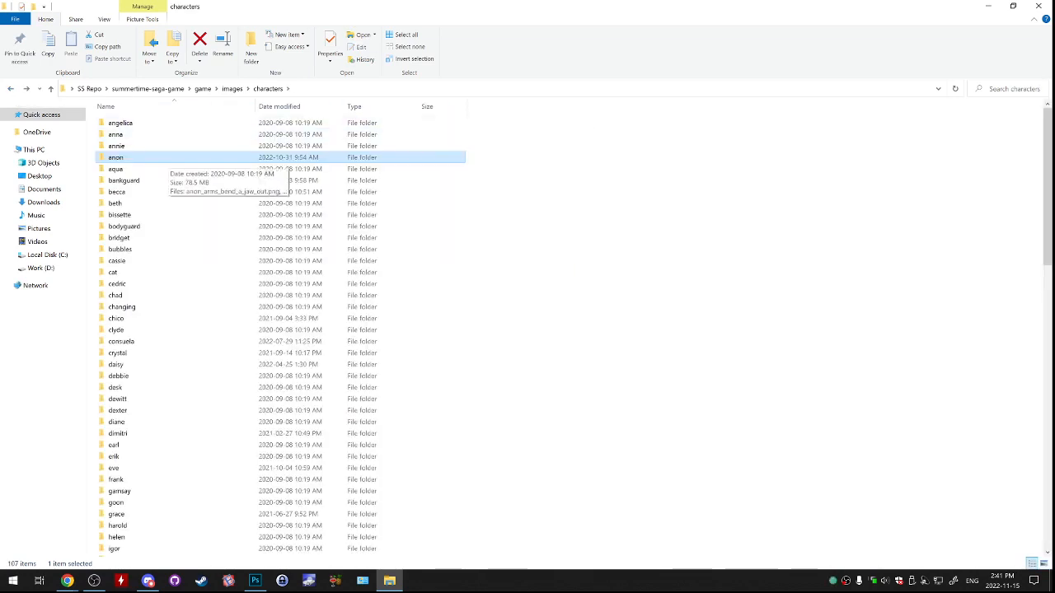
{"action": "double_click", "coordinate": [165, 156]}
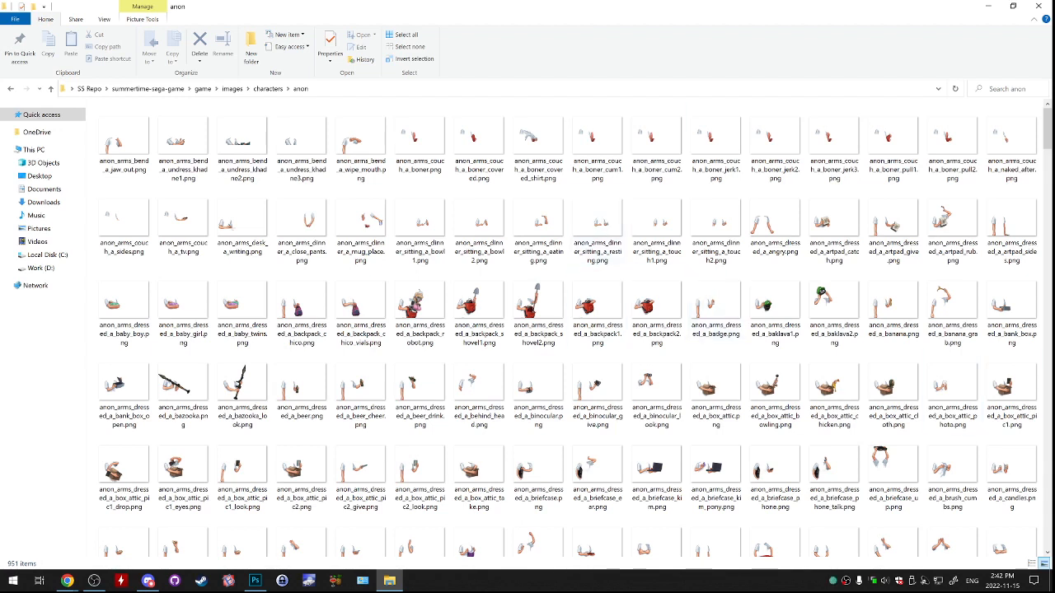
{"action": "key", "text": "alt+Tab"}
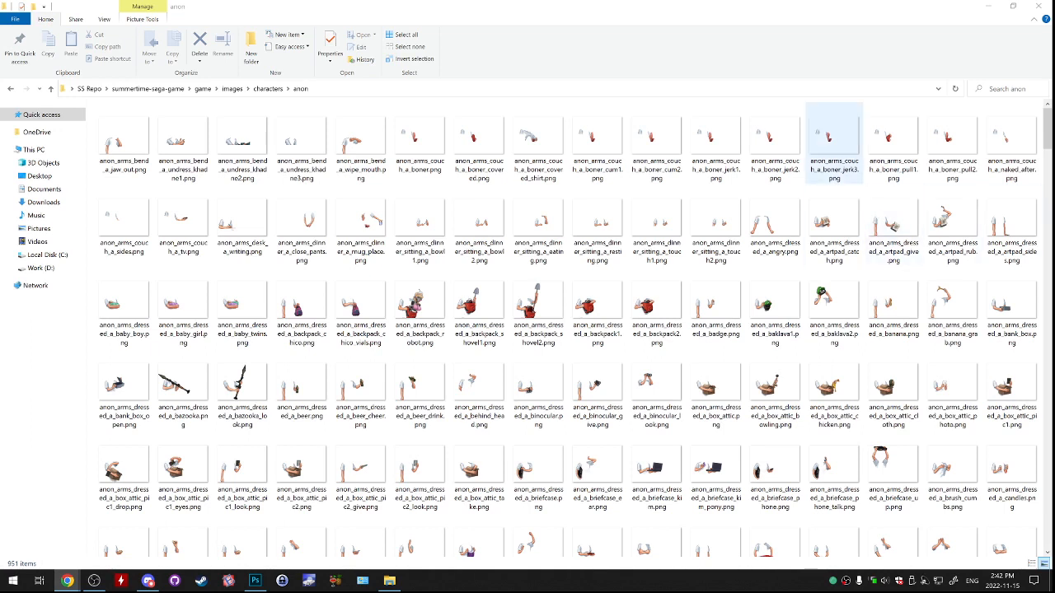
{"action": "left_click", "coordinate": [834, 224]}
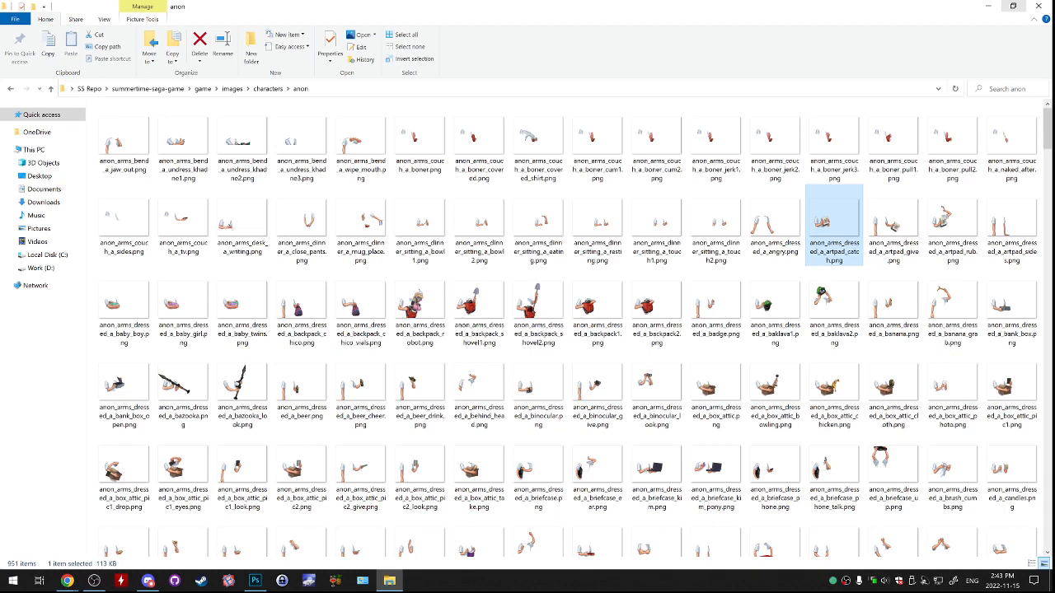
Shrink the anon folder's window and reposition it over the canvas.
{"action": "left_click", "coordinate": [1012, 6]}
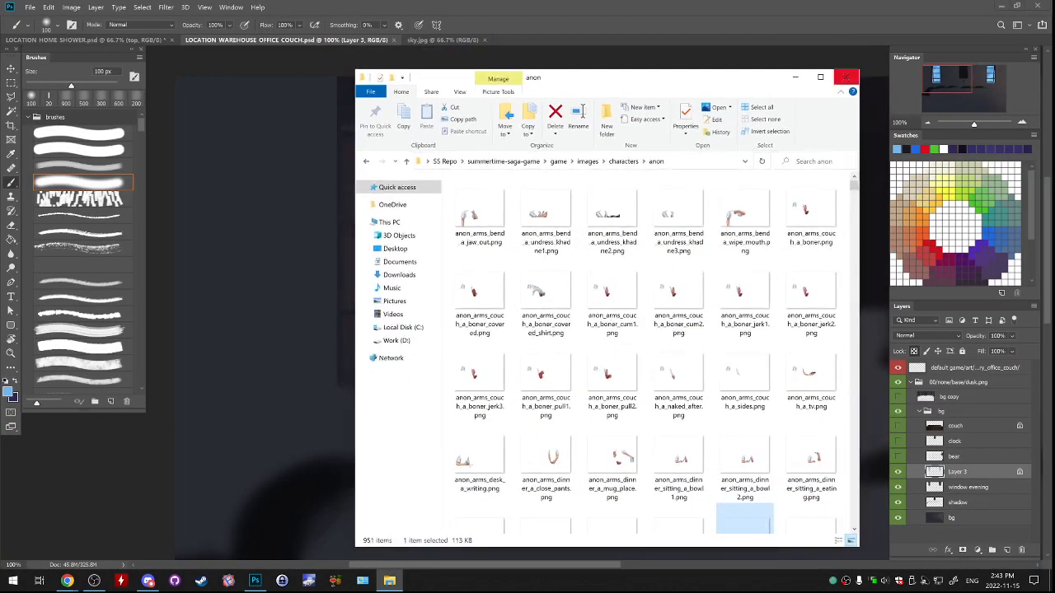
{"action": "left_click_drag", "start_coordinate": [752, 82], "coordinate": [683, 73]}
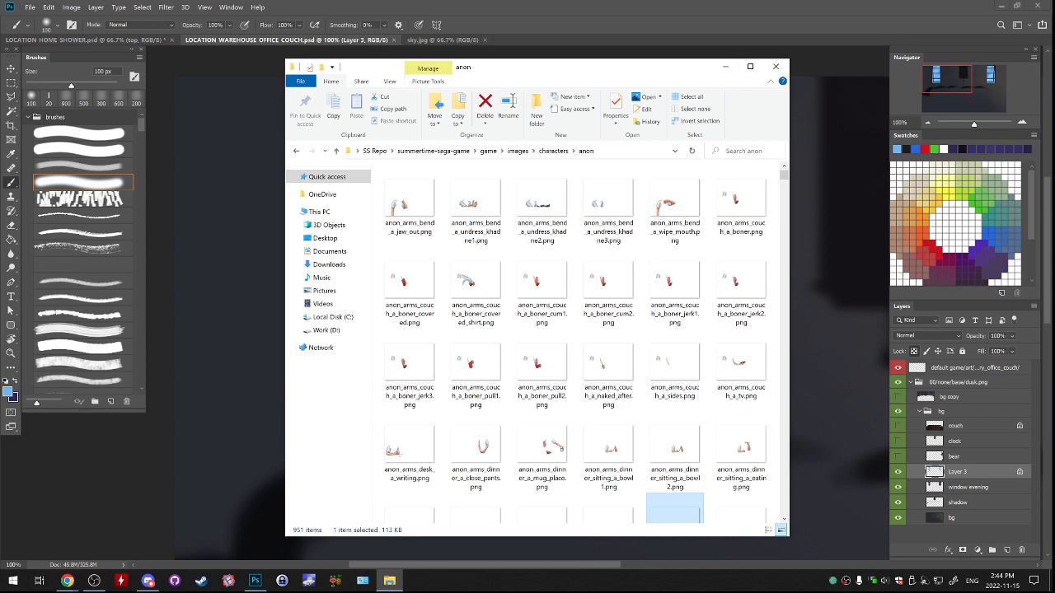
{"action": "key", "text": "alt+Tab"}
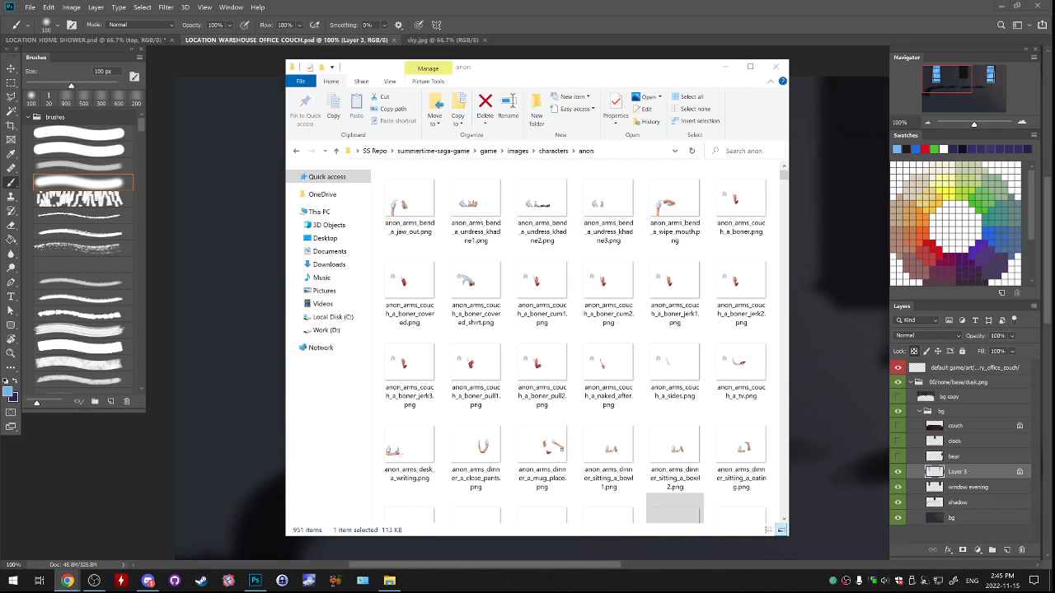
Go back up to the game folder and open the properties of its images folder.
{"action": "left_click", "coordinate": [297, 151]}
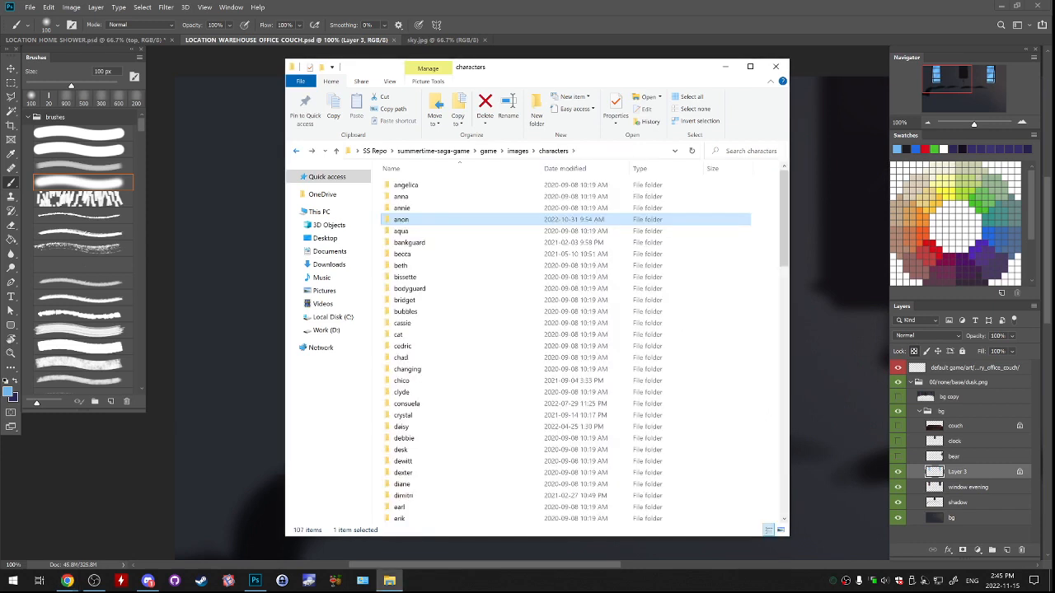
{"action": "key", "text": "alt+Left"}
{"action": "key", "text": "alt+Left"}
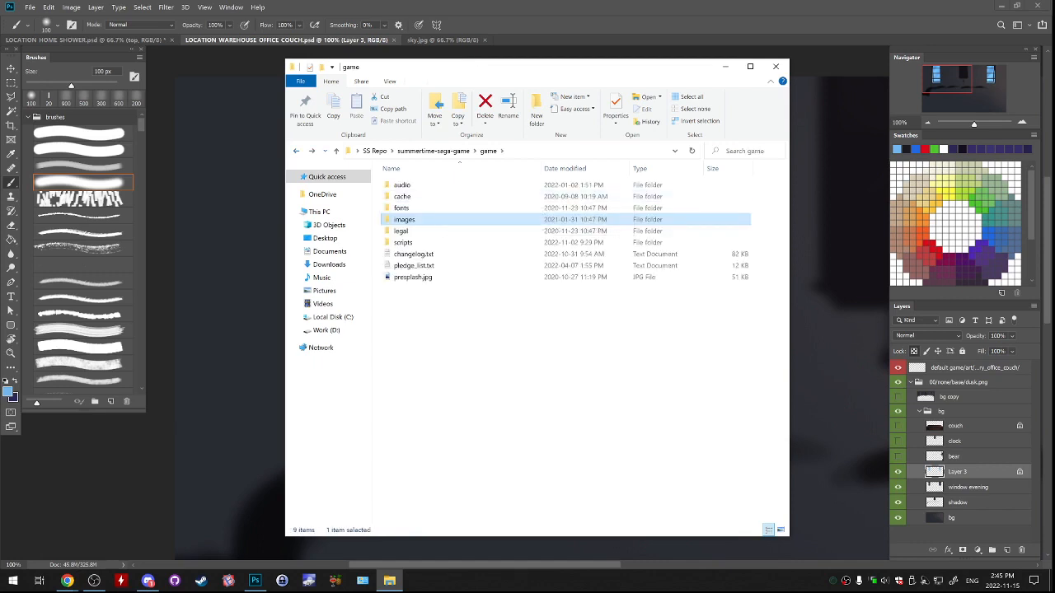
{"action": "right_click", "coordinate": [424, 219]}
{"action": "left_click", "coordinate": [387, 487]}
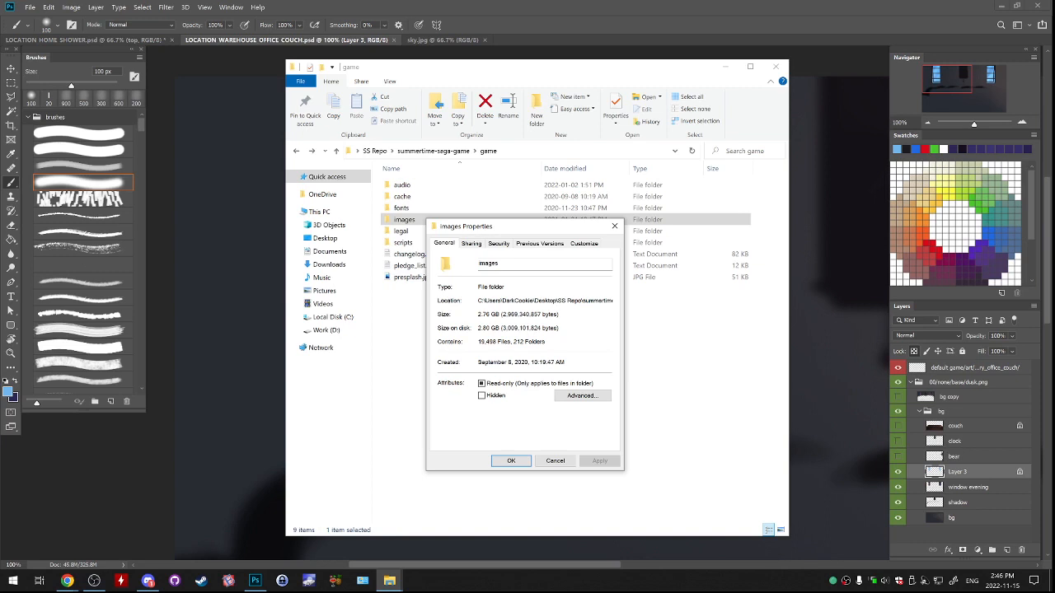
Review the creation date and file count of the images folder, and close its properties and the file window.
{"action": "left_click_drag", "start_coordinate": [478, 363], "coordinate": [511, 362]}
{"action": "left_click", "coordinate": [512, 363]}
{"action": "left_click_drag", "start_coordinate": [479, 363], "coordinate": [498, 362]}
{"action": "left_click", "coordinate": [479, 341]}
{"action": "left_click_drag", "start_coordinate": [478, 341], "coordinate": [501, 341]}
{"action": "left_click", "coordinate": [497, 342]}
{"action": "double_click", "coordinate": [487, 342]}
{"action": "key", "text": "alt+Tab"}
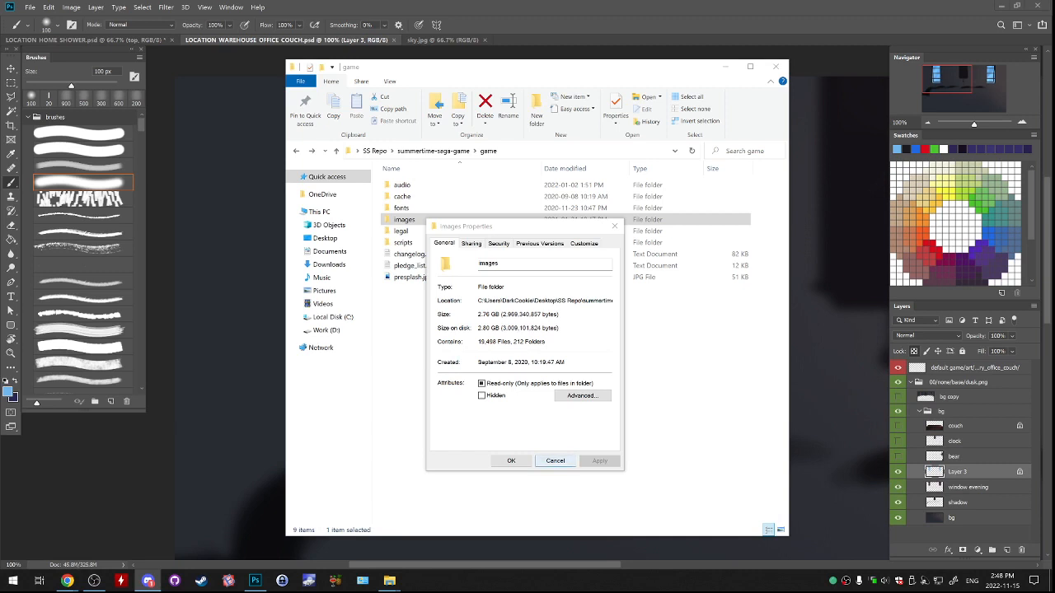
{"action": "left_click", "coordinate": [554, 461]}
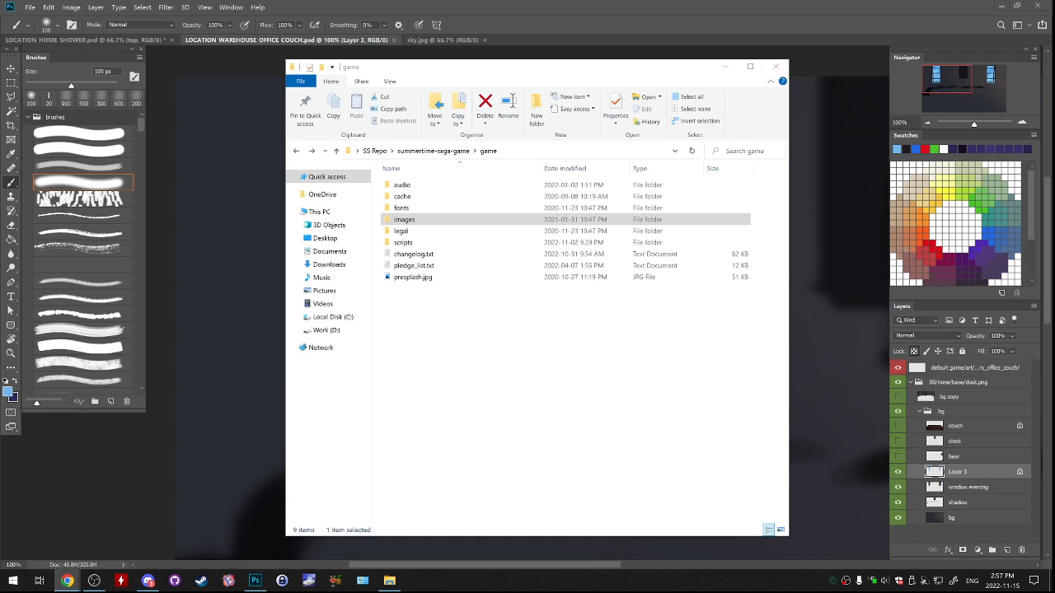
{"action": "left_click", "coordinate": [775, 67]}
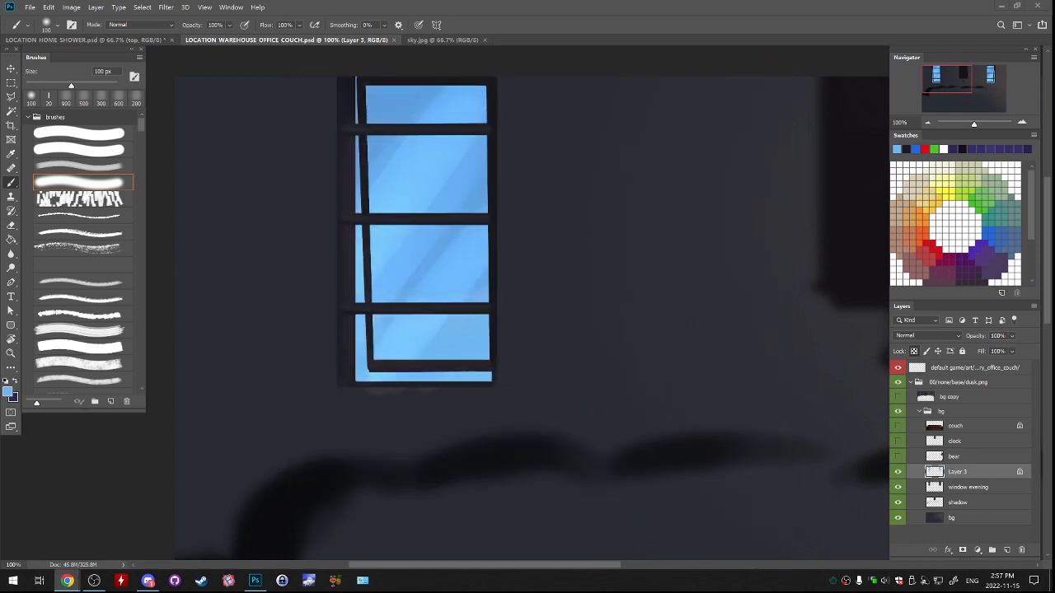
Compare the office windows with Layer 3 hidden and shown, viewing the whole scene.
{"action": "left_click", "coordinate": [898, 472]}
{"action": "left_click", "coordinate": [897, 472]}
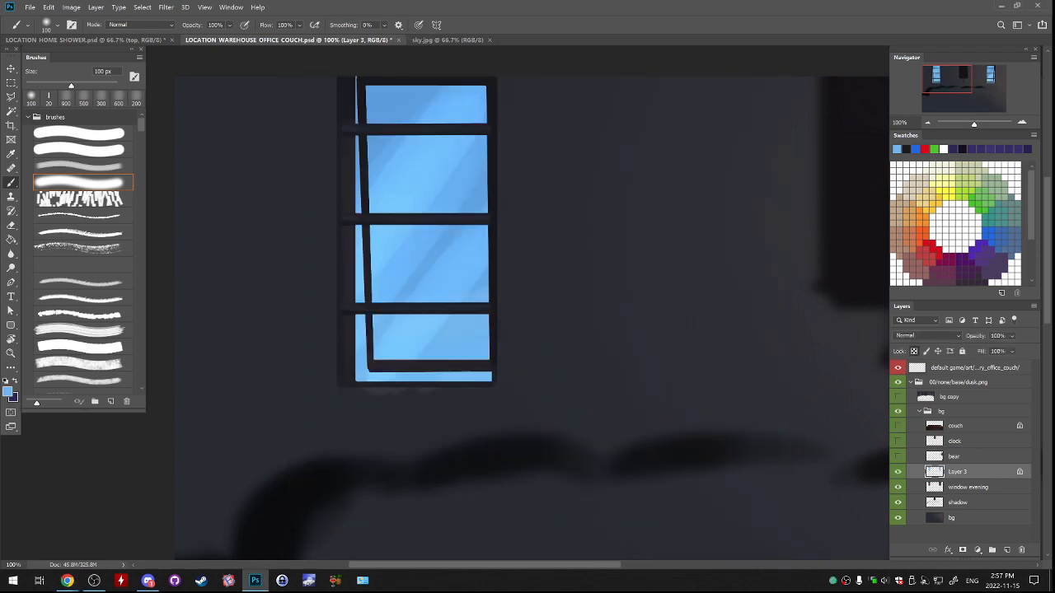
{"action": "key", "text": "ctrl+minus"}
{"action": "left_click_drag", "start_coordinate": [692, 280], "coordinate": [460, 197]}
{"action": "key", "text": "ctrl+minus"}
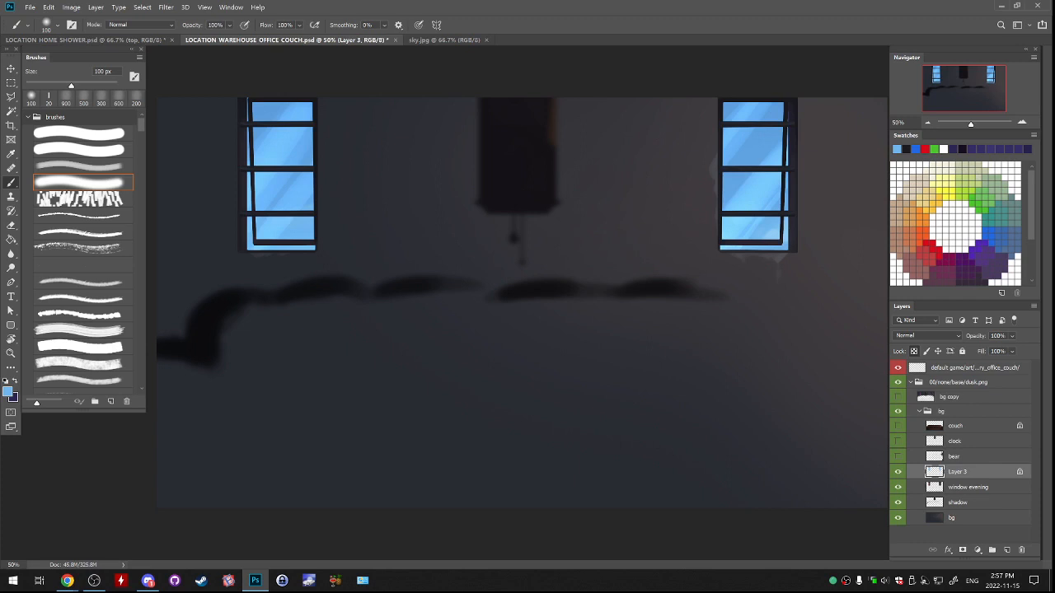
{"action": "left_click", "coordinate": [897, 472]}
{"action": "left_click", "coordinate": [897, 471]}
Show the bear layer, checking the scene with the bear and Layer 3 toggled off and on.
{"action": "left_click", "coordinate": [897, 455]}
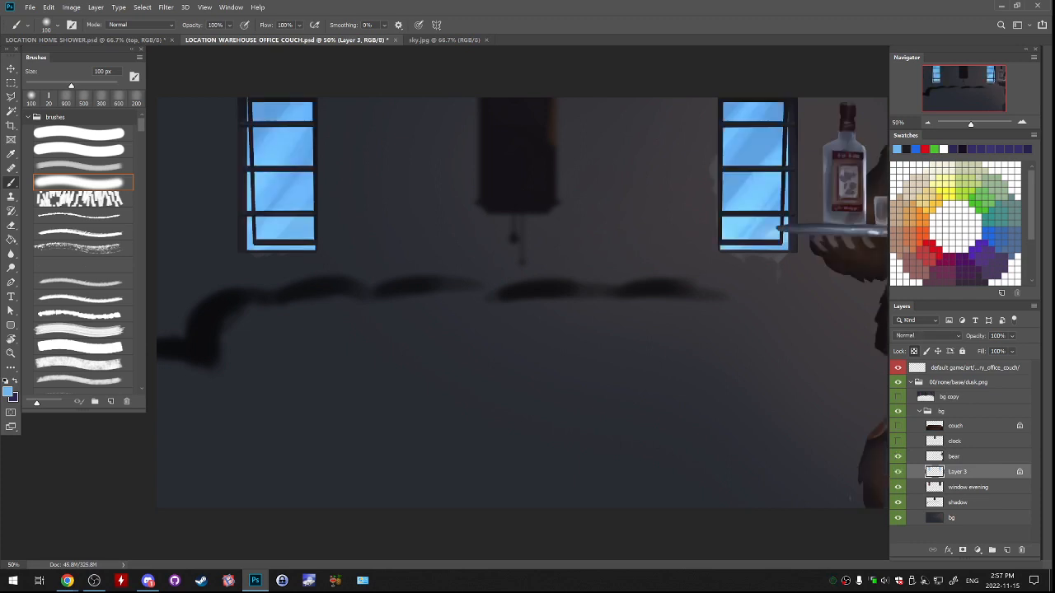
{"action": "left_click", "coordinate": [897, 456]}
{"action": "left_click", "coordinate": [897, 471]}
{"action": "left_click", "coordinate": [897, 456]}
{"action": "left_click", "coordinate": [897, 472]}
{"action": "left_click", "coordinate": [927, 123]}
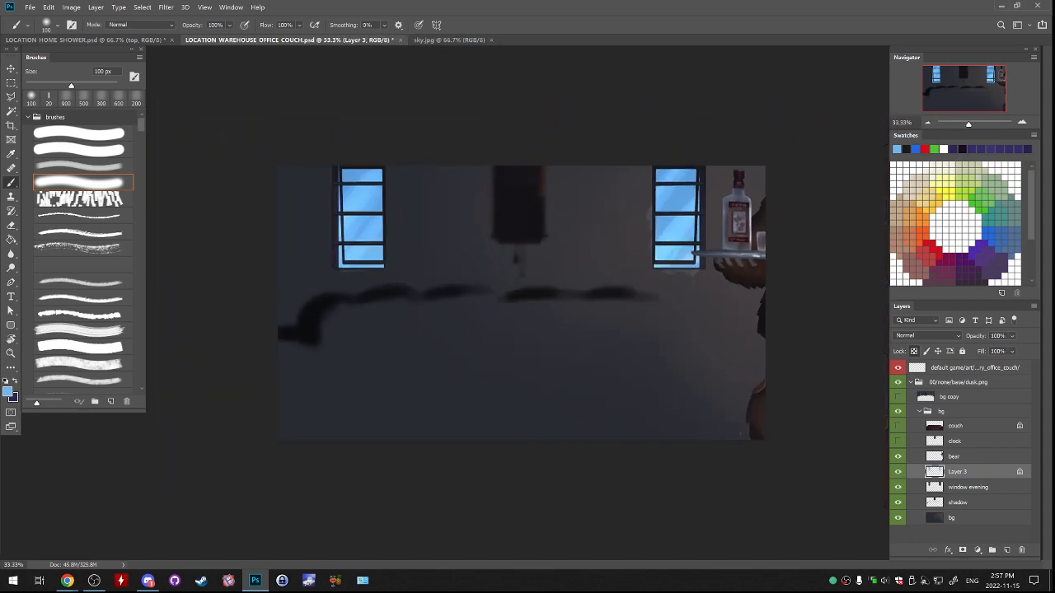
{"action": "key", "text": "e"}
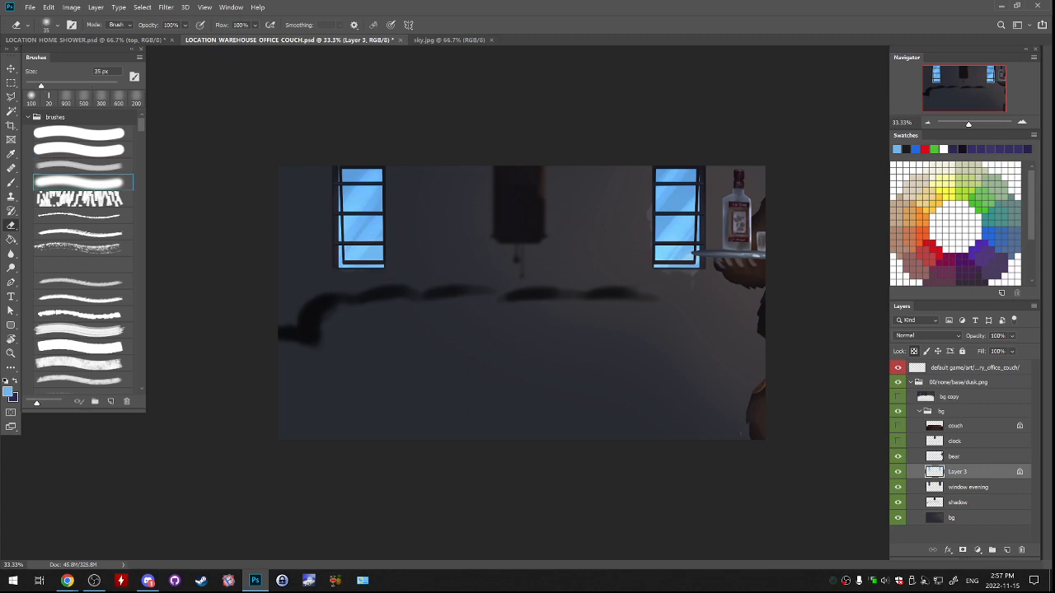
{"action": "left_click_drag", "start_coordinate": [383, 248], "coordinate": [351, 267]}
{"action": "key", "text": "ctrl+z"}
Dodge the highlights in the lower window glass on Layer 3 with a soft 1200 px brush at 50% exposure.
{"action": "left_click", "coordinate": [10, 268]}
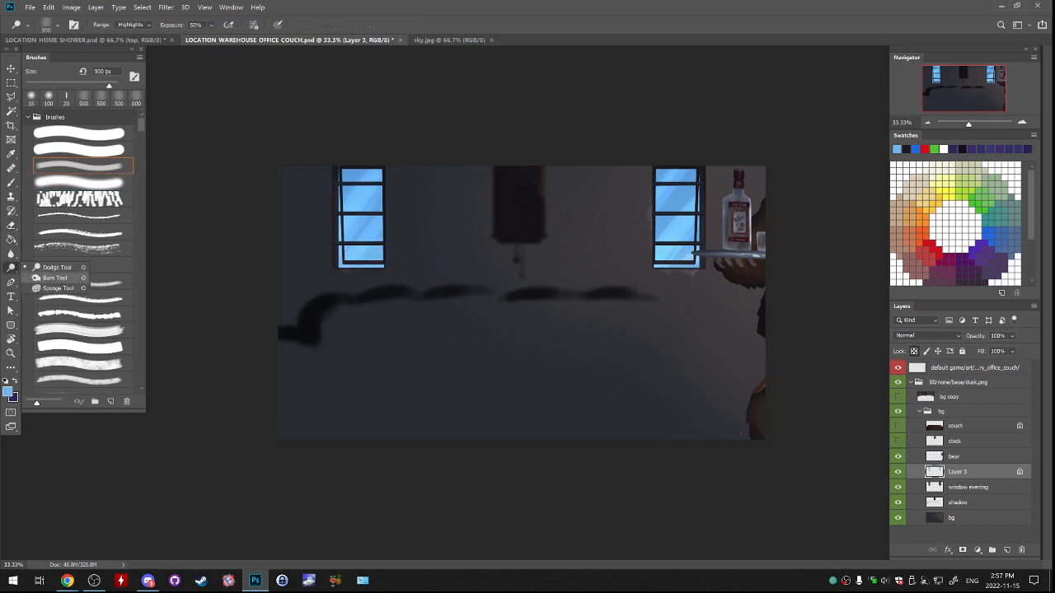
{"action": "left_click", "coordinate": [54, 267]}
{"action": "left_click", "coordinate": [365, 262]}
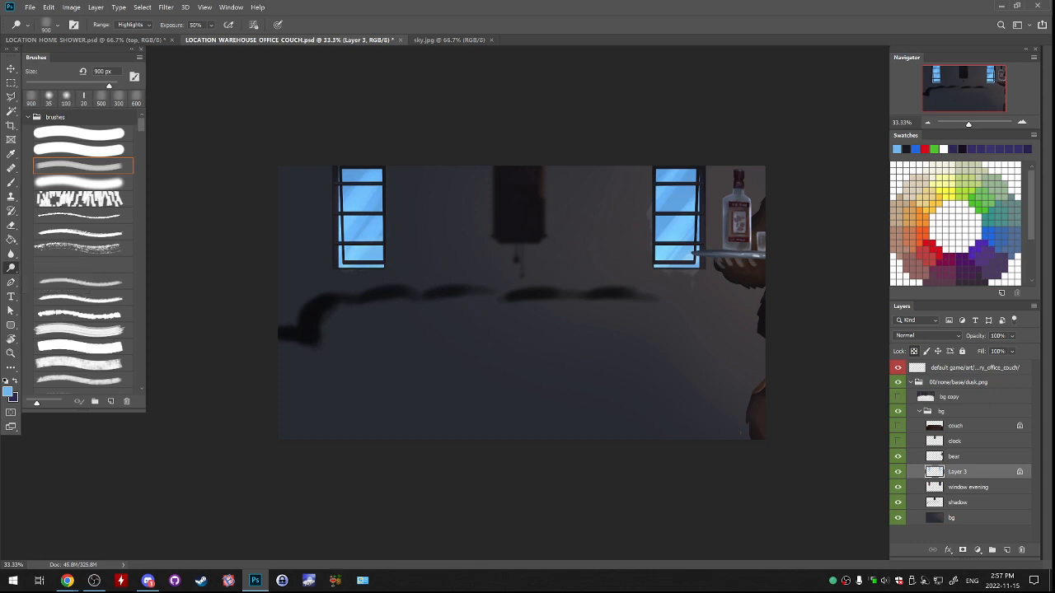
{"action": "left_click", "coordinate": [48, 99]}
{"action": "key", "text": "]"}
{"action": "key", "text": "]"}
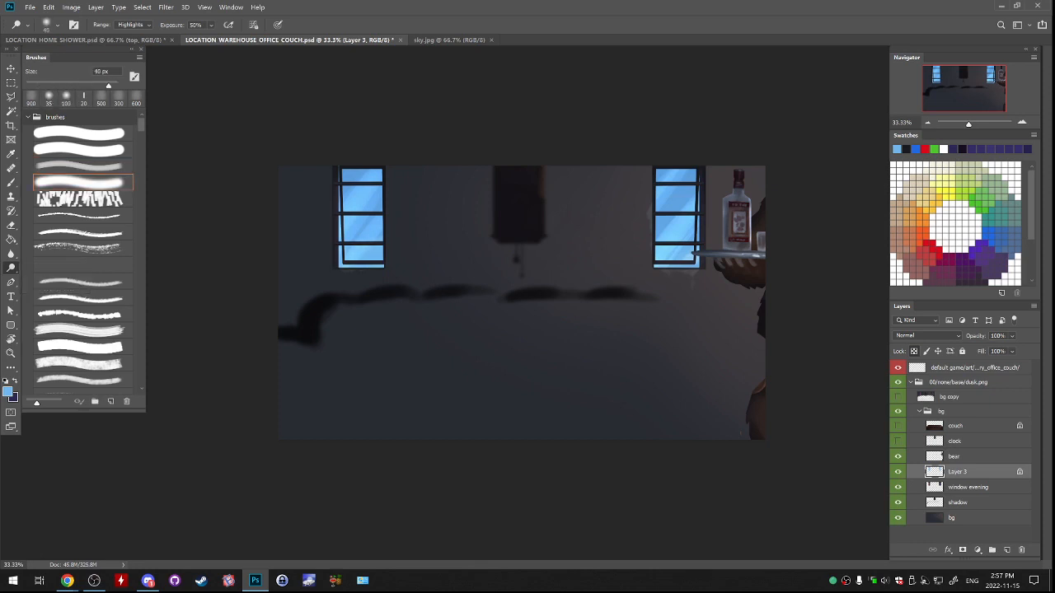
{"action": "key", "text": "]"}
{"action": "key", "text": "]"}
{"action": "key", "text": "]"}
{"action": "key", "text": "]"}
{"action": "key", "text": "]"}
{"action": "key", "text": "]"}
{"action": "key", "text": "]"}
{"action": "key", "text": "]"}
{"action": "key", "text": "]"}
{"action": "key", "text": "]"}
{"action": "key", "text": "]"}
{"action": "key", "text": "]"}
{"action": "key", "text": "]"}
{"action": "key", "text": "]"}
{"action": "key", "text": "]"}
{"action": "key", "text": "]"}
{"action": "key", "text": "]"}
{"action": "key", "text": "]"}
{"action": "key", "text": "]"}
{"action": "key", "text": "]"}
{"action": "left_click", "coordinate": [361, 258]}
{"action": "key", "text": "ctrl+z"}
{"action": "left_click", "coordinate": [718, 244]}
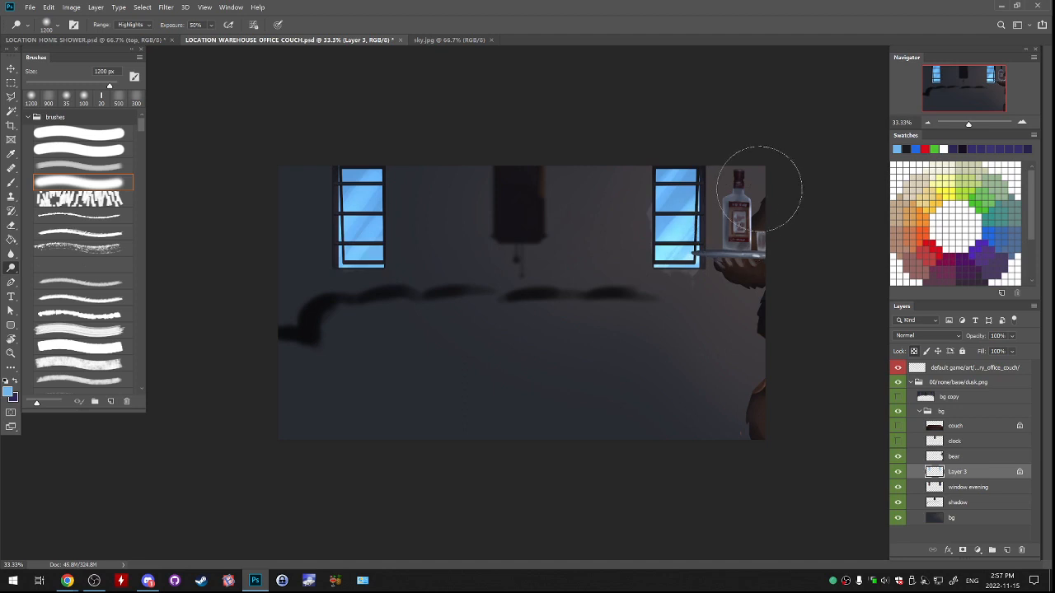
Show the clock and couch layers to bring back the full office scene.
{"action": "left_click", "coordinate": [897, 441]}
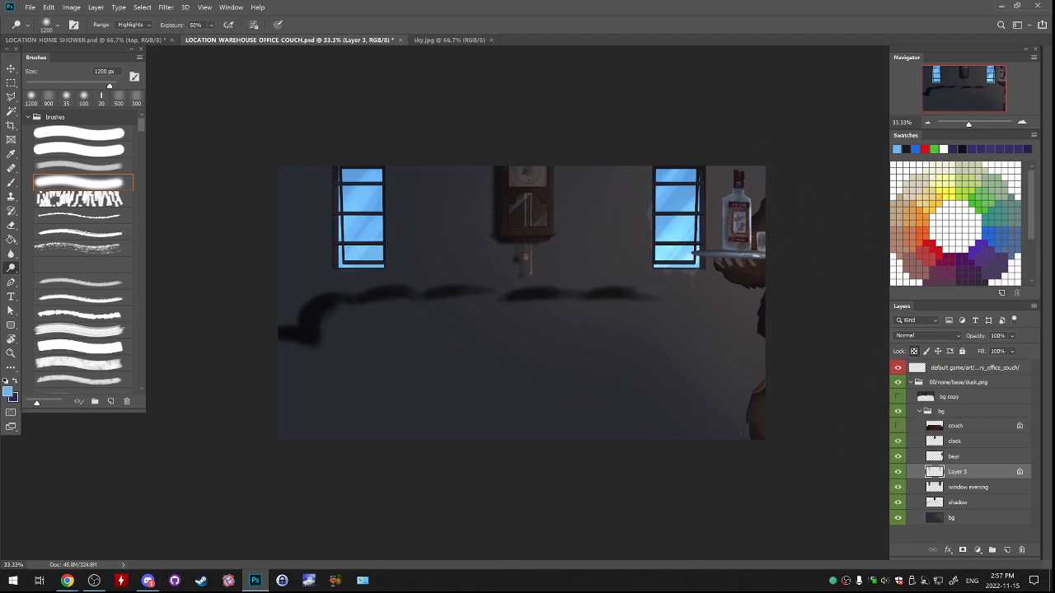
{"action": "left_click", "coordinate": [898, 426]}
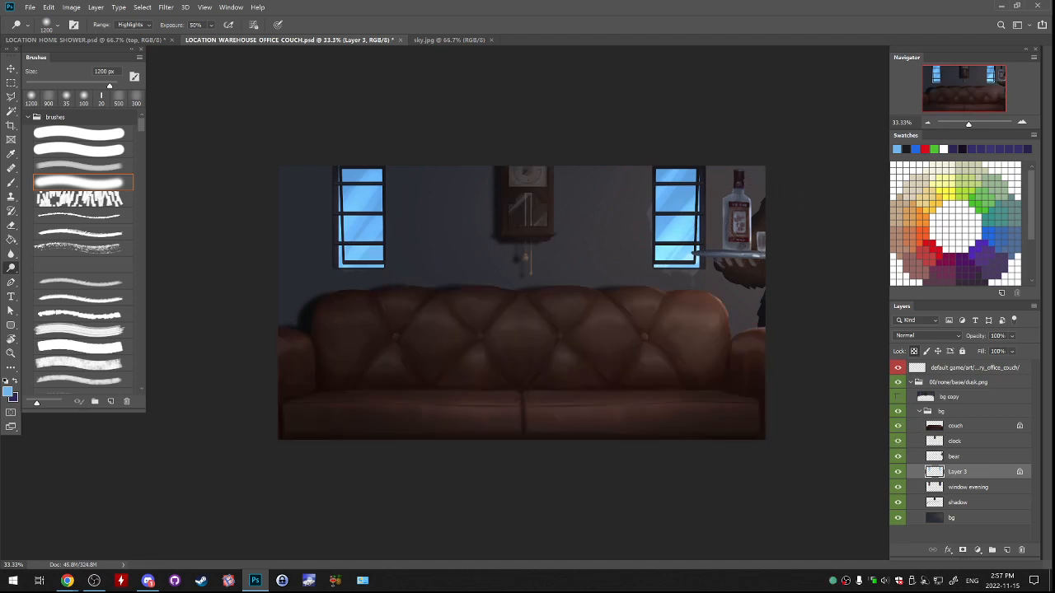
Move Layer 3 out of the bg group so it sits directly above it, and collapse the bg group.
{"action": "left_click", "coordinate": [956, 426]}
{"action": "left_click", "coordinate": [956, 456]}
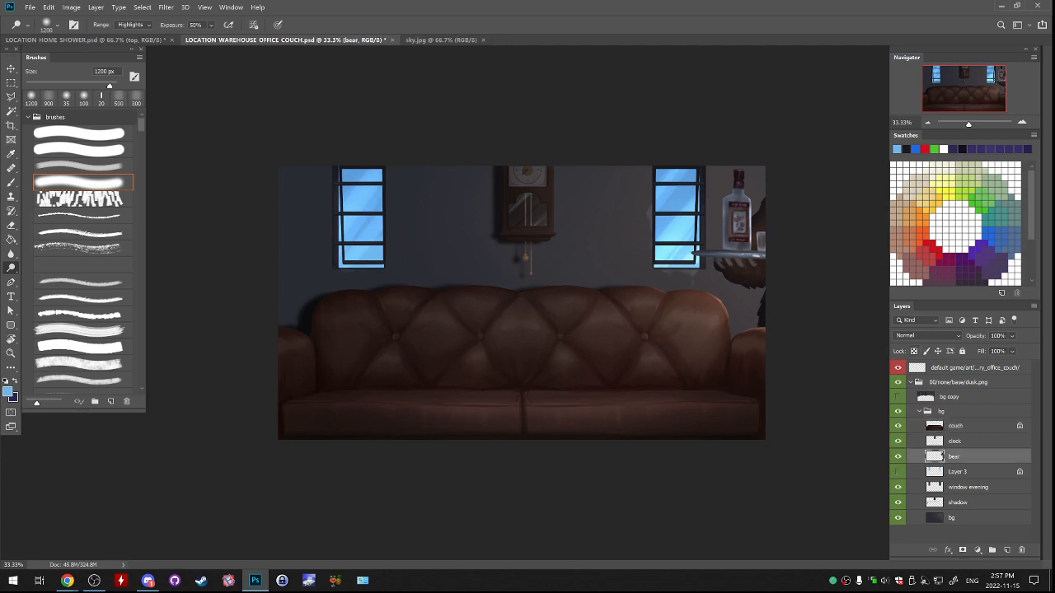
{"action": "left_click", "coordinate": [897, 472]}
{"action": "left_click", "coordinate": [957, 472]}
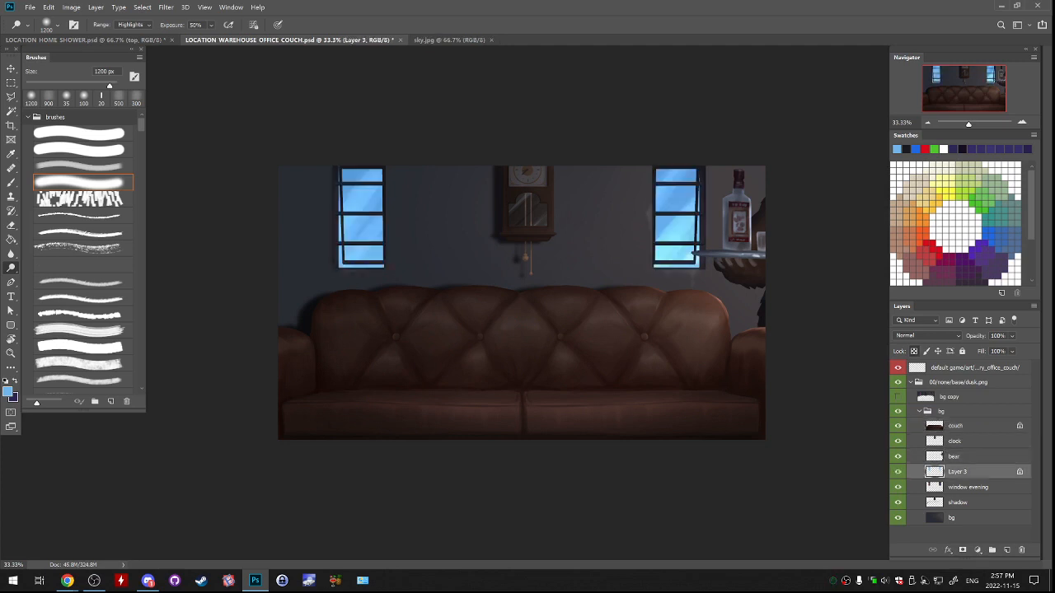
{"action": "left_click_drag", "start_coordinate": [957, 472], "coordinate": [948, 405]}
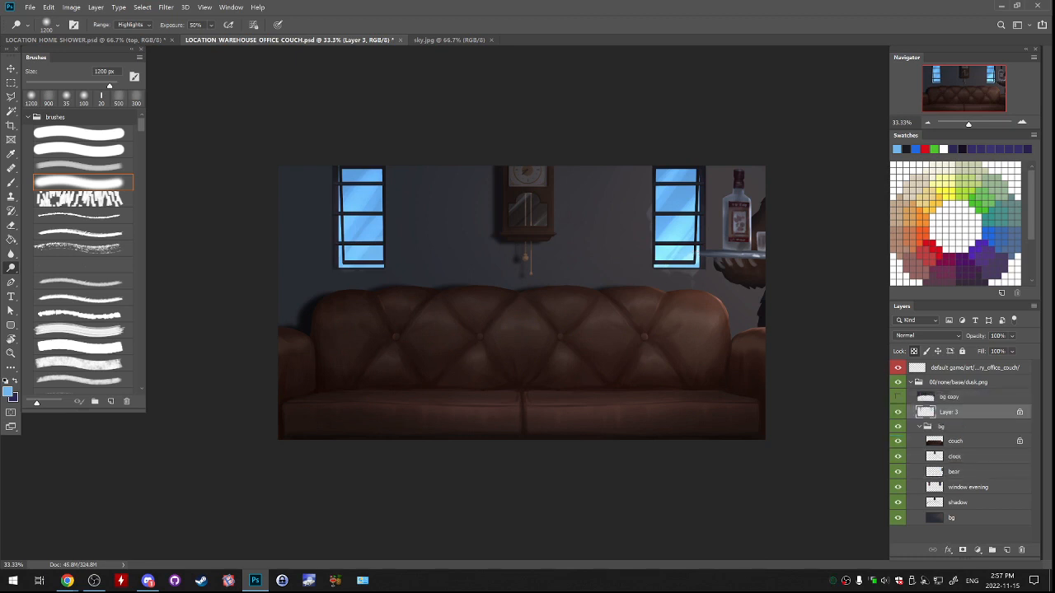
{"action": "left_click", "coordinate": [919, 427]}
Compare the office scene with the bg copy and Layer 3 layers shown and hidden.
{"action": "left_click", "coordinate": [897, 397]}
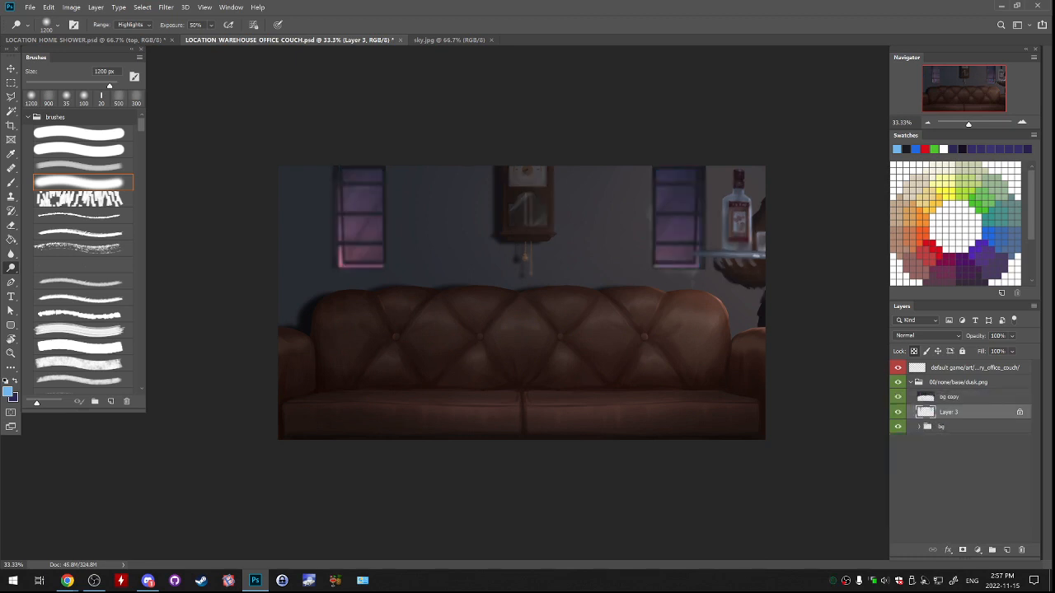
{"action": "left_click", "coordinate": [897, 412]}
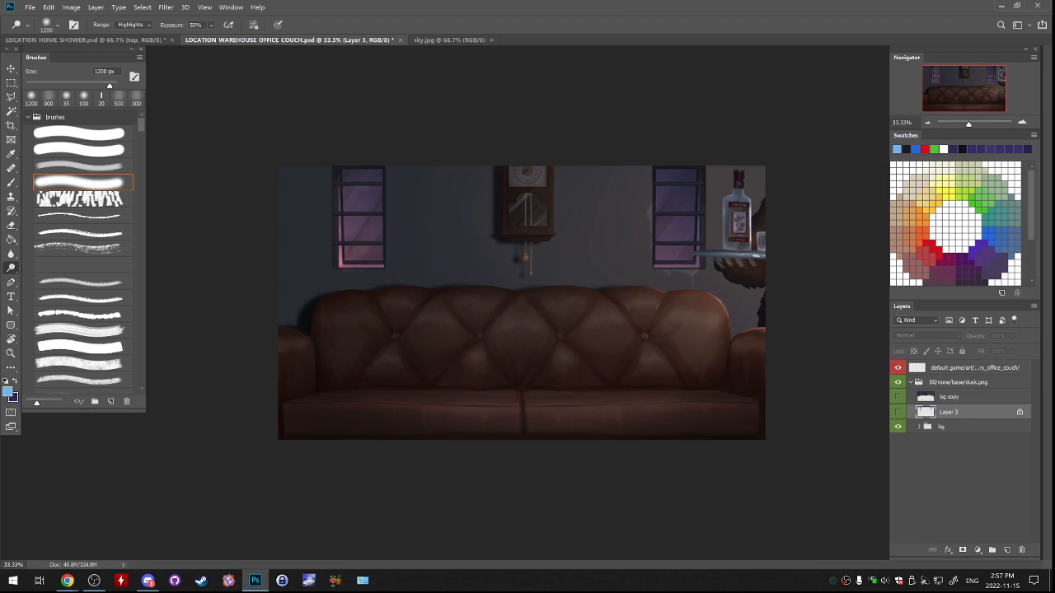
{"action": "left_click", "coordinate": [898, 412]}
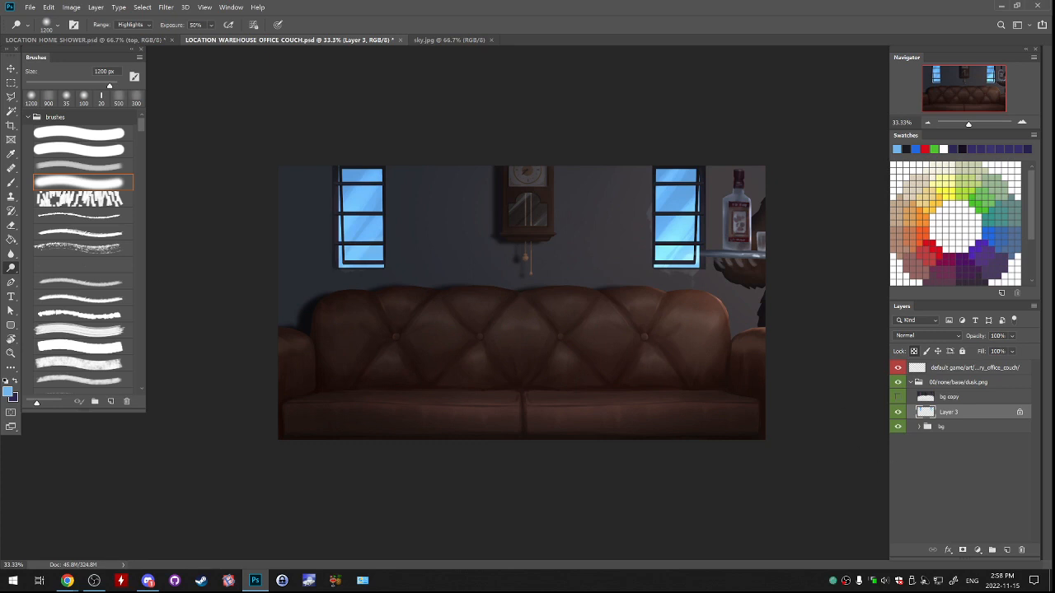
{"action": "left_click", "coordinate": [897, 412]}
{"action": "left_click", "coordinate": [897, 412]}
Delete the bg copy layer after checking its effect around the left window and clock.
{"action": "left_click", "coordinate": [1021, 122]}
{"action": "left_click", "coordinate": [1022, 122]}
{"action": "left_click_drag", "start_coordinate": [547, 108], "coordinate": [655, 257]}
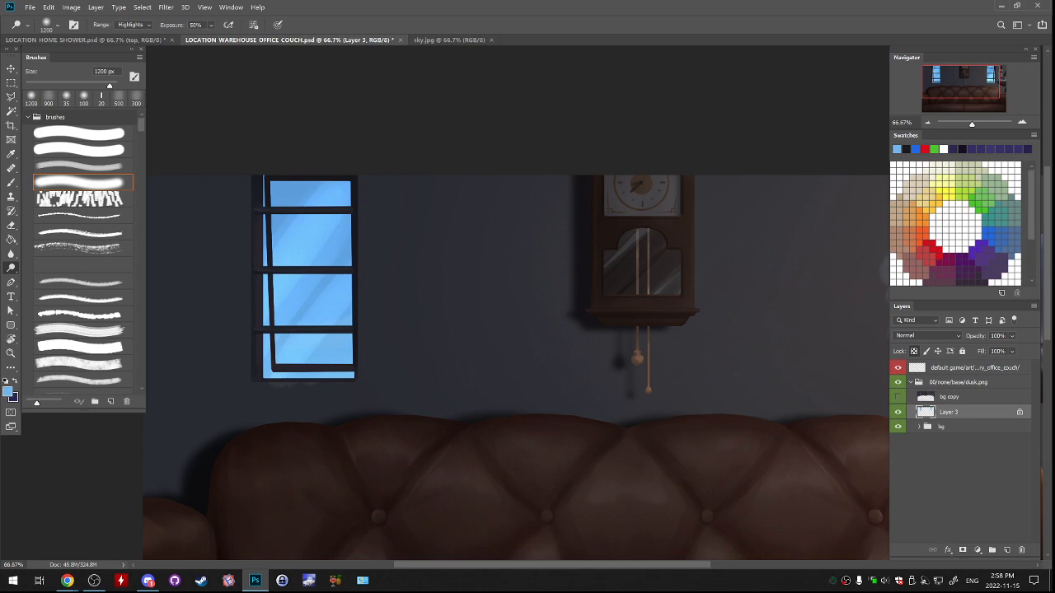
{"action": "left_click", "coordinate": [897, 397]}
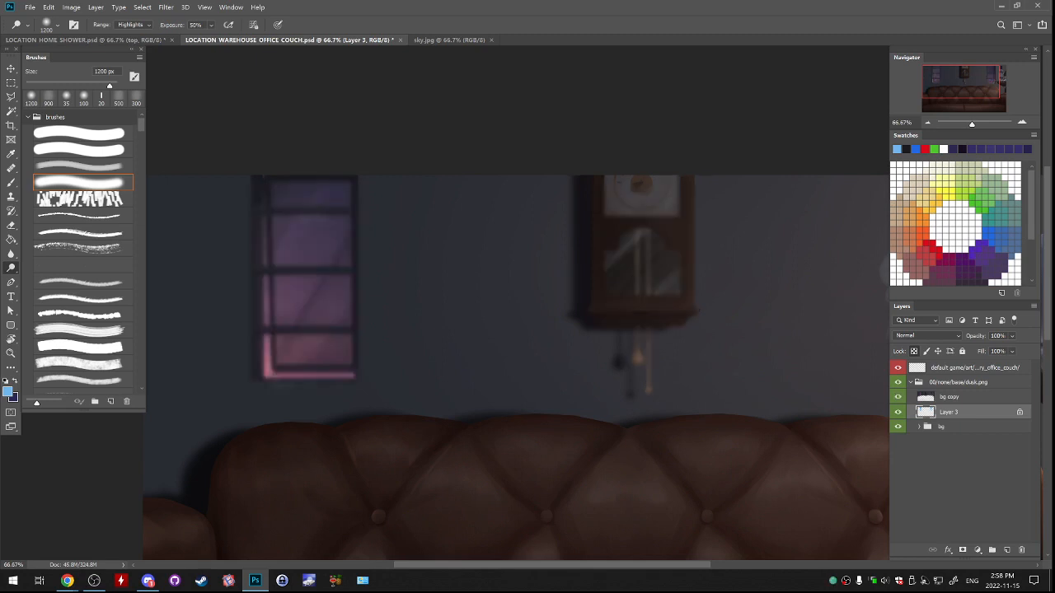
{"action": "left_click", "coordinate": [897, 397]}
{"action": "left_click", "coordinate": [950, 397]}
{"action": "left_click", "coordinate": [897, 397]}
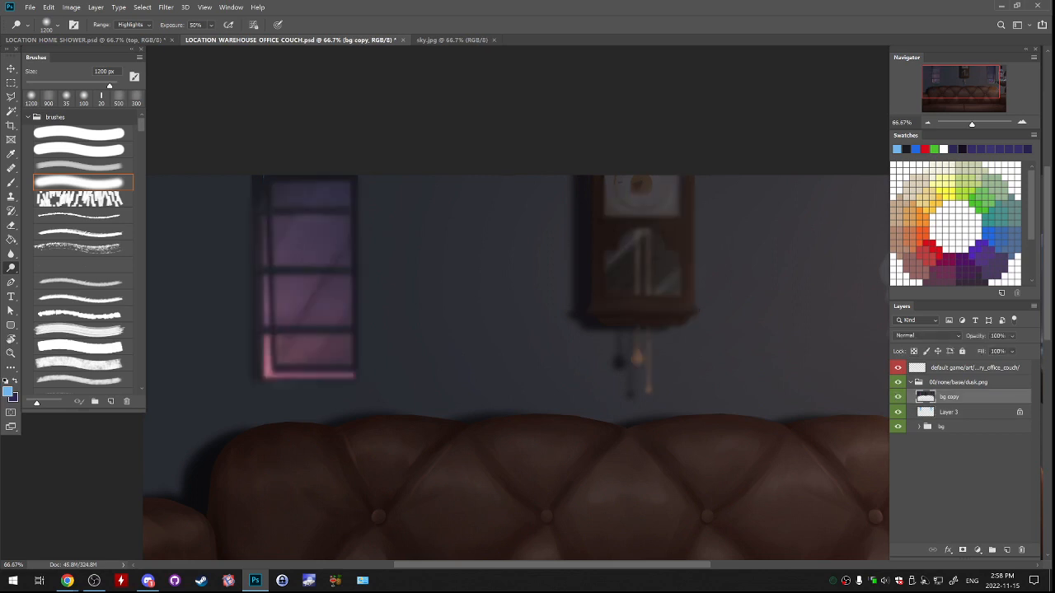
{"action": "left_click", "coordinate": [898, 397]}
{"action": "left_click_drag", "start_coordinate": [949, 397], "coordinate": [1021, 549]}
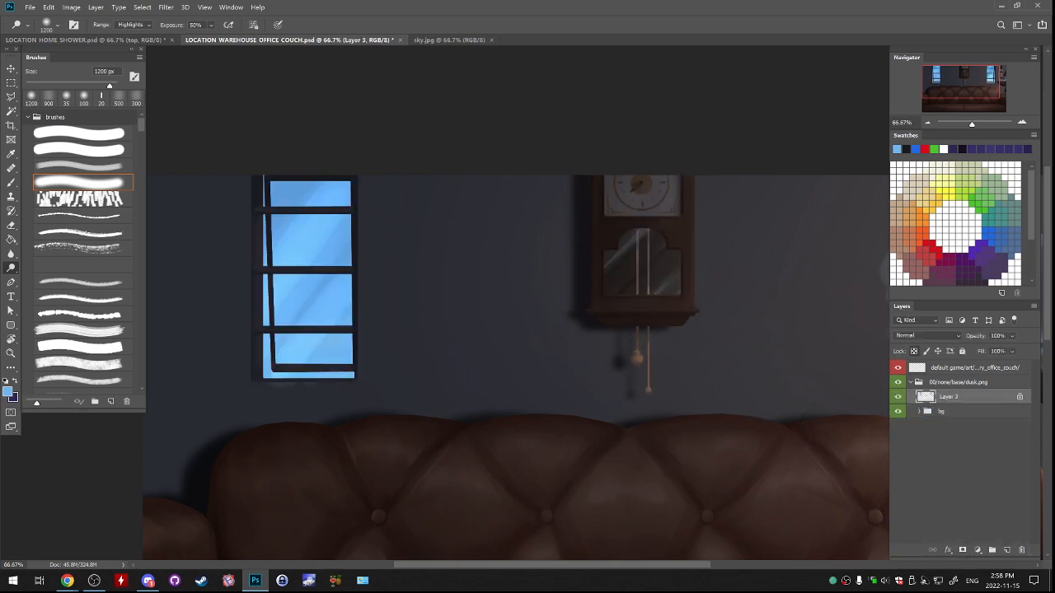
Unlock the transparent pixels of Layer 3 and select the 00/none/base/dusk.png group.
{"action": "left_click_drag", "start_coordinate": [947, 49], "coordinate": [951, 50]}
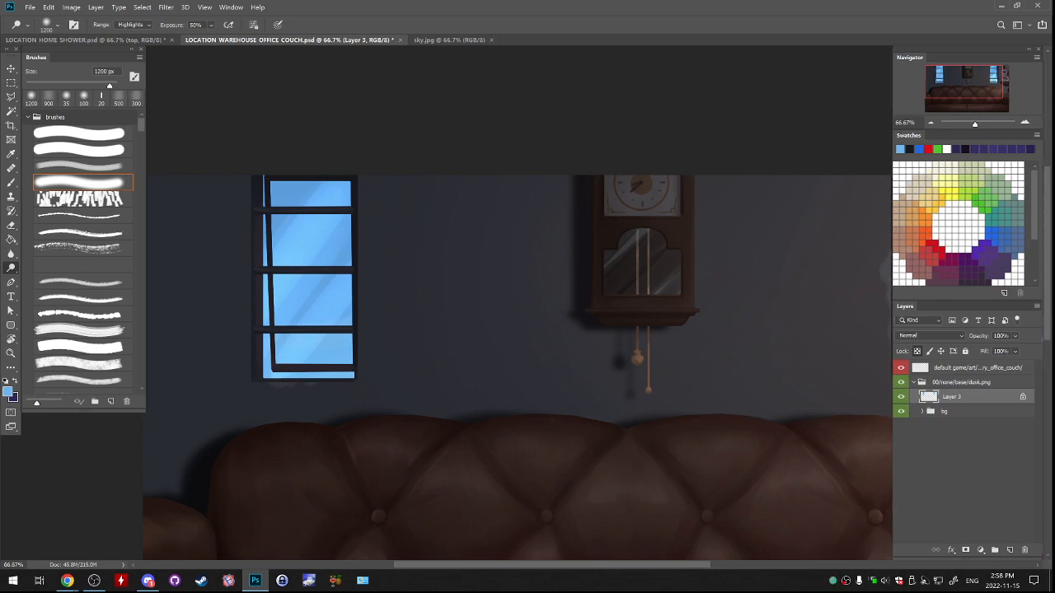
{"action": "mouse_move", "coordinate": [737, 412]}
{"action": "left_mouse_down"}
{"action": "mouse_move", "coordinate": [364, 396]}
{"action": "mouse_move", "coordinate": [403, 371]}
{"action": "mouse_move", "coordinate": [453, 361]}
{"action": "mouse_move", "coordinate": [879, 358]}
{"action": "mouse_move", "coordinate": [649, 356]}
{"action": "left_mouse_up"}
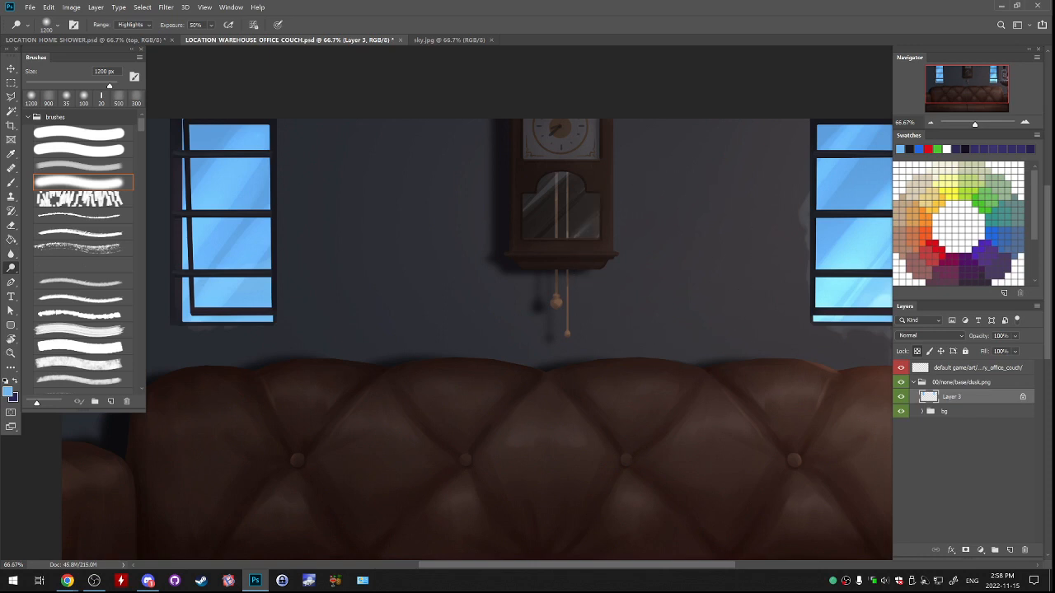
{"action": "key", "text": "slash"}
{"action": "left_click", "coordinate": [913, 382]}
{"action": "left_click", "coordinate": [914, 382]}
Compare the left and right windows with Layer 3 hidden and shown.
{"action": "left_click", "coordinate": [901, 398]}
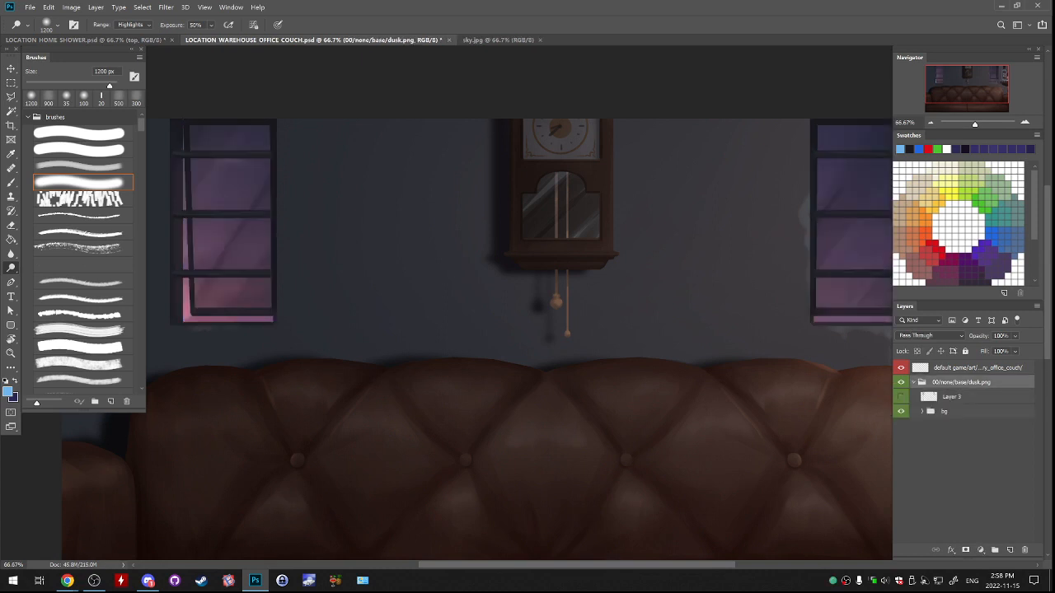
{"action": "left_click", "coordinate": [901, 397]}
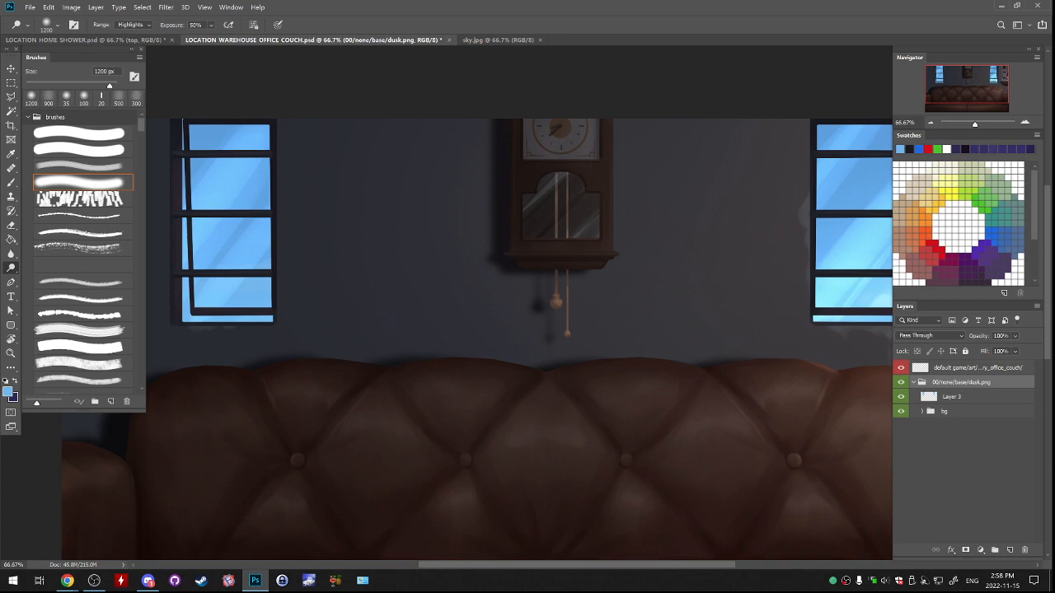
{"action": "left_click_drag", "start_coordinate": [623, 323], "coordinate": [415, 336]}
{"action": "left_click", "coordinate": [901, 397]}
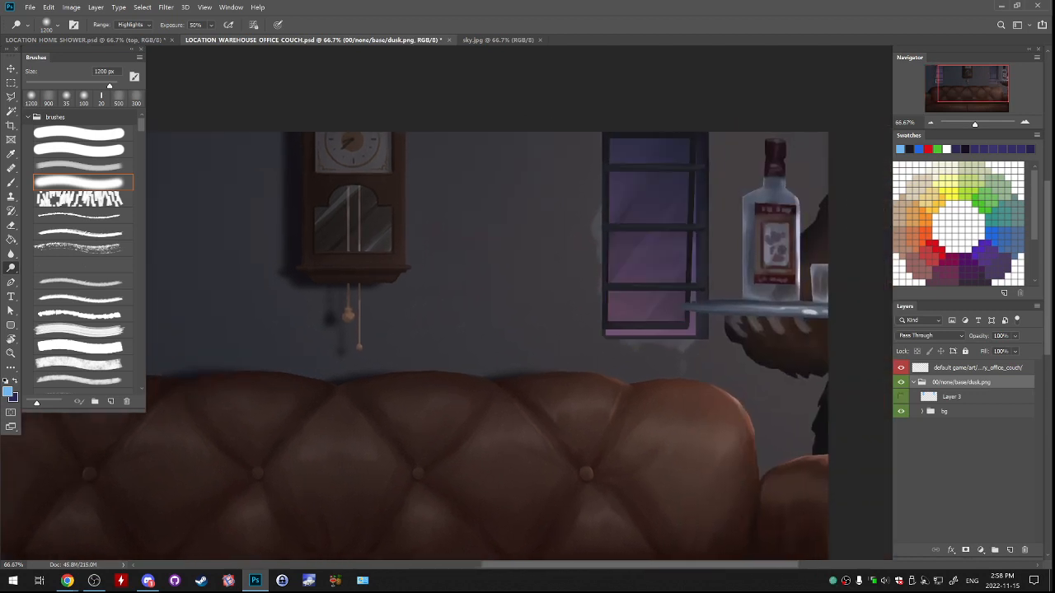
{"action": "left_click", "coordinate": [901, 397]}
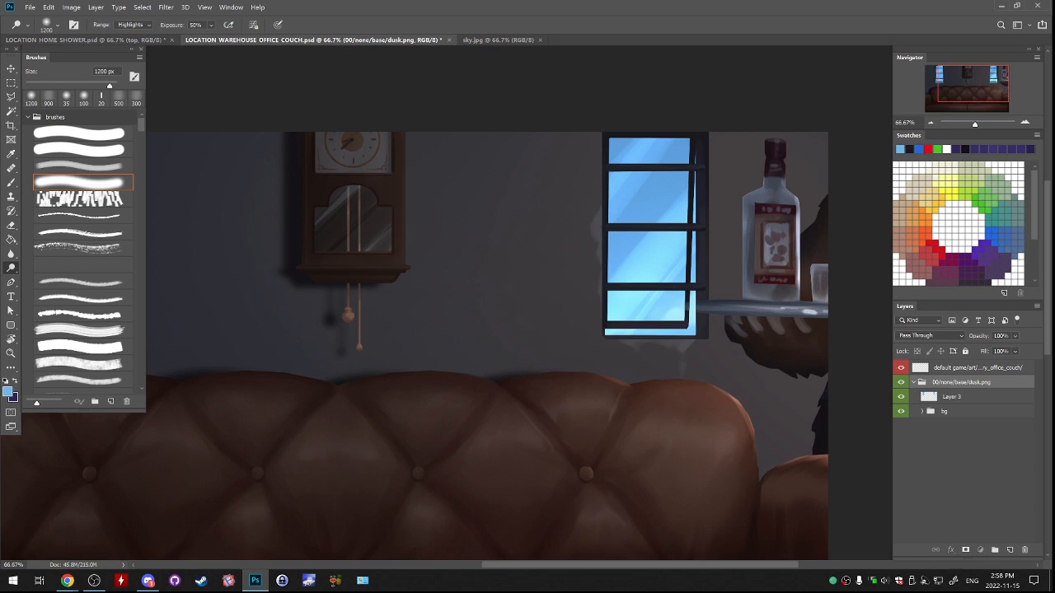
Move Layer 3 out of the 00/none/base/dusk.png group to directly above it, checking the scene with the layer toggled.
{"action": "left_click_drag", "start_coordinate": [952, 397], "coordinate": [953, 376]}
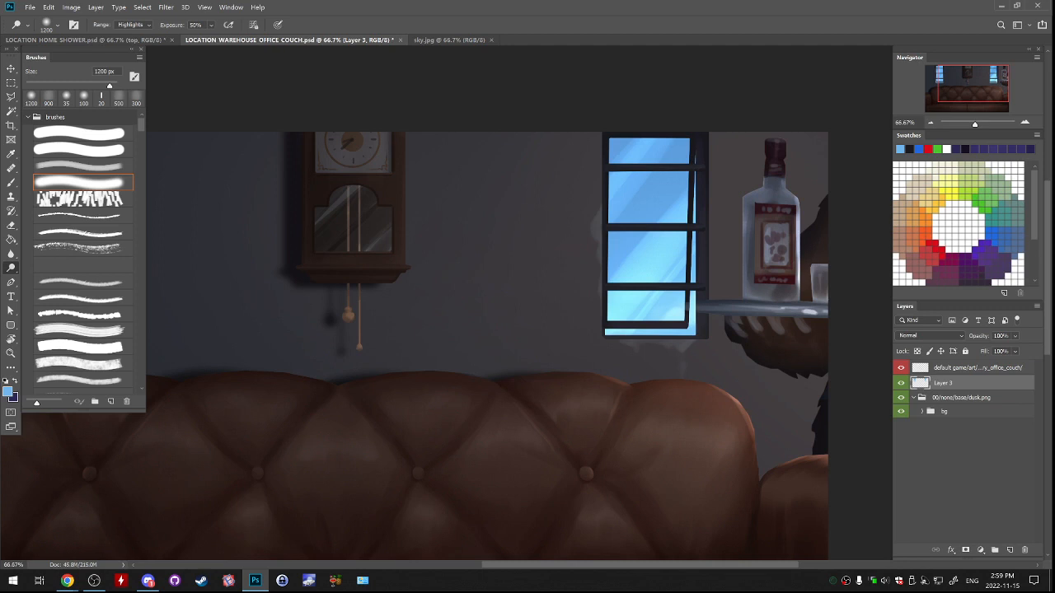
{"action": "left_click", "coordinate": [900, 383]}
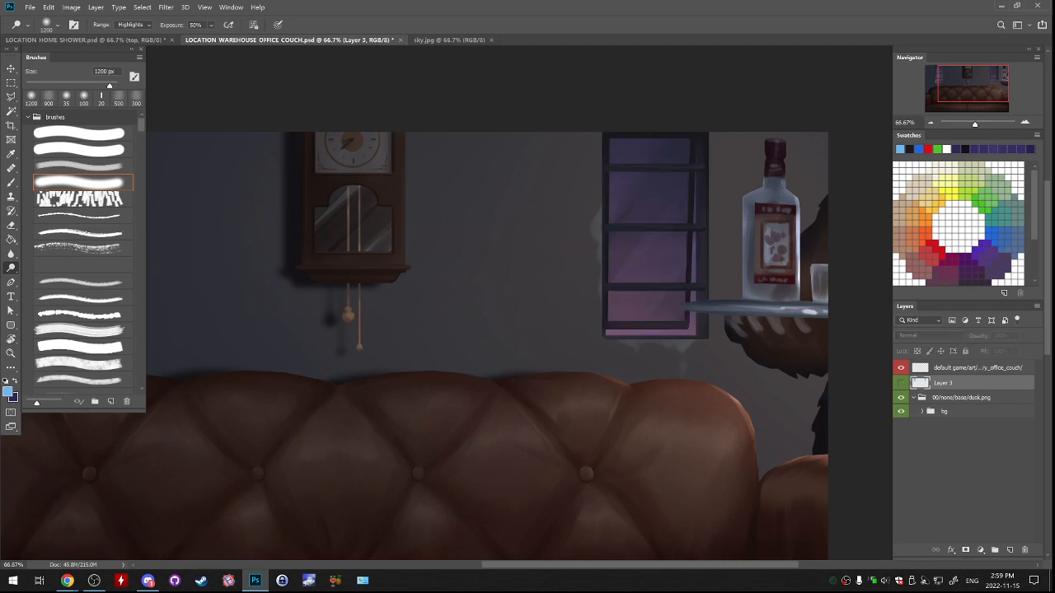
{"action": "left_click", "coordinate": [900, 382]}
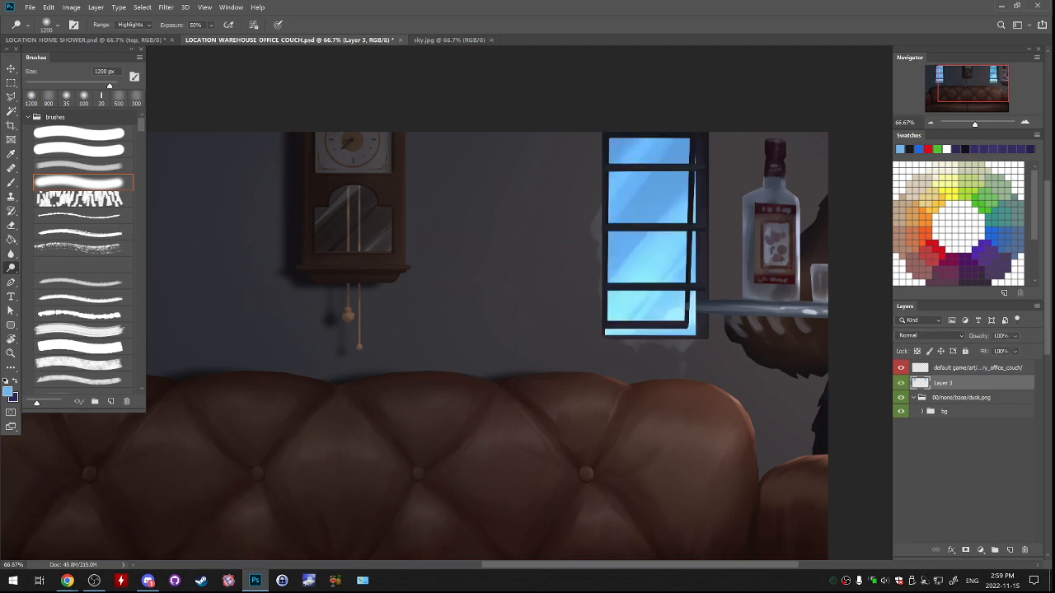
{"action": "left_click", "coordinate": [901, 383]}
{"action": "left_click", "coordinate": [901, 382]}
{"action": "left_click", "coordinate": [901, 382]}
{"action": "left_click", "coordinate": [900, 383]}
Inspect the right window's glass at 200%, and compare the whole scene with Layer 3 hidden and shown.
{"action": "key", "text": "ctrl+plus"}
{"action": "key", "text": "ctrl+plus"}
{"action": "left_click_drag", "start_coordinate": [799, 272], "coordinate": [351, 404]}
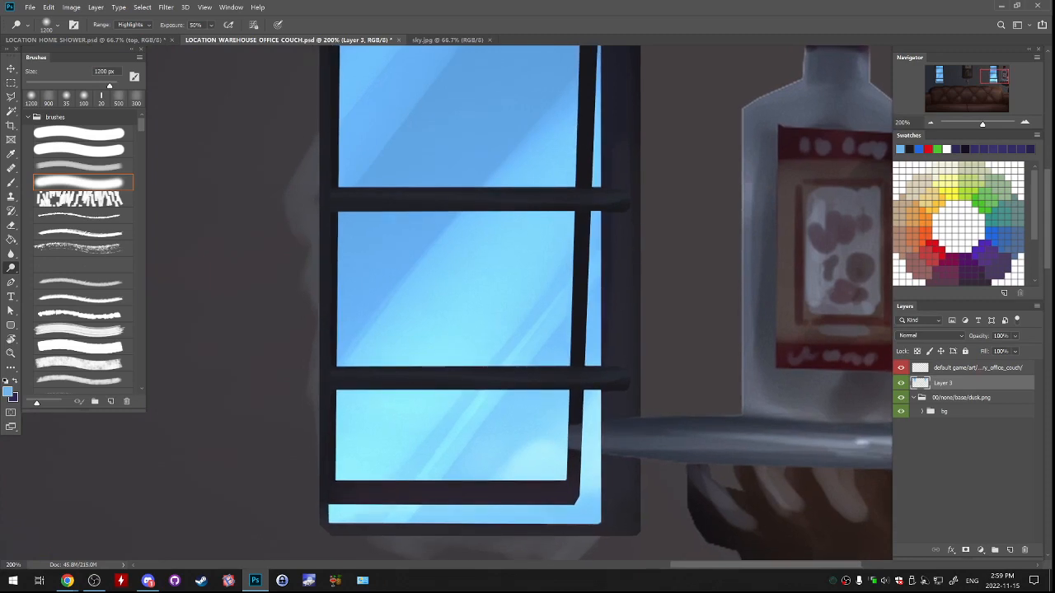
{"action": "key", "text": "ctrl+minus"}
{"action": "key", "text": "ctrl+minus"}
{"action": "key", "text": "ctrl+minus"}
{"action": "left_click", "coordinate": [901, 382]}
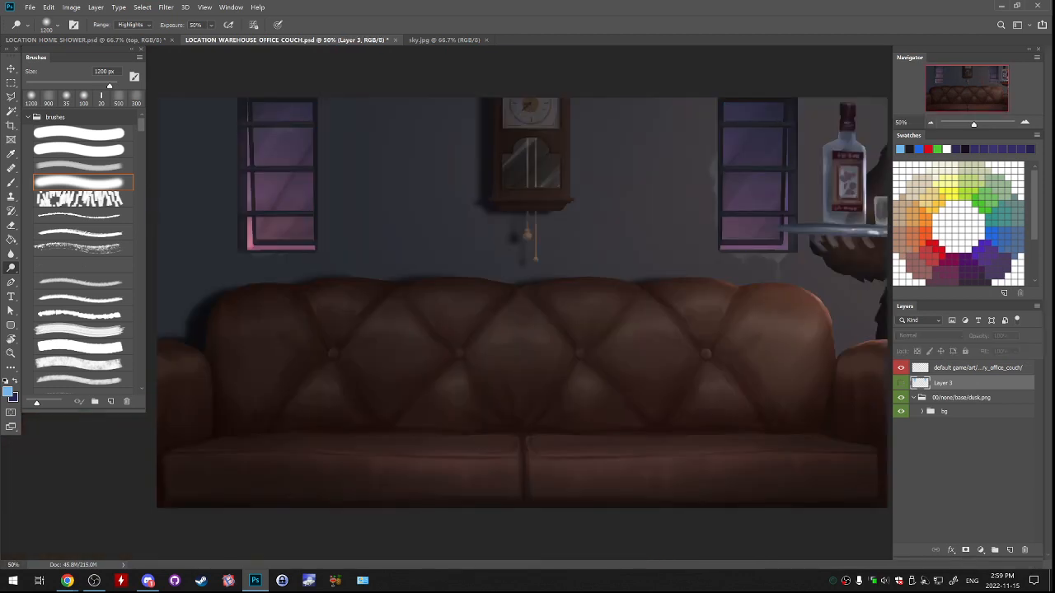
{"action": "left_click", "coordinate": [900, 382]}
Outline the left window's glass above its lower frame bar with a polygonal lasso selection.
{"action": "key", "text": "l"}
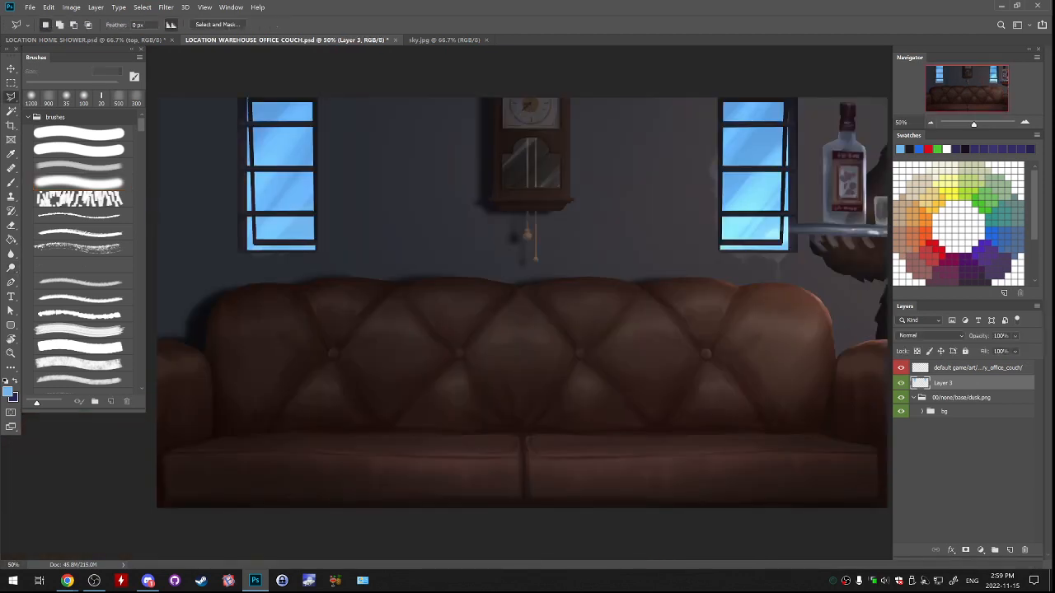
{"action": "left_click", "coordinate": [248, 98]}
{"action": "left_click", "coordinate": [339, 243]}
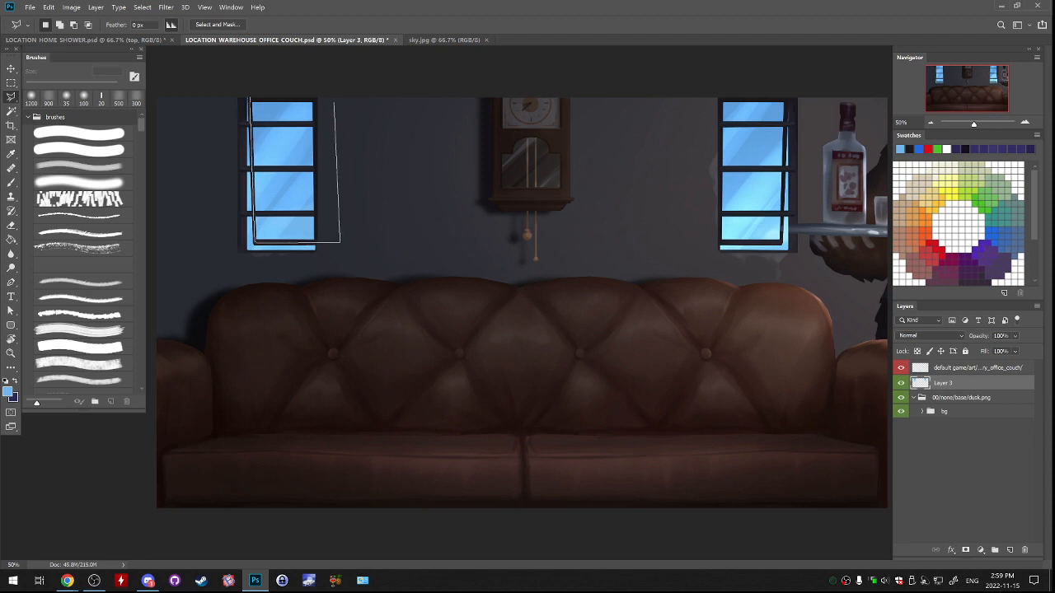
{"action": "left_click", "coordinate": [333, 97]}
{"action": "left_click", "coordinate": [312, 83]}
{"action": "left_click", "coordinate": [264, 85]}
{"action": "left_click", "coordinate": [250, 99]}
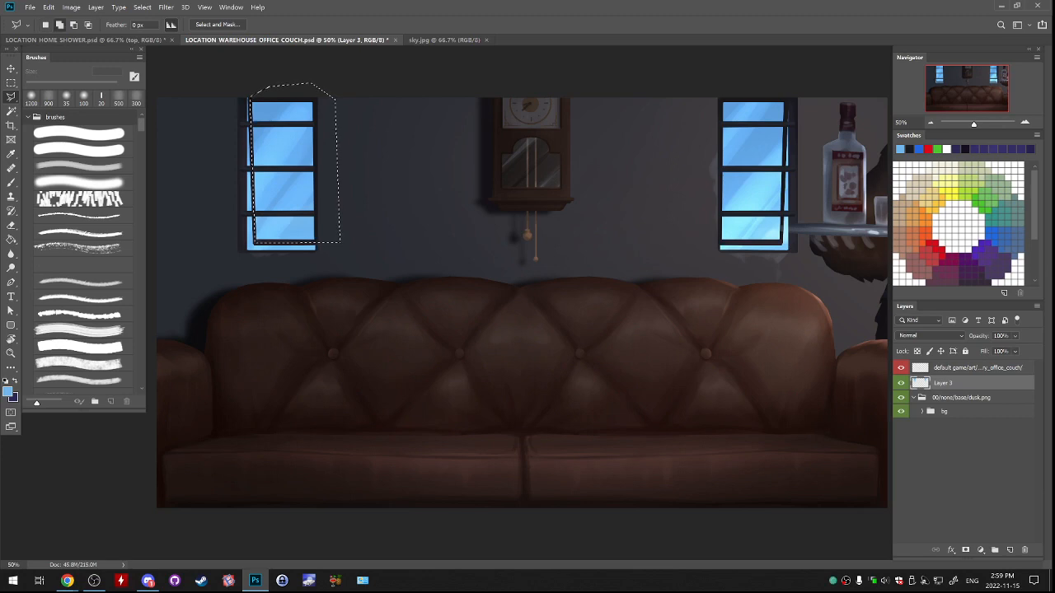
Add the right window's glass above its lower frame bar to the polygonal selection.
{"action": "left_click", "coordinate": [716, 241]}
{"action": "left_click", "coordinate": [782, 243]}
{"action": "left_click", "coordinate": [788, 97]}
{"action": "left_click", "coordinate": [782, 81]}
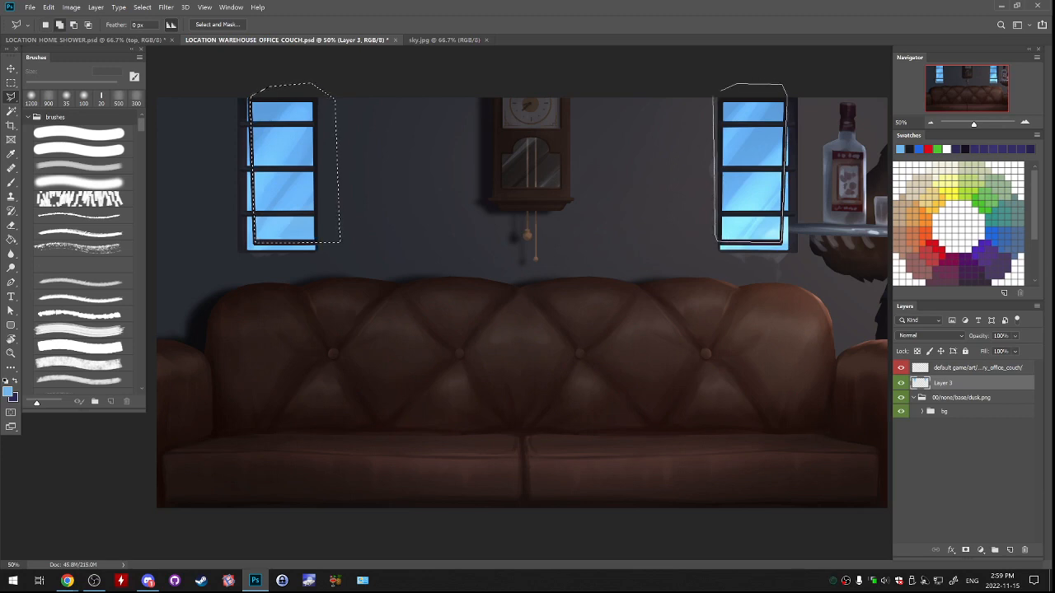
{"action": "left_click", "coordinate": [723, 88]}
{"action": "left_click", "coordinate": [713, 96]}
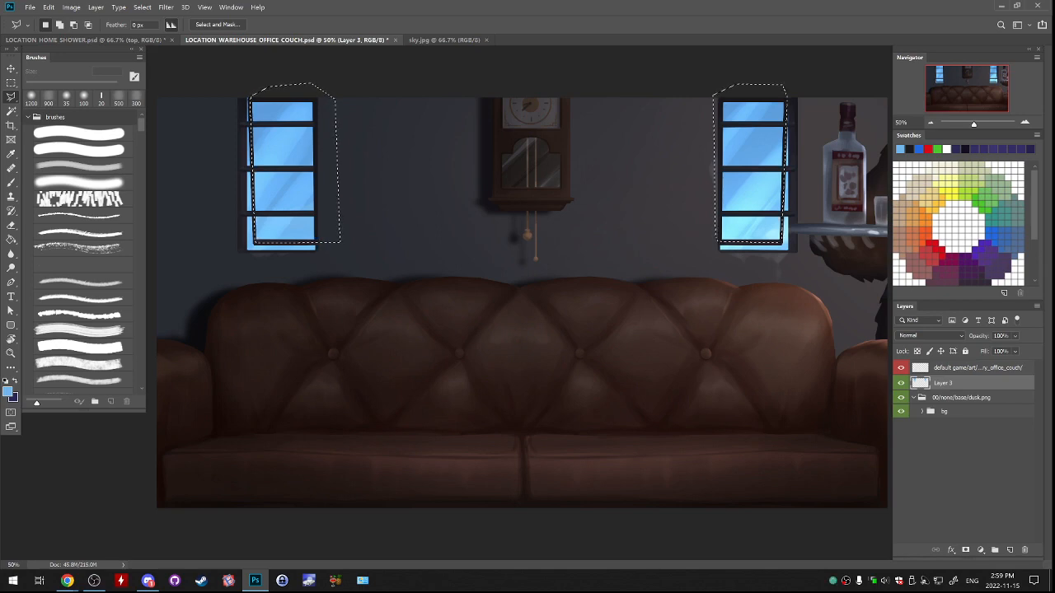
Darken the selected window glass on Layer 3 with a Hue/Saturation lightness of -33, and clear the selection.
{"action": "left_click", "coordinate": [71, 8]}
{"action": "mouse_move", "coordinate": [87, 32]}
{"action": "left_click", "coordinate": [215, 87]}
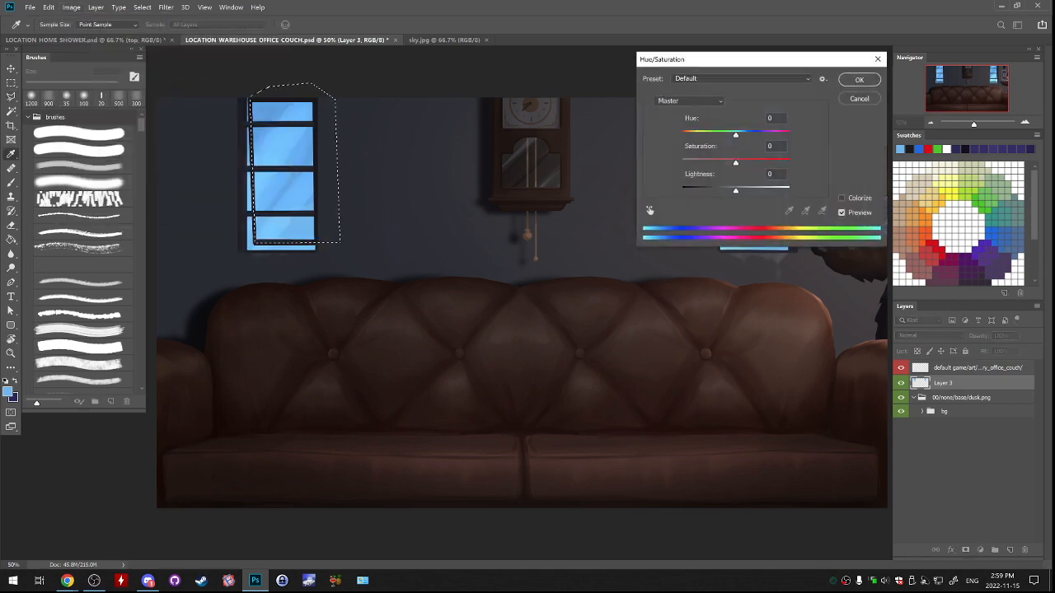
{"action": "left_click_drag", "start_coordinate": [736, 191], "coordinate": [718, 192]}
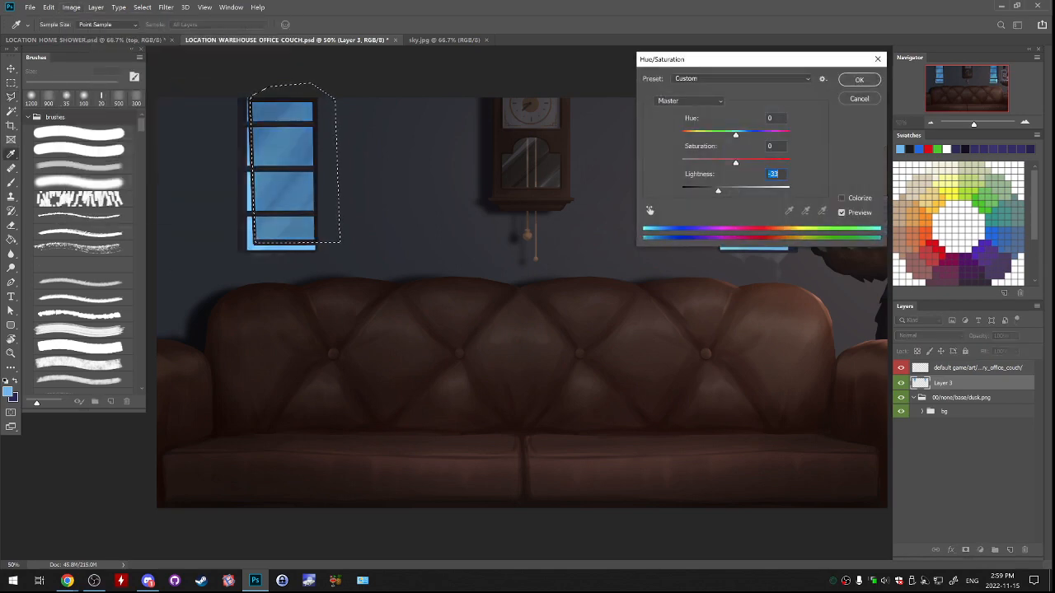
{"action": "key", "text": "Return"}
{"action": "key", "text": "ctrl+d"}
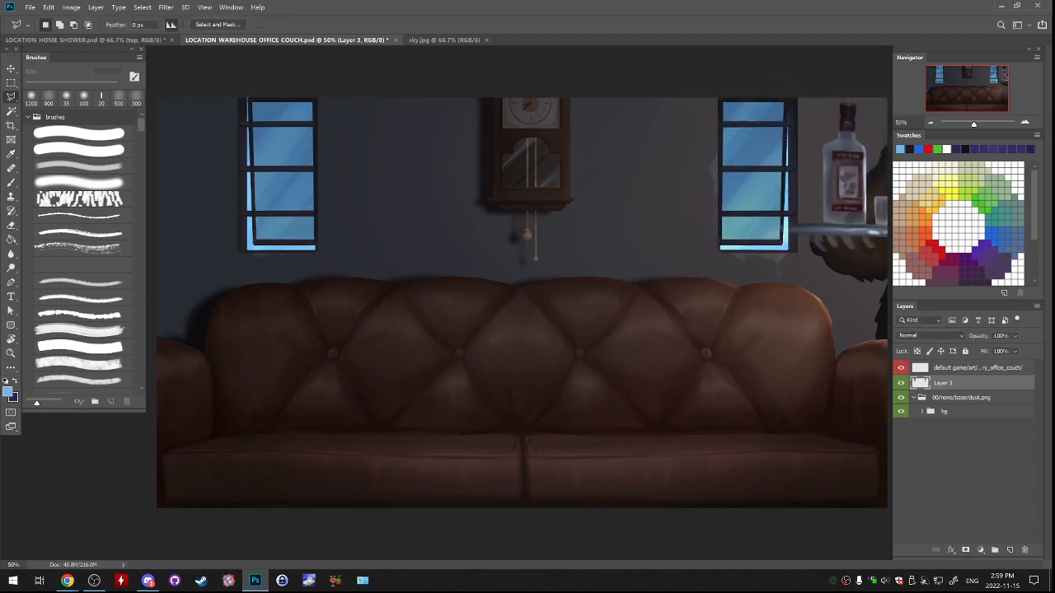
Put Layer 3 in its own group, collapse the dusk group, and compare the windows with the new group toggled.
{"action": "key", "text": "ctrl+g"}
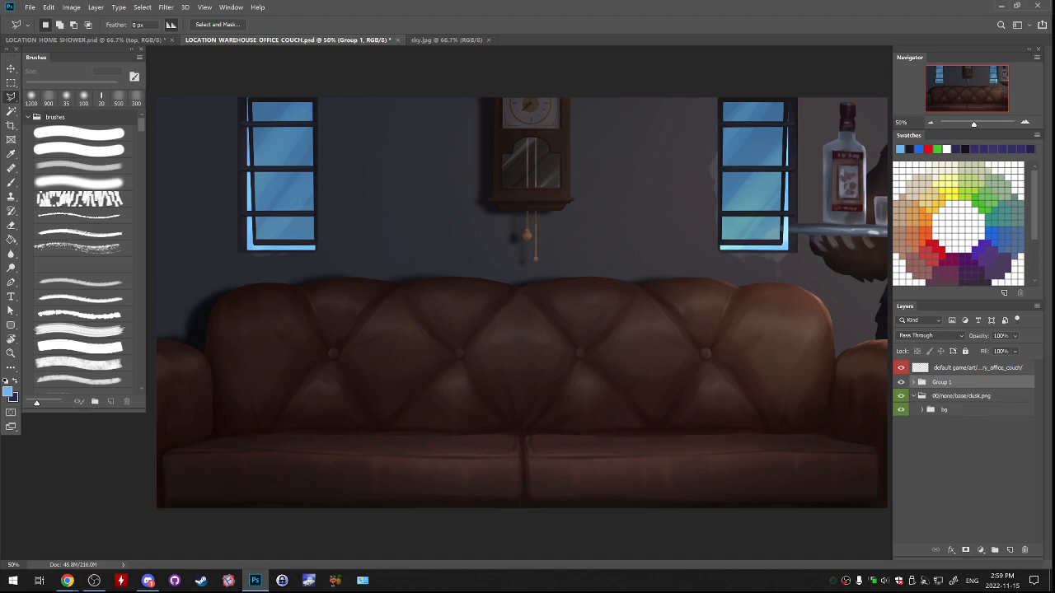
{"action": "left_click", "coordinate": [901, 382]}
{"action": "left_click", "coordinate": [901, 383]}
{"action": "left_click", "coordinate": [901, 382]}
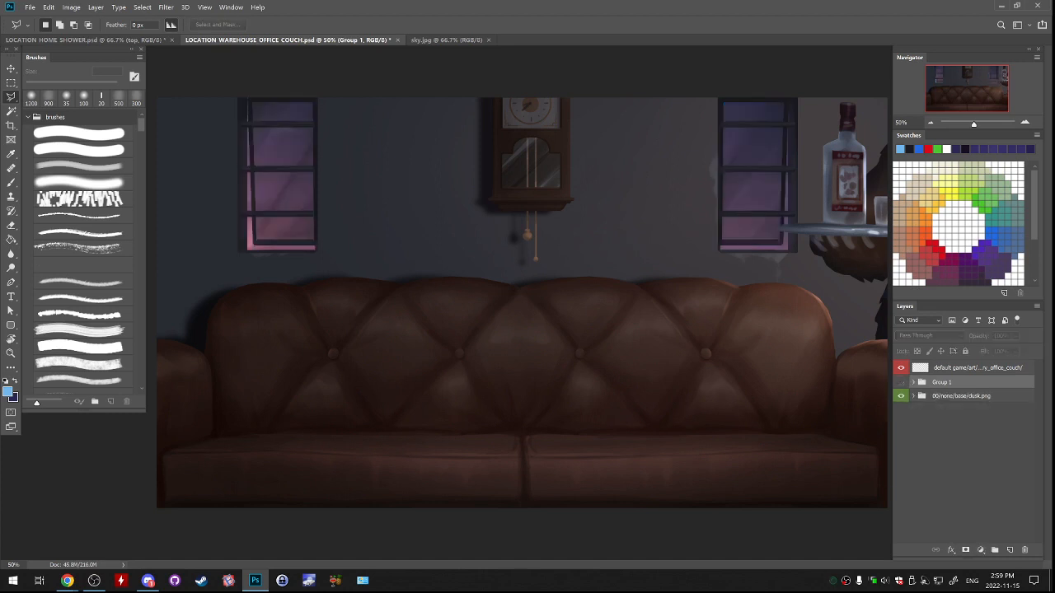
{"action": "left_click", "coordinate": [901, 382]}
{"action": "left_click", "coordinate": [900, 382]}
{"action": "left_click", "coordinate": [900, 382]}
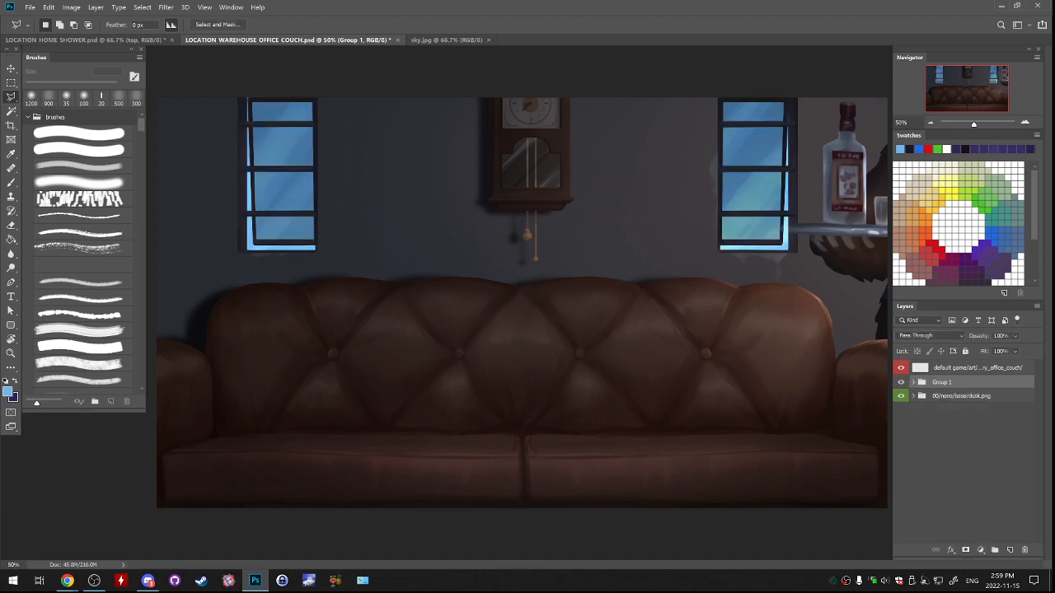
{"action": "left_click", "coordinate": [900, 382]}
{"action": "left_click", "coordinate": [901, 382]}
Rename Group 1 as 00/none/base/dusk.png and check the scene with that group hidden and shown.
{"action": "double_click", "coordinate": [941, 383]}
{"action": "type", "text": "00/none/base/dusk.png"}
{"action": "left_click", "coordinate": [960, 397]}
{"action": "left_click", "coordinate": [901, 383]}
{"action": "left_click", "coordinate": [901, 382]}
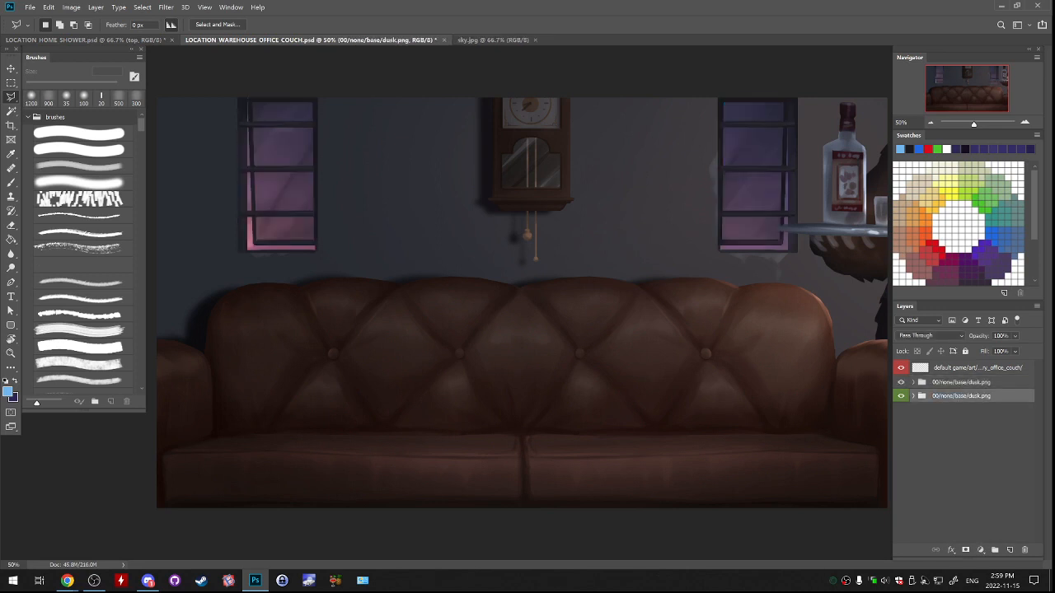
{"action": "left_click", "coordinate": [901, 382]}
{"action": "left_click", "coordinate": [900, 383]}
{"action": "left_click", "coordinate": [901, 383]}
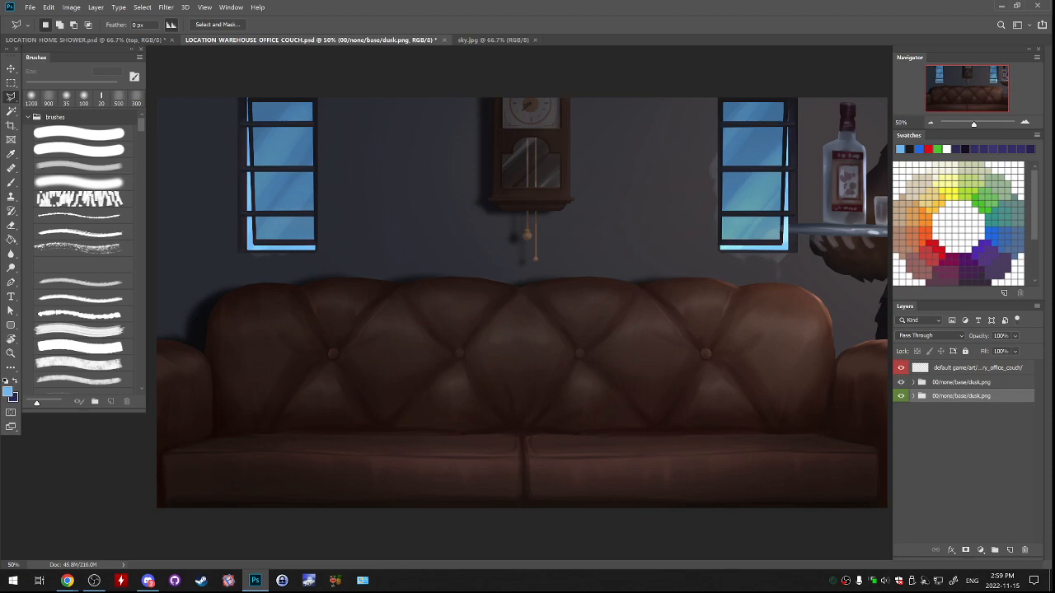
Select Layer 3 in the upper dusk group and lower its opacity to 43% to reveal the tray under the right window.
{"action": "left_click", "coordinate": [913, 383]}
{"action": "left_click", "coordinate": [952, 396]}
{"action": "key", "text": "ctrl+plus"}
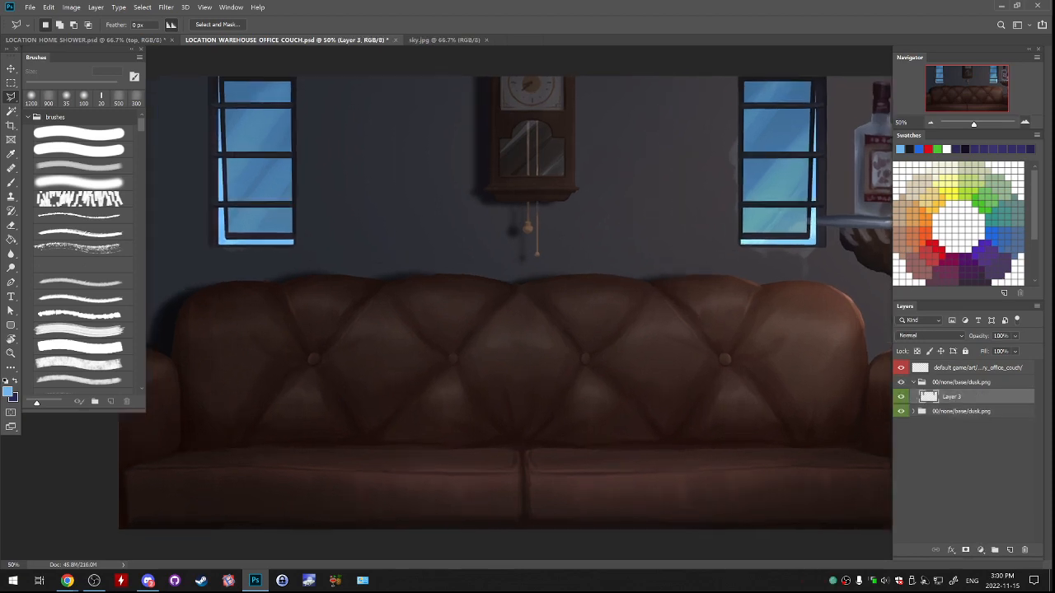
{"action": "key", "text": "ctrl+plus"}
{"action": "key", "text": "ctrl+plus"}
{"action": "left_click_drag", "start_coordinate": [783, 190], "coordinate": [181, 393]}
{"action": "key", "text": "ctrl+plus"}
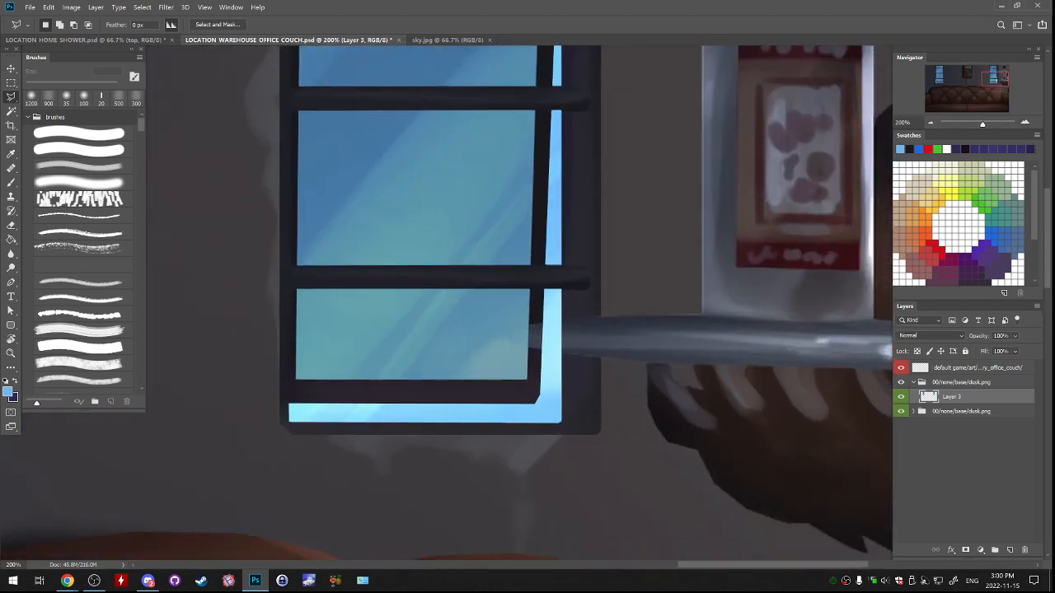
{"action": "left_click", "coordinate": [1014, 336]}
{"action": "left_click", "coordinate": [1007, 349]}
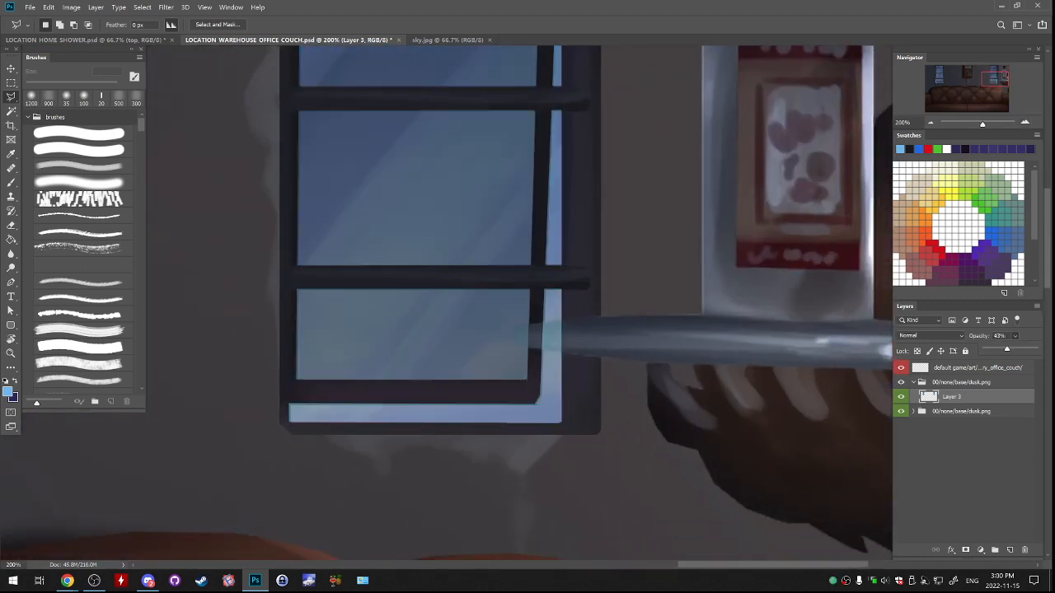
Select the part of Layer 3 covering the tray's tip at the right window, delete it, and clear the selection.
{"action": "left_click", "coordinate": [594, 318]}
{"action": "mouse_move", "coordinate": [536, 345]}
{"action": "left_mouse_down"}
{"action": "mouse_move", "coordinate": [619, 355]}
{"action": "mouse_move", "coordinate": [614, 319]}
{"action": "left_mouse_up"}
{"action": "left_click", "coordinate": [594, 317]}
{"action": "key", "text": "Delete"}
{"action": "key", "text": "ctrl+d"}
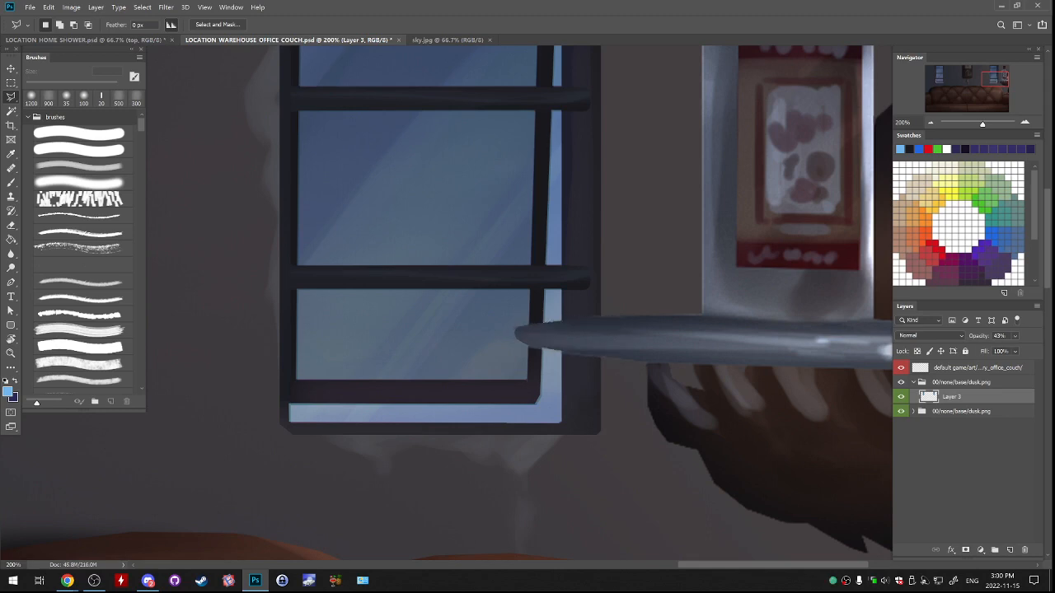
Restore Layer 3's opacity to 100%.
{"action": "left_click", "coordinate": [1015, 336]}
{"action": "left_click_drag", "start_coordinate": [1007, 349], "coordinate": [1036, 349]}
{"action": "left_click", "coordinate": [931, 123]}
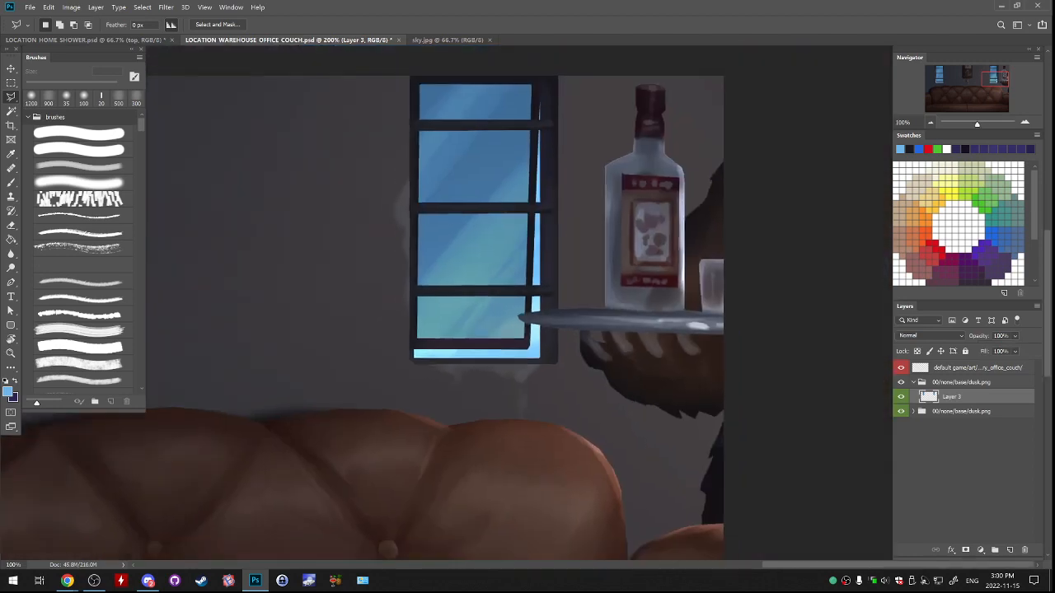
{"action": "left_click", "coordinate": [931, 123]}
{"action": "left_click_drag", "start_coordinate": [495, 330], "coordinate": [738, 313]}
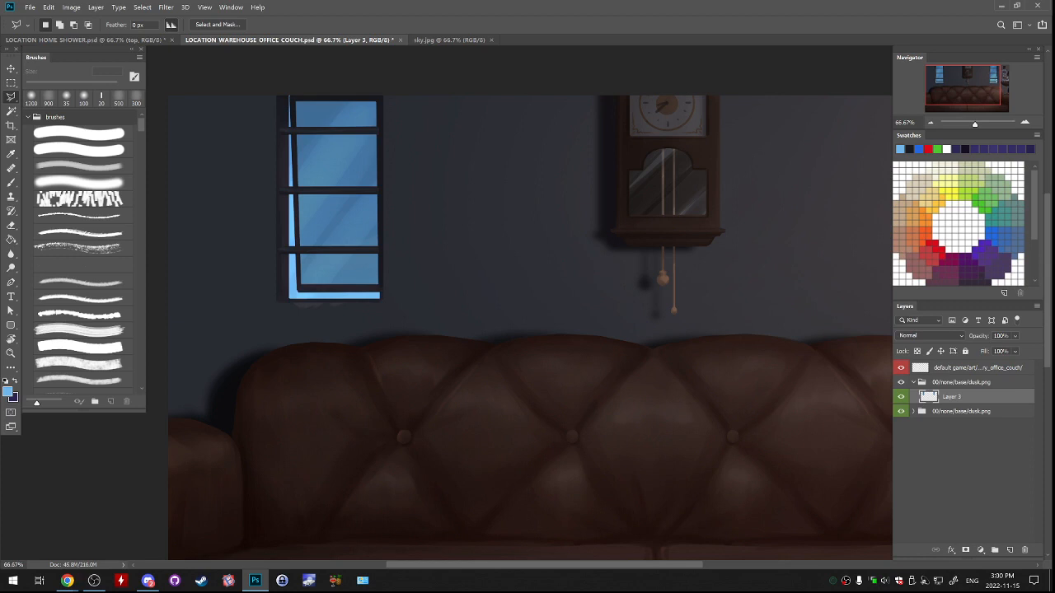
Compare the blue and dusk window glass by toggling the visibility of Layer 3 and of its collapsed group.
{"action": "left_click", "coordinate": [901, 397]}
{"action": "left_click", "coordinate": [901, 397]}
{"action": "left_click", "coordinate": [901, 398]}
{"action": "left_click", "coordinate": [901, 397]}
{"action": "left_click", "coordinate": [913, 383]}
{"action": "left_click", "coordinate": [901, 382]}
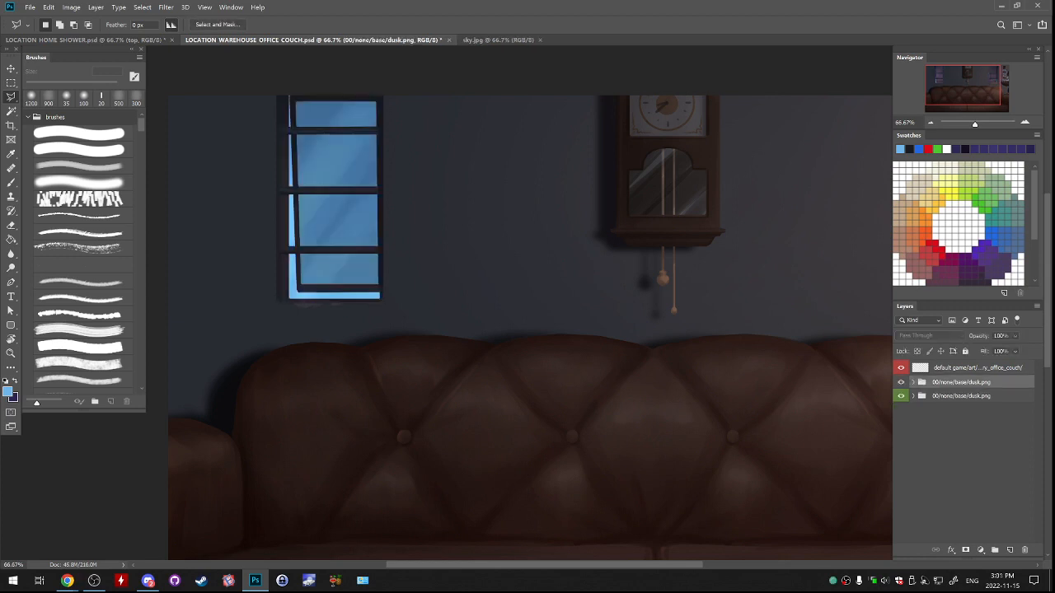
{"action": "left_click", "coordinate": [901, 382]}
{"action": "left_click", "coordinate": [900, 382]}
{"action": "left_click", "coordinate": [901, 382]}
{"action": "left_click", "coordinate": [900, 382]}
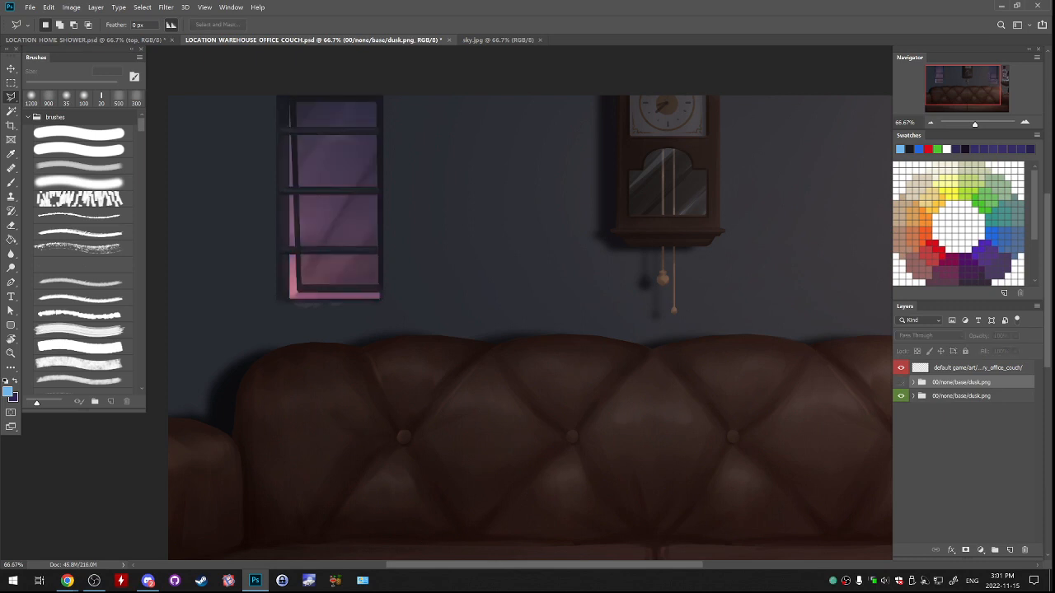
{"action": "left_click", "coordinate": [900, 382]}
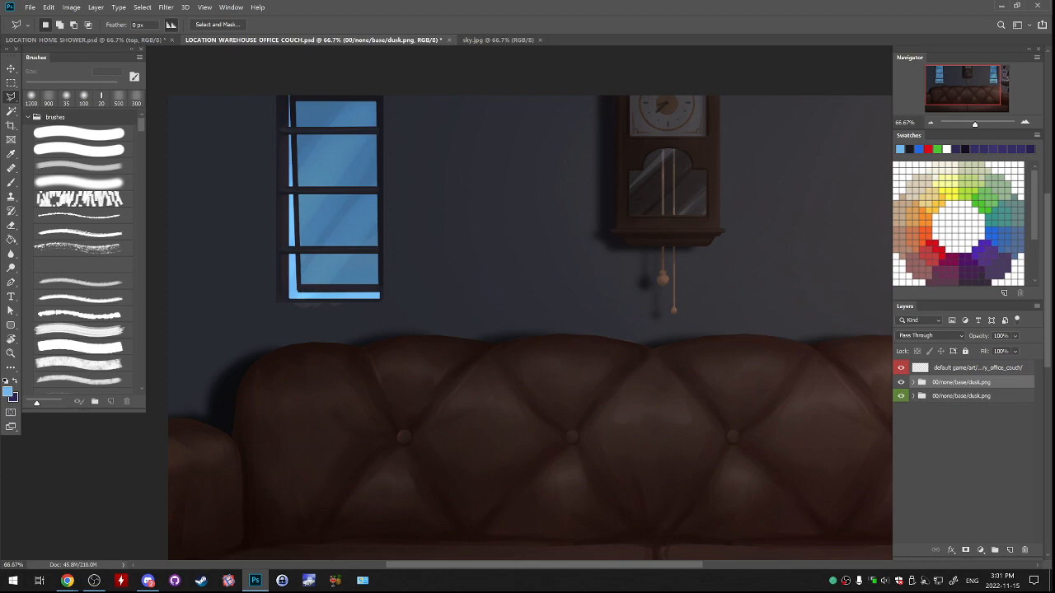
{"action": "double_click", "coordinate": [960, 383]}
{"action": "left_click", "coordinate": [901, 382]}
{"action": "left_click", "coordinate": [901, 396]}
{"action": "left_click", "coordinate": [900, 397]}
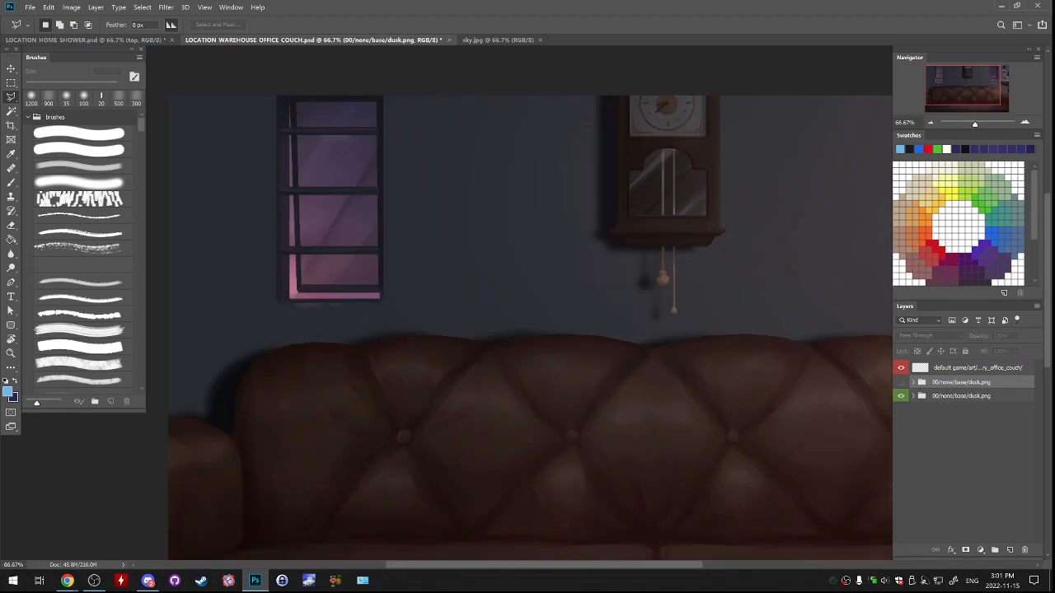
{"action": "left_click", "coordinate": [900, 382]}
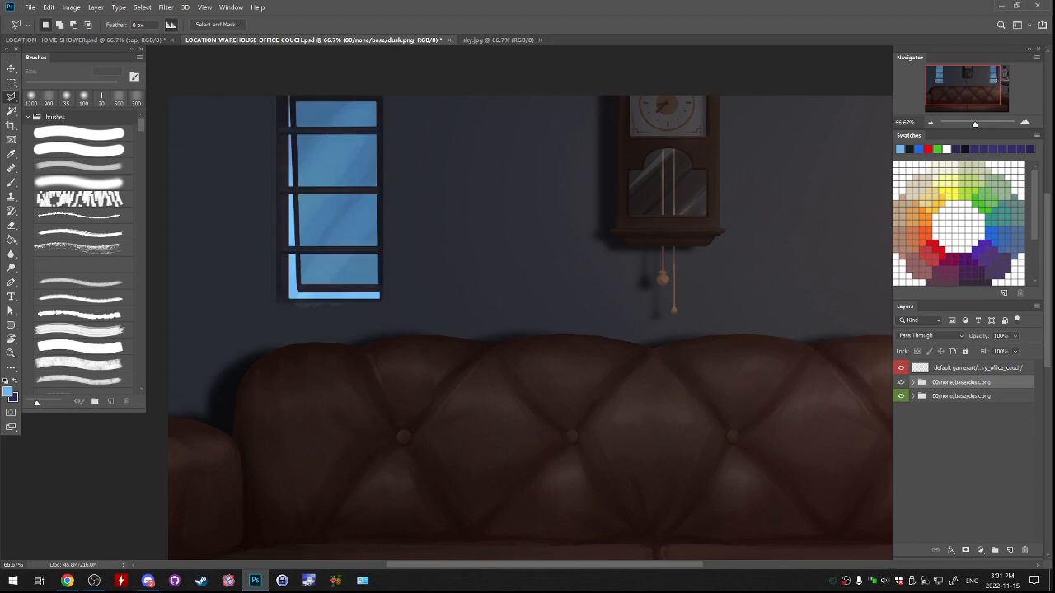
Duplicate the bg group from the lower dusk group and move the copy into the upper group beneath Layer 3.
{"action": "left_click", "coordinate": [913, 396]}
{"action": "left_click", "coordinate": [922, 410]}
{"action": "left_click", "coordinate": [948, 410]}
{"action": "left_click", "coordinate": [922, 410]}
{"action": "right_click", "coordinate": [948, 409]}
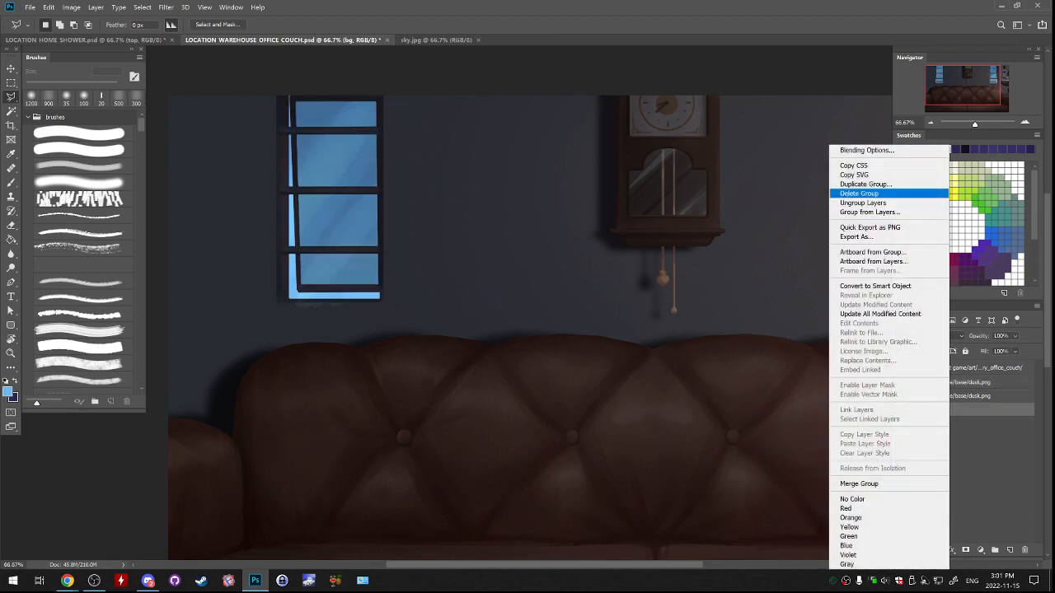
{"action": "left_click", "coordinate": [864, 184]}
{"action": "left_click", "coordinate": [617, 162]}
{"action": "left_click_drag", "start_coordinate": [960, 382], "coordinate": [950, 416]}
{"action": "left_click", "coordinate": [913, 396]}
{"action": "left_click", "coordinate": [912, 382]}
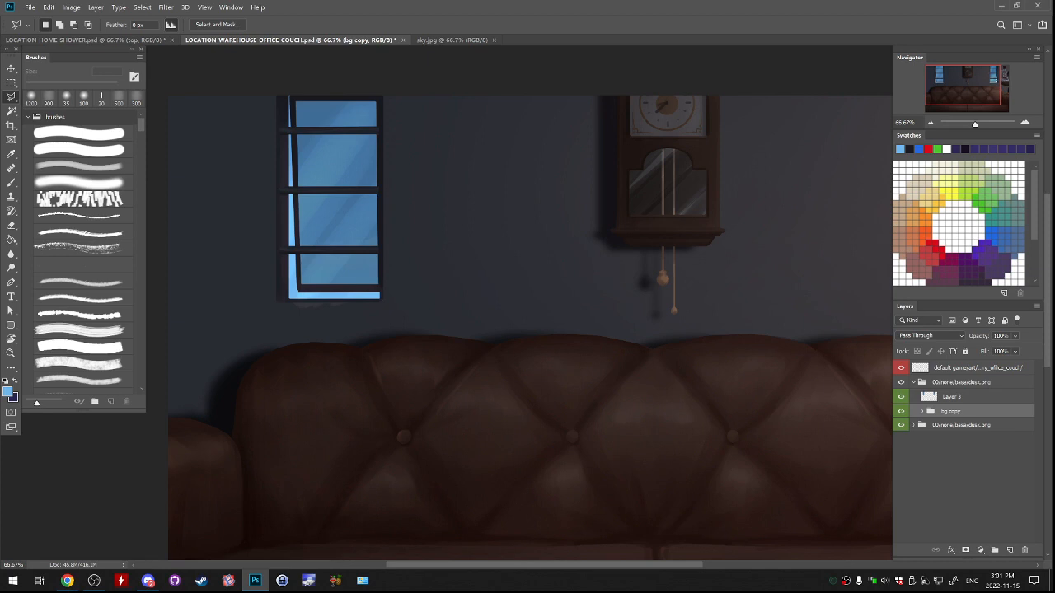
{"action": "left_click", "coordinate": [913, 382]}
Compare the two window variants across the whole scene at several magnifications by toggling the upper group's visibility.
{"action": "left_click", "coordinate": [901, 382]}
{"action": "left_click", "coordinate": [900, 382]}
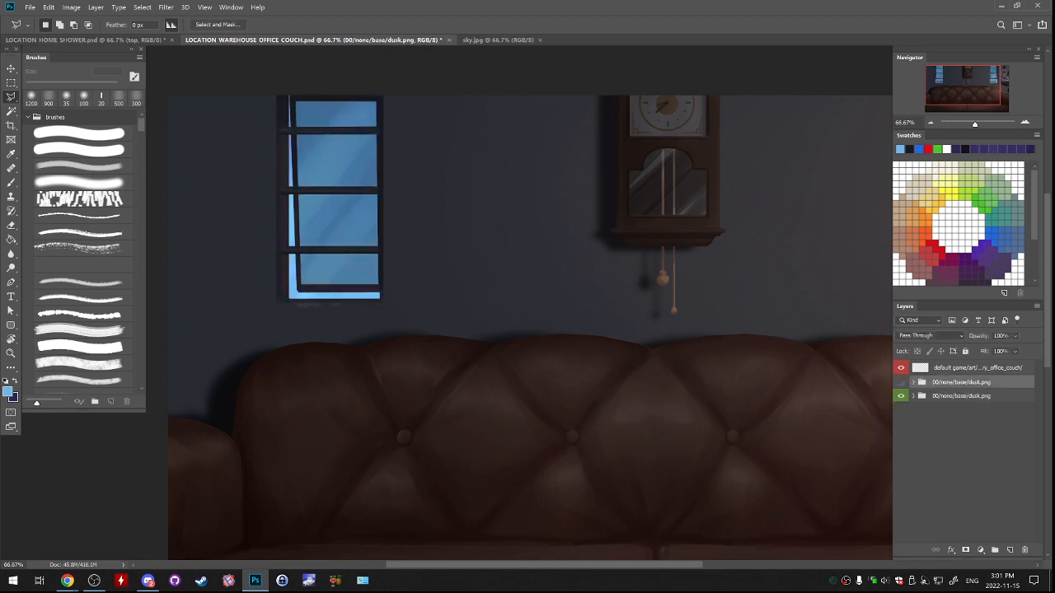
{"action": "left_click", "coordinate": [900, 383]}
{"action": "left_click", "coordinate": [900, 382]}
{"action": "key", "text": "ctrl+minus"}
{"action": "key", "text": "ctrl+minus"}
{"action": "key", "text": "ctrl+minus"}
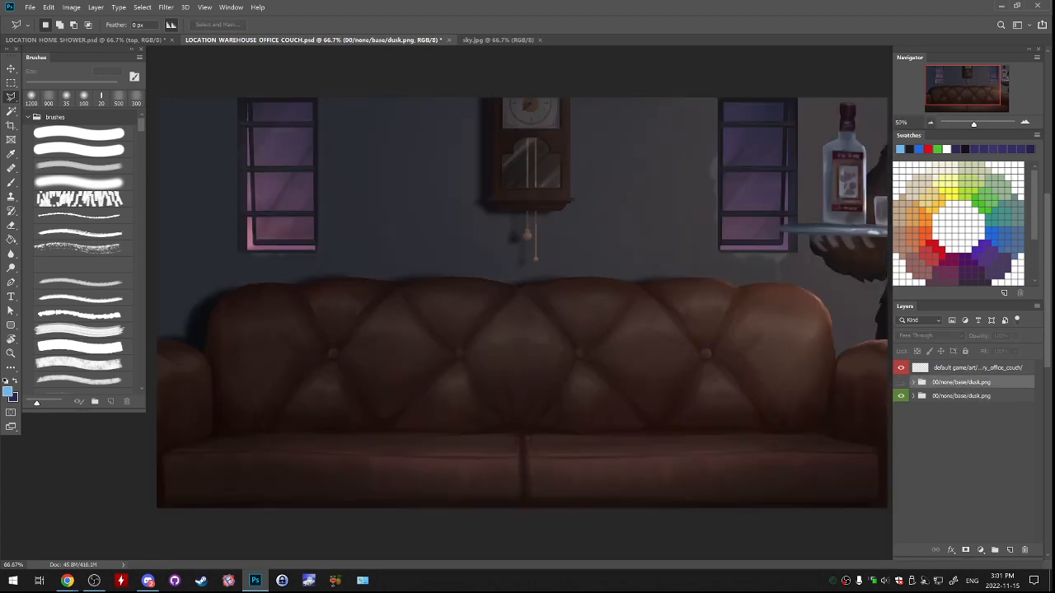
{"action": "left_click", "coordinate": [901, 382]}
{"action": "left_click", "coordinate": [901, 383]}
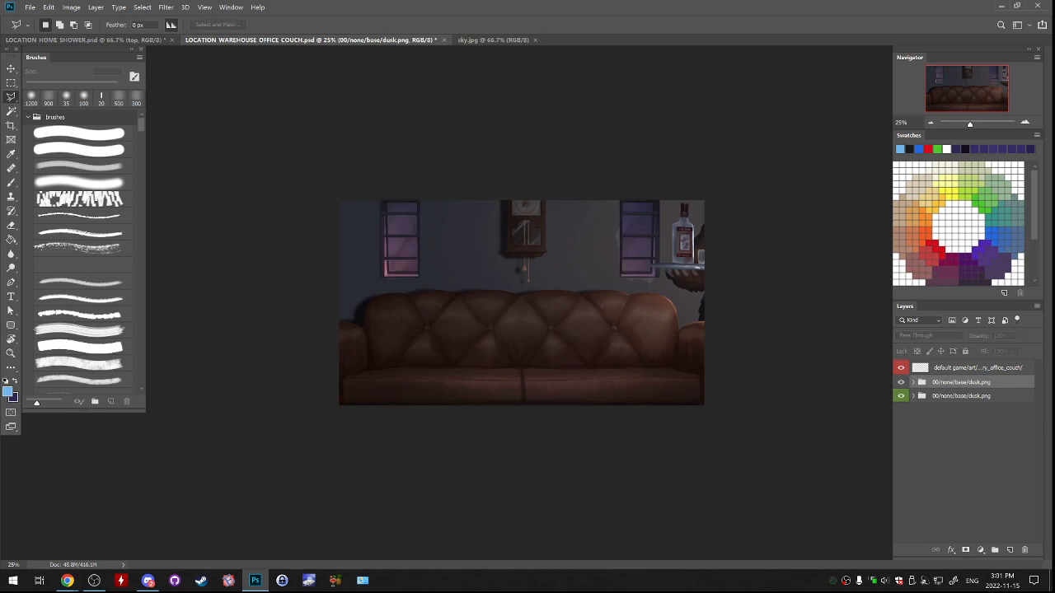
{"action": "left_click", "coordinate": [901, 382]}
{"action": "left_click", "coordinate": [900, 383]}
{"action": "left_click", "coordinate": [900, 382]}
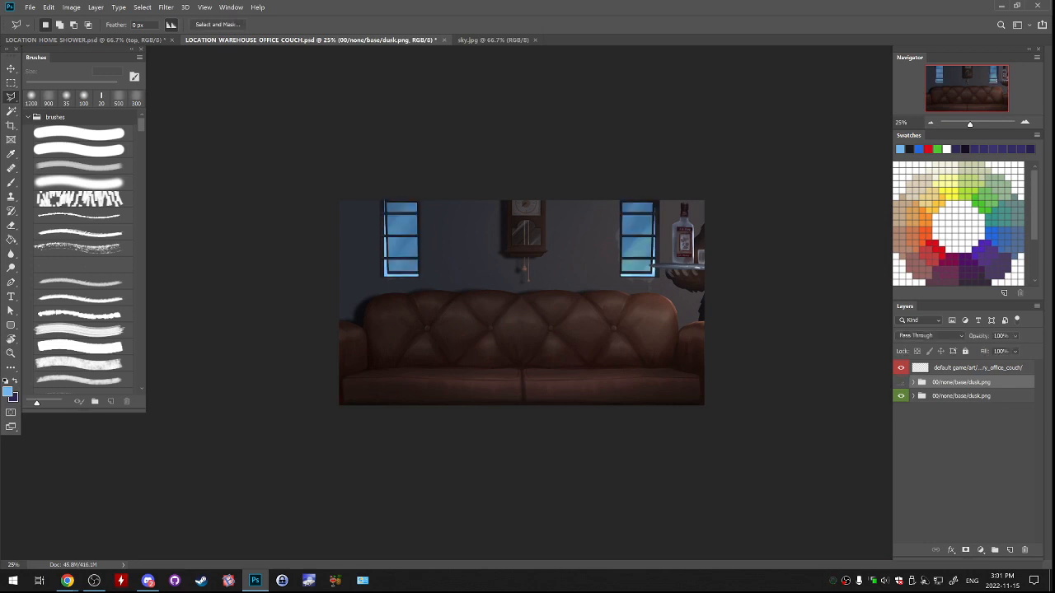
{"action": "left_click", "coordinate": [901, 382]}
{"action": "left_click", "coordinate": [900, 383]}
{"action": "left_click", "coordinate": [901, 383]}
{"action": "left_click", "coordinate": [901, 382]}
{"action": "left_click", "coordinate": [900, 383]}
{"action": "left_click", "coordinate": [901, 382]}
{"action": "left_click", "coordinate": [900, 383]}
{"action": "left_click", "coordinate": [901, 382]}
{"action": "key", "text": "ctrl+plus"}
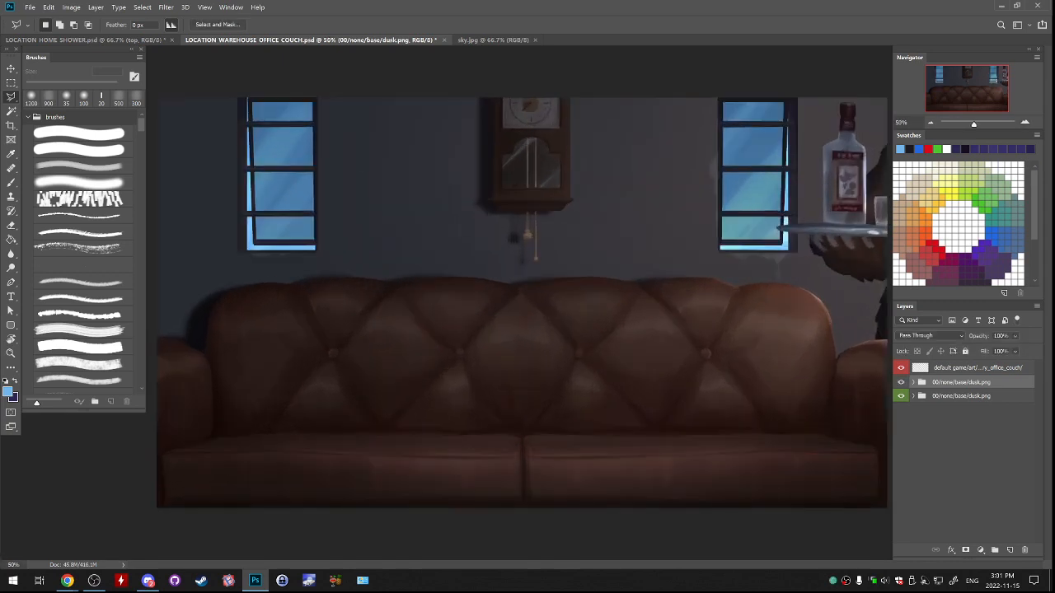
{"action": "left_click", "coordinate": [900, 382]}
{"action": "left_click", "coordinate": [901, 382]}
{"action": "left_click", "coordinate": [901, 382]}
{"action": "left_click", "coordinate": [901, 382]}
{"action": "key", "text": "ctrl+minus"}
{"action": "key", "text": "ctrl+minus"}
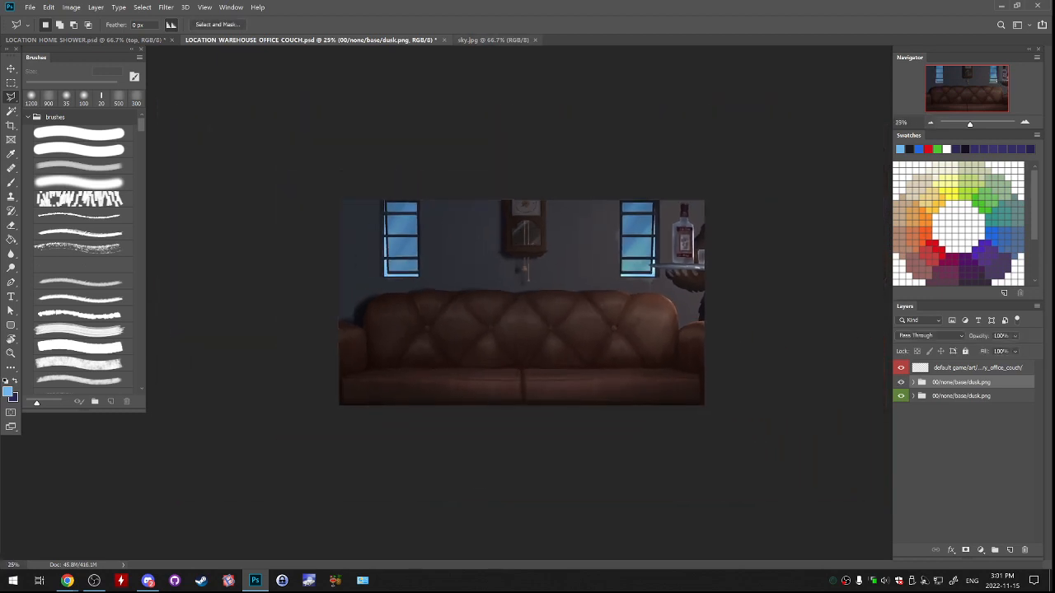
Close sky.jpg and open the recent file LOCATION_WAREHOUSE_OFFICE.psd.
{"action": "left_click", "coordinate": [494, 40]}
{"action": "key", "text": "ctrl+w"}
{"action": "left_click", "coordinate": [85, 40]}
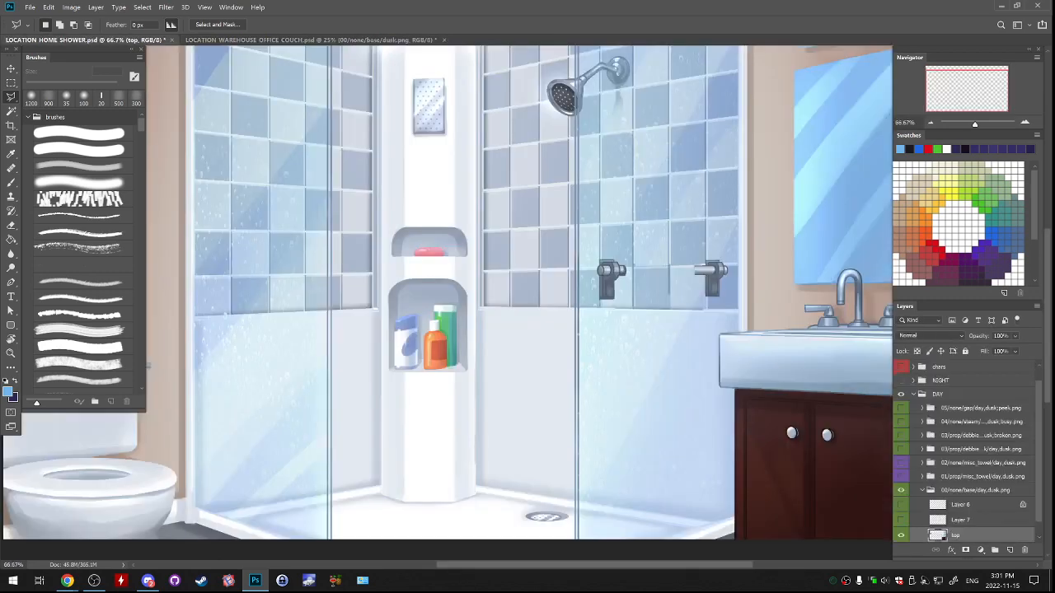
{"action": "left_click", "coordinate": [29, 8]}
{"action": "mouse_move", "coordinate": [51, 71]}
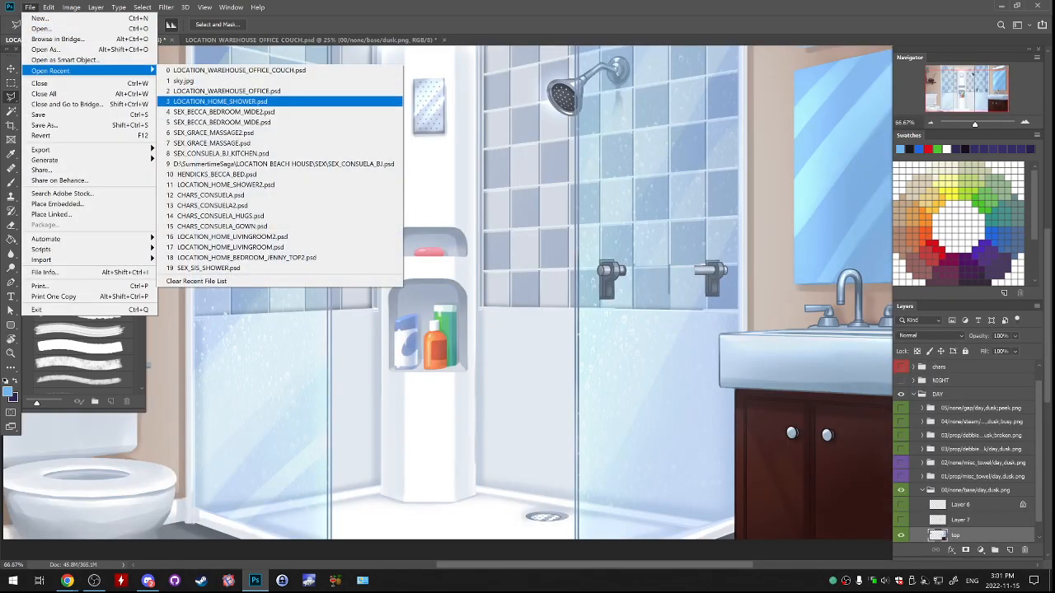
{"action": "left_click", "coordinate": [226, 91]}
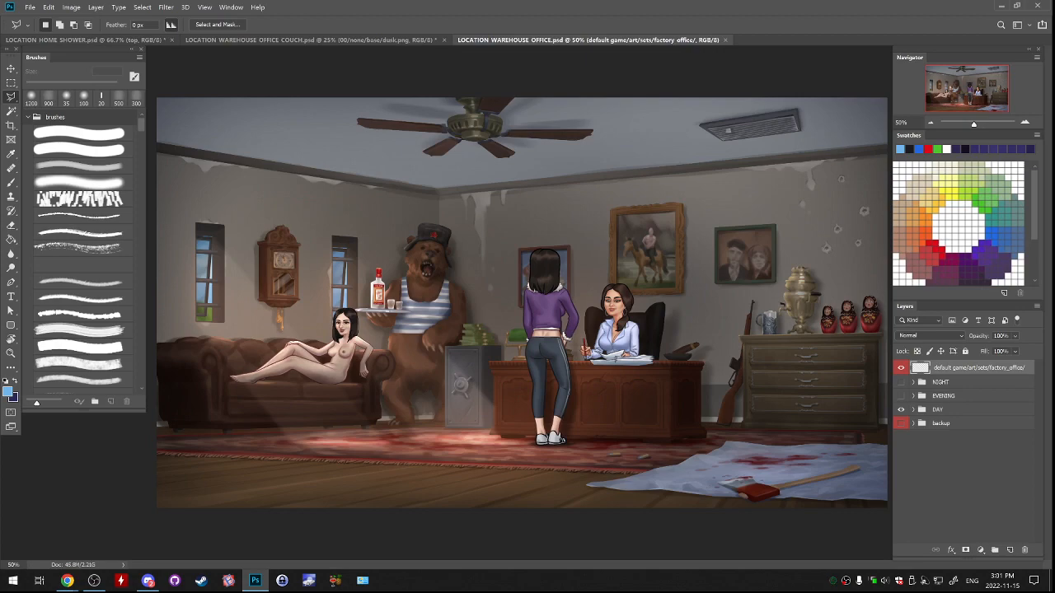
View the EVENING group in place of DAY in the warehouse office document, and return to the couch document.
{"action": "left_click", "coordinate": [900, 410]}
{"action": "left_click", "coordinate": [901, 395]}
{"action": "left_click", "coordinate": [311, 40]}
Add a new layer above Layer 3 inside the upper dusk group.
{"action": "left_click", "coordinate": [913, 383]}
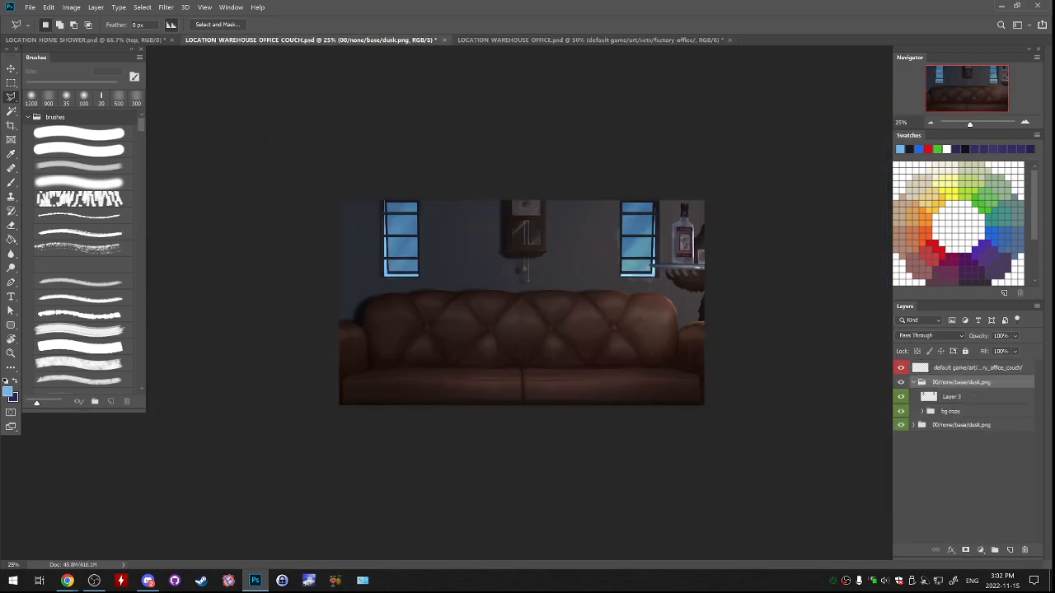
{"action": "left_click", "coordinate": [952, 397]}
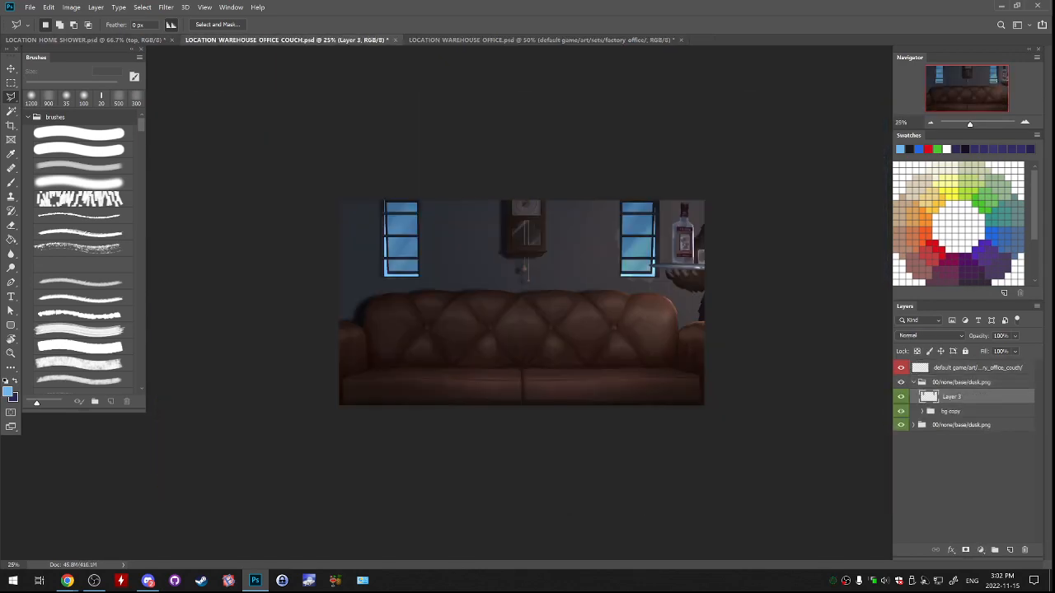
{"action": "key", "text": "w"}
{"action": "key", "text": "l"}
{"action": "left_click", "coordinate": [1010, 550]}
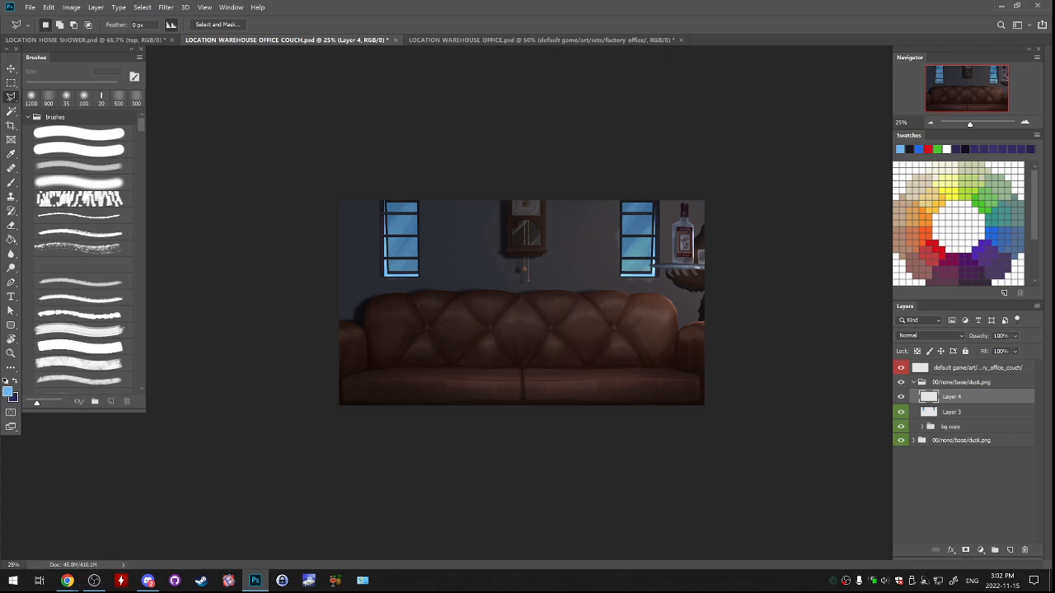
Outline a slanted light-beam selection from the window beside the bottle down to the couch's lower corner with the Polygonal Lasso.
{"action": "key", "text": "ctrl+plus"}
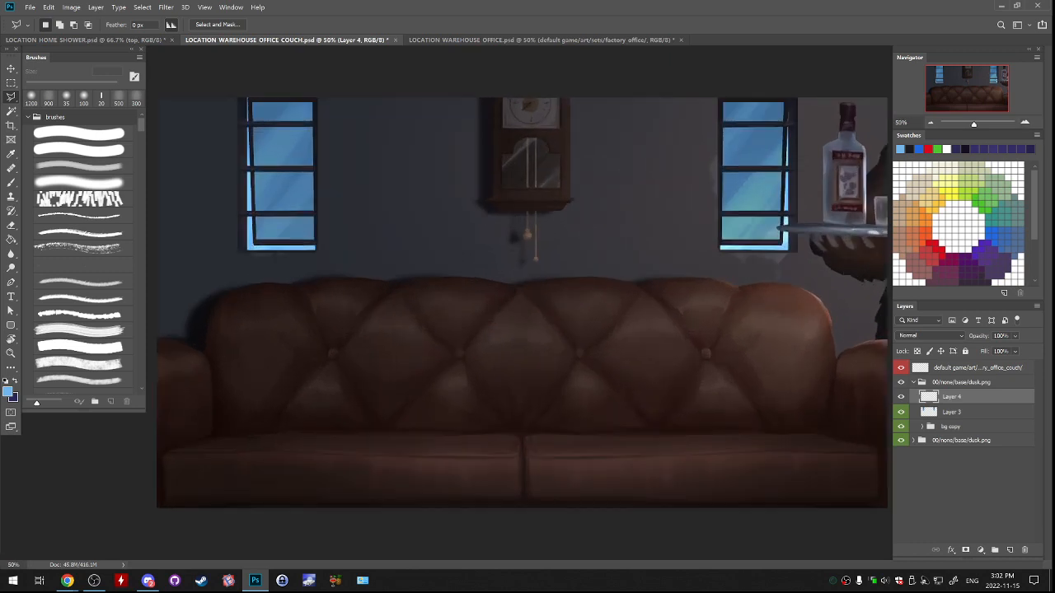
{"action": "left_click", "coordinate": [720, 249]}
{"action": "left_click", "coordinate": [843, 515]}
{"action": "left_click", "coordinate": [890, 519]}
{"action": "left_click", "coordinate": [890, 338]}
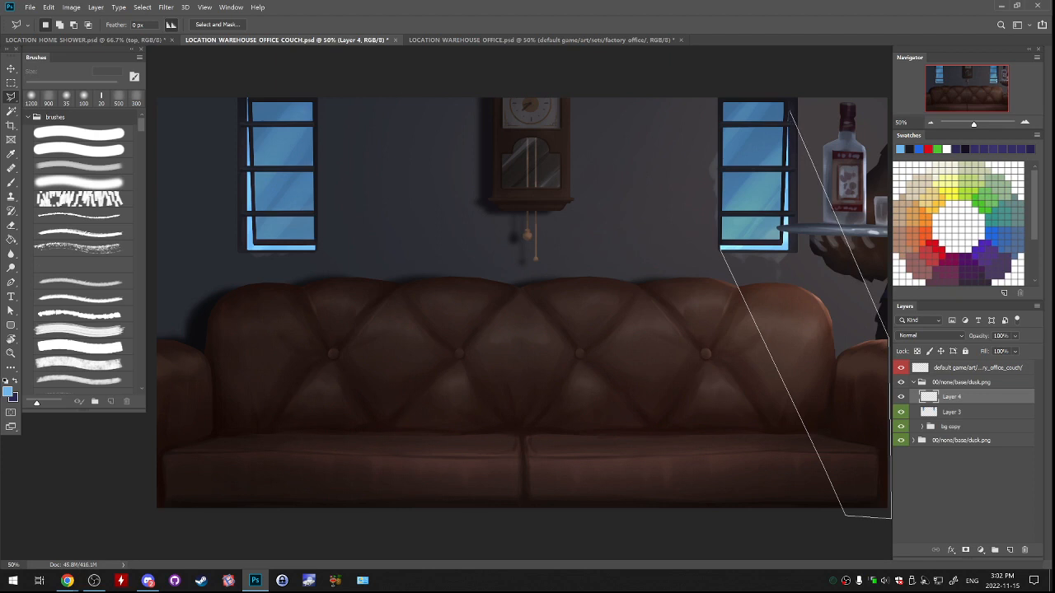
{"action": "left_click", "coordinate": [890, 251]}
{"action": "left_click", "coordinate": [787, 102]}
{"action": "left_click", "coordinate": [723, 102]}
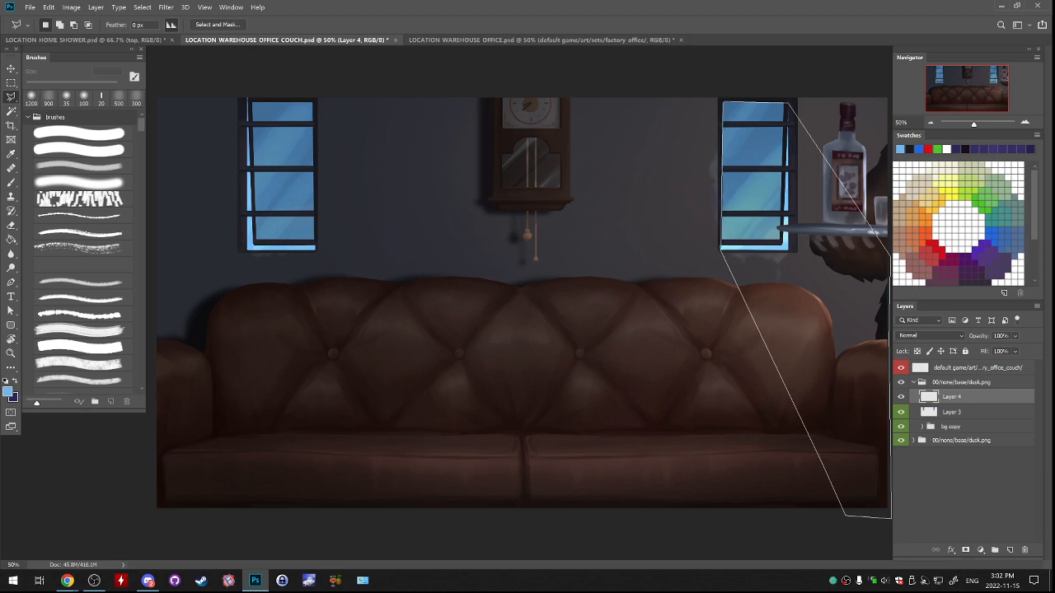
{"action": "left_click", "coordinate": [721, 250]}
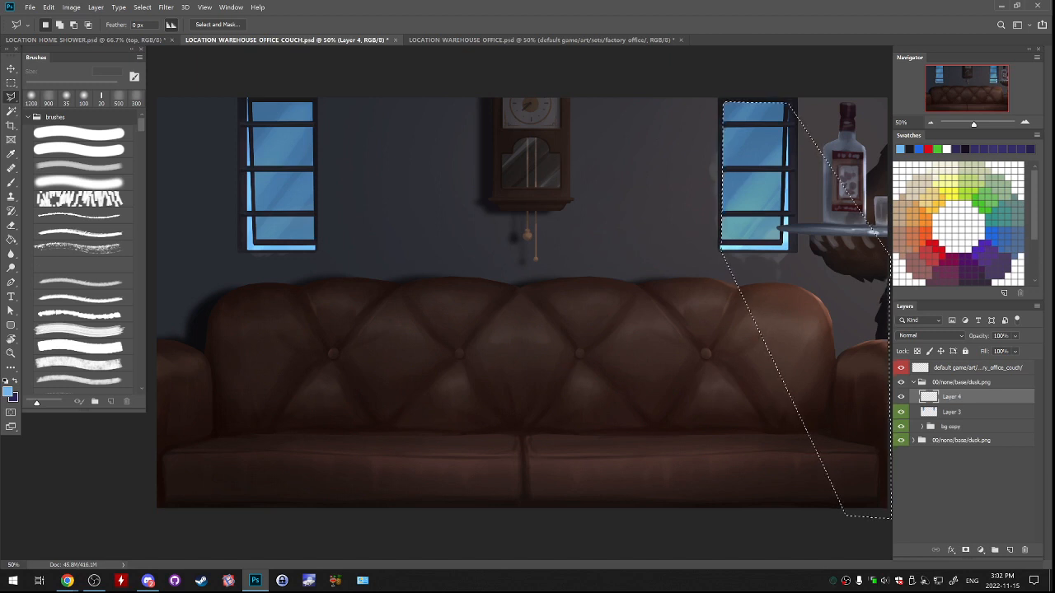
Fill the beam selection with light orange on Layer 4, deselect, and set the layer's blend mode to Screen.
{"action": "key", "text": "g"}
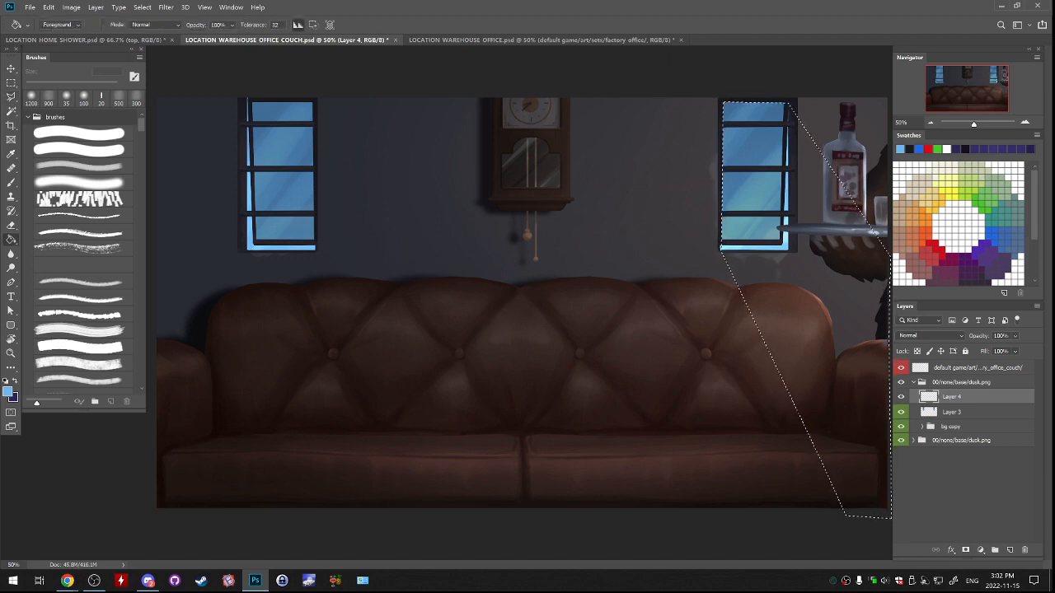
{"action": "left_click", "coordinate": [920, 202]}
{"action": "left_click", "coordinate": [824, 272]}
{"action": "key", "text": "ctrl+d"}
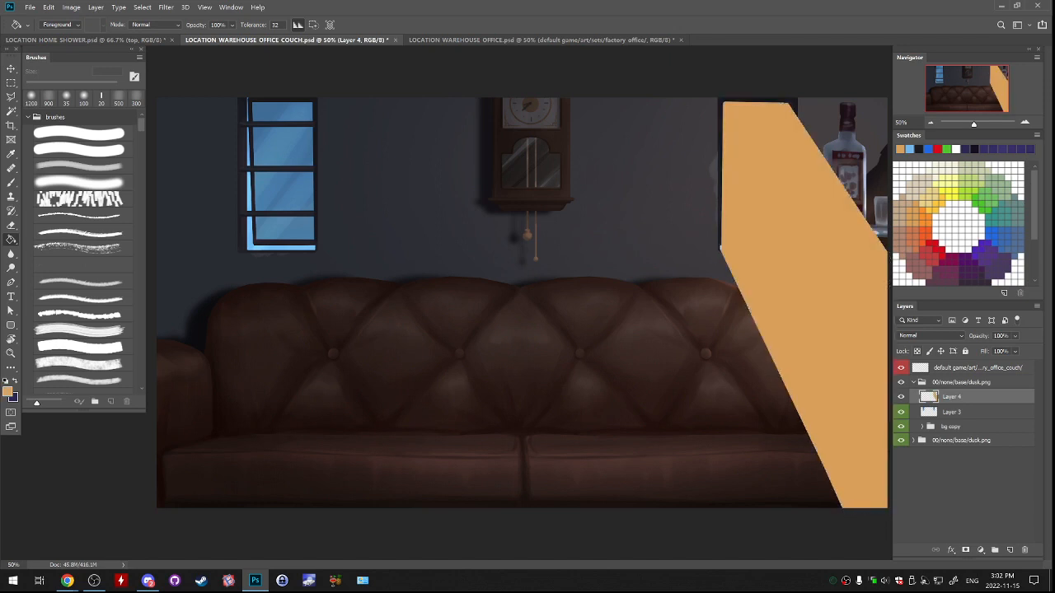
{"action": "left_click", "coordinate": [929, 335]}
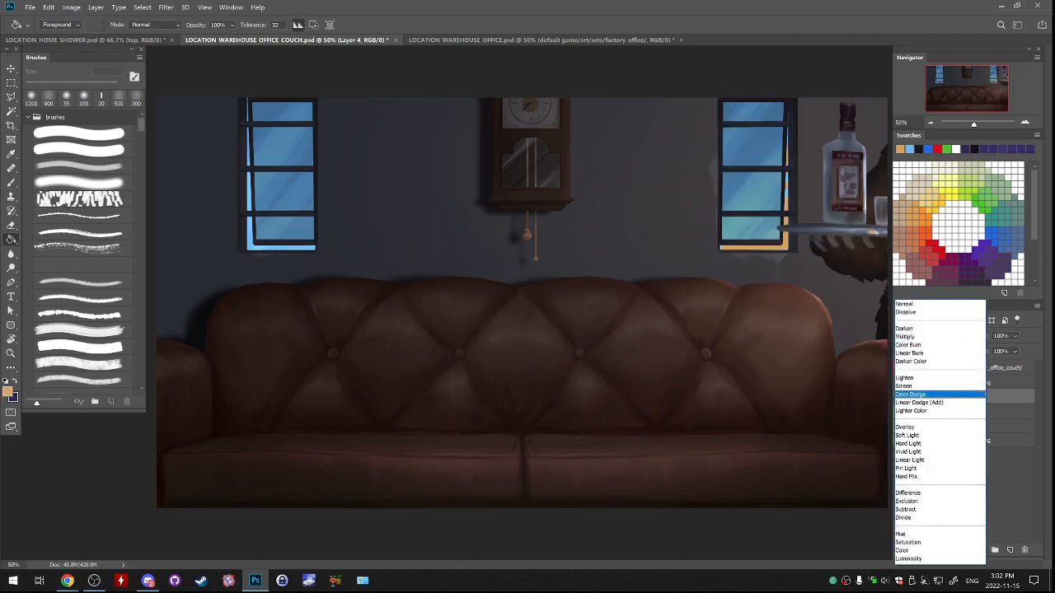
{"action": "left_click", "coordinate": [916, 386]}
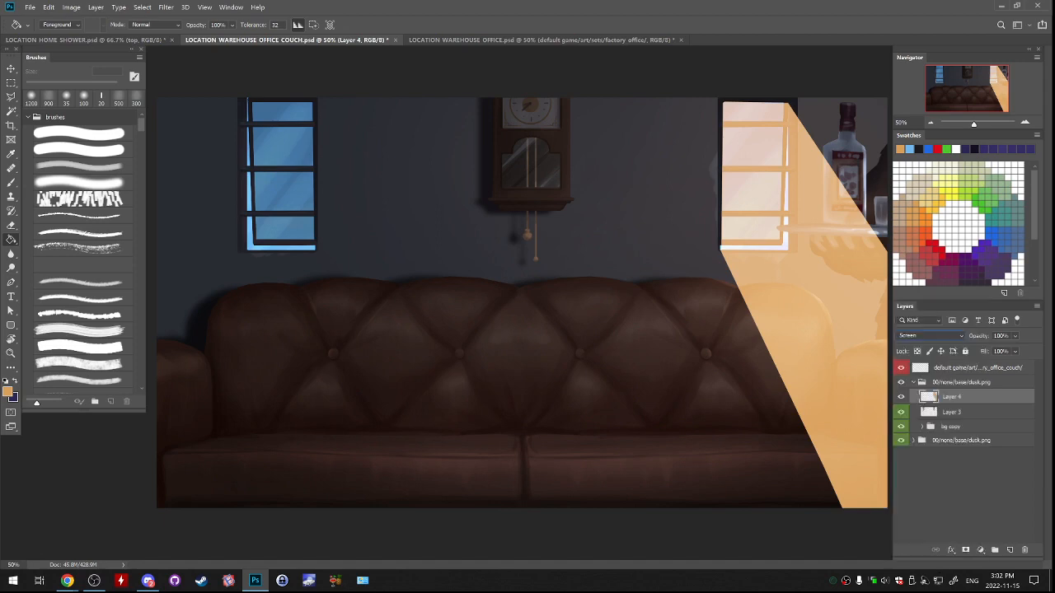
Apply a Motion Blur to the orange beam at a -36° angle and 148 pixels distance.
{"action": "left_click", "coordinate": [205, 7]}
{"action": "mouse_move", "coordinate": [167, 7]}
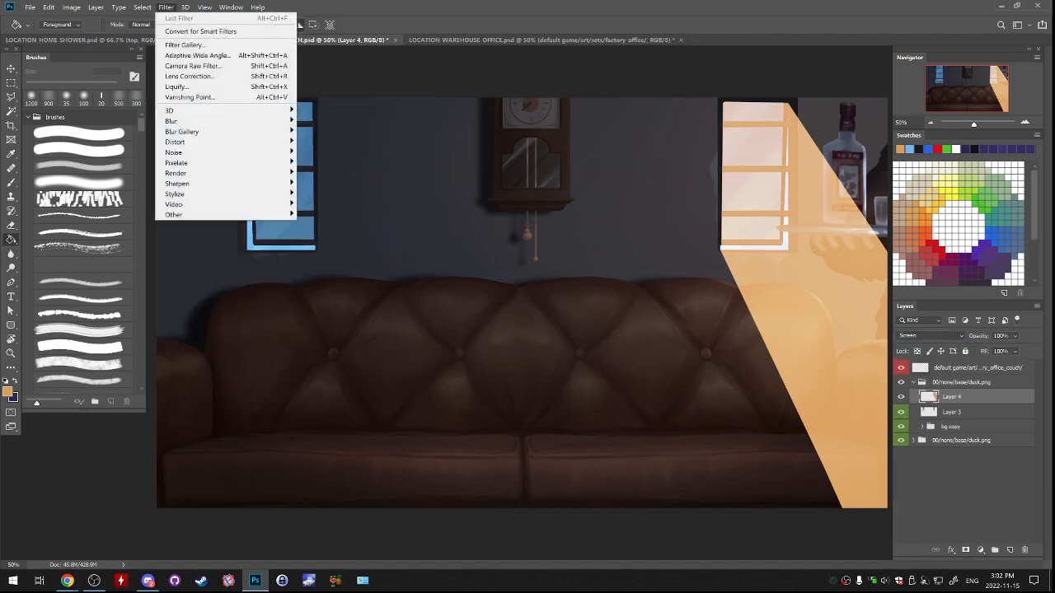
{"action": "mouse_move", "coordinate": [190, 121]}
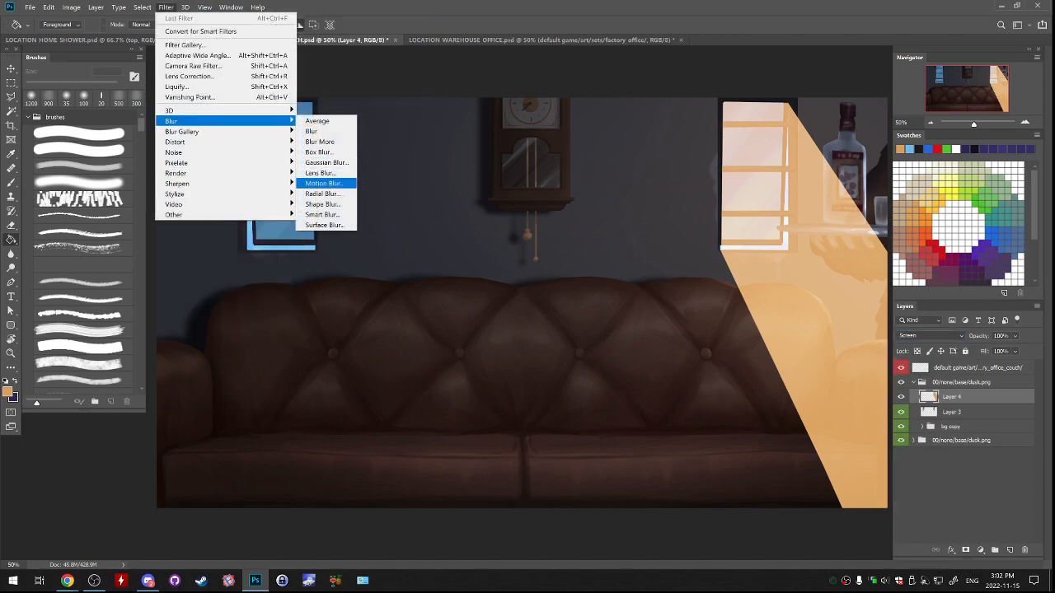
{"action": "left_click", "coordinate": [323, 183]}
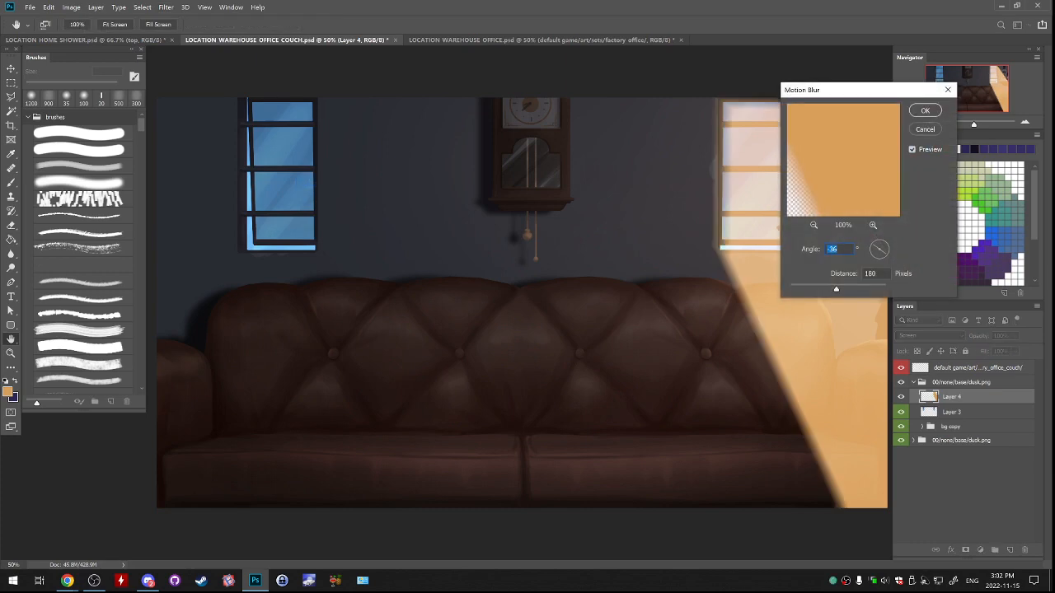
{"action": "left_click_drag", "start_coordinate": [865, 96], "coordinate": [495, 194]}
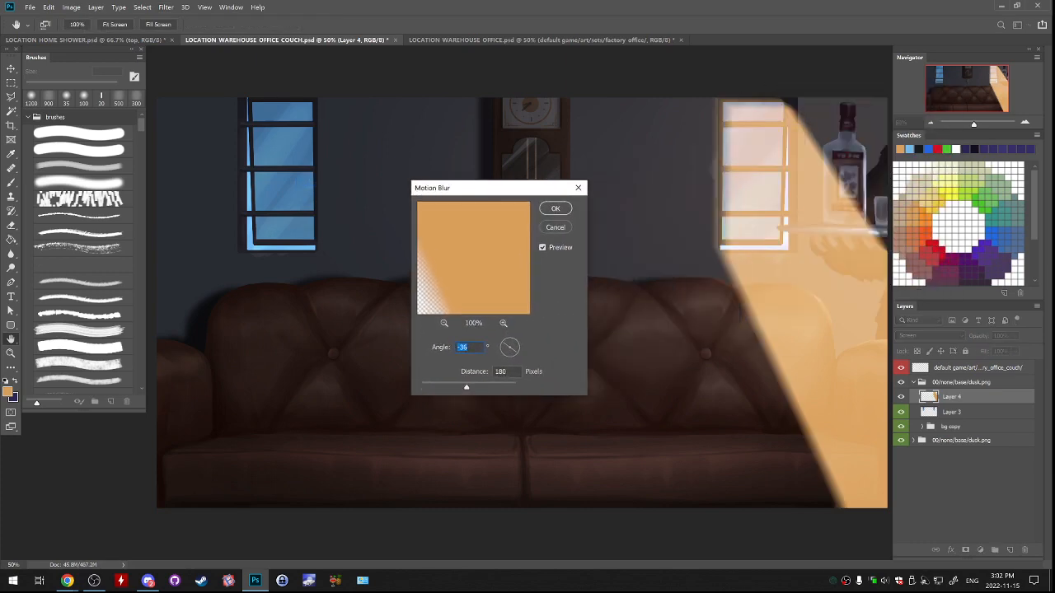
{"action": "left_click_drag", "start_coordinate": [467, 387], "coordinate": [457, 388]}
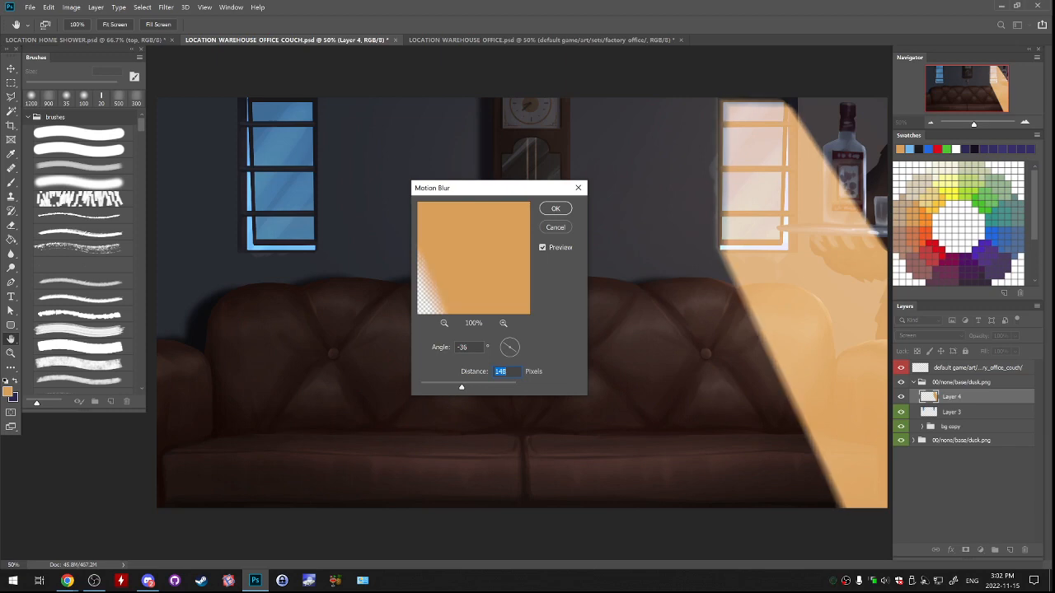
{"action": "left_click", "coordinate": [555, 209]}
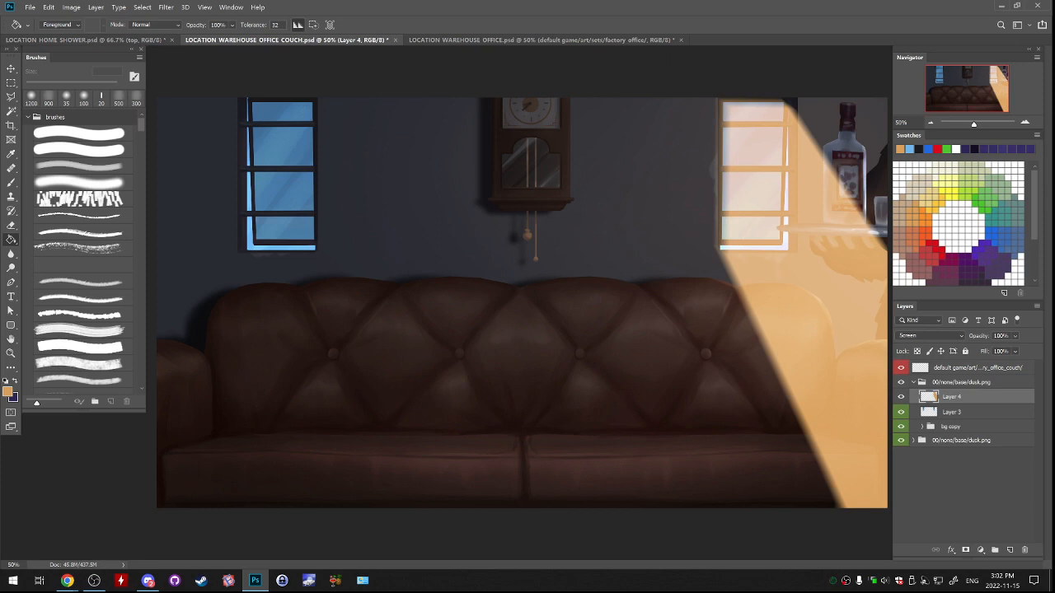
Fade the orange beam with a soft 1500 px eraser over the couch and wall, keeping a faint glow near the window's upper part.
{"action": "key", "text": "e"}
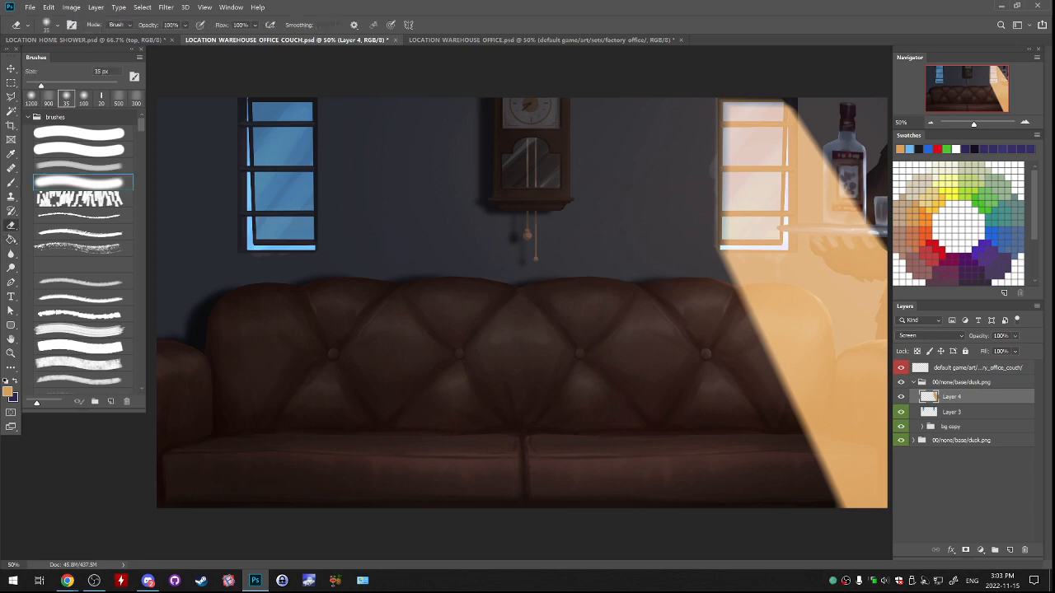
{"action": "key", "text": "ctrl+minus"}
{"action": "key", "text": "bracketright"}
{"action": "key", "text": "bracketright"}
{"action": "key", "text": "bracketright"}
{"action": "key", "text": "bracketright"}
{"action": "key", "text": "bracketright"}
{"action": "key", "text": "bracketright"}
{"action": "key", "text": "bracketright"}
{"action": "key", "text": "bracketright"}
{"action": "key", "text": "bracketright"}
{"action": "key", "text": "bracketright"}
{"action": "key", "text": "bracketright"}
{"action": "key", "text": "bracketright"}
{"action": "key", "text": "bracketright"}
{"action": "key", "text": "bracketright"}
{"action": "key", "text": "bracketright"}
{"action": "key", "text": "bracketright"}
{"action": "key", "text": "bracketright"}
{"action": "key", "text": "bracketright"}
{"action": "key", "text": "bracketright"}
{"action": "key", "text": "bracketright"}
{"action": "key", "text": "bracketright"}
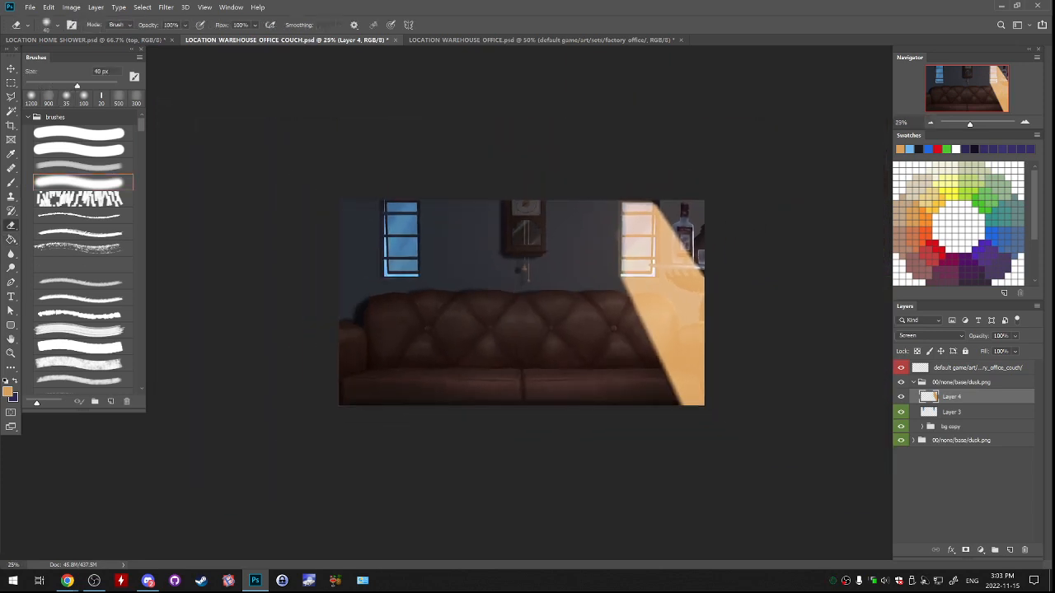
{"action": "mouse_move", "coordinate": [657, 336]}
{"action": "left_mouse_down"}
{"action": "mouse_move", "coordinate": [707, 411]}
{"action": "mouse_move", "coordinate": [712, 305]}
{"action": "mouse_move", "coordinate": [682, 179]}
{"action": "left_mouse_up"}
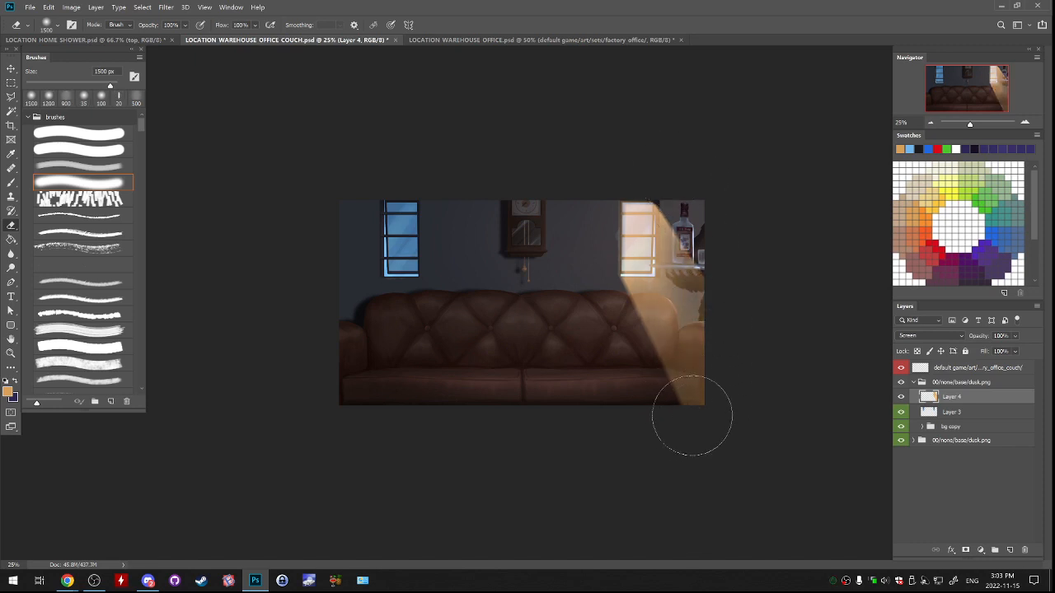
{"action": "mouse_move", "coordinate": [689, 414]}
{"action": "left_mouse_down"}
{"action": "mouse_move", "coordinate": [600, 236]}
{"action": "mouse_move", "coordinate": [708, 472]}
{"action": "mouse_move", "coordinate": [627, 319]}
{"action": "mouse_move", "coordinate": [697, 341]}
{"action": "mouse_move", "coordinate": [658, 198]}
{"action": "mouse_move", "coordinate": [725, 439]}
{"action": "left_mouse_up"}
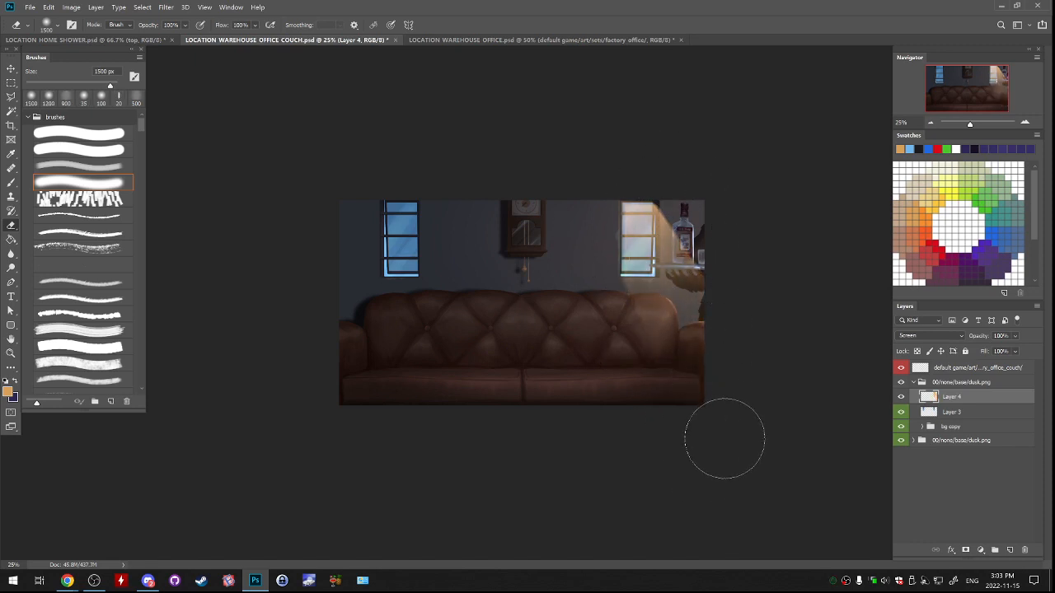
{"action": "left_click_drag", "start_coordinate": [655, 251], "coordinate": [725, 450]}
{"action": "mouse_move", "coordinate": [687, 390]}
{"action": "left_mouse_down"}
{"action": "mouse_move", "coordinate": [665, 294]}
{"action": "mouse_move", "coordinate": [692, 387]}
{"action": "mouse_move", "coordinate": [591, 264]}
{"action": "left_mouse_up"}
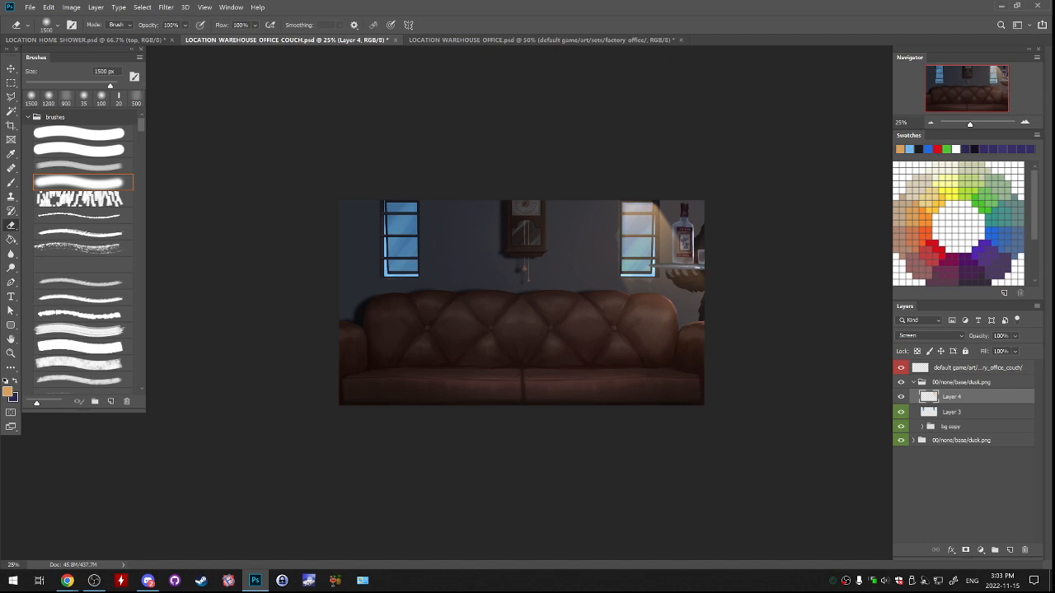
Outline a widening beam selection from the window on the other side of the clock down past the couch's lower edge.
{"action": "key", "text": "l"}
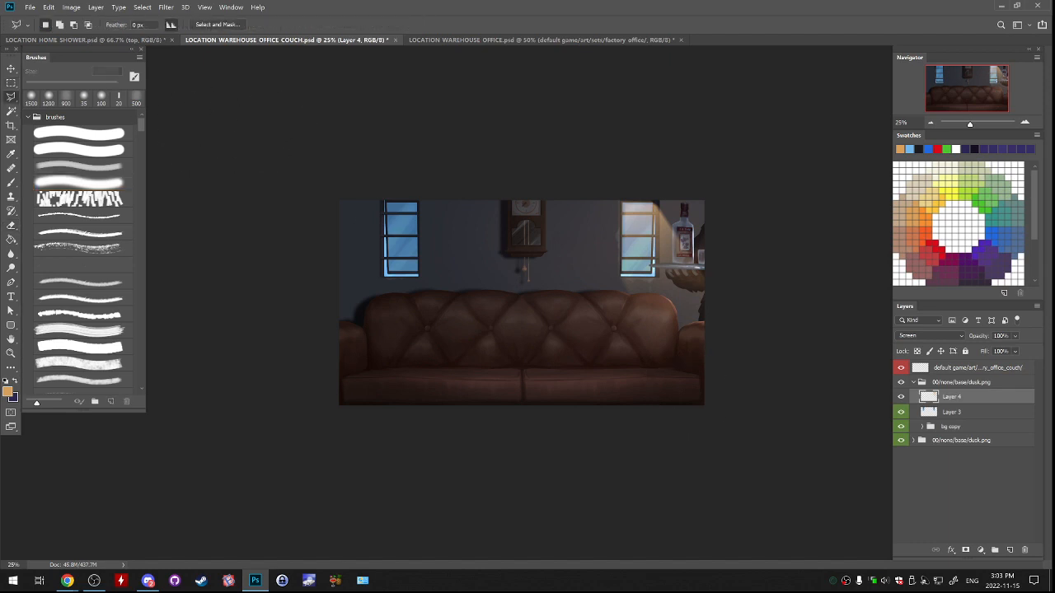
{"action": "left_click", "coordinate": [383, 201]}
{"action": "left_click", "coordinate": [376, 415]}
{"action": "left_click", "coordinate": [408, 422]}
{"action": "left_click", "coordinate": [436, 417]}
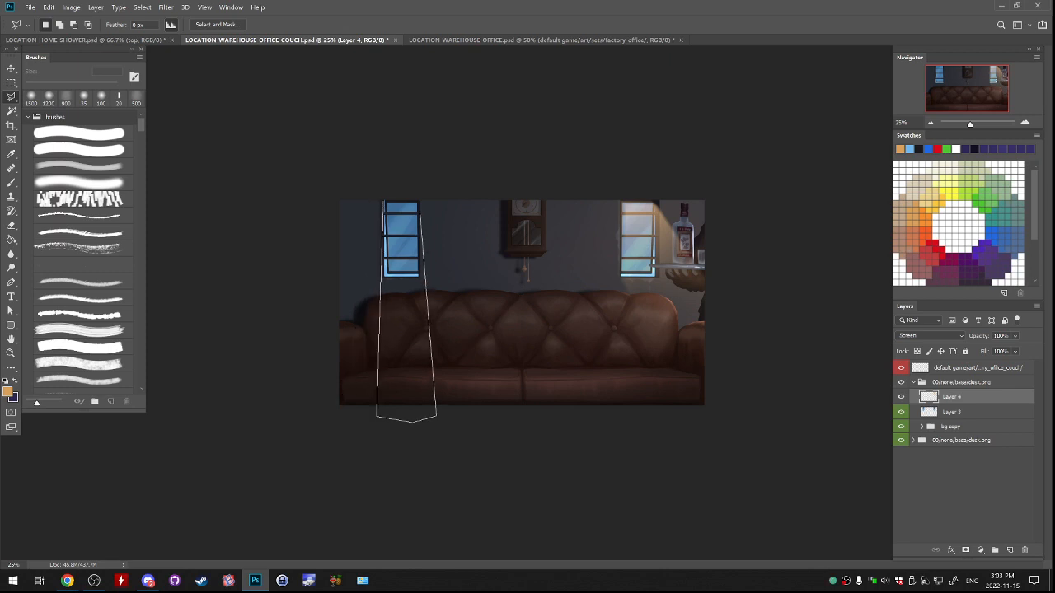
{"action": "left_click", "coordinate": [418, 200]}
{"action": "left_click", "coordinate": [384, 200]}
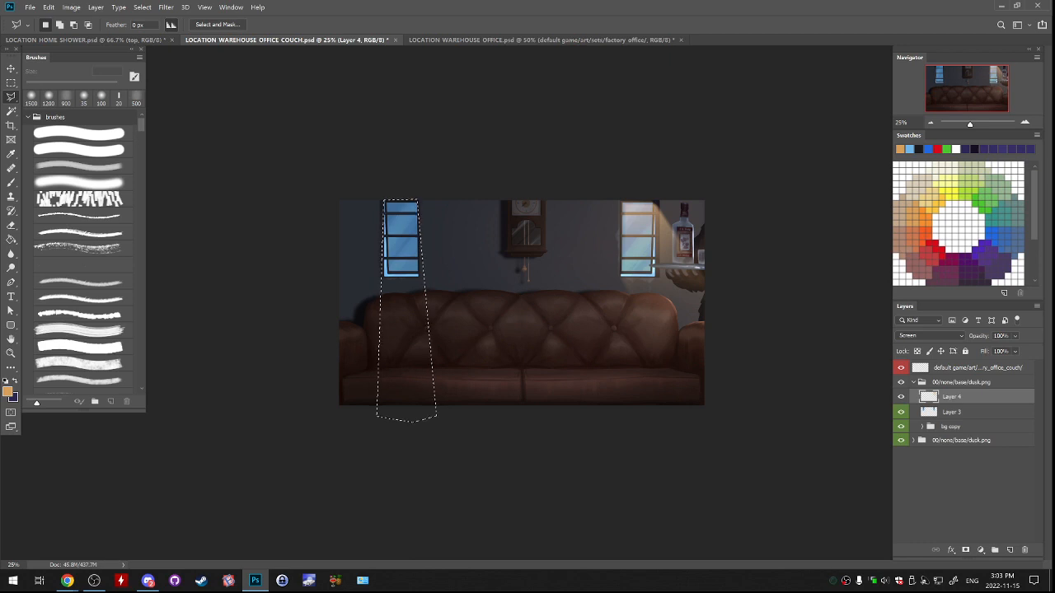
Fill the second beam selection with the same orange, deselect, and fade it with the soft 1500 px eraser.
{"action": "key", "text": "g"}
{"action": "left_click", "coordinate": [401, 329]}
{"action": "key", "text": "ctrl+d"}
{"action": "key", "text": "e"}
{"action": "mouse_move", "coordinate": [397, 349]}
{"action": "left_mouse_down"}
{"action": "mouse_move", "coordinate": [402, 441]}
{"action": "mouse_move", "coordinate": [375, 381]}
{"action": "mouse_move", "coordinate": [424, 270]}
{"action": "mouse_move", "coordinate": [405, 221]}
{"action": "mouse_move", "coordinate": [419, 443]}
{"action": "mouse_move", "coordinate": [364, 318]}
{"action": "mouse_move", "coordinate": [381, 366]}
{"action": "mouse_move", "coordinate": [436, 388]}
{"action": "left_mouse_up"}
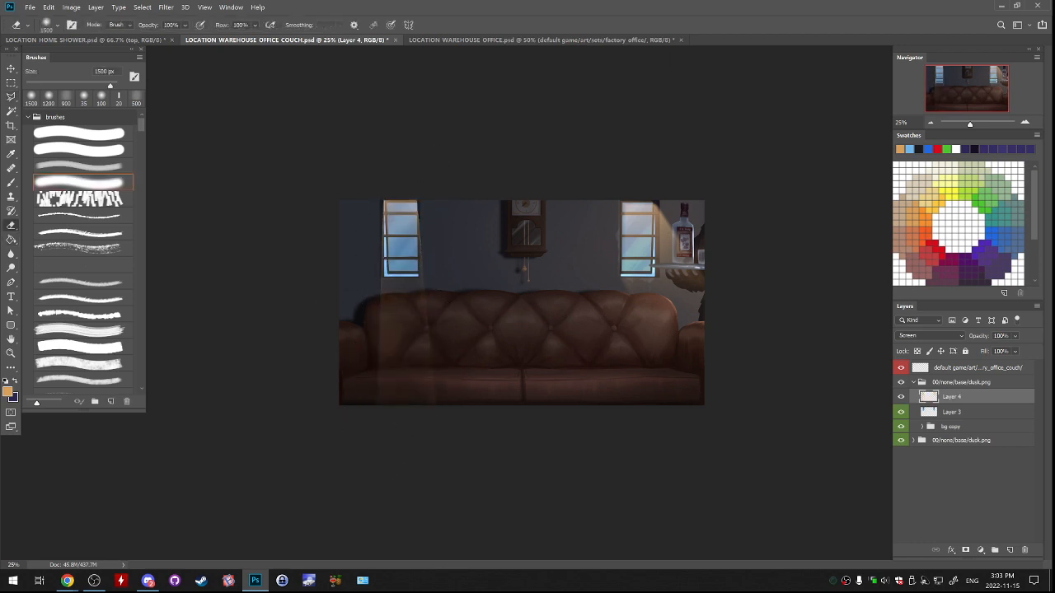
Select the half of the canvas holding the second beam, apply Motion Blur at -36° and 148 pixels, deselect, and softly erase its upper part.
{"action": "key", "text": "m"}
{"action": "mouse_move", "coordinate": [339, 200]}
{"action": "left_mouse_down"}
{"action": "mouse_move", "coordinate": [408, 248]}
{"action": "mouse_move", "coordinate": [526, 405]}
{"action": "left_mouse_up"}
{"action": "left_click", "coordinate": [165, 6]}
{"action": "mouse_move", "coordinate": [222, 120]}
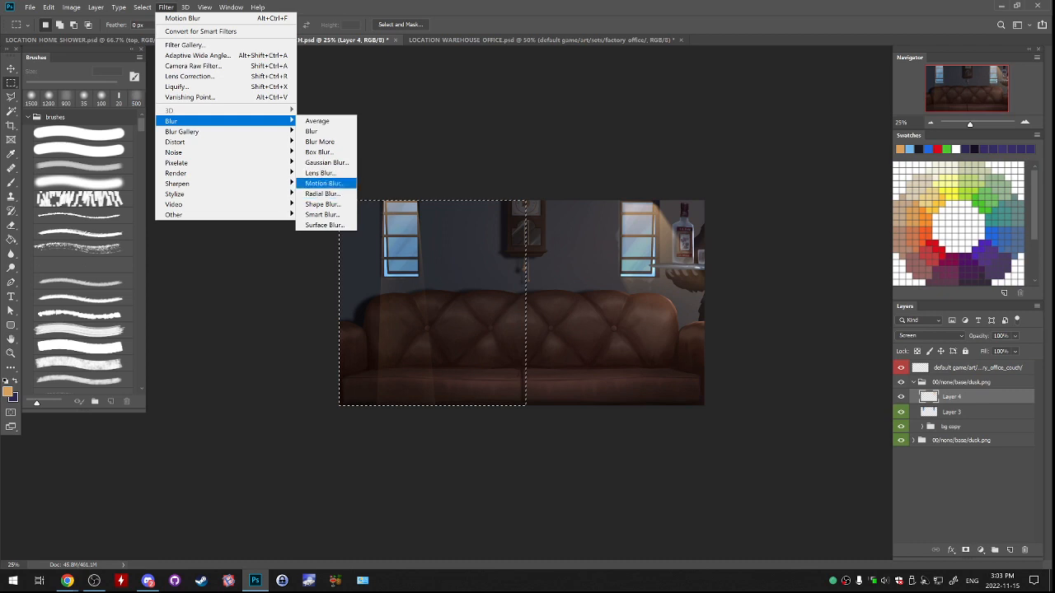
{"action": "left_click", "coordinate": [323, 183]}
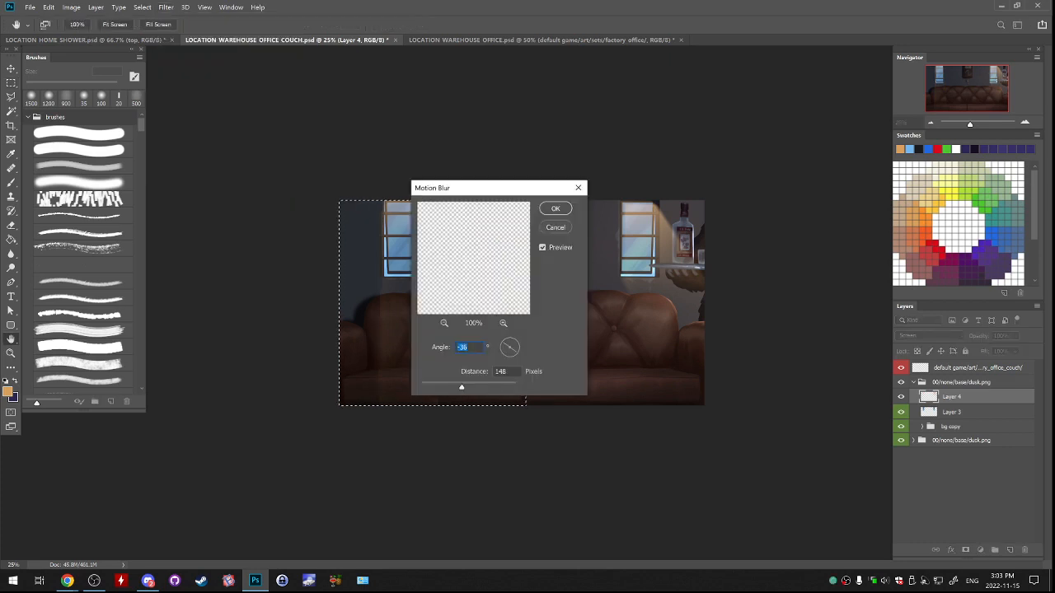
{"action": "left_click_drag", "start_coordinate": [539, 188], "coordinate": [706, 91]}
{"action": "key", "text": "Return"}
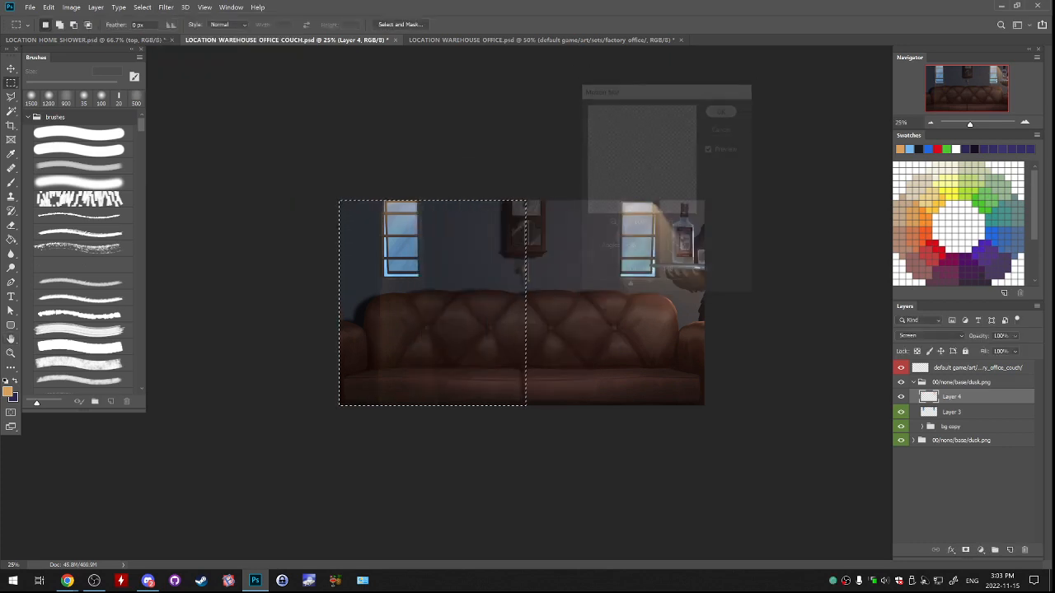
{"action": "key", "text": "ctrl+d"}
{"action": "key", "text": "e"}
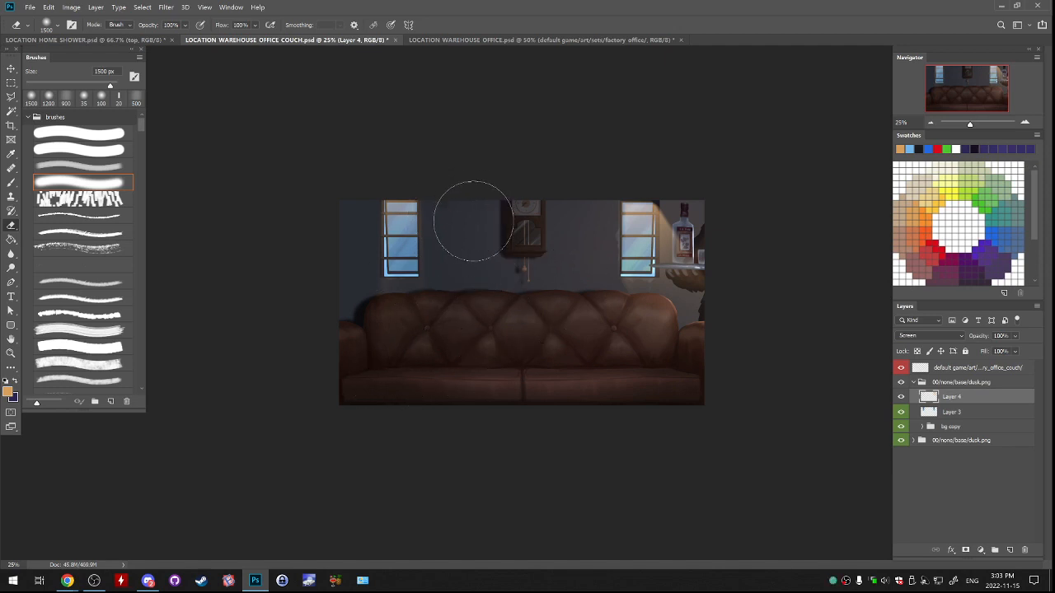
{"action": "left_click_drag", "start_coordinate": [404, 191], "coordinate": [421, 176]}
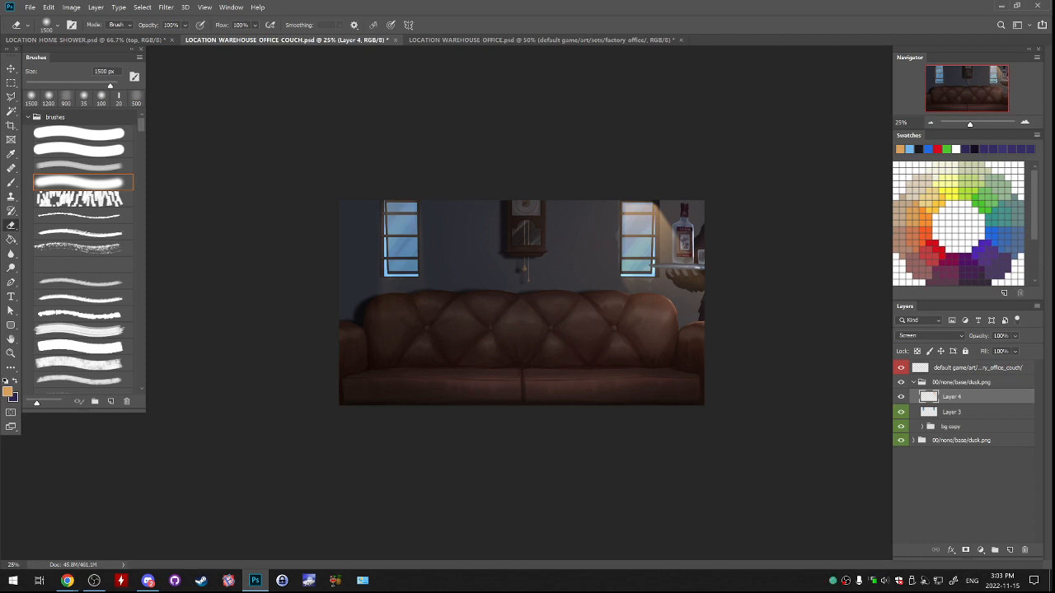
{"action": "right_click", "coordinate": [972, 396]}
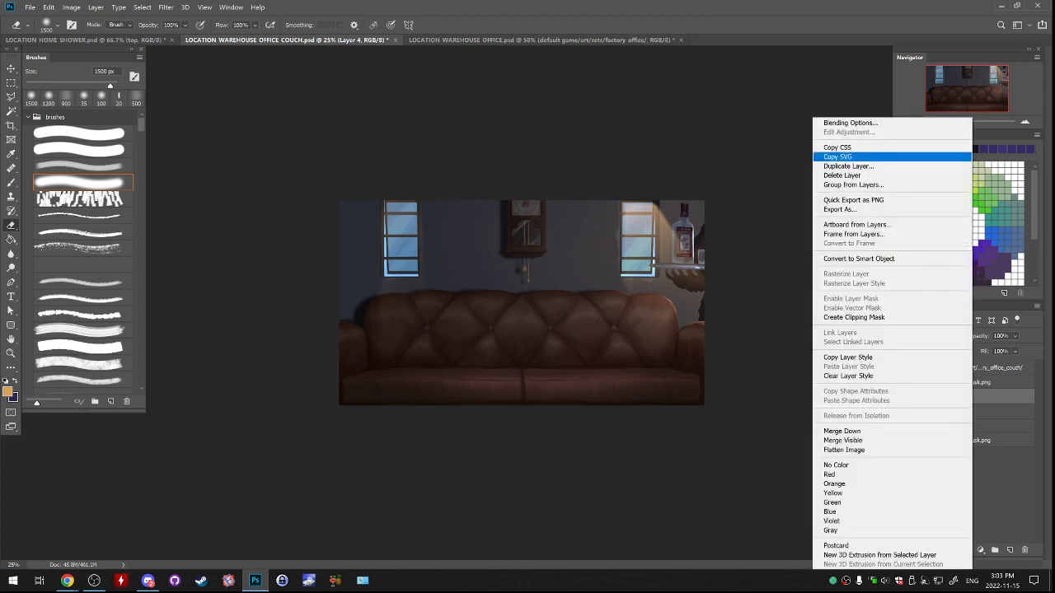
{"action": "left_click", "coordinate": [847, 166]}
{"action": "key", "text": "Return"}
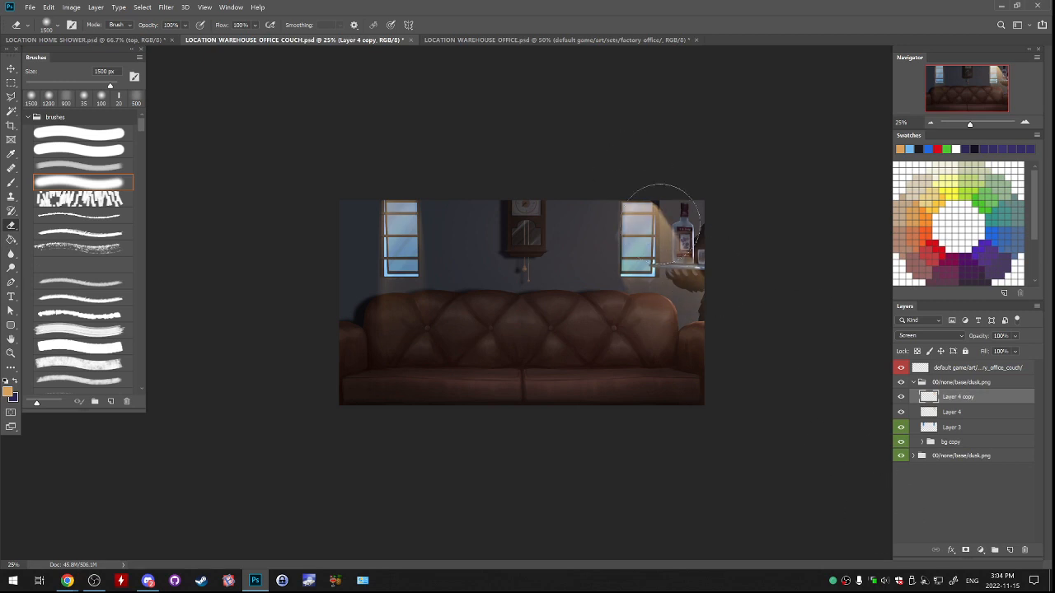
{"action": "key", "text": "Delete"}
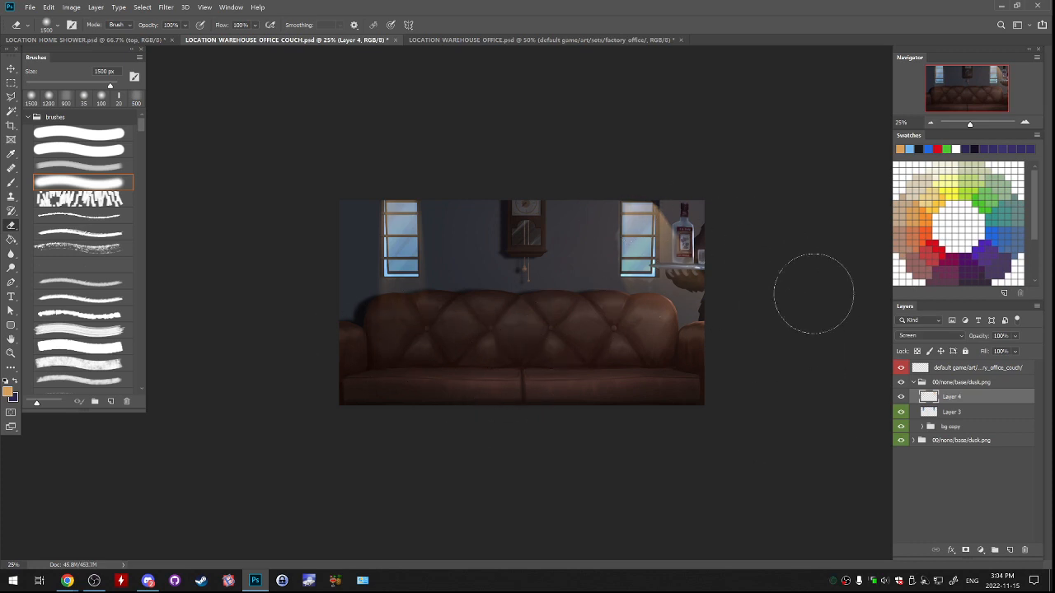
Add a new layer above Layer 4 in the upper dusk group, keep it visible, and activate the Brush tool.
{"action": "left_click", "coordinate": [1010, 549]}
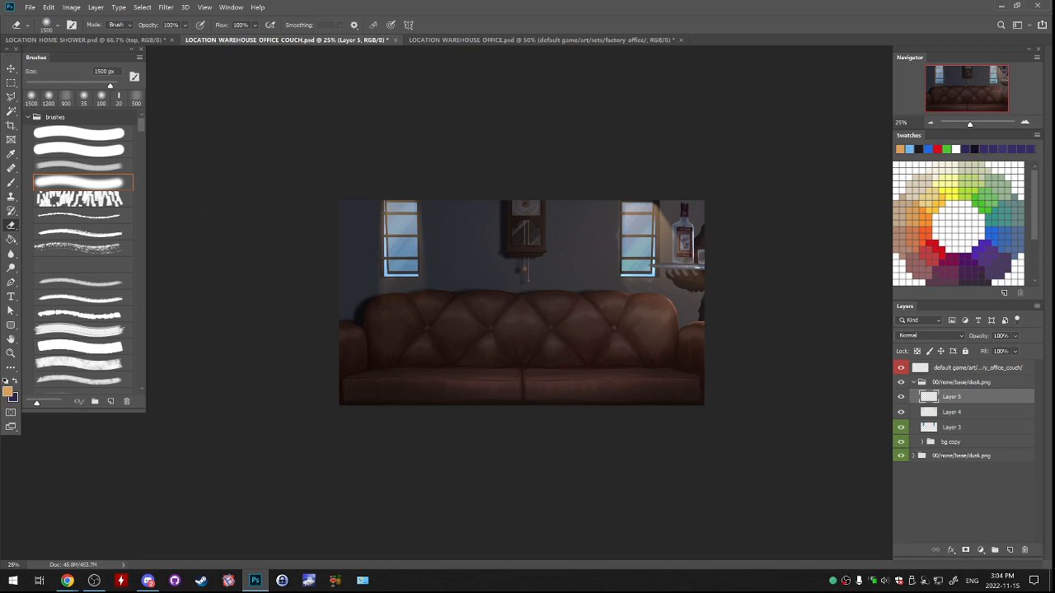
{"action": "left_click", "coordinate": [10, 83]}
{"action": "left_click", "coordinate": [901, 397]}
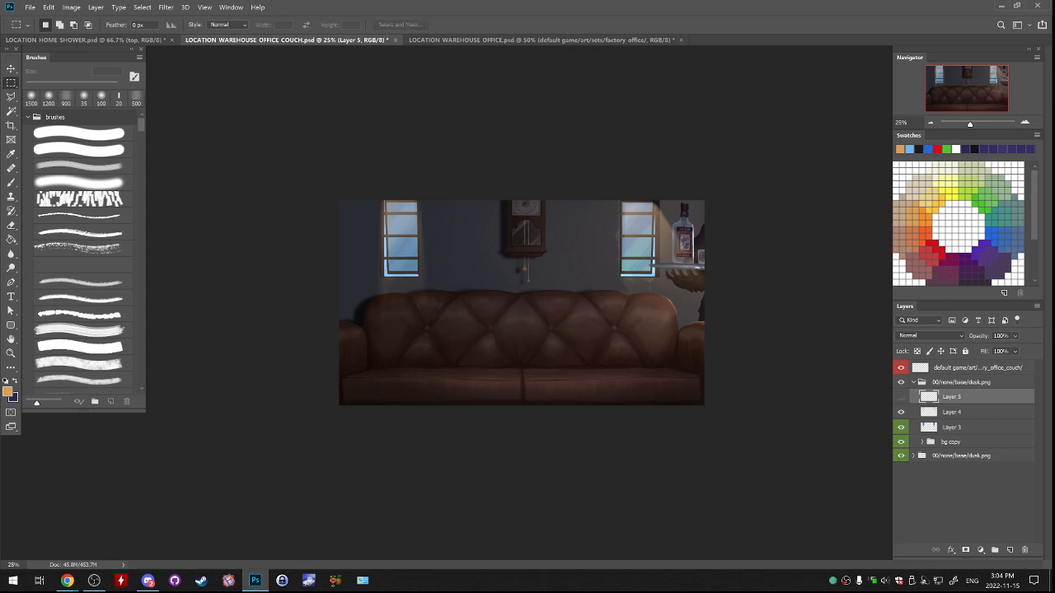
{"action": "left_click", "coordinate": [900, 397]}
{"action": "left_click", "coordinate": [901, 397]}
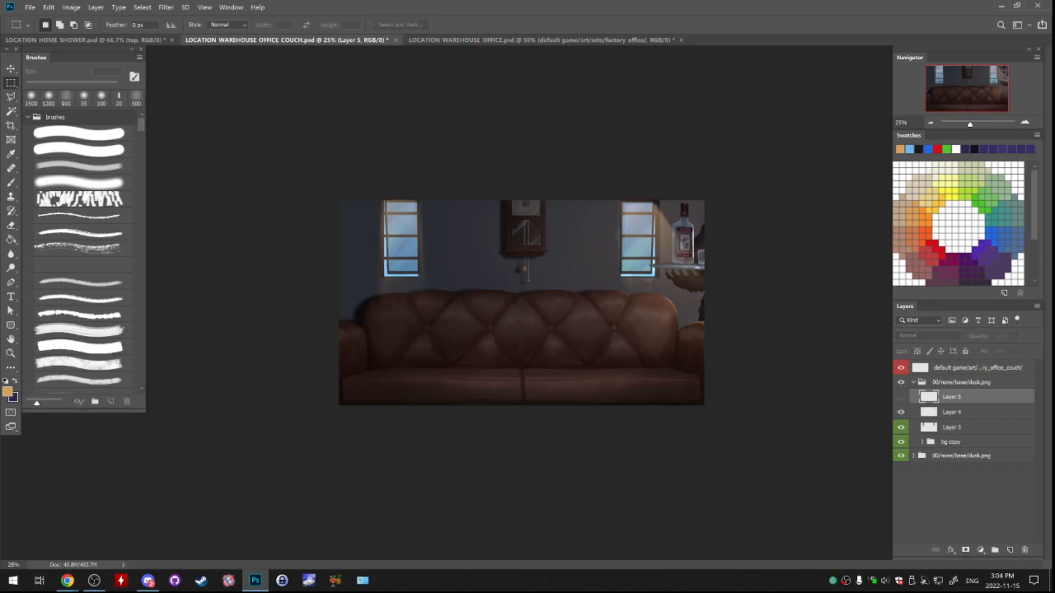
{"action": "left_click", "coordinate": [901, 397]}
{"action": "key", "text": "b"}
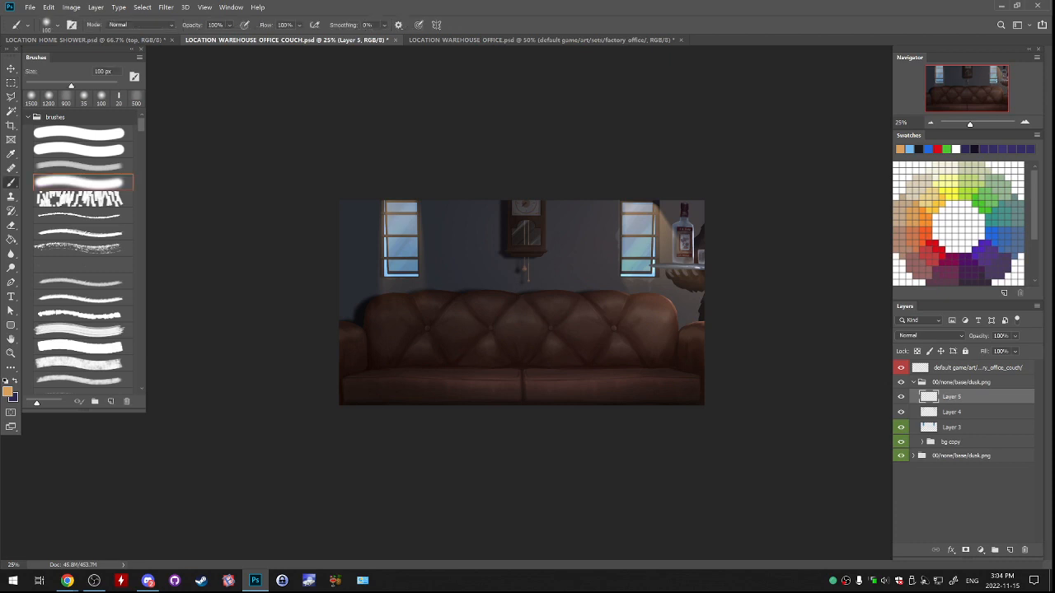
Choose the soft brush at 35 px and a muted orange foreground colour for the window glow.
{"action": "left_click", "coordinate": [84, 97]}
{"action": "left_click", "coordinate": [926, 234]}
{"action": "left_click", "coordinate": [913, 234]}
{"action": "left_click_drag", "start_coordinate": [657, 232], "coordinate": [659, 299]}
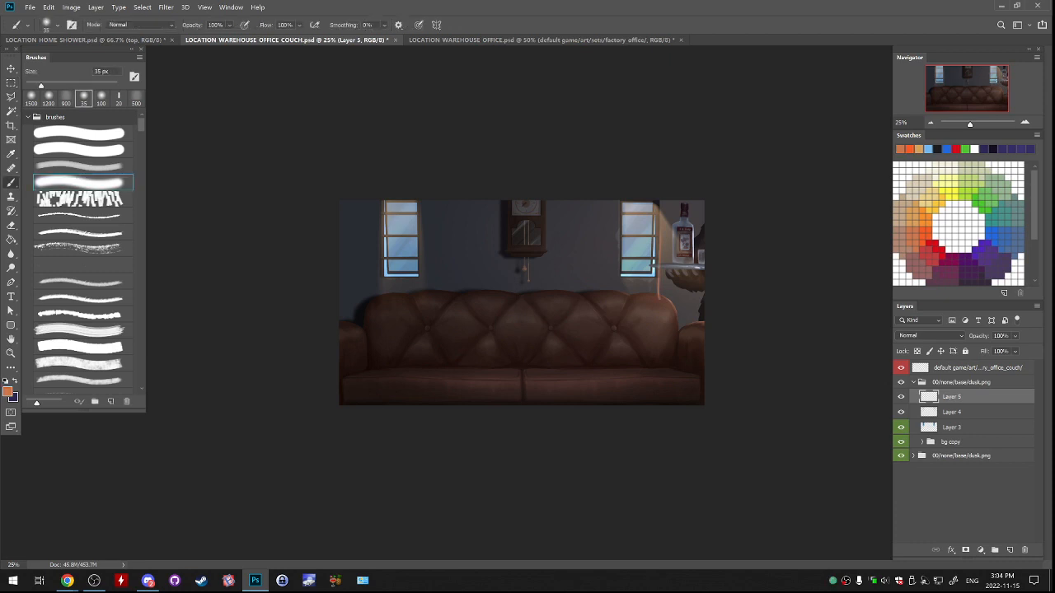
{"action": "key", "text": "ctrl+z"}
{"action": "key", "text": "bracketright"}
{"action": "key", "text": "bracketright"}
{"action": "key", "text": "bracketright"}
{"action": "key", "text": "bracketright"}
{"action": "key", "text": "bracketright"}
{"action": "key", "text": "bracketright"}
{"action": "key", "text": "bracketright"}
{"action": "key", "text": "bracketright"}
{"action": "key", "text": "bracketright"}
{"action": "key", "text": "bracketright"}
{"action": "key", "text": "bracketright"}
{"action": "key", "text": "bracketright"}
{"action": "key", "text": "bracketright"}
{"action": "key", "text": "bracketright"}
{"action": "key", "text": "bracketright"}
{"action": "key", "text": "bracketright"}
{"action": "key", "text": "bracketright"}
{"action": "key", "text": "bracketright"}
{"action": "key", "text": "bracketright"}
{"action": "key", "text": "bracketright"}
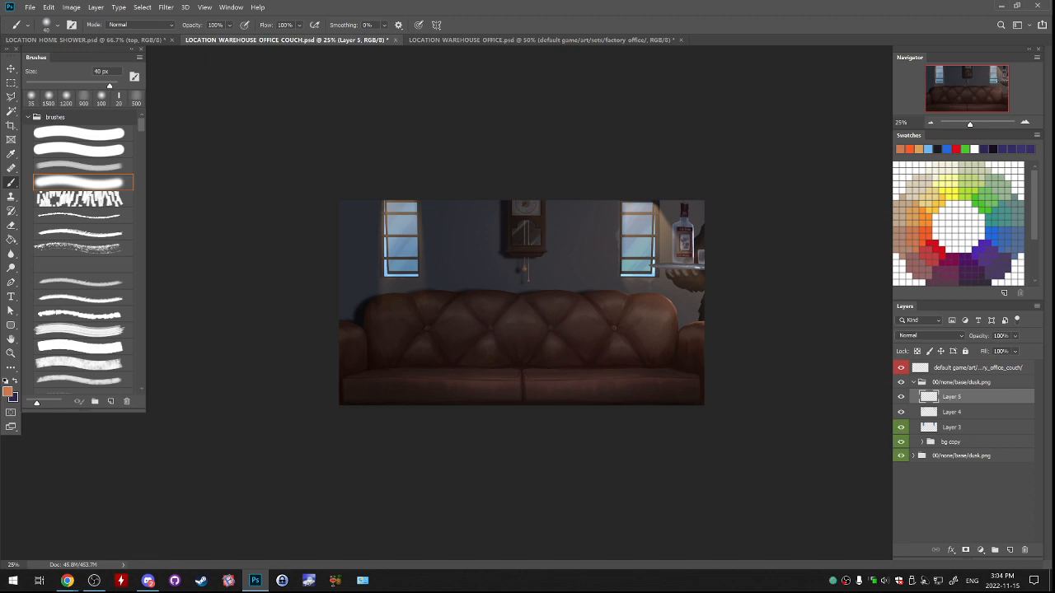
{"action": "left_click_drag", "start_coordinate": [647, 259], "coordinate": [675, 255]}
{"action": "key", "text": "ctrl+z"}
Set Layer 5's blend mode to Linear Dodge (Add) and enlarge the soft brush to 1900 px, undoing the test strokes.
{"action": "left_click", "coordinate": [929, 337]}
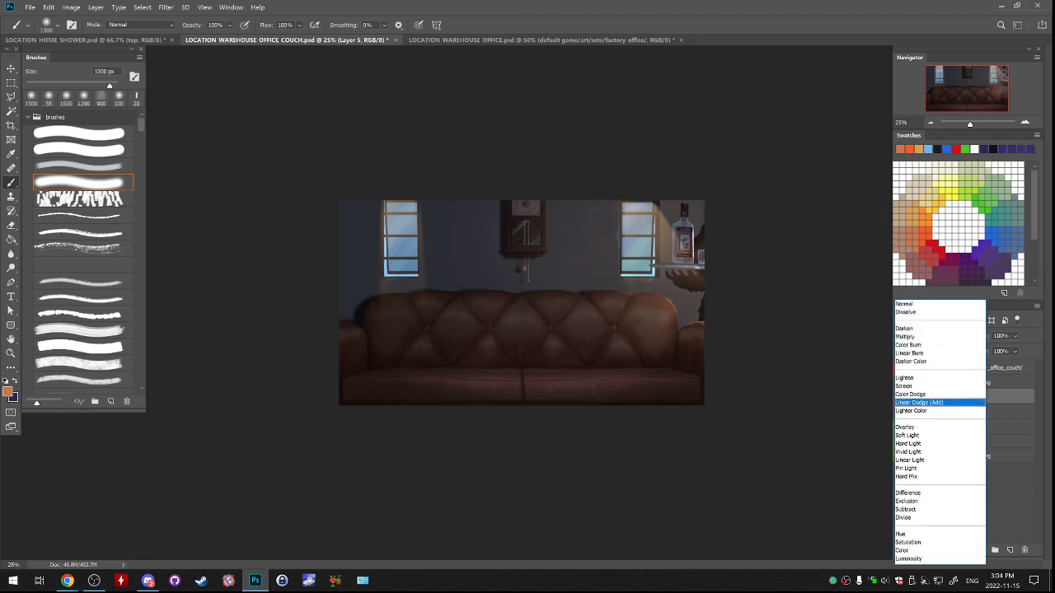
{"action": "left_click", "coordinate": [927, 402]}
{"action": "left_click_drag", "start_coordinate": [633, 226], "coordinate": [633, 257]}
{"action": "key", "text": "ctrl+z"}
{"action": "mouse_move", "coordinate": [651, 200]}
{"action": "left_mouse_down"}
{"action": "mouse_move", "coordinate": [668, 304]}
{"action": "mouse_move", "coordinate": [730, 277]}
{"action": "mouse_move", "coordinate": [680, 249]}
{"action": "mouse_move", "coordinate": [676, 263]}
{"action": "mouse_move", "coordinate": [660, 246]}
{"action": "mouse_move", "coordinate": [717, 365]}
{"action": "left_mouse_up"}
{"action": "key", "text": "ctrl+z"}
{"action": "key", "text": "bracketright"}
{"action": "key", "text": "bracketright"}
{"action": "key", "text": "bracketright"}
{"action": "key", "text": "bracketright"}
{"action": "key", "text": "bracketright"}
{"action": "key", "text": "ctrl+z"}
{"action": "key", "text": "bracketright"}
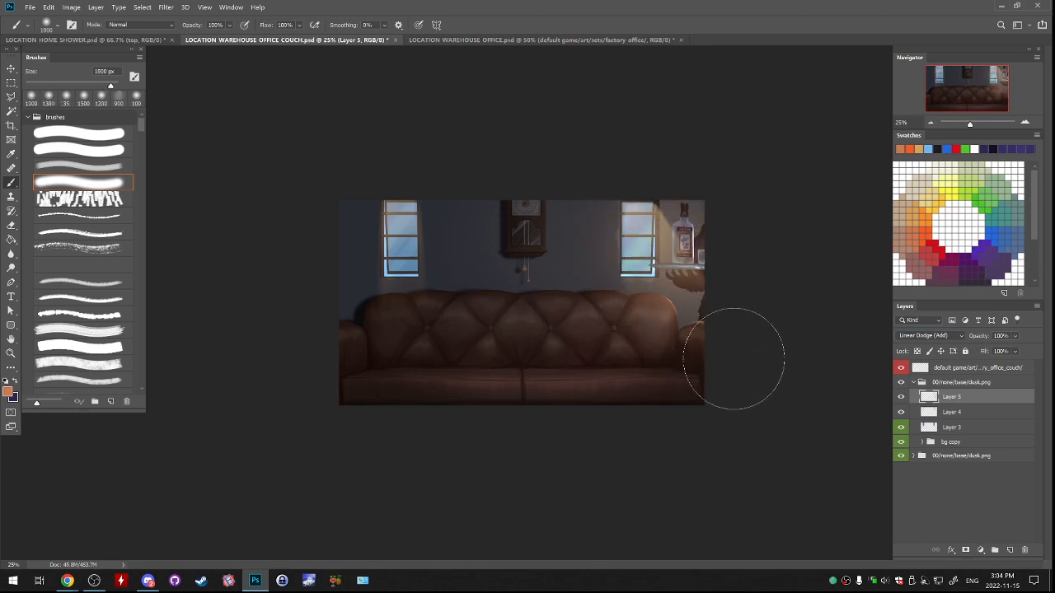
Paint a soft warm glow around both windows on Layer 5, and compare the picture with that layer hidden and shown.
{"action": "left_click_drag", "start_coordinate": [415, 198], "coordinate": [416, 264]}
{"action": "key", "text": "ctrl+z"}
{"action": "left_click_drag", "start_coordinate": [413, 216], "coordinate": [404, 325]}
{"action": "key", "text": "ctrl+z"}
{"action": "mouse_move", "coordinate": [404, 268]}
{"action": "left_mouse_down"}
{"action": "mouse_move", "coordinate": [409, 242]}
{"action": "mouse_move", "coordinate": [394, 311]}
{"action": "mouse_move", "coordinate": [411, 264]}
{"action": "left_mouse_up"}
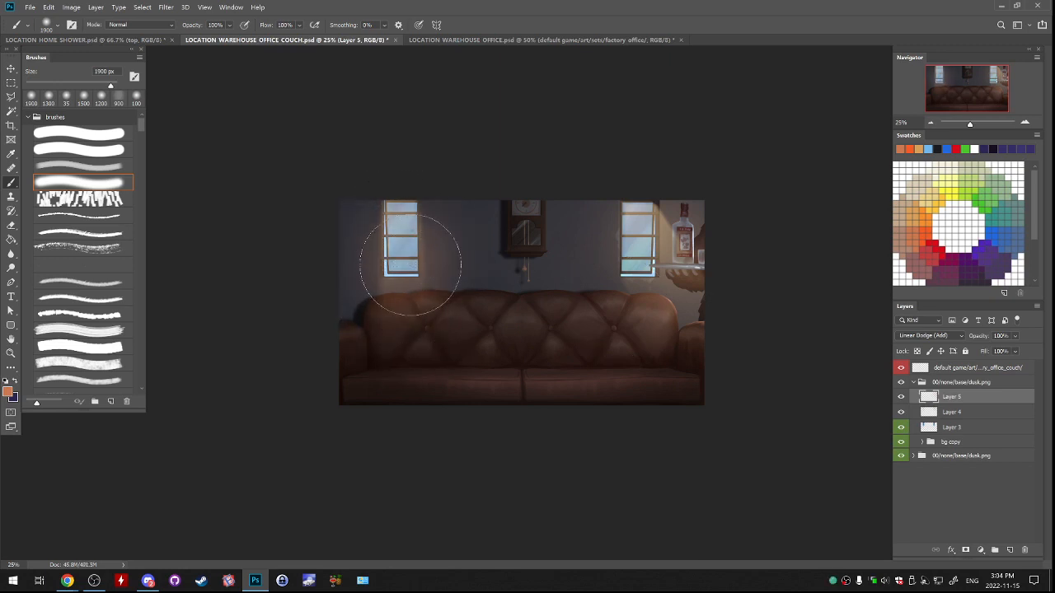
{"action": "key", "text": "ctrl+z"}
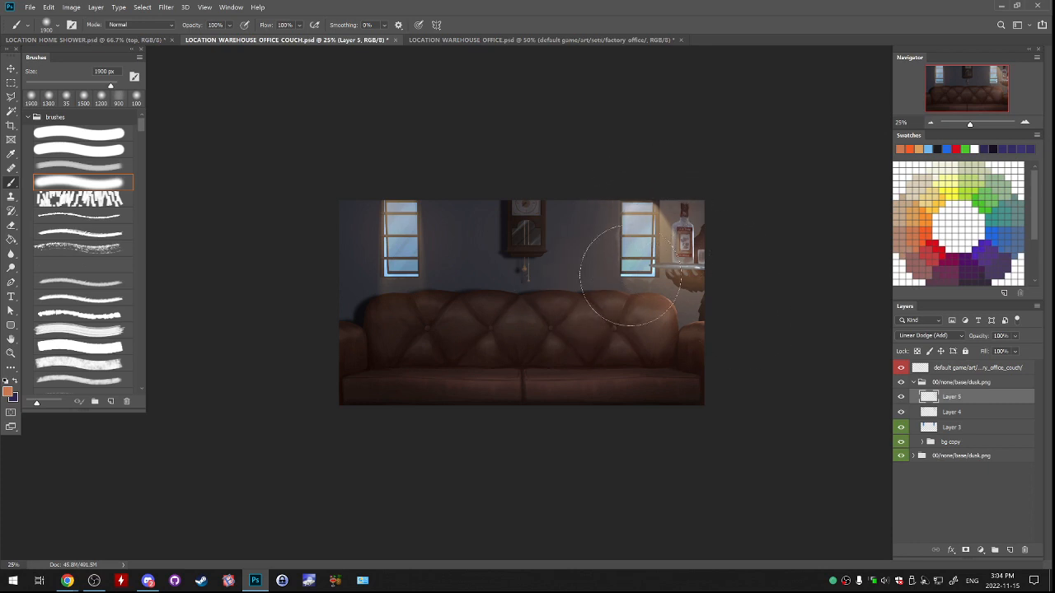
{"action": "left_click", "coordinate": [901, 397]}
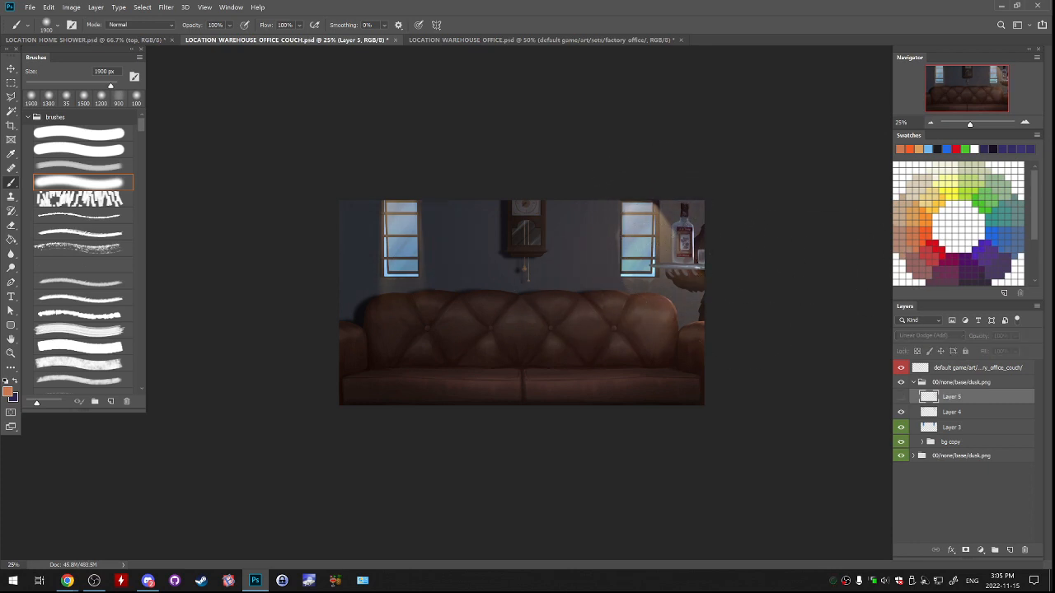
{"action": "left_click", "coordinate": [900, 397]}
Collapse the upper group with the window beams and compare the picture with that group hidden and shown.
{"action": "left_click", "coordinate": [913, 382]}
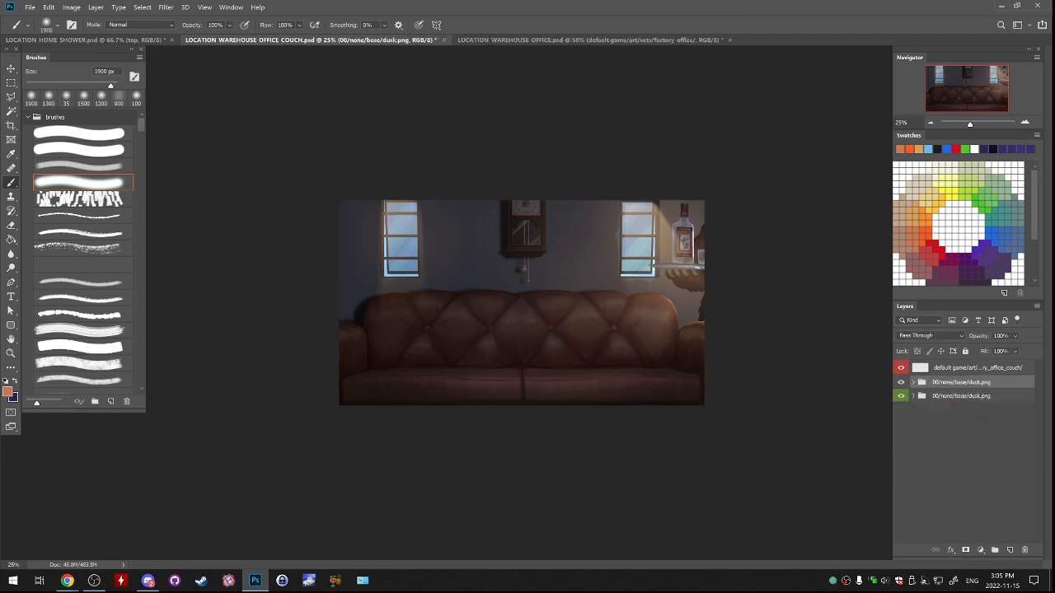
{"action": "left_click", "coordinate": [900, 382]}
{"action": "left_click", "coordinate": [900, 383]}
{"action": "left_click", "coordinate": [901, 383]}
{"action": "left_click", "coordinate": [901, 382]}
{"action": "key", "text": "ctrl+plus"}
{"action": "key", "text": "ctrl+plus"}
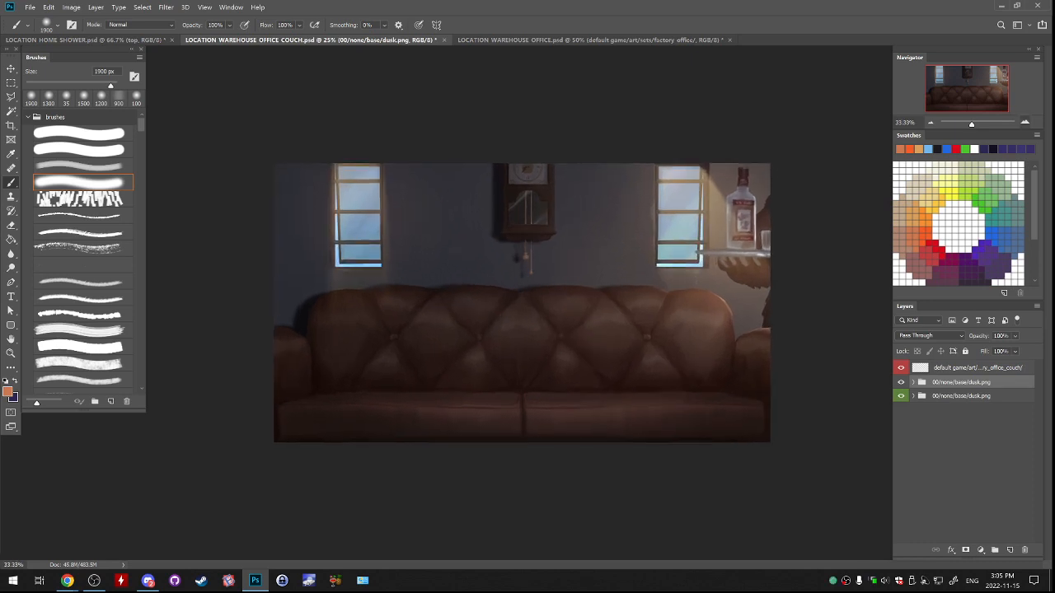
Move the sunlit group below the other dusk group and rename it 00/none/base/day.png.
{"action": "left_click", "coordinate": [900, 382]}
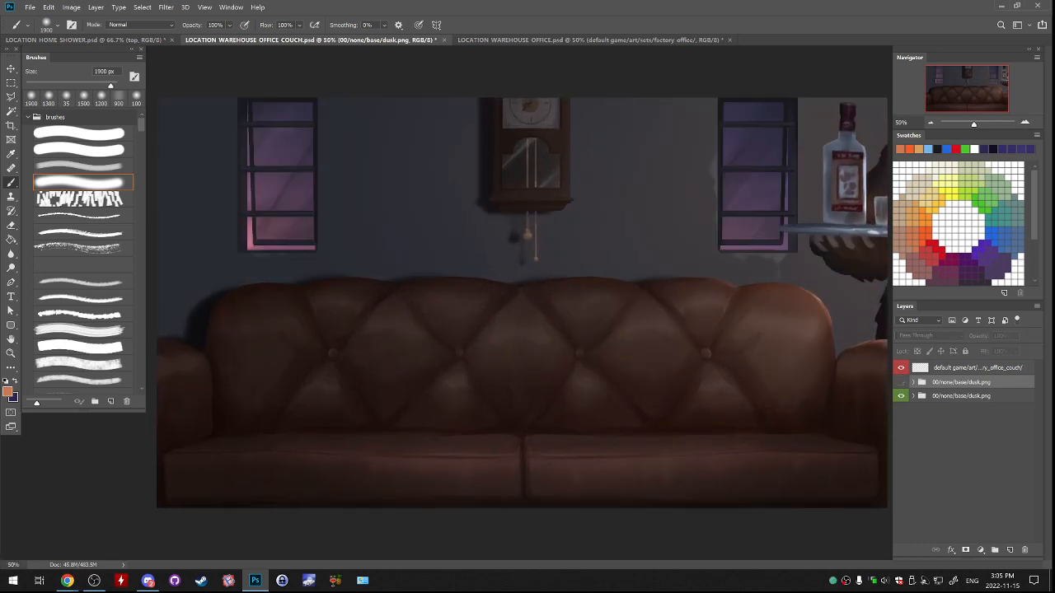
{"action": "left_click_drag", "start_coordinate": [962, 383], "coordinate": [963, 409]}
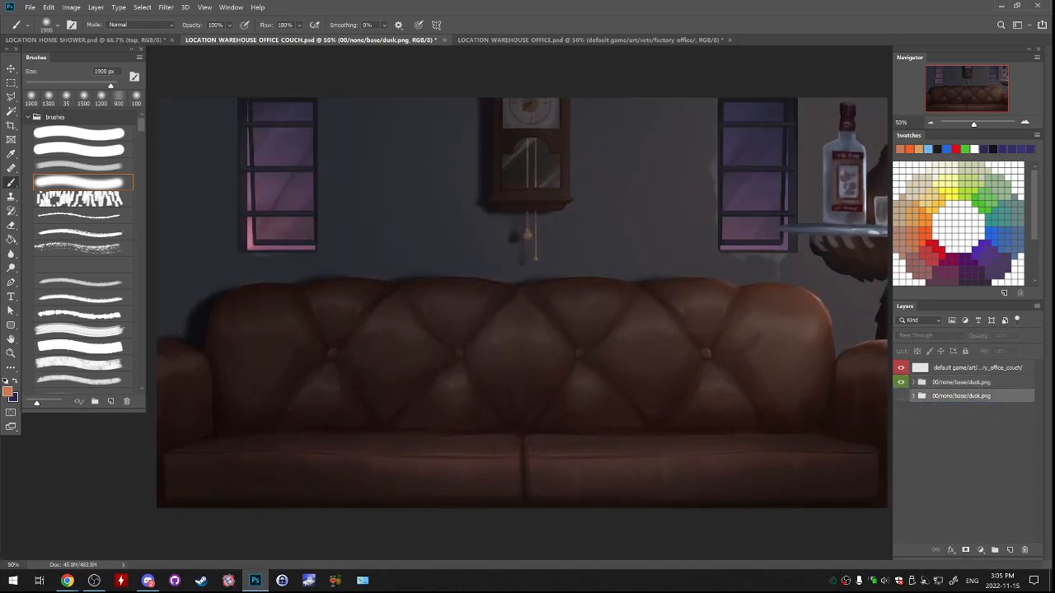
{"action": "double_click", "coordinate": [963, 395]}
{"action": "left_click", "coordinate": [970, 395]}
{"action": "type", "text": "day"}
{"action": "key", "text": "Return"}
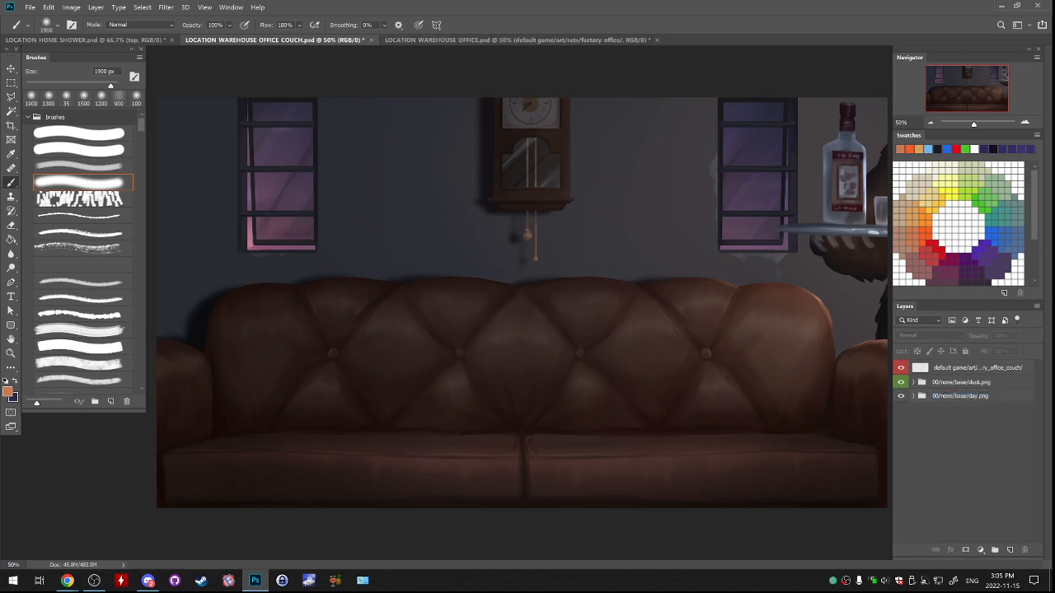
Give the 00/none/base/day.png group a green colour label.
{"action": "left_click", "coordinate": [900, 382]}
{"action": "left_click", "coordinate": [900, 382]}
{"action": "right_click", "coordinate": [969, 395]}
{"action": "left_click", "coordinate": [865, 537]}
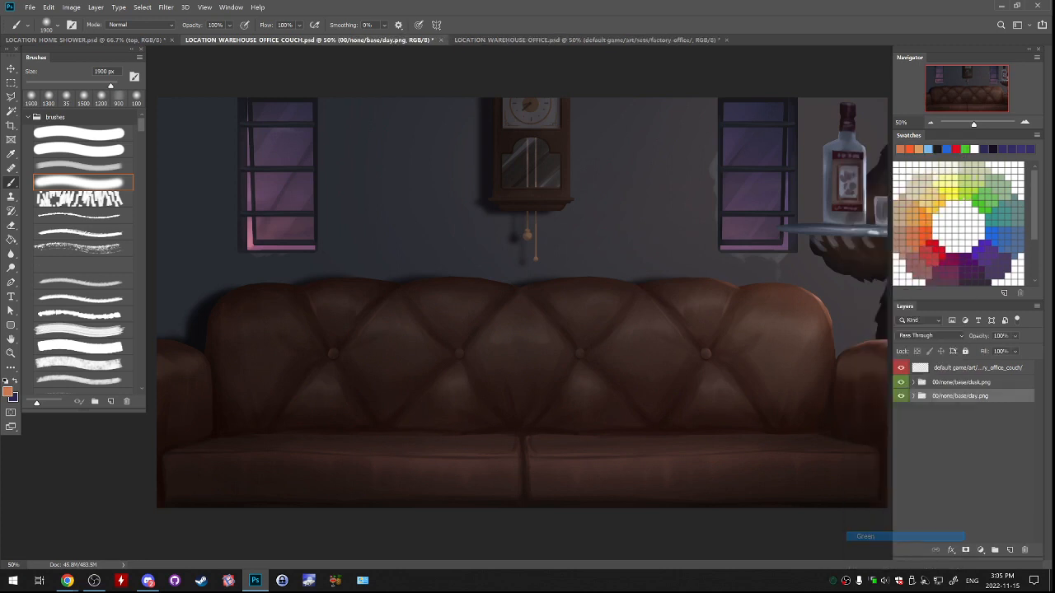
Compare the day and dusk versions, leave the dusk group hidden, and save the couch file.
{"action": "left_click", "coordinate": [901, 383]}
{"action": "left_click", "coordinate": [900, 382]}
{"action": "left_click", "coordinate": [900, 382]}
{"action": "left_click", "coordinate": [901, 382]}
{"action": "left_click", "coordinate": [901, 382]}
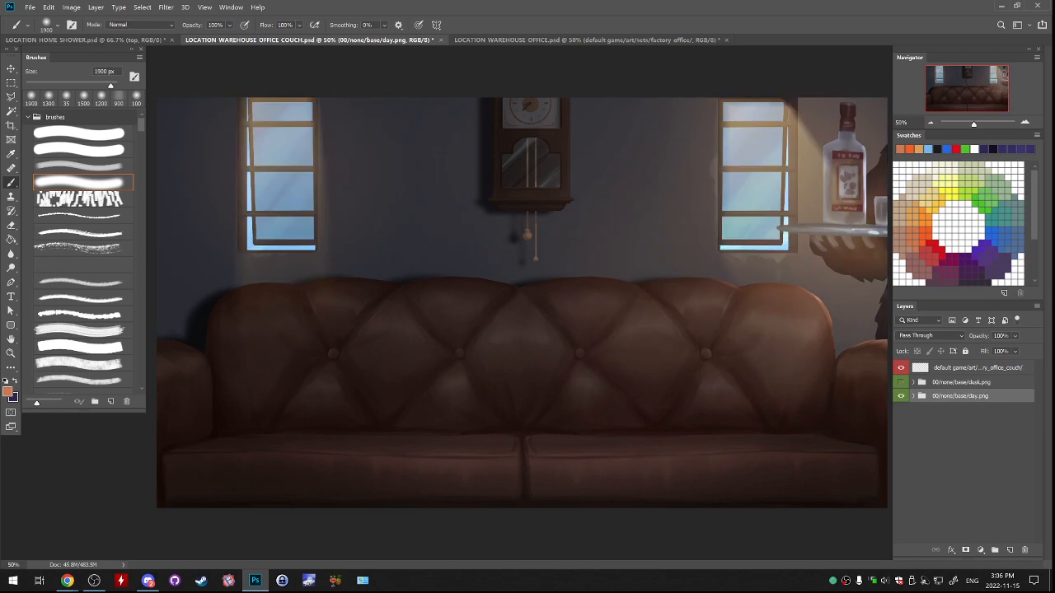
{"action": "left_click", "coordinate": [901, 382]}
{"action": "left_click", "coordinate": [900, 383]}
{"action": "key", "text": "ctrl+minus"}
{"action": "key", "text": "ctrl+minus"}
{"action": "key", "text": "ctrl+minus"}
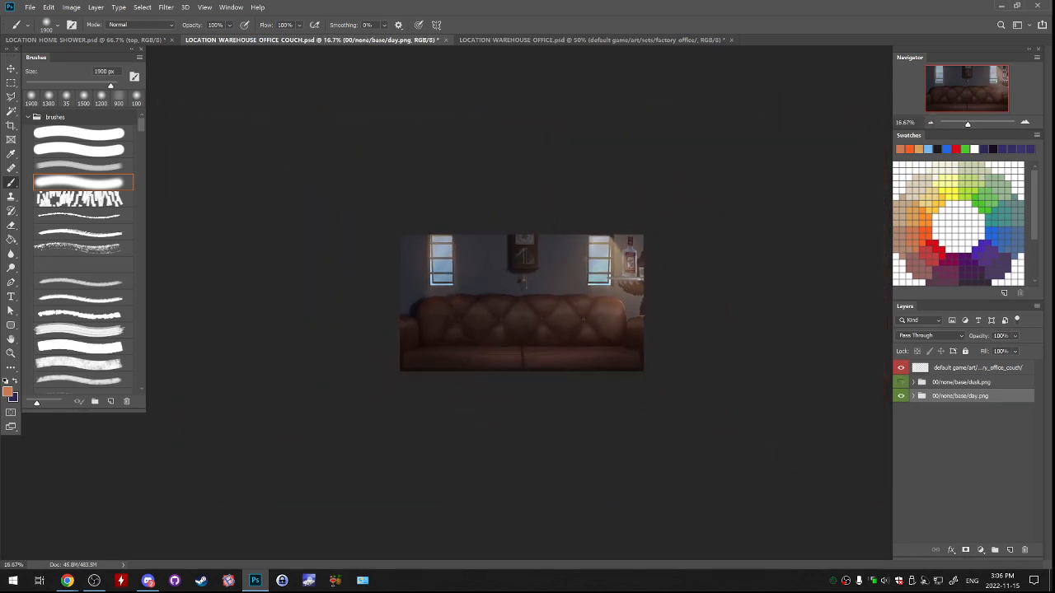
{"action": "key", "text": "ctrl+s"}
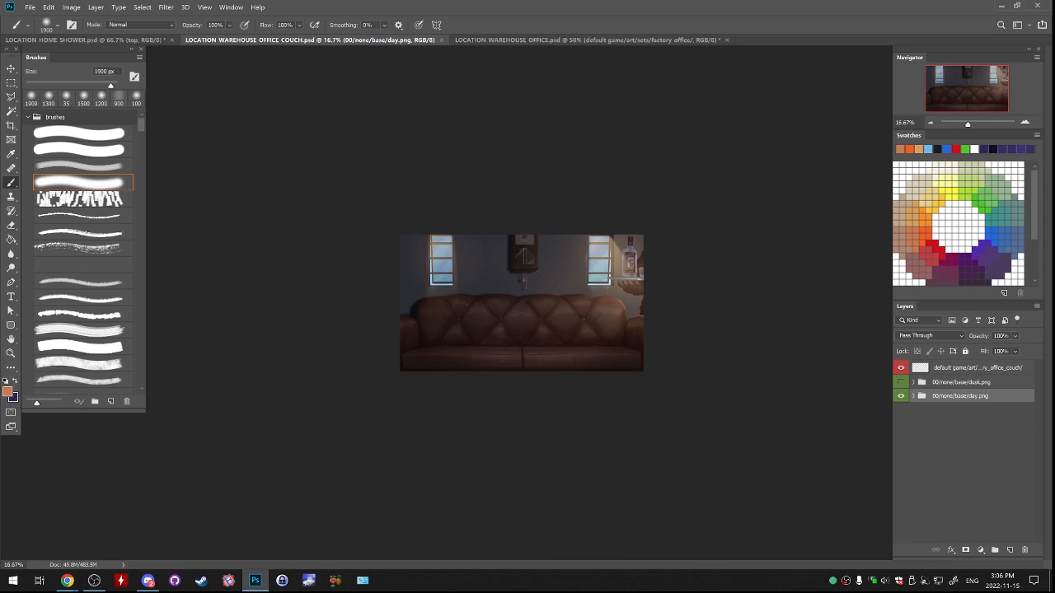
Examine how the windows, wall and couch lighting differ between dusk and day by switching the dusk group's visibility.
{"action": "left_click", "coordinate": [961, 383]}
{"action": "left_click", "coordinate": [960, 396]}
{"action": "left_click", "coordinate": [961, 382]}
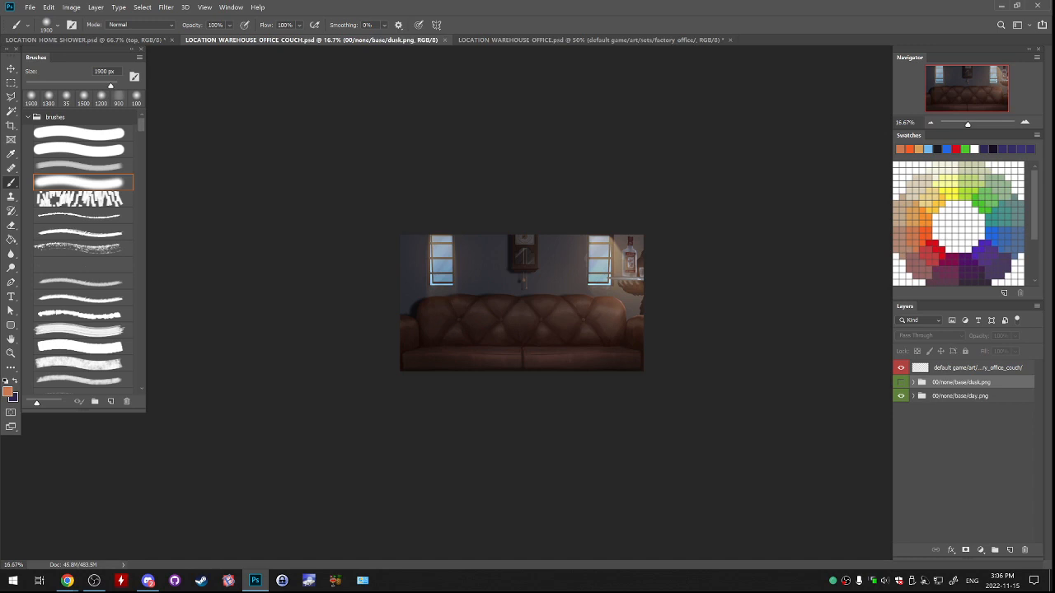
{"action": "left_click", "coordinate": [901, 383]}
{"action": "left_click", "coordinate": [901, 382]}
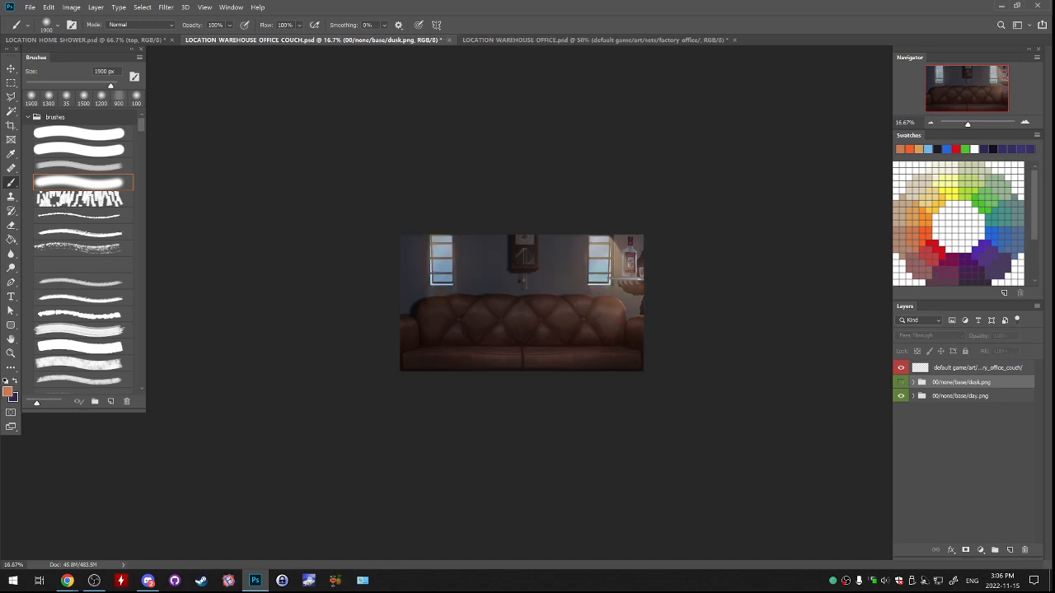
{"action": "left_click", "coordinate": [900, 382]}
{"action": "left_click", "coordinate": [901, 382]}
{"action": "key", "text": "ctrl+plus"}
{"action": "key", "text": "ctrl+plus"}
{"action": "key", "text": "ctrl+plus"}
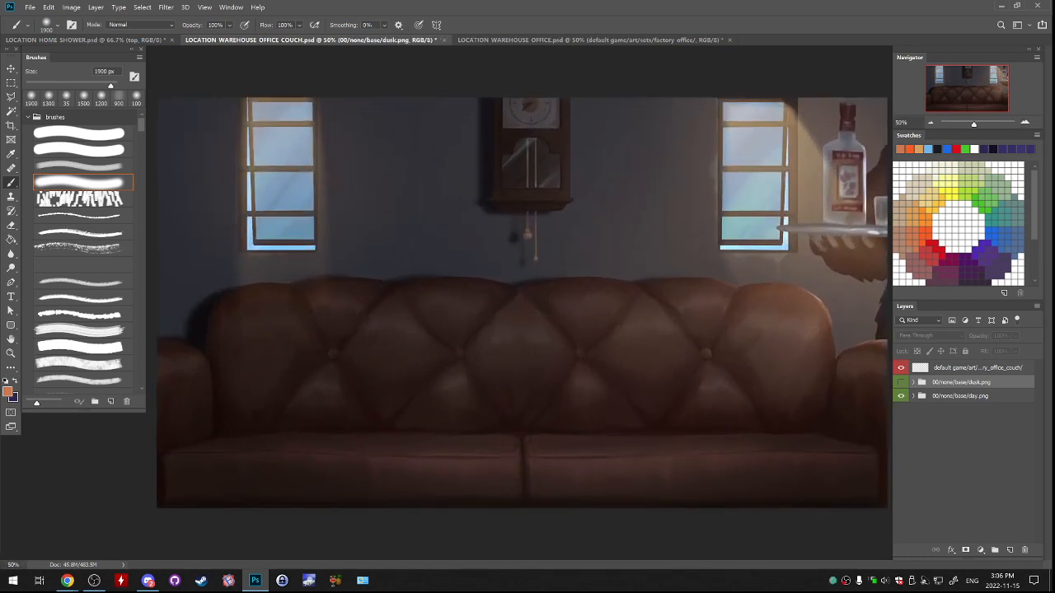
{"action": "key", "text": "ctrl+minus"}
{"action": "key", "text": "ctrl+plus"}
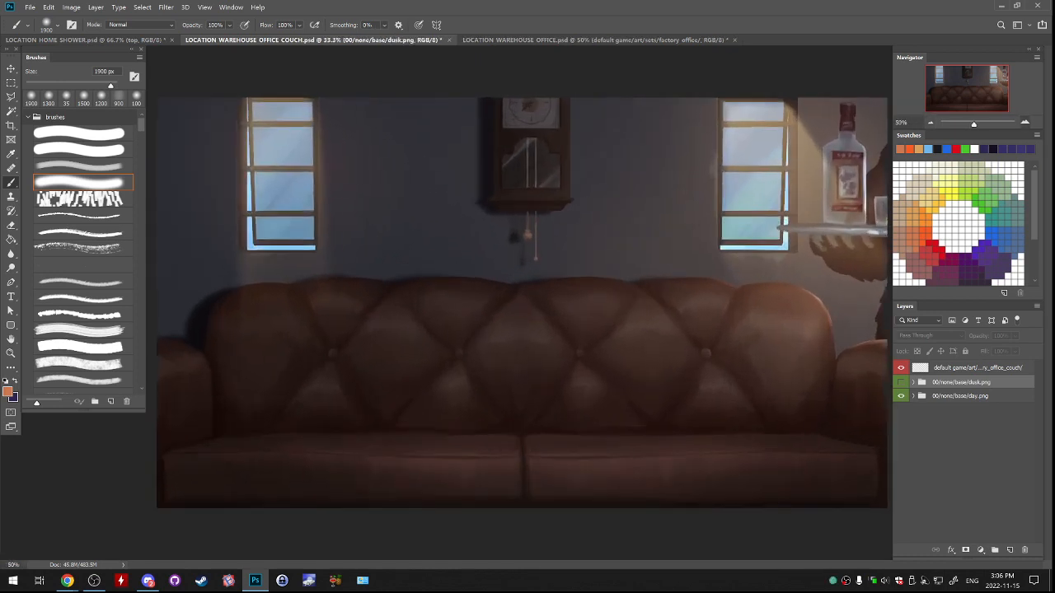
{"action": "left_click", "coordinate": [901, 383]}
{"action": "left_click", "coordinate": [900, 382]}
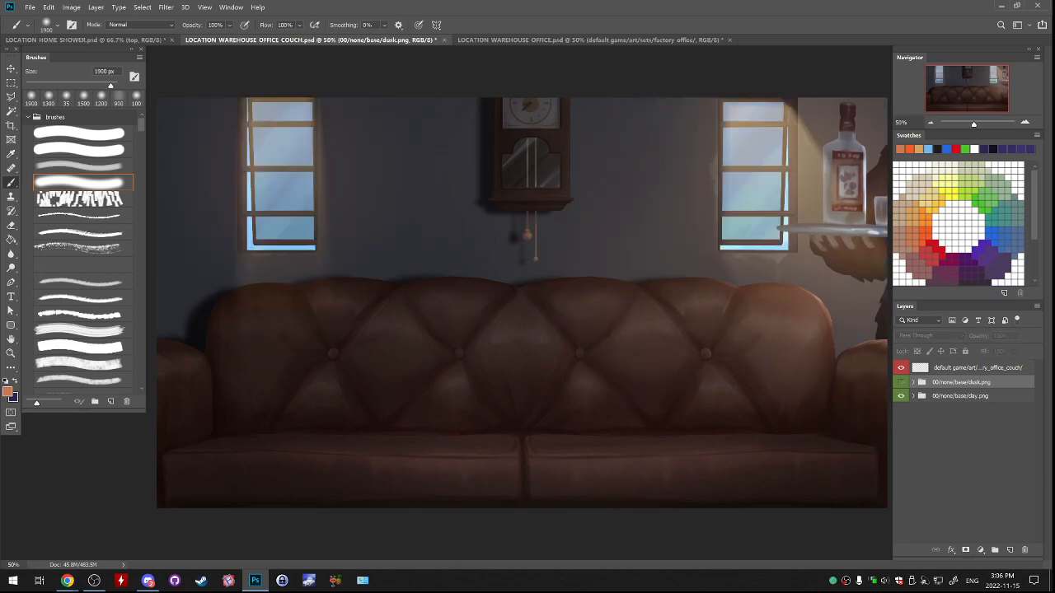
Save the couch file, and save it again as LOCATION_WAREHOUSE_OFFICE_COUCH2.psd with Maximize Compatibility on.
{"action": "key", "text": "ctrl+s"}
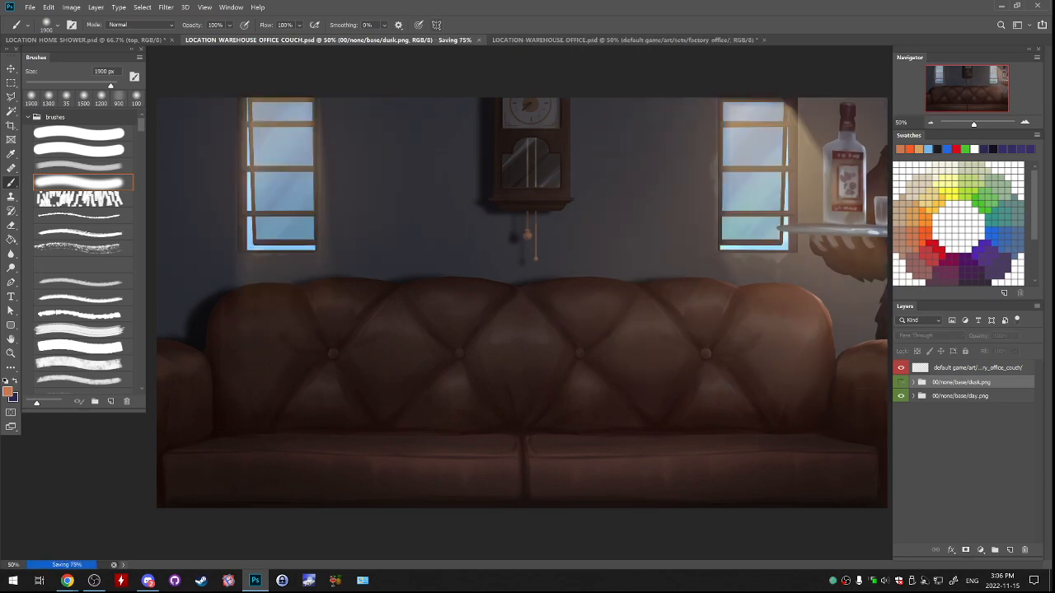
{"action": "left_click", "coordinate": [29, 7]}
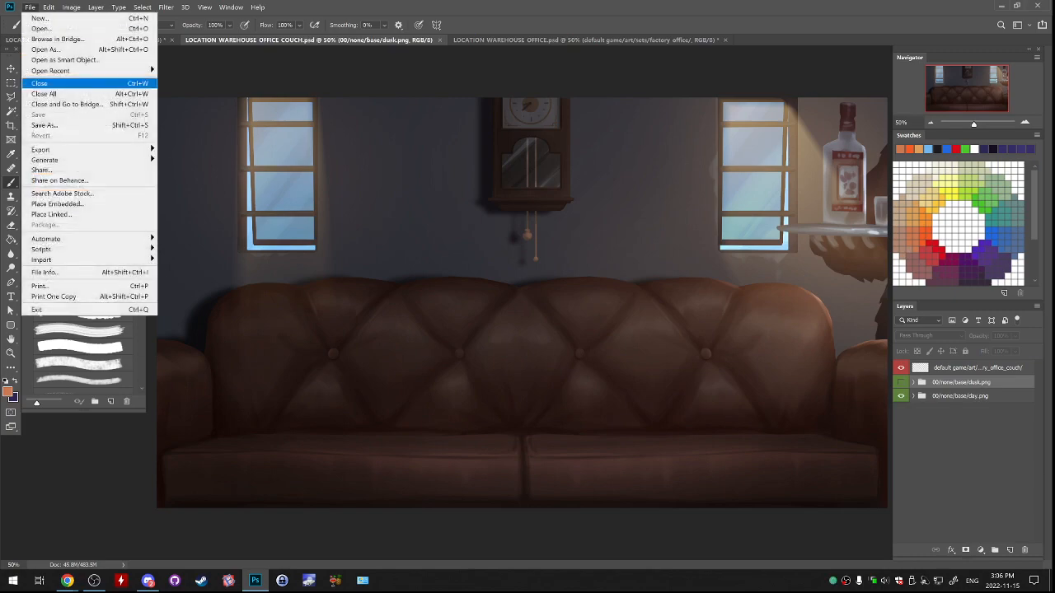
{"action": "left_click", "coordinate": [44, 124]}
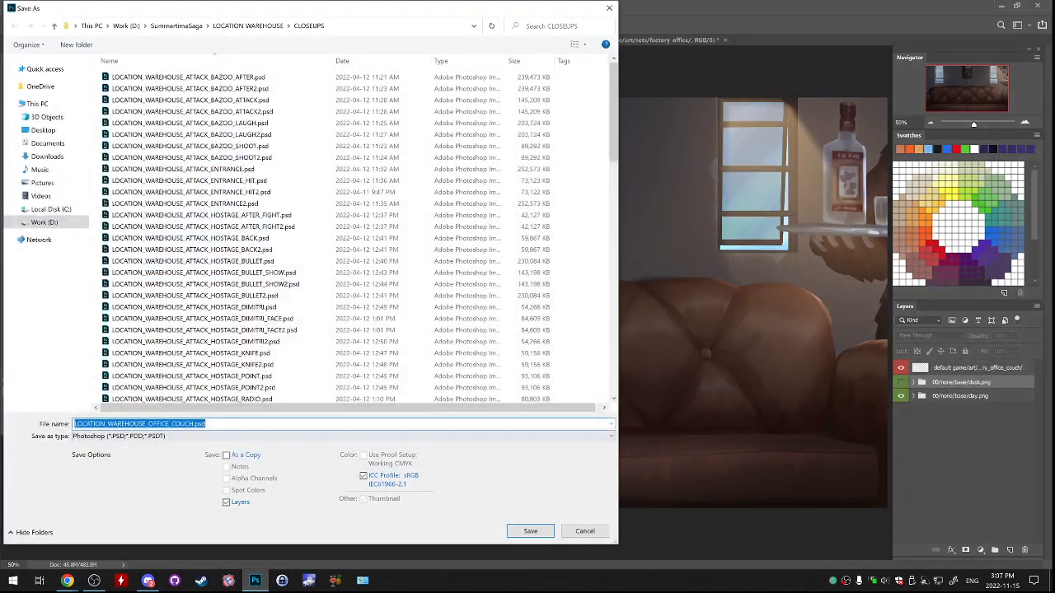
{"action": "type", "text": "2"}
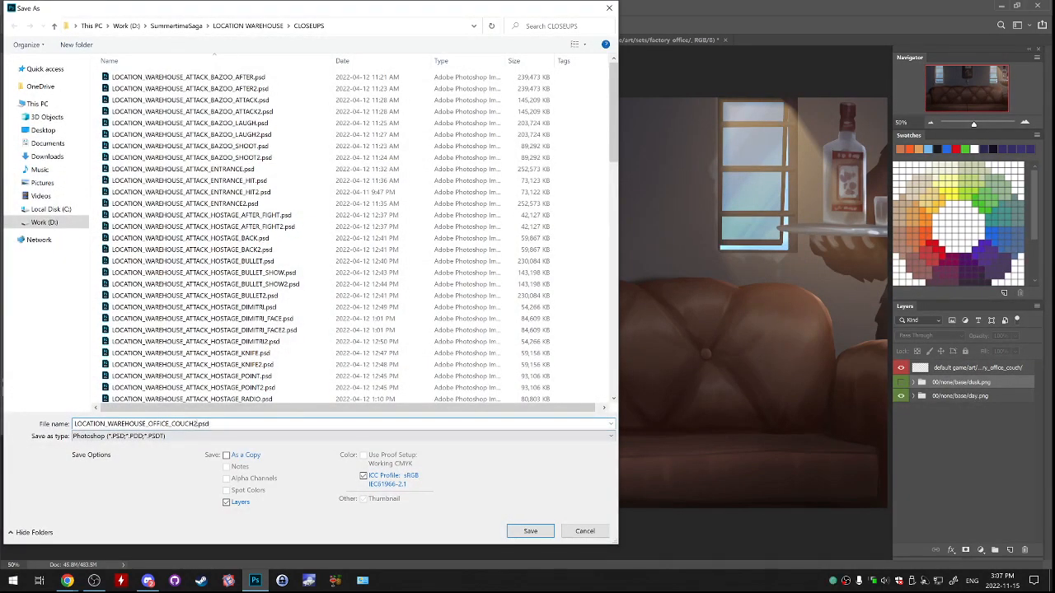
{"action": "key", "text": "Return"}
{"action": "key", "text": "y"}
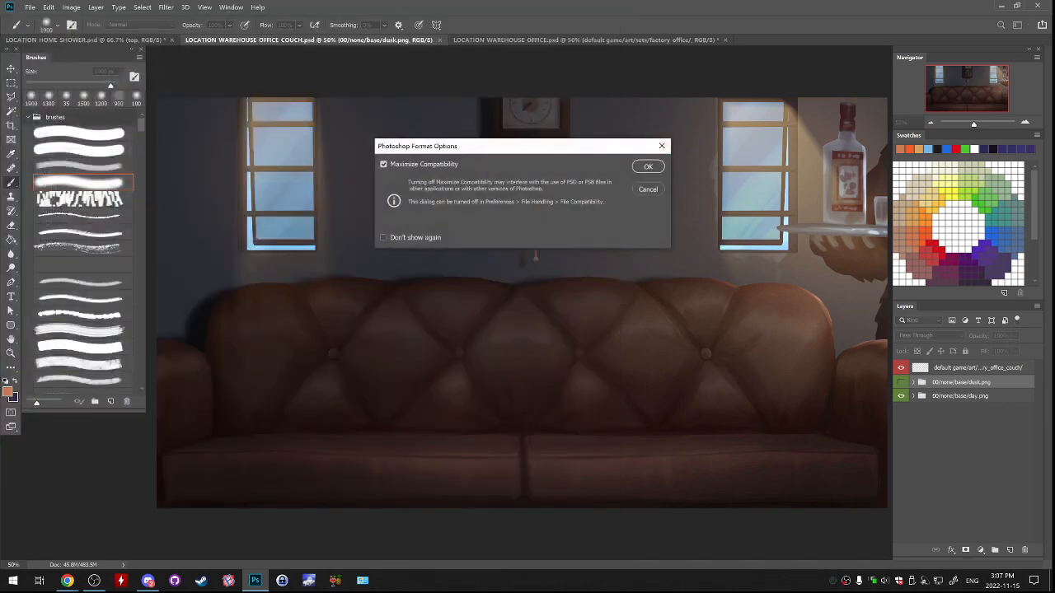
{"action": "key", "text": "Return"}
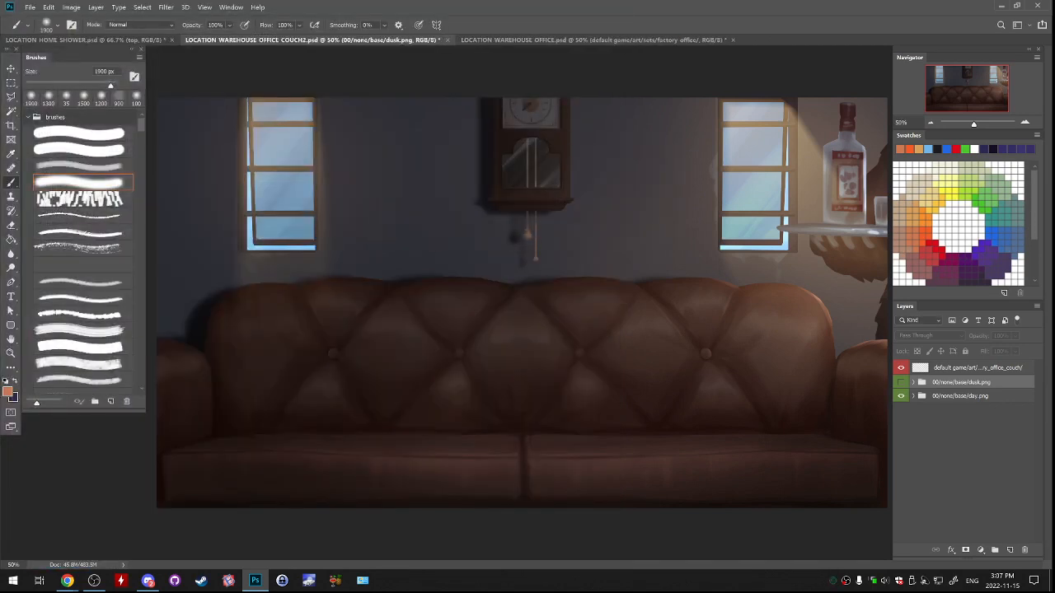
Close the couch document without saving further changes, and close LOCATION WAREHOUSE OFFICE.psd to return to the home shower file.
{"action": "key", "text": "ctrl+w"}
{"action": "key", "text": "n"}
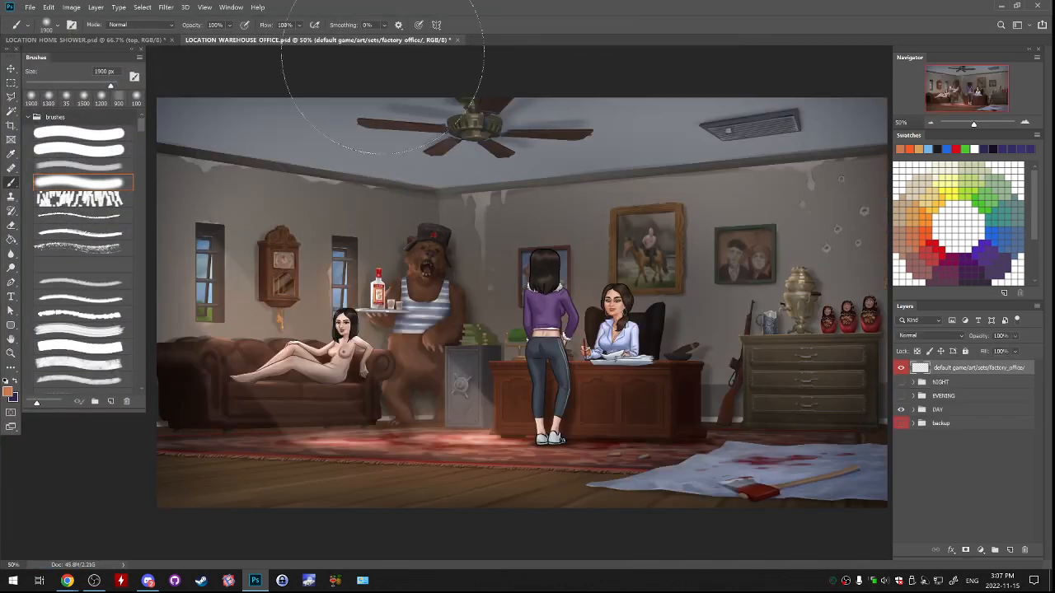
{"action": "key", "text": "ctrl+Tab"}
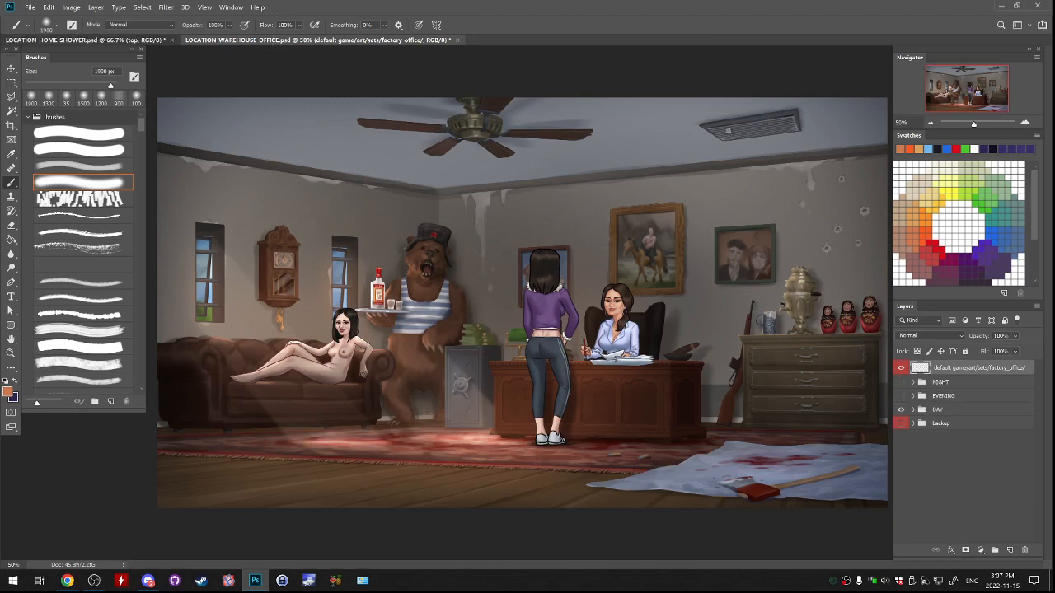
{"action": "key", "text": "ctrl+Tab"}
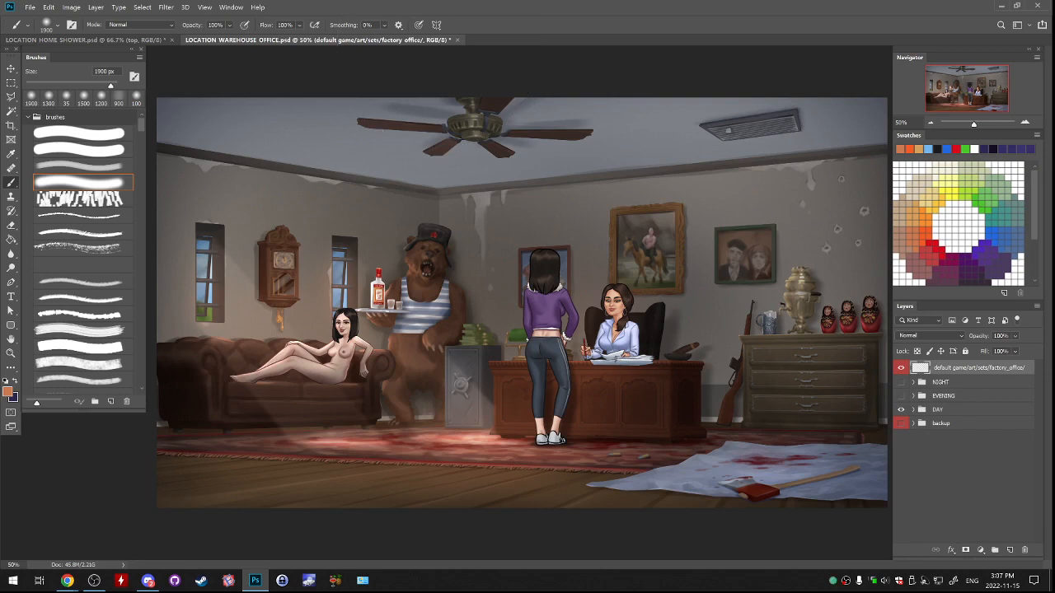
{"action": "key", "text": "ctrl+w"}
{"action": "left_click", "coordinate": [577, 238]}
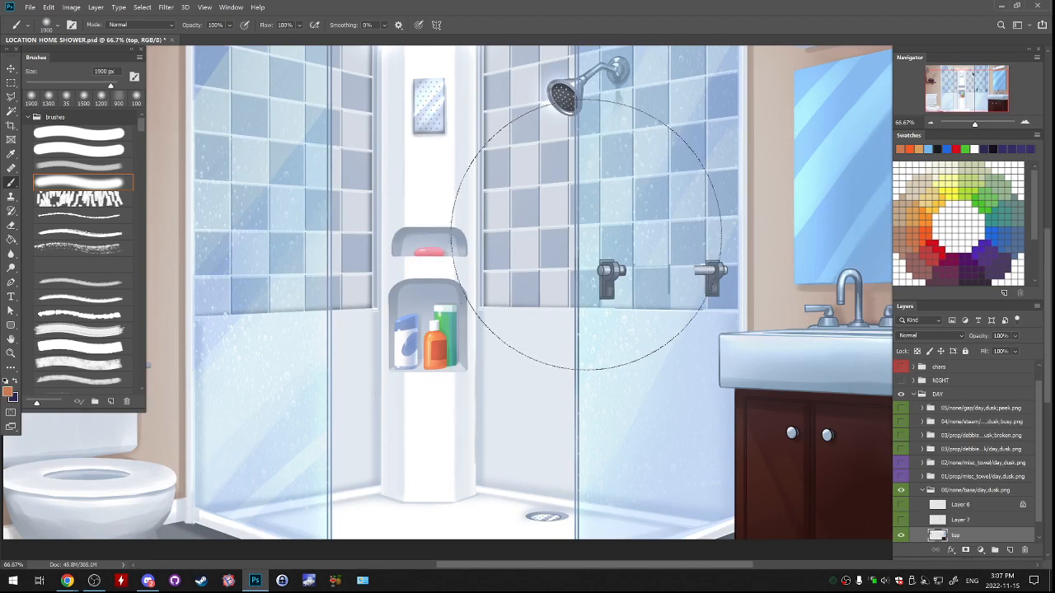
Show Layer 6 and Layer 7 in the shower's base day,dusk group and merge these two towel bar layers.
{"action": "scroll", "coordinate": [966, 461], "scroll_direction": "down", "scroll_amount": 1}
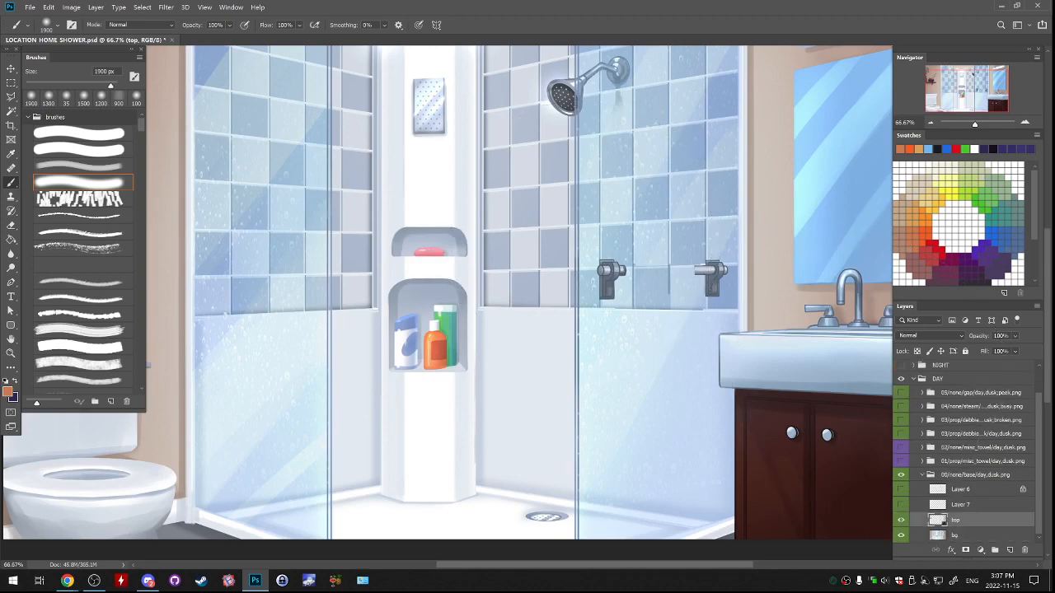
{"action": "left_click", "coordinate": [900, 504]}
{"action": "left_click", "coordinate": [901, 490]}
{"action": "left_click_drag", "start_coordinate": [901, 490], "coordinate": [900, 504]}
{"action": "left_click", "coordinate": [900, 504]}
{"action": "left_click", "coordinate": [900, 489]}
{"action": "left_click", "coordinate": [960, 489]}
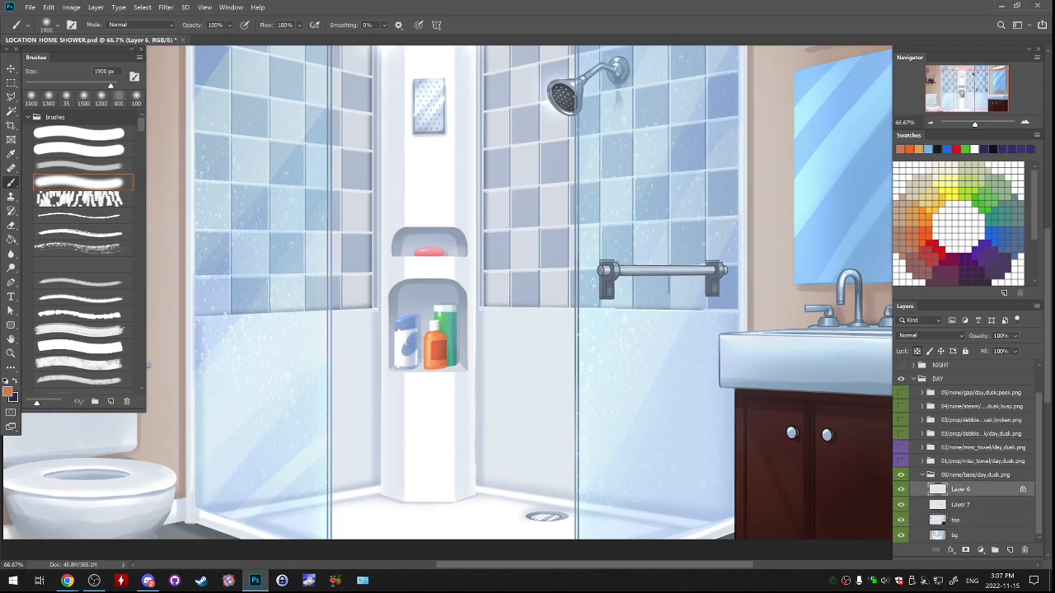
{"action": "left_click", "coordinate": [961, 504], "text": "shift"}
{"action": "key", "text": "ctrl+e"}
Check the base day,dusk group by toggling its visibility, reopen it, and hide the merged towel bar layer.
{"action": "left_click", "coordinate": [922, 490]}
{"action": "left_click", "coordinate": [901, 505]}
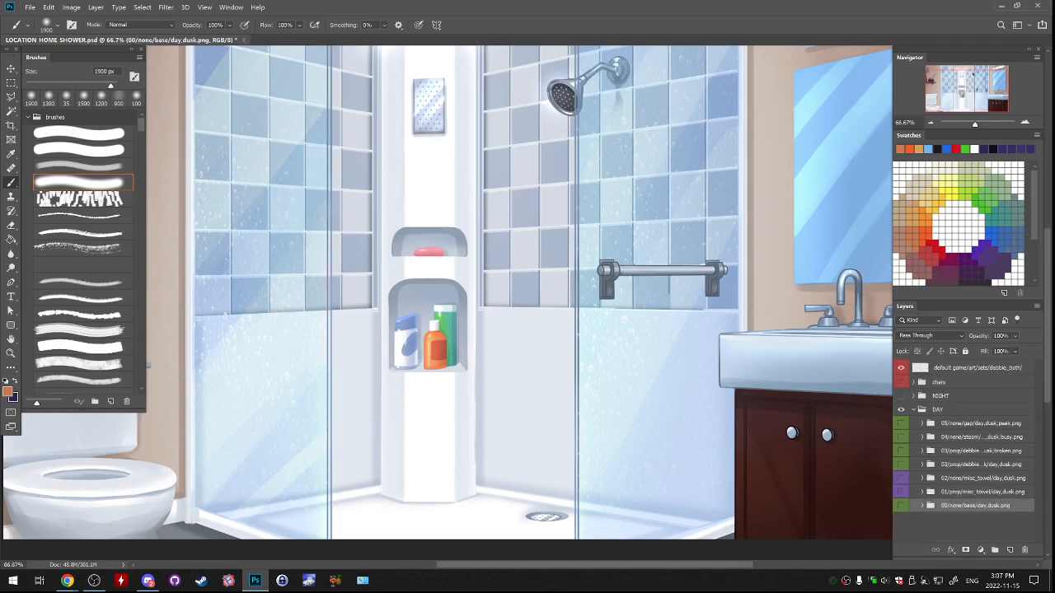
{"action": "left_click", "coordinate": [901, 505]}
{"action": "left_click", "coordinate": [922, 505]}
{"action": "left_click", "coordinate": [901, 504]}
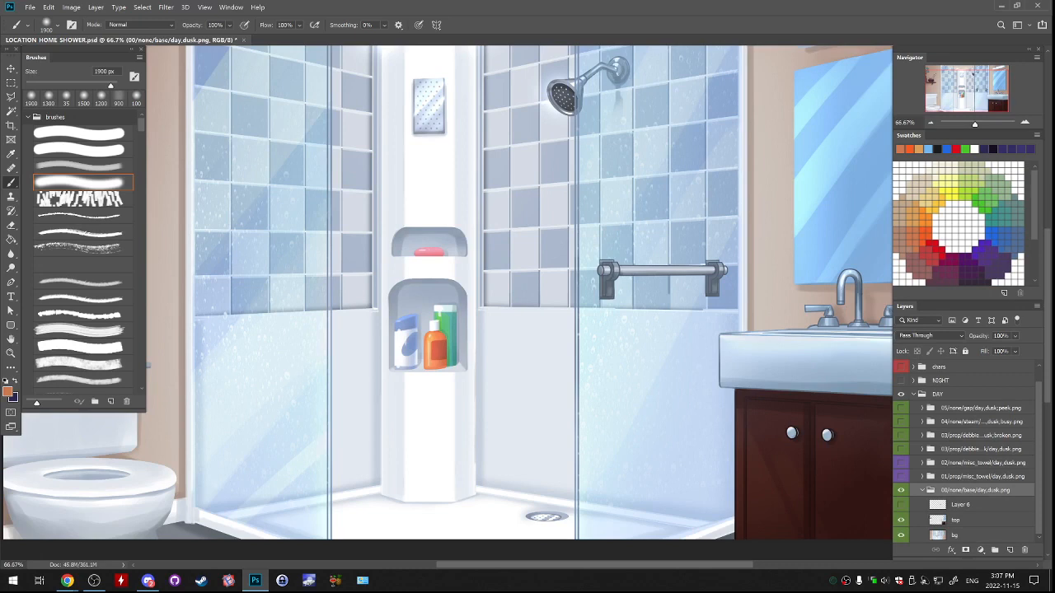
Check what the top layer holds in the shower's base day,dusk group by toggling its visibility.
{"action": "left_click", "coordinate": [901, 520]}
{"action": "left_click", "coordinate": [900, 520]}
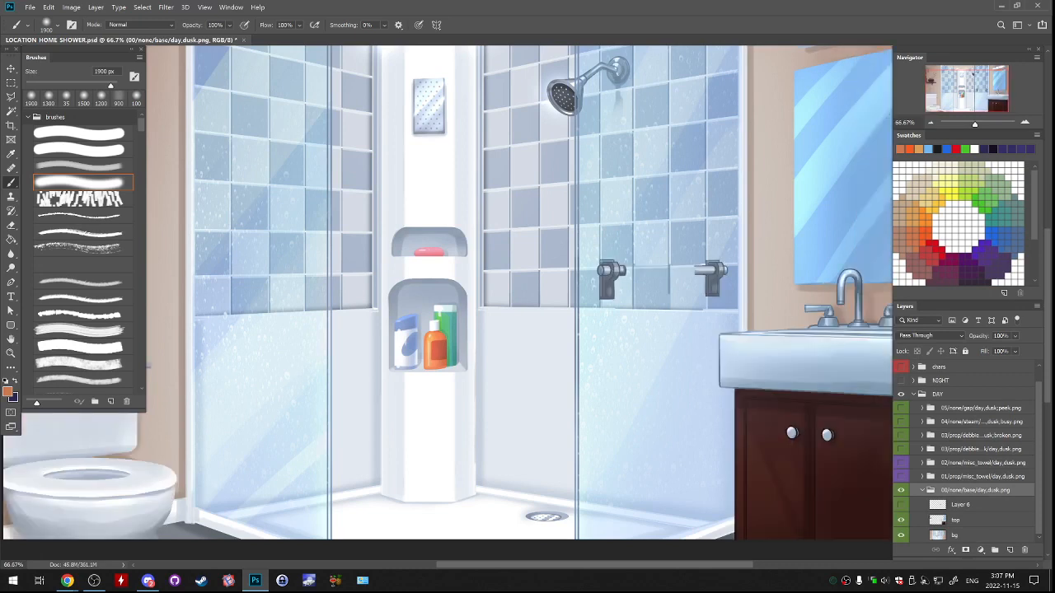
{"action": "key", "text": "ctrl+minus"}
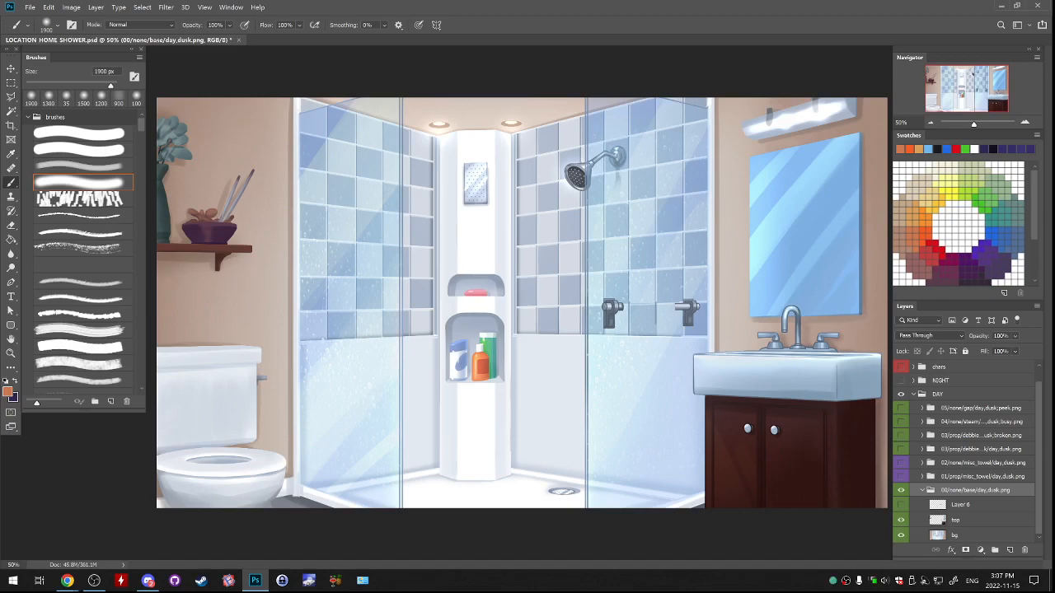
{"action": "left_click", "coordinate": [30, 8]}
{"action": "left_click", "coordinate": [42, 28]}
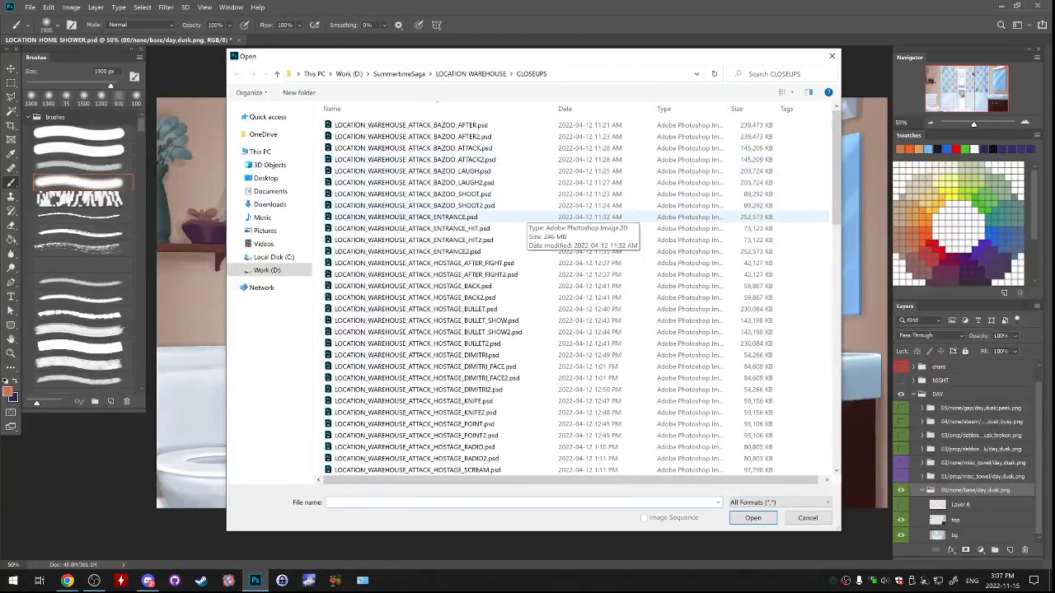
{"action": "left_click", "coordinate": [831, 56]}
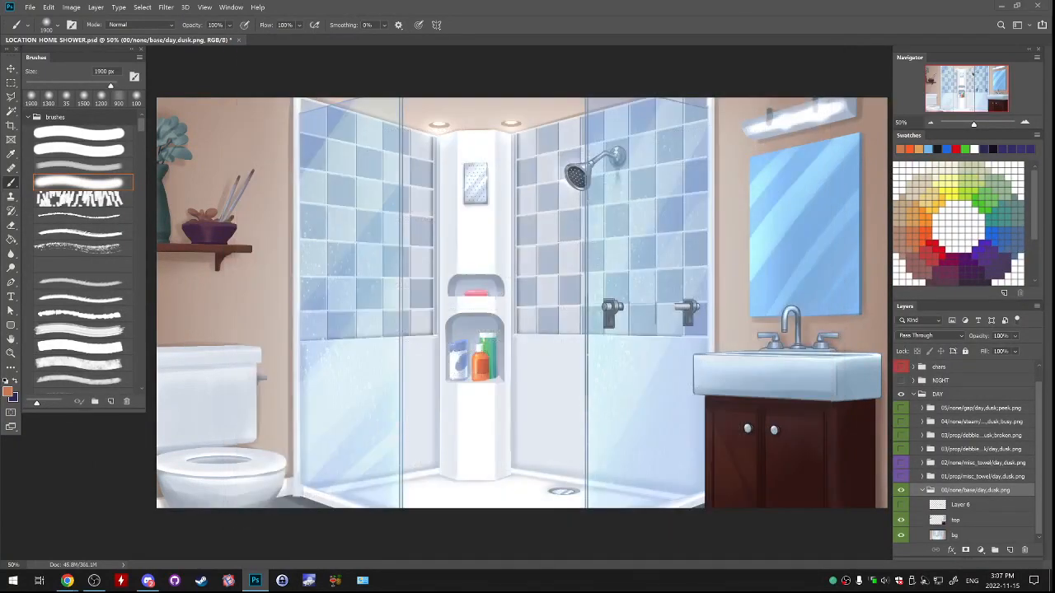
Switch to File Explorer, browse to the game's images folder inside summertime-saga-game, and close the window.
{"action": "key", "text": "super+e"}
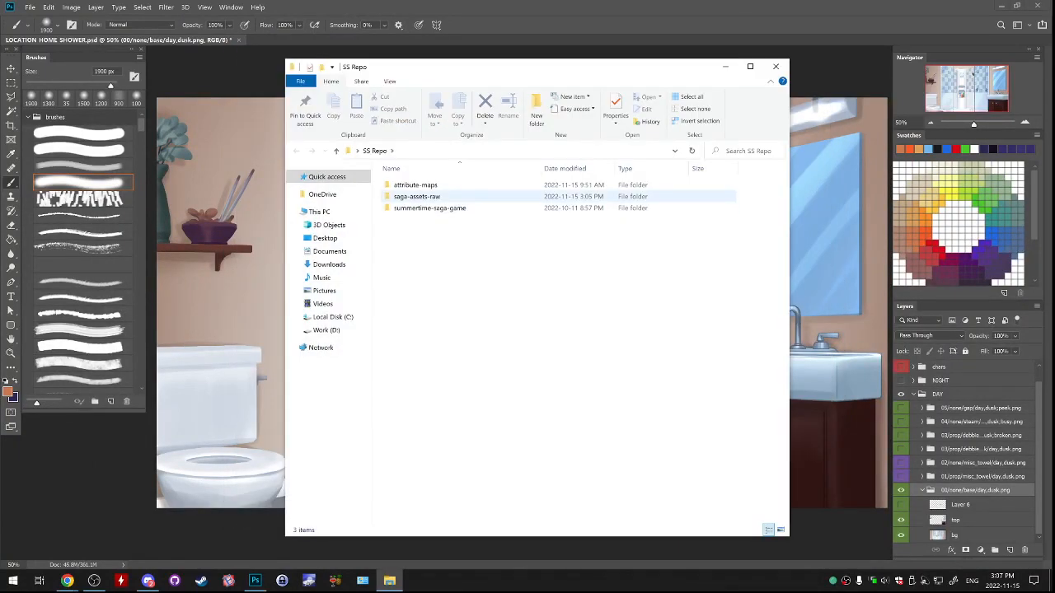
{"action": "double_click", "coordinate": [428, 208]}
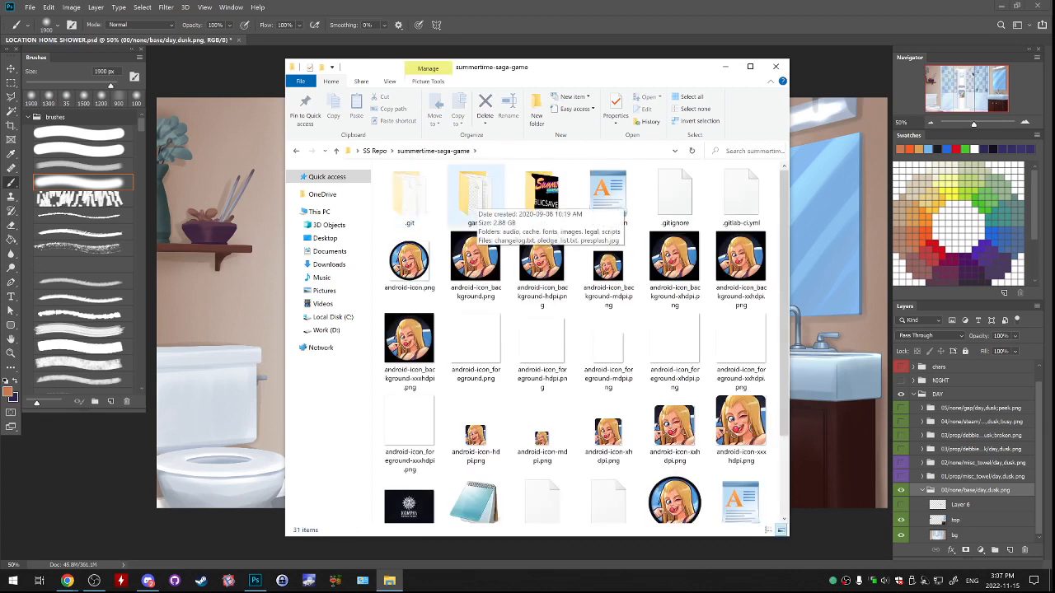
{"action": "double_click", "coordinate": [474, 194]}
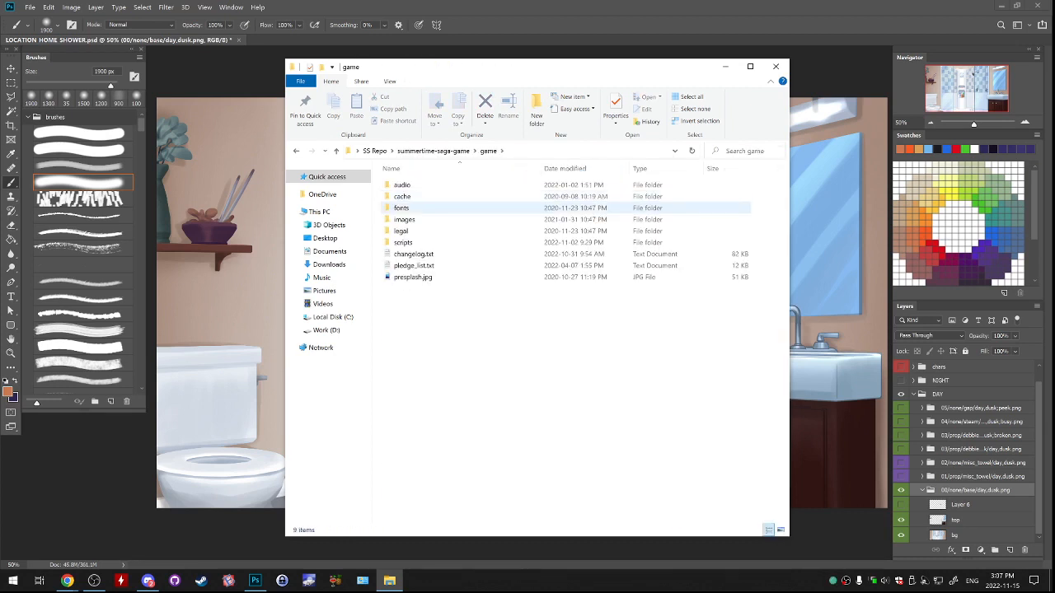
{"action": "double_click", "coordinate": [408, 219]}
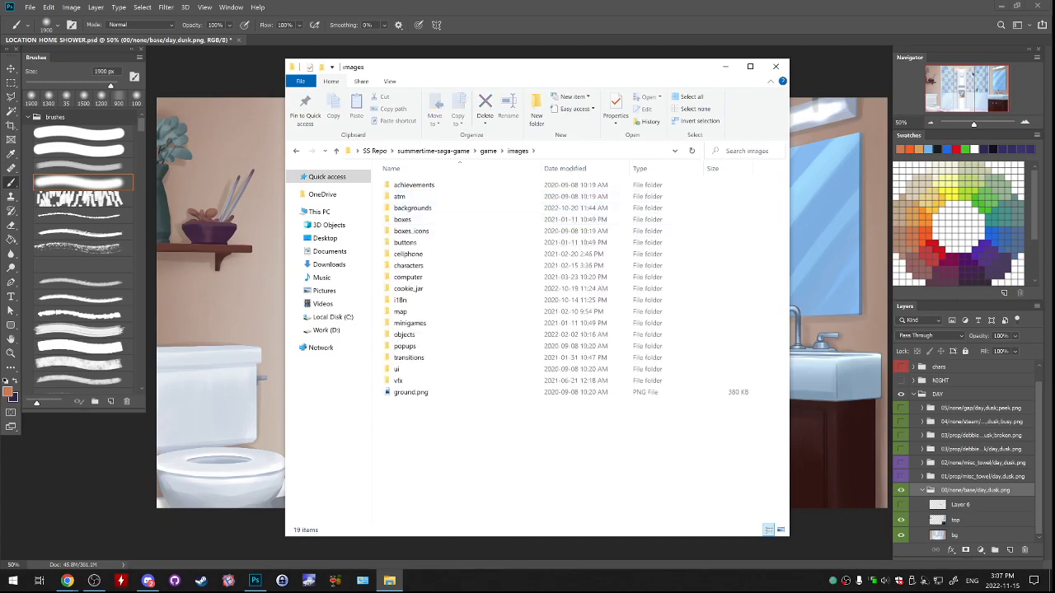
{"action": "left_click", "coordinate": [775, 67]}
Open CHARS EARL NEW.psd from the CHAR EARL folder in the SummertimeSaga directory.
{"action": "left_click", "coordinate": [30, 7]}
{"action": "left_click", "coordinate": [39, 28]}
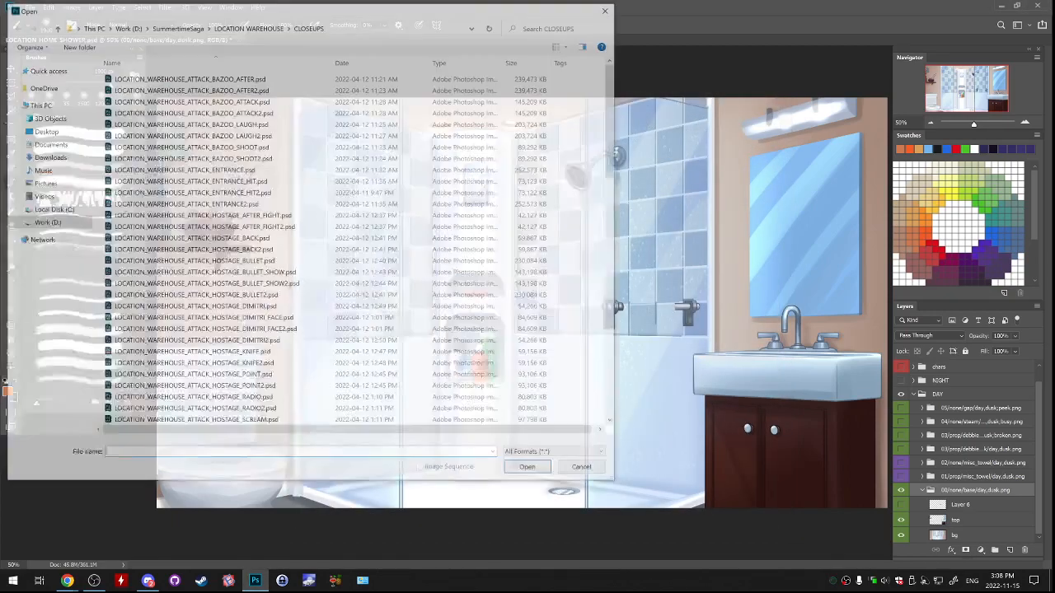
{"action": "left_click", "coordinate": [426, 69]}
{"action": "scroll", "coordinate": [494, 296], "scroll_direction": "up", "scroll_amount": 15}
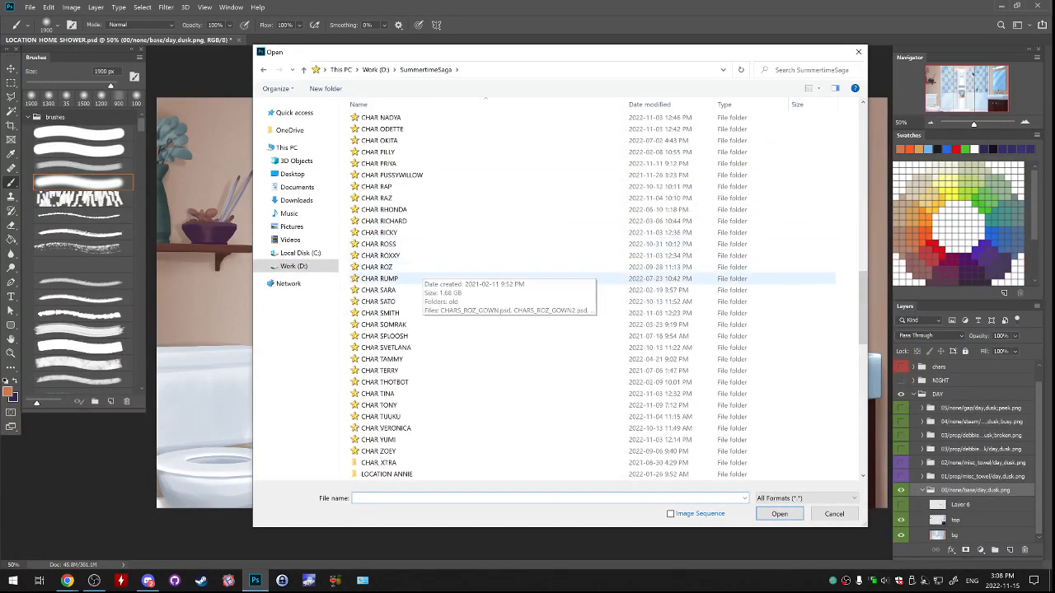
{"action": "scroll", "coordinate": [746, 309], "scroll_direction": "up", "scroll_amount": 15}
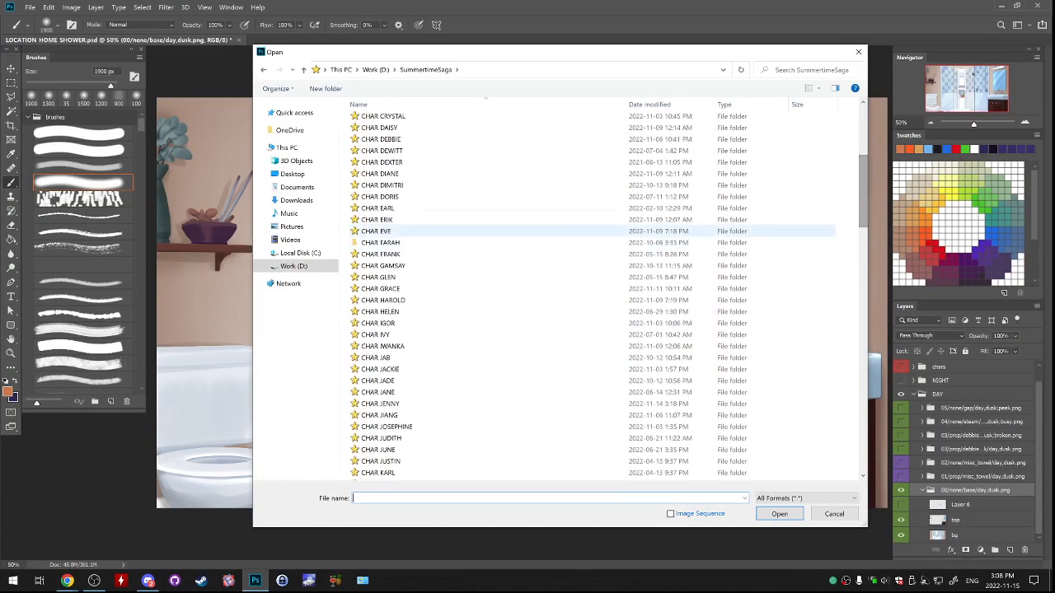
{"action": "double_click", "coordinate": [387, 208]}
{"action": "left_click", "coordinate": [394, 120]}
{"action": "key", "text": "Return"}
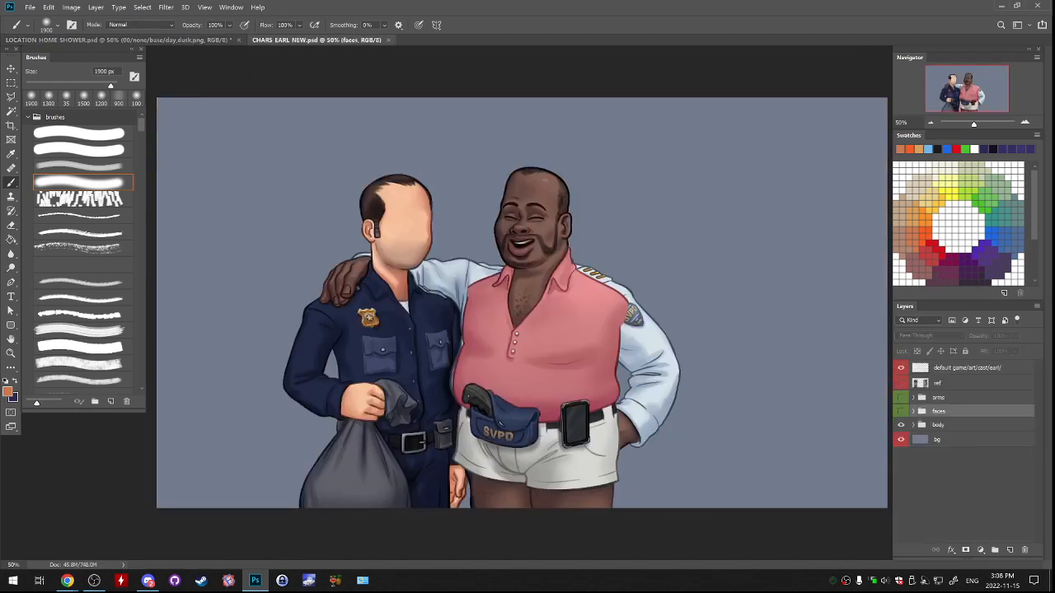
Show only the stand default uniform in the body group, collapse the group and select it.
{"action": "left_click", "coordinate": [900, 467]}
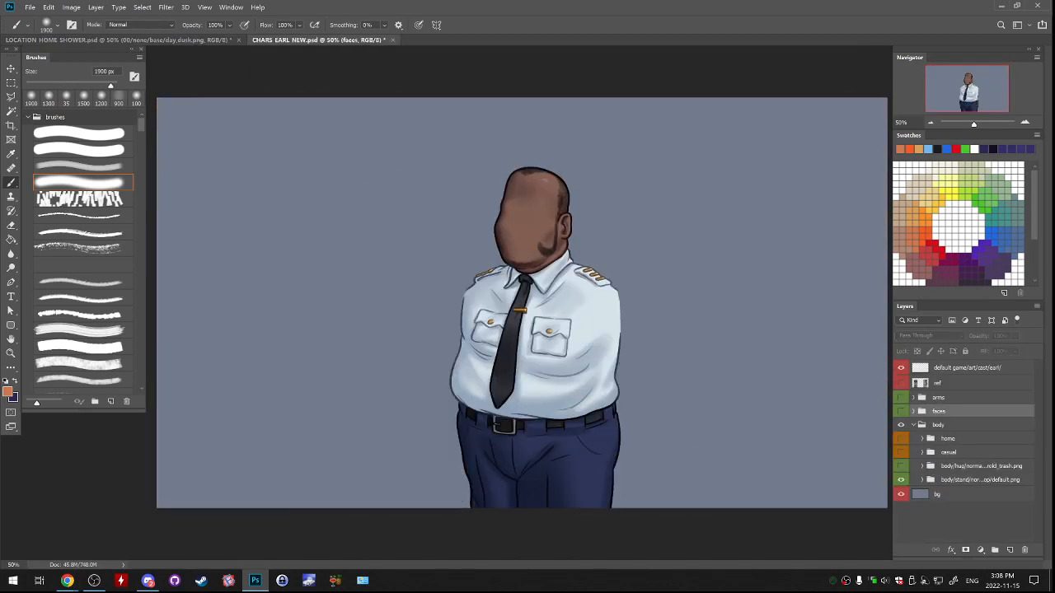
{"action": "left_click", "coordinate": [913, 425]}
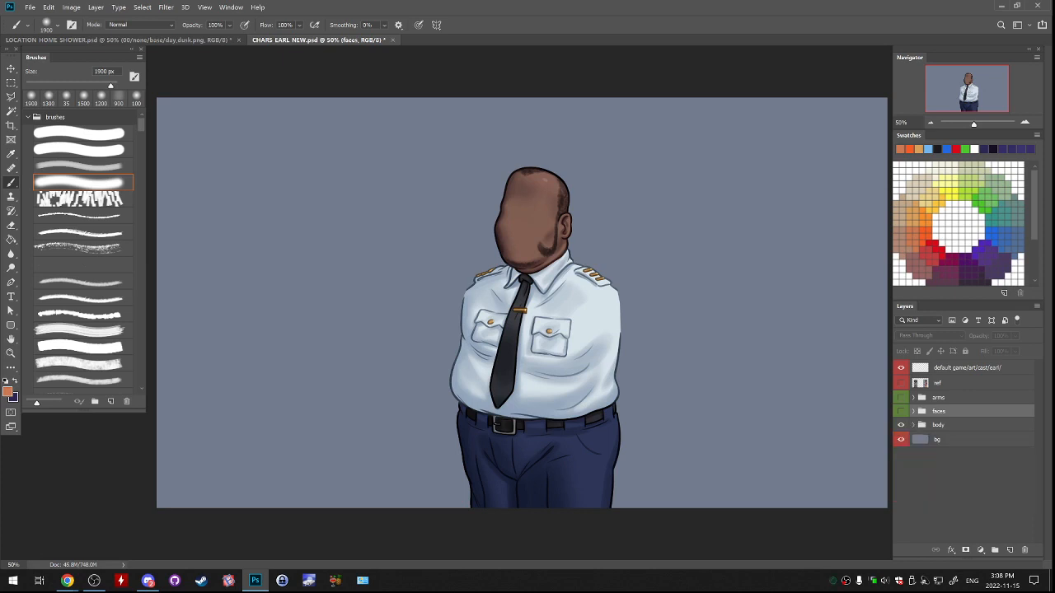
{"action": "left_click", "coordinate": [947, 482]}
{"action": "left_click", "coordinate": [939, 425]}
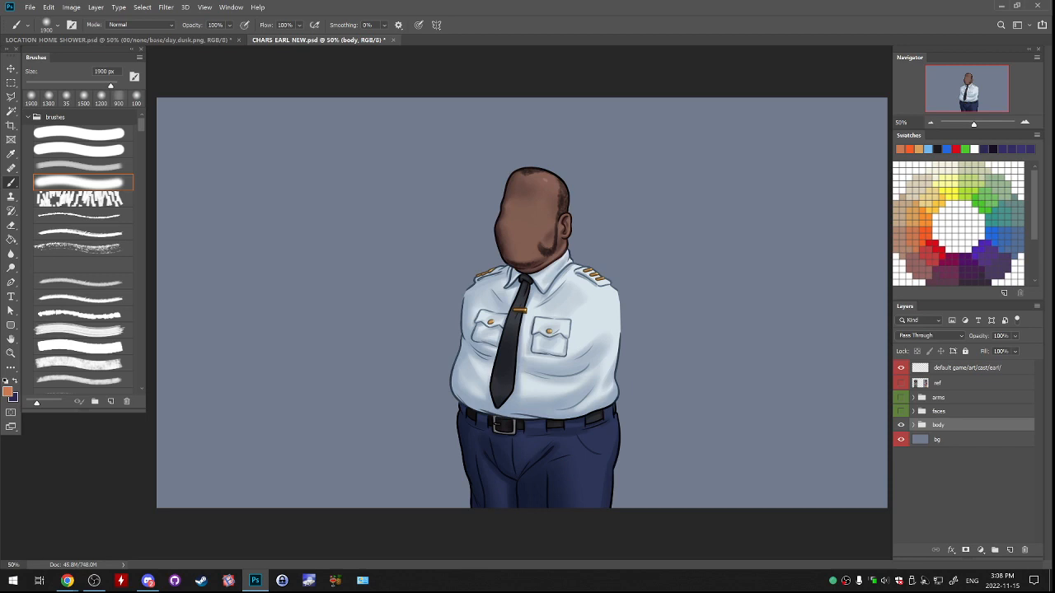
Show the ref layer beside the standing body and toggle the body group's visibility to compare them.
{"action": "left_click_drag", "start_coordinate": [948, 383], "coordinate": [1024, 549]}
{"action": "key", "text": "ctrl+z"}
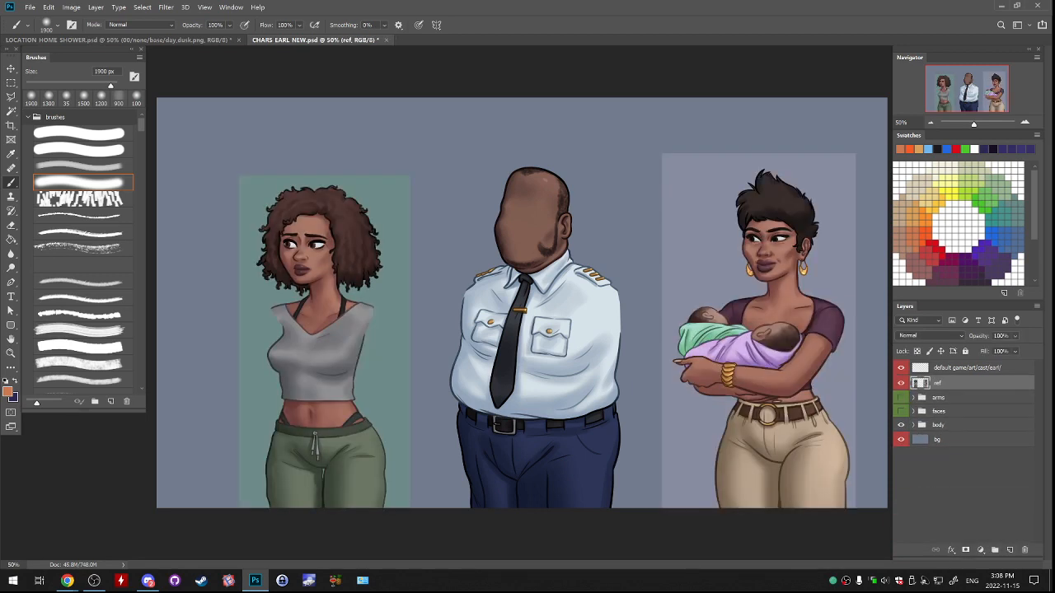
{"action": "left_click", "coordinate": [940, 411]}
{"action": "left_click", "coordinate": [947, 482]}
{"action": "left_click", "coordinate": [900, 425]}
{"action": "left_click", "coordinate": [900, 425]}
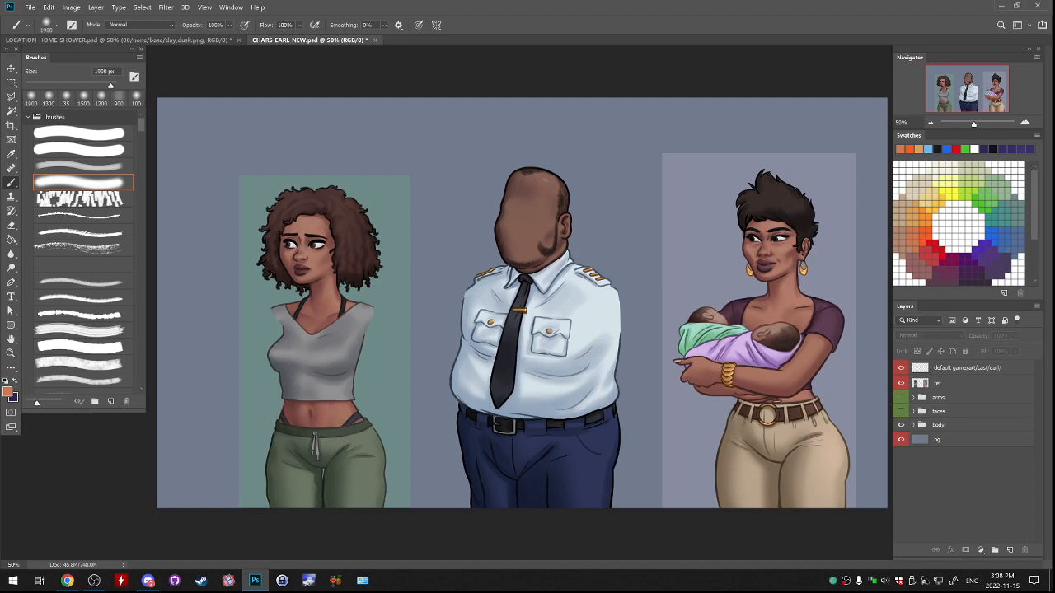
Reopen the body group and swap the stand default body for the hug variant holding the trash bag.
{"action": "key", "text": "ctrl+plus"}
{"action": "left_click_drag", "start_coordinate": [659, 329], "coordinate": [654, 298]}
{"action": "left_click", "coordinate": [938, 425]}
{"action": "left_click", "coordinate": [913, 425]}
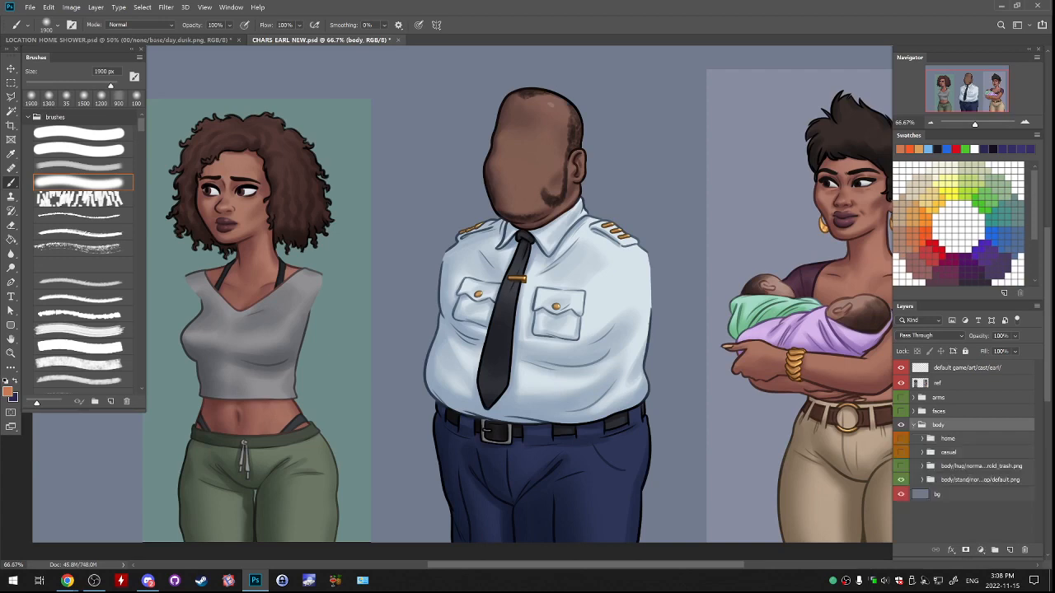
{"action": "scroll", "coordinate": [519, 305], "scroll_direction": "down", "scroll_amount": 1}
{"action": "left_click", "coordinate": [901, 480]}
{"action": "left_click", "coordinate": [900, 466]}
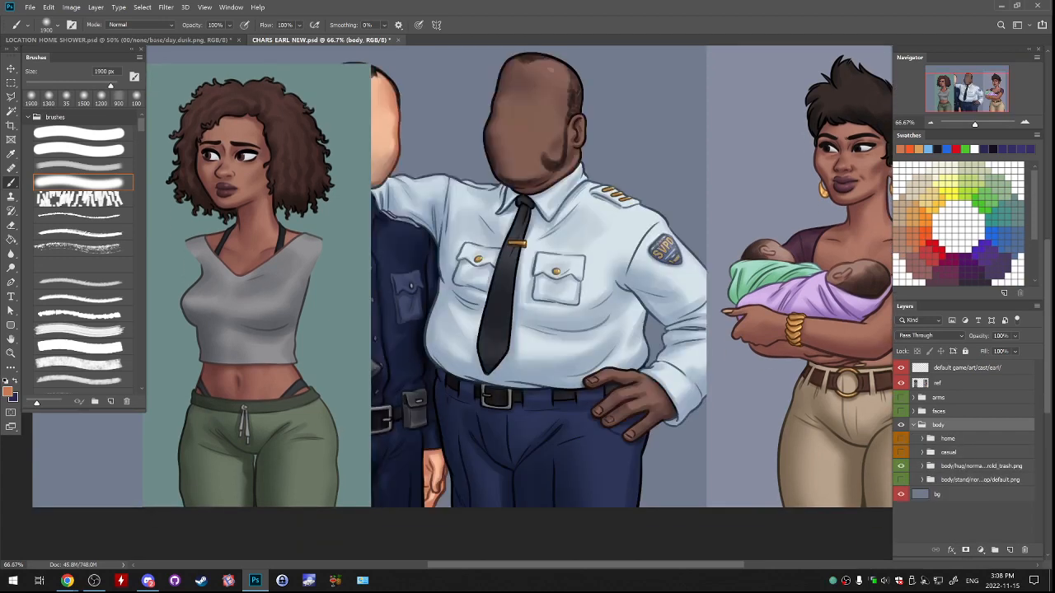
Hide the ref layer and preview the casual and home outfits one at a time in place of the hug body.
{"action": "left_click", "coordinate": [901, 465]}
{"action": "left_click", "coordinate": [900, 452]}
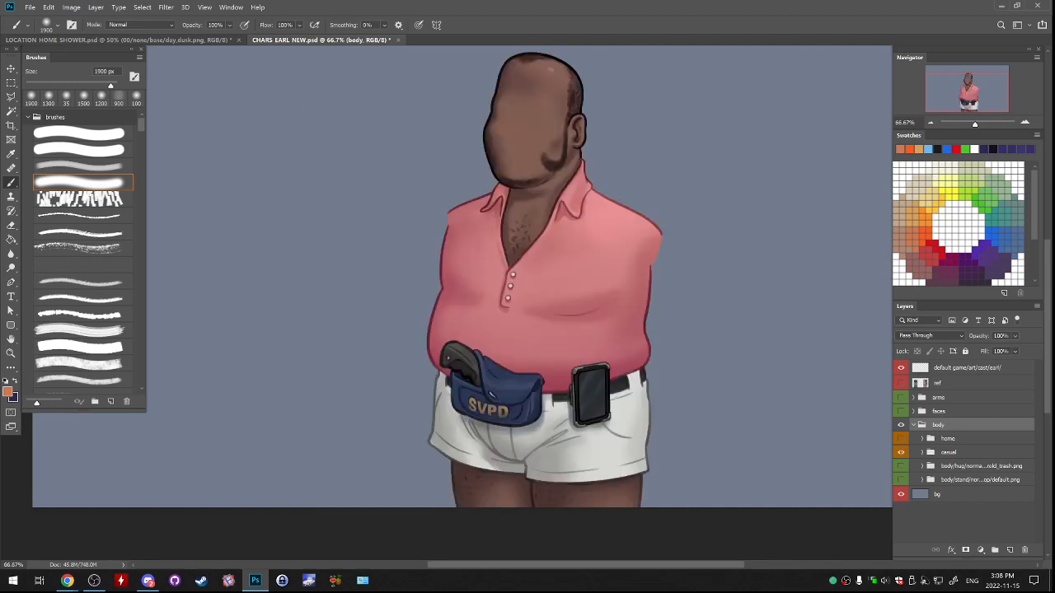
{"action": "left_click", "coordinate": [900, 438]}
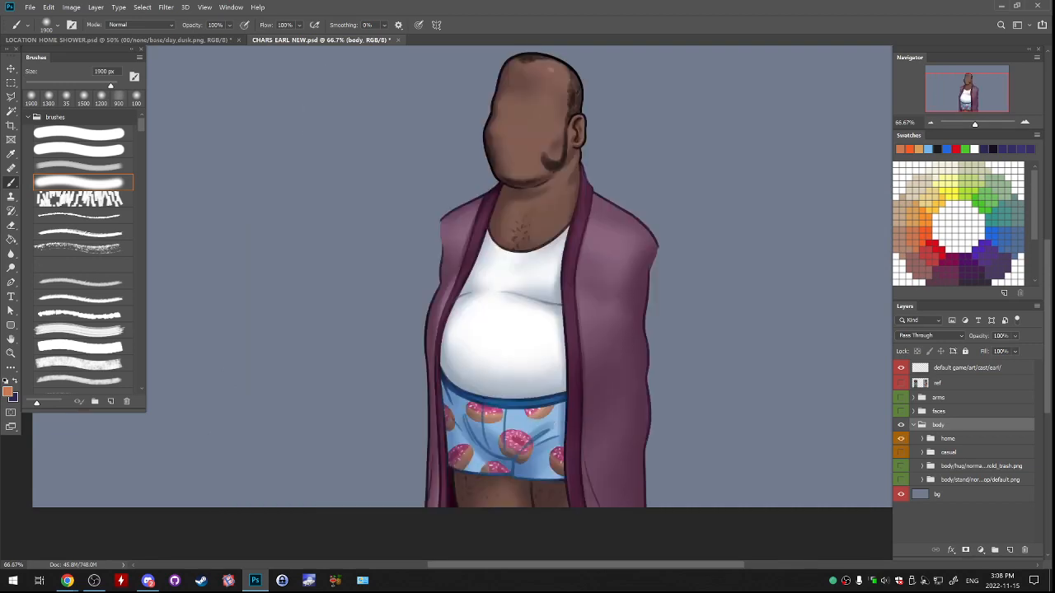
{"action": "left_click", "coordinate": [900, 480]}
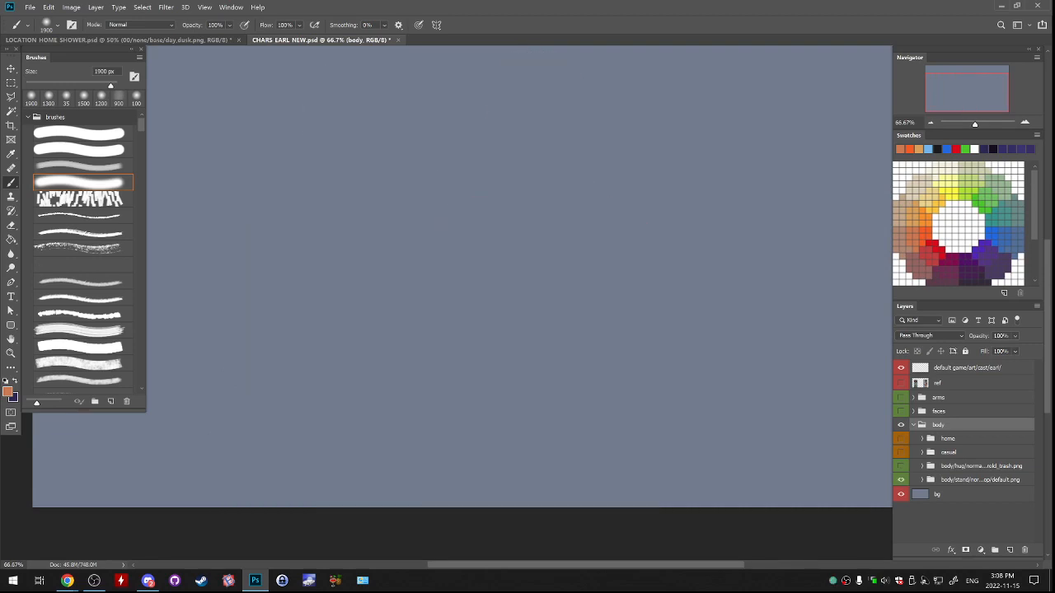
Toggle the body variants to view the casual outfit combined with the hug and stand bodies.
{"action": "left_click", "coordinate": [900, 466]}
{"action": "left_click", "coordinate": [901, 452]}
{"action": "left_click", "coordinate": [900, 439]}
{"action": "left_click", "coordinate": [900, 438]}
{"action": "left_click", "coordinate": [900, 452]}
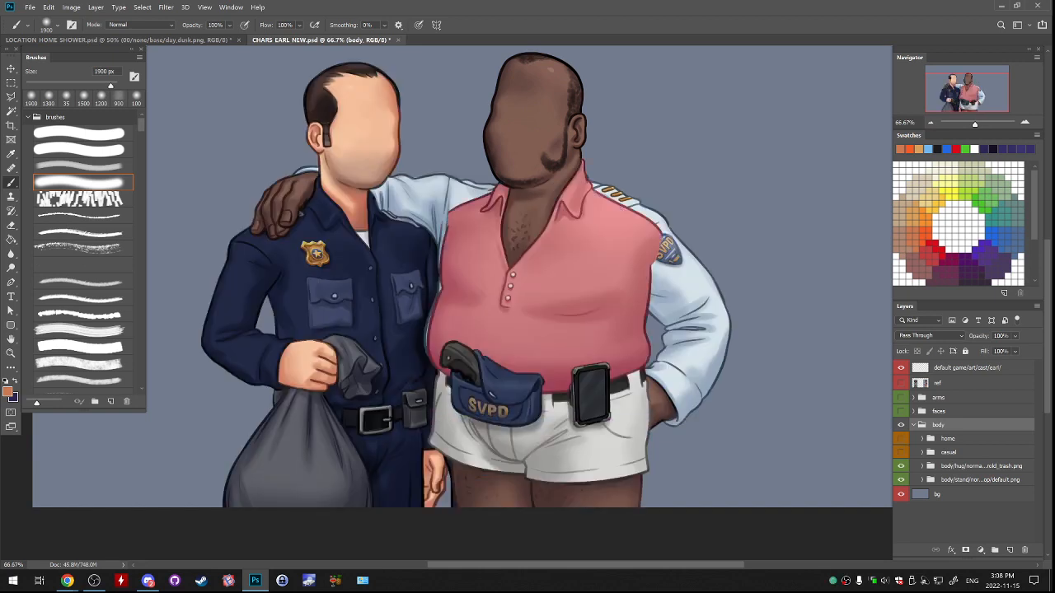
{"action": "left_click", "coordinate": [901, 466]}
{"action": "left_click", "coordinate": [900, 480]}
{"action": "left_click", "coordinate": [901, 480]}
{"action": "left_click", "coordinate": [901, 466]}
{"action": "left_click", "coordinate": [900, 452]}
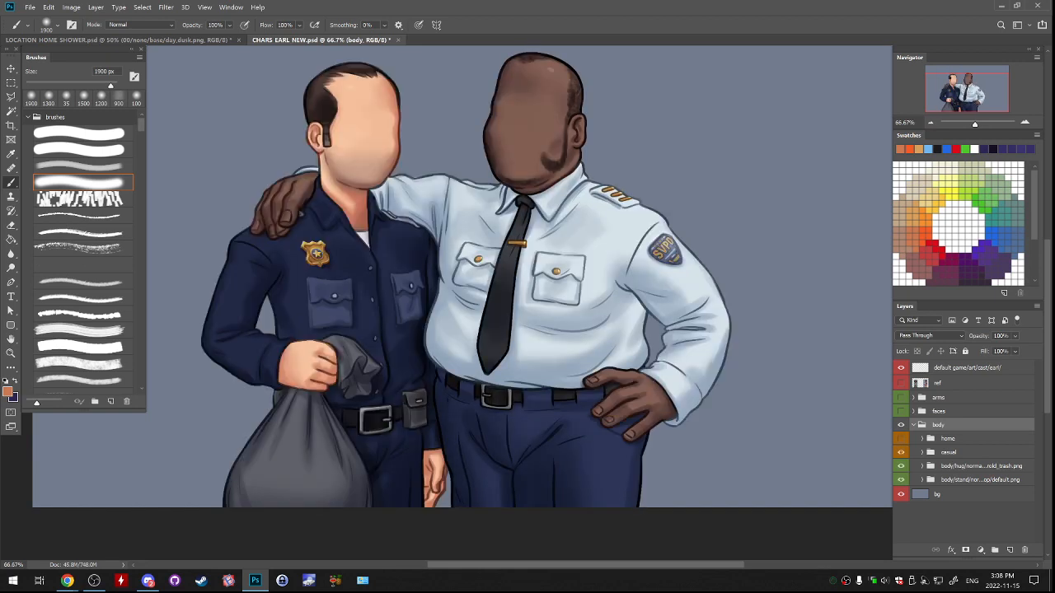
Cycle through the home, casual, hug and stand bodies once more and hide all four.
{"action": "left_click", "coordinate": [901, 438]}
{"action": "left_click", "coordinate": [900, 438]}
{"action": "left_click", "coordinate": [900, 453]}
{"action": "left_click", "coordinate": [900, 466]}
{"action": "left_click", "coordinate": [901, 480]}
{"action": "left_click", "coordinate": [901, 466]}
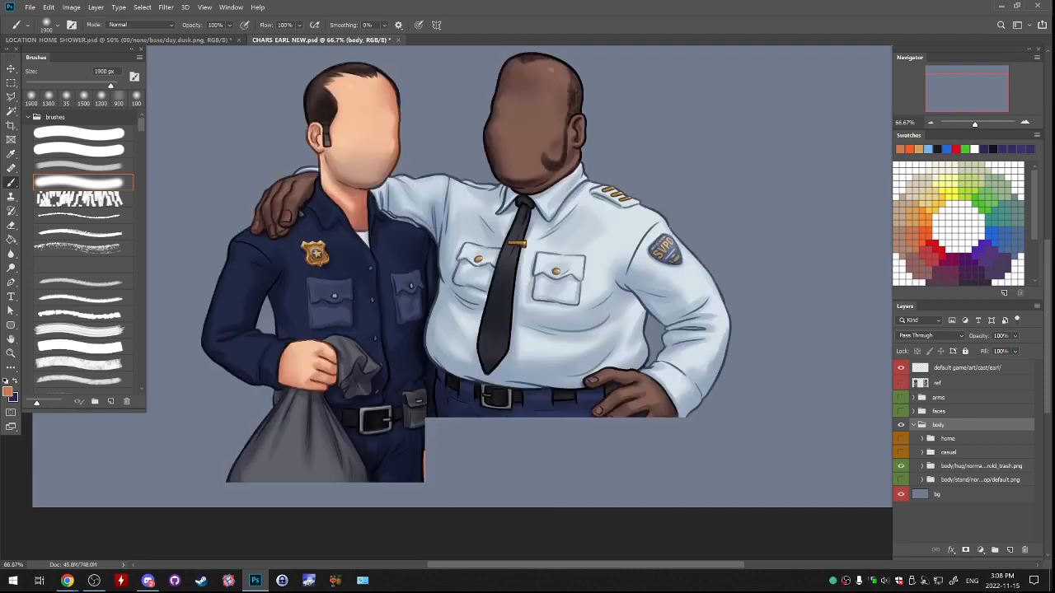
{"action": "left_click", "coordinate": [901, 453]}
{"action": "left_click", "coordinate": [901, 438]}
{"action": "left_click", "coordinate": [900, 438]}
{"action": "left_click", "coordinate": [900, 466]}
{"action": "left_click", "coordinate": [901, 480]}
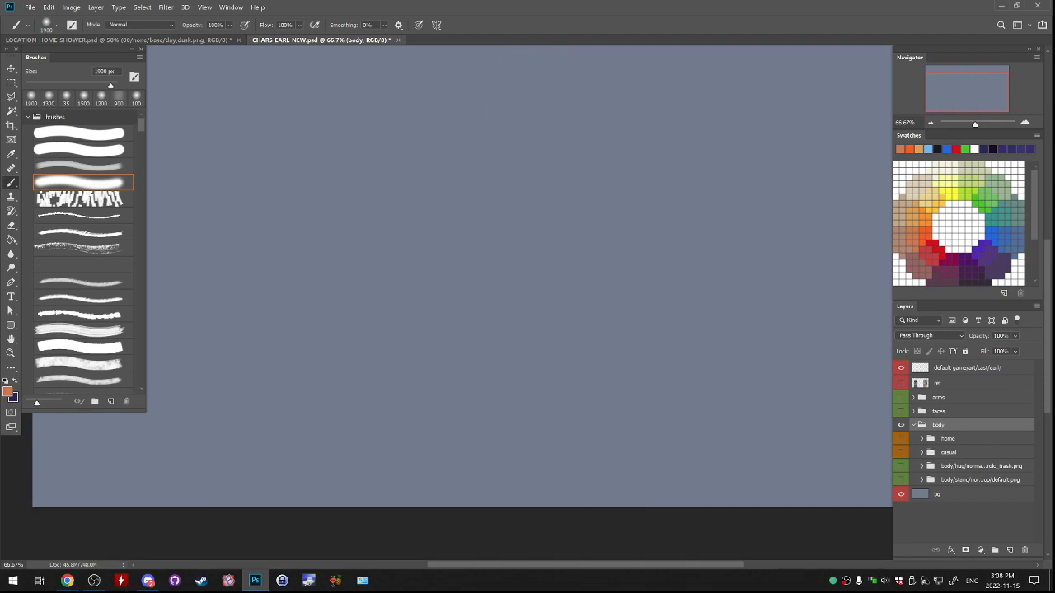
Show the home outfit together with the hug and stand bodies, and hide every body variant again.
{"action": "left_click", "coordinate": [901, 479]}
{"action": "left_click", "coordinate": [900, 453]}
{"action": "left_click", "coordinate": [901, 453]}
{"action": "left_click", "coordinate": [901, 439]}
{"action": "left_click", "coordinate": [900, 466]}
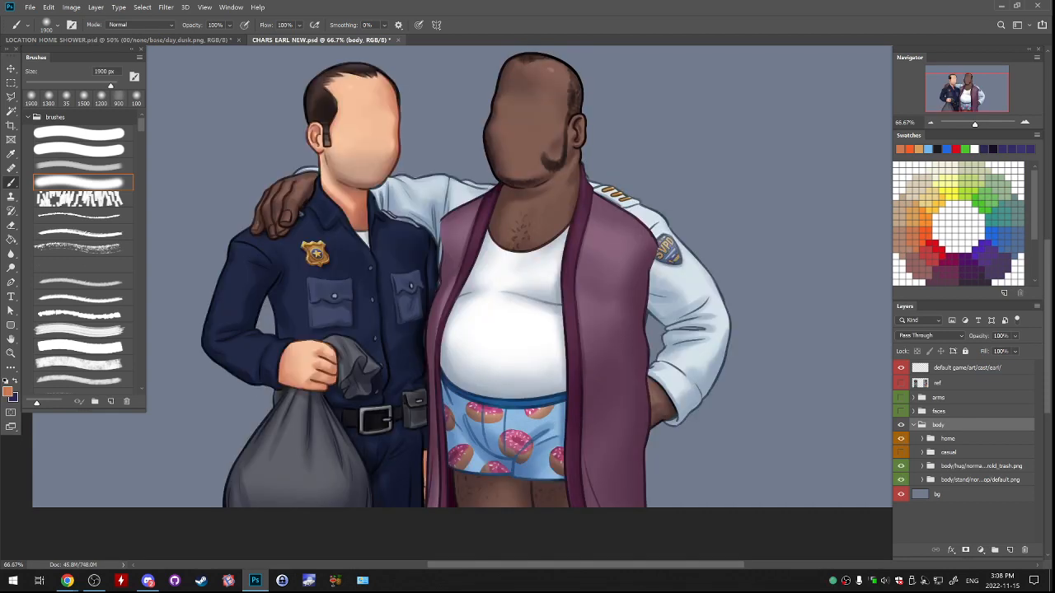
{"action": "left_click", "coordinate": [901, 453]}
{"action": "left_click_drag", "start_coordinate": [901, 438], "coordinate": [900, 480]}
Show the faces group, preview the three face variants inside its happy group, and collapse and hide happy.
{"action": "left_click", "coordinate": [901, 411]}
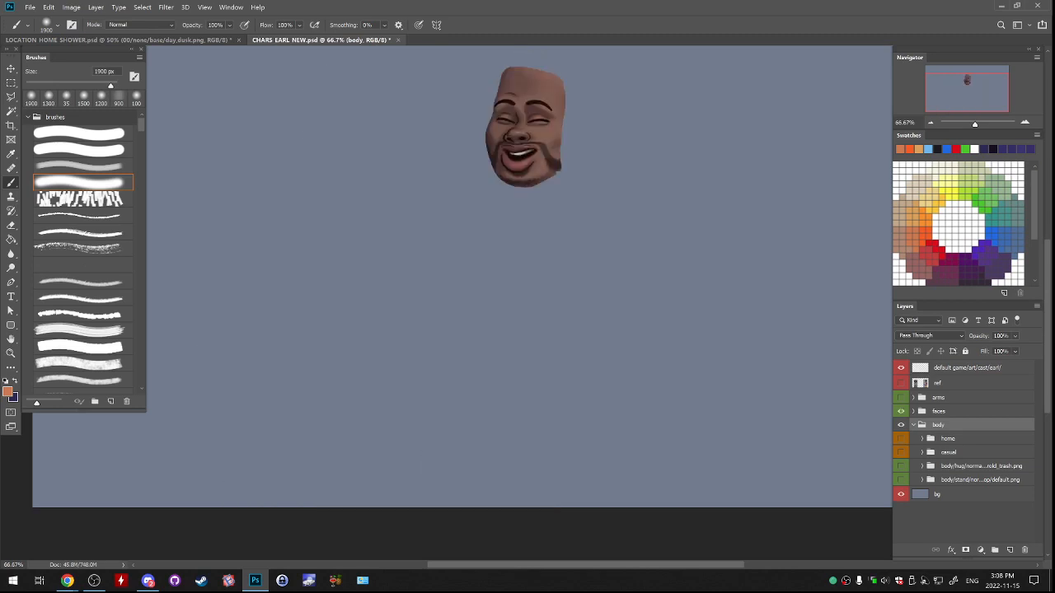
{"action": "left_click", "coordinate": [913, 411]}
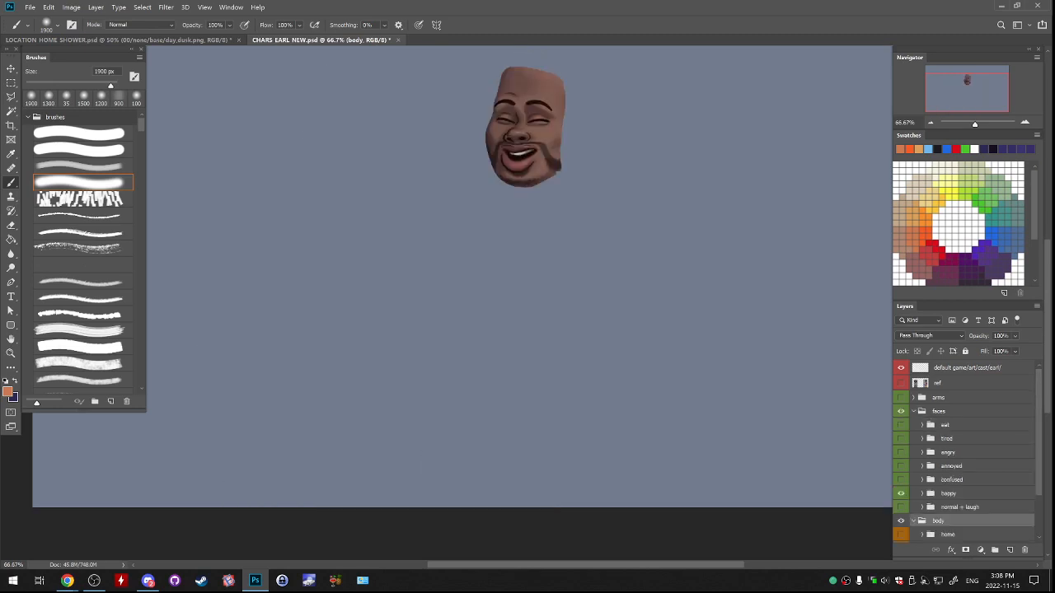
{"action": "left_click", "coordinate": [922, 493]}
{"action": "scroll", "coordinate": [922, 494], "scroll_direction": "down", "scroll_amount": 2}
{"action": "left_click", "coordinate": [901, 446]}
{"action": "left_click", "coordinate": [901, 460]}
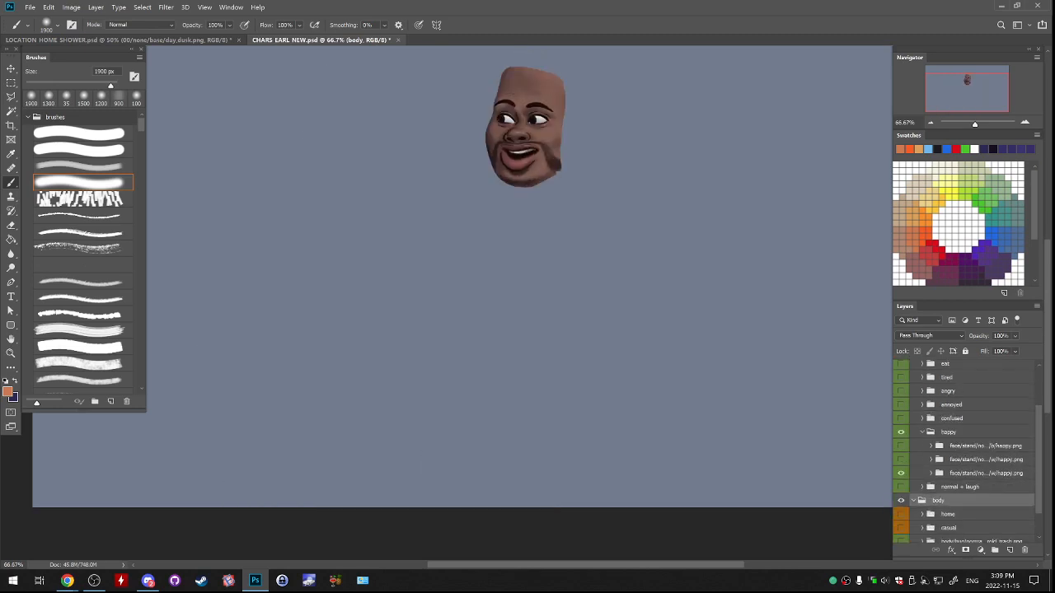
{"action": "left_click", "coordinate": [900, 459]}
{"action": "left_click", "coordinate": [900, 446]}
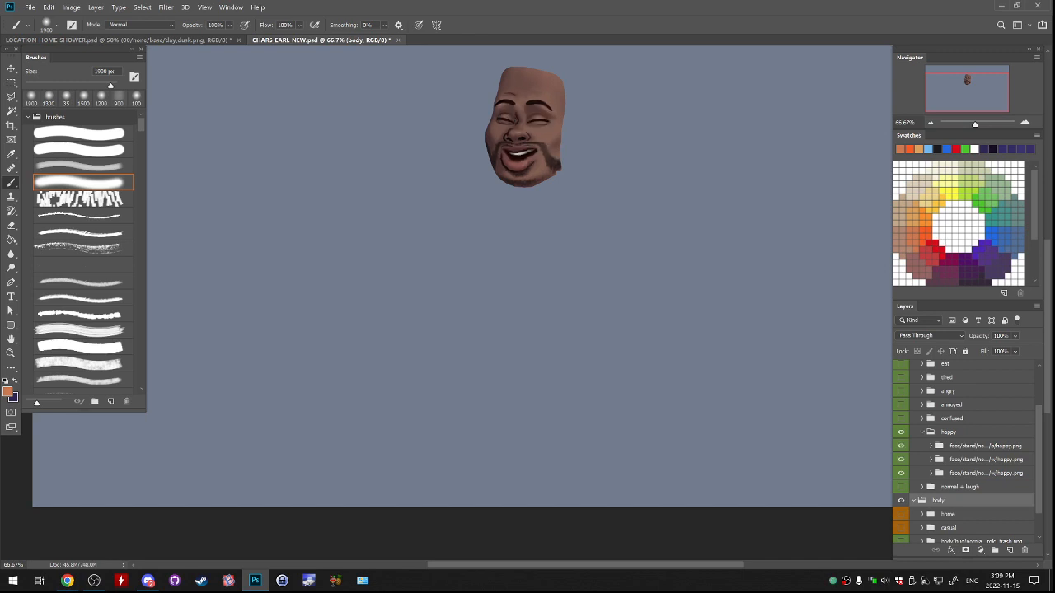
{"action": "left_click", "coordinate": [922, 432]}
{"action": "left_click", "coordinate": [900, 438]}
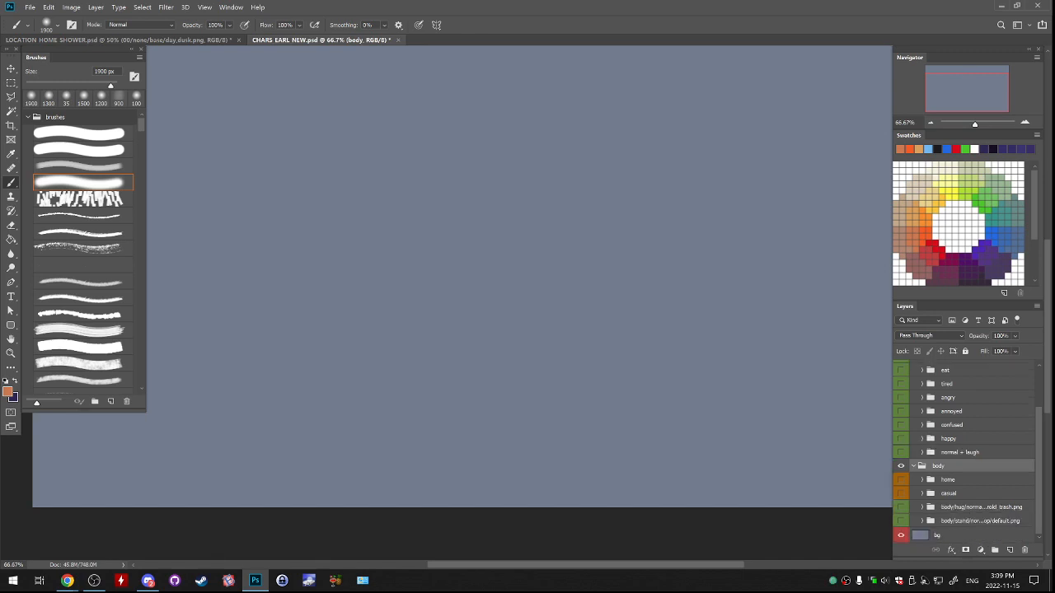
Preview the tired, eat and angry expressions one by one, hide them, and collapse the faces group.
{"action": "left_click", "coordinate": [951, 425]}
{"action": "scroll", "coordinate": [951, 424], "scroll_direction": "up", "scroll_amount": 2}
{"action": "left_click", "coordinate": [901, 438]}
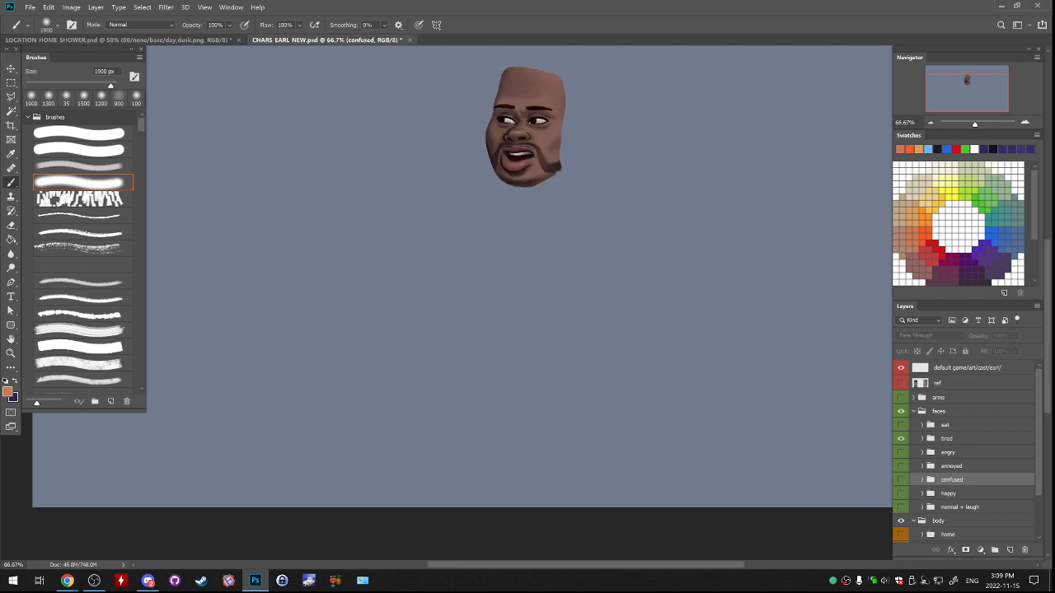
{"action": "left_click", "coordinate": [901, 425]}
{"action": "left_click", "coordinate": [900, 439]}
{"action": "left_click", "coordinate": [900, 425]}
{"action": "left_click", "coordinate": [901, 452]}
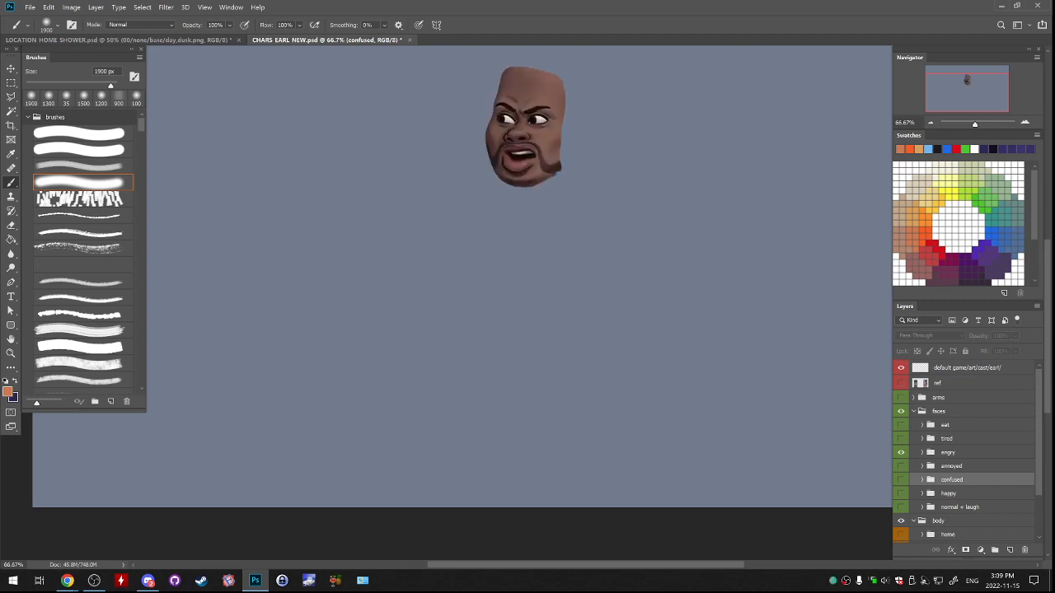
{"action": "left_click", "coordinate": [901, 452]}
{"action": "left_click", "coordinate": [913, 411]}
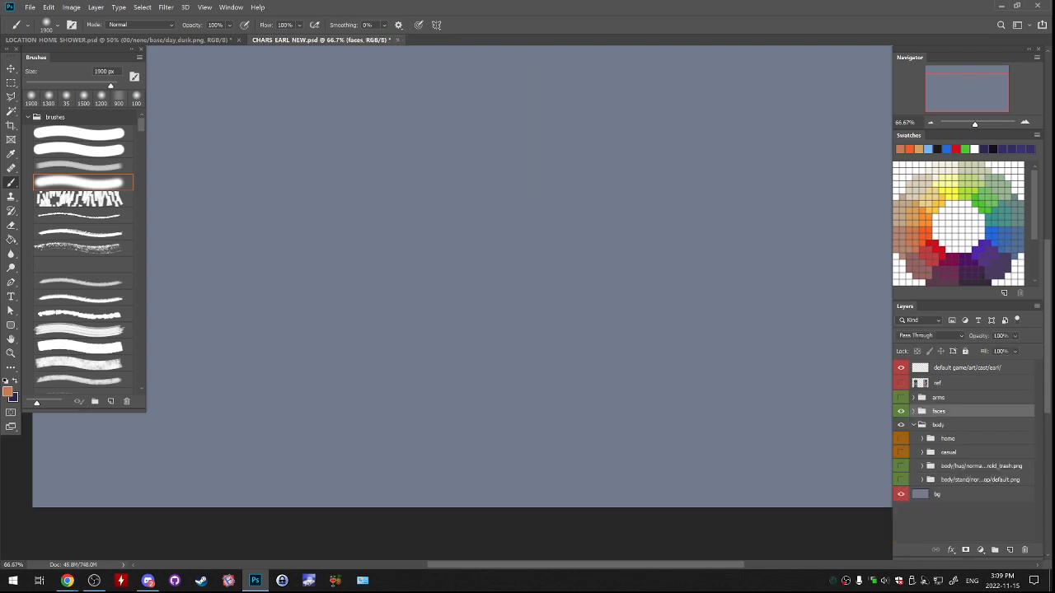
Show and expand the arms group, hide the faces group, and hide every arm variant except donut_side.
{"action": "left_click", "coordinate": [901, 397]}
{"action": "left_click", "coordinate": [901, 411]}
{"action": "left_click", "coordinate": [913, 397]}
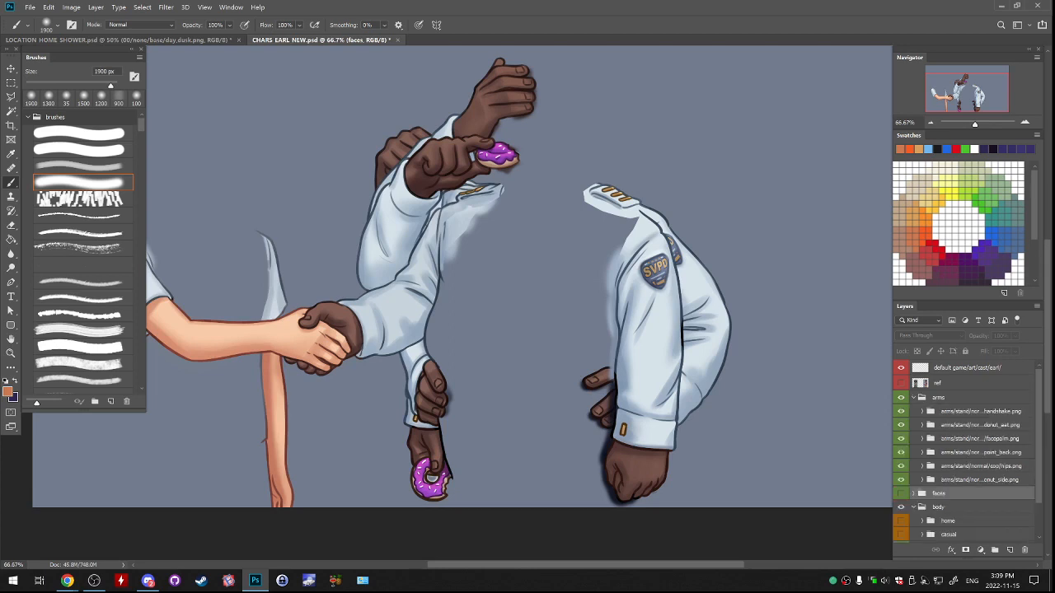
{"action": "left_click_drag", "start_coordinate": [901, 411], "coordinate": [901, 453]}
{"action": "left_click", "coordinate": [901, 466]}
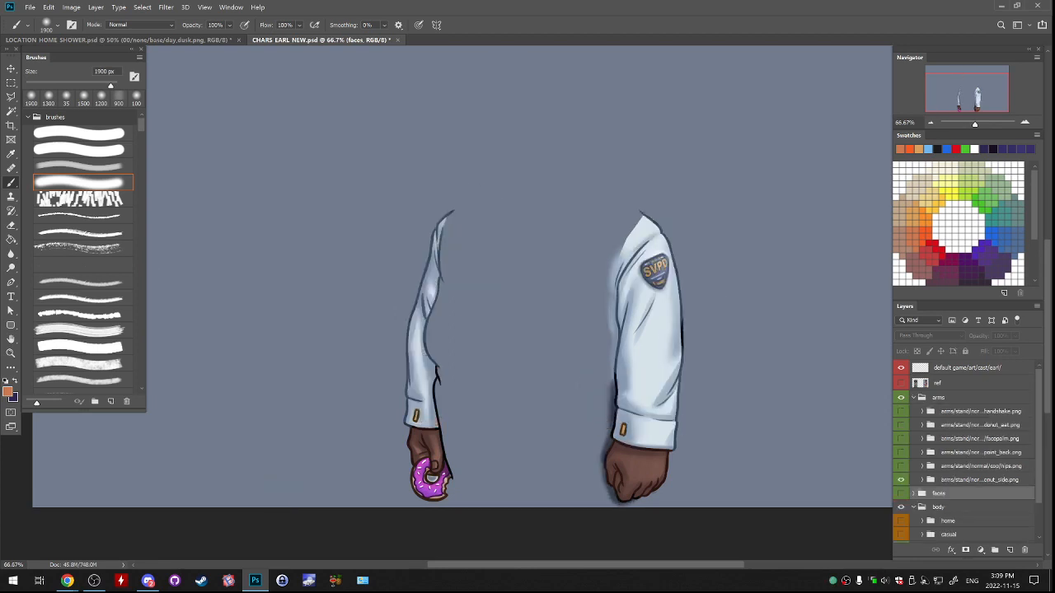
Show the default stand body together with the donut_side arms and select the donut_side arm group.
{"action": "scroll", "coordinate": [900, 494], "scroll_direction": "down", "scroll_amount": 1}
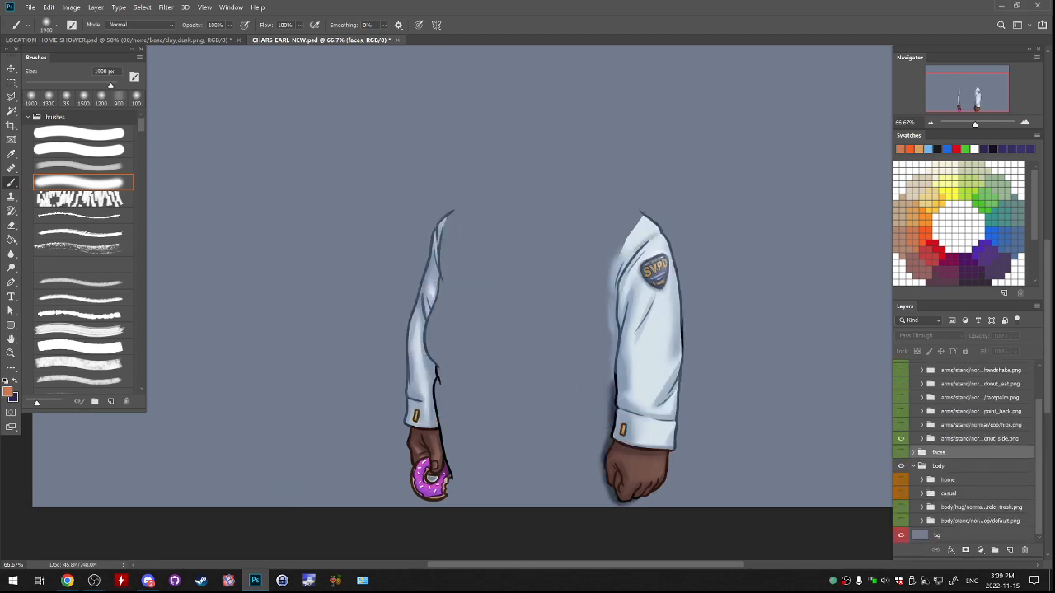
{"action": "left_click", "coordinate": [900, 521]}
{"action": "scroll", "coordinate": [900, 511], "scroll_direction": "up", "scroll_amount": 1}
{"action": "left_click", "coordinate": [900, 480]}
{"action": "left_click", "coordinate": [901, 480]}
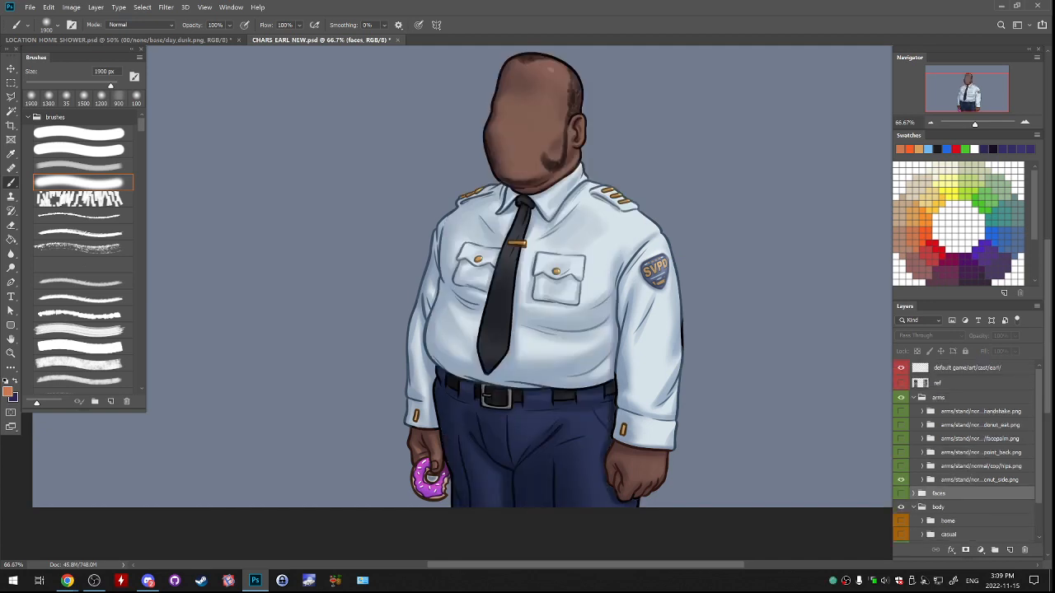
{"action": "left_click", "coordinate": [979, 479]}
{"action": "left_click_drag", "start_coordinate": [696, 433], "coordinate": [644, 438]}
{"action": "left_click_drag", "start_coordinate": [550, 398], "coordinate": [707, 403]}
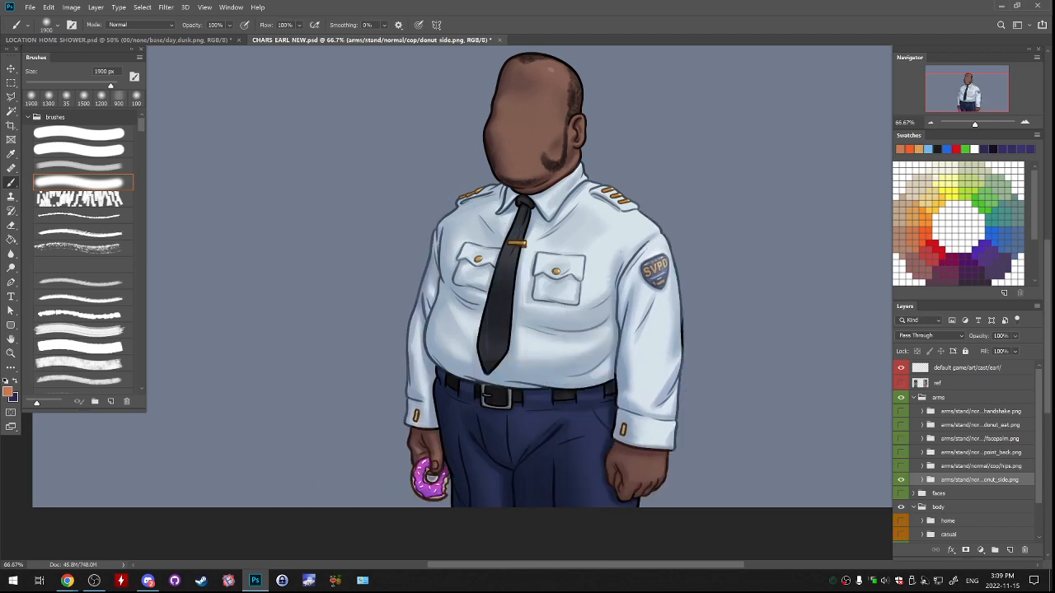
Preview the hips, point_back, facepalm, donut_eat and handshake arms one by one on the stand body, and leave only hips shown.
{"action": "left_click", "coordinate": [901, 466]}
{"action": "left_click", "coordinate": [900, 480]}
{"action": "left_click", "coordinate": [900, 466]}
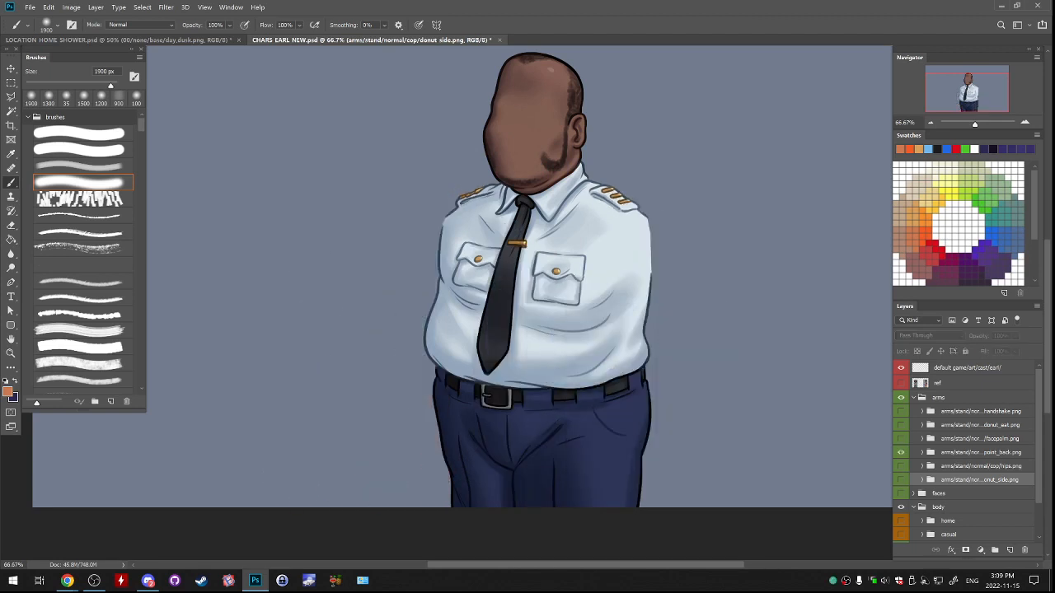
{"action": "left_click", "coordinate": [901, 452]}
{"action": "left_click", "coordinate": [900, 452]}
{"action": "left_click", "coordinate": [901, 439]}
{"action": "left_click", "coordinate": [901, 438]}
{"action": "left_click", "coordinate": [901, 425]}
{"action": "left_click", "coordinate": [901, 425]}
{"action": "left_click", "coordinate": [900, 411]}
{"action": "left_click", "coordinate": [901, 411]}
{"action": "left_click", "coordinate": [901, 466]}
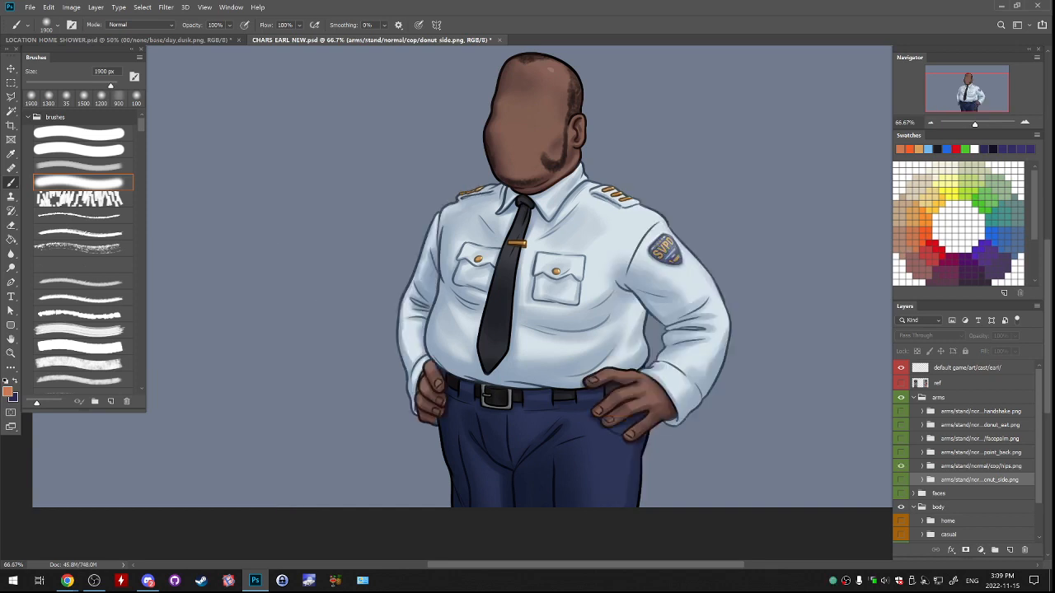
Show and expand the faces group and turn on its normal + laugh expression.
{"action": "scroll", "coordinate": [964, 452], "scroll_direction": "down", "scroll_amount": 2}
{"action": "left_click", "coordinate": [900, 453]}
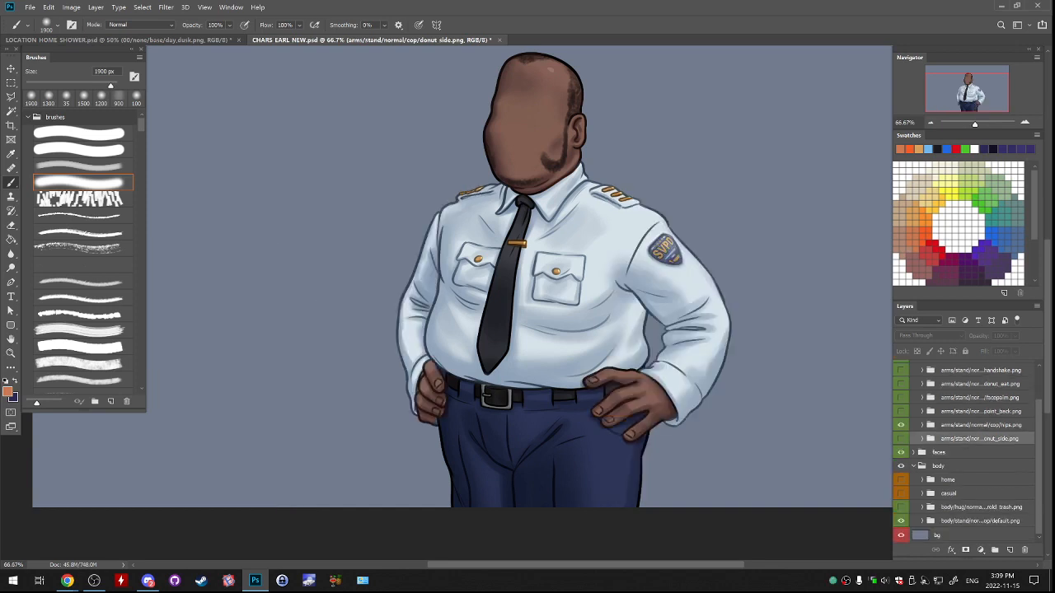
{"action": "left_click", "coordinate": [913, 453]}
{"action": "scroll", "coordinate": [959, 453], "scroll_direction": "down", "scroll_amount": 4}
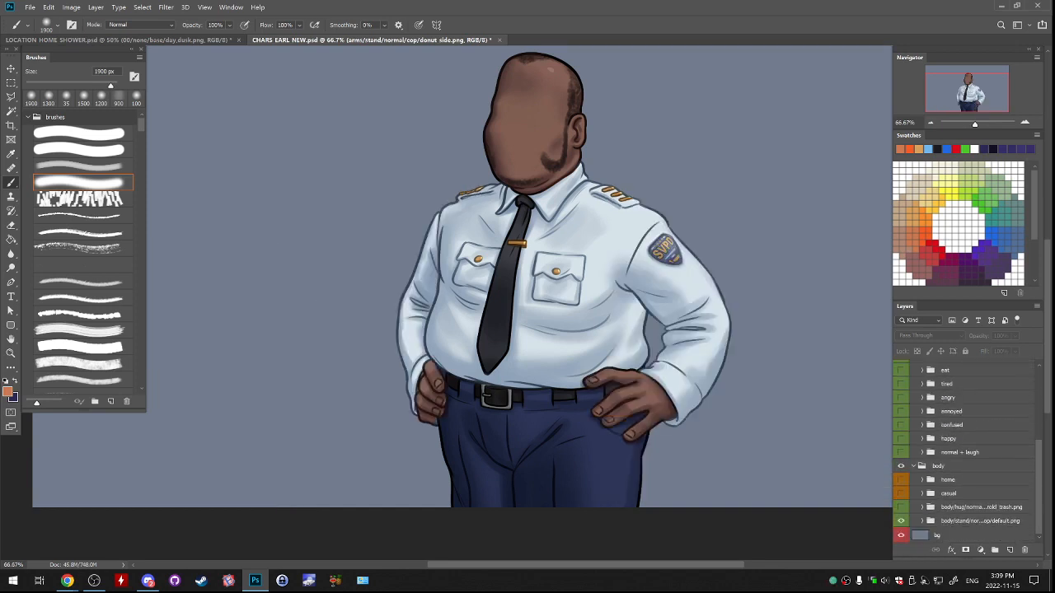
{"action": "left_click", "coordinate": [901, 466]}
{"action": "left_click", "coordinate": [900, 466]}
{"action": "left_click", "coordinate": [900, 452]}
{"action": "left_click_drag", "start_coordinate": [577, 271], "coordinate": [591, 368]}
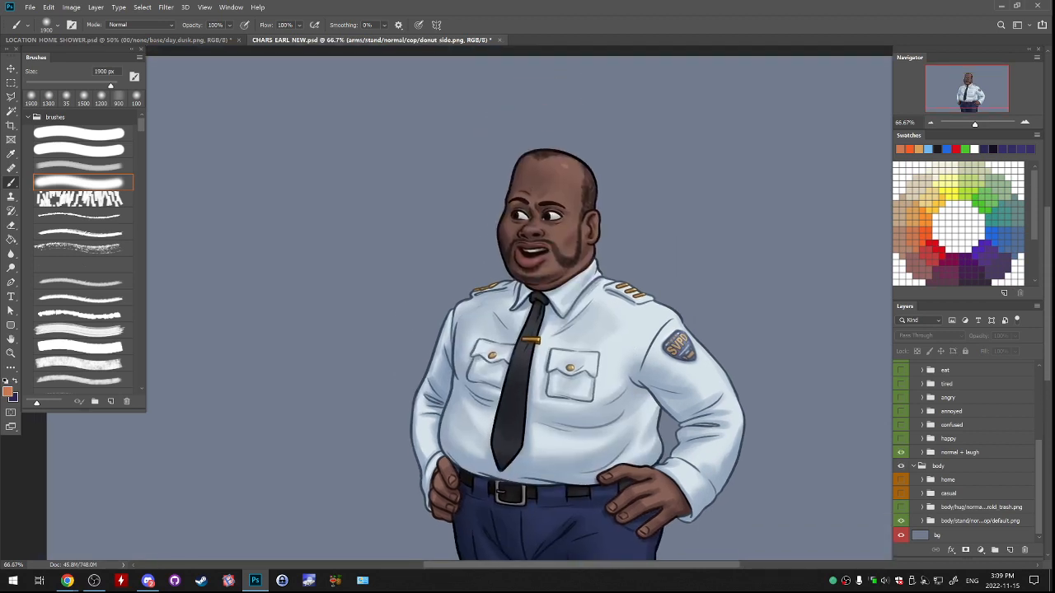
Expand the normal + laugh group and compare its two calm faces by repeatedly toggling the upper one.
{"action": "left_click", "coordinate": [922, 452]}
{"action": "scroll", "coordinate": [960, 453], "scroll_direction": "down", "scroll_amount": 1}
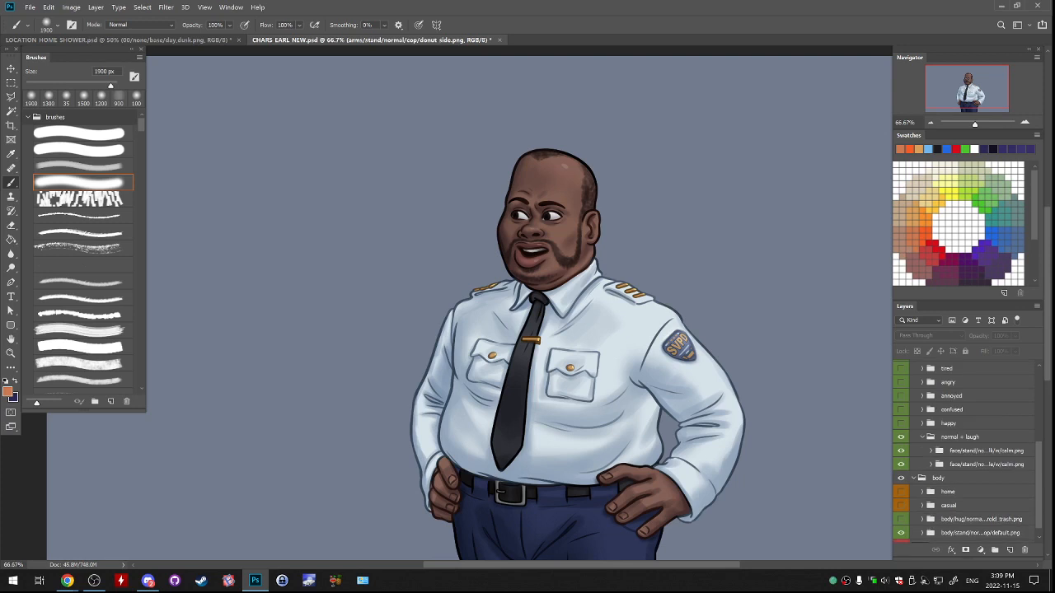
{"action": "left_click", "coordinate": [901, 451]}
{"action": "left_click", "coordinate": [900, 450]}
{"action": "left_click", "coordinate": [900, 451]}
{"action": "left_click", "coordinate": [900, 451]}
{"action": "left_click", "coordinate": [900, 451]}
{"action": "left_click", "coordinate": [901, 451]}
{"action": "left_click", "coordinate": [900, 451]}
{"action": "left_click", "coordinate": [901, 451]}
{"action": "left_click", "coordinate": [901, 451]}
{"action": "left_click", "coordinate": [900, 451]}
{"action": "left_click", "coordinate": [901, 451]}
{"action": "left_click", "coordinate": [901, 450]}
Swap the hips arms for the donut_side arms and preview the donut_eat arm over them.
{"action": "left_click", "coordinate": [900, 450]}
{"action": "left_click", "coordinate": [901, 451]}
{"action": "scroll", "coordinate": [900, 451], "scroll_direction": "up", "scroll_amount": 3}
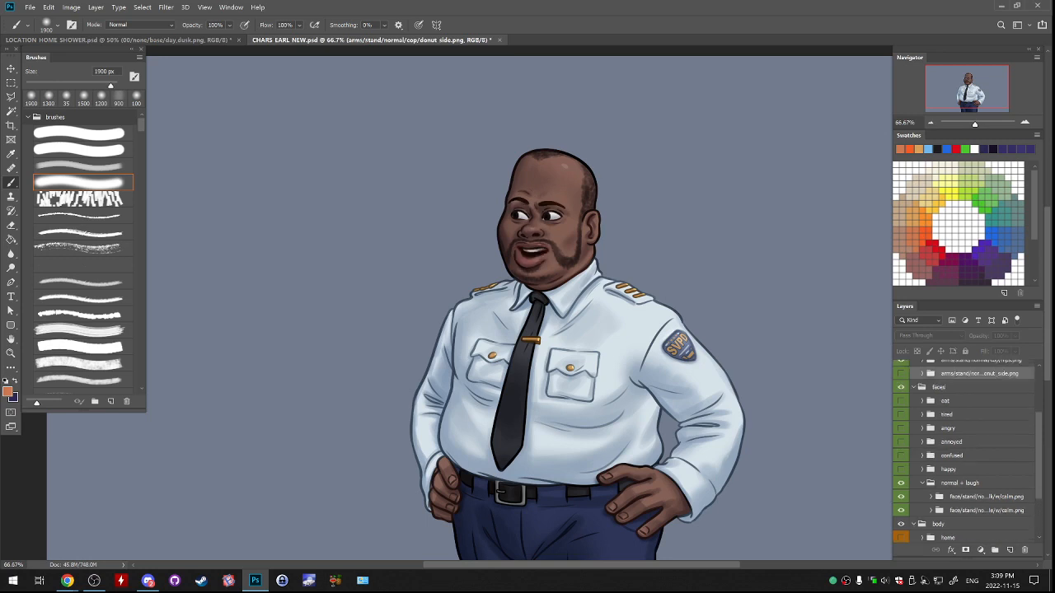
{"action": "left_click", "coordinate": [900, 437]}
{"action": "left_click", "coordinate": [901, 451]}
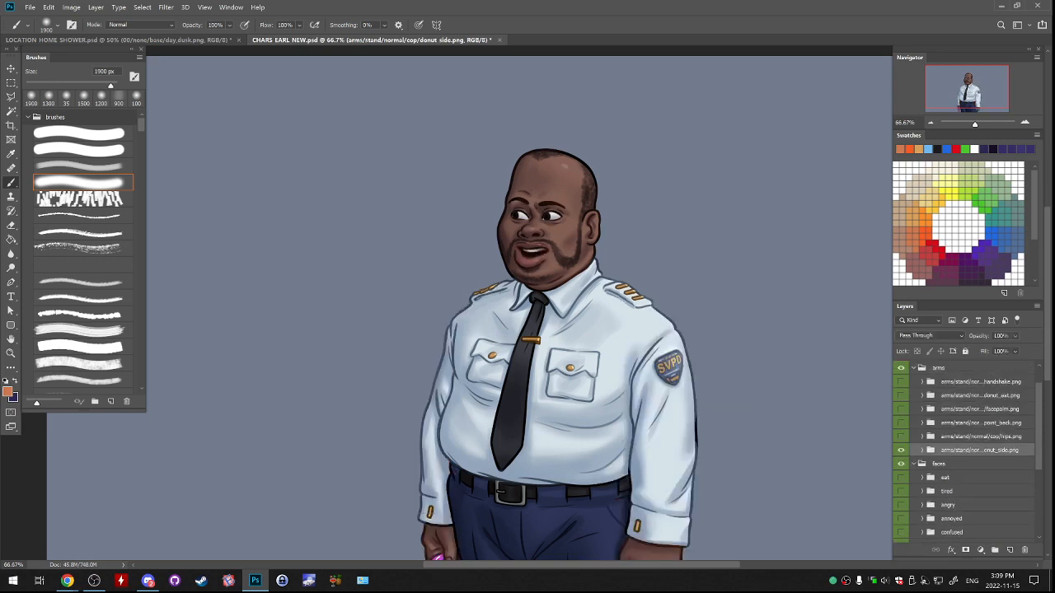
{"action": "left_click_drag", "start_coordinate": [577, 412], "coordinate": [529, 355]}
{"action": "left_click", "coordinate": [901, 395]}
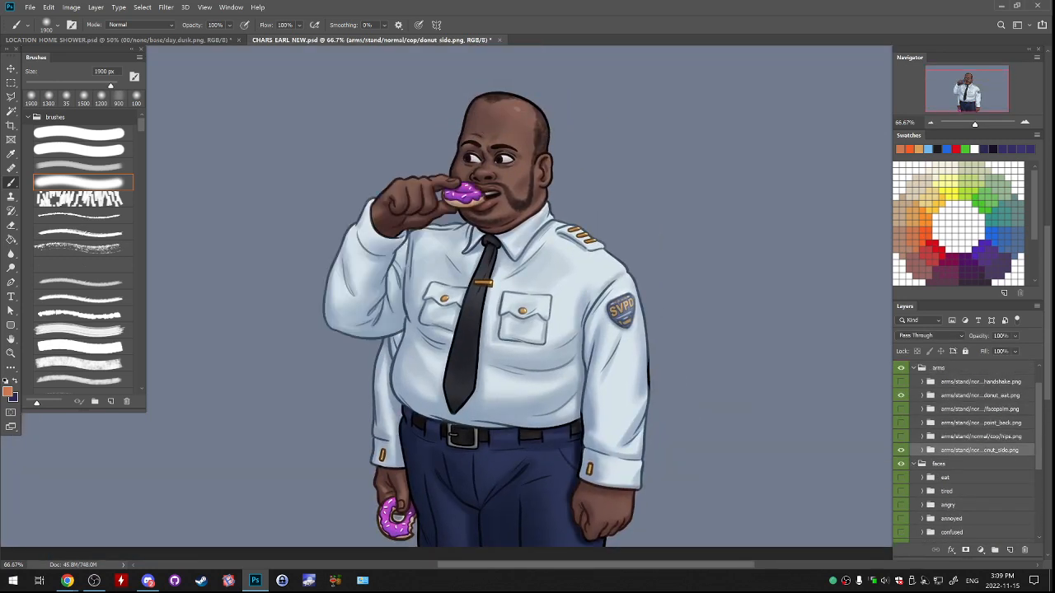
{"action": "left_click", "coordinate": [900, 396]}
{"action": "left_click_drag", "start_coordinate": [544, 412], "coordinate": [526, 302]}
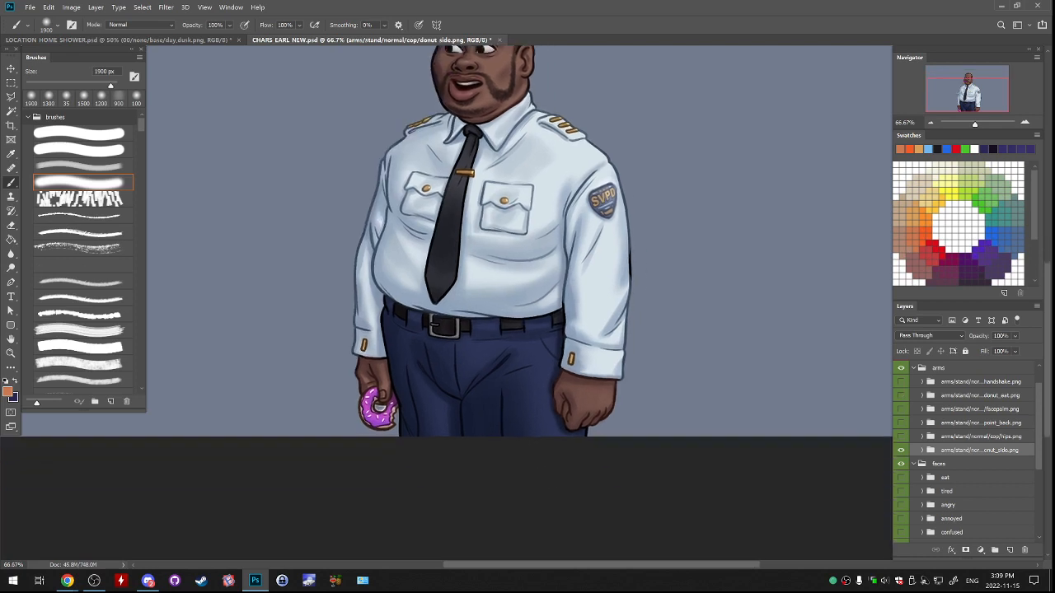
Hide the donut_side arms and collapse the normal + laugh group.
{"action": "left_click", "coordinate": [900, 450]}
{"action": "left_click_drag", "start_coordinate": [433, 325], "coordinate": [503, 421]}
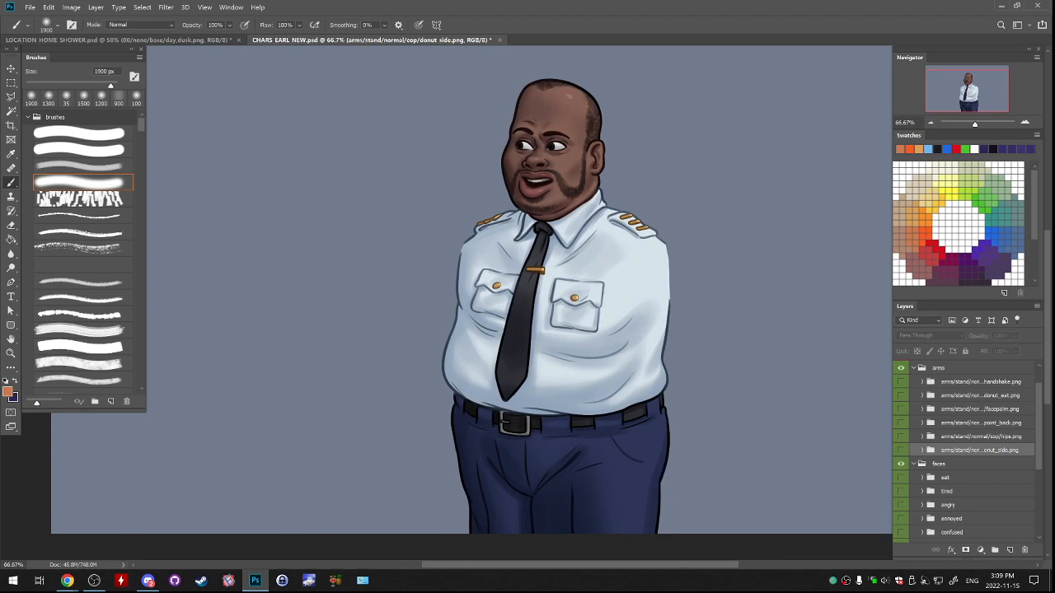
{"action": "left_click_drag", "start_coordinate": [503, 422], "coordinate": [466, 358]}
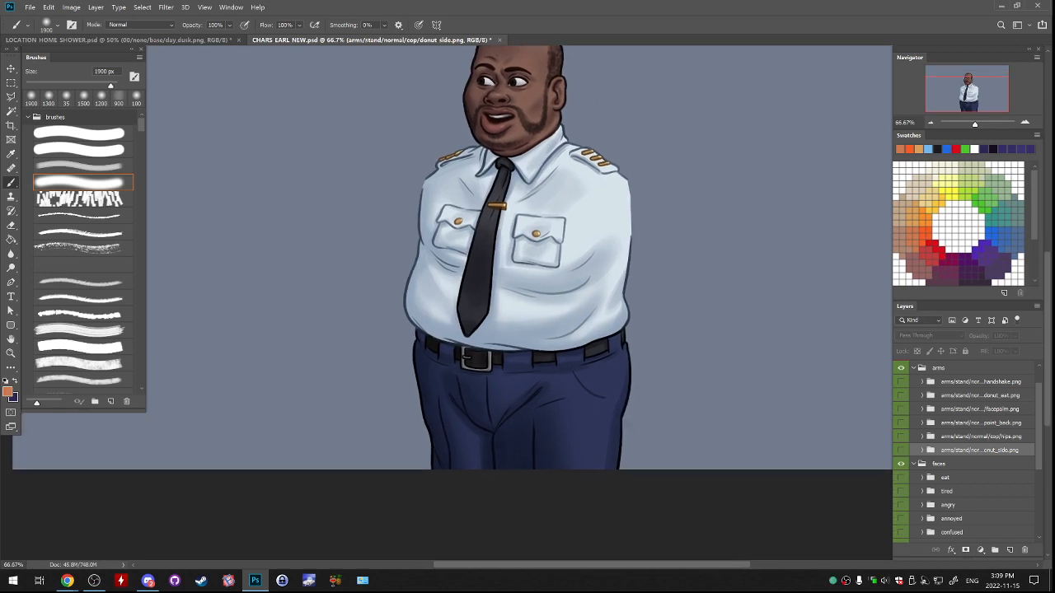
{"action": "scroll", "coordinate": [964, 453], "scroll_direction": "down", "scroll_amount": 5}
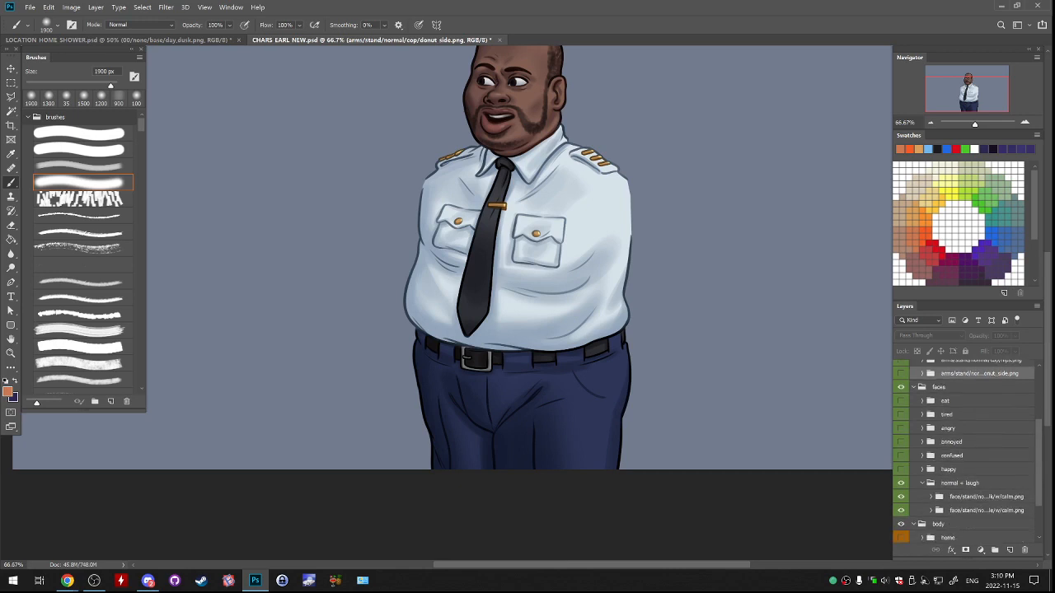
{"action": "left_click", "coordinate": [922, 483]}
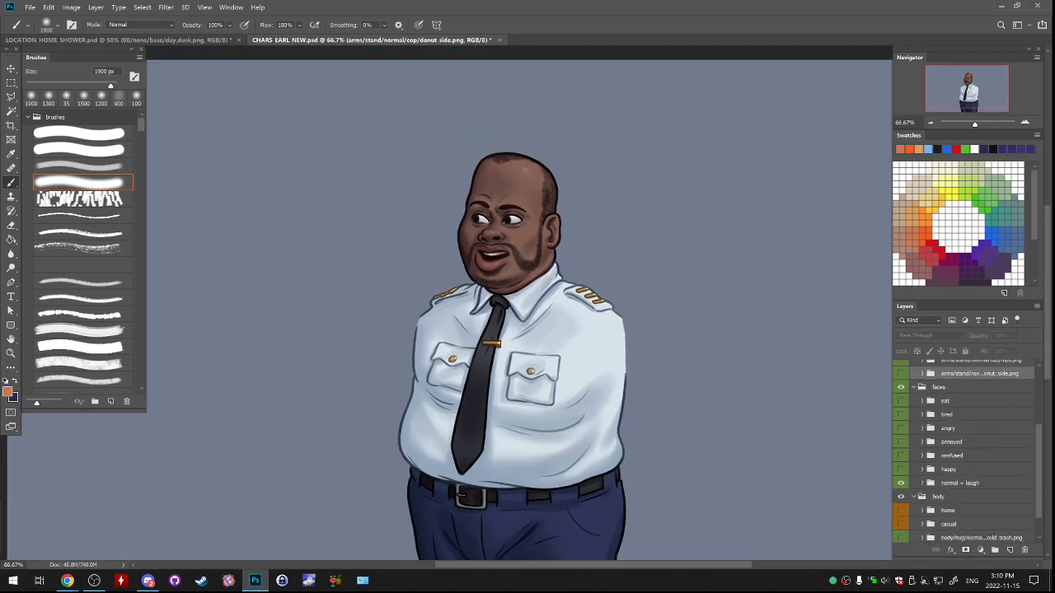
Show the ref layer and look over the two reference women on either side of the armless police officer.
{"action": "scroll", "coordinate": [964, 451], "scroll_direction": "up", "scroll_amount": 6}
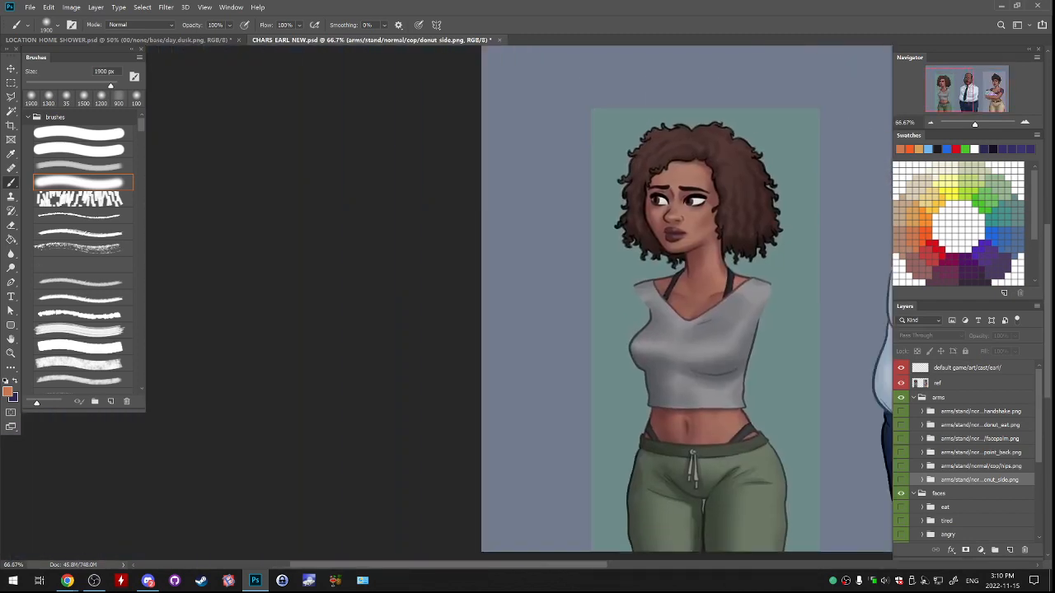
{"action": "left_click_drag", "start_coordinate": [659, 305], "coordinate": [583, 288]}
{"action": "left_click_drag", "start_coordinate": [824, 288], "coordinate": [622, 351]}
{"action": "left_click_drag", "start_coordinate": [857, 329], "coordinate": [702, 346]}
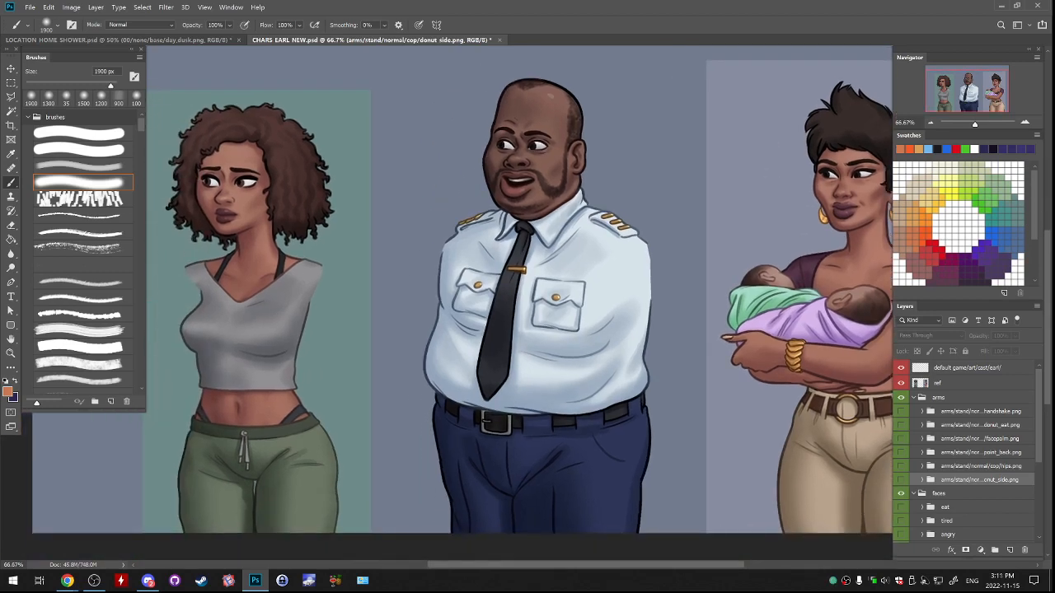
Try to move the normal + laugh face to the right of the head and shift the default stand body to the left.
{"action": "scroll", "coordinate": [968, 451], "scroll_direction": "down", "scroll_amount": 3}
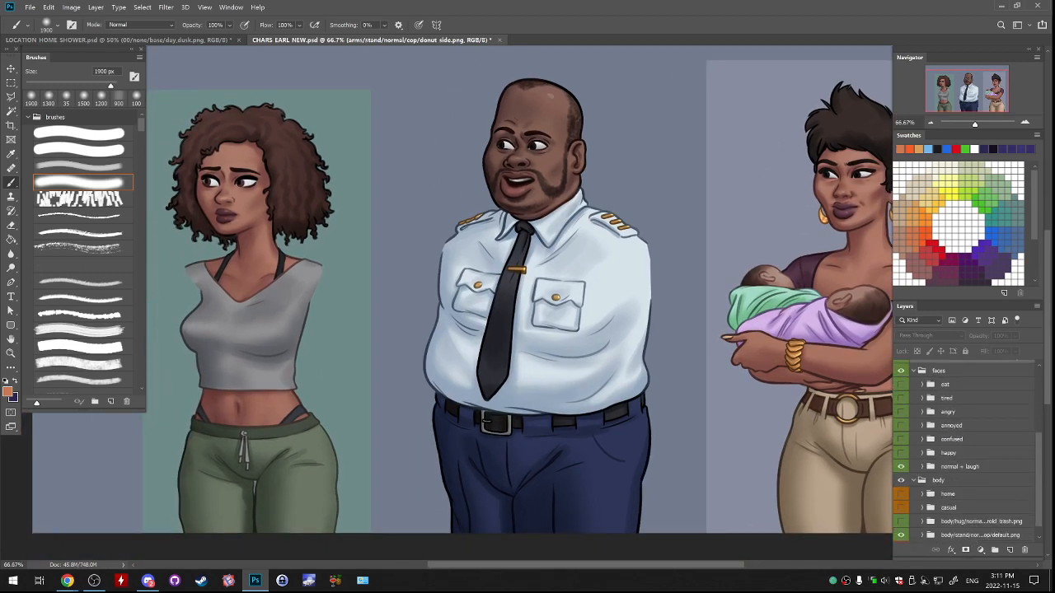
{"action": "left_click", "coordinate": [960, 467]}
{"action": "left_click_drag", "start_coordinate": [701, 297], "coordinate": [831, 327]}
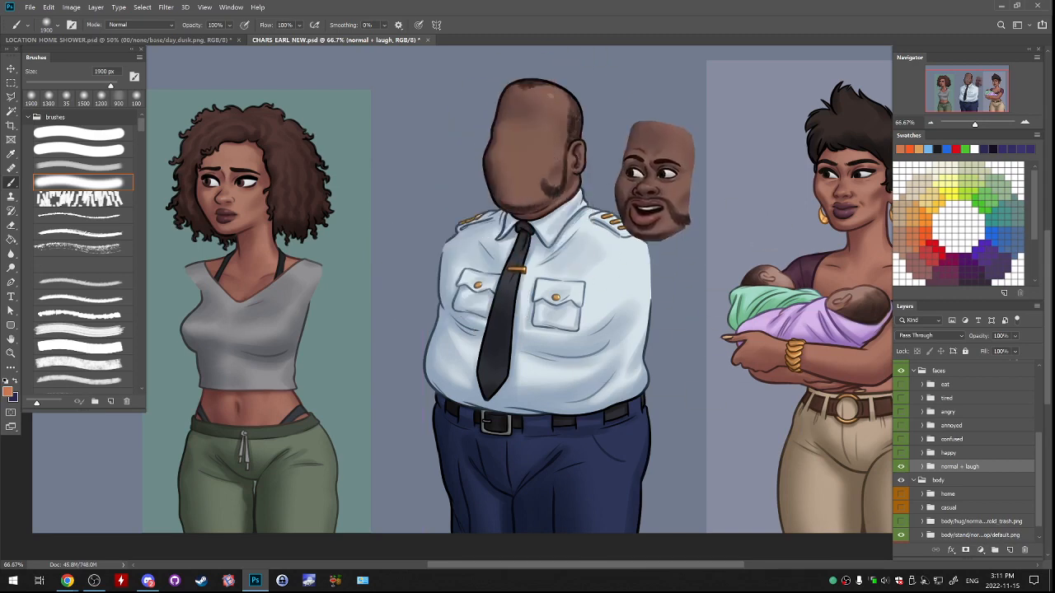
{"action": "scroll", "coordinate": [972, 503], "scroll_direction": "down", "scroll_amount": 1}
{"action": "left_click", "coordinate": [974, 521]}
{"action": "left_click_drag", "start_coordinate": [726, 372], "coordinate": [596, 377]}
Show the confused face group and the hips arms.
{"action": "left_click", "coordinate": [901, 425]}
{"action": "scroll", "coordinate": [907, 433], "scroll_direction": "up", "scroll_amount": 4}
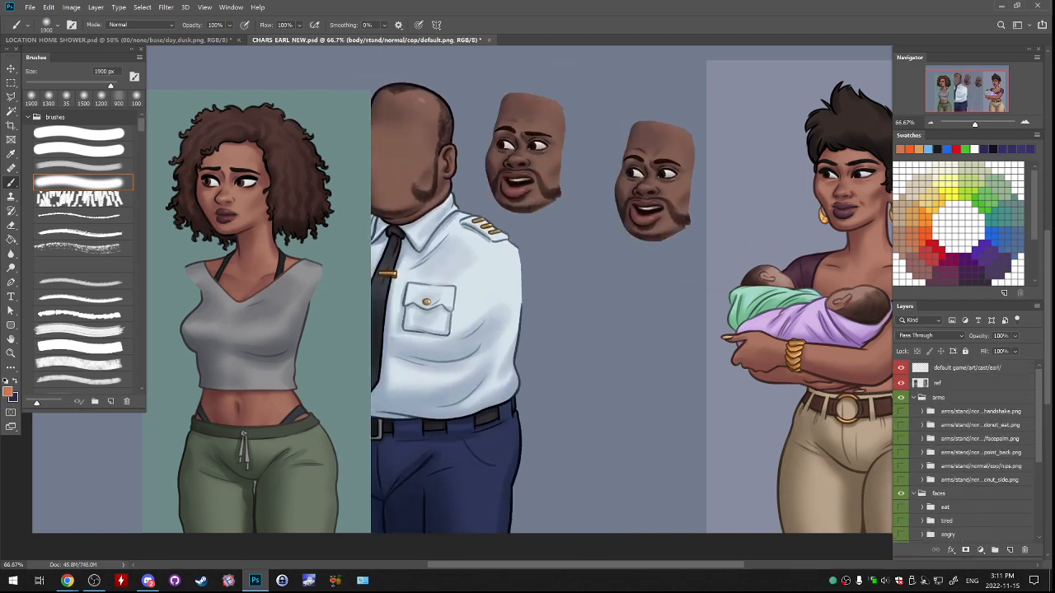
{"action": "left_click", "coordinate": [901, 467]}
Move the default stand body partway back toward the right, and undo all the face and body moves.
{"action": "left_click_drag", "start_coordinate": [461, 354], "coordinate": [548, 372]}
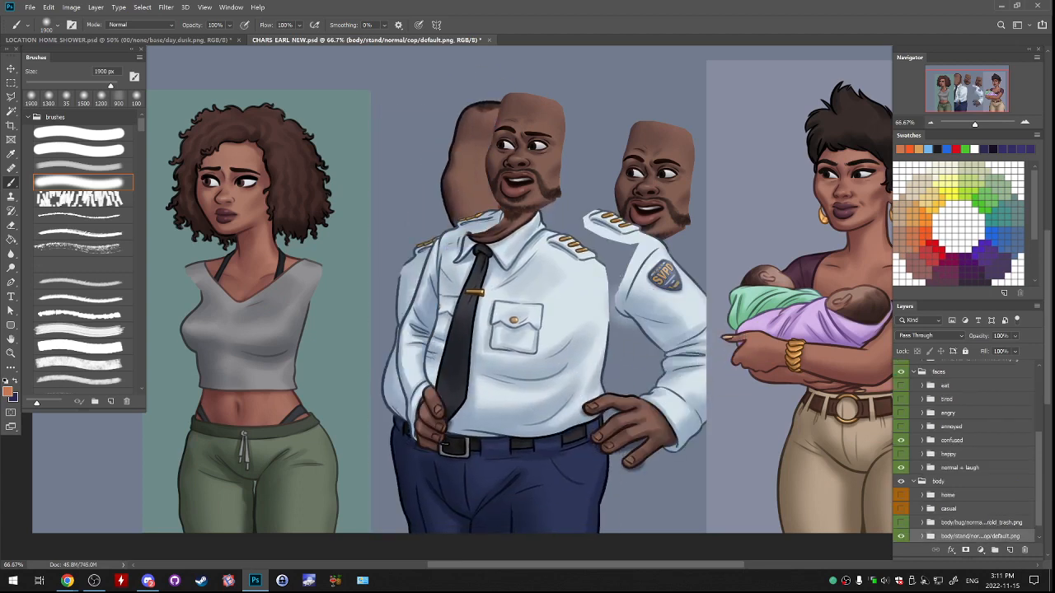
{"action": "key", "text": "ctrl+z"}
{"action": "key", "text": "ctrl+z"}
{"action": "key", "text": "ctrl+z"}
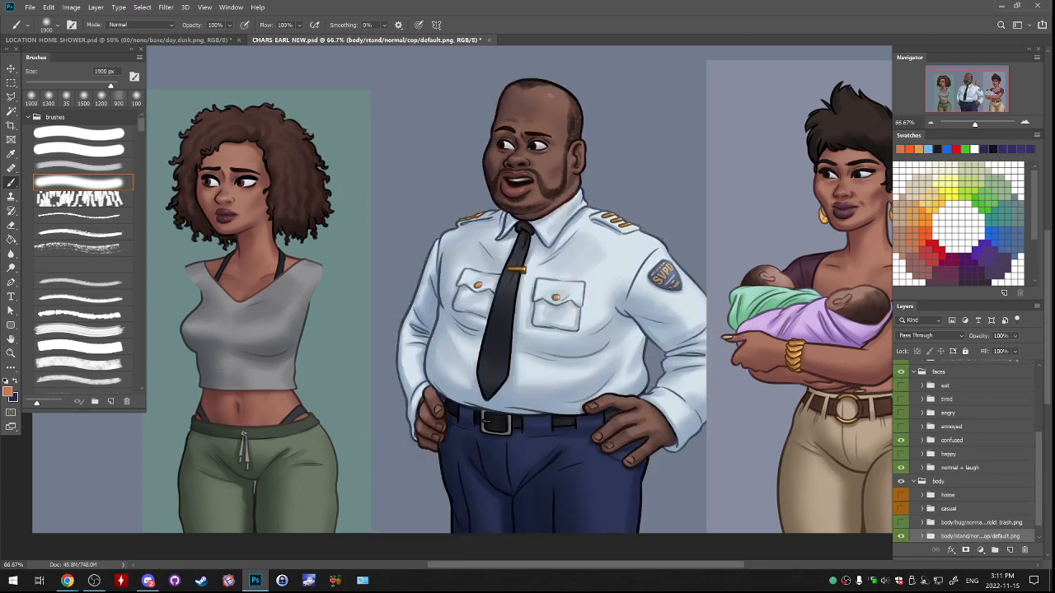
Select the normal + laugh face group together with the default stand body.
{"action": "scroll", "coordinate": [964, 457], "scroll_direction": "down", "scroll_amount": 1}
{"action": "scroll", "coordinate": [964, 449], "scroll_direction": "up", "scroll_amount": 3}
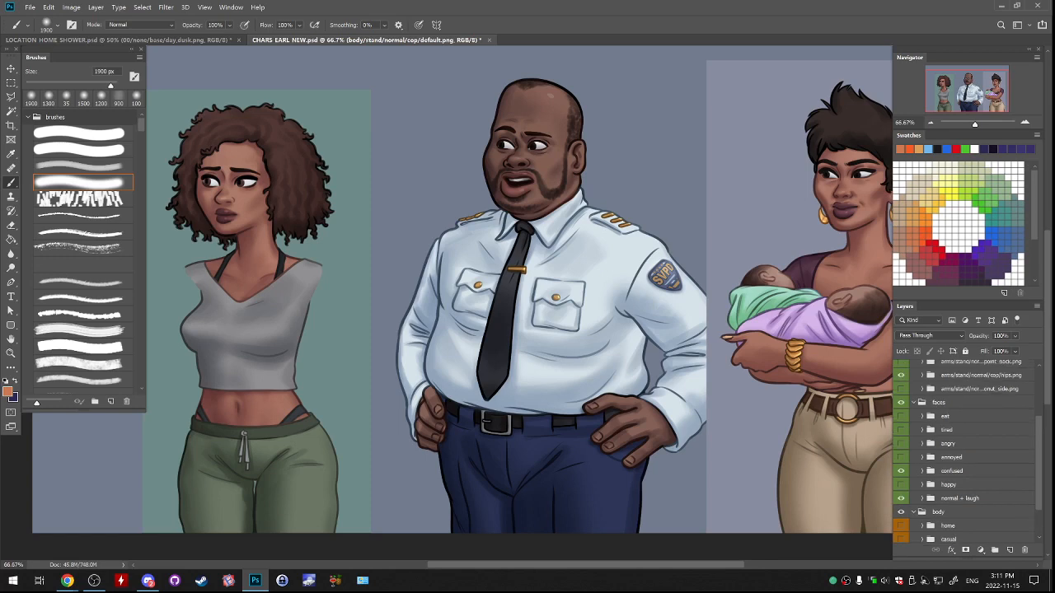
{"action": "scroll", "coordinate": [964, 449], "scroll_direction": "down", "scroll_amount": 1}
{"action": "left_click", "coordinate": [955, 442]}
{"action": "left_click", "coordinate": [956, 469]}
{"action": "scroll", "coordinate": [964, 469], "scroll_direction": "down", "scroll_amount": 2}
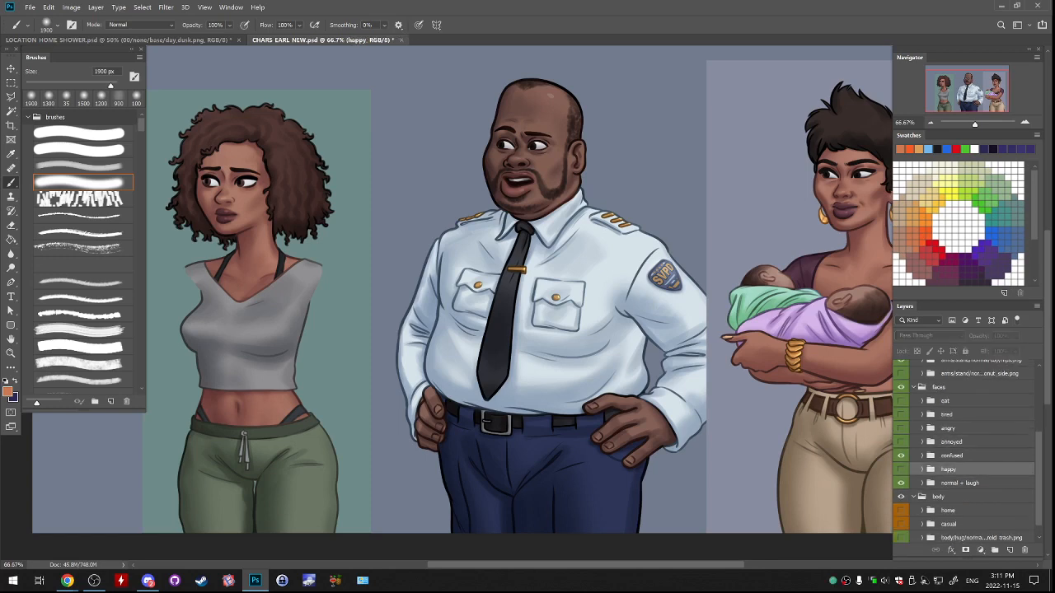
{"action": "left_click", "coordinate": [972, 521]}
{"action": "left_click", "coordinate": [964, 452], "text": "ctrl"}
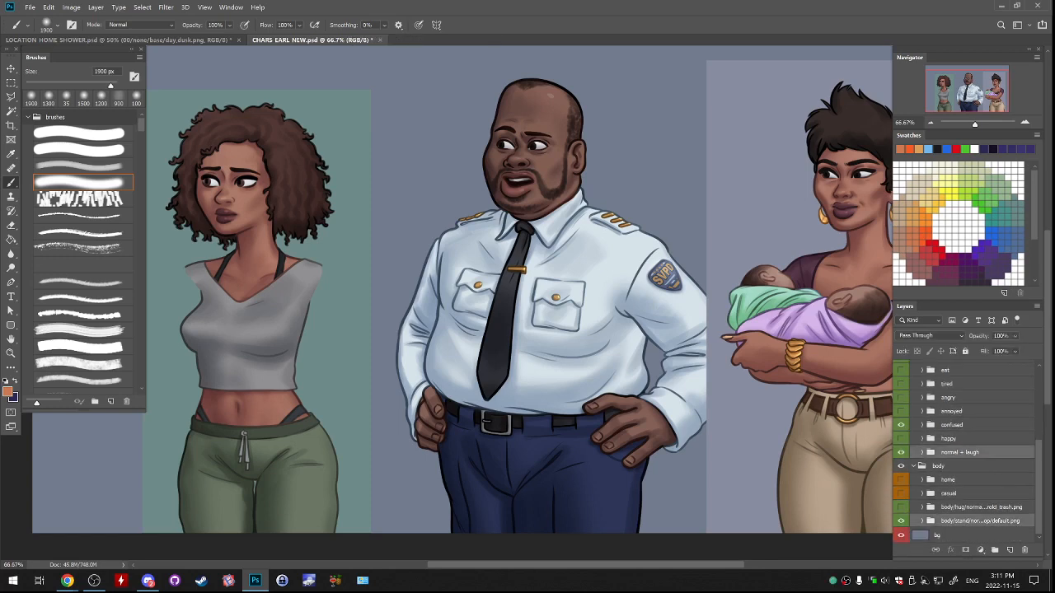
{"action": "left_click_drag", "start_coordinate": [546, 316], "coordinate": [572, 300]}
{"action": "key", "text": "ctrl+z"}
Select the confused and normal + laugh face groups together with the default stand body.
{"action": "left_click", "coordinate": [960, 453]}
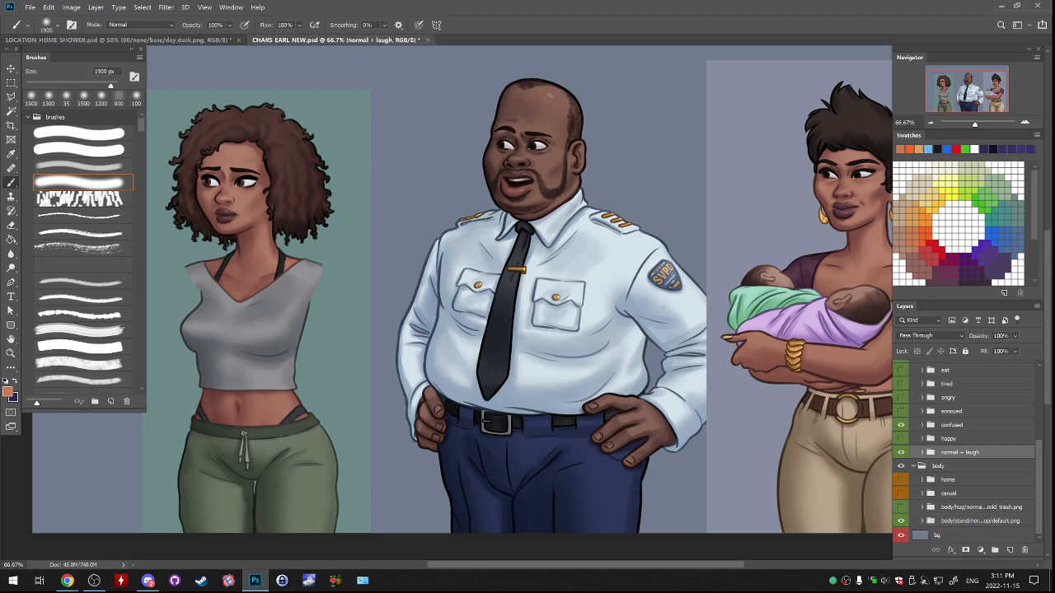
{"action": "left_click", "coordinate": [952, 425]}
{"action": "left_click", "coordinate": [960, 452], "text": "ctrl"}
{"action": "left_click", "coordinate": [980, 520], "text": "ctrl"}
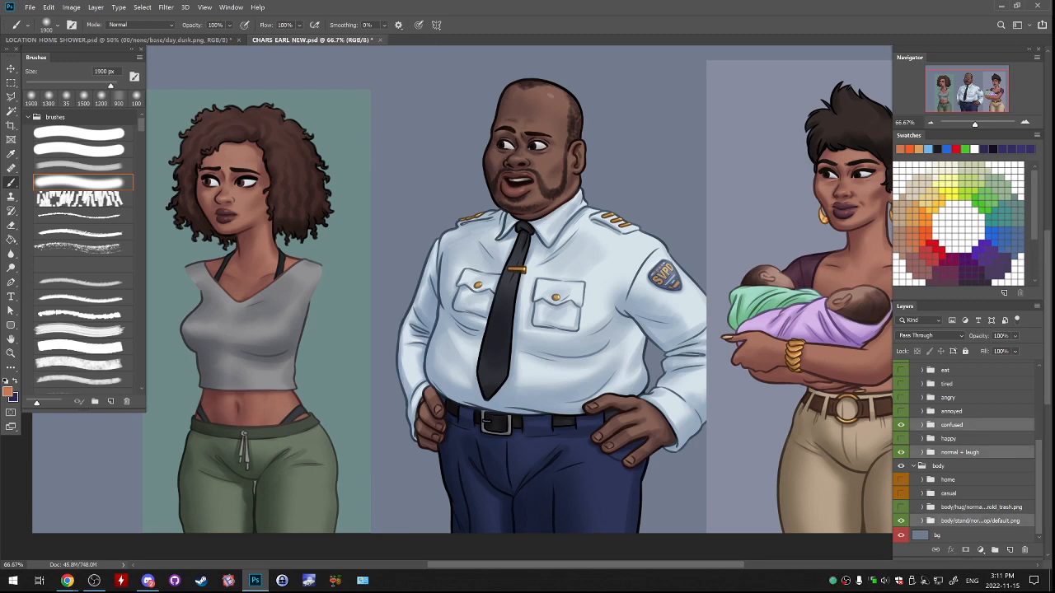
Examine the officer beside the two reference women at 50% zoom and close up at 100%.
{"action": "left_click_drag", "start_coordinate": [640, 334], "coordinate": [702, 307]}
{"action": "left_click_drag", "start_coordinate": [651, 305], "coordinate": [586, 306]}
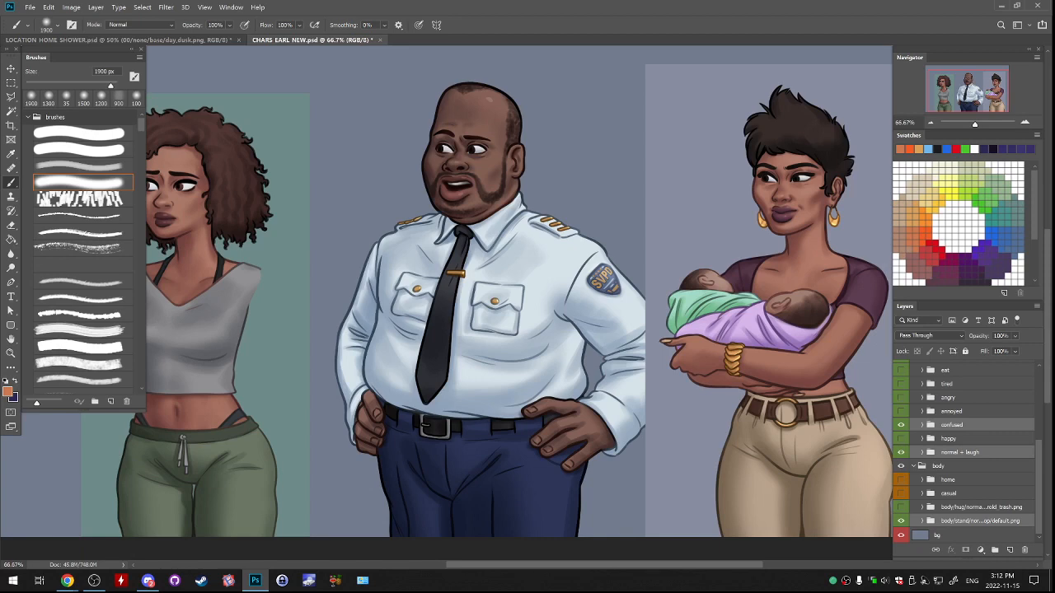
{"action": "left_click", "coordinate": [930, 122]}
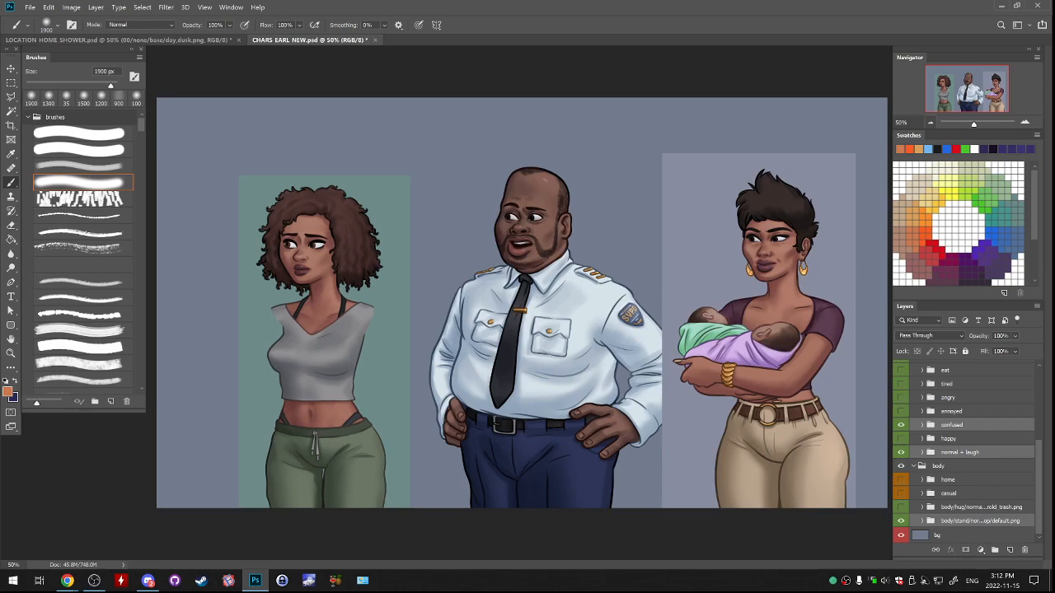
{"action": "left_click", "coordinate": [1024, 120]}
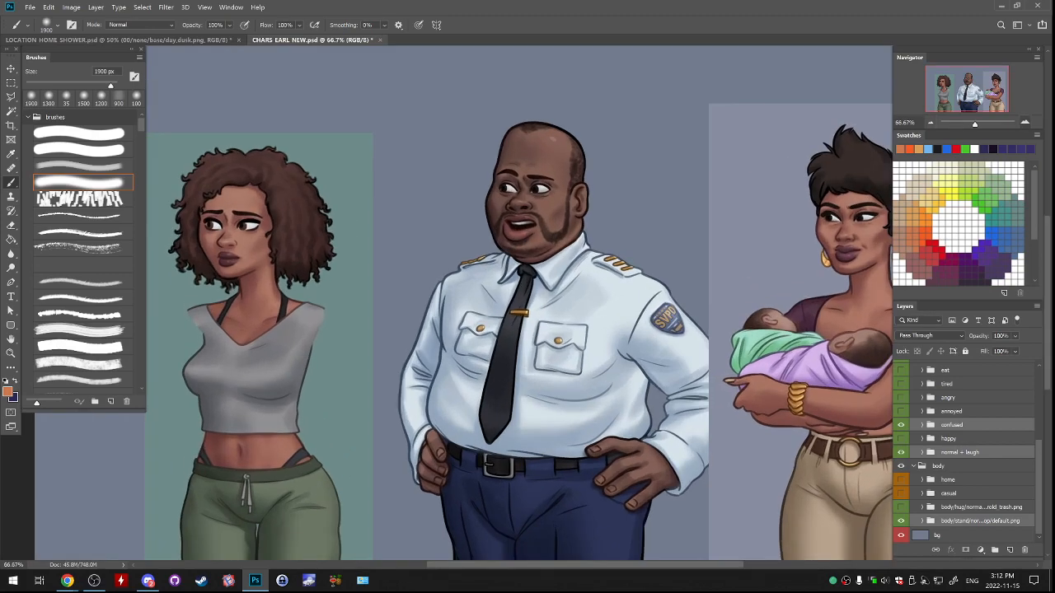
{"action": "key", "text": "ctrl+plus"}
{"action": "left_click_drag", "start_coordinate": [511, 289], "coordinate": [328, 300]}
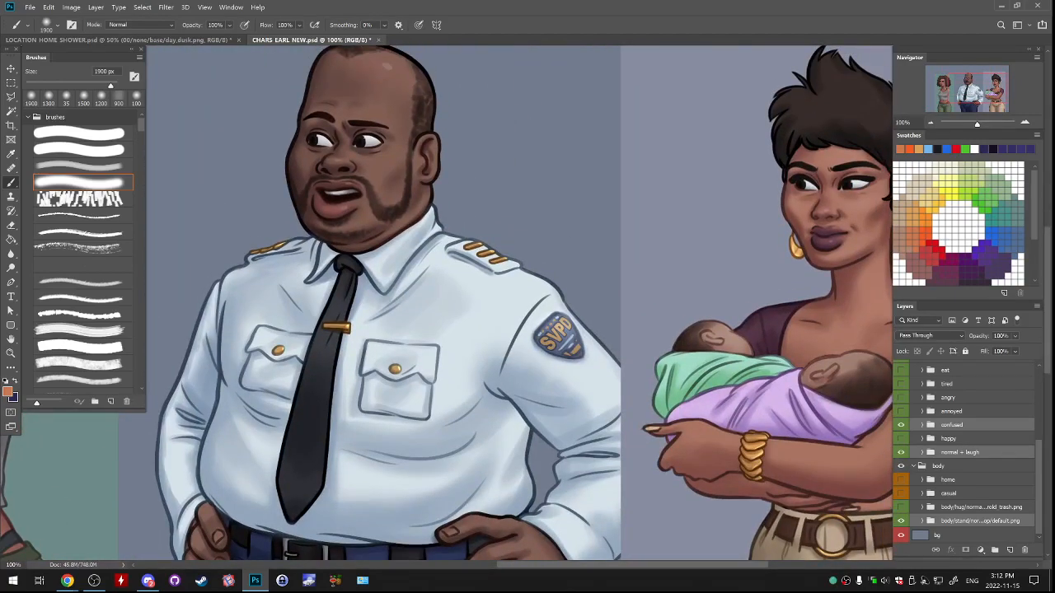
Compare the officer's overall look and size with the two reference women at 66.7% and 33.3% zoom.
{"action": "key", "text": "ctrl+minus"}
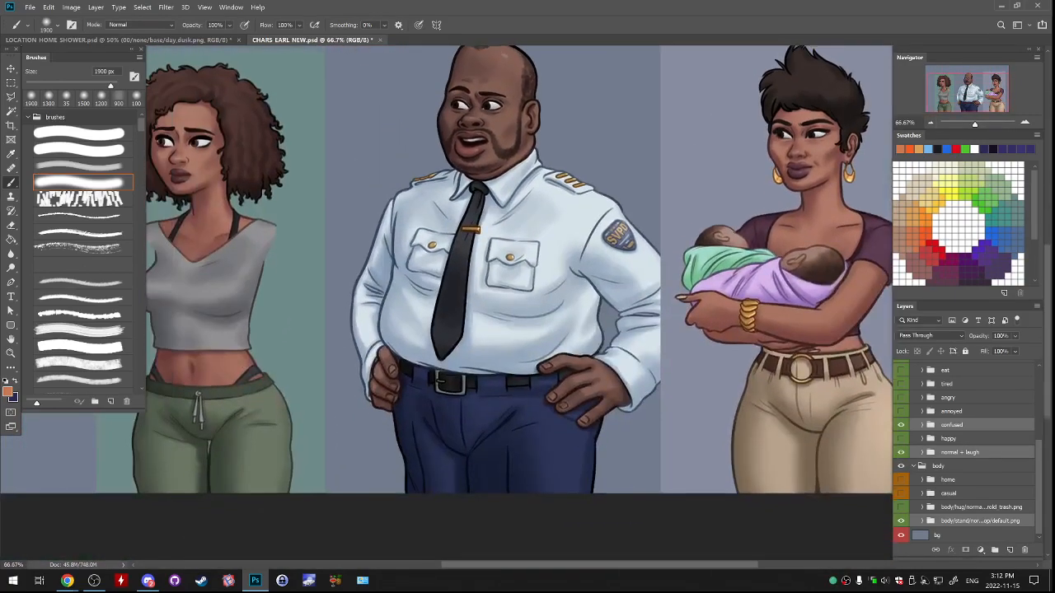
{"action": "left_click_drag", "start_coordinate": [445, 289], "coordinate": [446, 295]}
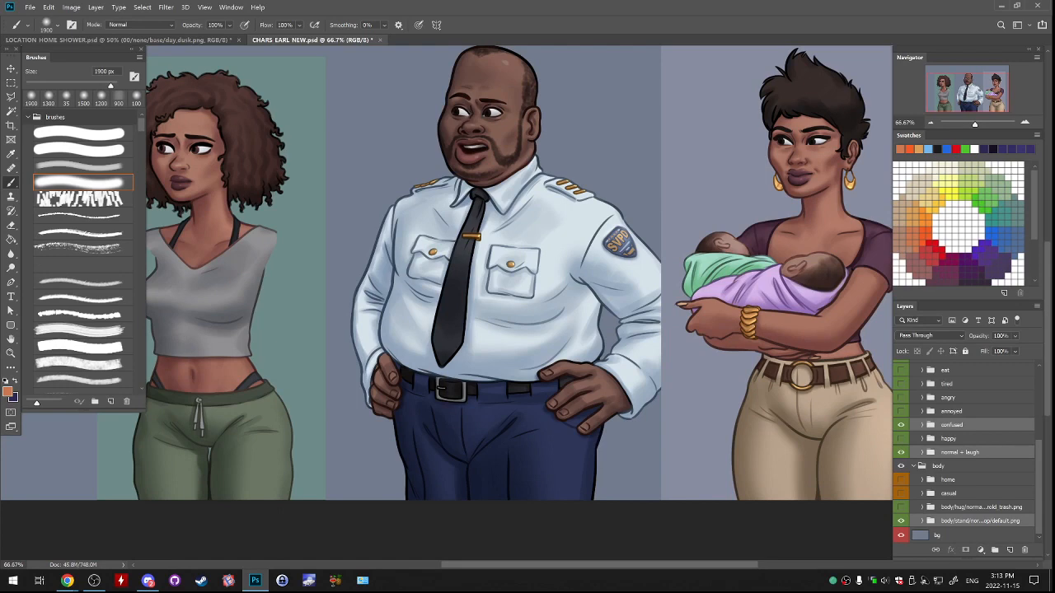
{"action": "left_click_drag", "start_coordinate": [445, 289], "coordinate": [459, 348]}
{"action": "left_click_drag", "start_coordinate": [444, 288], "coordinate": [445, 321]}
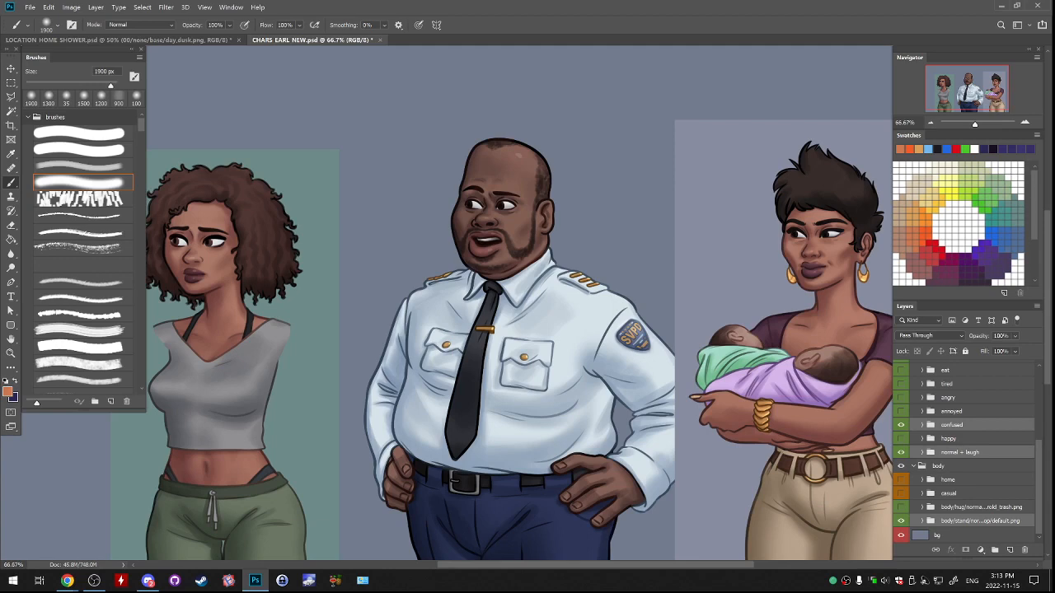
{"action": "scroll", "coordinate": [519, 303], "scroll_direction": "down", "scroll_amount": 3}
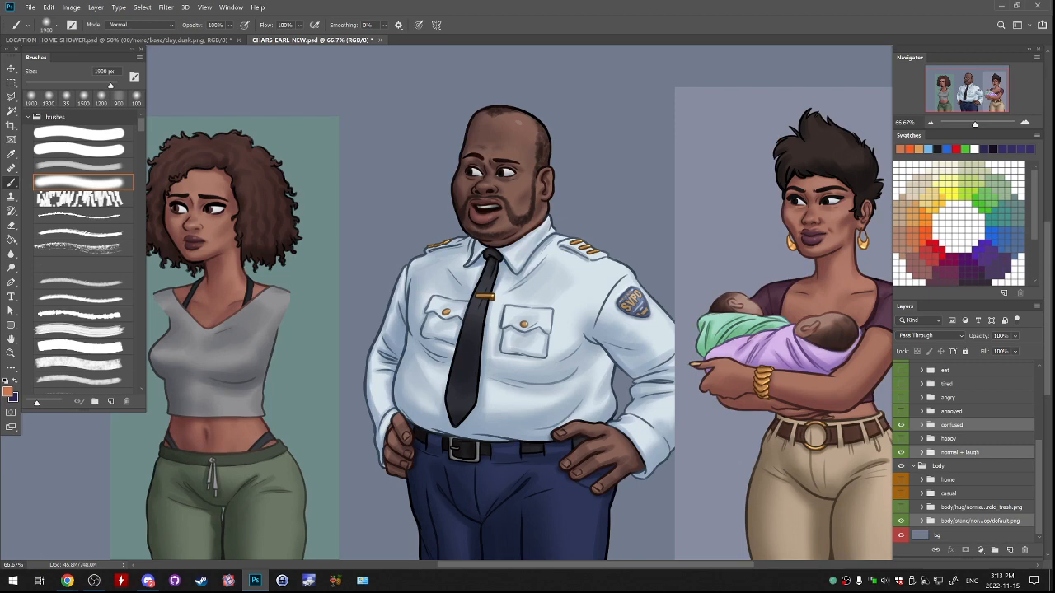
{"action": "key", "text": "ctrl+minus"}
{"action": "key", "text": "ctrl+minus"}
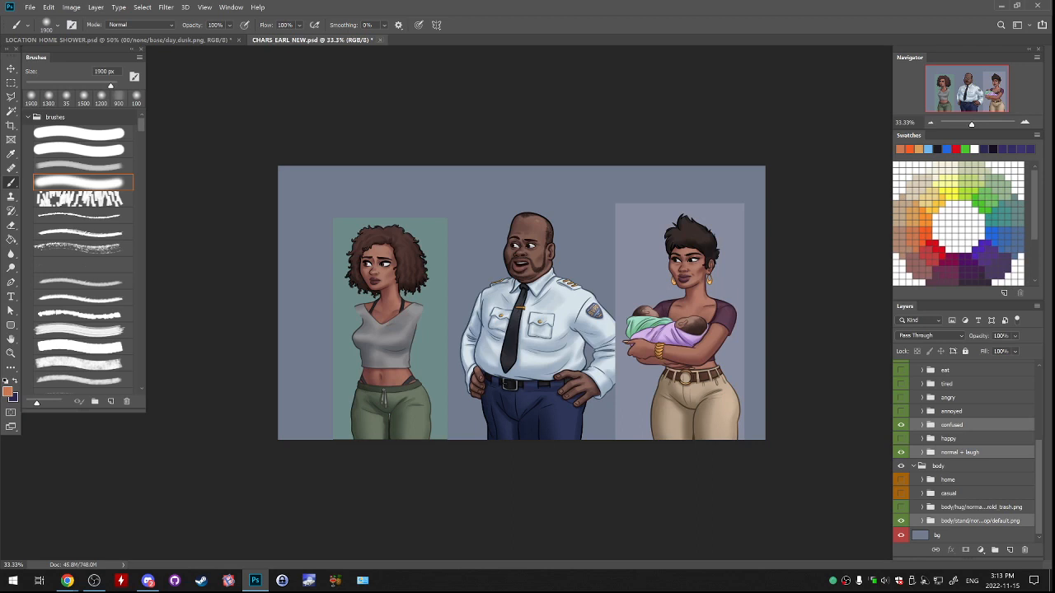
Close the Earl character file without saving its changes.
{"action": "left_click", "coordinate": [380, 40]}
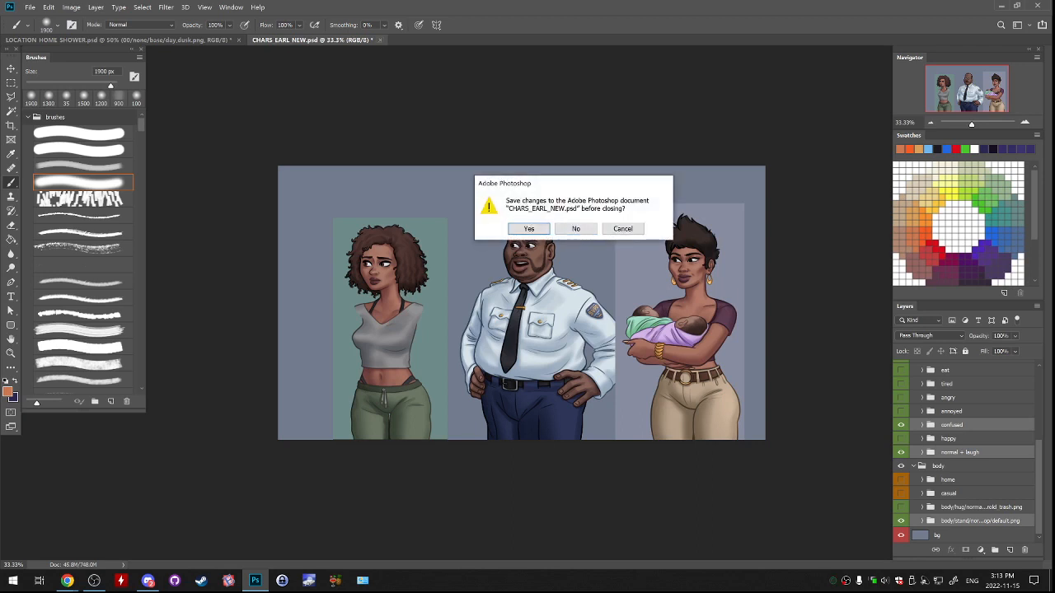
{"action": "left_click", "coordinate": [529, 229]}
{"action": "left_click", "coordinate": [379, 40]}
{"action": "left_click", "coordinate": [574, 229]}
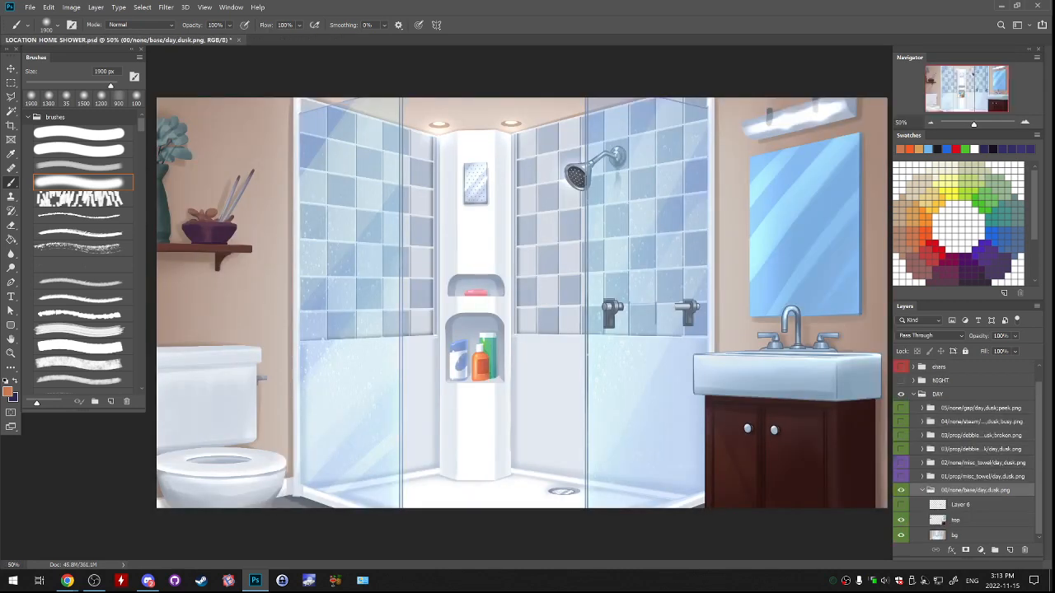
Hide the top layer in the 00/none/base/day,dusk.png group and select its bg layer.
{"action": "left_click", "coordinate": [900, 520]}
{"action": "left_click", "coordinate": [901, 520]}
{"action": "left_click", "coordinate": [900, 519]}
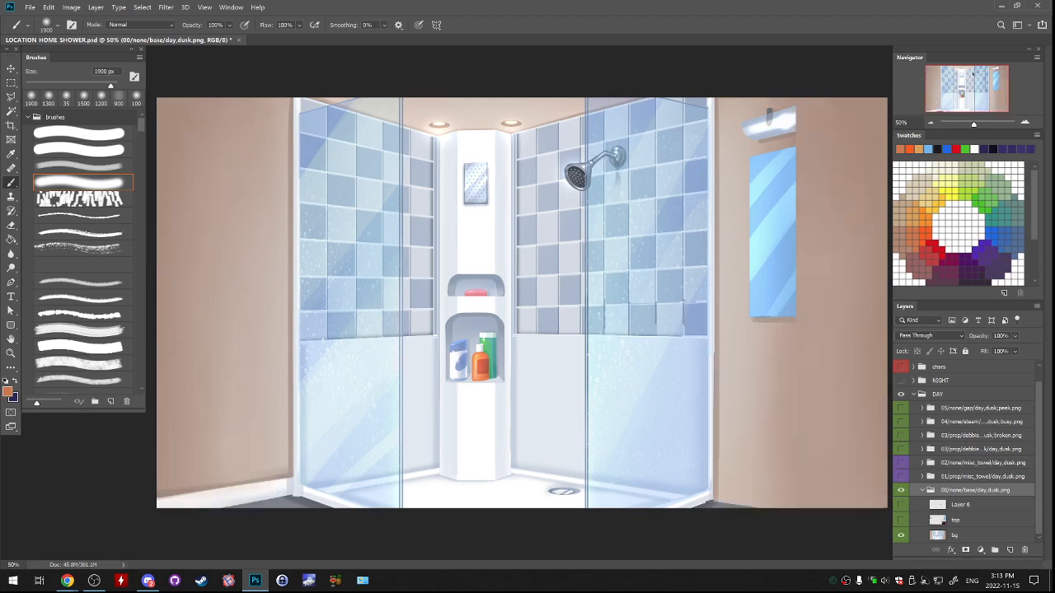
{"action": "left_click", "coordinate": [956, 535]}
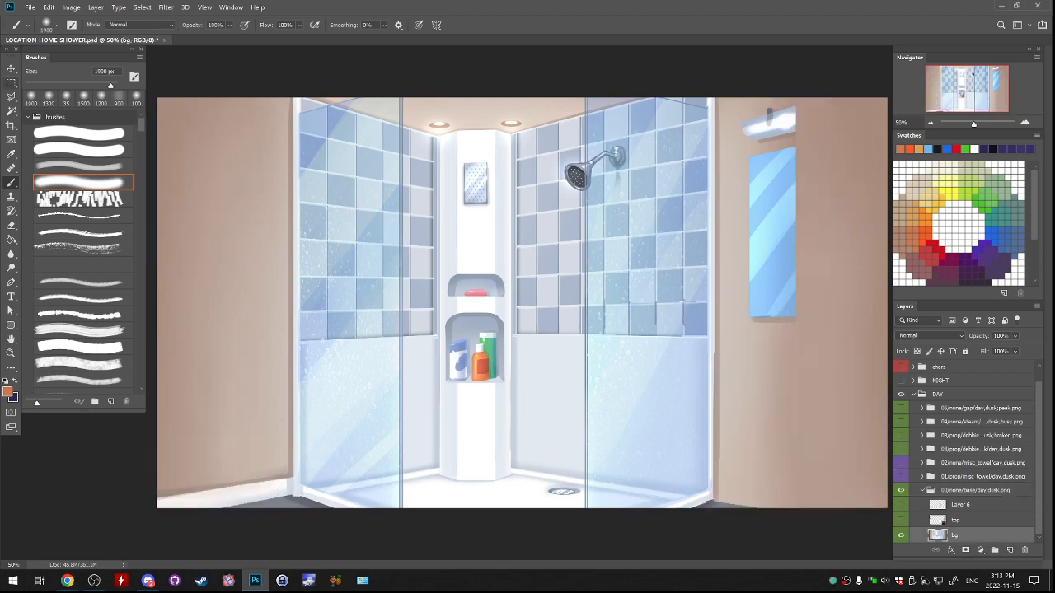
Outline the shower's left glass pane on the bg layer with a polygonal lasso selection reaching past the canvas edges.
{"action": "key", "text": "l"}
{"action": "key", "text": "ctrl+plus"}
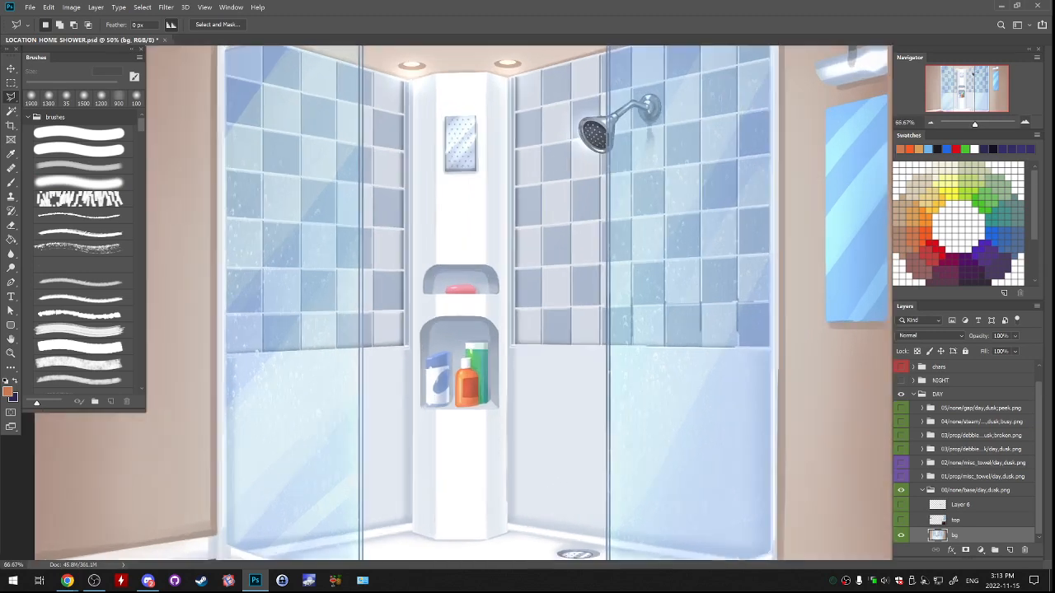
{"action": "left_click_drag", "start_coordinate": [494, 379], "coordinate": [560, 199]}
{"action": "key", "text": "ctrl+plus"}
{"action": "left_click_drag", "start_coordinate": [362, 280], "coordinate": [587, 295]}
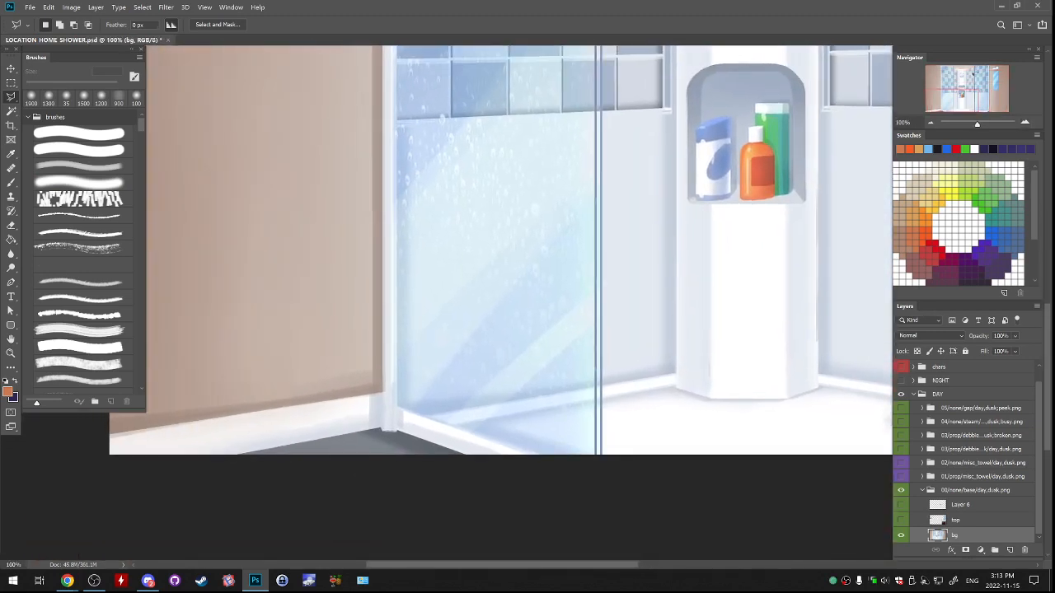
{"action": "left_click", "coordinate": [397, 405]}
{"action": "left_click", "coordinate": [571, 466]}
{"action": "scroll", "coordinate": [602, 451], "scroll_direction": "up", "scroll_amount": 10}
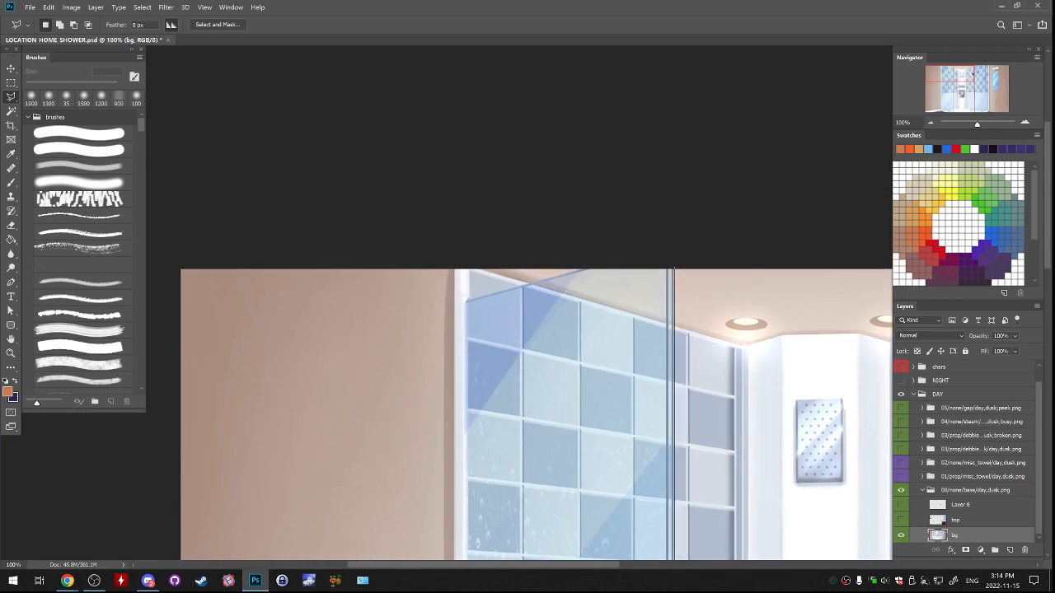
{"action": "left_click", "coordinate": [674, 257]}
{"action": "left_click", "coordinate": [465, 302]}
{"action": "scroll", "coordinate": [465, 332], "scroll_direction": "down", "scroll_amount": 10}
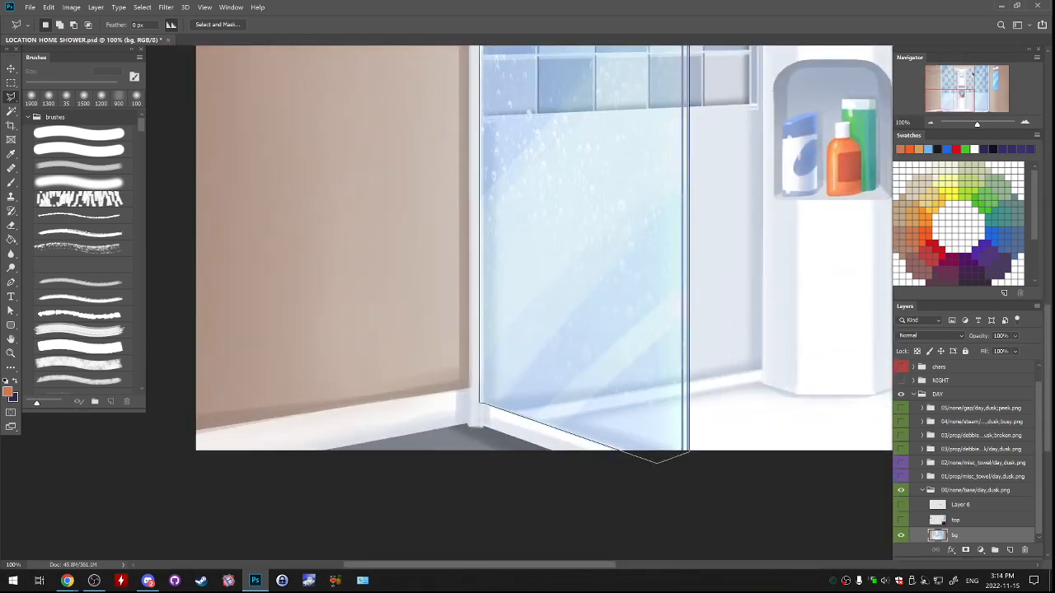
{"action": "left_click", "coordinate": [689, 452]}
Add the shower's right glass pane to the selection with the polygonal lasso, following its frame from ceiling to floor.
{"action": "mouse_move", "coordinate": [651, 297]}
{"action": "left_mouse_down"}
{"action": "mouse_move", "coordinate": [662, 480]}
{"action": "mouse_move", "coordinate": [644, 509]}
{"action": "left_mouse_up"}
{"action": "key", "text": "ctrl+minus"}
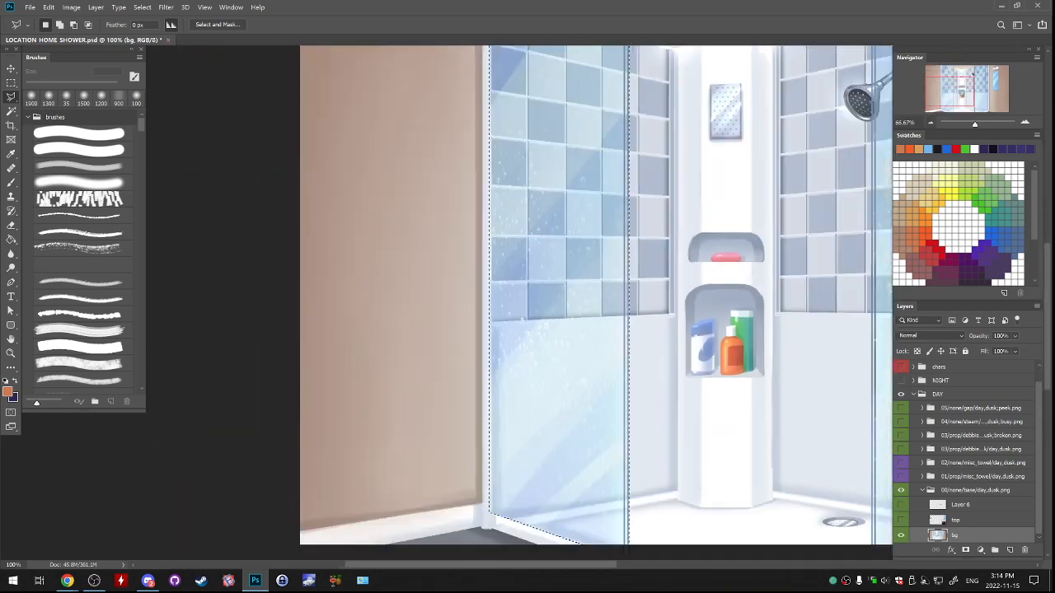
{"action": "key", "text": "ctrl+minus"}
{"action": "key", "text": "ctrl+plus"}
{"action": "key", "text": "ctrl+plus"}
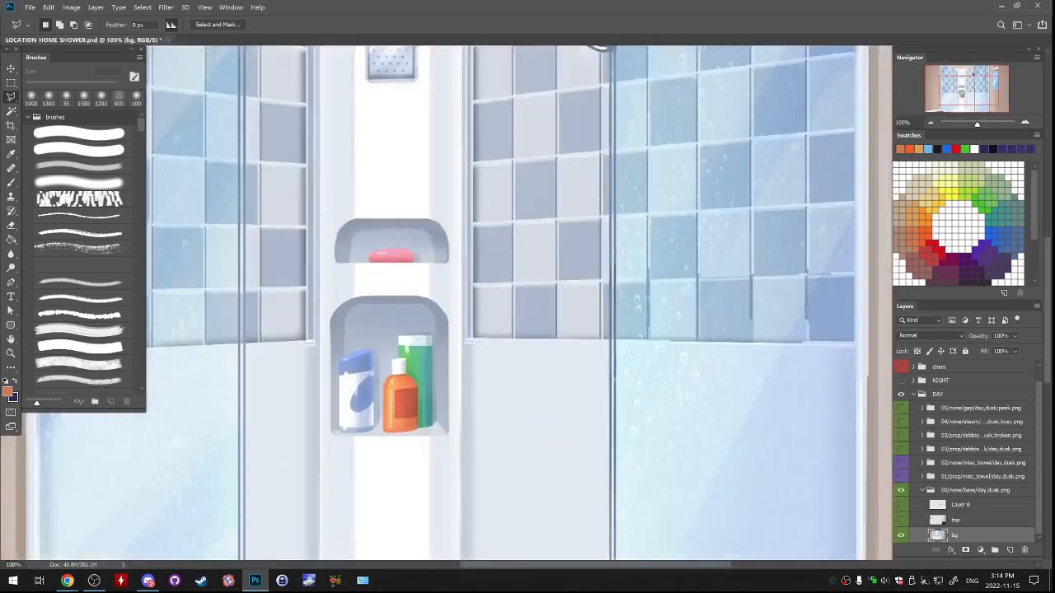
{"action": "mouse_move", "coordinate": [560, 412]}
{"action": "left_mouse_down"}
{"action": "mouse_move", "coordinate": [473, 242]}
{"action": "mouse_move", "coordinate": [522, 349]}
{"action": "mouse_move", "coordinate": [546, 568]}
{"action": "mouse_move", "coordinate": [555, 525]}
{"action": "mouse_move", "coordinate": [501, 262]}
{"action": "left_mouse_up"}
{"action": "left_click", "coordinate": [524, 518], "text": "shift"}
{"action": "left_click_drag", "start_coordinate": [513, 543], "coordinate": [505, 458]}
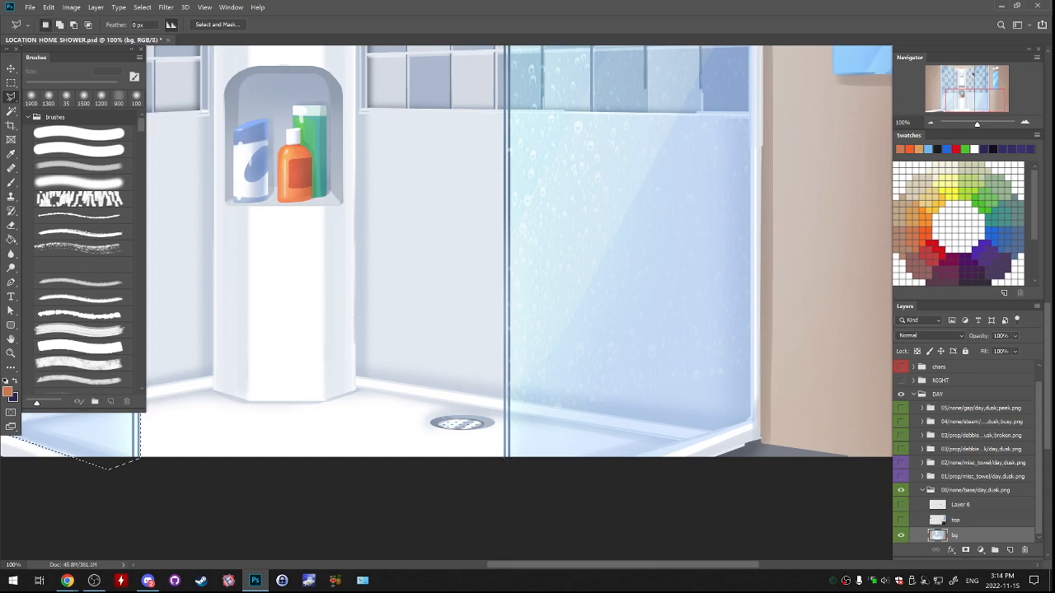
{"action": "scroll", "coordinate": [503, 246], "scroll_direction": "up", "scroll_amount": 10}
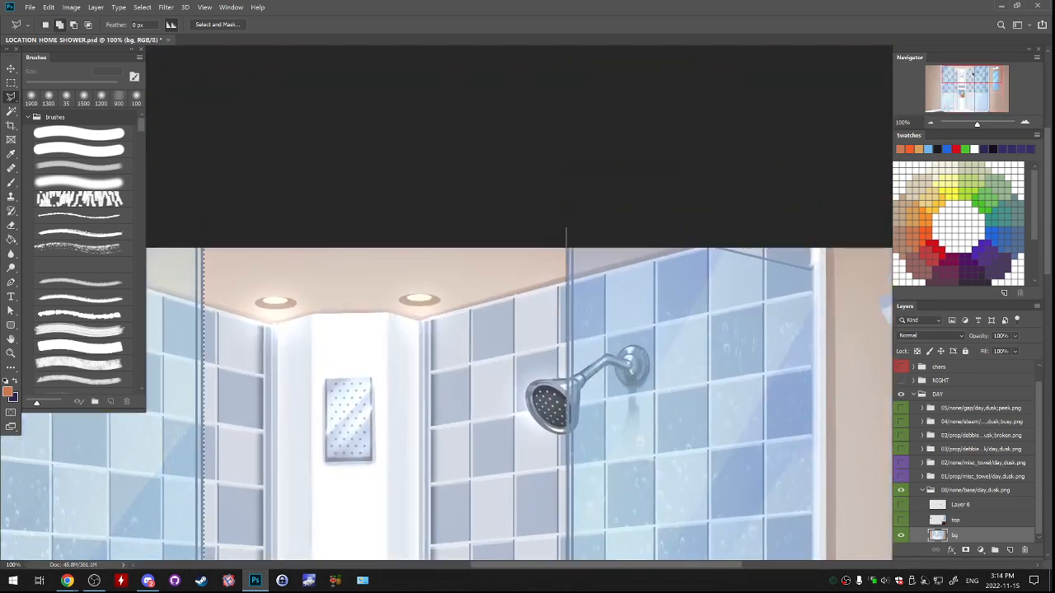
{"action": "left_click", "coordinate": [566, 226]}
{"action": "left_click", "coordinate": [696, 201]}
{"action": "left_click", "coordinate": [698, 240]}
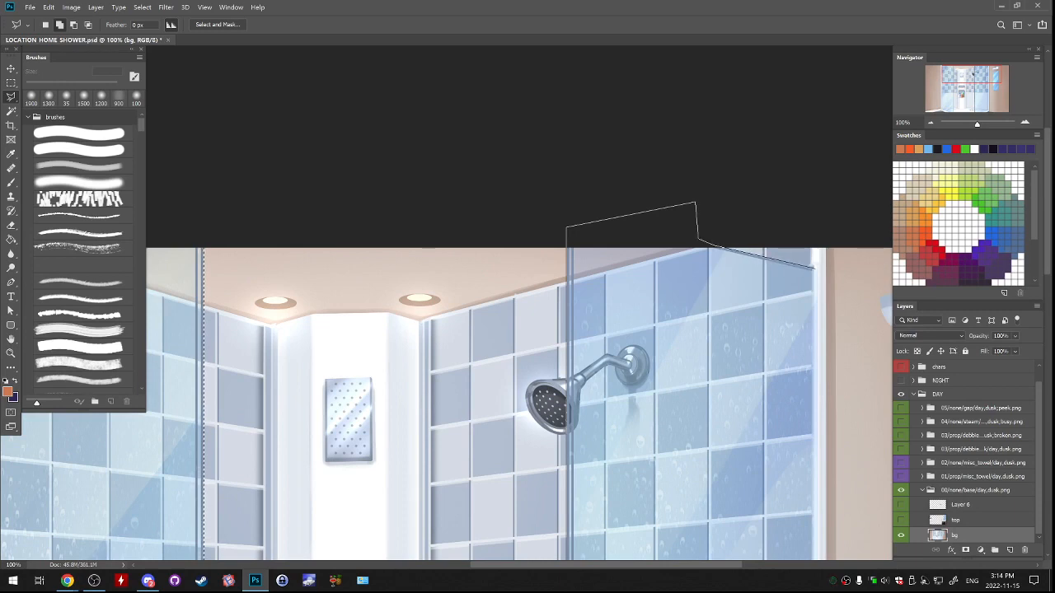
{"action": "scroll", "coordinate": [816, 280], "scroll_direction": "down", "scroll_amount": 5}
{"action": "left_click_drag", "start_coordinate": [783, 89], "coordinate": [725, 278]}
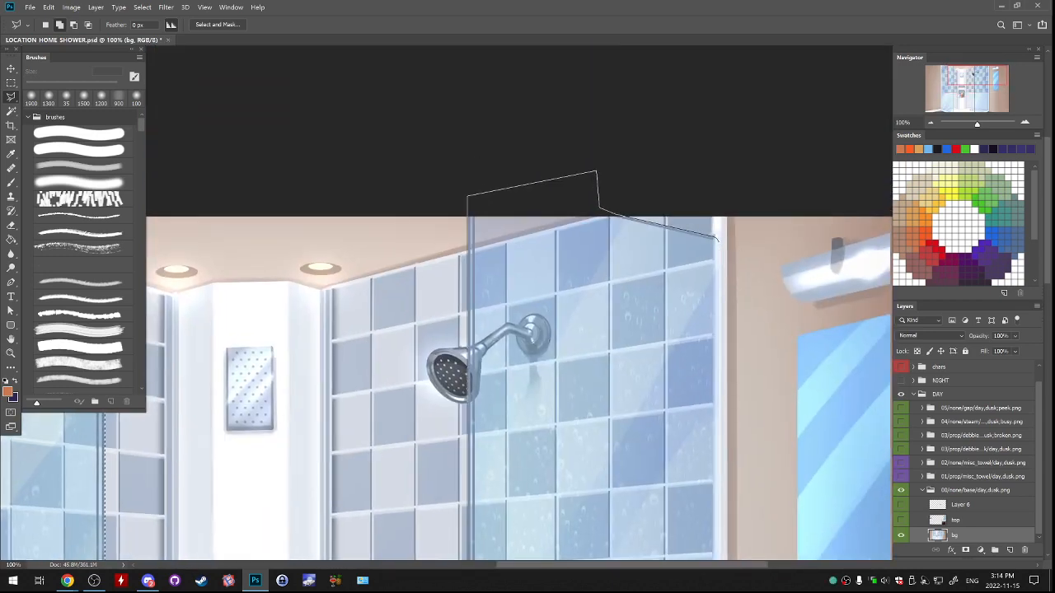
{"action": "scroll", "coordinate": [717, 240], "scroll_direction": "down", "scroll_amount": 10}
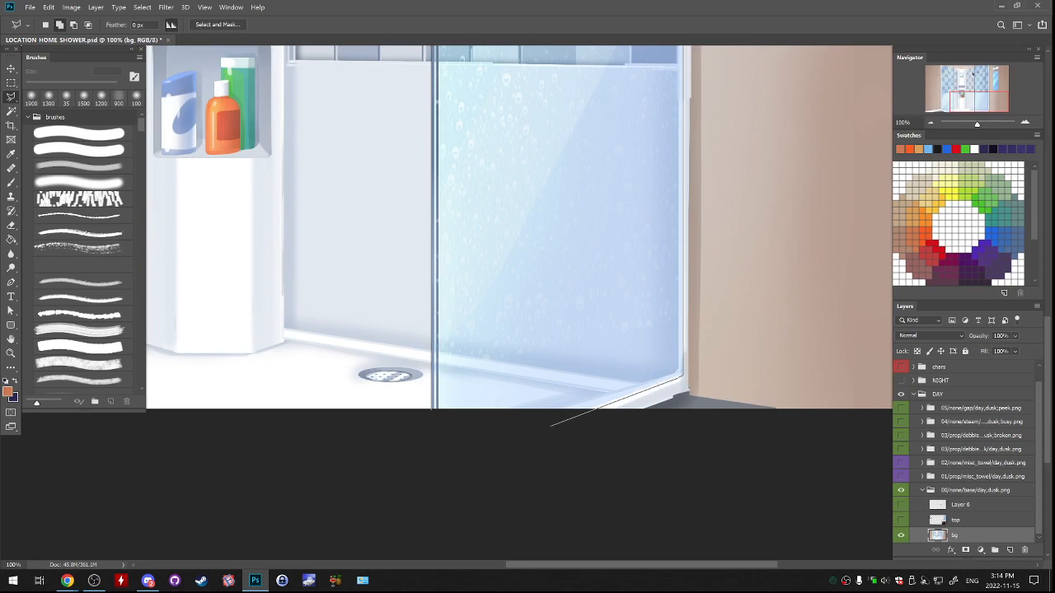
{"action": "left_click", "coordinate": [544, 428]}
{"action": "left_click", "coordinate": [459, 428]}
{"action": "left_click", "coordinate": [435, 412]}
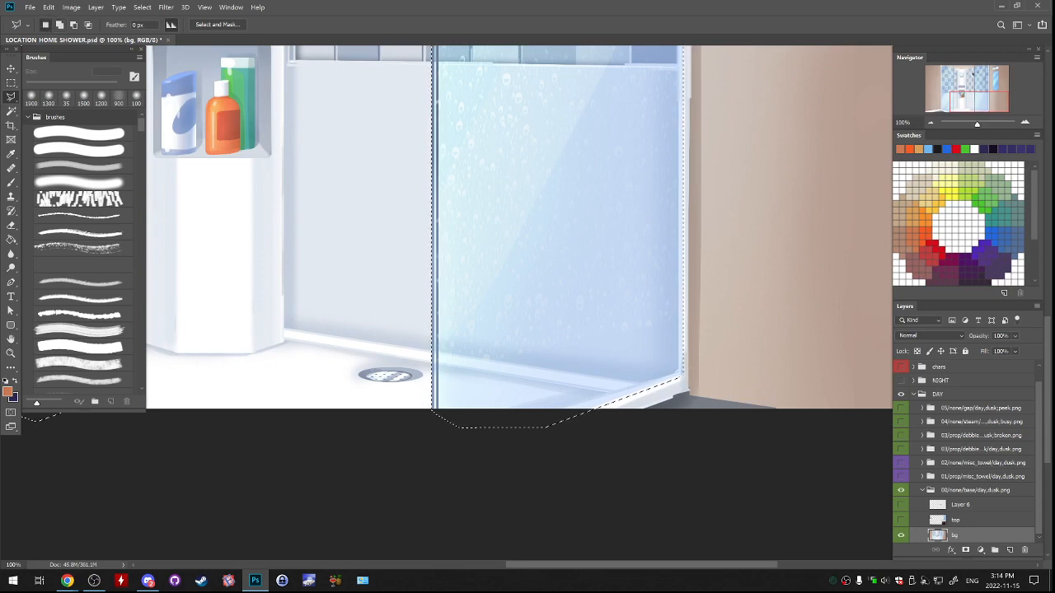
Copy the selected glass panes to a new layer, hide that copy, and make the bg layer active.
{"action": "key", "text": "ctrl+j"}
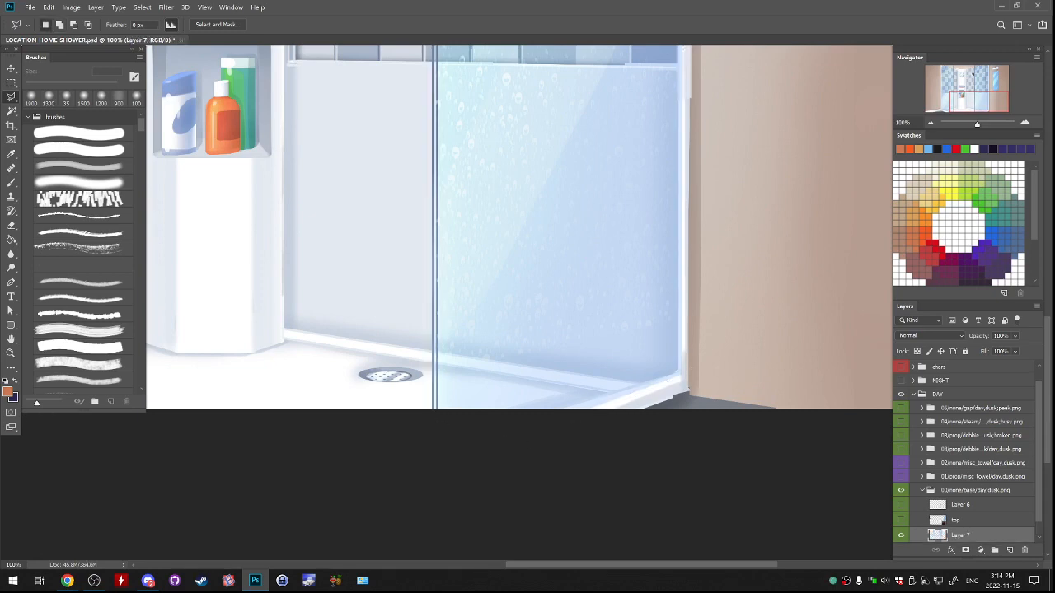
{"action": "left_click", "coordinate": [900, 536]}
{"action": "scroll", "coordinate": [901, 536], "scroll_direction": "down", "scroll_amount": 1}
{"action": "left_click", "coordinate": [955, 535]}
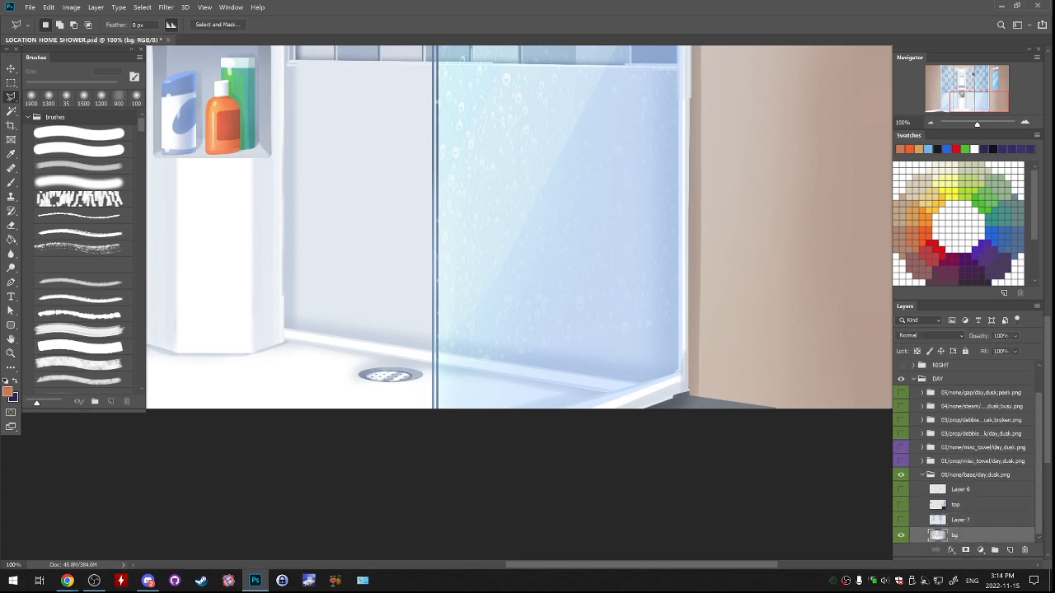
Add a new layer above bg and dab sampled white over the left pane's edge at the shower floor with the 200 px brush.
{"action": "left_click_drag", "start_coordinate": [354, 272], "coordinate": [818, 301]}
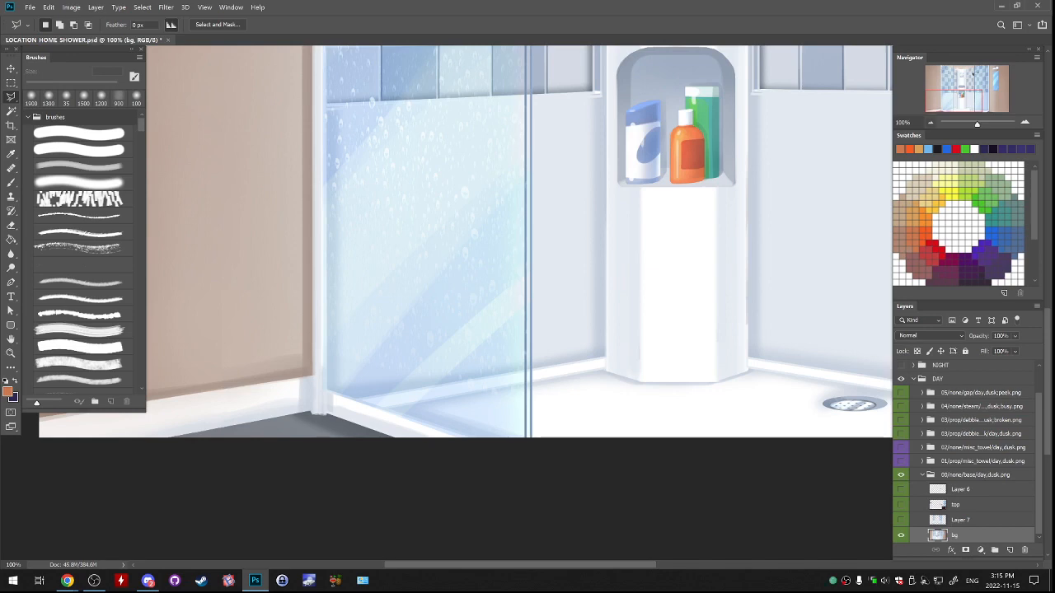
{"action": "key", "text": "ctrl+minus"}
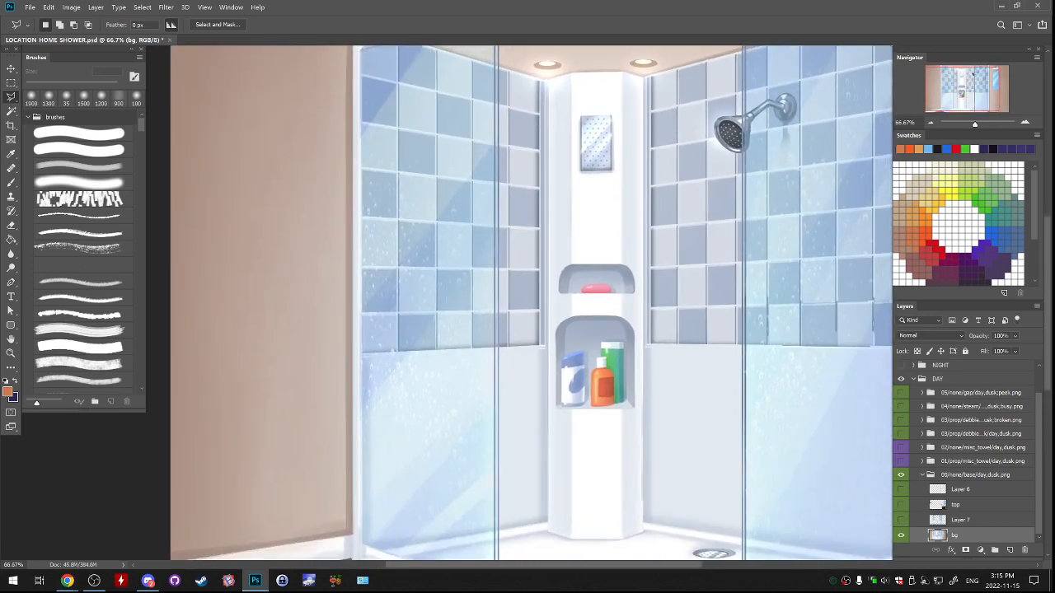
{"action": "left_click_drag", "start_coordinate": [527, 371], "coordinate": [553, 211]}
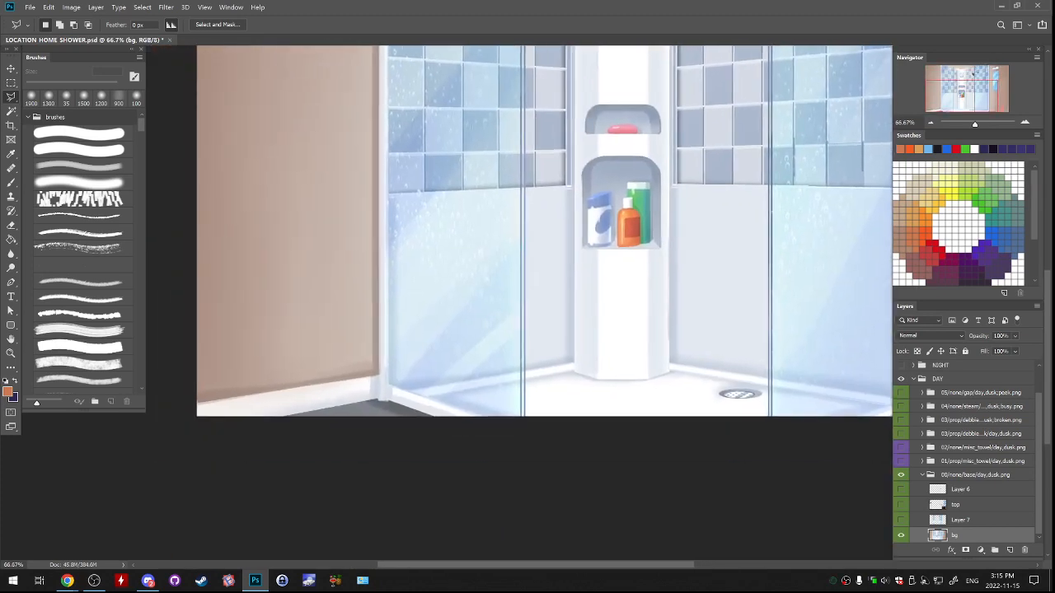
{"action": "left_click", "coordinate": [1010, 549]}
{"action": "key", "text": "b"}
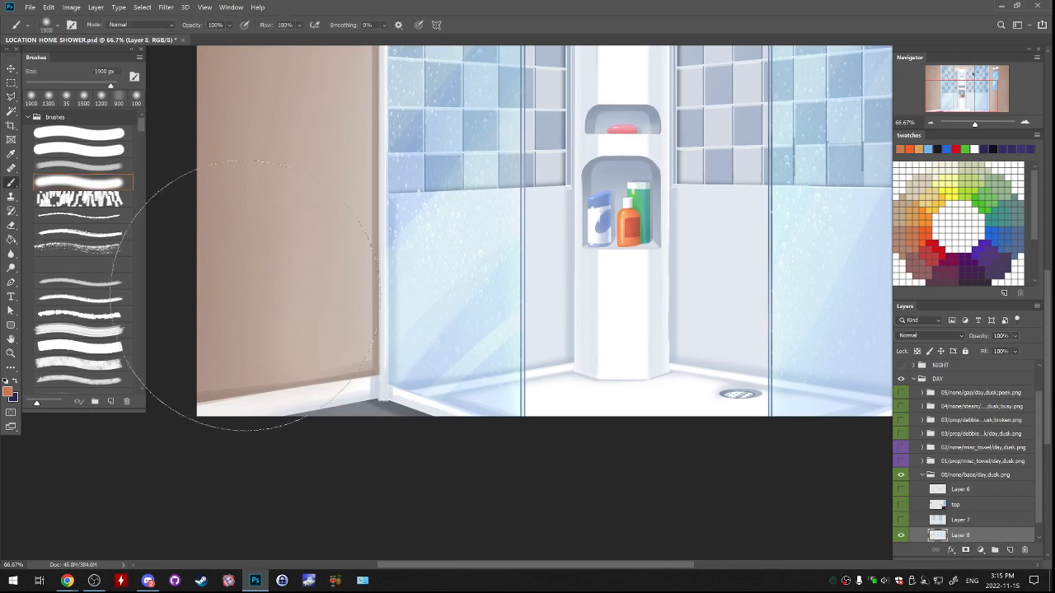
{"action": "left_click", "coordinate": [82, 166]}
{"action": "left_click", "coordinate": [544, 402], "text": "alt"}
{"action": "mouse_move", "coordinate": [523, 399]}
{"action": "left_mouse_down"}
{"action": "mouse_move", "coordinate": [523, 414]}
{"action": "mouse_move", "coordinate": [522, 396]}
{"action": "left_mouse_up"}
Select the ceiling wedge seen through the left glass pane with the polygonal lasso, following the upper edge of the tiles.
{"action": "left_click_drag", "start_coordinate": [527, 86], "coordinate": [536, 552]}
{"action": "key", "text": "l"}
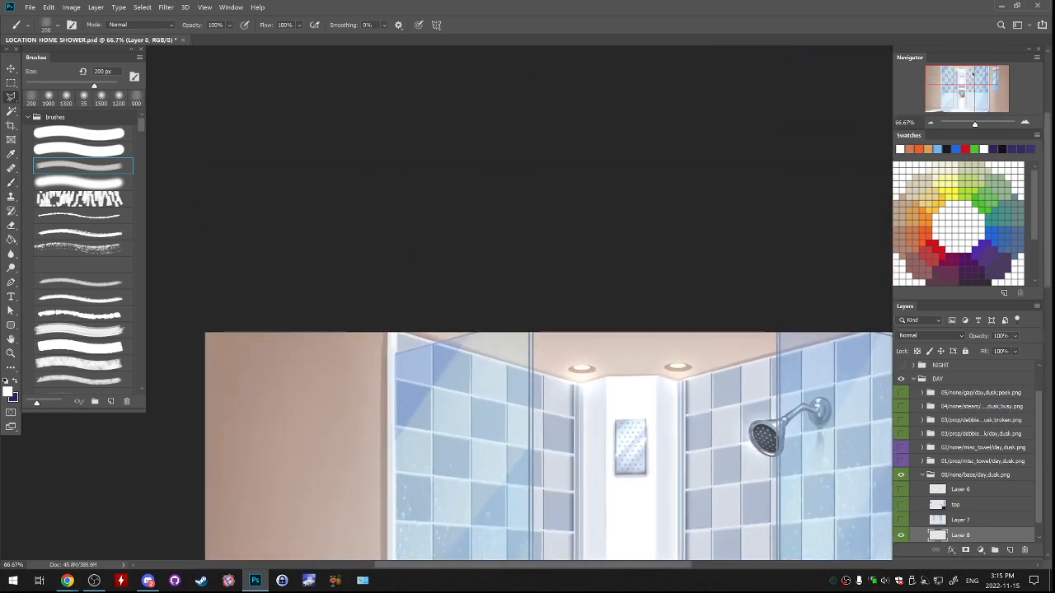
{"action": "key", "text": "ctrl+plus"}
{"action": "key", "text": "ctrl+plus"}
{"action": "left_click_drag", "start_coordinate": [536, 478], "coordinate": [520, 324]}
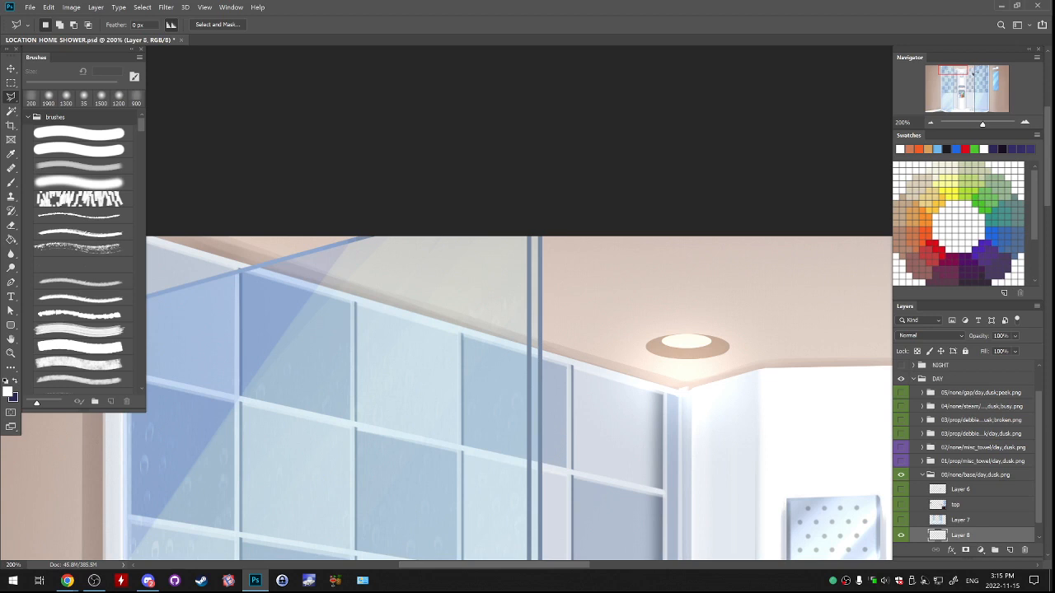
{"action": "left_click_drag", "start_coordinate": [461, 362], "coordinate": [587, 299]}
{"action": "left_click", "coordinate": [279, 171]}
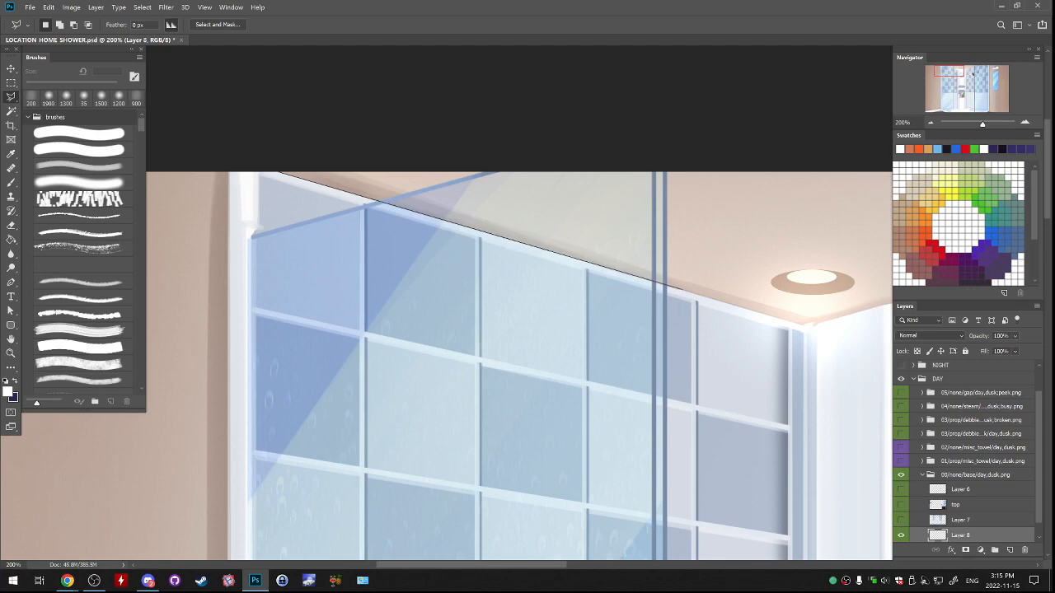
{"action": "left_click", "coordinate": [669, 287]}
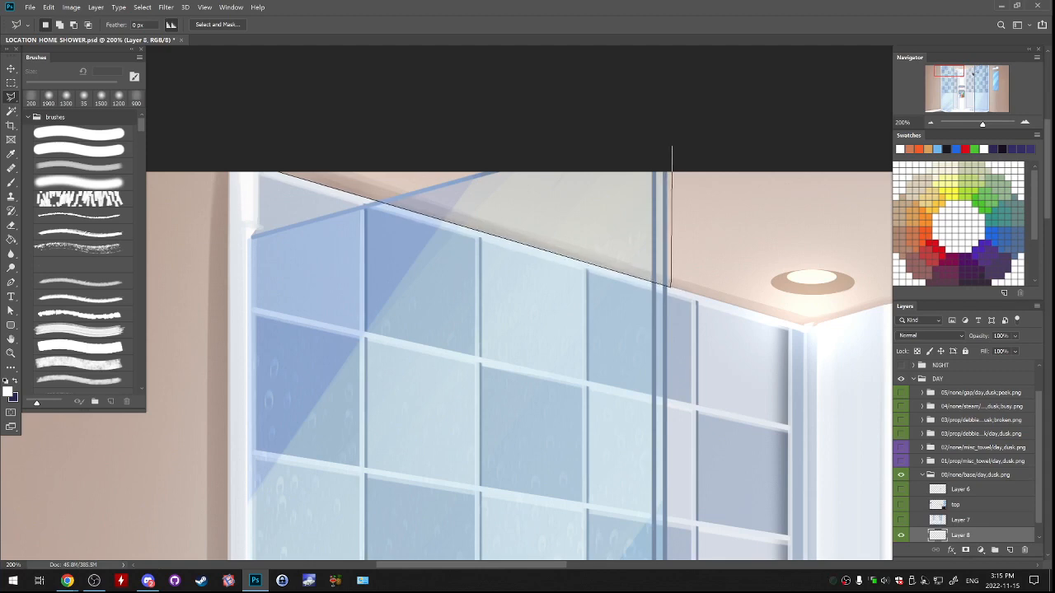
{"action": "left_click", "coordinate": [671, 147]}
{"action": "left_click", "coordinate": [628, 126]}
{"action": "left_click", "coordinate": [368, 196]}
{"action": "left_click", "coordinate": [280, 172]}
Subtract the thin sliver at the wedge's left end, outside the glass, from the ceiling selection.
{"action": "left_click", "coordinate": [303, 171]}
{"action": "left_click", "coordinate": [268, 167]}
{"action": "left_click", "coordinate": [265, 183]}
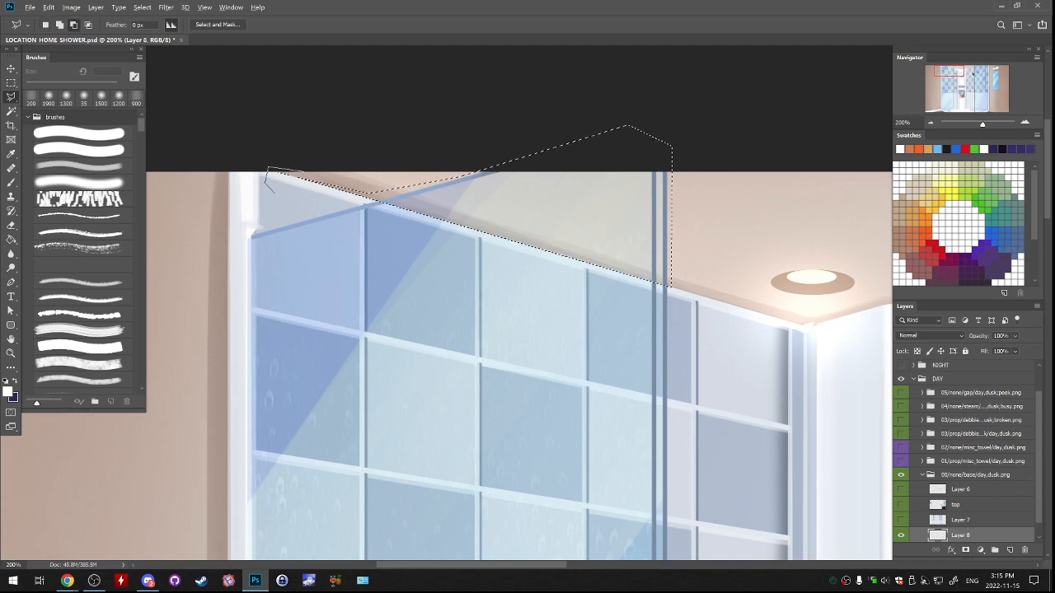
{"action": "left_click", "coordinate": [281, 196]}
{"action": "left_click", "coordinate": [337, 202]}
{"action": "left_click", "coordinate": [370, 199]}
{"action": "left_click", "coordinate": [356, 164]}
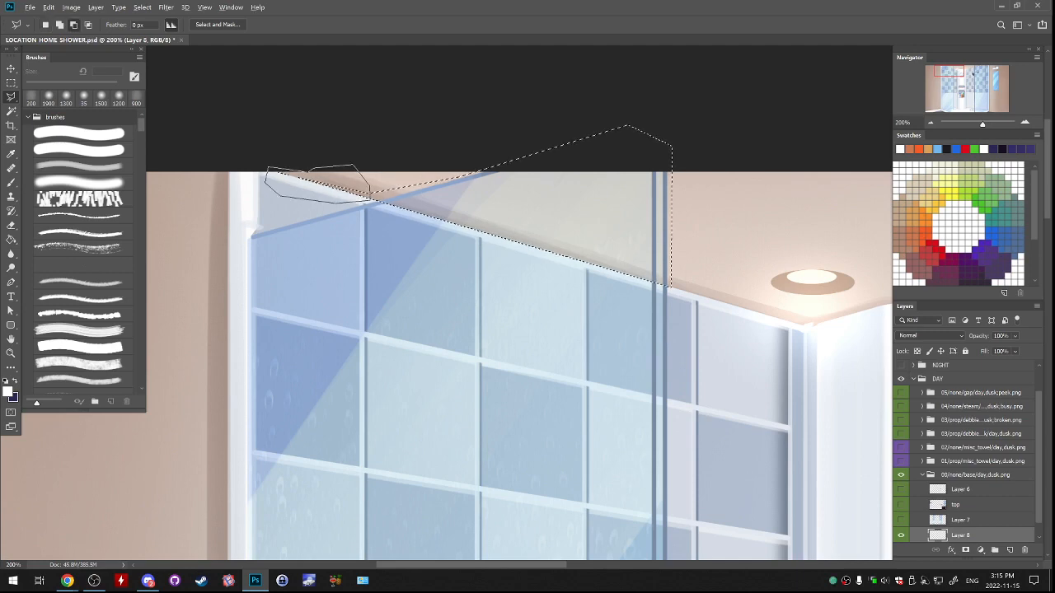
{"action": "left_click", "coordinate": [303, 172]}
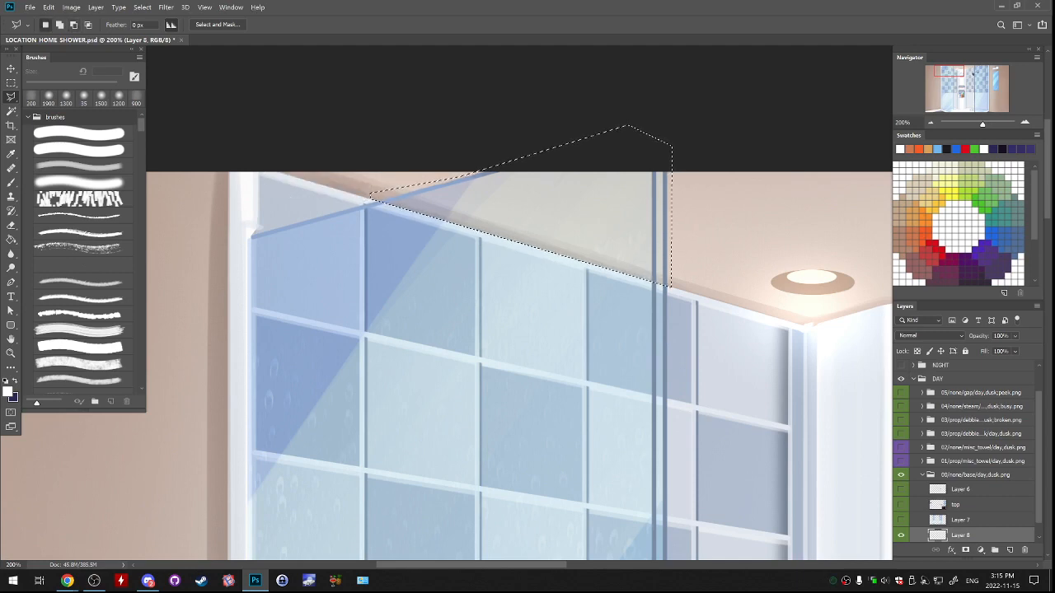
Paint sampled ceiling beige over the selected wedge behind the left glass pane with the soft brush enlarged to 300 px.
{"action": "key", "text": "b"}
{"action": "left_click", "coordinate": [561, 206], "text": "alt"}
{"action": "left_click", "coordinate": [561, 206], "text": "alt"}
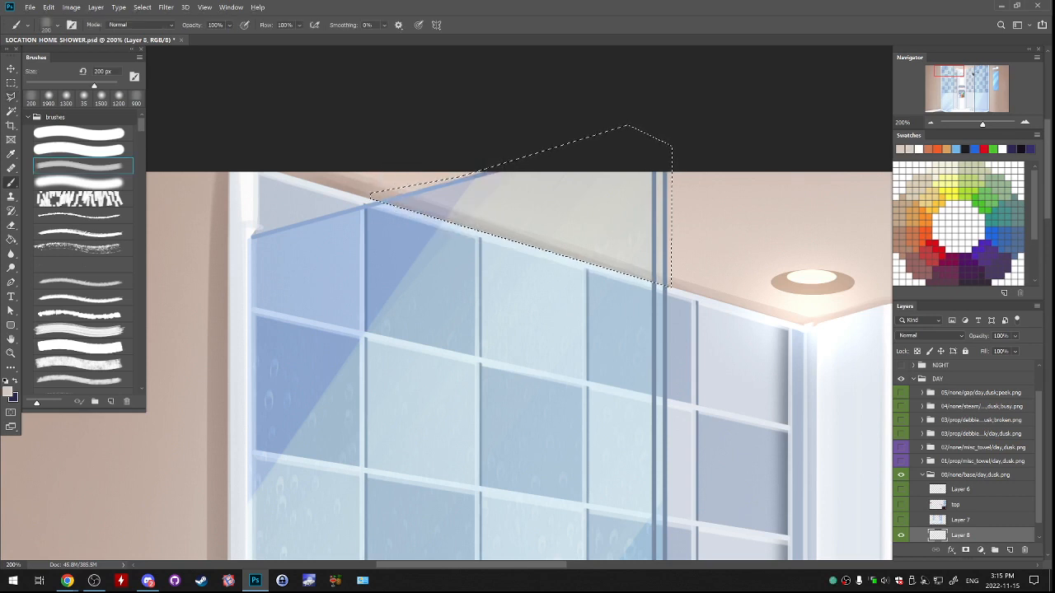
{"action": "left_click", "coordinate": [561, 206], "text": "alt"}
{"action": "left_click", "coordinate": [83, 99]}
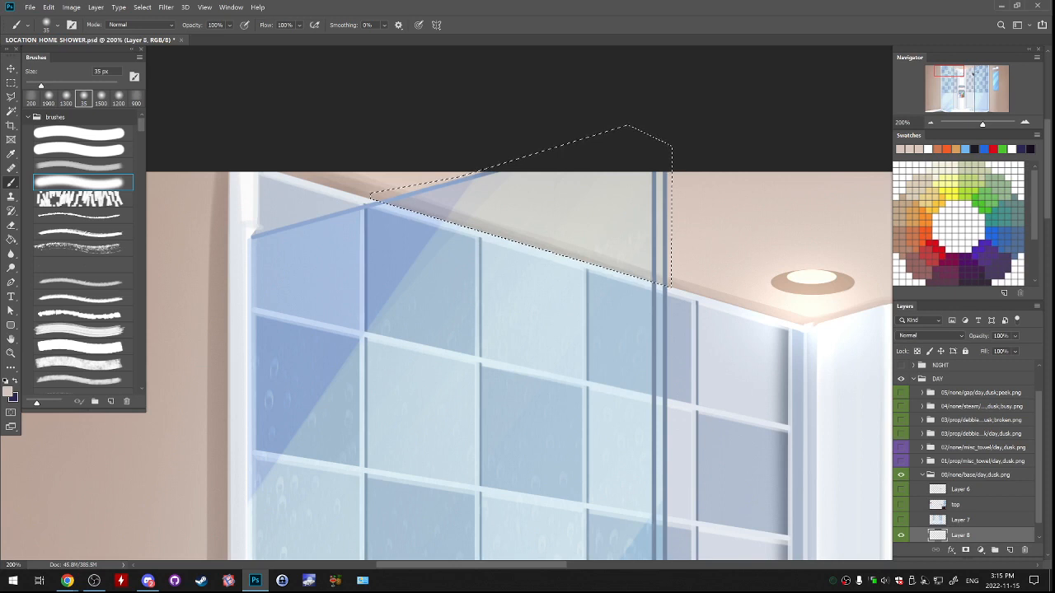
{"action": "key", "text": "bracketright"}
{"action": "key", "text": "bracketright"}
{"action": "key", "text": "bracketright"}
{"action": "key", "text": "bracketright"}
{"action": "key", "text": "bracketright"}
{"action": "key", "text": "bracketright"}
{"action": "key", "text": "bracketright"}
{"action": "key", "text": "bracketright"}
{"action": "key", "text": "bracketright"}
{"action": "key", "text": "bracketright"}
{"action": "key", "text": "bracketright"}
{"action": "key", "text": "bracketright"}
{"action": "key", "text": "bracketright"}
{"action": "key", "text": "bracketright"}
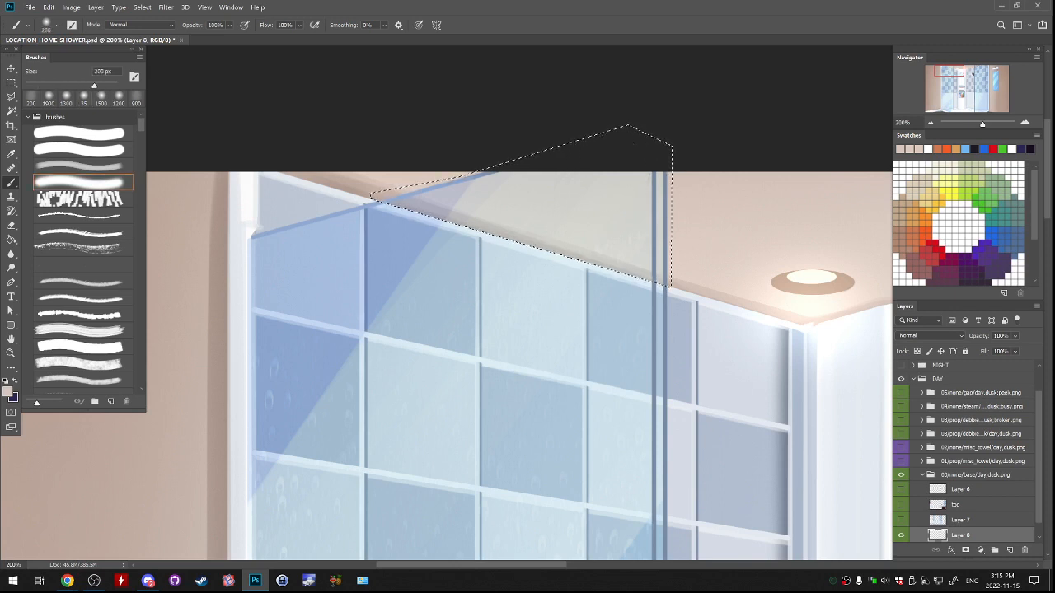
{"action": "mouse_move", "coordinate": [522, 171]}
{"action": "left_mouse_down"}
{"action": "mouse_move", "coordinate": [706, 148]}
{"action": "mouse_move", "coordinate": [397, 123]}
{"action": "mouse_move", "coordinate": [561, 132]}
{"action": "left_mouse_up"}
{"action": "left_click", "coordinate": [391, 175], "text": "alt"}
{"action": "left_click_drag", "start_coordinate": [449, 183], "coordinate": [681, 198]}
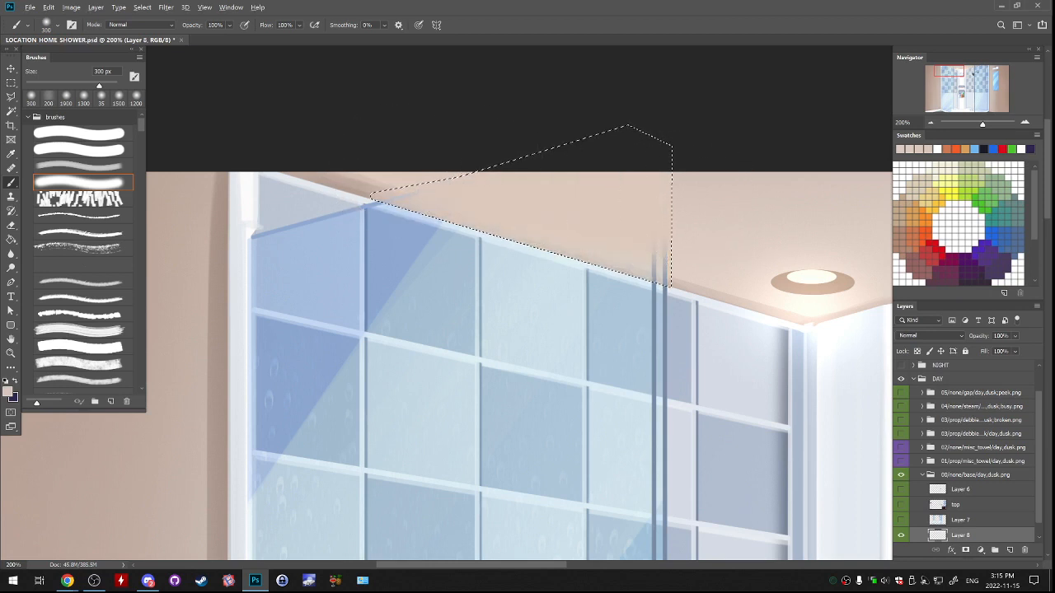
Blend the wedge's edge nearest the ceiling lamp into the surrounding ceiling with sampled tones, checking the seam with the selection cleared.
{"action": "left_click", "coordinate": [701, 233], "text": "alt"}
{"action": "left_click_drag", "start_coordinate": [683, 252], "coordinate": [574, 231]}
{"action": "key", "text": "ctrl+d"}
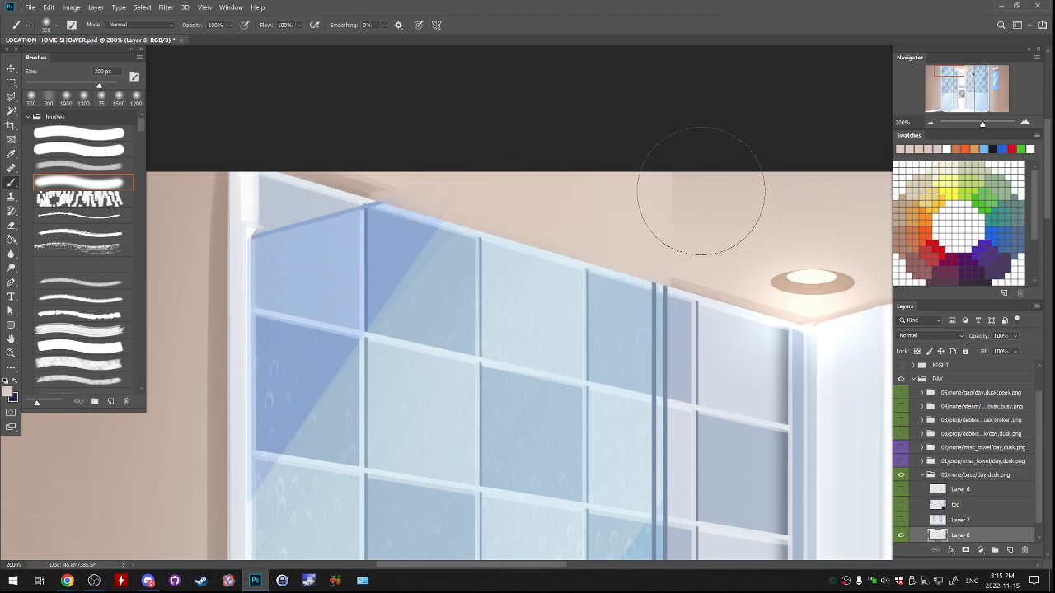
{"action": "key", "text": "ctrl+z"}
{"action": "left_click", "coordinate": [720, 203], "text": "alt"}
{"action": "left_click_drag", "start_coordinate": [692, 197], "coordinate": [643, 183]}
{"action": "key", "text": "ctrl+d"}
{"action": "key", "text": "ctrl+z"}
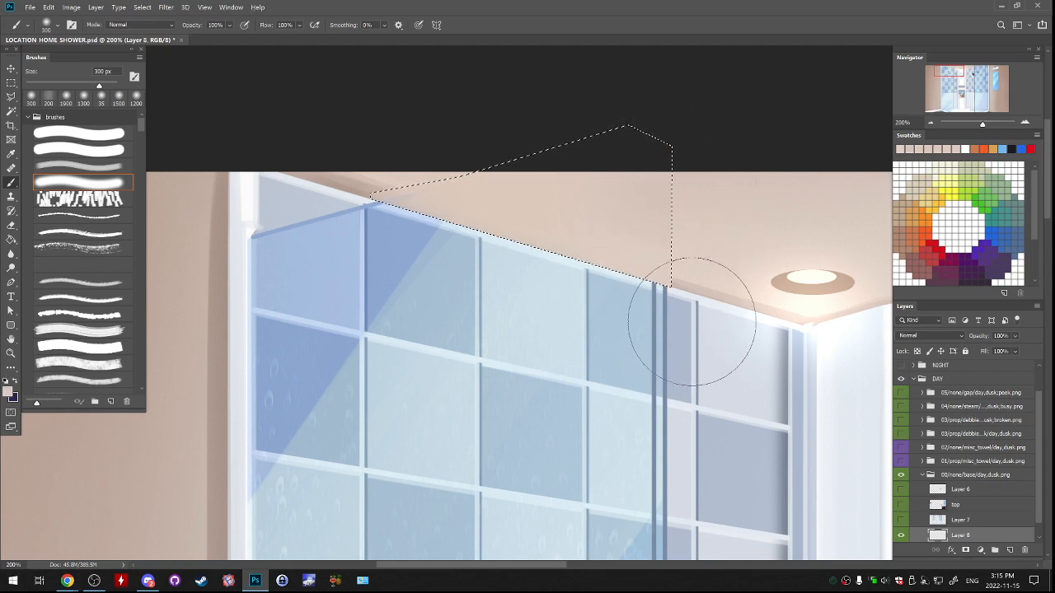
{"action": "key", "text": "ctrl+d"}
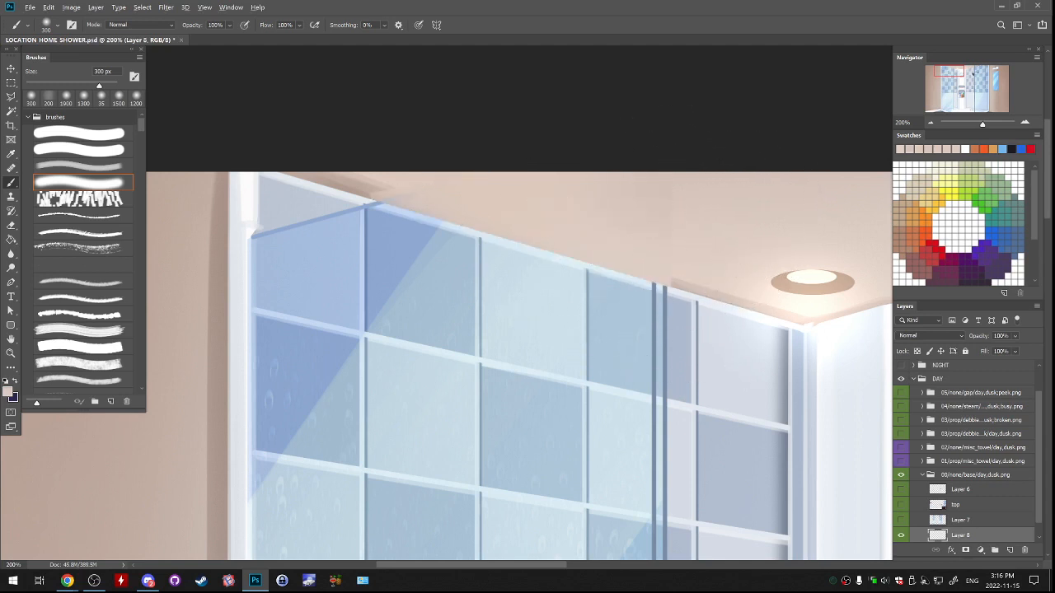
{"action": "key", "text": "ctrl+z"}
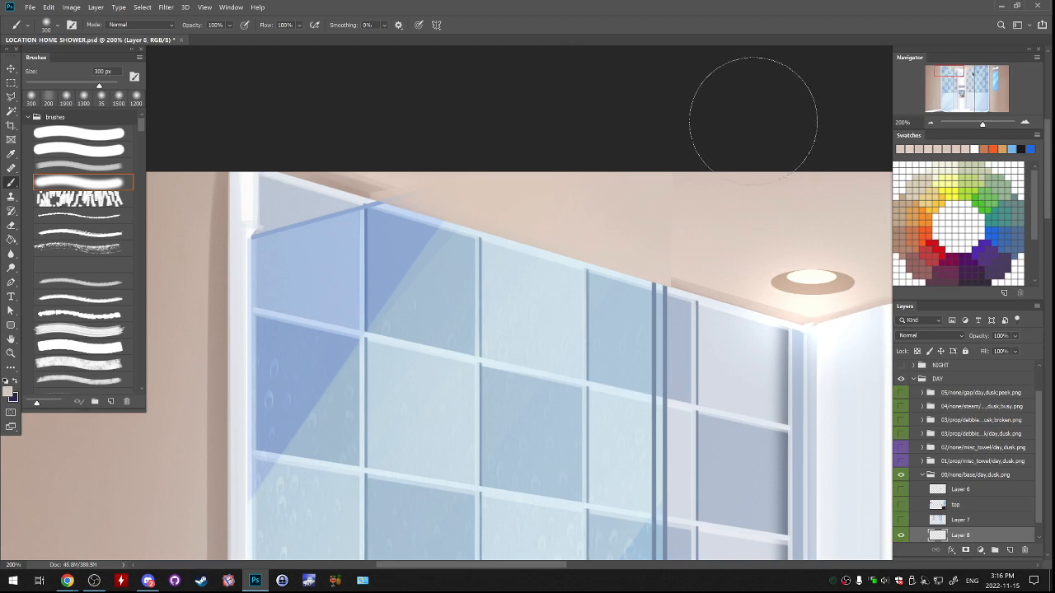
{"action": "key", "text": "ctrl+z"}
{"action": "left_click", "coordinate": [678, 272], "text": "alt"}
{"action": "key", "text": "ctrl+d"}
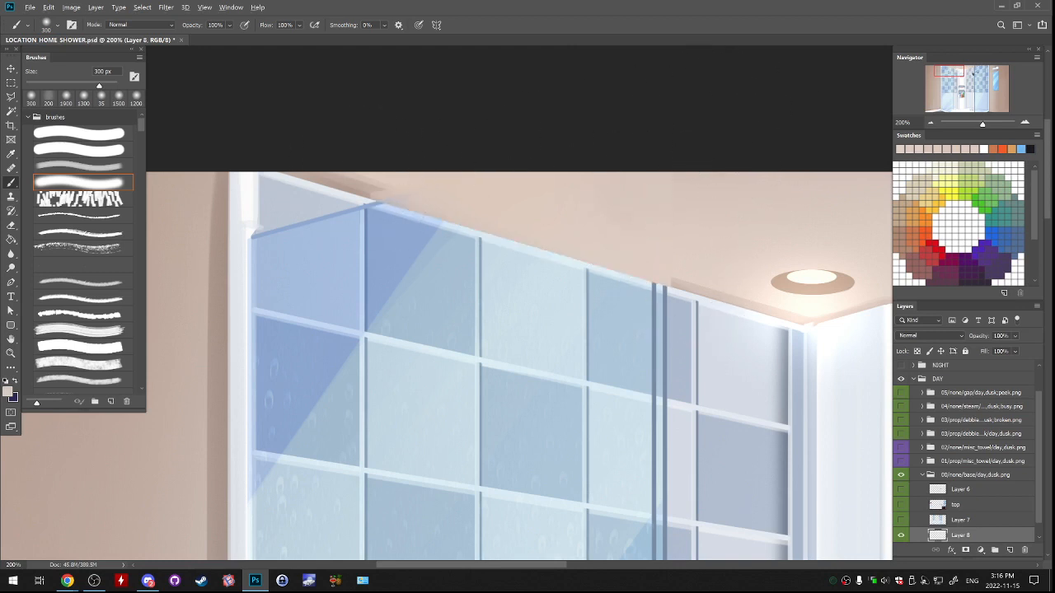
Restore the wedge selection, cover its narrow far-left tip with sampled ceiling tone, and deselect with the 200 px textured brush active.
{"action": "key", "text": "ctrl+shift+d"}
{"action": "left_click", "coordinate": [357, 195], "text": "alt"}
{"action": "left_click", "coordinate": [412, 186], "text": "alt"}
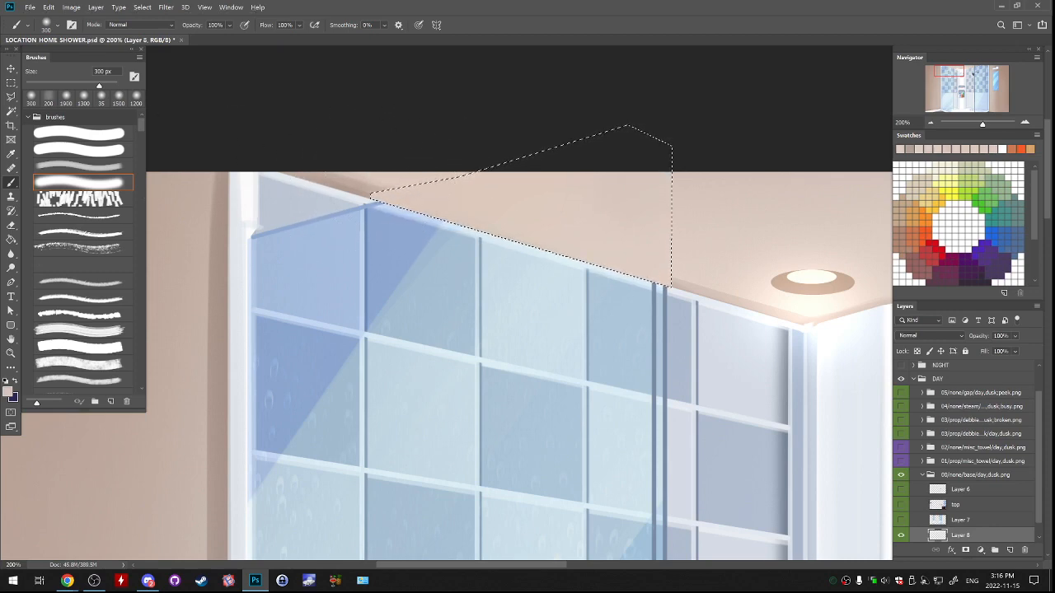
{"action": "left_click", "coordinate": [83, 166]}
{"action": "key", "text": "ctrl+d"}
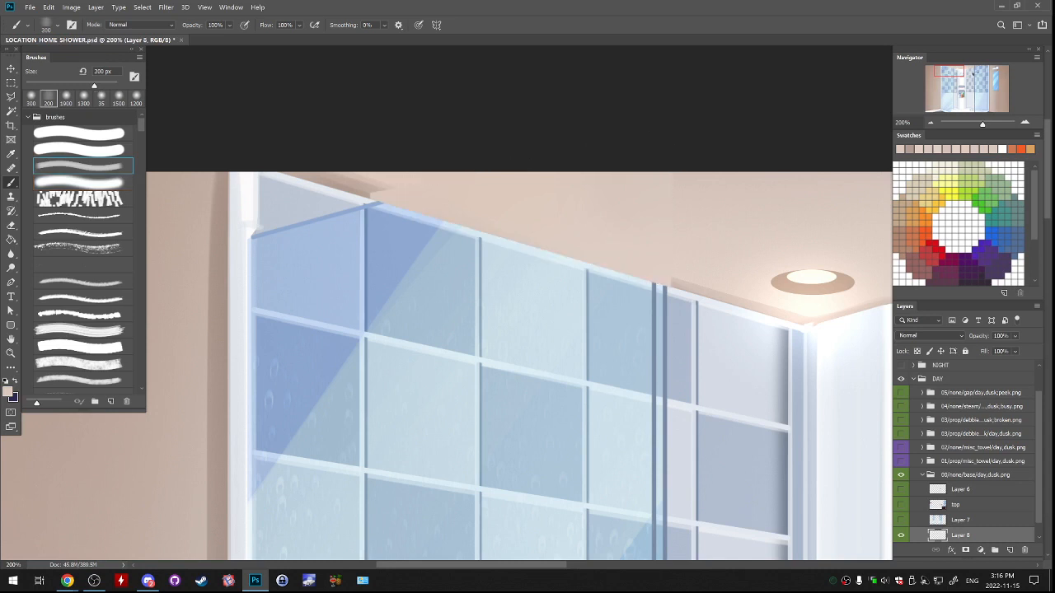
Lock Layer 8's transparent pixels and paint the darker ceiling shadow along the tiles' upper edge with the 200 px brush.
{"action": "key", "text": "slash"}
{"action": "left_click", "coordinate": [352, 186], "text": "alt"}
{"action": "mouse_move", "coordinate": [380, 216]}
{"action": "left_mouse_down"}
{"action": "mouse_move", "coordinate": [577, 272]}
{"action": "mouse_move", "coordinate": [381, 213]}
{"action": "left_mouse_up"}
{"action": "key", "text": "ctrl+z"}
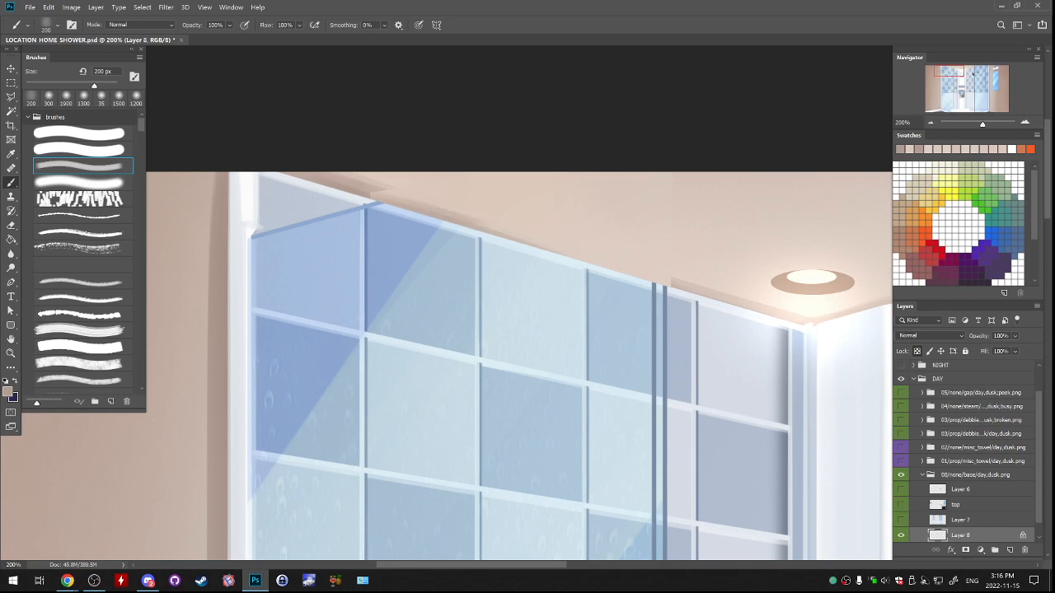
{"action": "left_click_drag", "start_coordinate": [493, 234], "coordinate": [659, 281]}
{"action": "left_click_drag", "start_coordinate": [384, 194], "coordinate": [509, 231]}
{"action": "key", "text": "ctrl+z"}
{"action": "left_click", "coordinate": [385, 192], "text": "alt"}
{"action": "left_click_drag", "start_coordinate": [390, 191], "coordinate": [419, 200]}
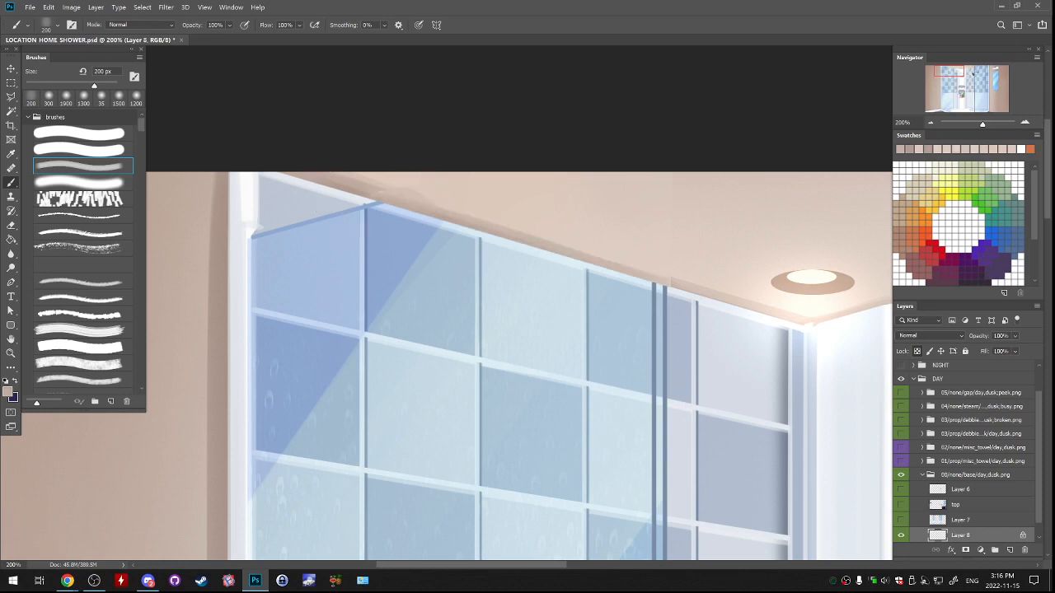
Refine the shadow strip above the tiles with sampled ceiling tones, blending its left end and reducing the brush to 70 px.
{"action": "key", "text": "ctrl+z"}
{"action": "left_click_drag", "start_coordinate": [560, 248], "coordinate": [627, 261]}
{"action": "key", "text": "ctrl+z"}
{"action": "left_click", "coordinate": [362, 198], "text": "alt"}
{"action": "left_click", "coordinate": [362, 197], "text": "alt"}
{"action": "left_click", "coordinate": [360, 193], "text": "alt"}
{"action": "left_click", "coordinate": [361, 193], "text": "alt"}
{"action": "left_click_drag", "start_coordinate": [361, 190], "coordinate": [407, 202]}
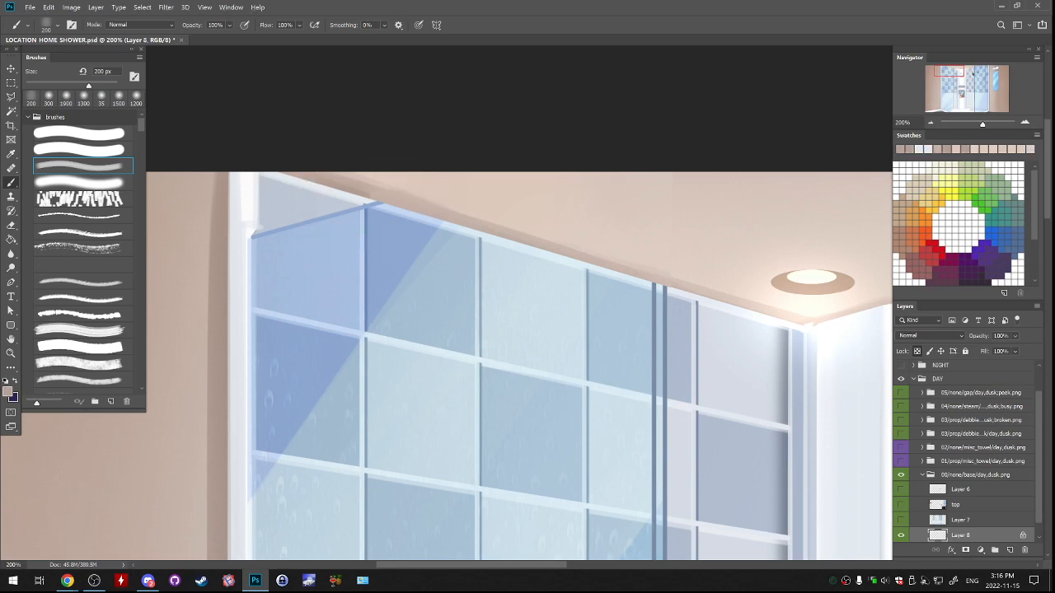
{"action": "left_click", "coordinate": [365, 184], "text": "alt"}
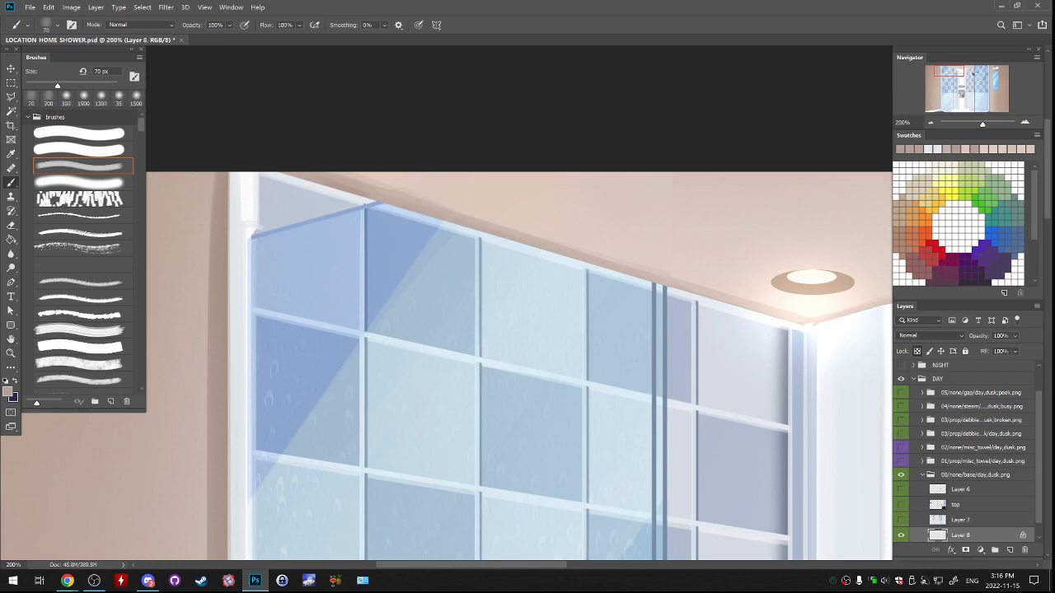
{"action": "left_click", "coordinate": [406, 186], "text": "alt"}
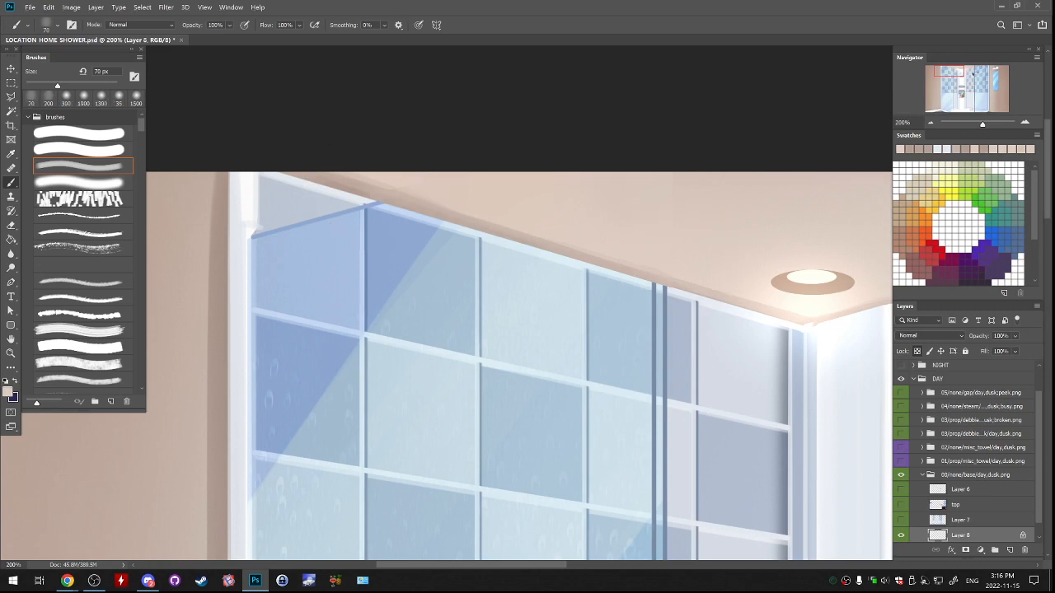
Examine the left glass pane from the ceiling down to the shower floor and back up to the tiles.
{"action": "left_click_drag", "start_coordinate": [461, 330], "coordinate": [508, 209]}
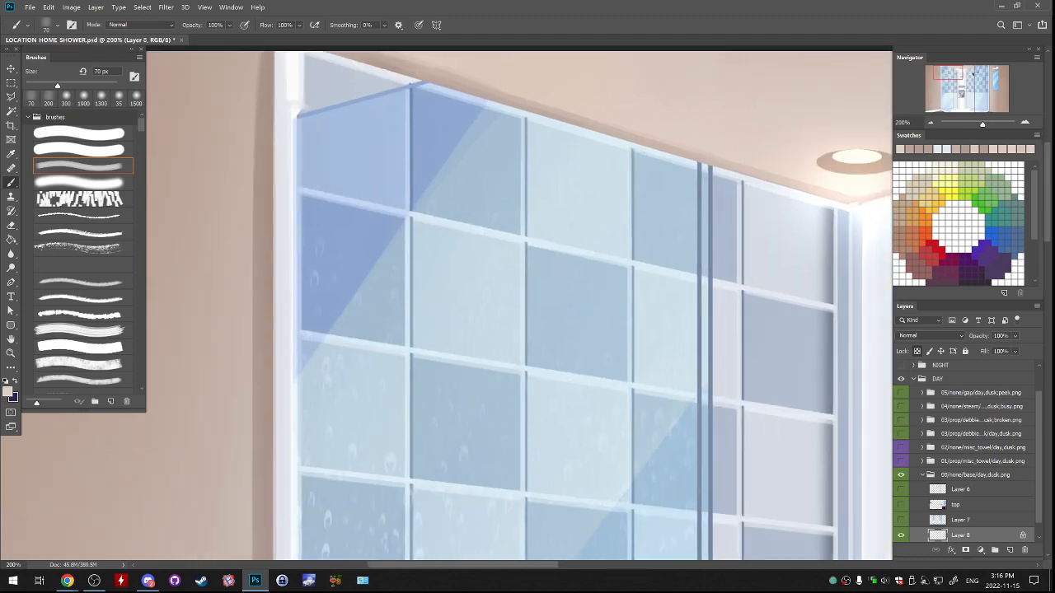
{"action": "scroll", "coordinate": [967, 453], "scroll_direction": "down", "scroll_amount": 1}
{"action": "left_click", "coordinate": [900, 520]}
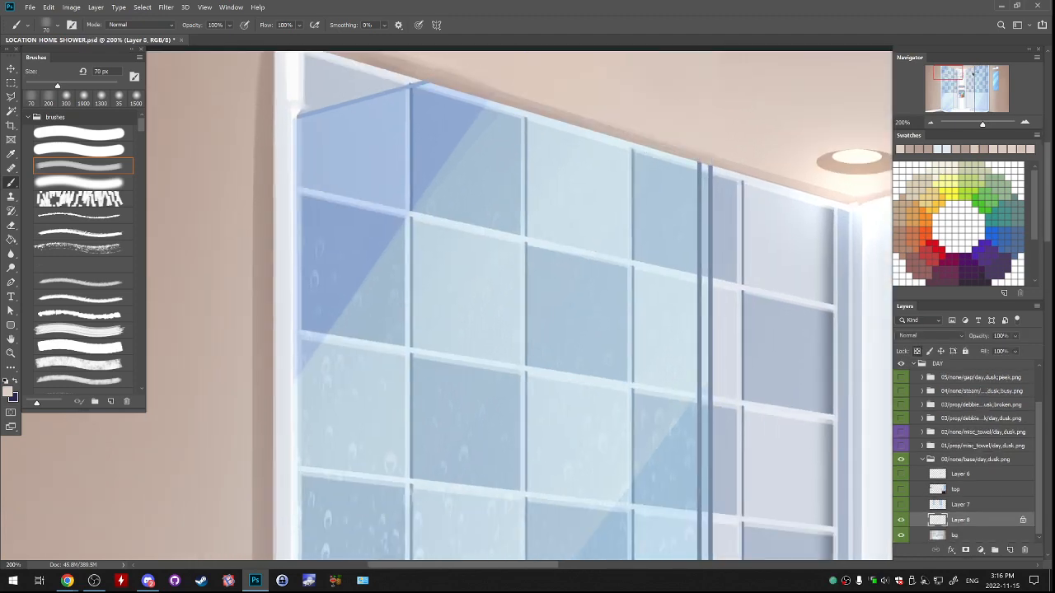
{"action": "left_click_drag", "start_coordinate": [494, 247], "coordinate": [510, 364]}
{"action": "left_click_drag", "start_coordinate": [494, 511], "coordinate": [500, 80]}
{"action": "left_click_drag", "start_coordinate": [494, 478], "coordinate": [491, 154]}
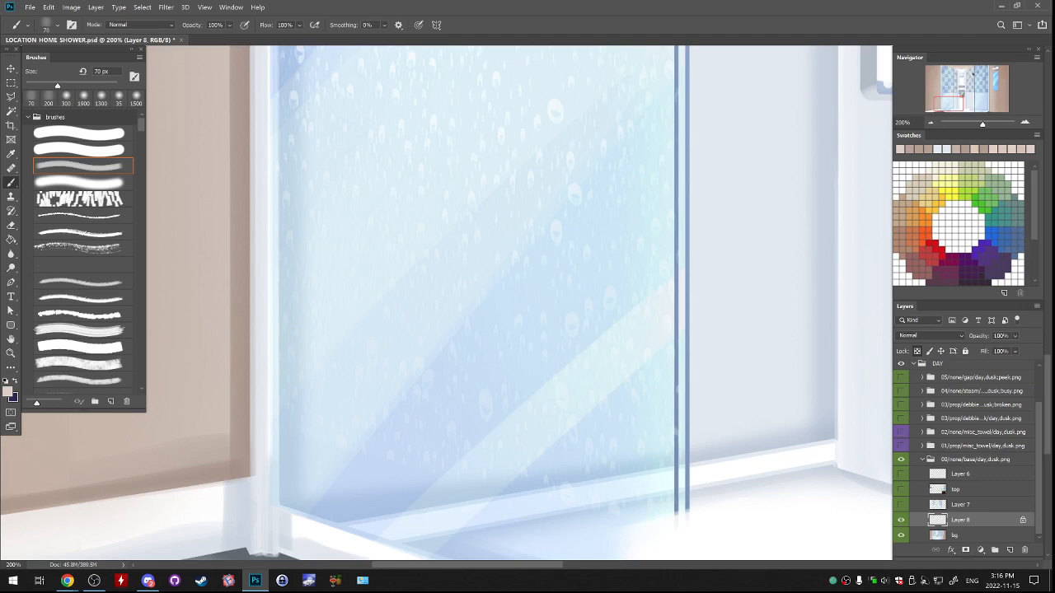
{"action": "key", "text": "ctrl+minus"}
{"action": "key", "text": "ctrl+minus"}
{"action": "left_click_drag", "start_coordinate": [494, 230], "coordinate": [516, 260]}
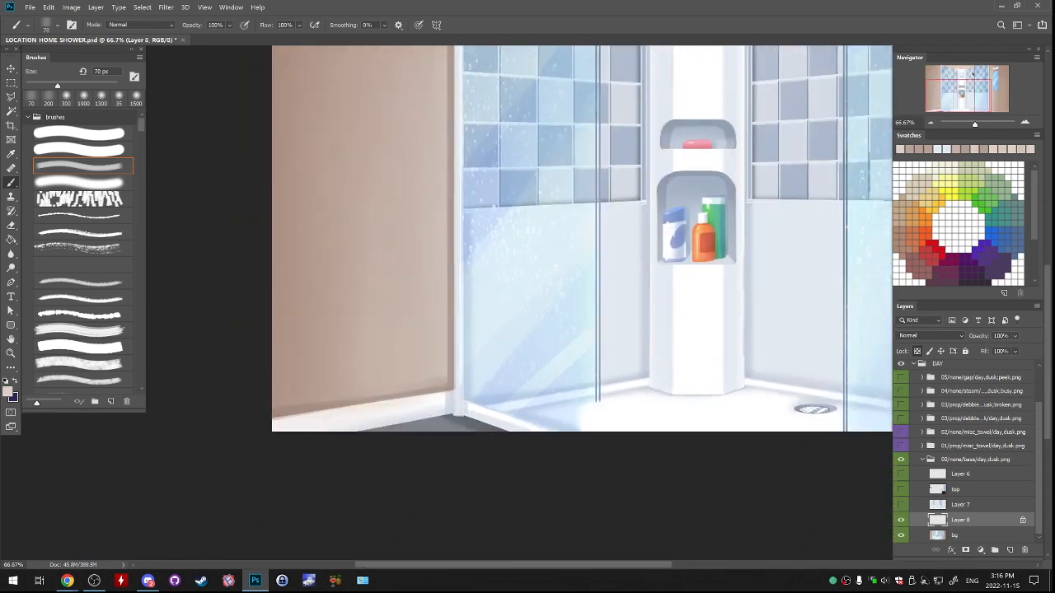
{"action": "key", "text": "ctrl+plus"}
{"action": "left_click_drag", "start_coordinate": [517, 330], "coordinate": [490, 231]}
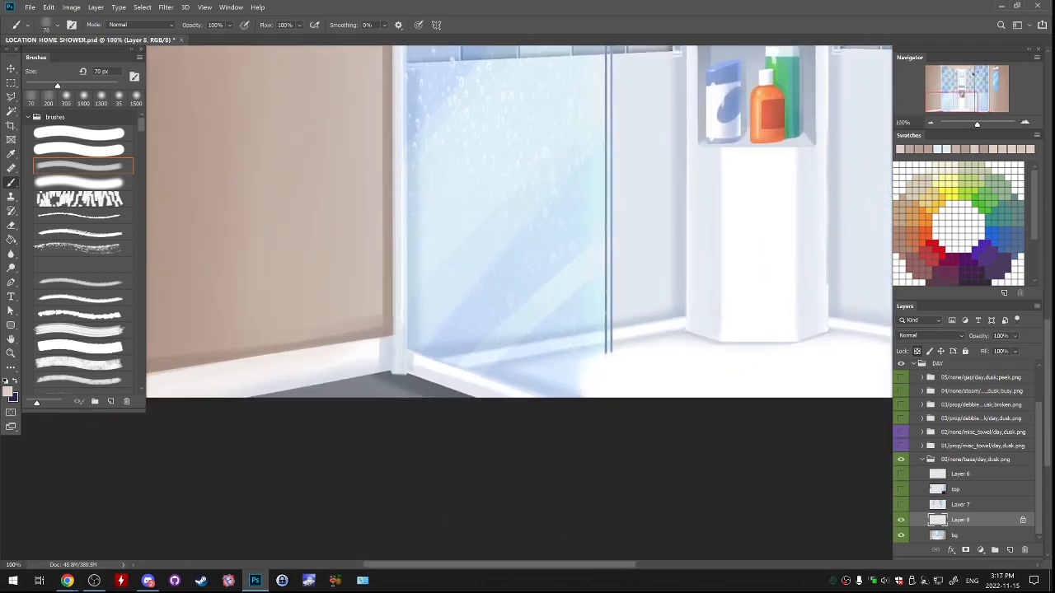
{"action": "key", "text": "l"}
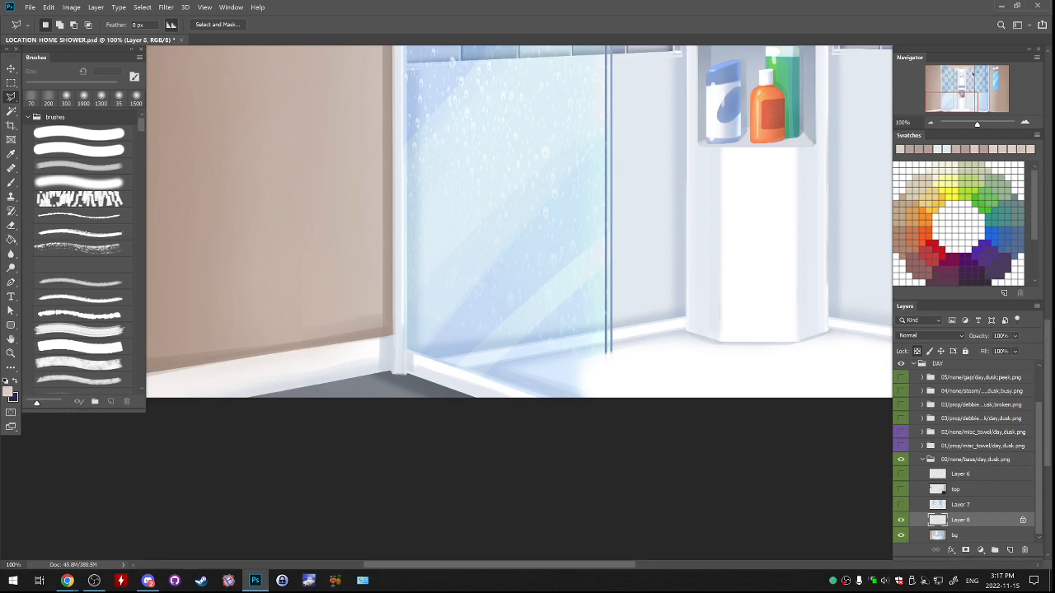
{"action": "left_click", "coordinate": [537, 398]}
{"action": "left_click_drag", "start_coordinate": [408, 156], "coordinate": [430, 518]}
{"action": "left_click_drag", "start_coordinate": [426, 198], "coordinate": [435, 446]}
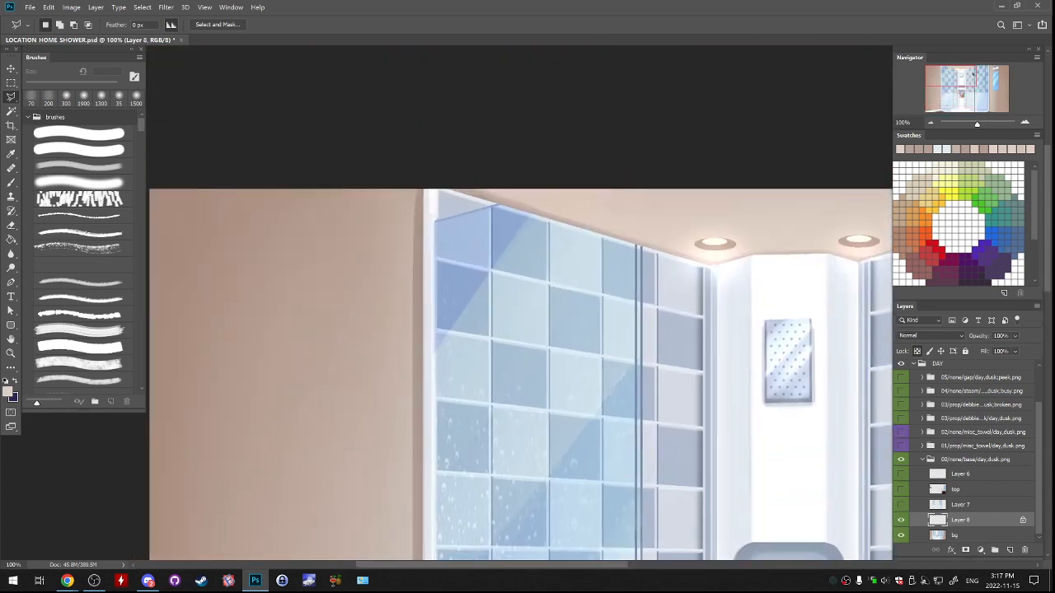
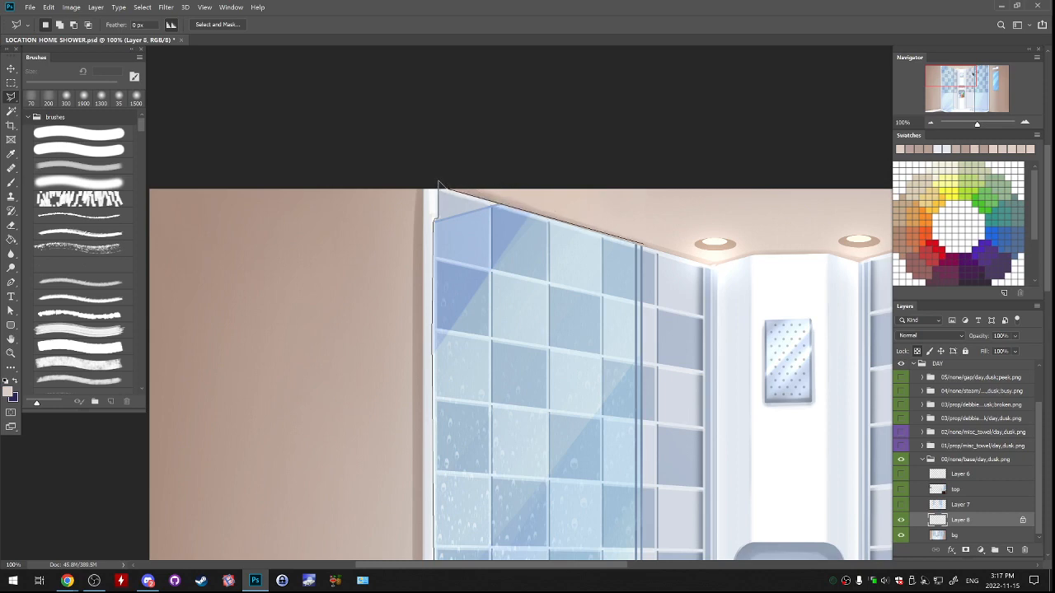
Finish the polygonal selection around the entire left glass pane, from the ceiling edge down to the shower floor.
{"action": "left_click", "coordinate": [642, 245]}
{"action": "mouse_move", "coordinate": [671, 396]}
{"action": "left_mouse_down"}
{"action": "mouse_move", "coordinate": [635, 405]}
{"action": "mouse_move", "coordinate": [640, 416]}
{"action": "left_mouse_up"}
{"action": "left_click", "coordinate": [611, 264]}
{"action": "left_click_drag", "start_coordinate": [633, 452], "coordinate": [645, 159]}
{"action": "left_click_drag", "start_coordinate": [633, 408], "coordinate": [627, 171]}
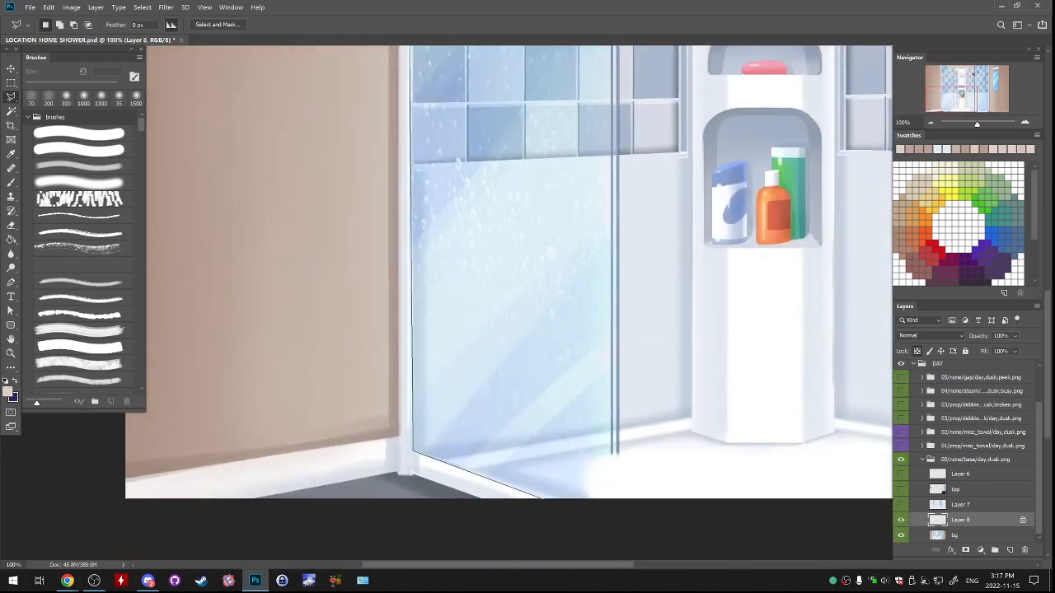
{"action": "left_click", "coordinate": [608, 458]}
{"action": "left_click", "coordinate": [590, 500]}
{"action": "left_click", "coordinate": [542, 499]}
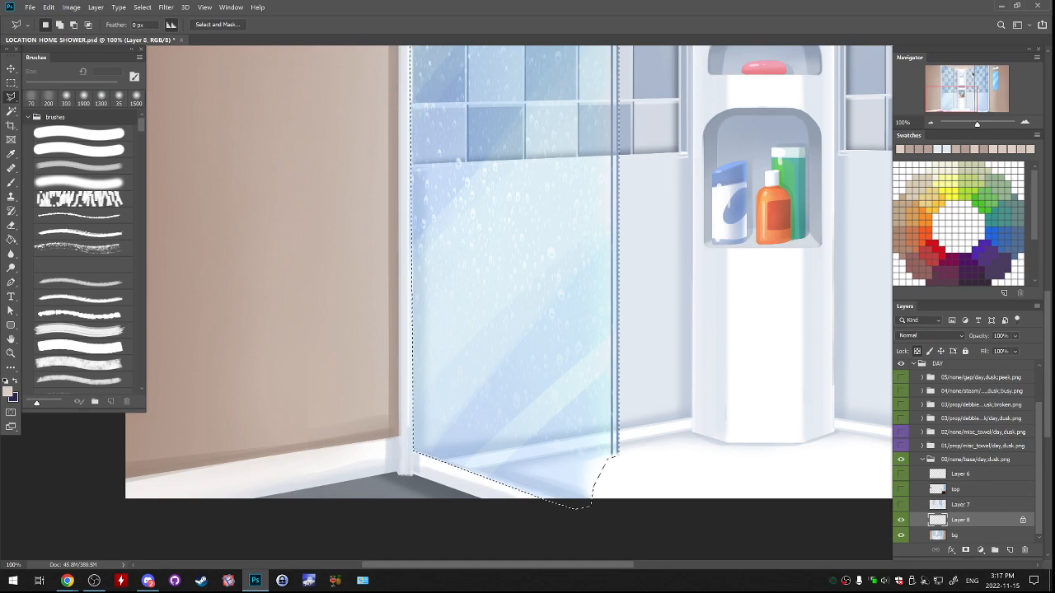
Cover the selected left pane with the sampled pale wall tone on a new layer using the 400 px soft brush, and deselect.
{"action": "key", "text": "ctrl+minus"}
{"action": "key", "text": "ctrl+minus"}
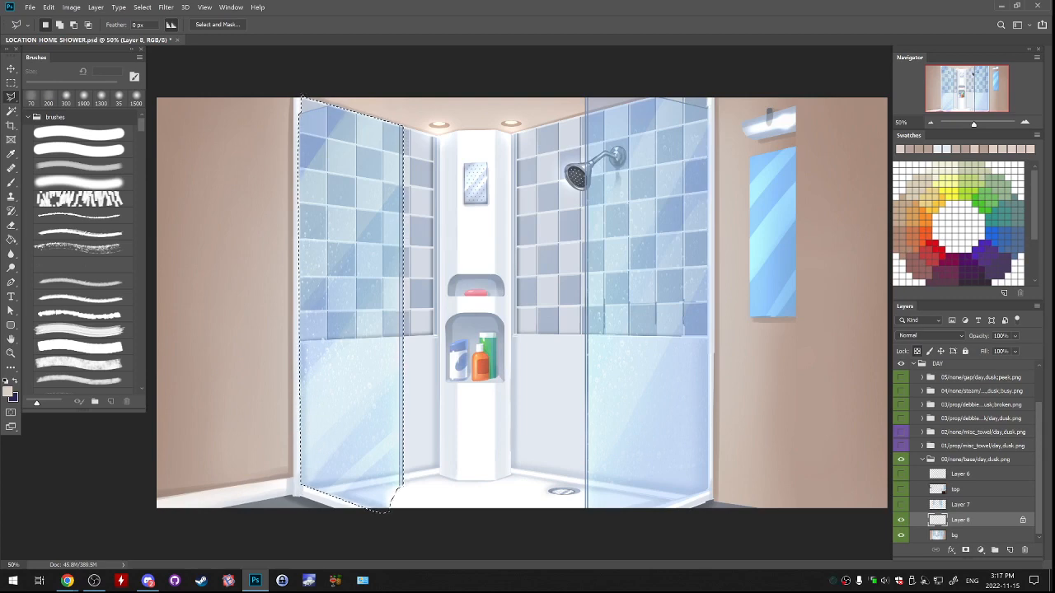
{"action": "key", "text": "b"}
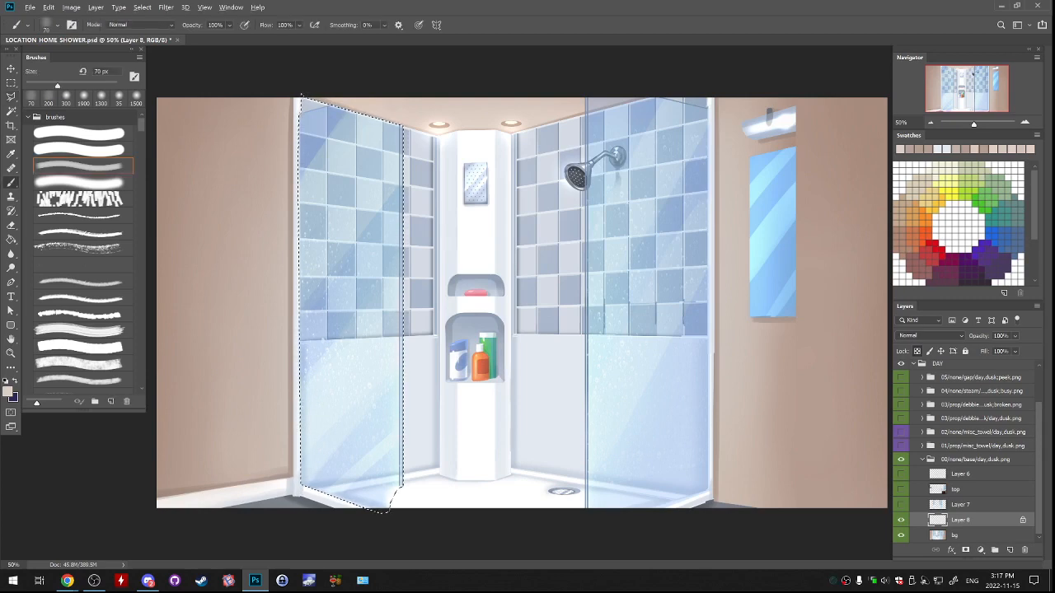
{"action": "key", "text": "bracketright"}
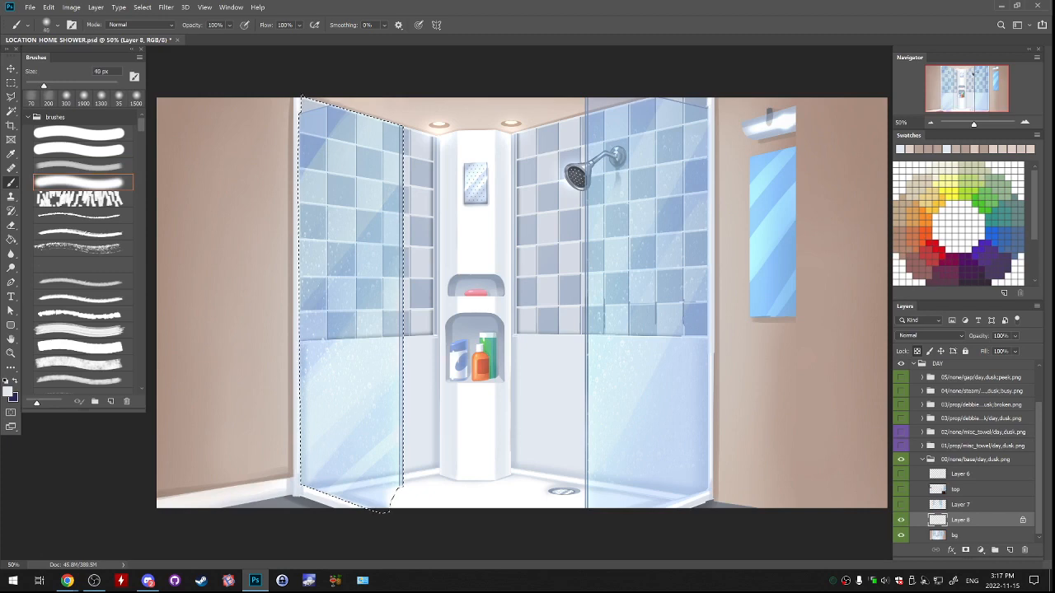
{"action": "key", "text": "bracketright"}
{"action": "key", "text": "bracketright"}
{"action": "key", "text": "bracketright"}
{"action": "key", "text": "bracketright"}
{"action": "key", "text": "bracketright"}
{"action": "key", "text": "bracketright"}
{"action": "key", "text": "bracketright"}
{"action": "key", "text": "bracketright"}
{"action": "key", "text": "bracketright"}
{"action": "key", "text": "bracketright"}
{"action": "key", "text": "bracketright"}
{"action": "key", "text": "bracketright"}
{"action": "key", "text": "bracketright"}
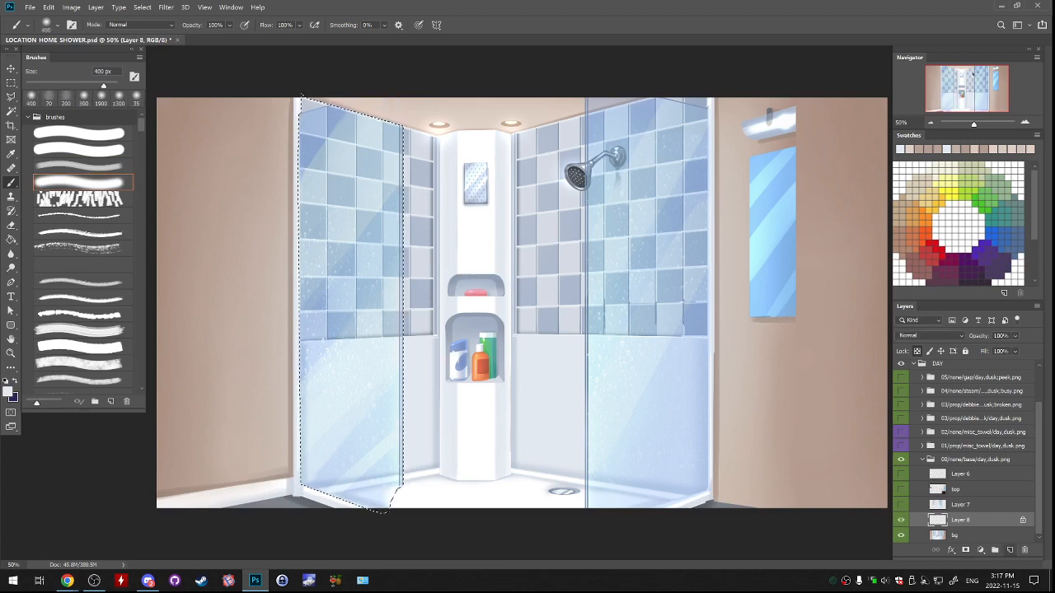
{"action": "left_click", "coordinate": [1009, 550]}
{"action": "left_click_drag", "start_coordinate": [404, 253], "coordinate": [389, 225]}
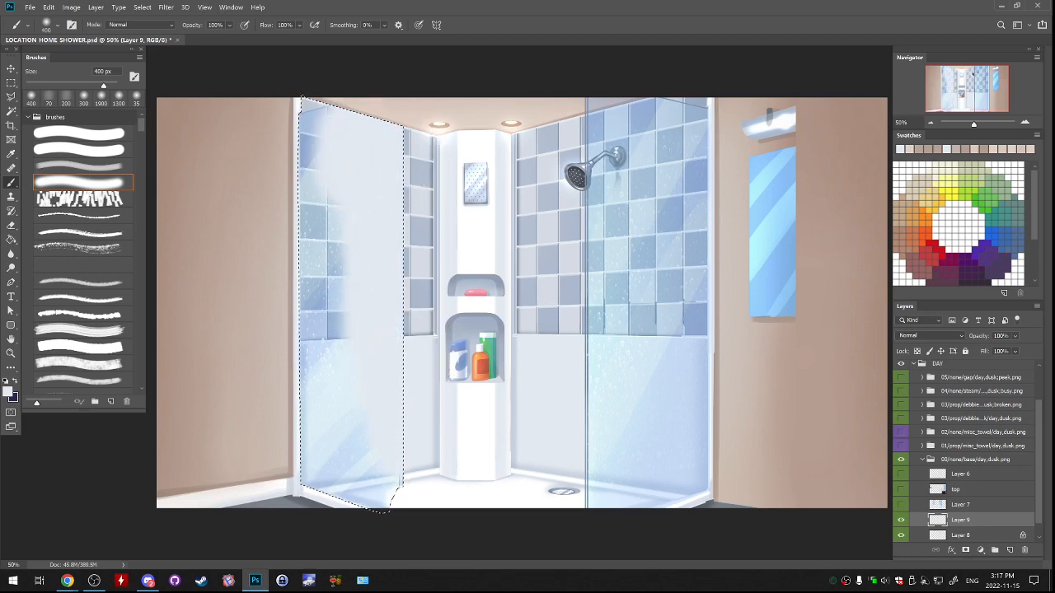
{"action": "mouse_move", "coordinate": [329, 362]}
{"action": "left_mouse_down"}
{"action": "mouse_move", "coordinate": [320, 436]}
{"action": "mouse_move", "coordinate": [307, 124]}
{"action": "left_mouse_up"}
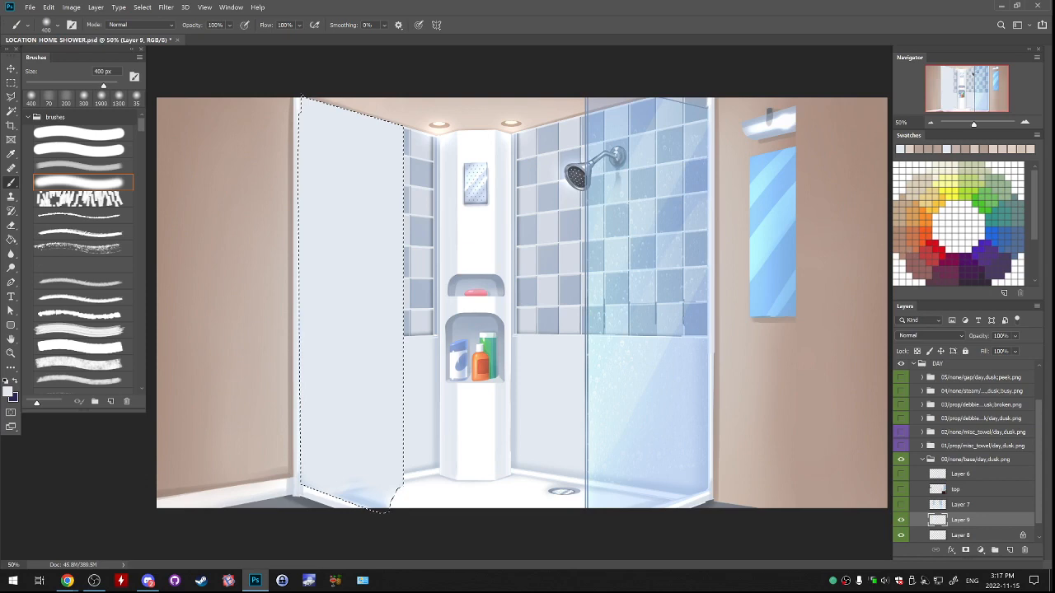
{"action": "key", "text": "ctrl+d"}
{"action": "key", "text": "ctrl+shift+d"}
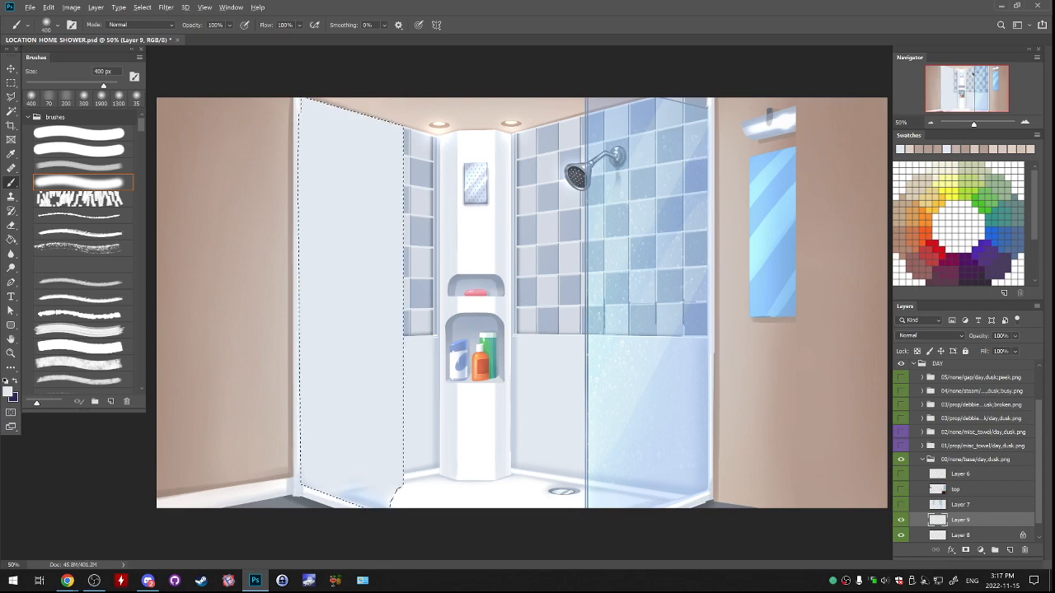
{"action": "key", "text": "ctrl+d"}
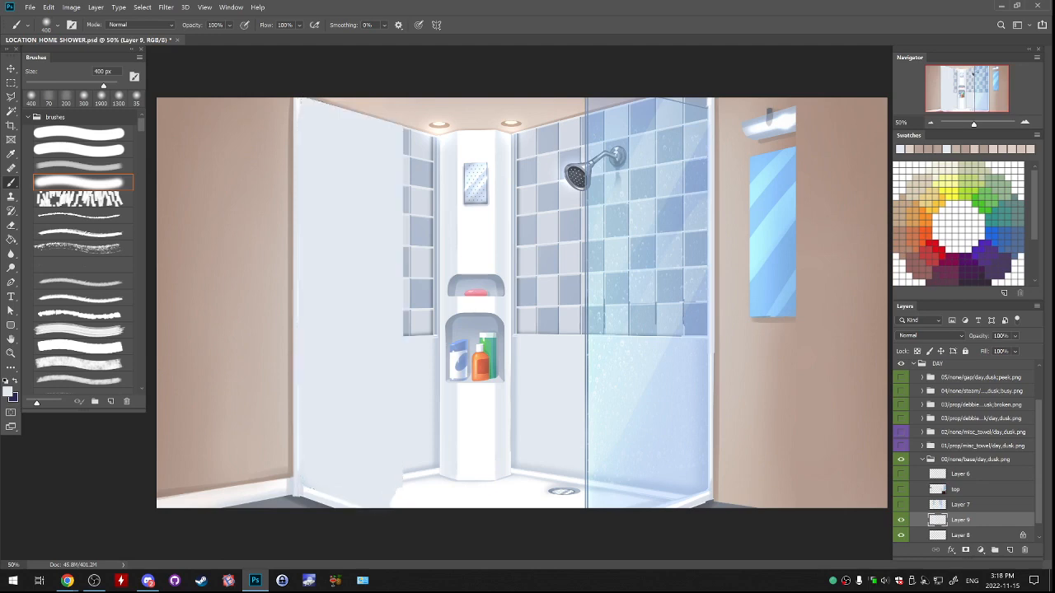
Lock the new layer's transparent pixels and paint the white ledge strip across the left wall's base with the 100 px textured brush.
{"action": "key", "text": "ctrl+plus"}
{"action": "left_click_drag", "start_coordinate": [396, 461], "coordinate": [588, 250]}
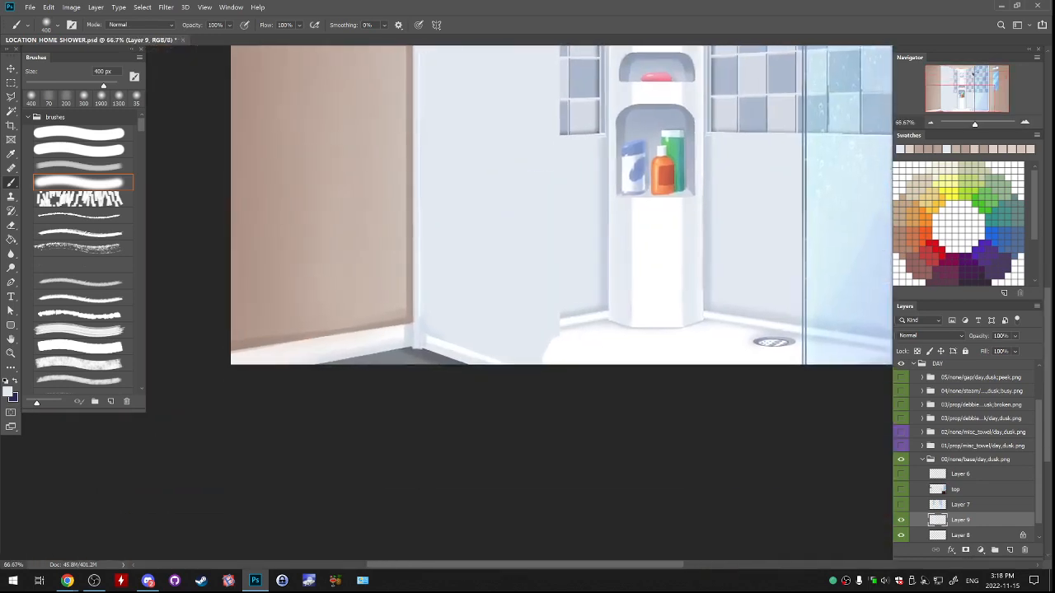
{"action": "key", "text": "ctrl+plus"}
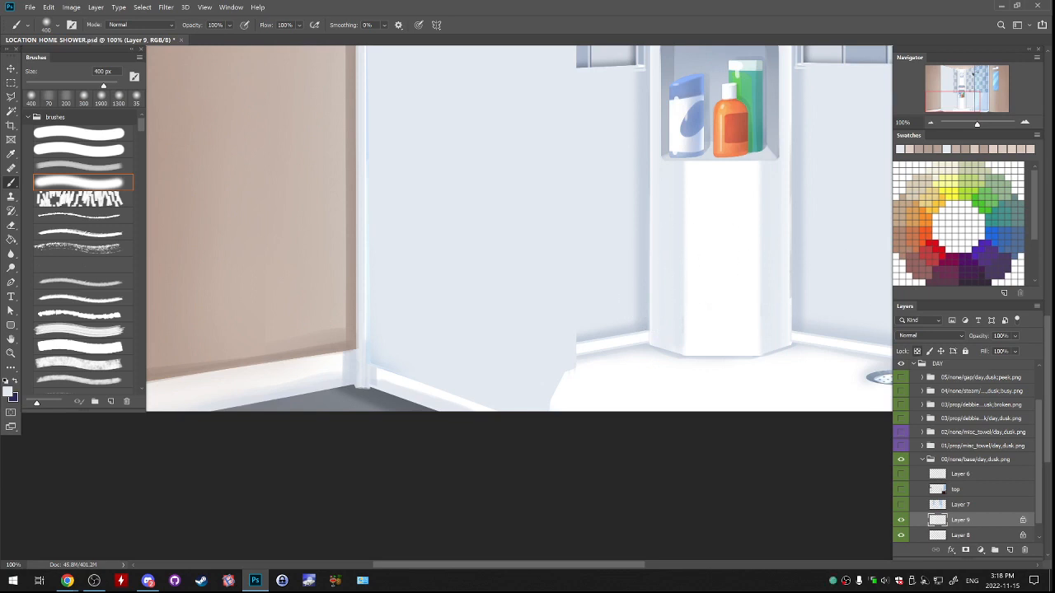
{"action": "scroll", "coordinate": [530, 349], "scroll_direction": "up", "scroll_amount": 1}
{"action": "left_click_drag", "start_coordinate": [530, 348], "coordinate": [549, 257]}
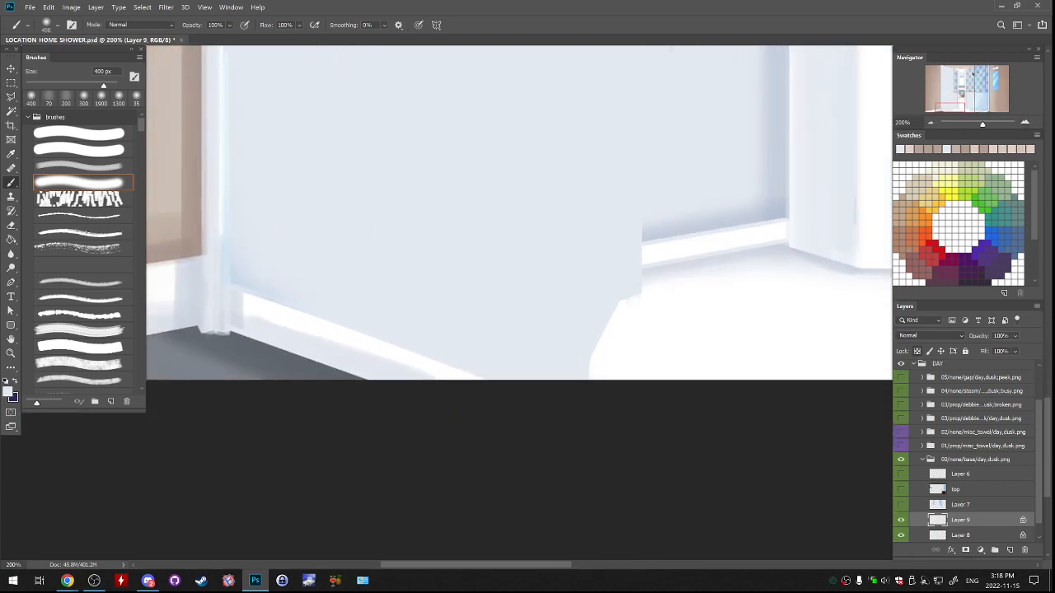
{"action": "left_click", "coordinate": [82, 166]}
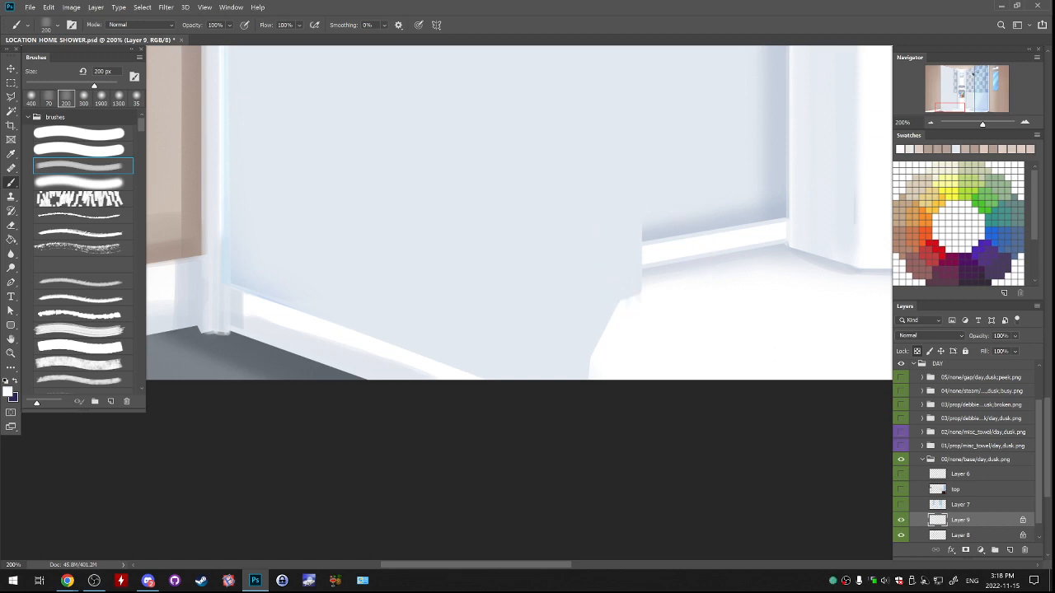
{"action": "key", "text": "bracketleft"}
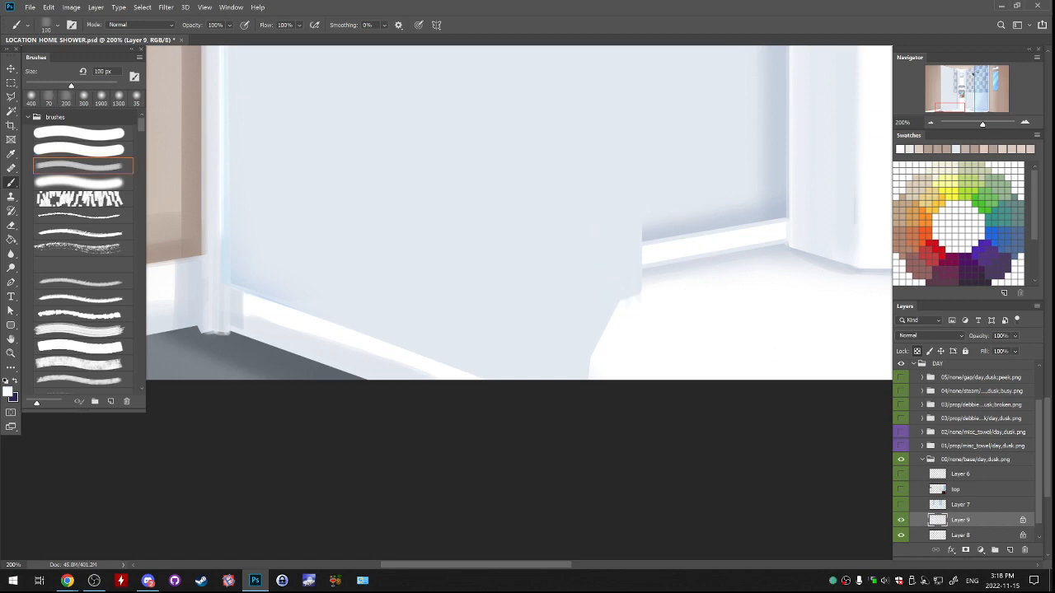
{"action": "mouse_move", "coordinate": [316, 313]}
{"action": "left_mouse_down"}
{"action": "mouse_move", "coordinate": [640, 275]}
{"action": "mouse_move", "coordinate": [316, 310]}
{"action": "mouse_move", "coordinate": [641, 260]}
{"action": "left_mouse_up"}
{"action": "key", "text": "ctrl+z"}
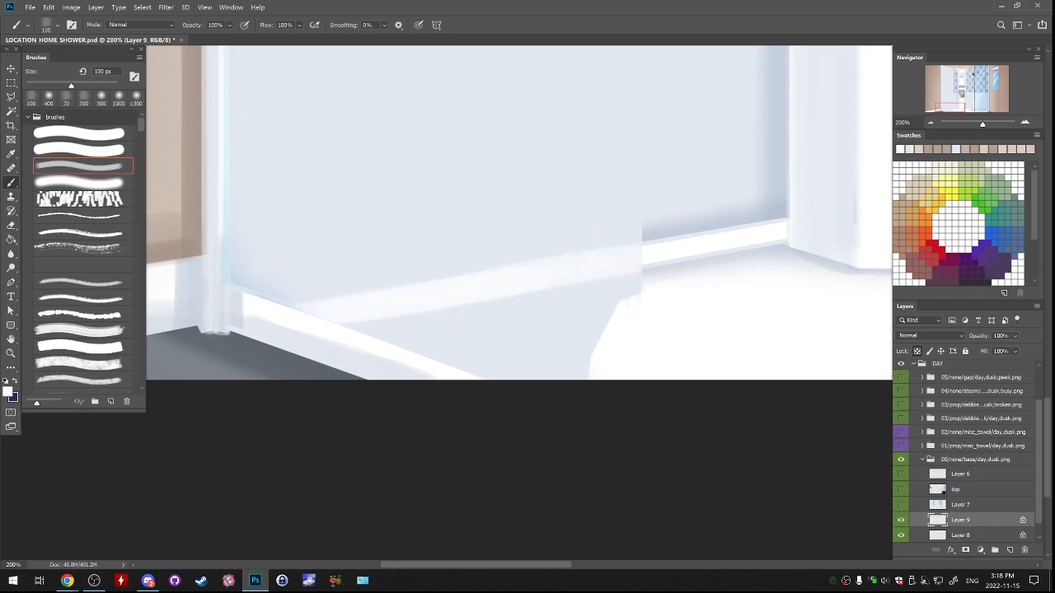
{"action": "left_click_drag", "start_coordinate": [436, 274], "coordinate": [639, 250]}
{"action": "key", "text": "ctrl+z"}
{"action": "left_click_drag", "start_coordinate": [499, 279], "coordinate": [640, 262]}
{"action": "left_click_drag", "start_coordinate": [462, 273], "coordinate": [639, 250]}
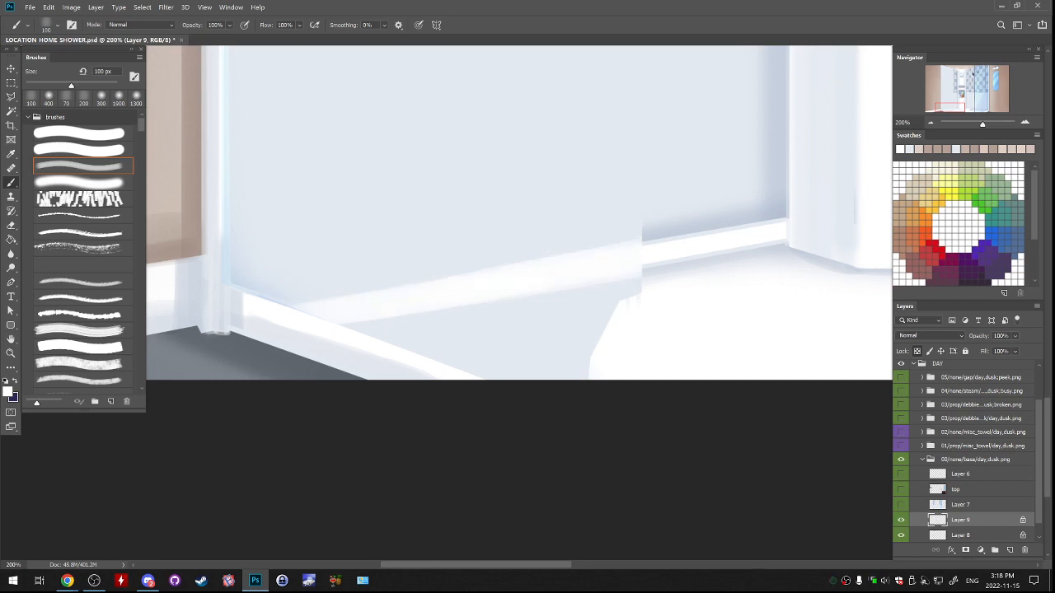
{"action": "key", "text": "ctrl+z"}
Clean up the white ledge strip's edges with the 19 px hard brush, using sampled wall and ledge tones.
{"action": "left_click", "coordinate": [595, 303], "text": "alt"}
{"action": "left_click", "coordinate": [80, 134]}
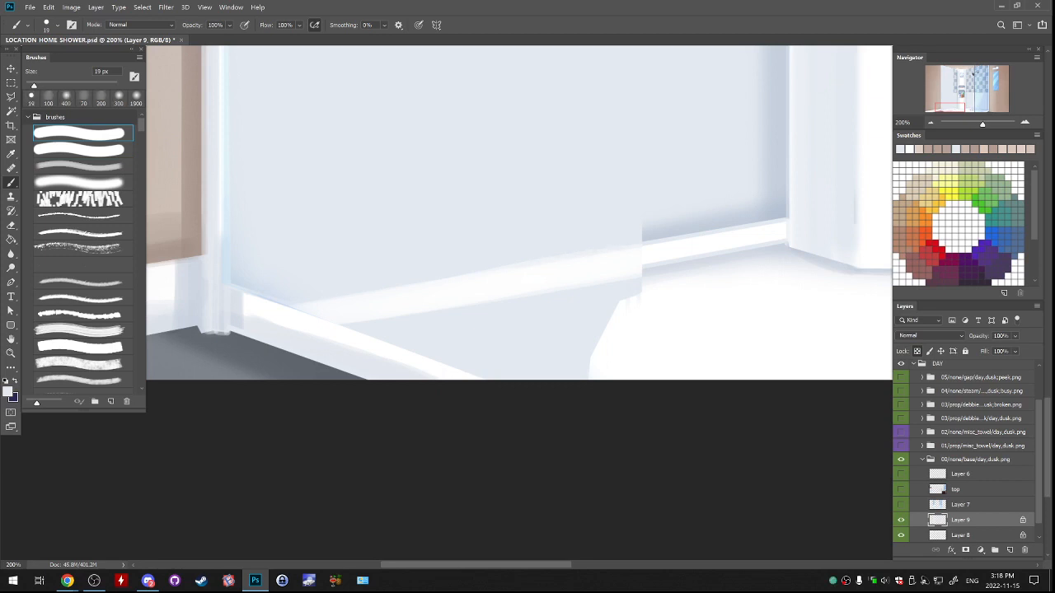
{"action": "left_click_drag", "start_coordinate": [412, 286], "coordinate": [493, 272]}
{"action": "key", "text": "ctrl+z"}
{"action": "left_click", "coordinate": [484, 284], "text": "alt"}
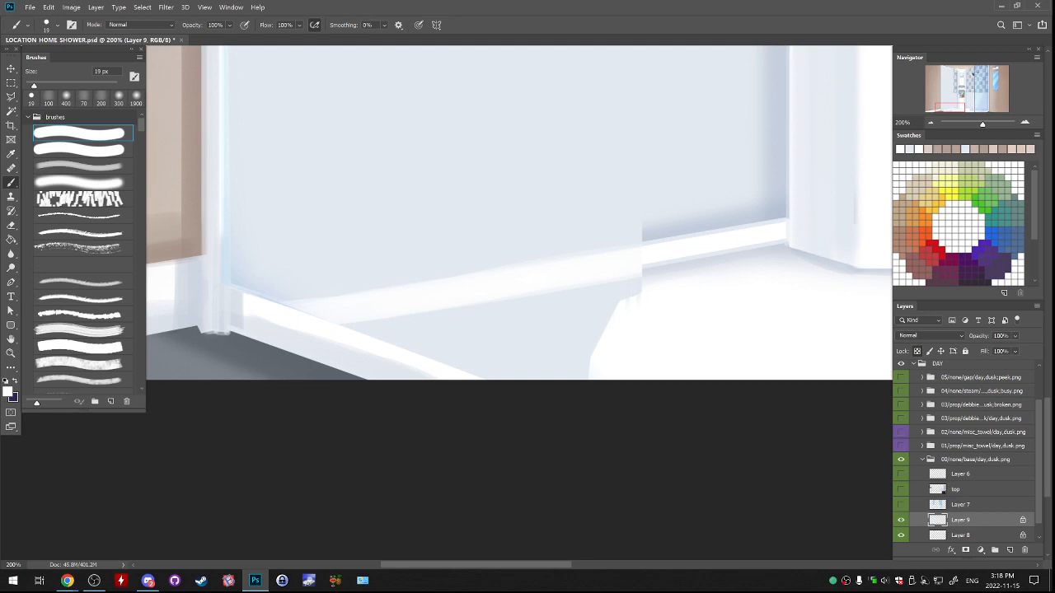
{"action": "left_click_drag", "start_coordinate": [401, 283], "coordinate": [516, 265]}
{"action": "key", "text": "ctrl+z"}
Sample the darker wall shadow tone and select the lower wall area directly above the ledge strip with the polygonal lasso.
{"action": "left_click", "coordinate": [655, 234], "text": "alt"}
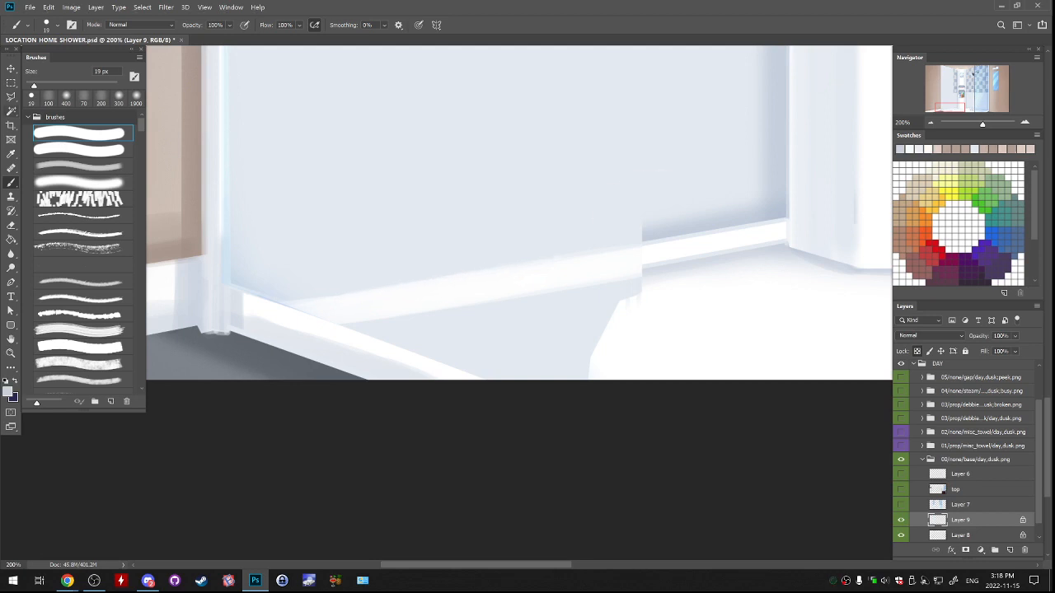
{"action": "key", "text": "l"}
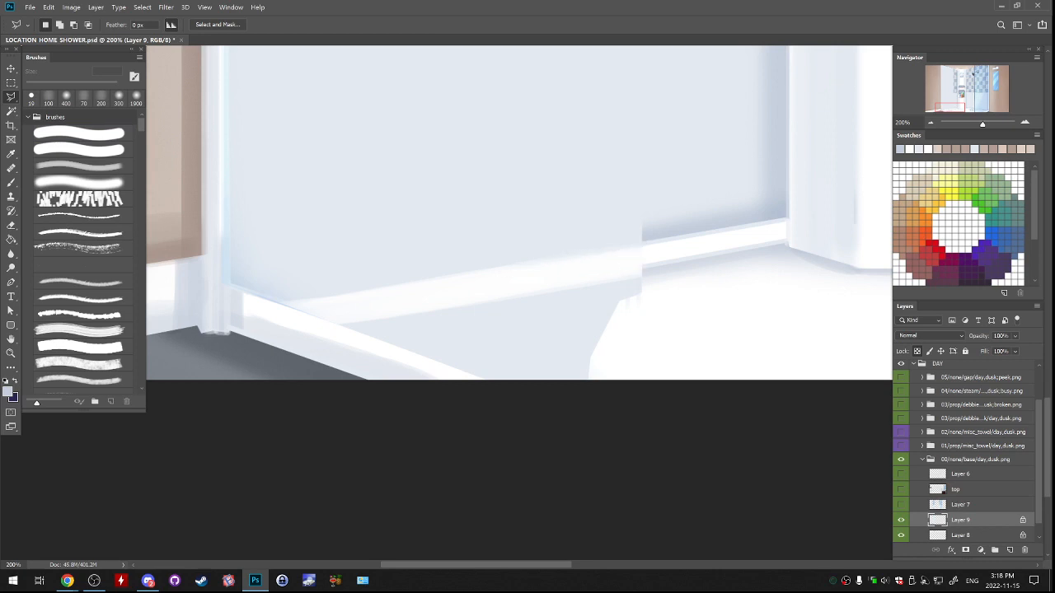
{"action": "left_click", "coordinate": [785, 218]}
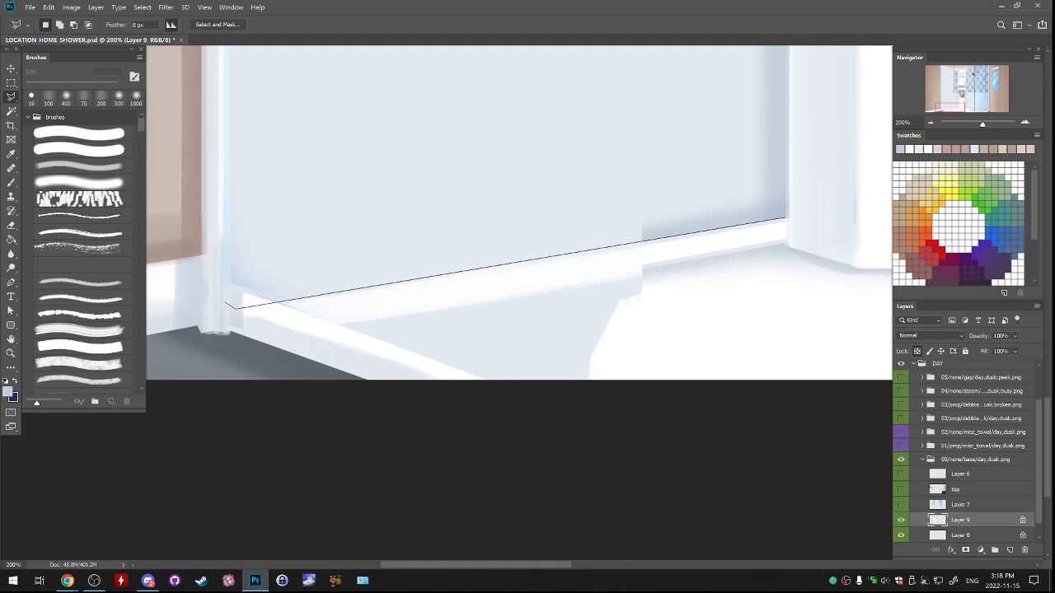
{"action": "left_click", "coordinate": [237, 309]}
{"action": "left_click", "coordinate": [212, 278]}
{"action": "left_click", "coordinate": [226, 212]}
{"action": "left_click", "coordinate": [648, 114]}
{"action": "left_click", "coordinate": [684, 132]}
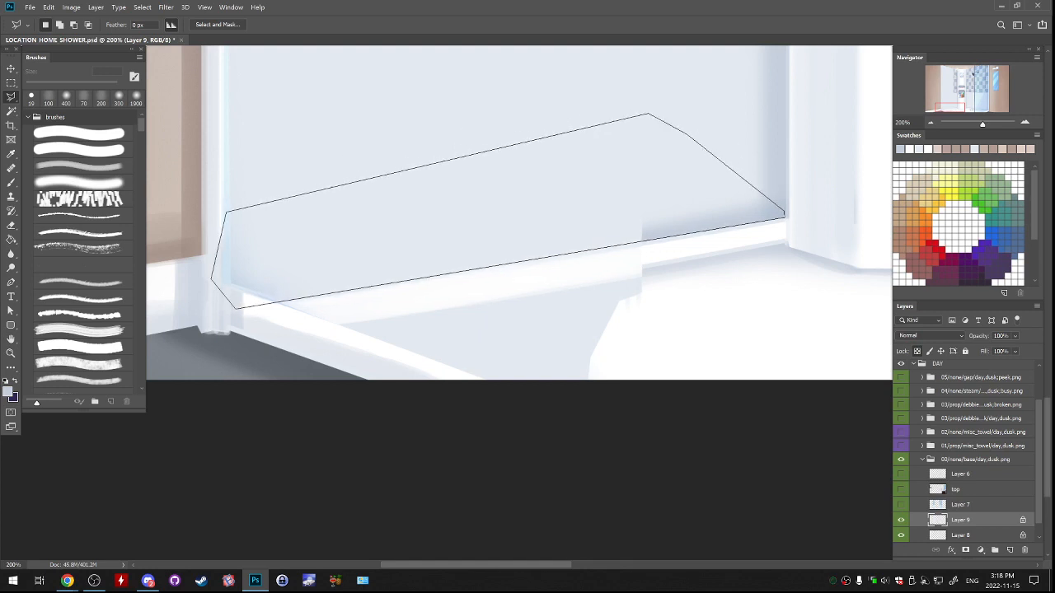
{"action": "left_click", "coordinate": [784, 216]}
Add a vertical band along the wall's left edge to the selection, from the ledge up to the ceiling.
{"action": "mouse_move", "coordinate": [511, 214]}
{"action": "left_mouse_down"}
{"action": "mouse_move", "coordinate": [632, 282]}
{"action": "mouse_move", "coordinate": [683, 333]}
{"action": "mouse_move", "coordinate": [676, 363]}
{"action": "left_mouse_up"}
{"action": "left_click", "coordinate": [493, 369], "text": "shift"}
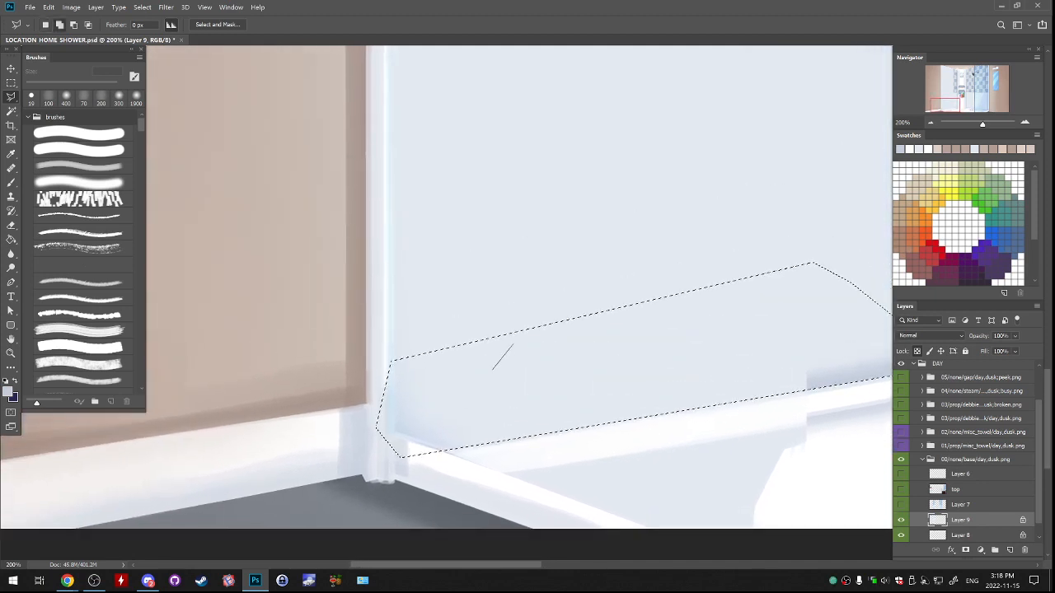
{"action": "left_click", "coordinate": [512, 342]}
{"action": "left_click_drag", "start_coordinate": [513, 318], "coordinate": [551, 552]}
{"action": "left_click_drag", "start_coordinate": [527, 280], "coordinate": [547, 527]}
{"action": "left_click_drag", "start_coordinate": [535, 255], "coordinate": [537, 535]}
{"action": "left_click_drag", "start_coordinate": [535, 329], "coordinate": [535, 369]}
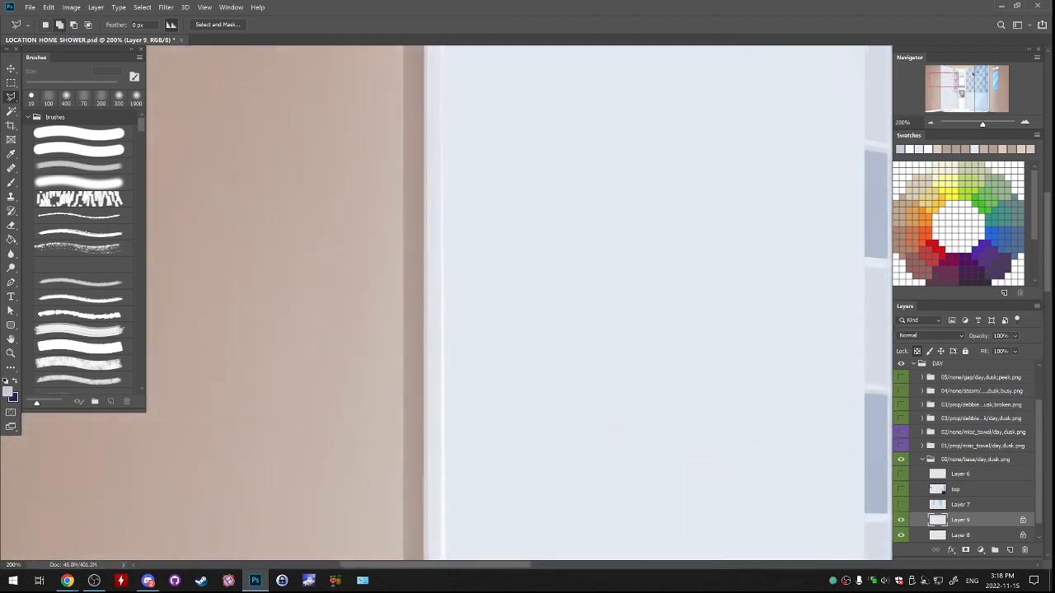
{"action": "mouse_move", "coordinate": [576, 111]}
{"action": "left_mouse_down"}
{"action": "mouse_move", "coordinate": [571, 407]}
{"action": "mouse_move", "coordinate": [588, 479]}
{"action": "left_mouse_up"}
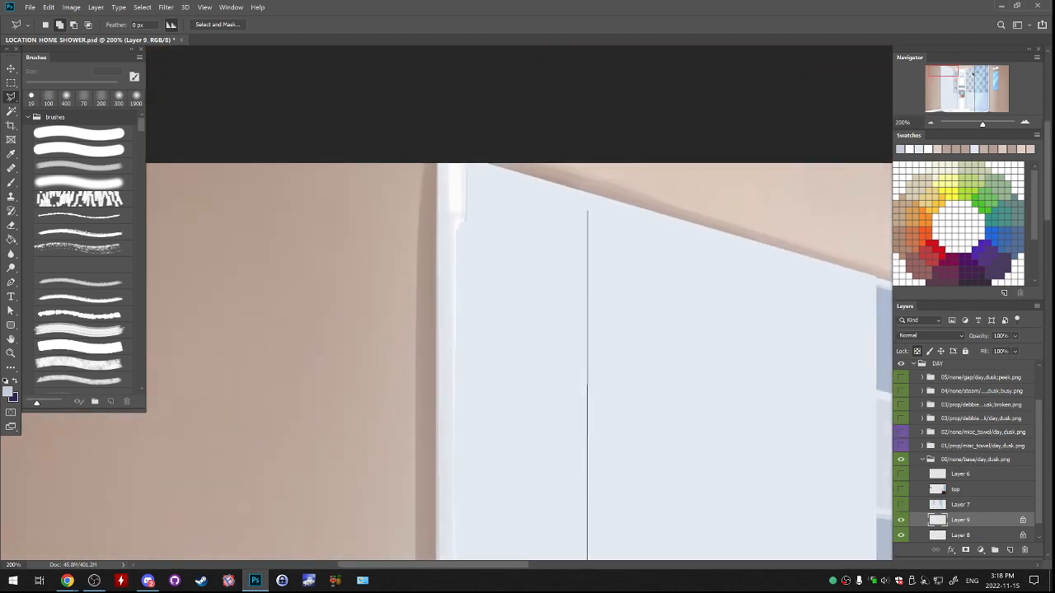
{"action": "left_click", "coordinate": [583, 194]}
{"action": "left_click", "coordinate": [565, 152]}
{"action": "left_click", "coordinate": [489, 123]}
{"action": "left_click", "coordinate": [407, 147]}
{"action": "left_click_drag", "start_coordinate": [404, 486], "coordinate": [391, 142]}
{"action": "left_click_drag", "start_coordinate": [403, 462], "coordinate": [362, 199]}
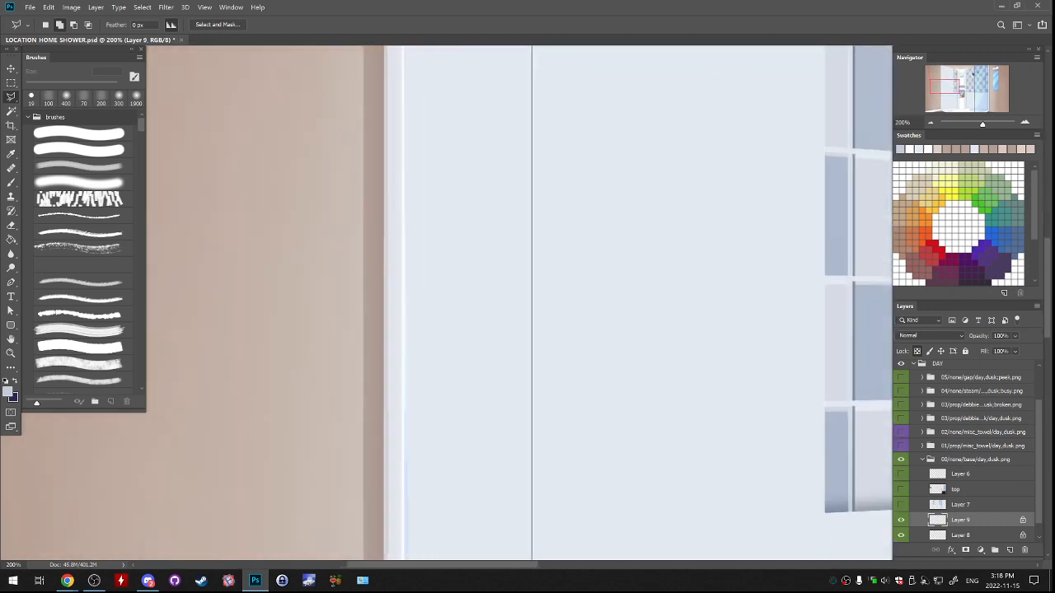
{"action": "left_click_drag", "start_coordinate": [388, 519], "coordinate": [305, 81]}
{"action": "left_click_drag", "start_coordinate": [272, 527], "coordinate": [279, 264]}
{"action": "left_click", "coordinate": [273, 318]}
{"action": "left_click", "coordinate": [307, 408]}
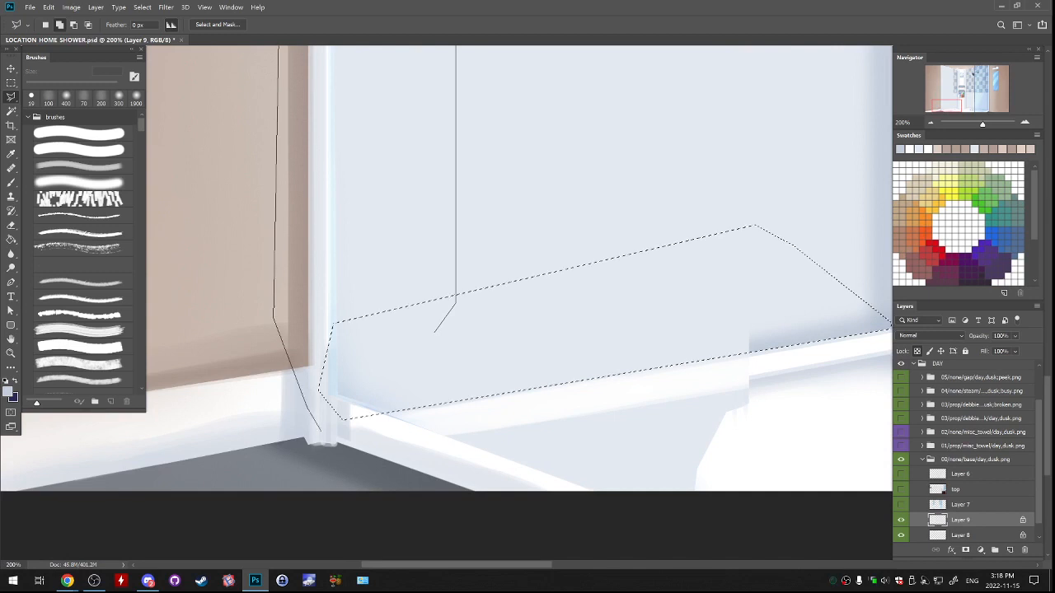
{"action": "left_click", "coordinate": [328, 434]}
{"action": "left_click", "coordinate": [435, 332]}
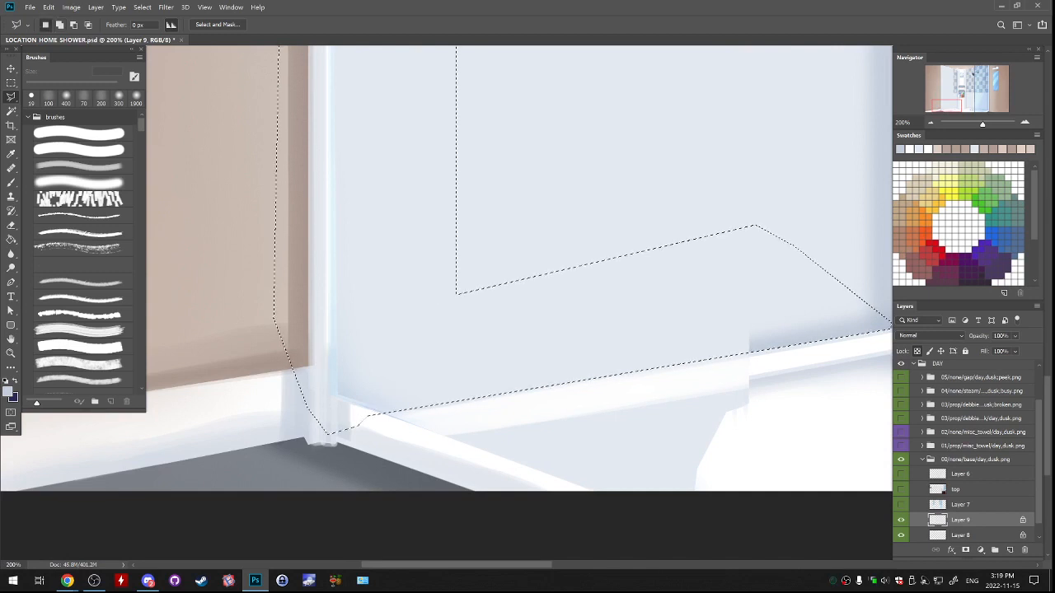
Paint a soft shadow along the wall's base above the ledge strip with the 175 px soft brush.
{"action": "left_click_drag", "start_coordinate": [441, 334], "coordinate": [357, 326]}
{"action": "key", "text": "b"}
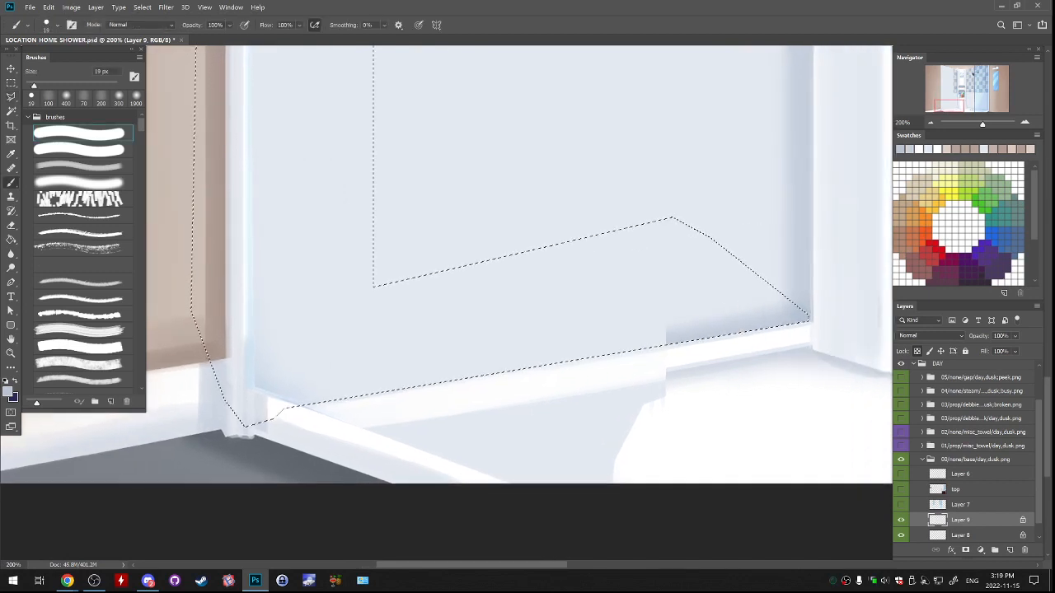
{"action": "left_click", "coordinate": [79, 181]}
{"action": "key", "text": "bracketright"}
{"action": "key", "text": "bracketright"}
{"action": "key", "text": "bracketright"}
{"action": "key", "text": "bracketright"}
{"action": "key", "text": "bracketright"}
{"action": "key", "text": "bracketright"}
{"action": "key", "text": "bracketright"}
{"action": "key", "text": "bracketright"}
{"action": "key", "text": "bracketright"}
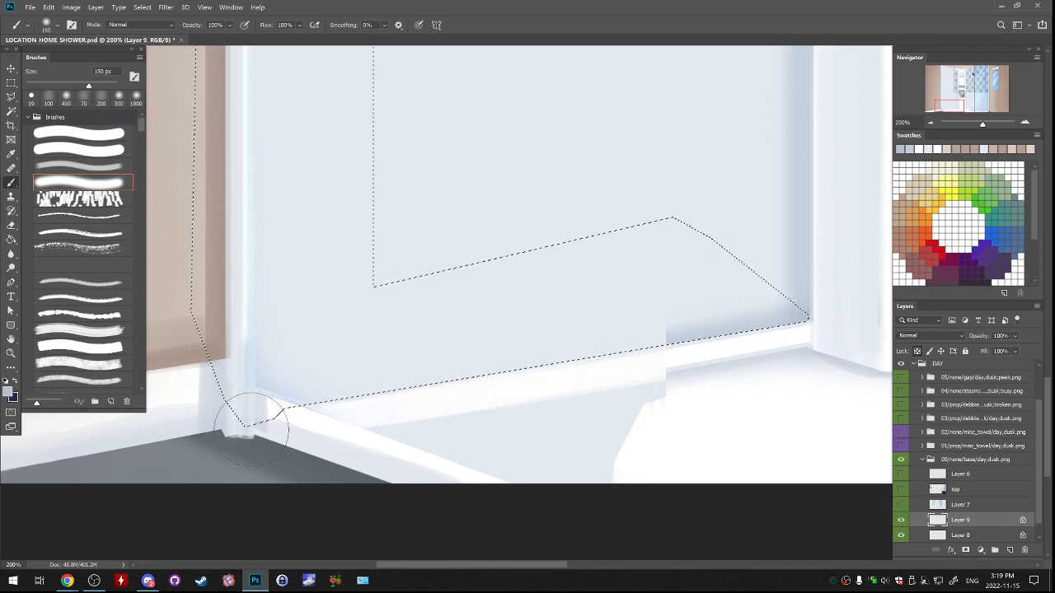
{"action": "left_click_drag", "start_coordinate": [254, 412], "coordinate": [814, 370]}
{"action": "left_click_drag", "start_coordinate": [311, 404], "coordinate": [806, 382]}
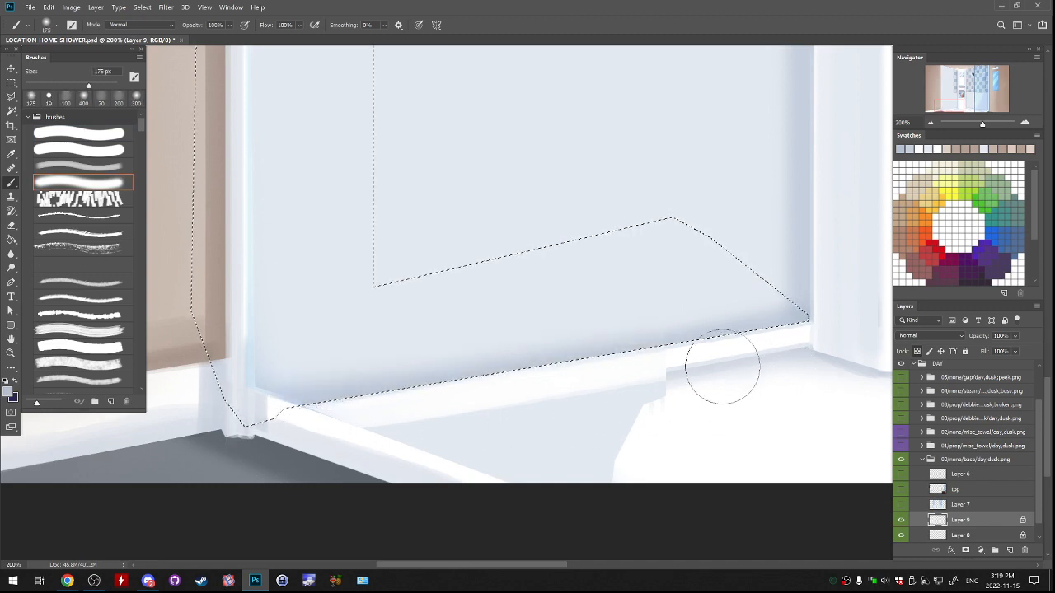
{"action": "key", "text": "ctrl+minus"}
{"action": "key", "text": "ctrl+minus"}
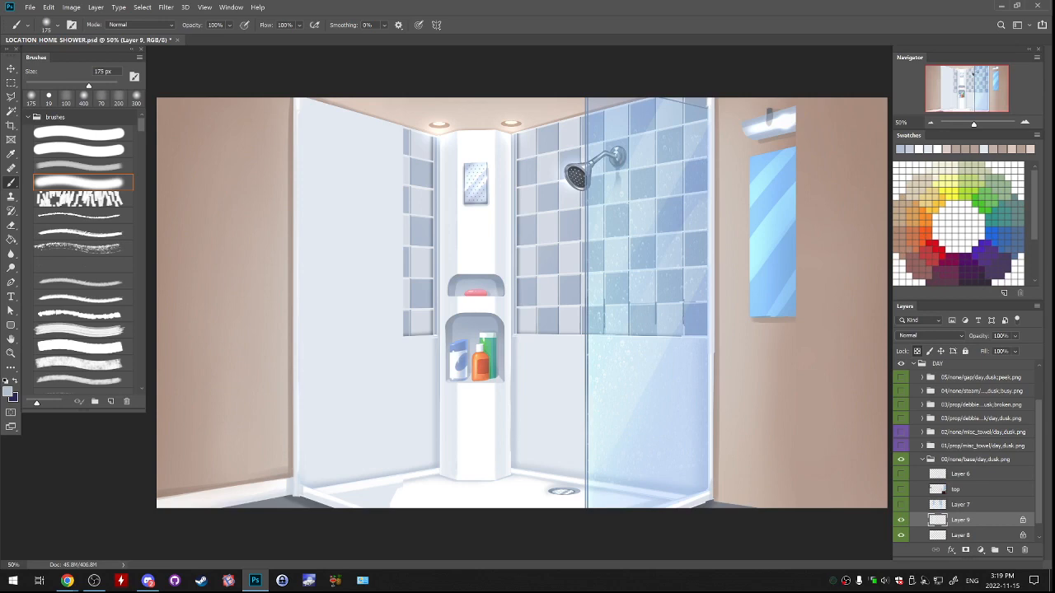
Retry the soft shadow stroke up the wall's left edge within the selection, undoing the rejected strokes, and deselect.
{"action": "key", "text": "ctrl+z"}
{"action": "left_click_drag", "start_coordinate": [299, 484], "coordinate": [299, 346]}
{"action": "key", "text": "ctrl+z"}
{"action": "left_click_drag", "start_coordinate": [299, 479], "coordinate": [299, 323]}
{"action": "key", "text": "ctrl+z"}
{"action": "left_click_drag", "start_coordinate": [299, 478], "coordinate": [300, 328]}
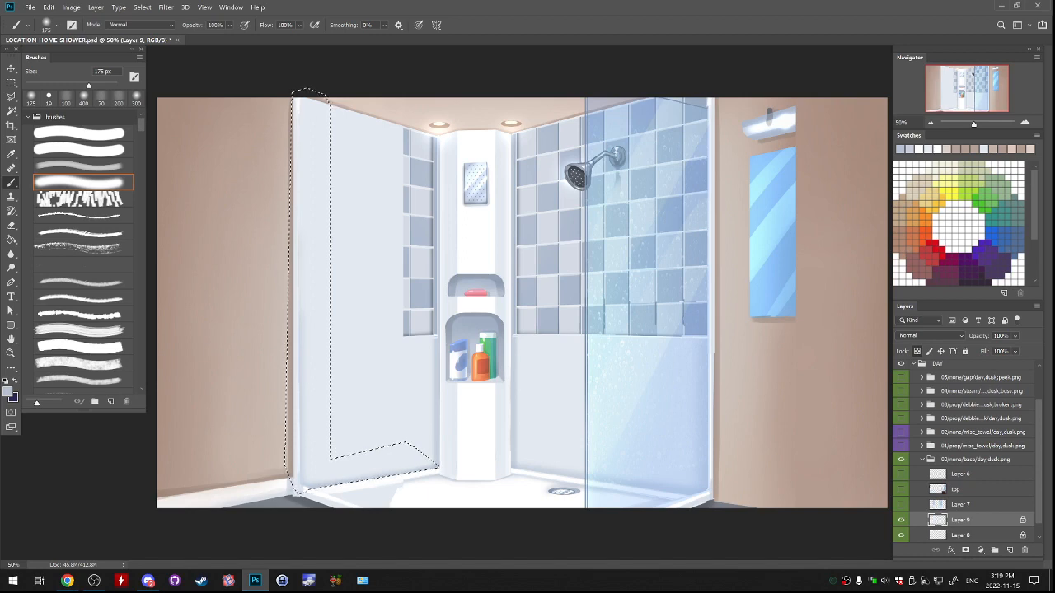
{"action": "key", "text": "ctrl+d"}
Select a thin band along the ledge strip's lower edge near the left shower corner with the polygonal lasso.
{"action": "scroll", "coordinate": [964, 452], "scroll_direction": "down", "scroll_amount": 1}
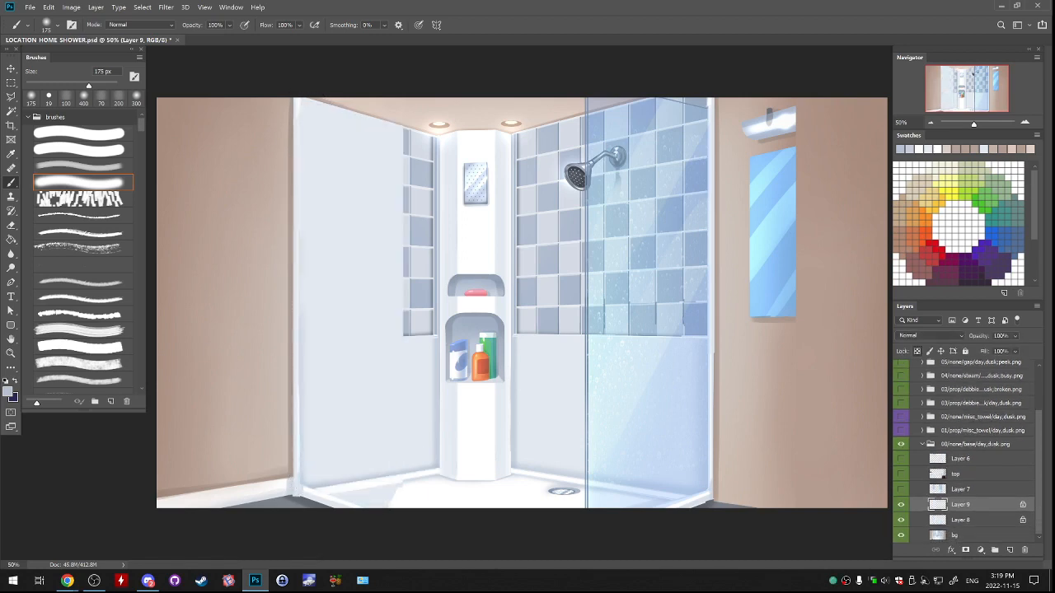
{"action": "key", "text": "ctrl+plus"}
{"action": "key", "text": "ctrl+plus"}
{"action": "left_click_drag", "start_coordinate": [495, 346], "coordinate": [576, 210]}
{"action": "key", "text": "ctrl+plus"}
{"action": "key", "text": "ctrl+plus"}
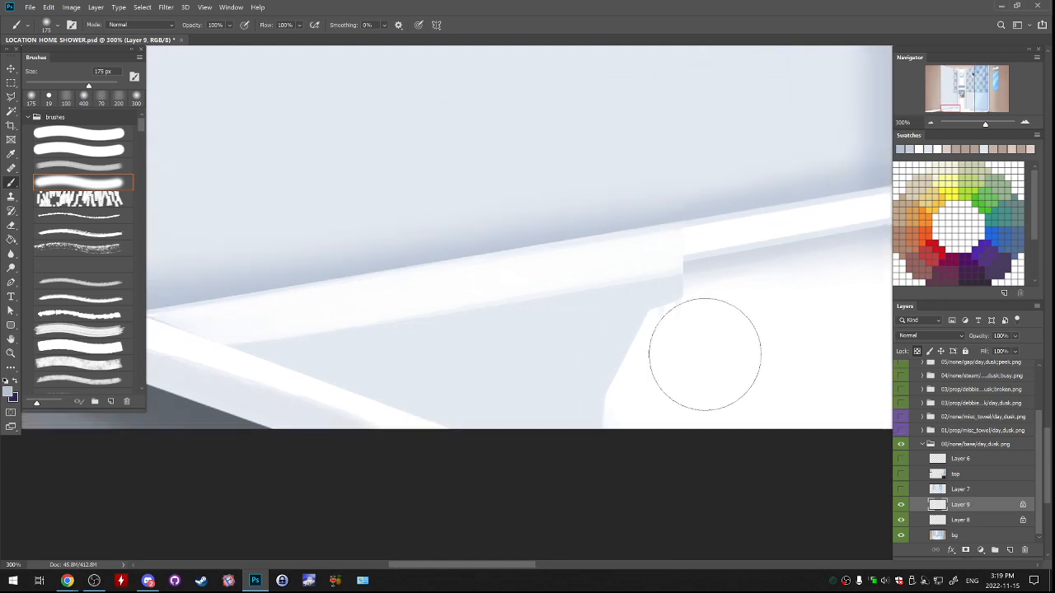
{"action": "key", "text": "l"}
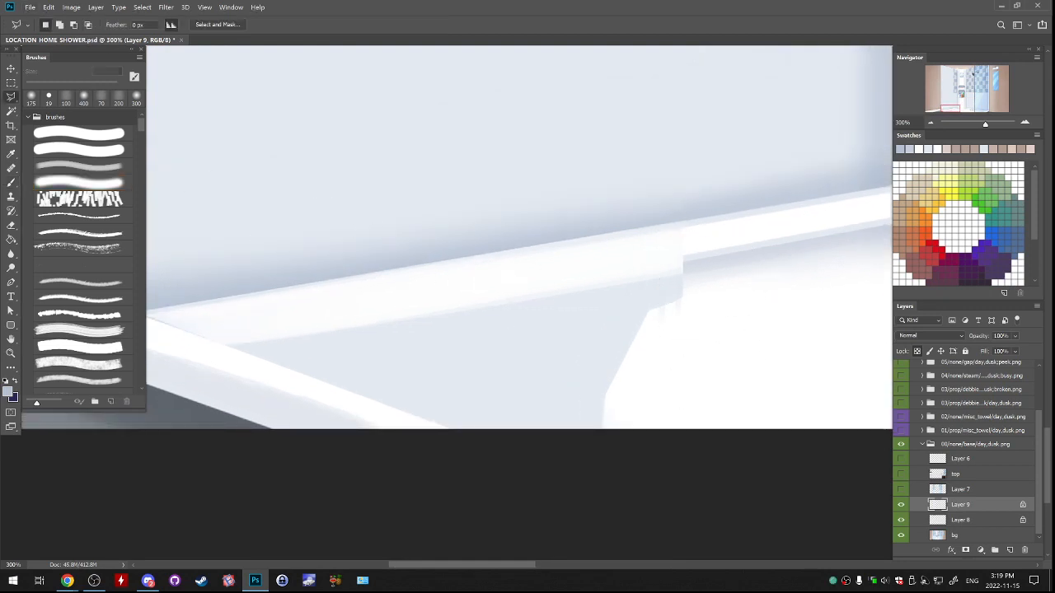
{"action": "left_click", "coordinate": [714, 250]}
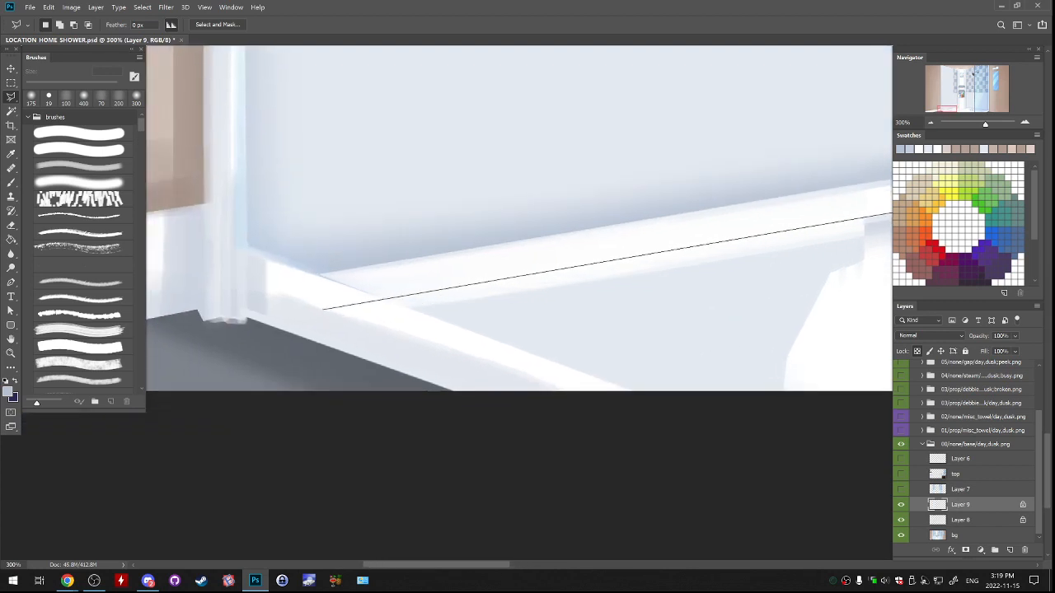
{"action": "mouse_move", "coordinate": [322, 310]}
{"action": "left_mouse_down"}
{"action": "mouse_move", "coordinate": [233, 354]}
{"action": "mouse_move", "coordinate": [86, 356]}
{"action": "mouse_move", "coordinate": [304, 284]}
{"action": "left_mouse_up"}
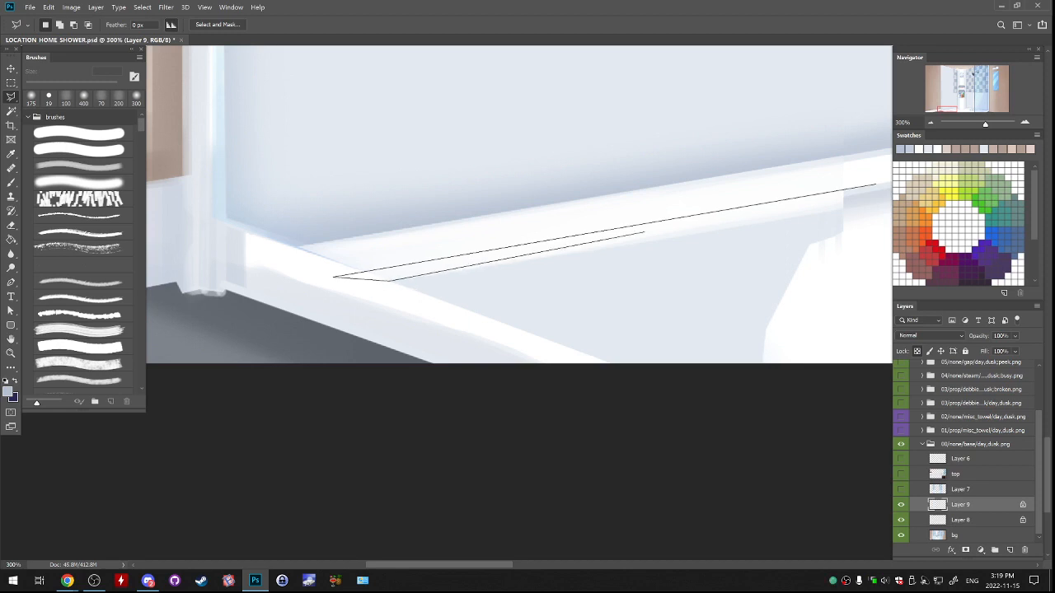
{"action": "left_click", "coordinate": [432, 295]}
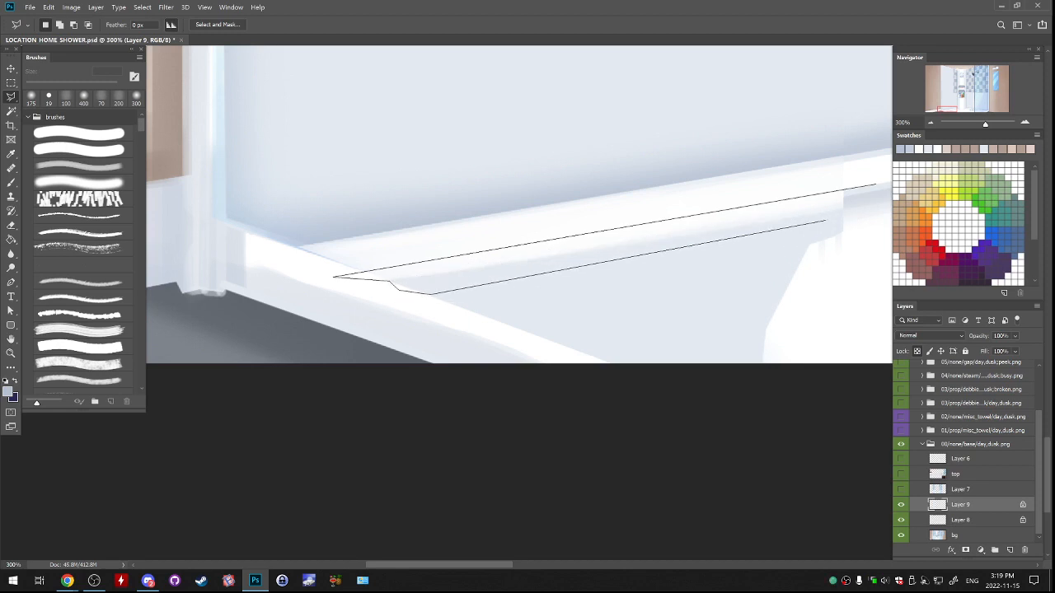
{"action": "left_click", "coordinate": [832, 217]}
{"action": "left_click", "coordinate": [861, 204]}
{"action": "left_click", "coordinate": [878, 192]}
{"action": "left_click", "coordinate": [875, 184]}
Blend the selected lower edge of the ledge strip with sampled pale tones, using the soft brush at 80 px.
{"action": "key", "text": "b"}
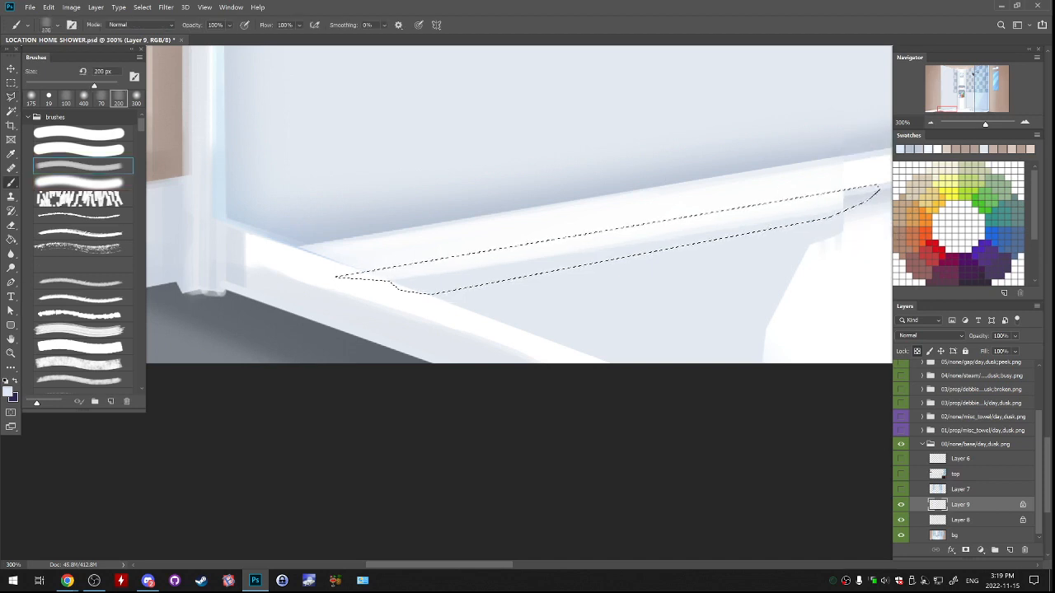
{"action": "key", "text": "bracketleft"}
{"action": "key", "text": "bracketleft"}
{"action": "key", "text": "bracketleft"}
{"action": "key", "text": "bracketleft"}
{"action": "key", "text": "bracketleft"}
{"action": "key", "text": "bracketleft"}
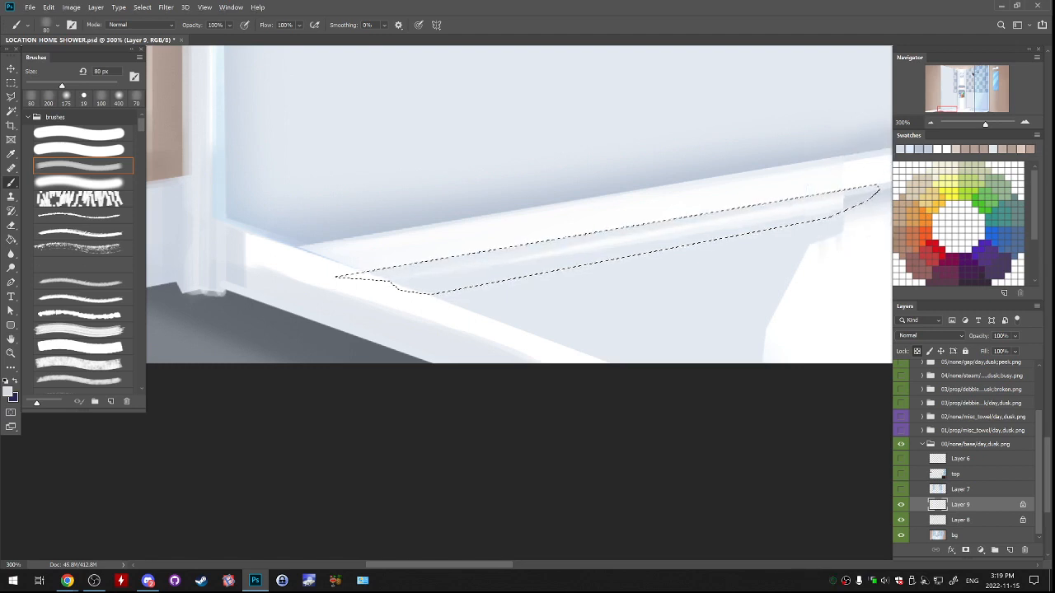
Select the shower floor area directly beneath the ledge strip, overlapping the front curb, with the polygonal lasso.
{"action": "key", "text": "l"}
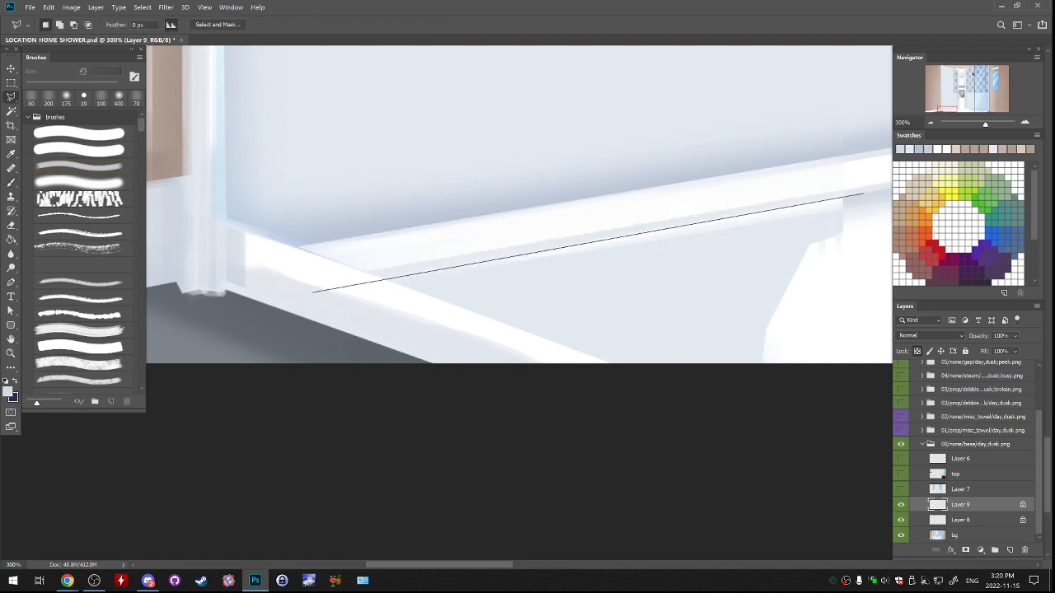
{"action": "left_click", "coordinate": [316, 287]}
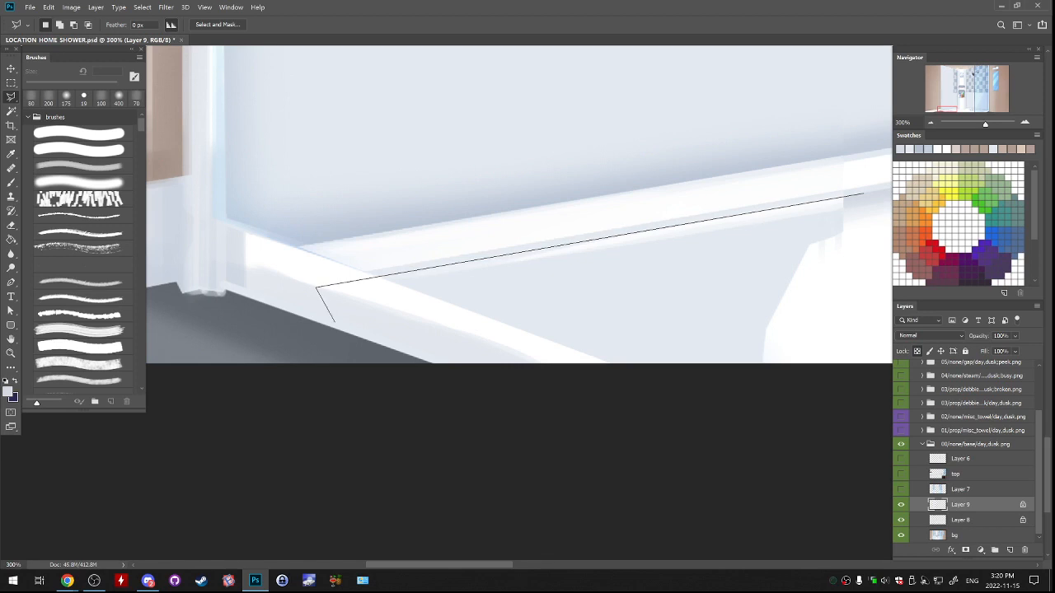
{"action": "left_click", "coordinate": [338, 328]}
{"action": "left_click", "coordinate": [526, 331]}
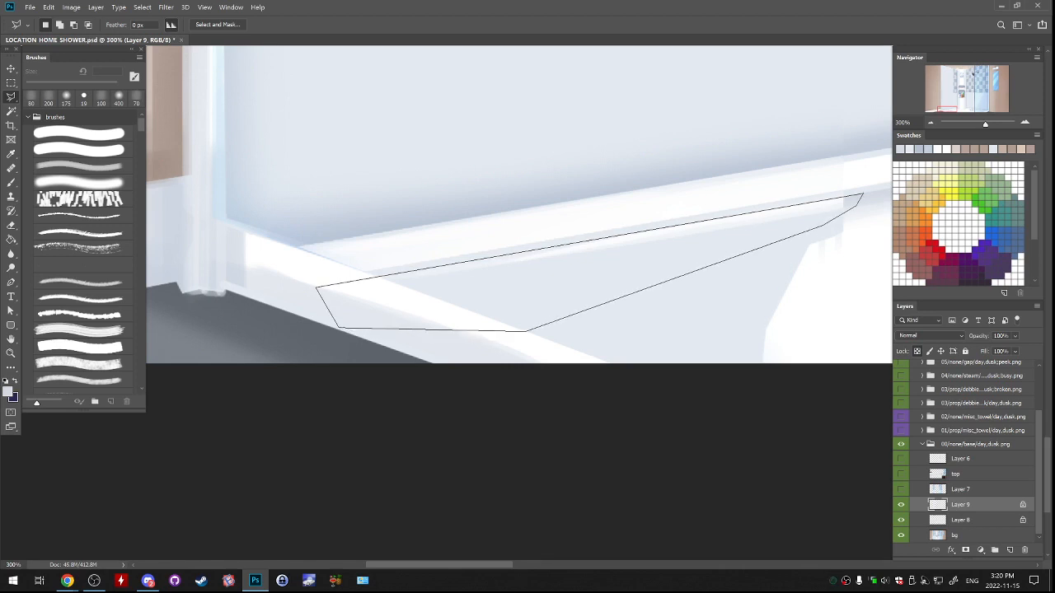
{"action": "double_click", "coordinate": [822, 224]}
Paint a soft grey-blue shadow beneath the ledge strip with the 35 px soft brush, undoing the first stroke, and deselect.
{"action": "key", "text": "b"}
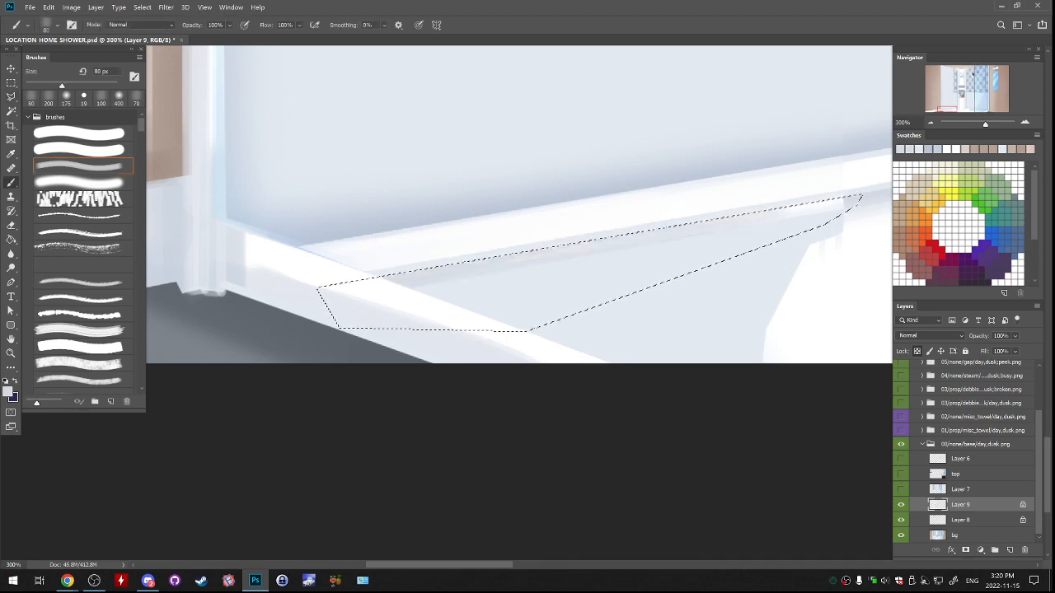
{"action": "key", "text": "ctrl+z"}
{"action": "left_click", "coordinate": [82, 182]}
{"action": "left_click_drag", "start_coordinate": [384, 278], "coordinate": [697, 226]}
{"action": "left_click_drag", "start_coordinate": [547, 255], "coordinate": [840, 201]}
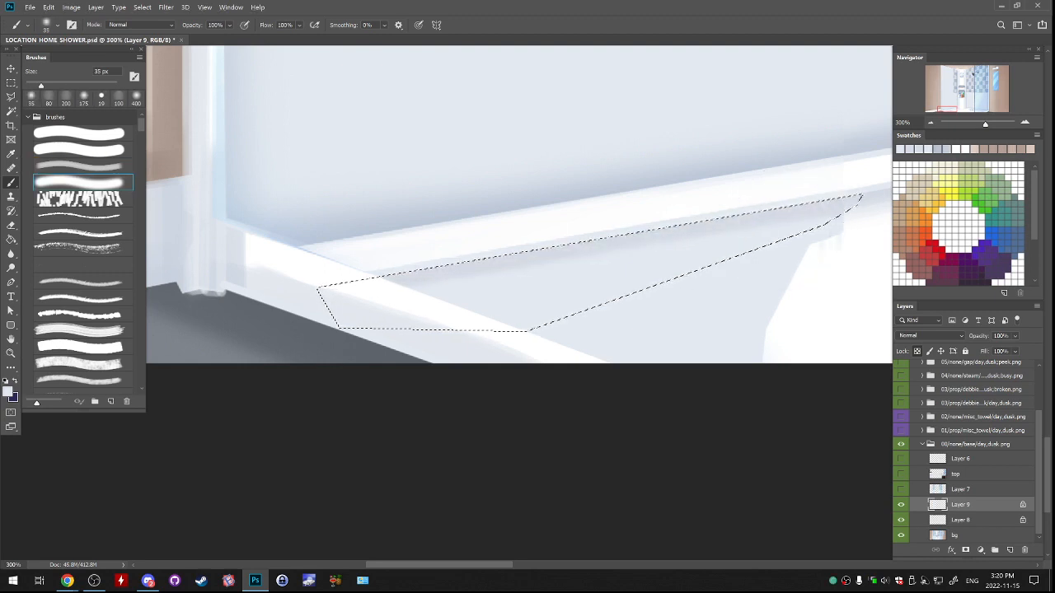
{"action": "key", "text": "ctrl+d"}
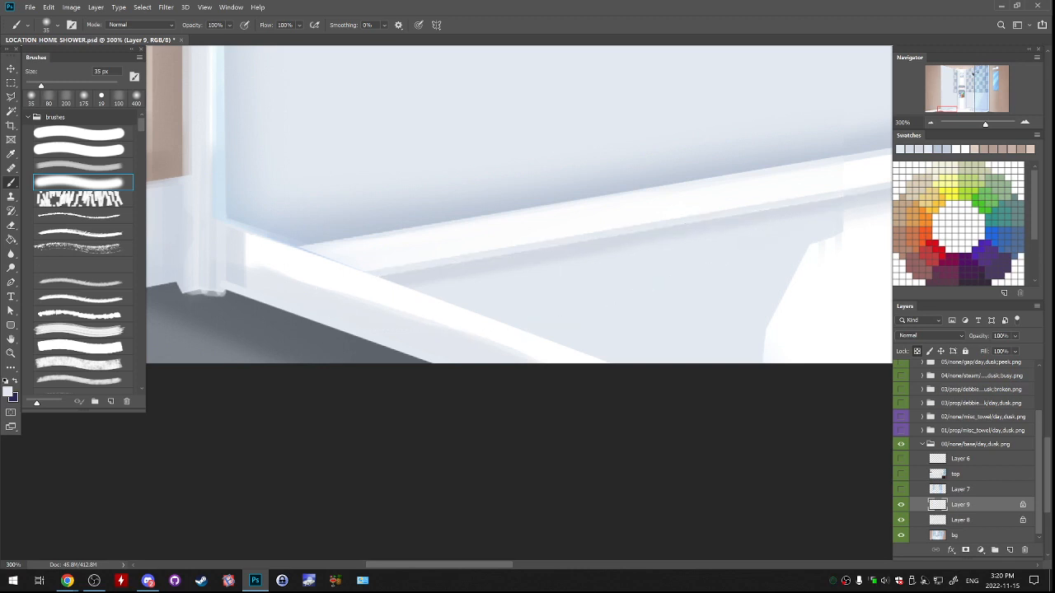
Lighten the floor beside the jagged white patch with the 35 px soft brush, continuing the strokes on a new layer.
{"action": "mouse_move", "coordinate": [692, 239]}
{"action": "left_mouse_down"}
{"action": "mouse_move", "coordinate": [561, 284]}
{"action": "mouse_move", "coordinate": [571, 255]}
{"action": "left_mouse_up"}
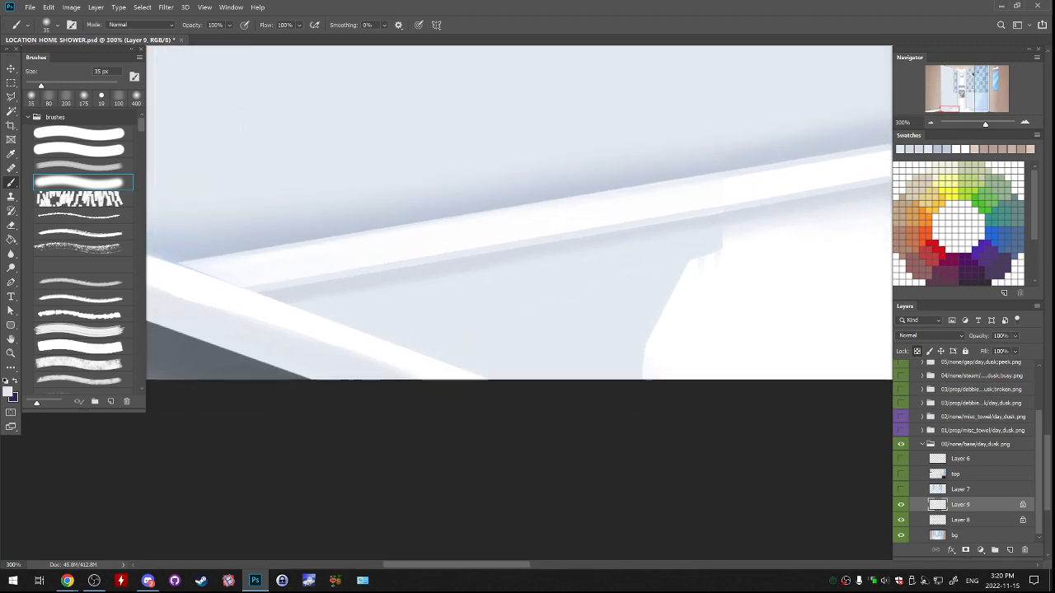
{"action": "left_click", "coordinate": [685, 273], "text": "alt"}
{"action": "left_click_drag", "start_coordinate": [684, 271], "coordinate": [617, 287]}
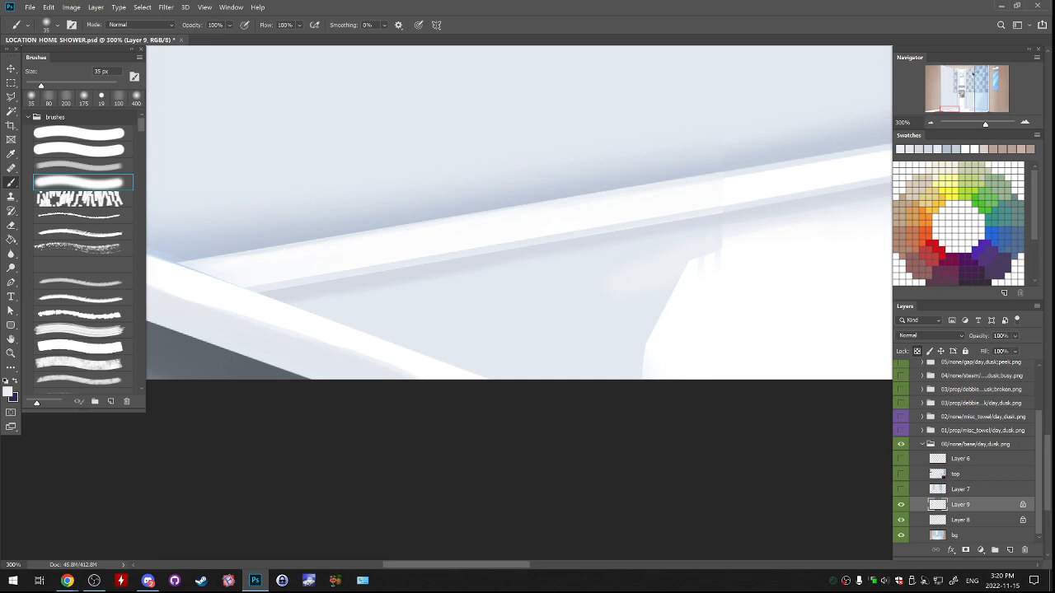
{"action": "left_click", "coordinate": [1009, 550]}
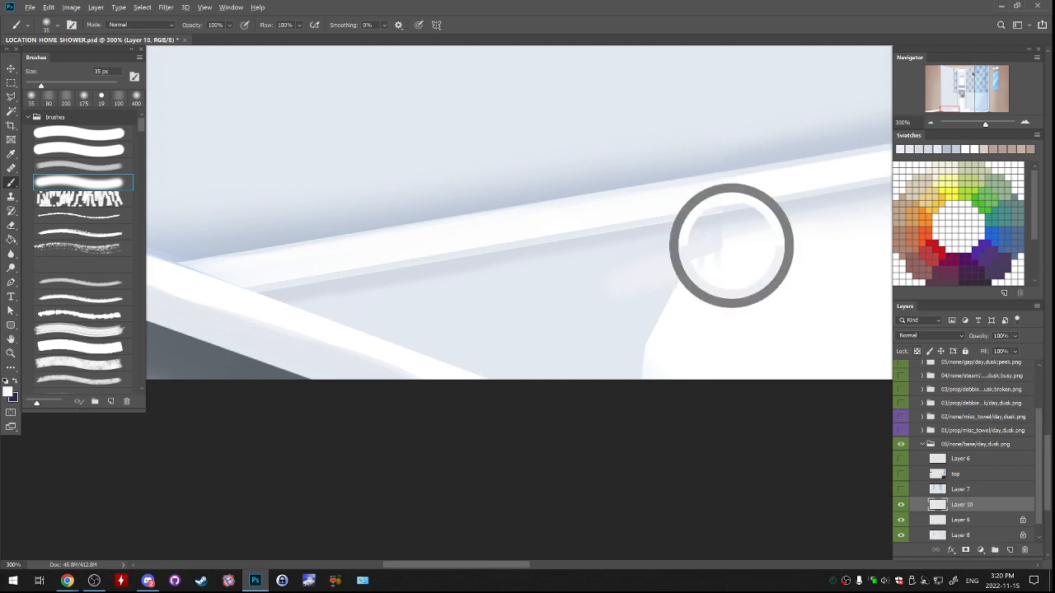
{"action": "mouse_move", "coordinate": [741, 249]}
{"action": "left_mouse_down"}
{"action": "mouse_move", "coordinate": [677, 269]}
{"action": "mouse_move", "coordinate": [616, 267]}
{"action": "left_mouse_up"}
{"action": "left_click", "coordinate": [646, 262], "text": "alt"}
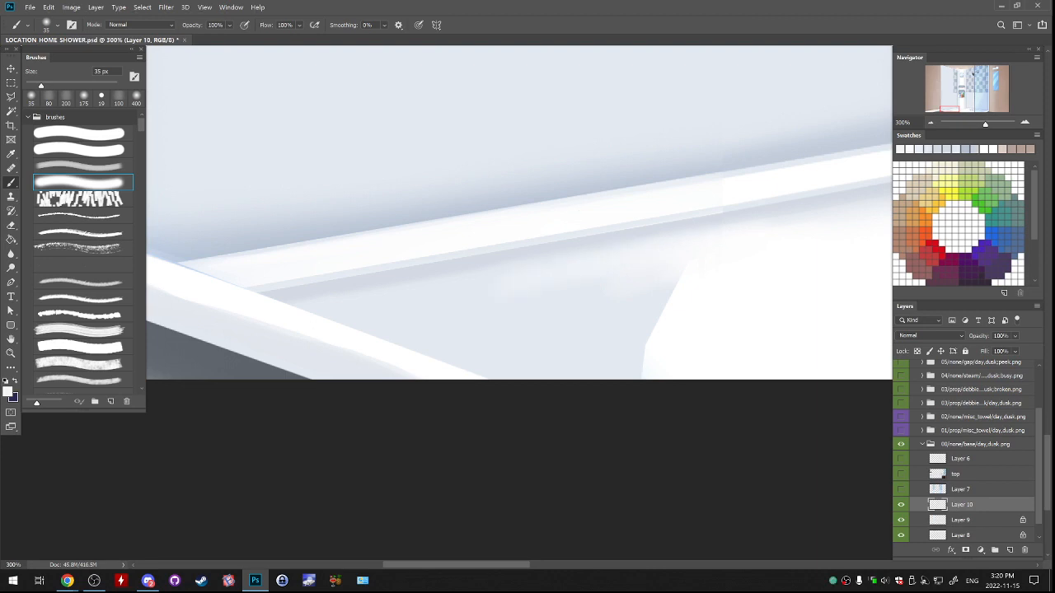
Spread white across the grey floor area below the ledge shadow with the soft brush at 70 px, undoing the first stroke.
{"action": "left_click_drag", "start_coordinate": [729, 273], "coordinate": [519, 310]}
{"action": "key", "text": "ctrl+z"}
{"action": "key", "text": "bracketleft"}
{"action": "key", "text": "bracketleft"}
{"action": "key", "text": "bracketleft"}
{"action": "key", "text": "bracketright"}
{"action": "key", "text": "bracketright"}
{"action": "key", "text": "bracketright"}
{"action": "key", "text": "bracketright"}
{"action": "key", "text": "bracketright"}
{"action": "key", "text": "bracketright"}
{"action": "key", "text": "bracketright"}
{"action": "key", "text": "bracketright"}
{"action": "key", "text": "bracketright"}
{"action": "mouse_move", "coordinate": [692, 296]}
{"action": "left_mouse_down"}
{"action": "mouse_move", "coordinate": [669, 333]}
{"action": "mouse_move", "coordinate": [647, 337]}
{"action": "mouse_move", "coordinate": [576, 307]}
{"action": "left_mouse_up"}
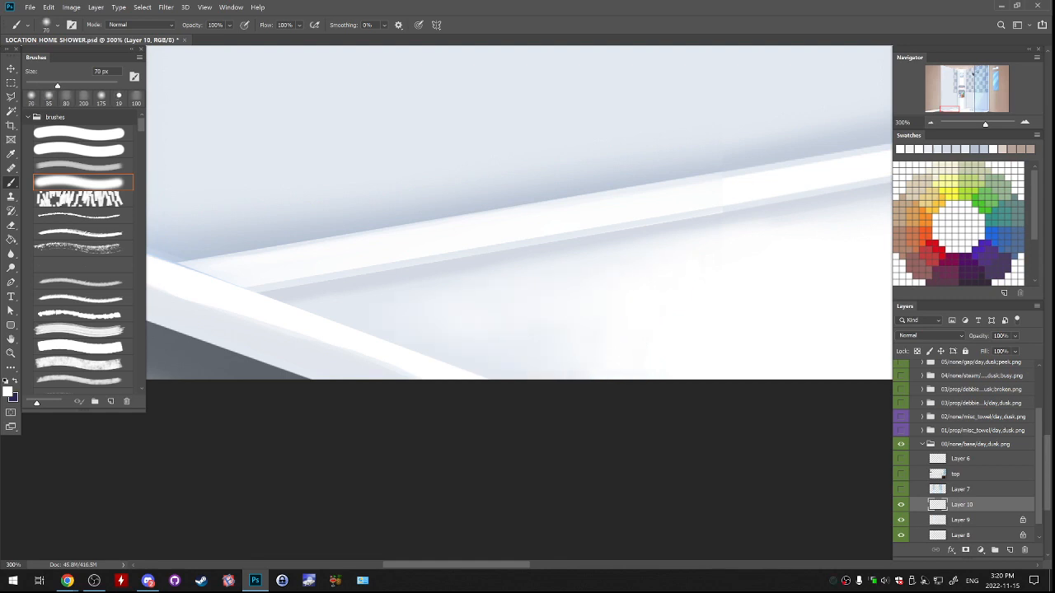
{"action": "left_click_drag", "start_coordinate": [560, 239], "coordinate": [508, 333]}
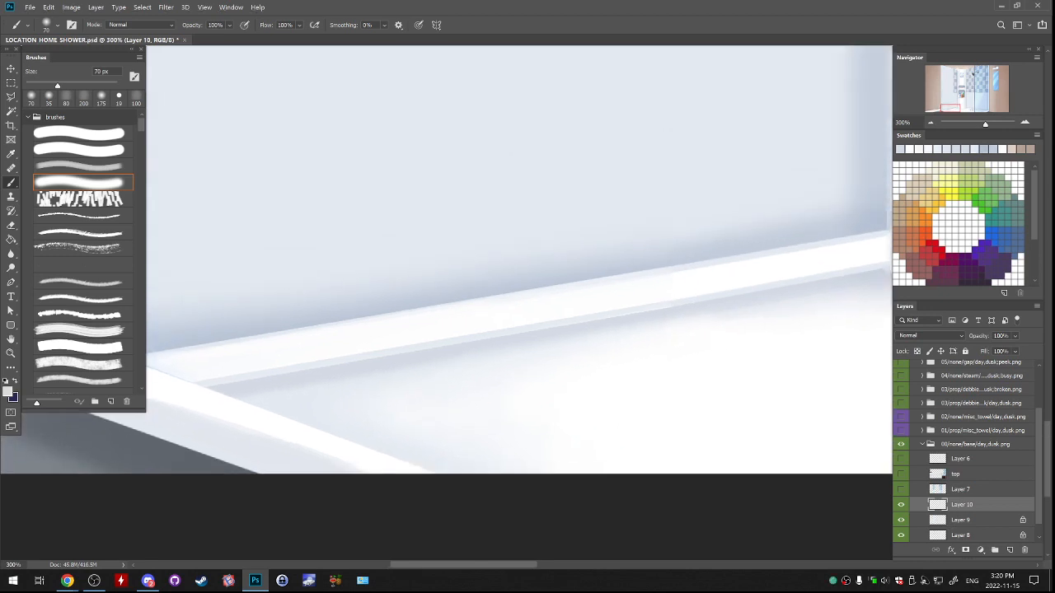
Even out the shadow beneath the ledge strip with the textured soft brush at 60 px, undoing a rejected stroke.
{"action": "left_click", "coordinate": [83, 99]}
{"action": "key", "text": "bracketleft"}
{"action": "key", "text": "bracketleft"}
{"action": "key", "text": "bracketleft"}
{"action": "key", "text": "bracketleft"}
{"action": "key", "text": "bracketleft"}
{"action": "key", "text": "bracketleft"}
{"action": "key", "text": "bracketleft"}
{"action": "key", "text": "bracketleft"}
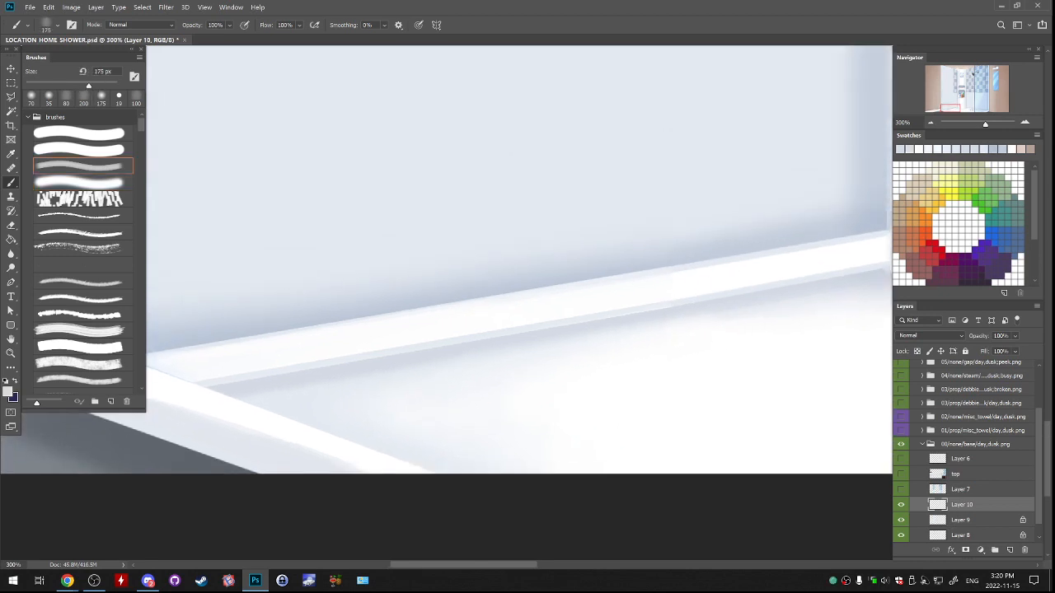
{"action": "left_click_drag", "start_coordinate": [619, 335], "coordinate": [707, 318]}
{"action": "key", "text": "ctrl+z"}
{"action": "left_click", "coordinate": [665, 311], "text": "alt"}
Soften the transition from the ledge shadow to the white floor with the soft brush at 45 px.
{"action": "left_click", "coordinate": [66, 98]}
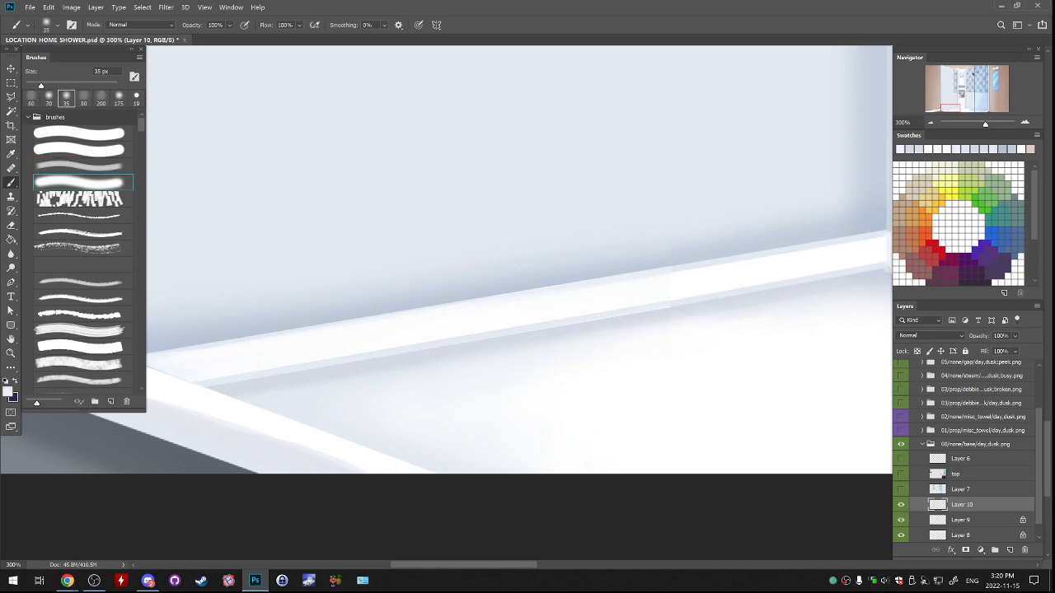
{"action": "key", "text": "bracketright"}
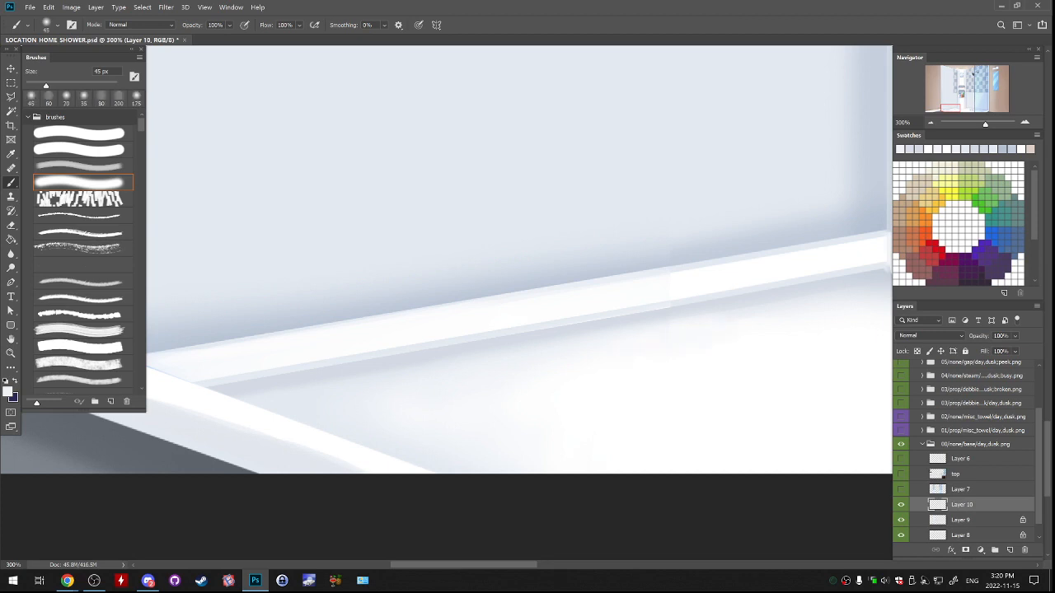
{"action": "left_click", "coordinate": [666, 319], "text": "alt"}
{"action": "left_click_drag", "start_coordinate": [674, 327], "coordinate": [710, 323]}
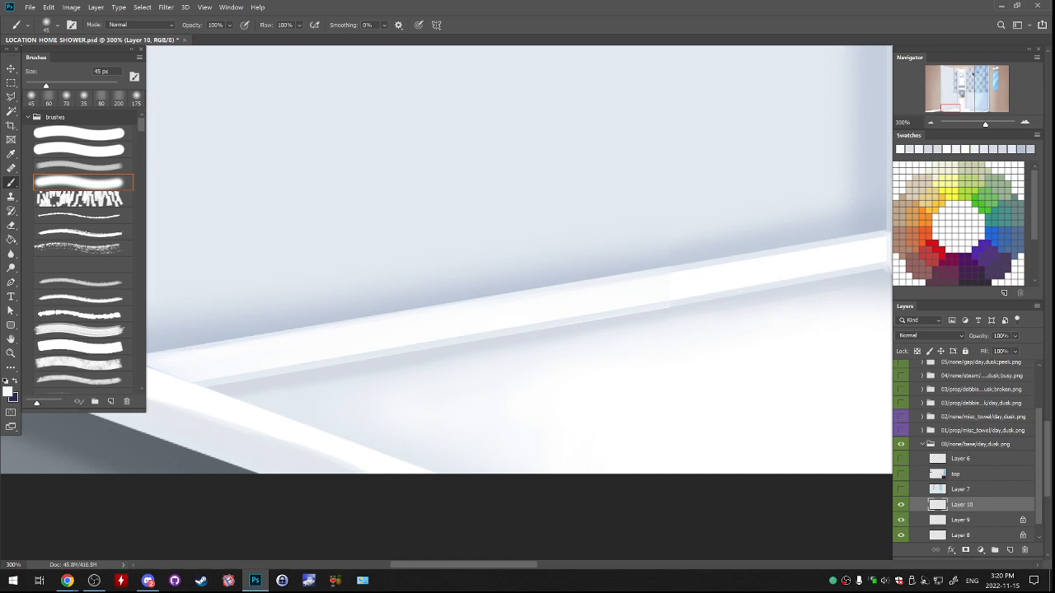
Touch up the seam in the white ledge strip with the soft brush at 10 px.
{"action": "left_click", "coordinate": [664, 290], "text": "alt"}
{"action": "key", "text": "bracketleft"}
{"action": "key", "text": "bracketleft"}
{"action": "key", "text": "bracketleft"}
{"action": "key", "text": "bracketleft"}
{"action": "key", "text": "bracketleft"}
{"action": "key", "text": "bracketleft"}
{"action": "key", "text": "bracketleft"}
{"action": "key", "text": "ctrl+minus"}
{"action": "key", "text": "ctrl+minus"}
{"action": "key", "text": "ctrl+minus"}
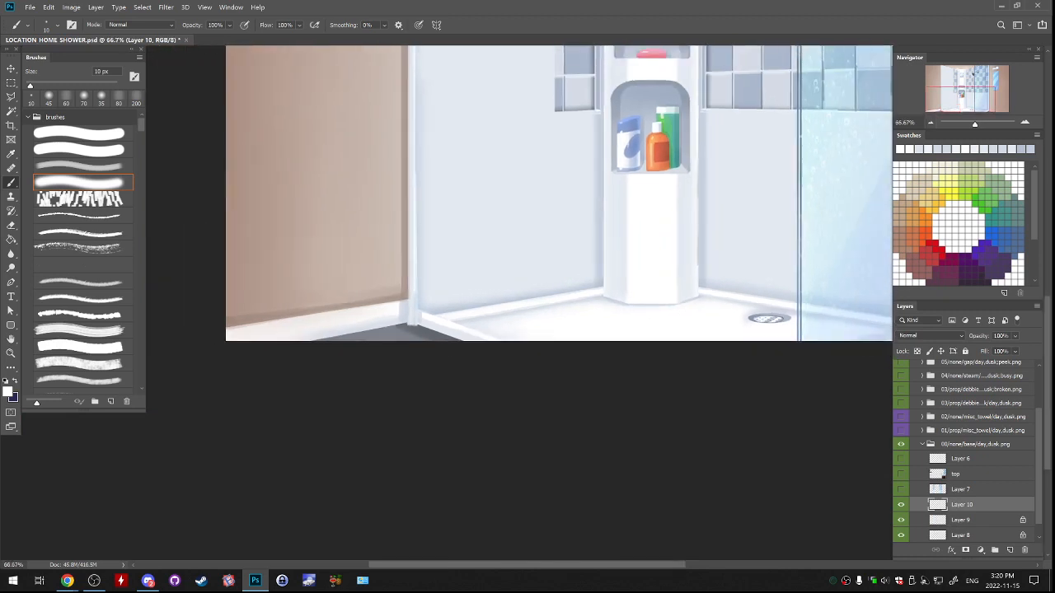
Check Layer 10's repaint, merge it down into Layer 9, and merge the result into Layer 8.
{"action": "left_click", "coordinate": [901, 504]}
{"action": "left_click", "coordinate": [901, 504]}
{"action": "key", "text": "ctrl+e"}
{"action": "left_click_drag", "start_coordinate": [577, 206], "coordinate": [520, 384]}
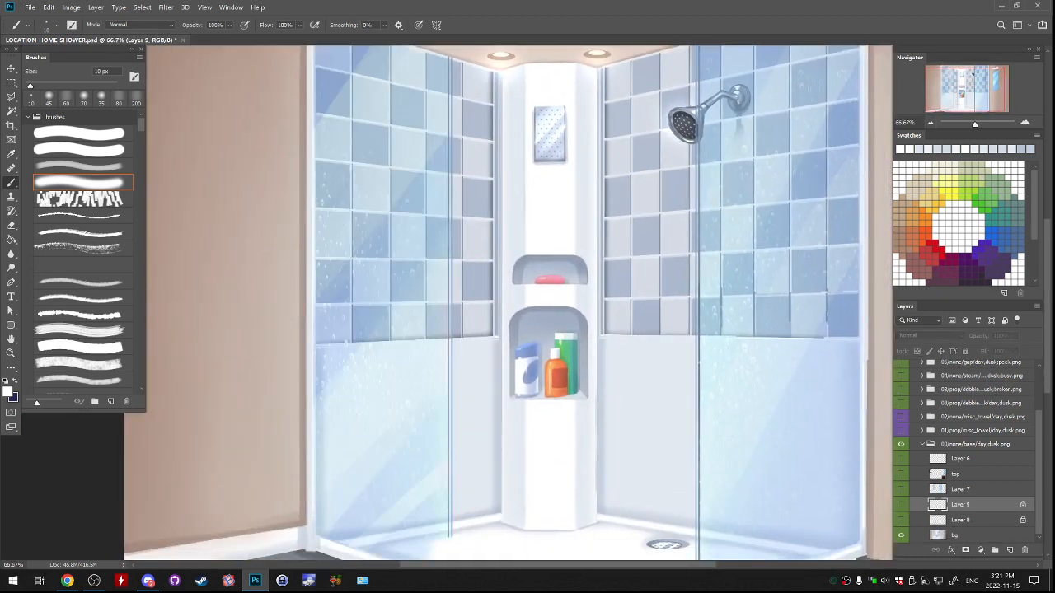
{"action": "left_click_drag", "start_coordinate": [900, 504], "coordinate": [901, 520]}
{"action": "key", "text": "ctrl+e"}
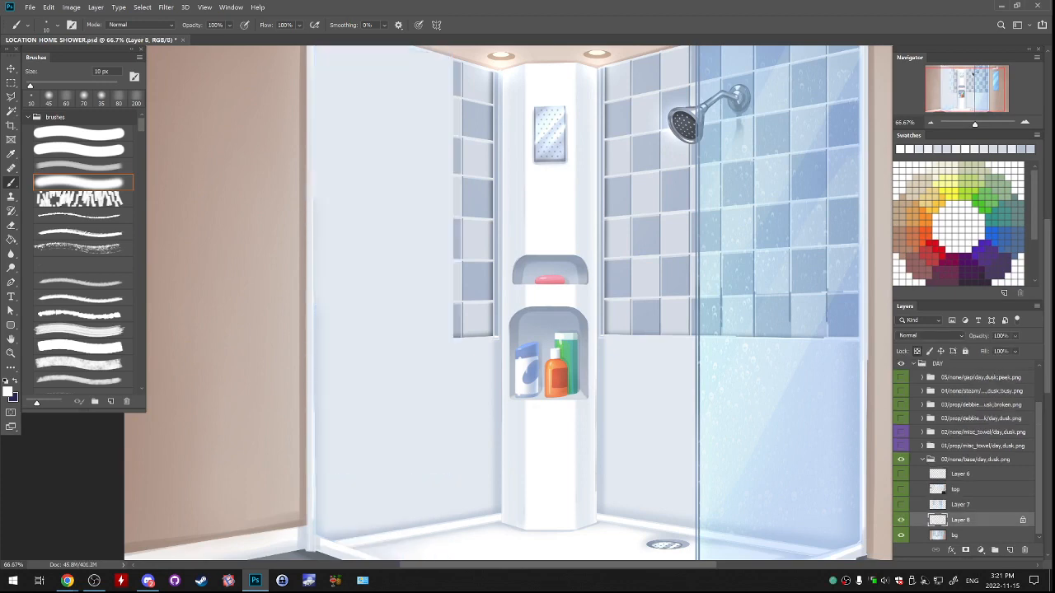
Compare the repainted wall with the original by toggling the visibility of Layer 8 and the glass on Layer 7.
{"action": "left_click", "coordinate": [900, 520]}
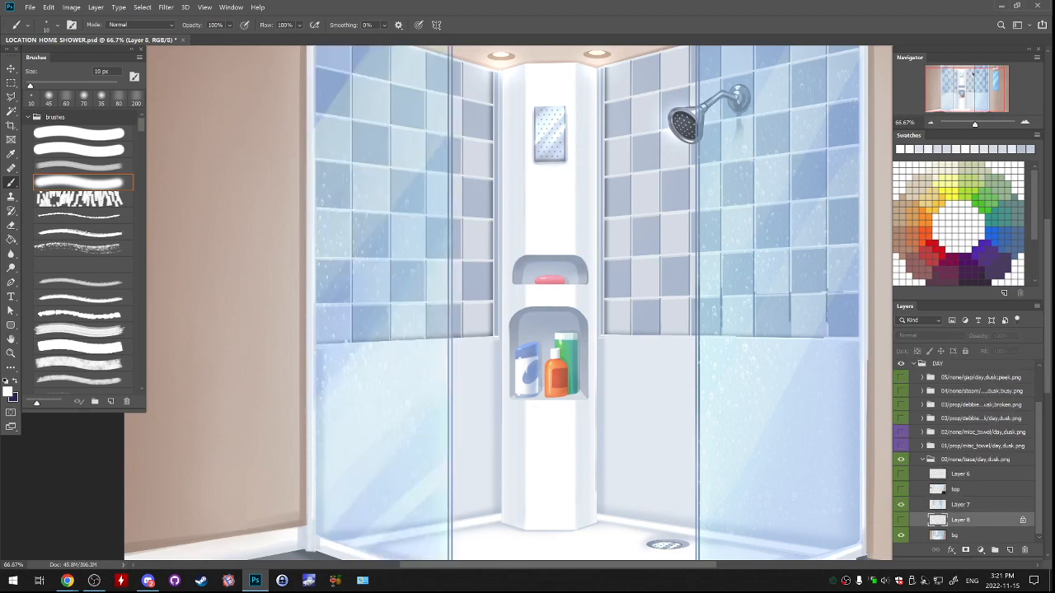
{"action": "left_click", "coordinate": [901, 520]}
{"action": "left_click", "coordinate": [900, 504]}
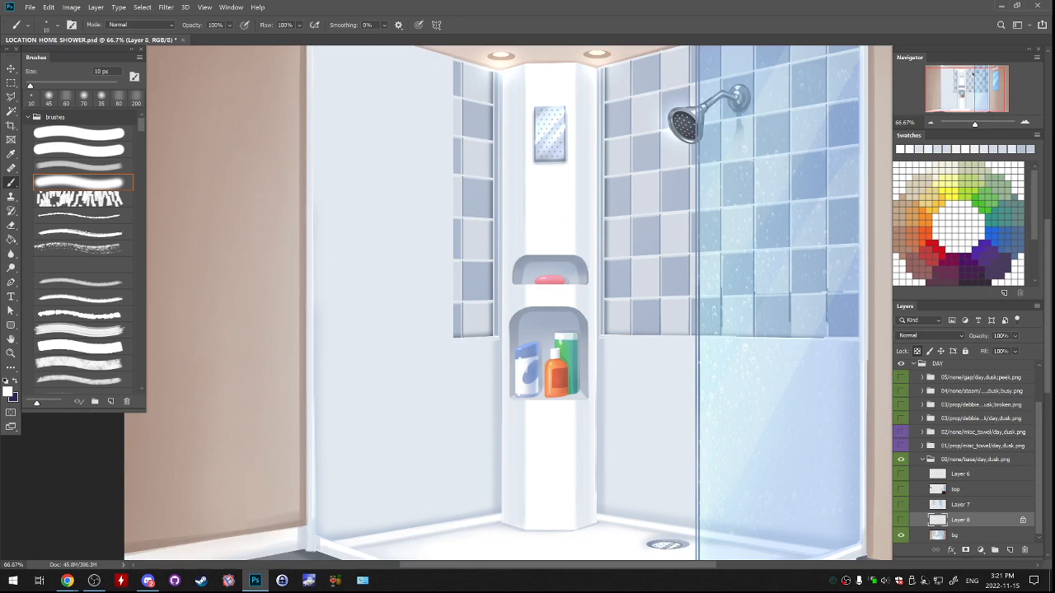
{"action": "left_click", "coordinate": [900, 520]}
Select the shower floor behind the right glass pane, below the ledge strip, with the polygonal lasso and activate the Brush tool.
{"action": "left_click_drag", "start_coordinate": [696, 396], "coordinate": [529, 220]}
{"action": "key", "text": "l"}
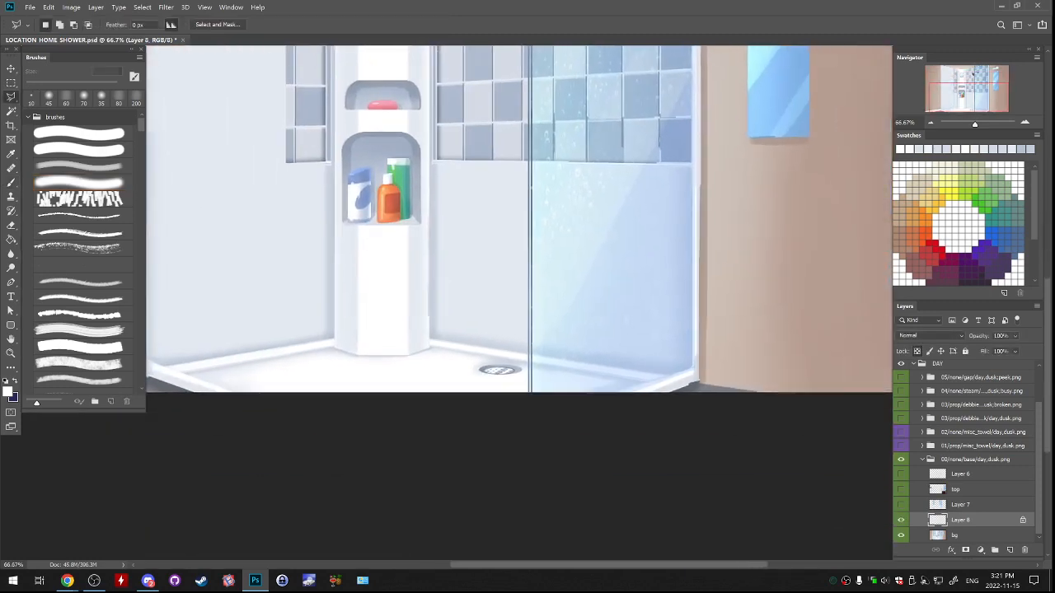
{"action": "key", "text": "ctrl+plus"}
{"action": "key", "text": "ctrl+plus"}
{"action": "left_click_drag", "start_coordinate": [528, 396], "coordinate": [528, 296]}
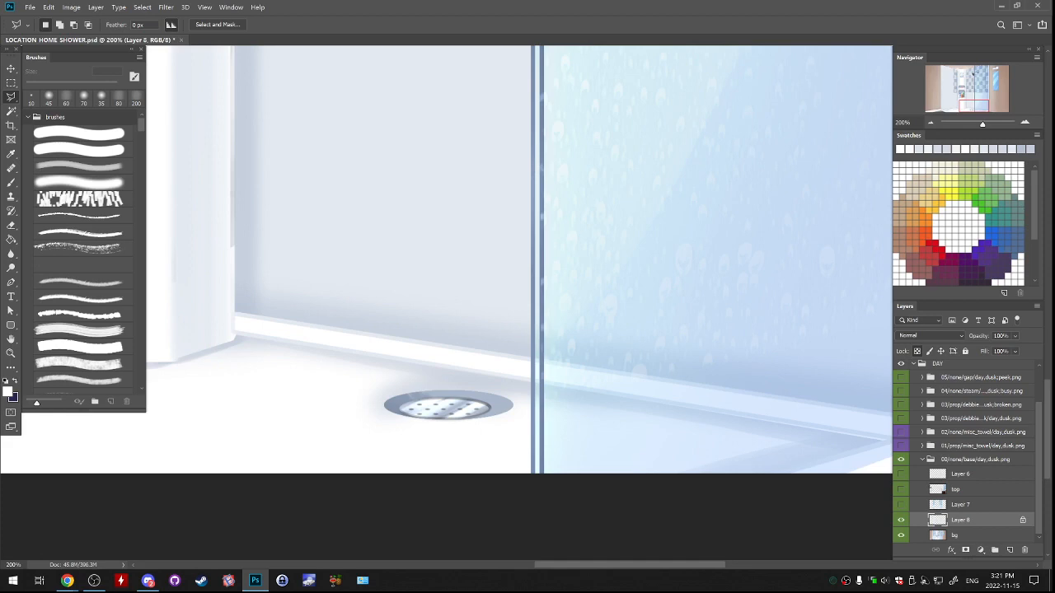
{"action": "left_click_drag", "start_coordinate": [528, 329], "coordinate": [422, 272]}
{"action": "left_click", "coordinate": [420, 434]}
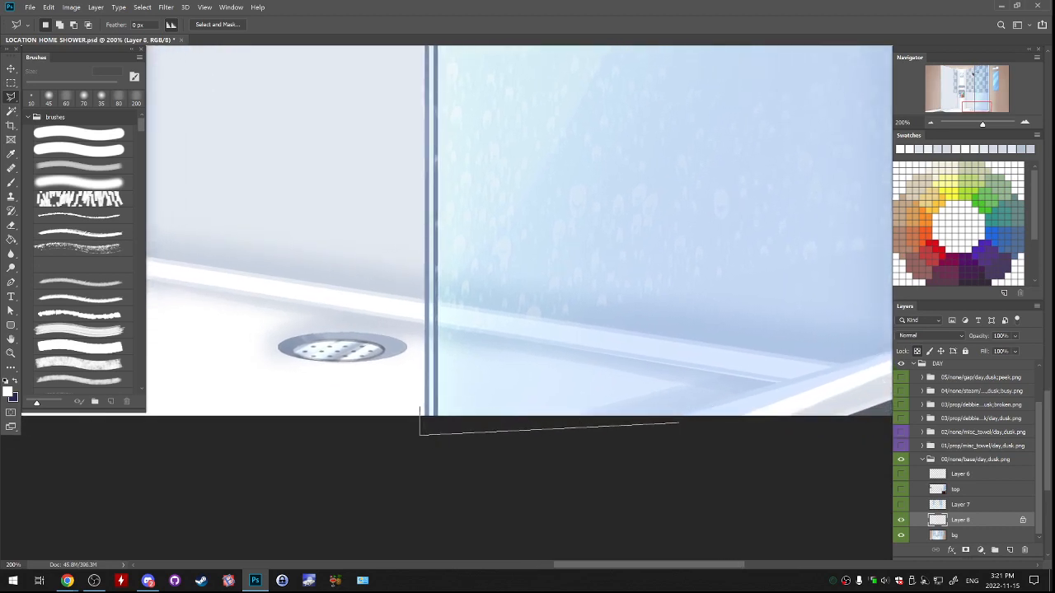
{"action": "left_click_drag", "start_coordinate": [677, 422], "coordinate": [573, 491]}
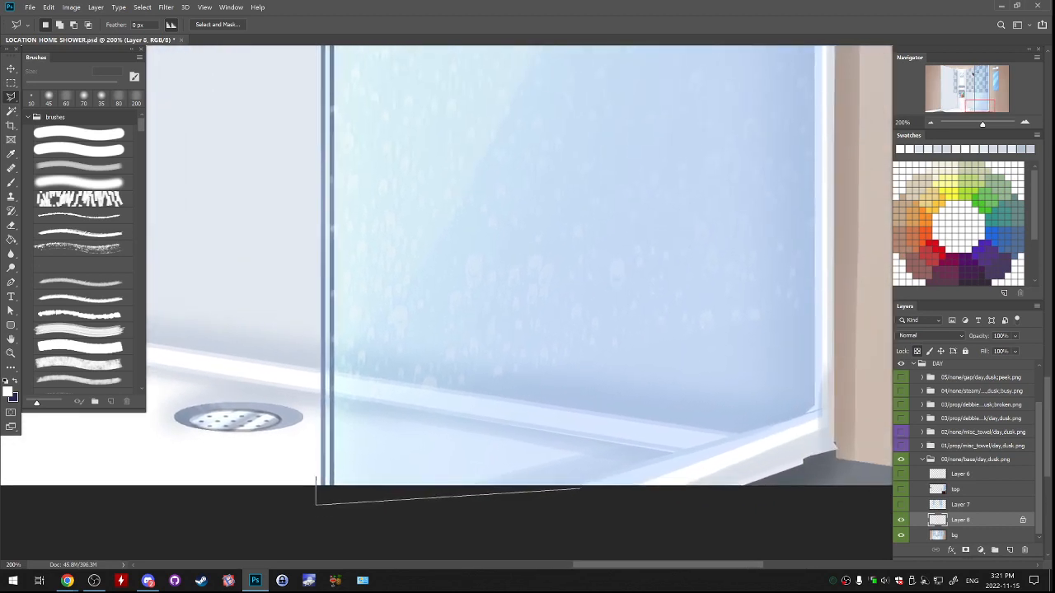
{"action": "left_click", "coordinate": [581, 488]}
{"action": "left_click", "coordinate": [688, 456]}
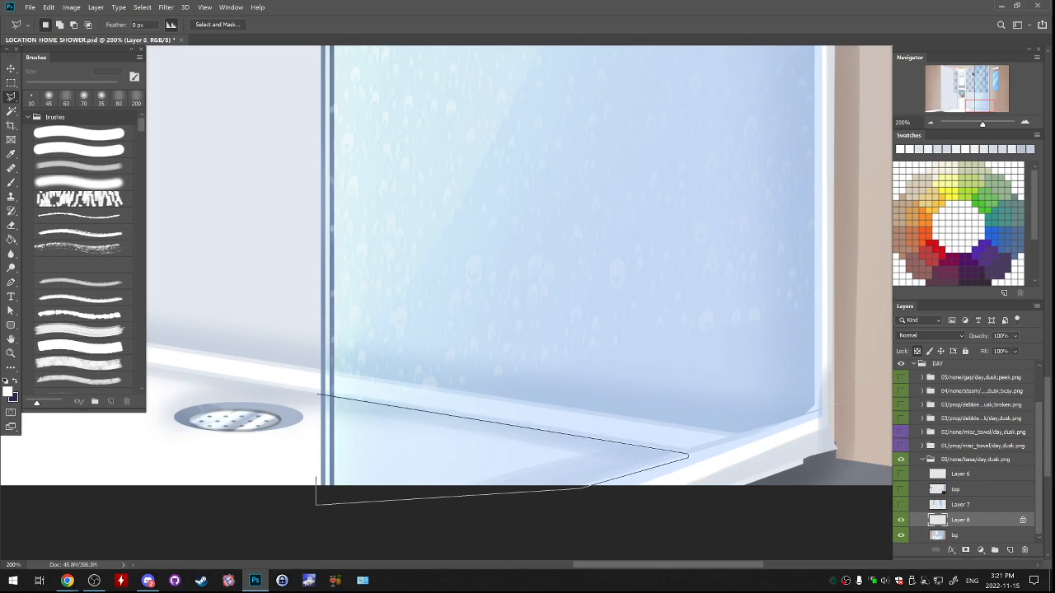
{"action": "left_click", "coordinate": [319, 395]}
{"action": "left_click", "coordinate": [316, 478]}
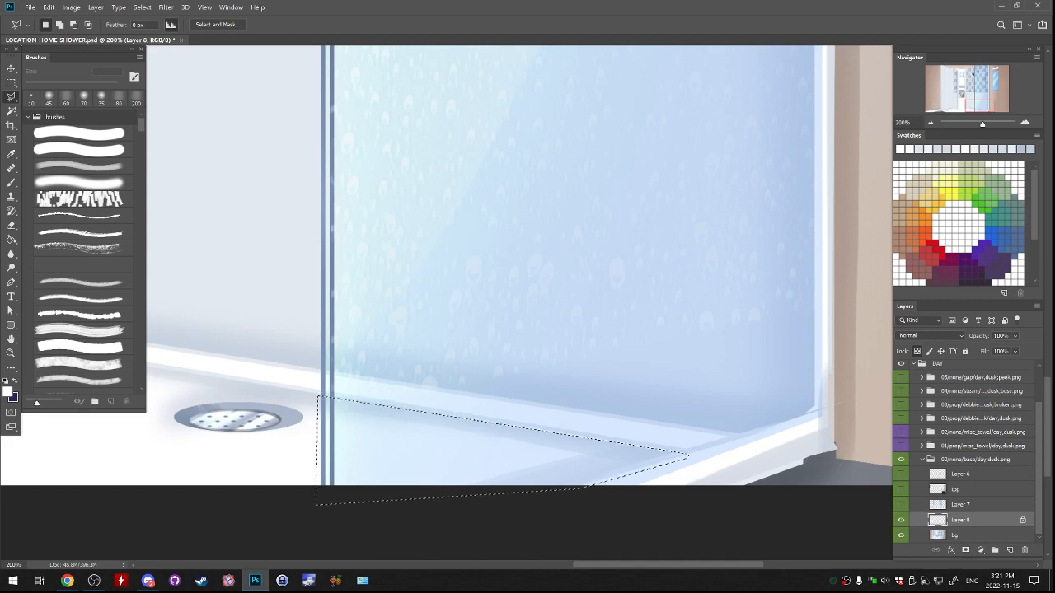
{"action": "key", "text": "b"}
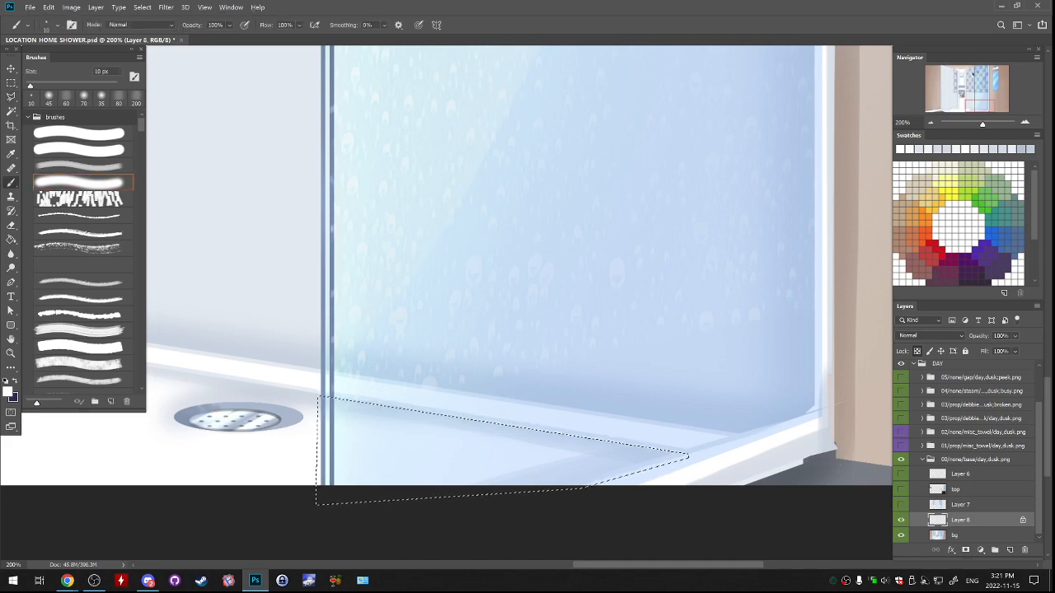
On a new layer, paint the selected floor area white with the soft brush at 175 px and shade it light grey along the ledge.
{"action": "left_click", "coordinate": [1009, 550]}
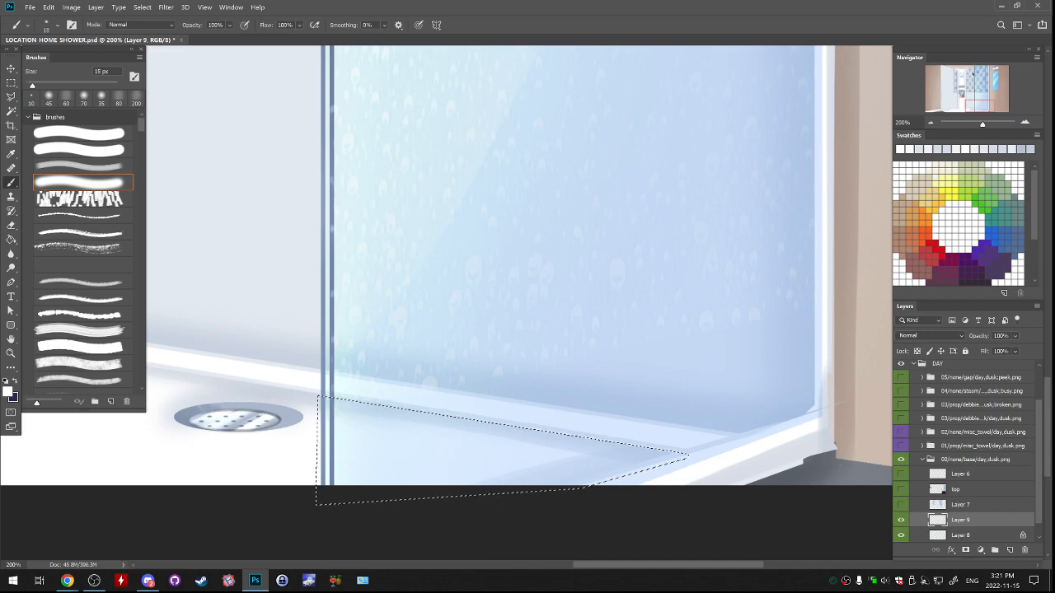
{"action": "mouse_move", "coordinate": [345, 420]}
{"action": "left_mouse_down"}
{"action": "mouse_move", "coordinate": [361, 447]}
{"action": "mouse_move", "coordinate": [520, 421]}
{"action": "mouse_move", "coordinate": [578, 440]}
{"action": "mouse_move", "coordinate": [664, 427]}
{"action": "mouse_move", "coordinate": [731, 393]}
{"action": "left_mouse_up"}
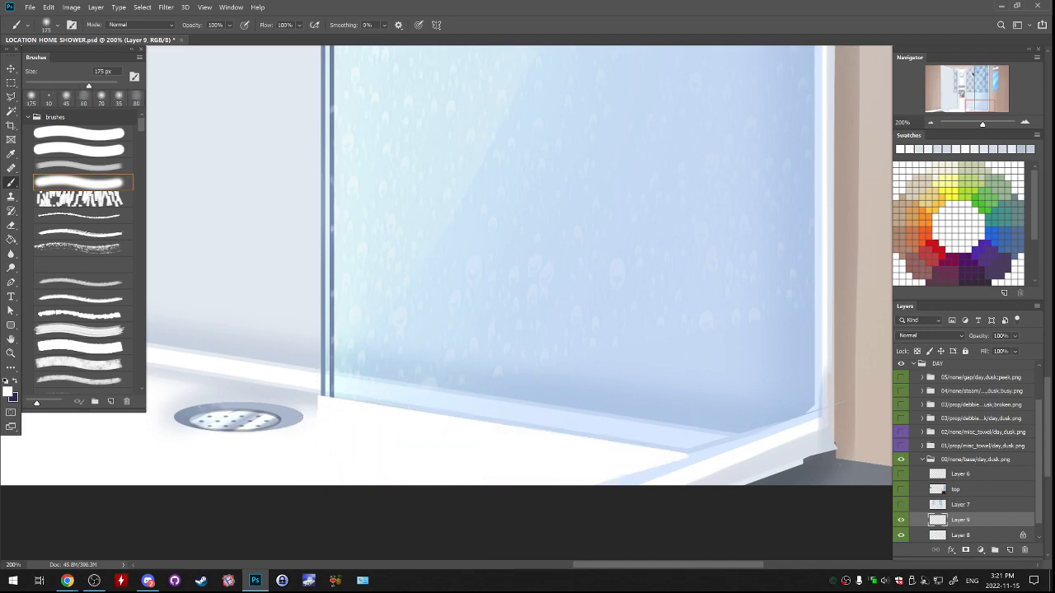
{"action": "key", "text": "ctrl+z"}
{"action": "left_click", "coordinate": [169, 412], "text": "alt"}
{"action": "left_click_drag", "start_coordinate": [363, 381], "coordinate": [798, 428]}
{"action": "left_click_drag", "start_coordinate": [265, 350], "coordinate": [819, 418]}
{"action": "key", "text": "ctrl+z"}
{"action": "key", "text": "ctrl+z"}
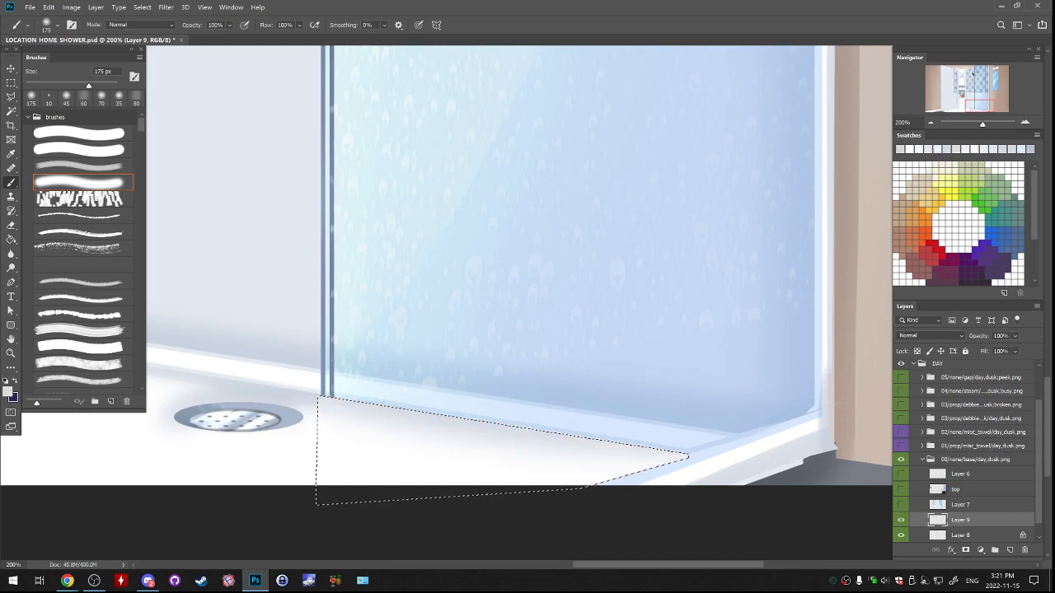
Extend the floor's soft grey shadow toward the corner by the curb with the soft brush at 90 px, and deselect.
{"action": "left_click", "coordinate": [83, 166]}
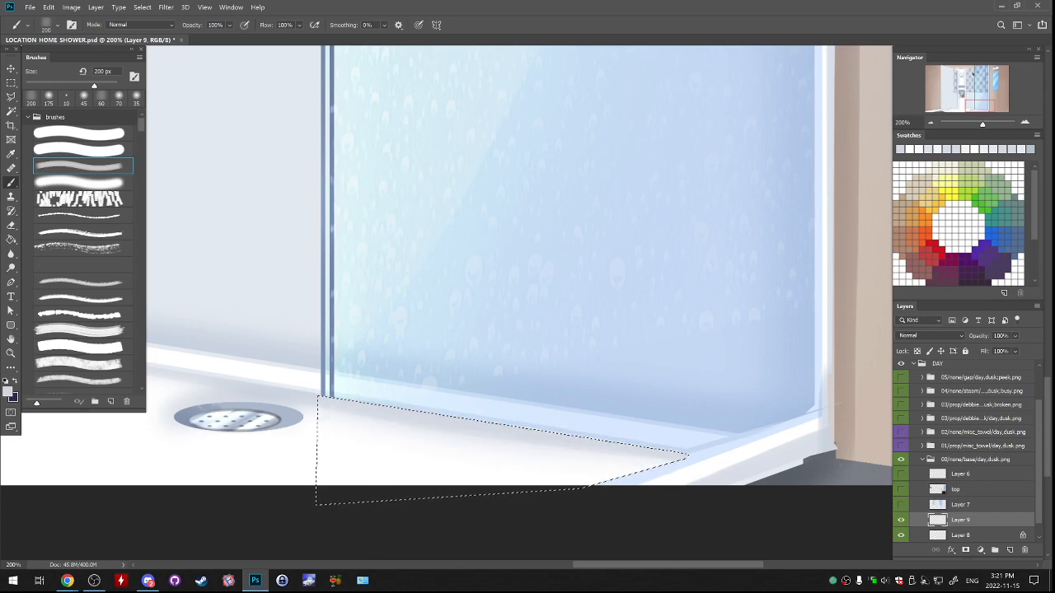
{"action": "left_click", "coordinate": [82, 182]}
{"action": "left_click_drag", "start_coordinate": [682, 457], "coordinate": [586, 489]}
{"action": "key", "text": "bracketright"}
{"action": "key", "text": "bracketright"}
{"action": "key", "text": "bracketright"}
{"action": "key", "text": "bracketright"}
{"action": "key", "text": "bracketright"}
{"action": "key", "text": "bracketright"}
{"action": "key", "text": "ctrl+d"}
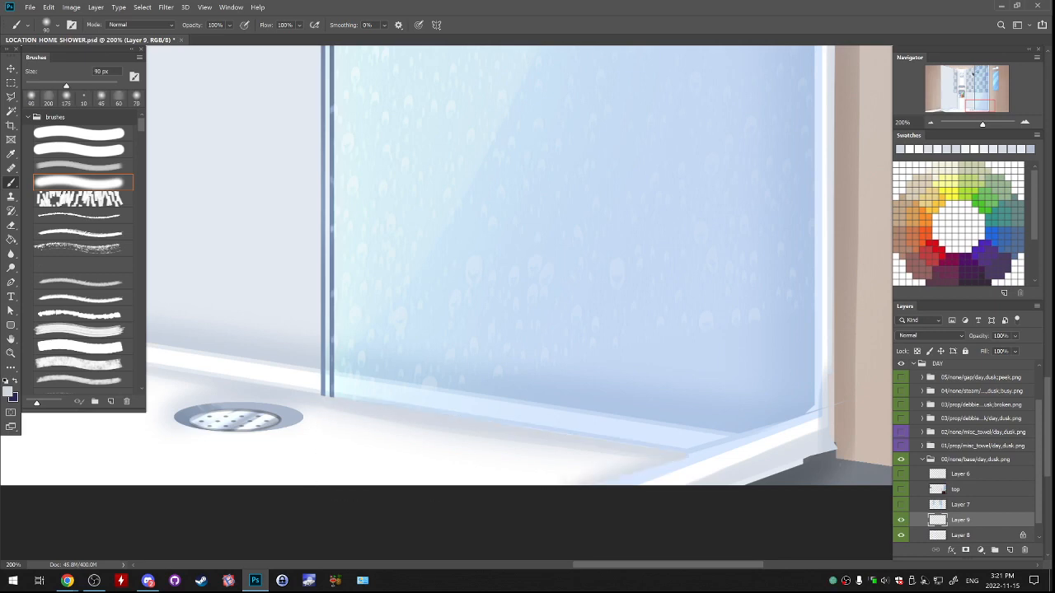
Outline the ledge strip behind the right glass pane with the polygonal lasso and return to the Brush tool.
{"action": "key", "text": "l"}
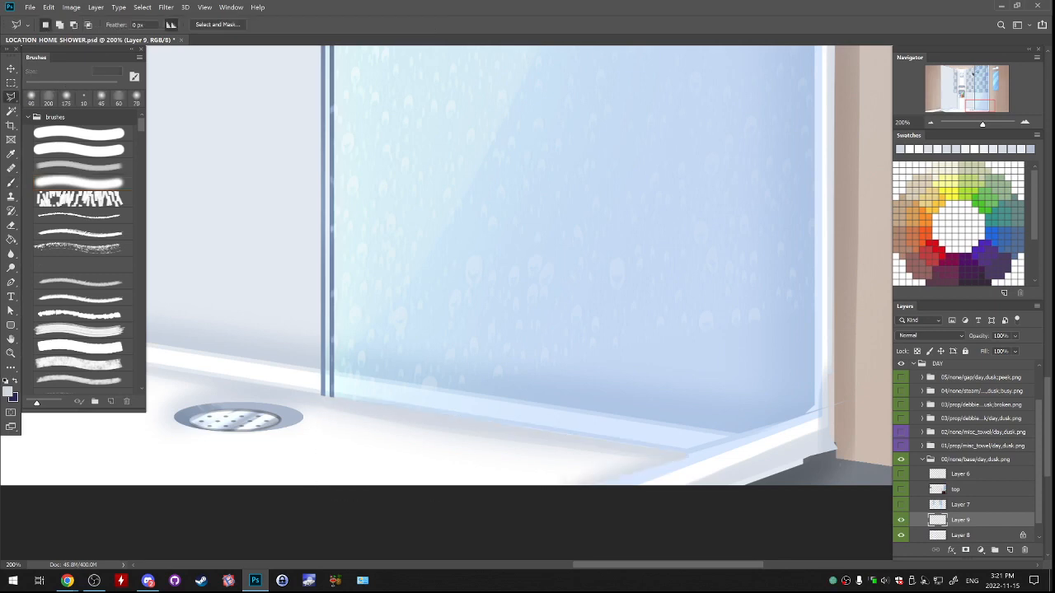
{"action": "key", "text": "ctrl+e"}
{"action": "key", "text": "ctrl+z"}
{"action": "left_click", "coordinate": [280, 387]}
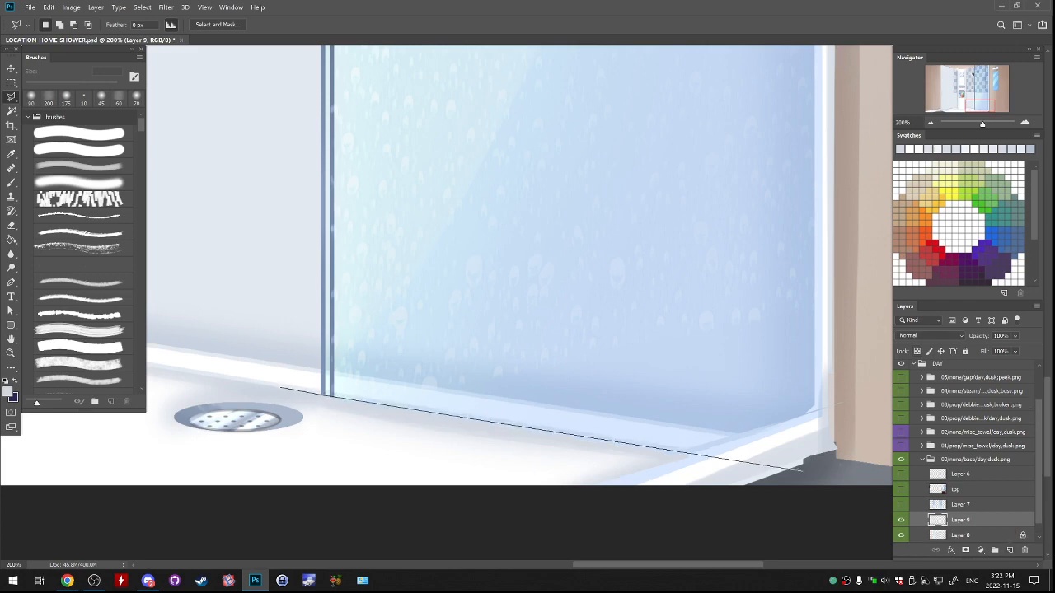
{"action": "left_click", "coordinate": [688, 455]}
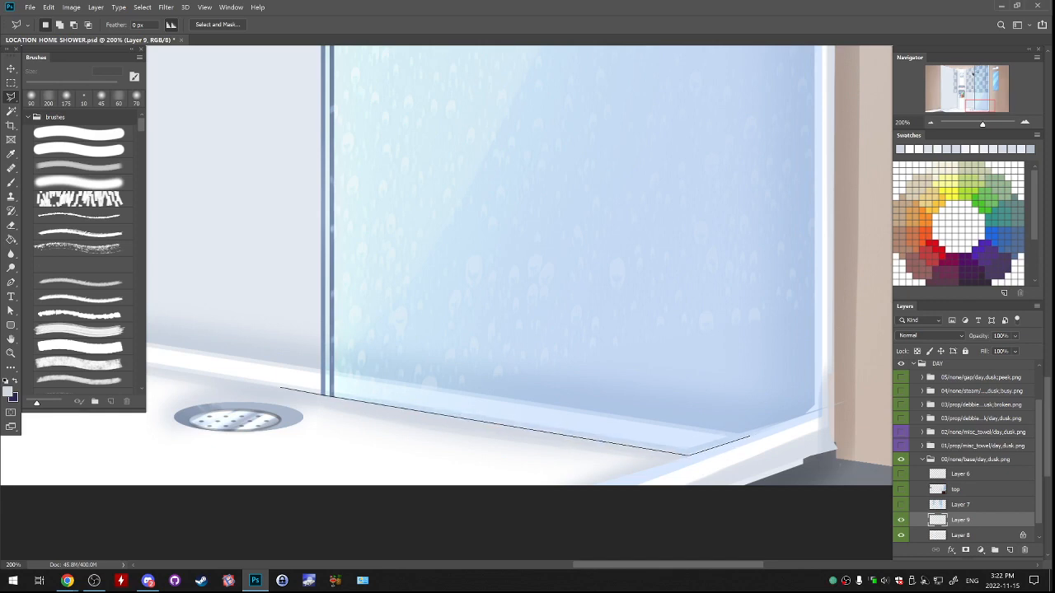
{"action": "left_click", "coordinate": [748, 435]}
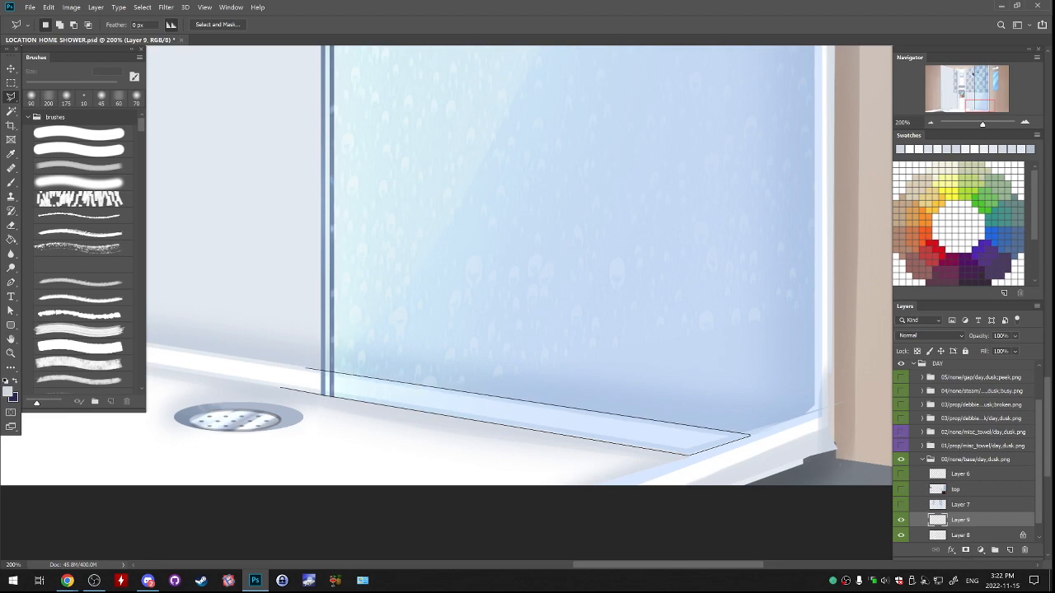
{"action": "left_click", "coordinate": [308, 367]}
{"action": "left_click", "coordinate": [280, 388]}
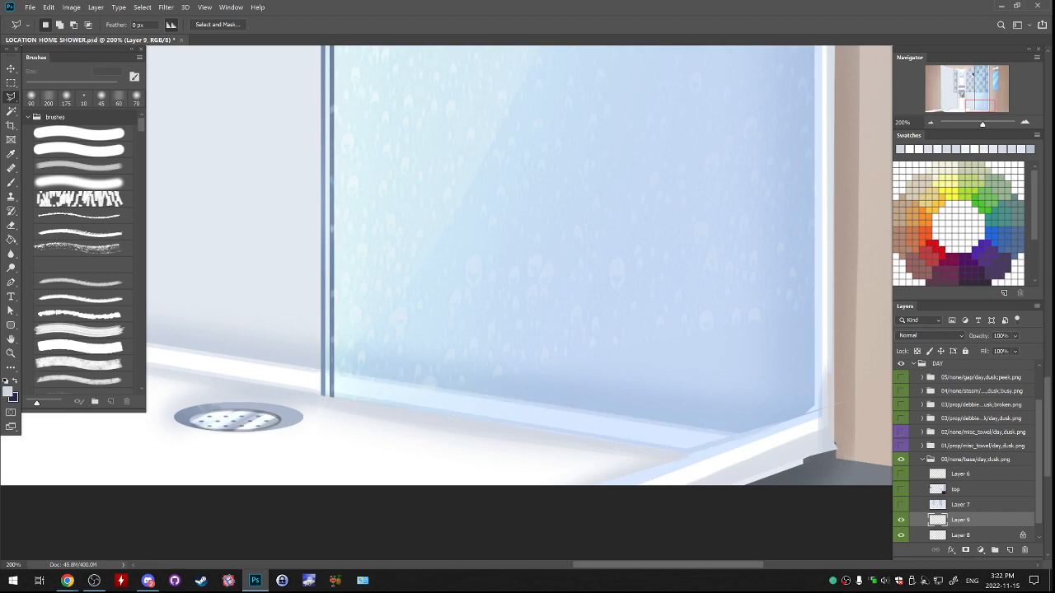
{"action": "key", "text": "b"}
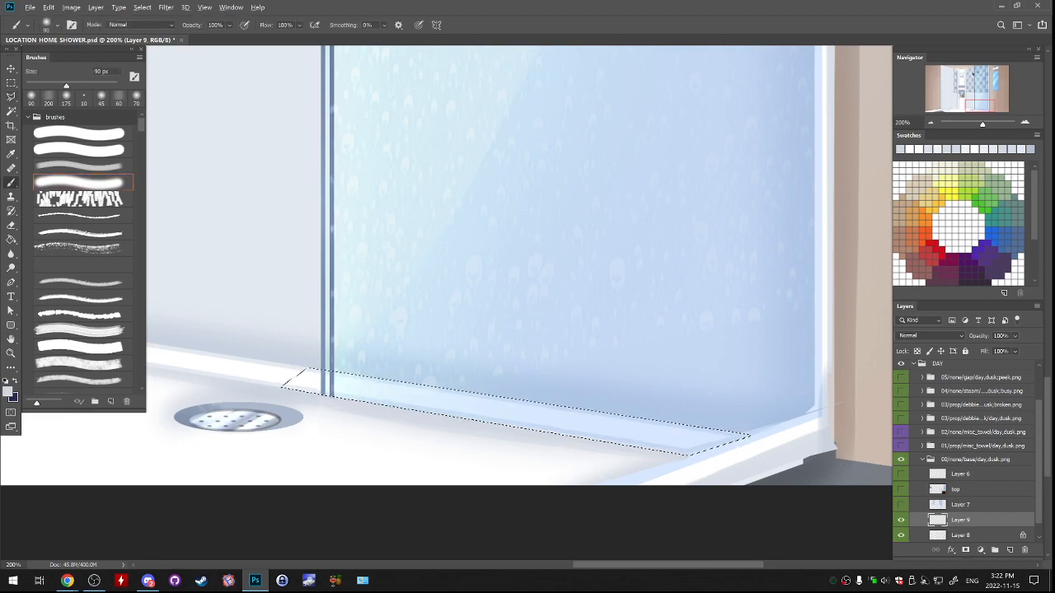
Paint the selected ledge strip solid white with the soft brush at 90 px, matching the exposed ledge, and deselect.
{"action": "left_click", "coordinate": [316, 384], "text": "alt"}
{"action": "mouse_move", "coordinate": [338, 383]}
{"action": "left_mouse_down"}
{"action": "mouse_move", "coordinate": [318, 383]}
{"action": "mouse_move", "coordinate": [734, 441]}
{"action": "left_mouse_up"}
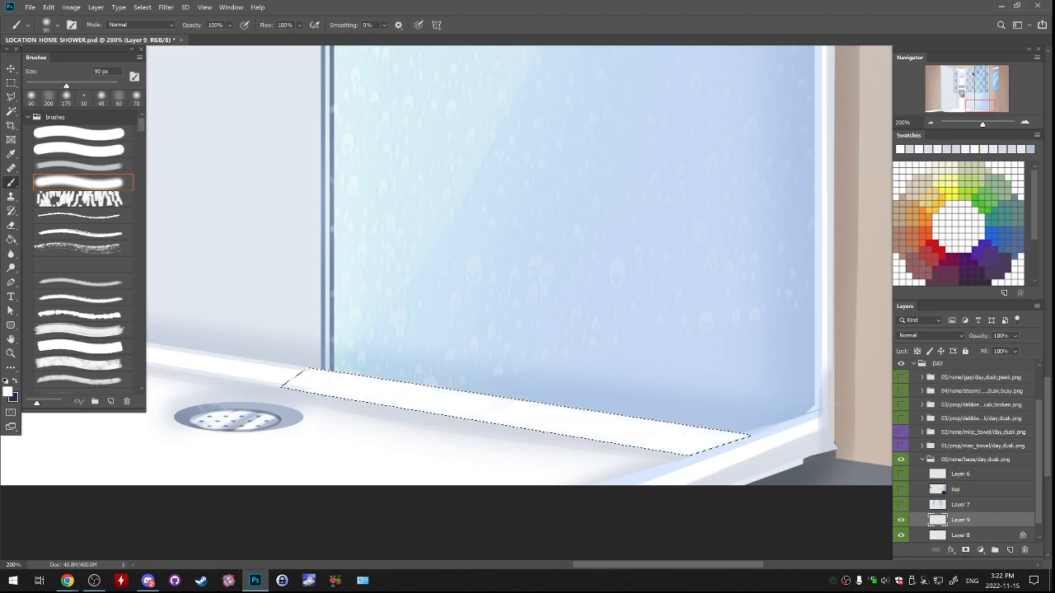
{"action": "key", "text": "ctrl+d"}
{"action": "key", "text": "ctrl+z"}
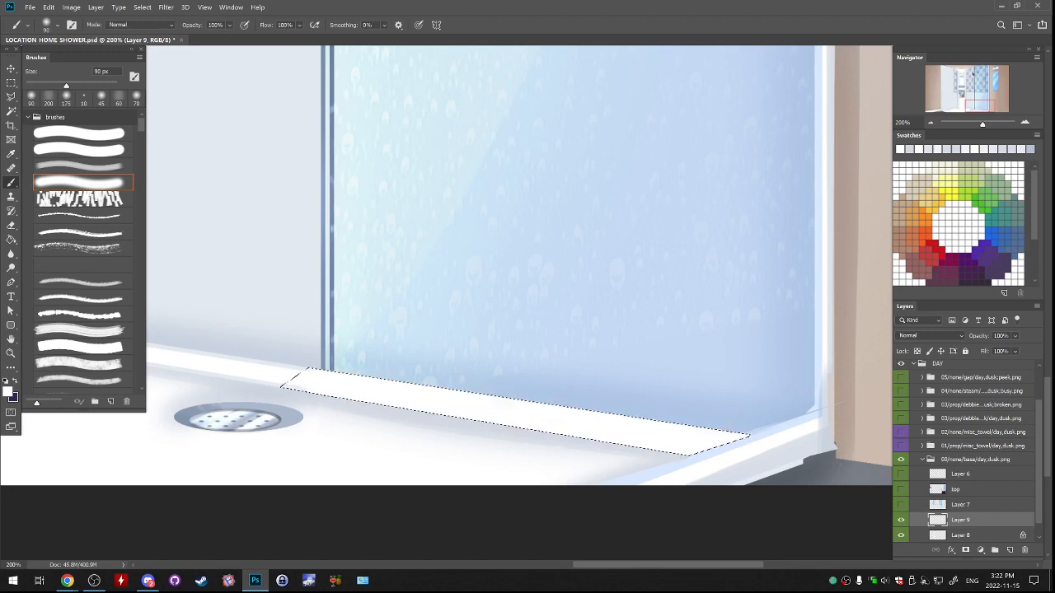
{"action": "key", "text": "ctrl+d"}
Cover the leftover frame marks under the ledge strip with the 19 px hard brush and lock Layer 9's transparent pixels.
{"action": "key", "text": "ctrl+plus"}
{"action": "key", "text": "ctrl+plus"}
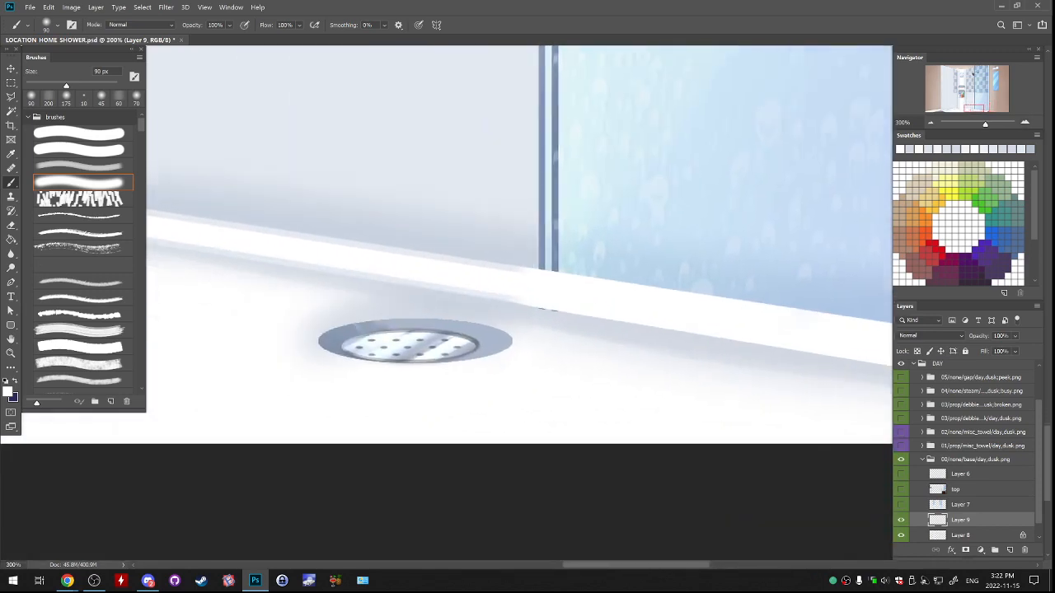
{"action": "left_click", "coordinate": [910, 149]}
{"action": "left_click", "coordinate": [79, 134]}
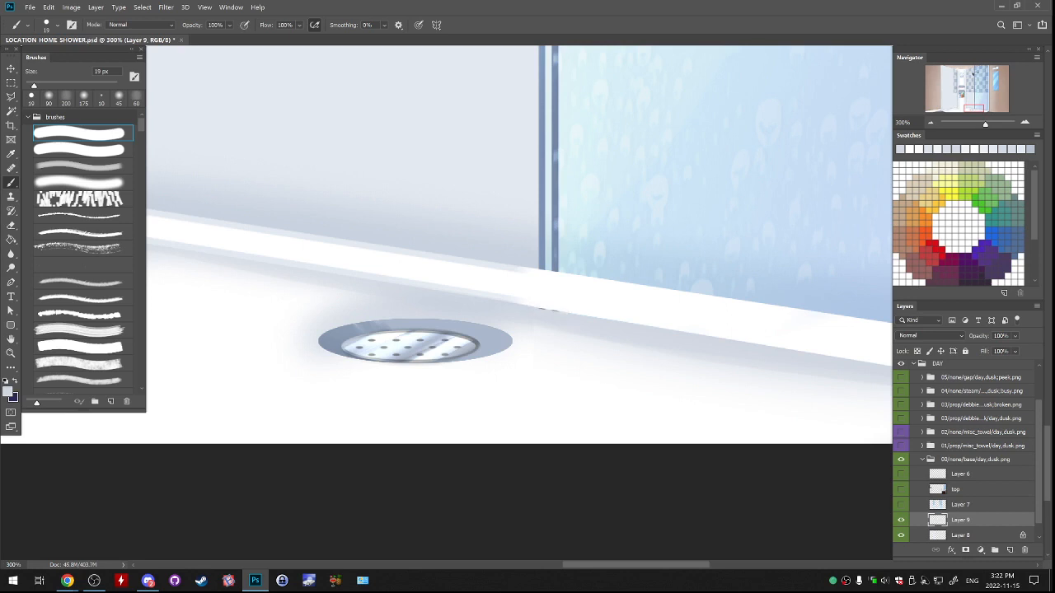
{"action": "left_click_drag", "start_coordinate": [518, 302], "coordinate": [550, 309]}
{"action": "key", "text": "slash"}
{"action": "left_click_drag", "start_coordinate": [486, 305], "coordinate": [447, 343]}
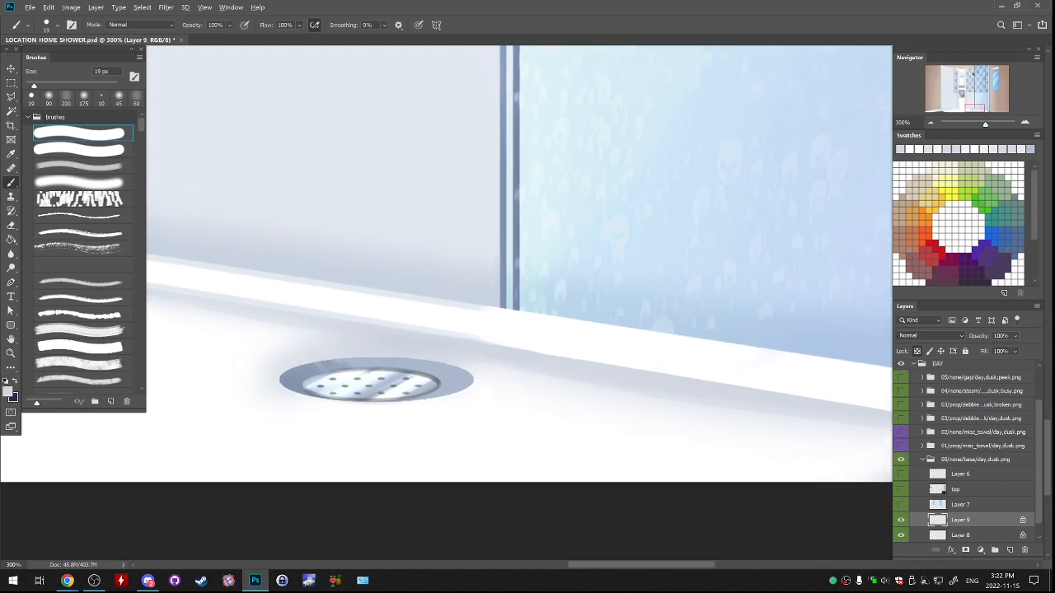
{"action": "left_click", "coordinate": [440, 341], "text": "alt"}
Try to blend the seam where the repainted ledge meets the exposed ledge with the translucent brush at 50 px.
{"action": "left_click", "coordinate": [66, 98]}
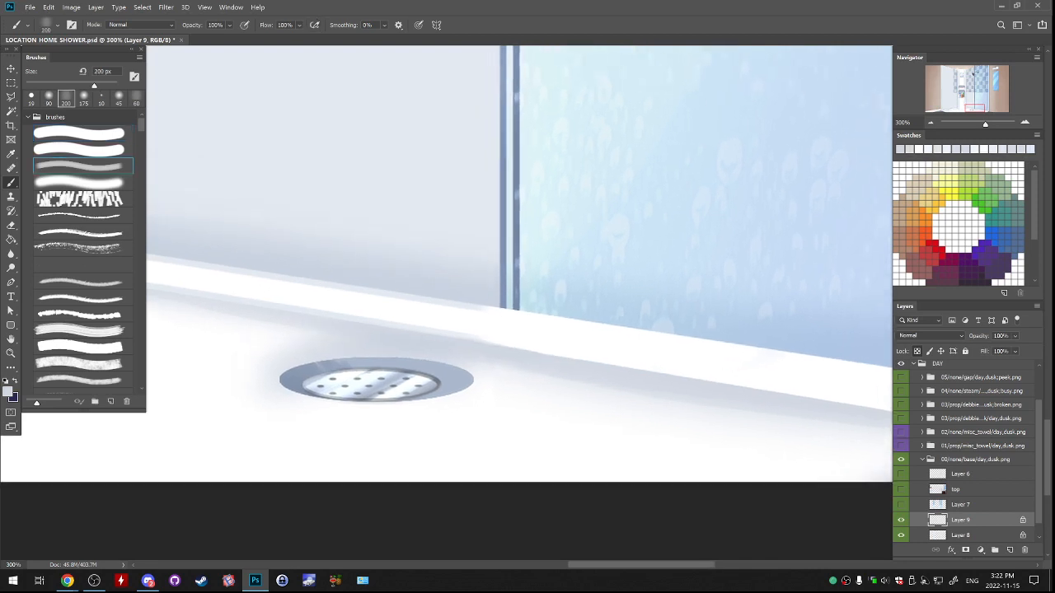
{"action": "key", "text": "bracketleft"}
{"action": "key", "text": "bracketleft"}
{"action": "key", "text": "bracketleft"}
{"action": "key", "text": "bracketleft"}
{"action": "key", "text": "bracketleft"}
{"action": "key", "text": "bracketleft"}
{"action": "key", "text": "bracketleft"}
{"action": "key", "text": "bracketleft"}
{"action": "key", "text": "bracketleft"}
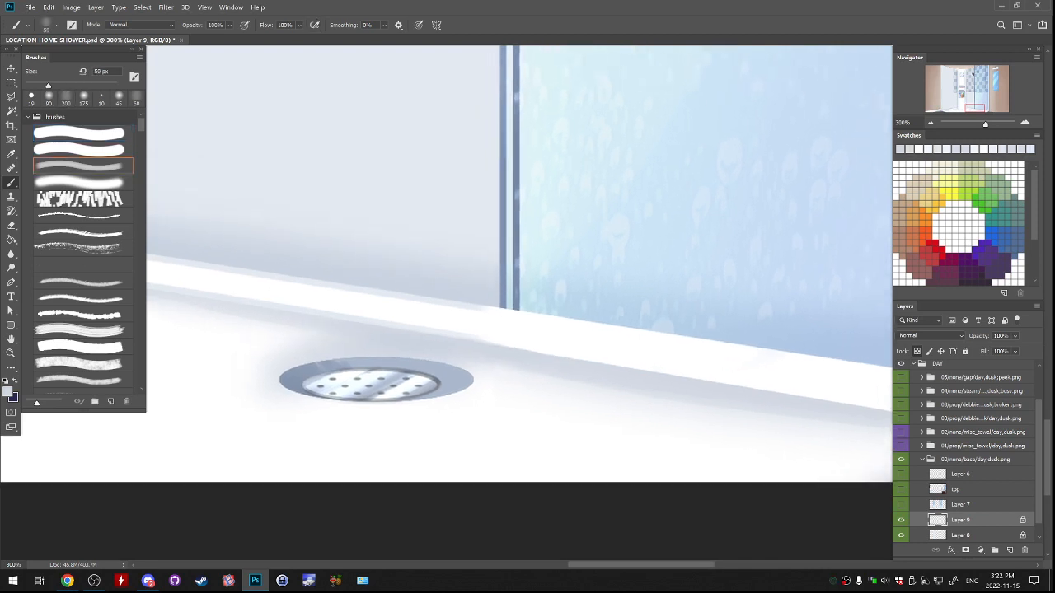
{"action": "left_click_drag", "start_coordinate": [488, 308], "coordinate": [603, 325]}
{"action": "key", "text": "ctrl+z"}
{"action": "key", "text": "ctrl+z"}
Paint thin pale grey lines along the upper and lower edges of the repainted ledge with the hard brush at 19 px.
{"action": "key", "text": "ctrl+minus"}
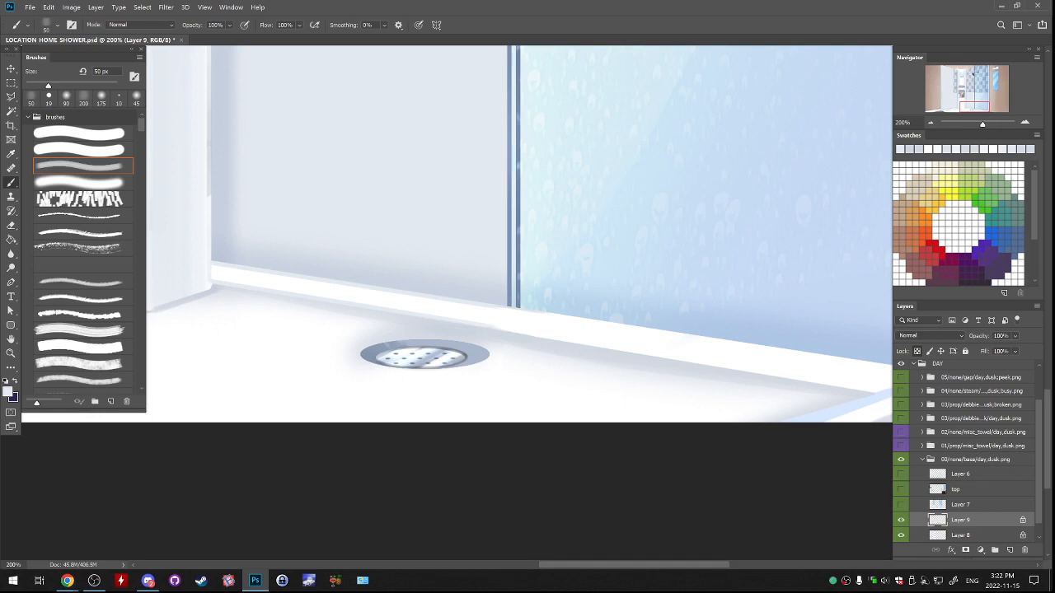
{"action": "left_click", "coordinate": [79, 133]}
{"action": "mouse_move", "coordinate": [527, 247]}
{"action": "left_mouse_down"}
{"action": "mouse_move", "coordinate": [273, 252]}
{"action": "mouse_move", "coordinate": [309, 273]}
{"action": "left_mouse_up"}
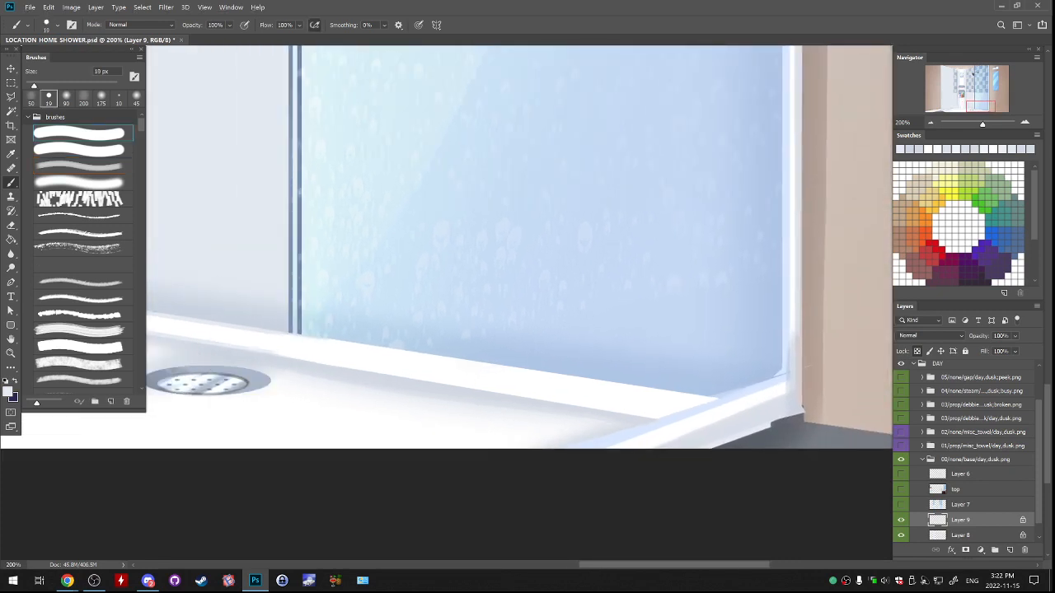
{"action": "left_click", "coordinate": [48, 97]}
{"action": "left_click", "coordinate": [717, 399], "text": "shift"}
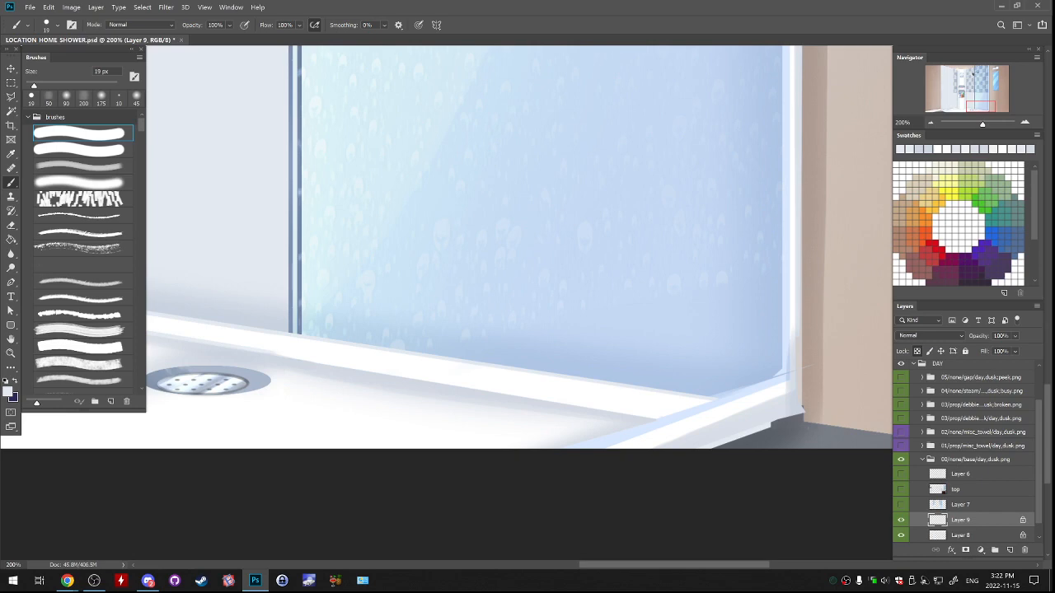
{"action": "left_click", "coordinate": [657, 418], "text": "shift"}
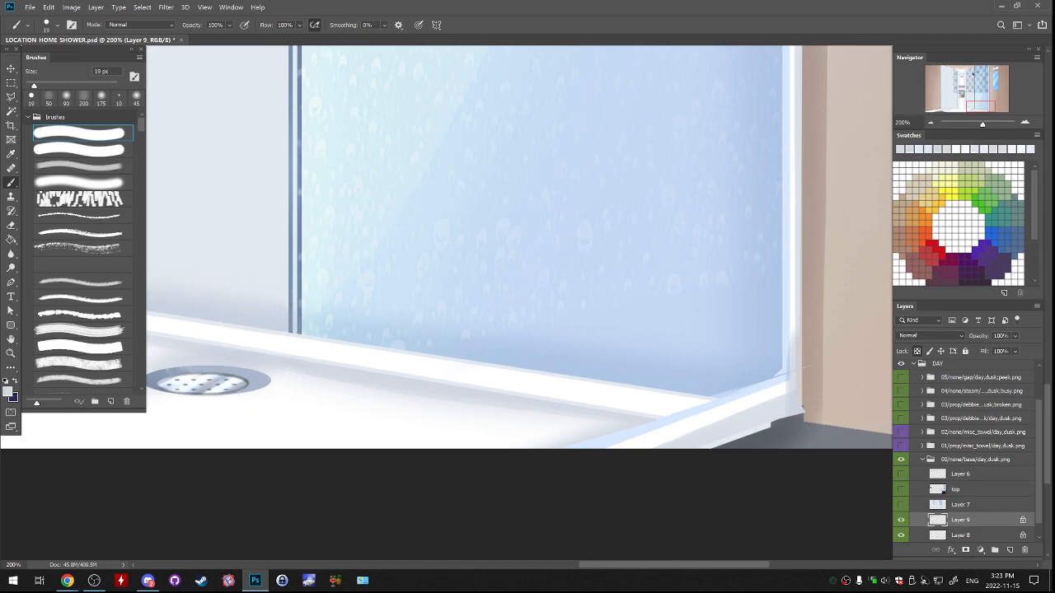
Add a new layer between Layer 8 and Layer 9.
{"action": "left_click_drag", "start_coordinate": [461, 313], "coordinate": [479, 342]}
{"action": "left_click", "coordinate": [995, 536]}
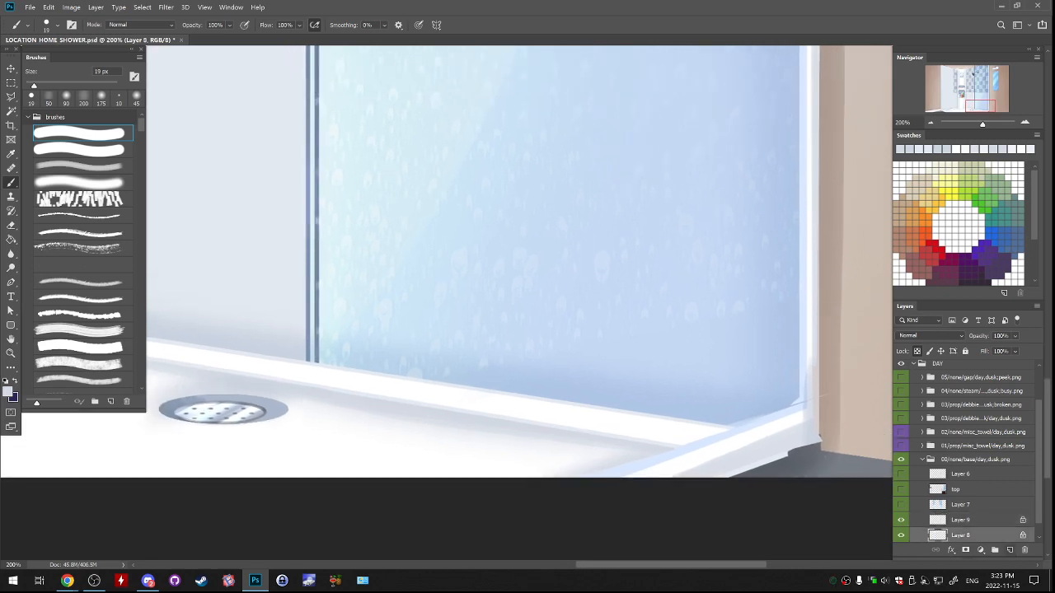
{"action": "left_click", "coordinate": [1009, 550]}
Select the entire wall area behind the right glass pane, from above the canvas down to the ledge, with the polygonal lasso.
{"action": "key", "text": "l"}
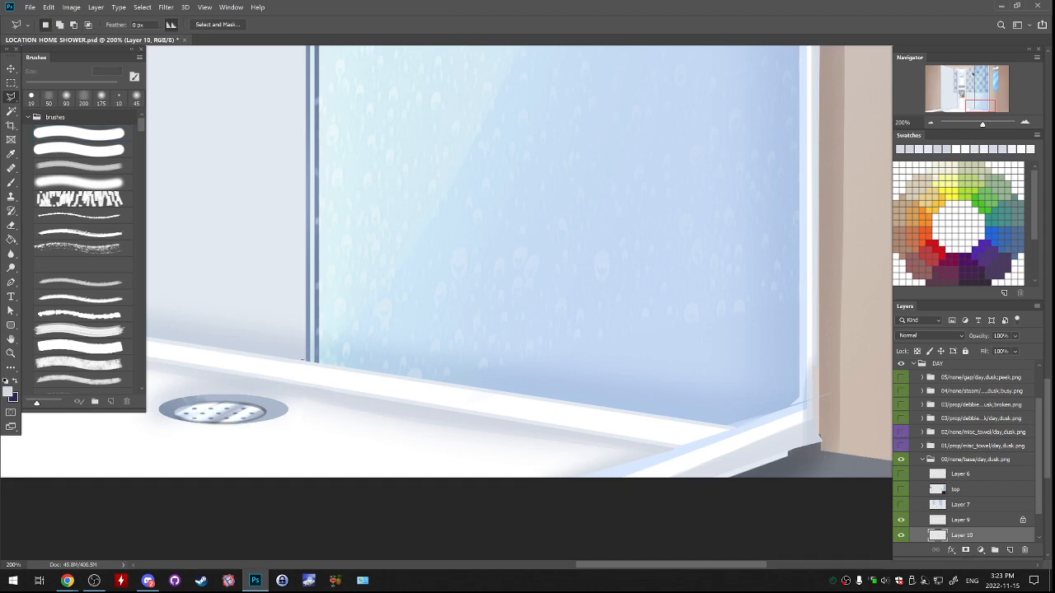
{"action": "left_click", "coordinate": [304, 360]}
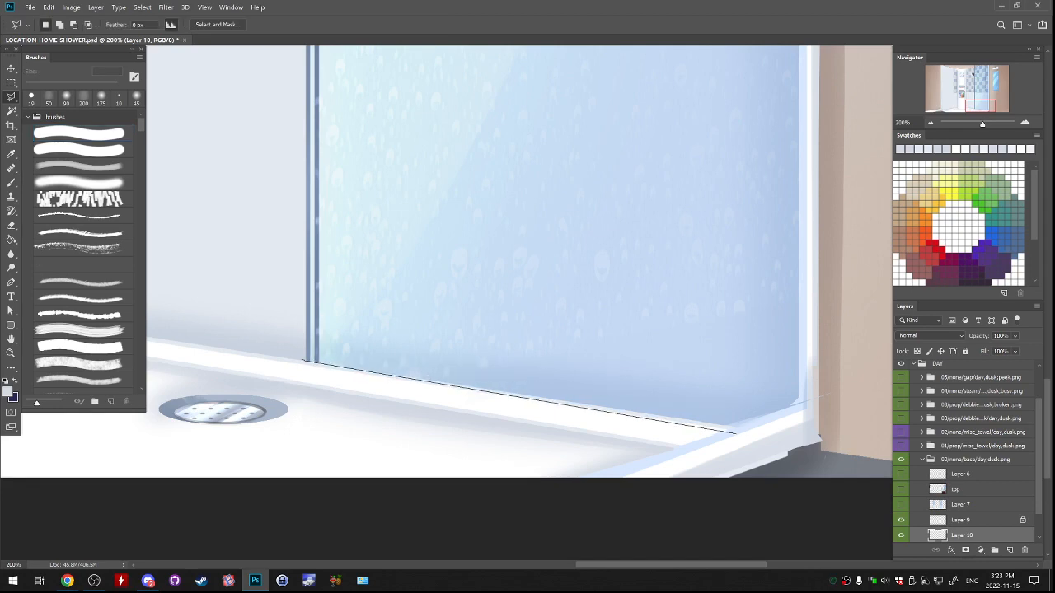
{"action": "left_click_drag", "start_coordinate": [803, 403], "coordinate": [687, 493]}
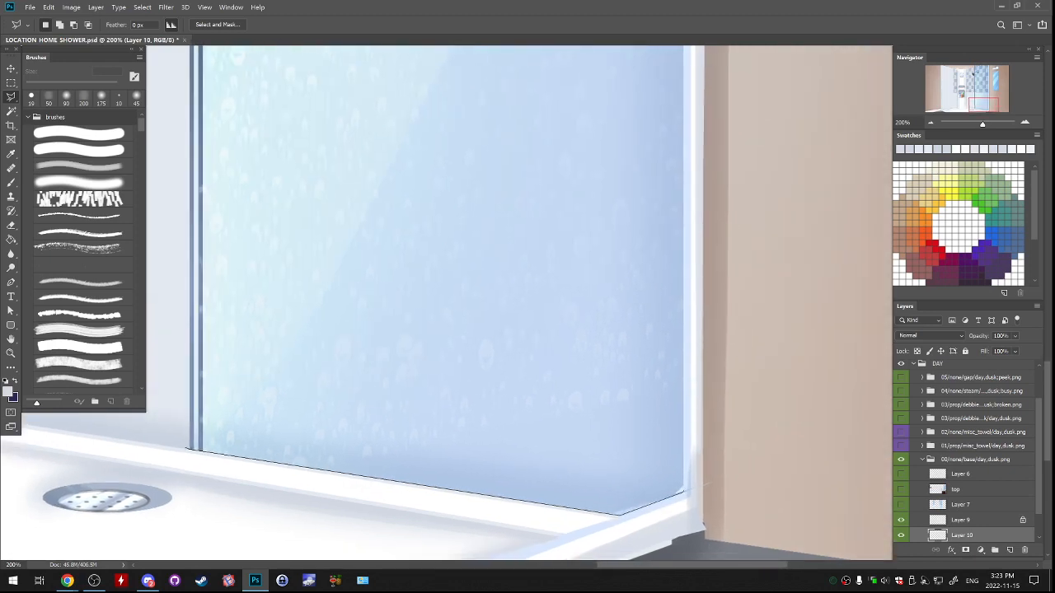
{"action": "left_click_drag", "start_coordinate": [659, 190], "coordinate": [651, 461]}
{"action": "left_click_drag", "start_coordinate": [655, 289], "coordinate": [653, 437]}
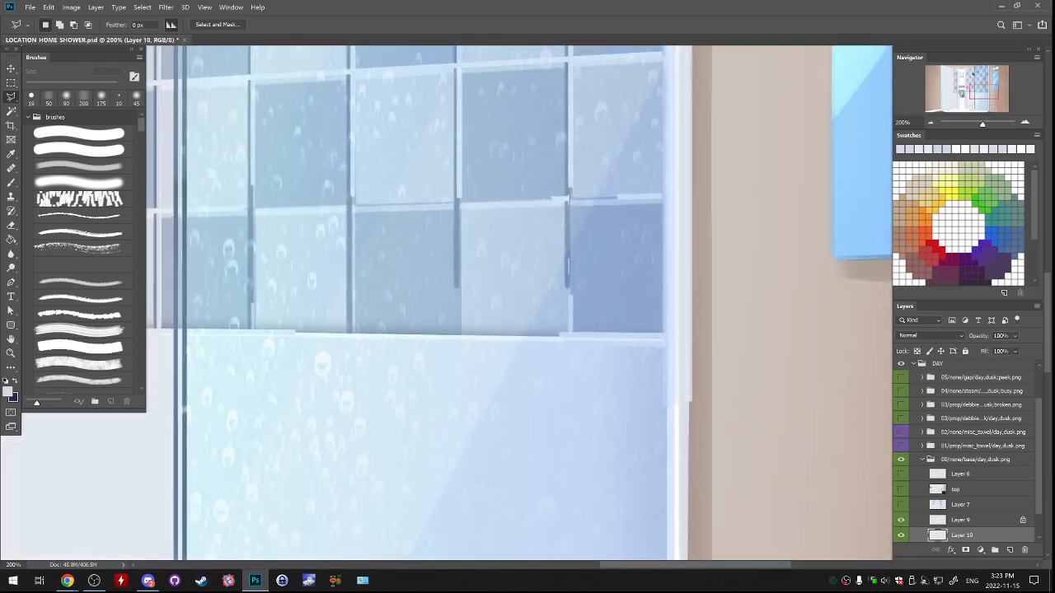
{"action": "left_click_drag", "start_coordinate": [655, 231], "coordinate": [653, 454]}
{"action": "mouse_move", "coordinate": [655, 206]}
{"action": "left_mouse_down"}
{"action": "mouse_move", "coordinate": [656, 453]}
{"action": "mouse_move", "coordinate": [673, 326]}
{"action": "mouse_move", "coordinate": [674, 433]}
{"action": "left_mouse_up"}
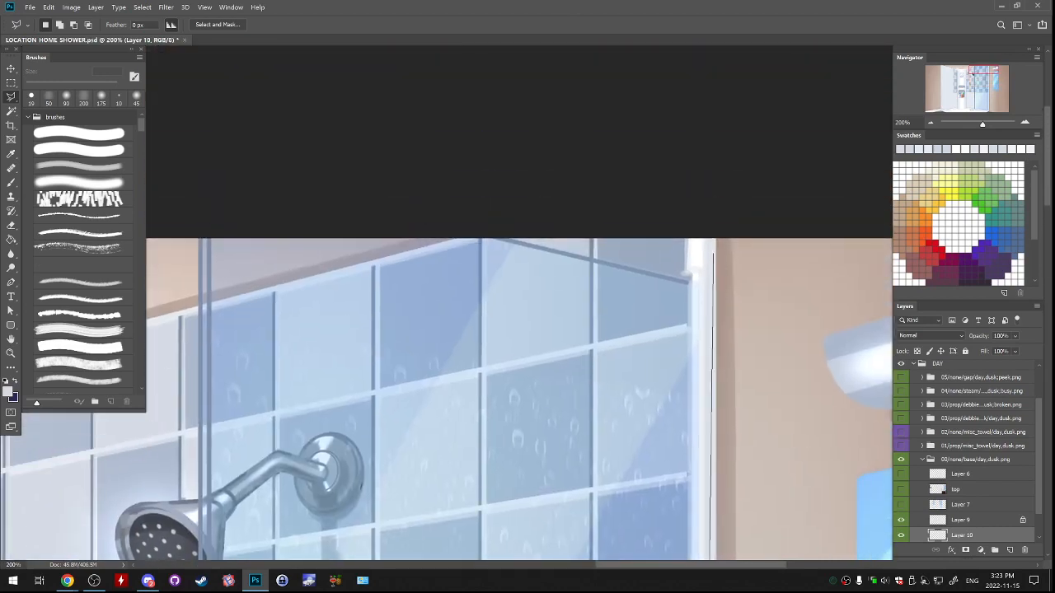
{"action": "mouse_move", "coordinate": [471, 219]}
{"action": "left_mouse_down"}
{"action": "mouse_move", "coordinate": [748, 189]}
{"action": "mouse_move", "coordinate": [736, 189]}
{"action": "left_mouse_up"}
{"action": "left_click_drag", "start_coordinate": [478, 166], "coordinate": [464, 174]}
{"action": "mouse_move", "coordinate": [438, 237]}
{"action": "left_mouse_down"}
{"action": "mouse_move", "coordinate": [490, 107]}
{"action": "mouse_move", "coordinate": [482, 66]}
{"action": "mouse_move", "coordinate": [485, 80]}
{"action": "left_mouse_up"}
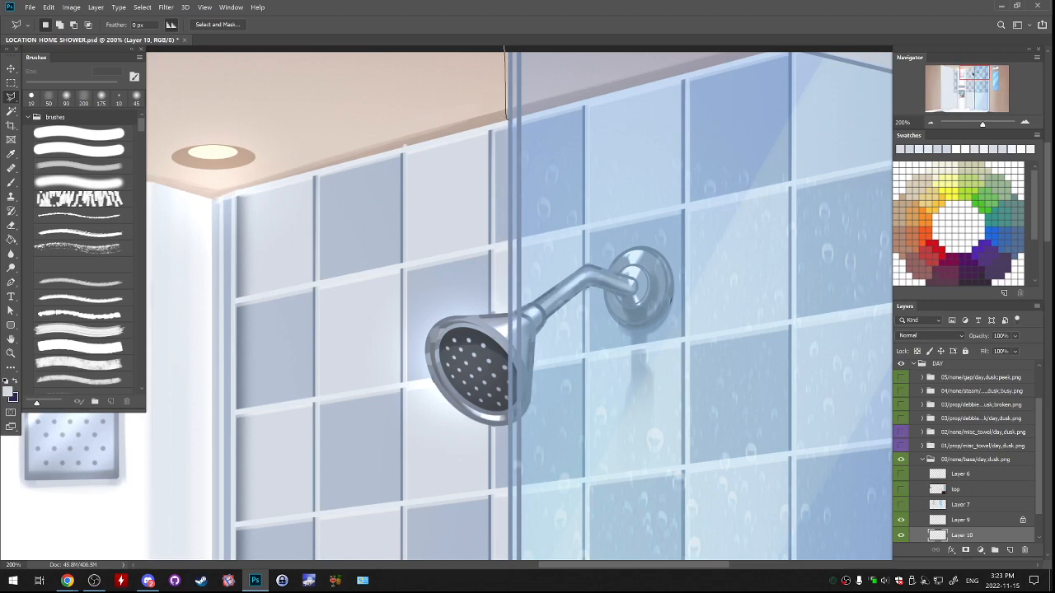
{"action": "left_click_drag", "start_coordinate": [507, 518], "coordinate": [487, 102]}
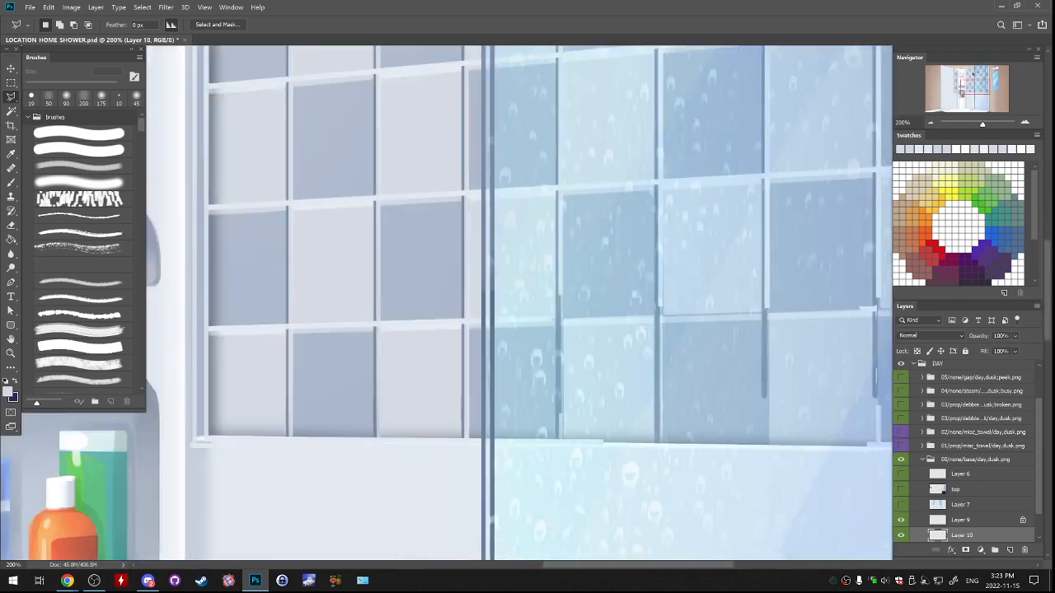
{"action": "left_click_drag", "start_coordinate": [488, 462], "coordinate": [490, 176]}
{"action": "left_click_drag", "start_coordinate": [483, 511], "coordinate": [499, 174]}
{"action": "left_click_drag", "start_coordinate": [493, 425], "coordinate": [499, 283]}
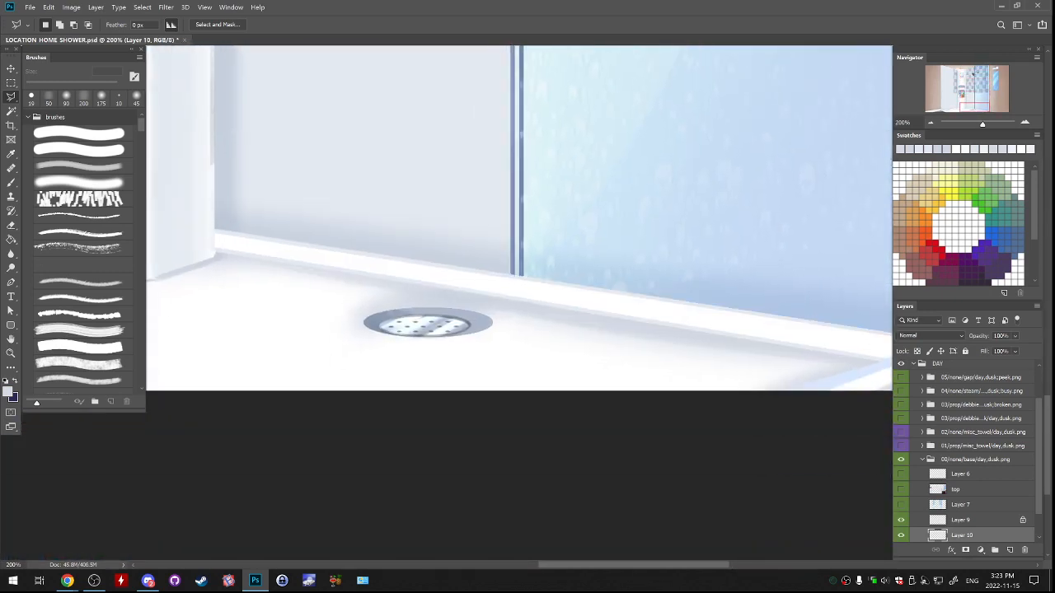
{"action": "key", "text": "ctrl+minus"}
{"action": "key", "text": "ctrl+minus"}
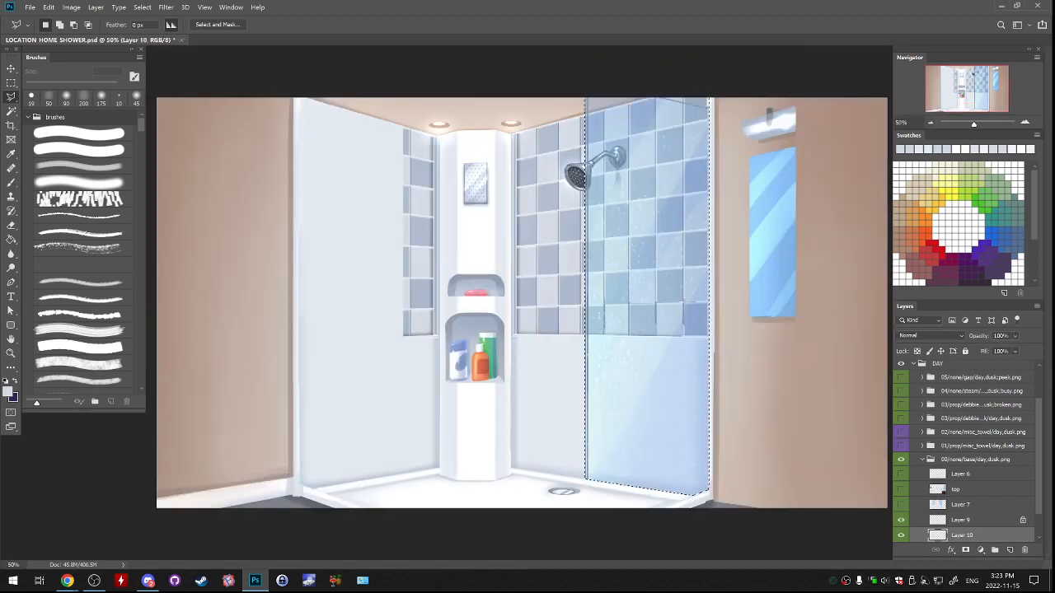
Check the ledge and floor repaint by toggling the visibility of Layer 9 and Layer 10.
{"action": "scroll", "coordinate": [964, 454], "scroll_direction": "down", "scroll_amount": 2}
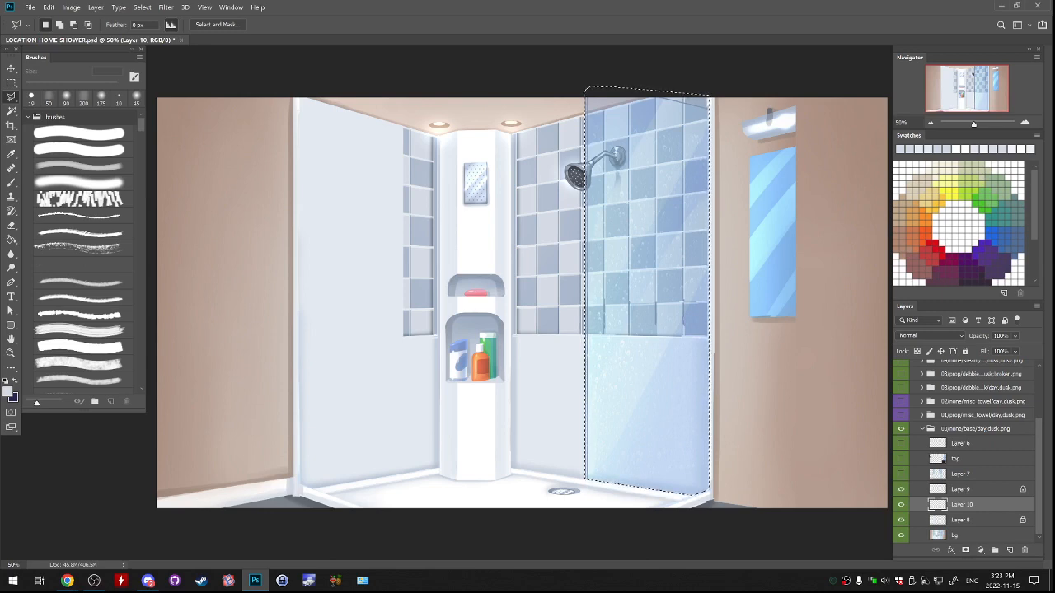
{"action": "left_click", "coordinate": [961, 490]}
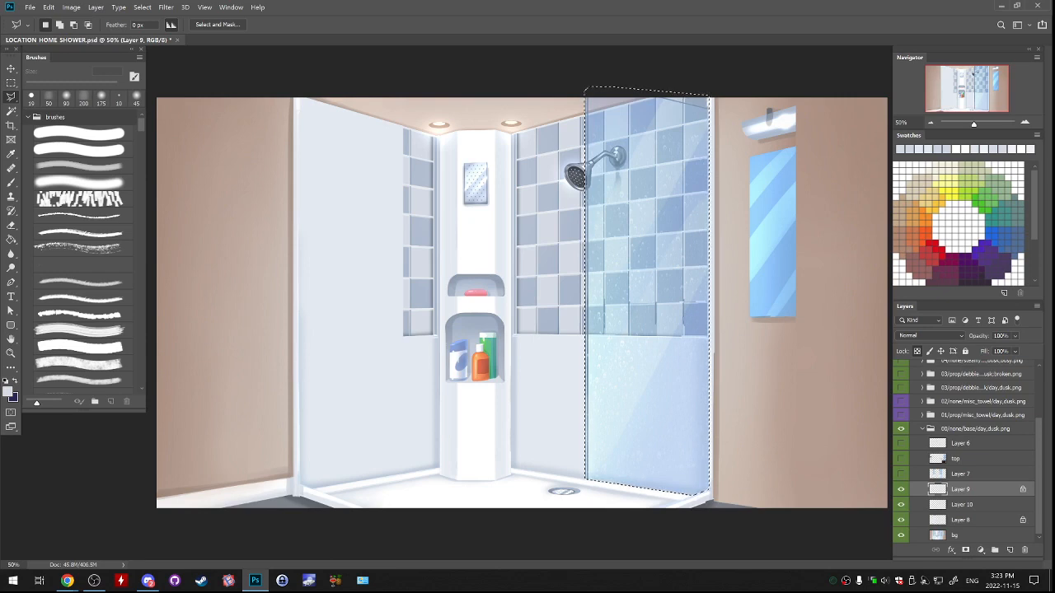
{"action": "left_click_drag", "start_coordinate": [901, 489], "coordinate": [901, 504]}
{"action": "left_click", "coordinate": [901, 489]}
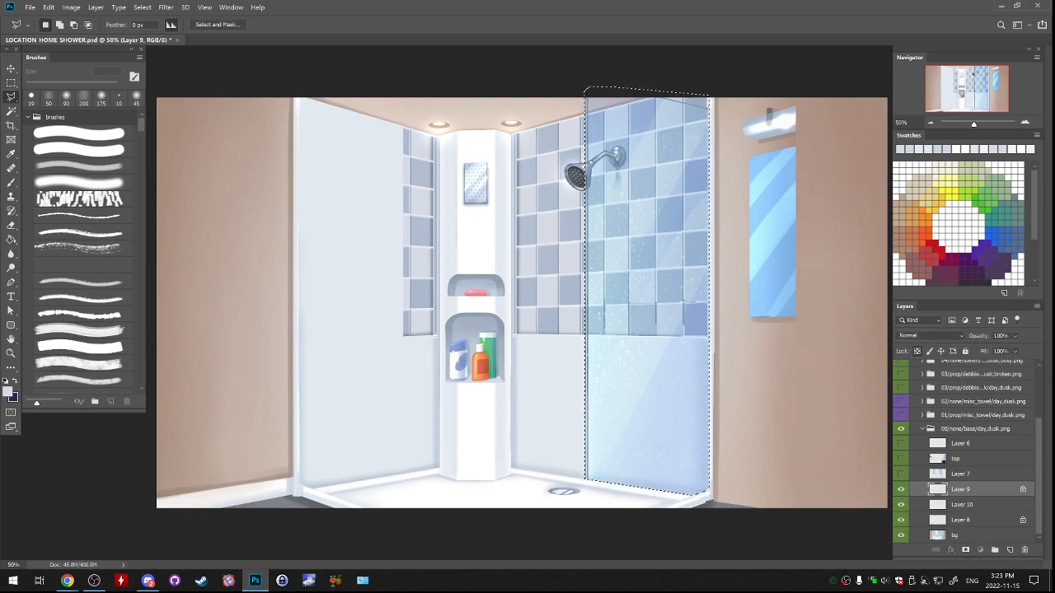
Add a new layer above Layer 10 and cover the selected wall area with pale blue-grey using the soft brush at 250 px.
{"action": "left_click", "coordinate": [962, 505]}
{"action": "left_click", "coordinate": [1009, 549]}
{"action": "key", "text": "g"}
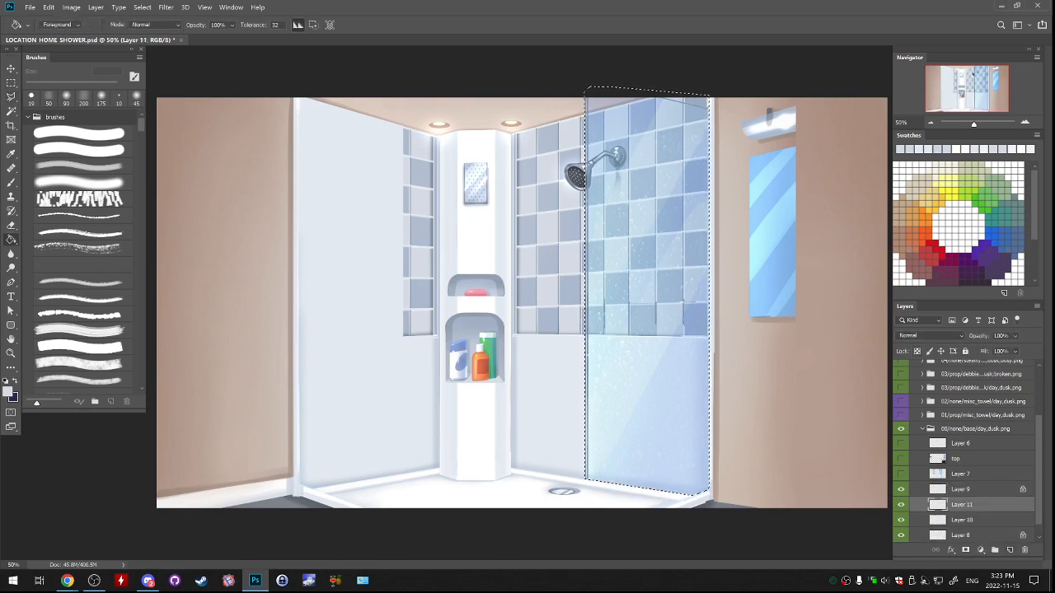
{"action": "key", "text": "b"}
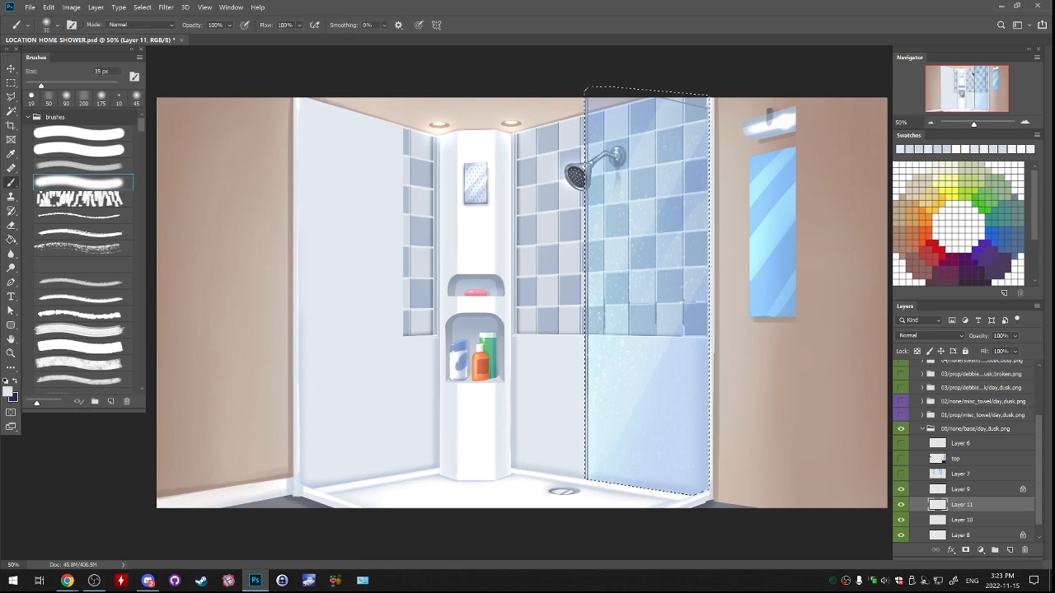
{"action": "key", "text": "bracketright"}
{"action": "key", "text": "bracketright"}
{"action": "key", "text": "bracketright"}
{"action": "key", "text": "bracketright"}
{"action": "key", "text": "bracketright"}
{"action": "key", "text": "bracketright"}
{"action": "key", "text": "bracketright"}
{"action": "key", "text": "bracketright"}
{"action": "key", "text": "bracketright"}
{"action": "key", "text": "bracketright"}
{"action": "key", "text": "bracketright"}
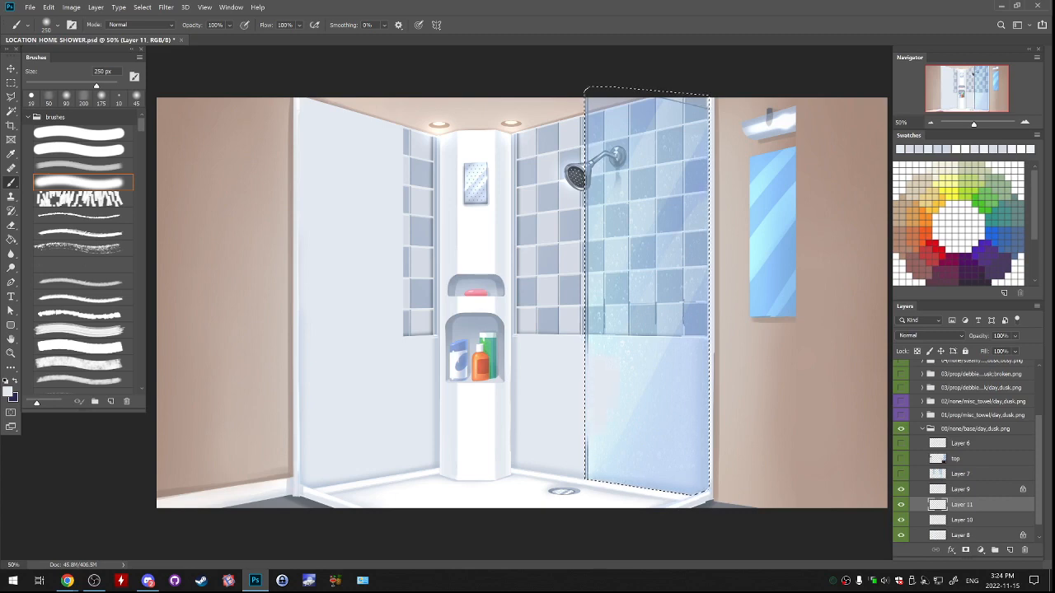
{"action": "left_click_drag", "start_coordinate": [586, 394], "coordinate": [583, 338]}
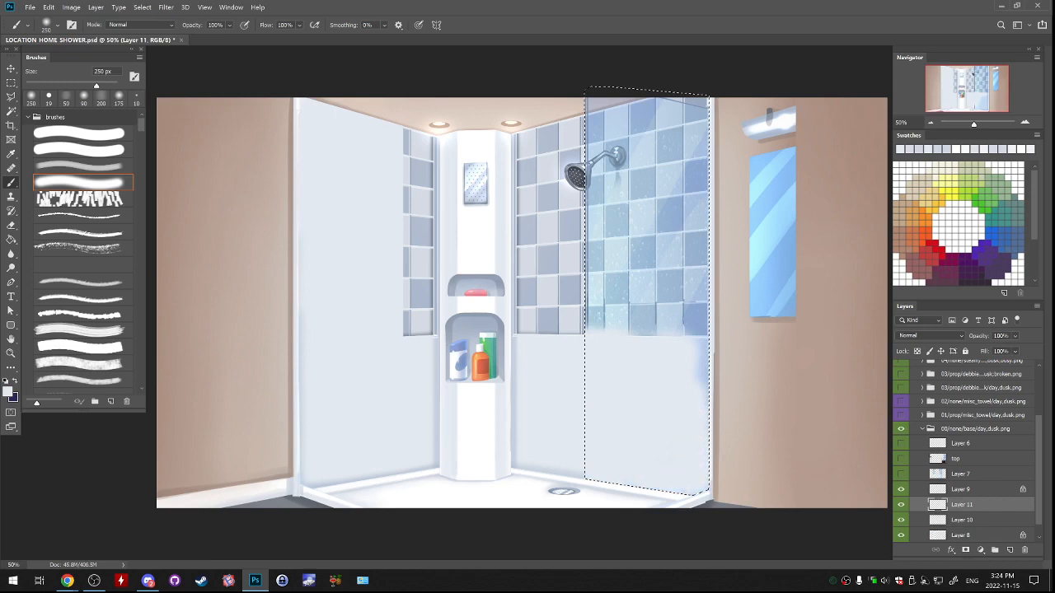
{"action": "left_click_drag", "start_coordinate": [712, 380], "coordinate": [718, 343]}
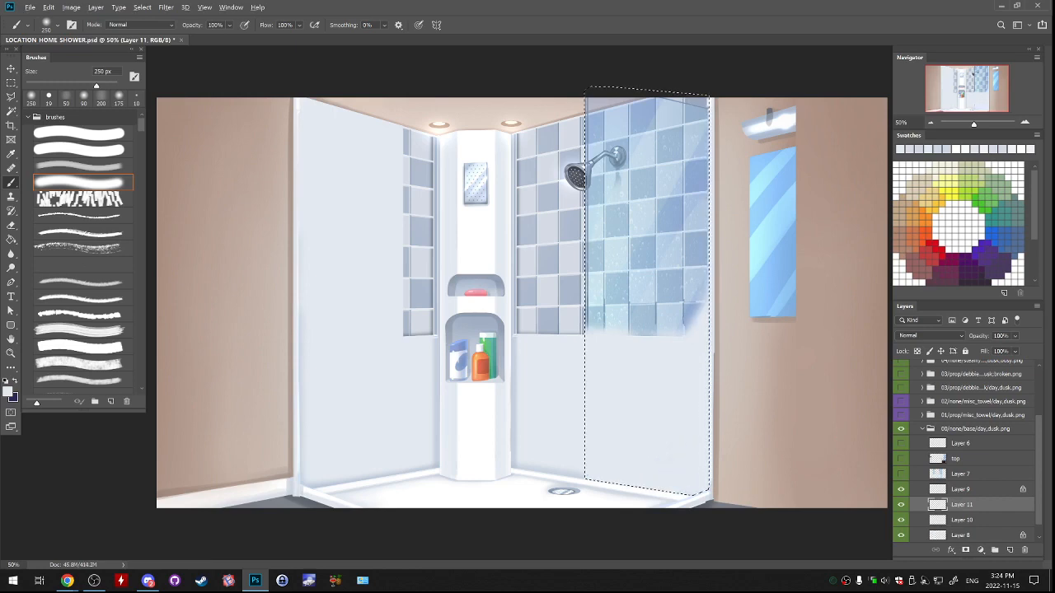
{"action": "left_click", "coordinate": [568, 103], "text": "alt"}
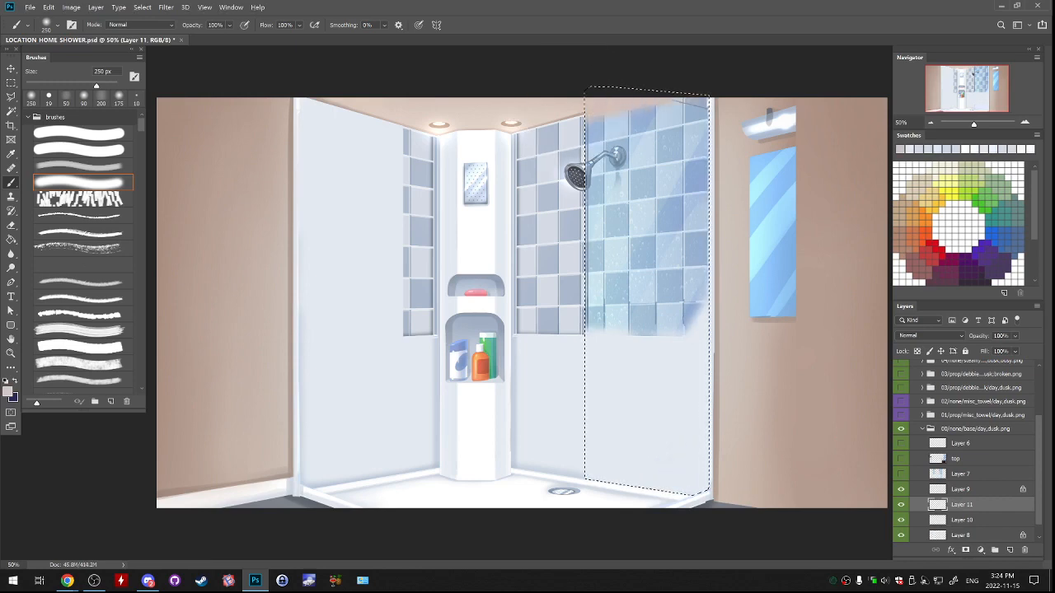
{"action": "left_click", "coordinate": [646, 371], "text": "alt"}
{"action": "mouse_move", "coordinate": [724, 182]}
{"action": "left_mouse_down"}
{"action": "mouse_move", "coordinate": [712, 239]}
{"action": "mouse_move", "coordinate": [725, 305]}
{"action": "mouse_move", "coordinate": [712, 124]}
{"action": "mouse_move", "coordinate": [672, 276]}
{"action": "mouse_move", "coordinate": [639, 153]}
{"action": "mouse_move", "coordinate": [616, 111]}
{"action": "mouse_move", "coordinate": [597, 309]}
{"action": "mouse_move", "coordinate": [635, 301]}
{"action": "mouse_move", "coordinate": [642, 136]}
{"action": "left_mouse_up"}
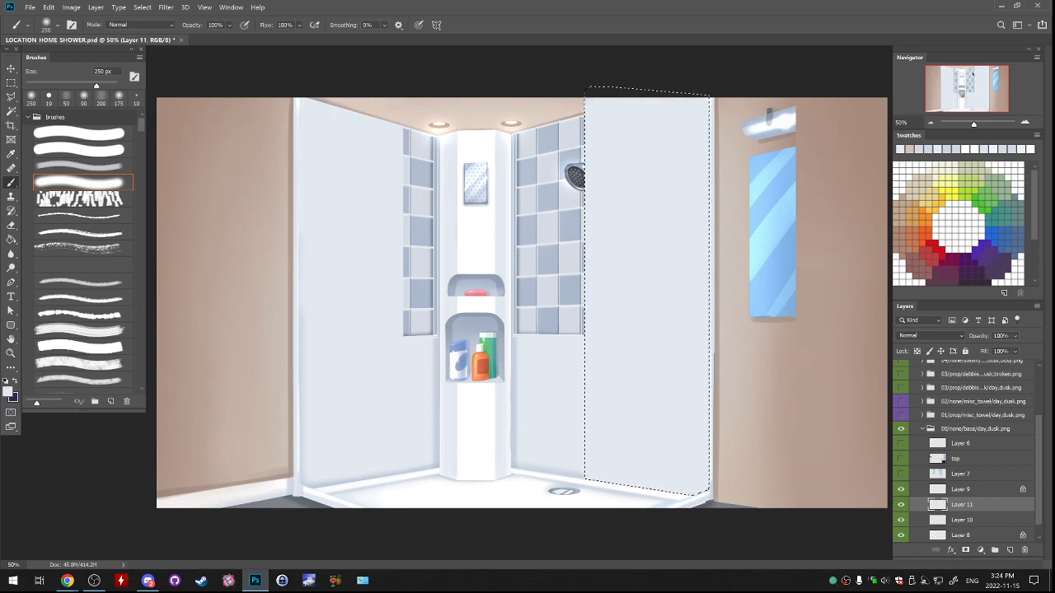
{"action": "key", "text": "ctrl+d"}
{"action": "key", "text": "ctrl+shift+d"}
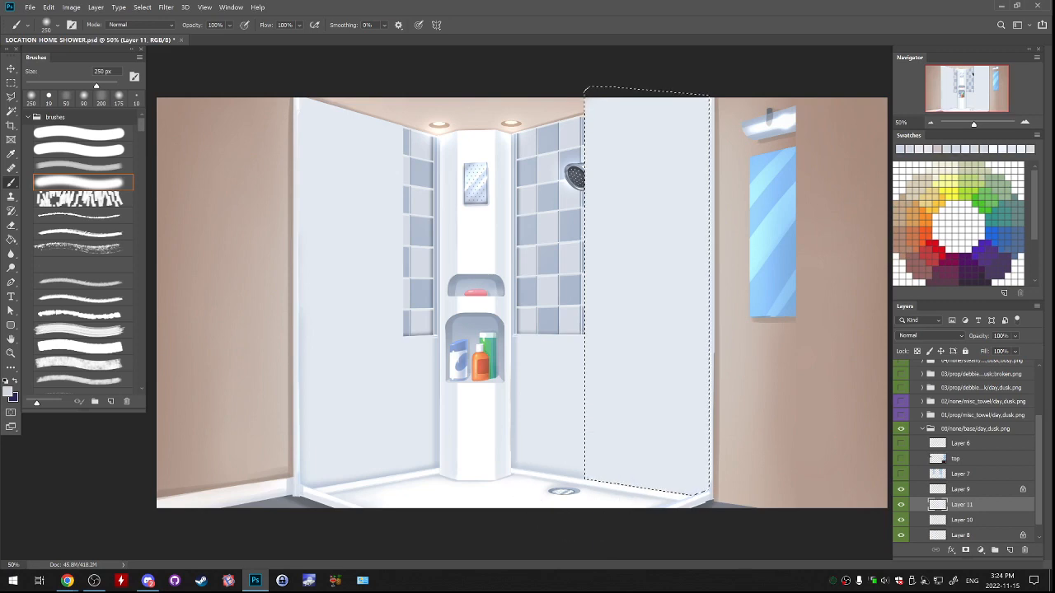
Shade the repainted wall's lower and outer edges with darker blue-grey using the soft brush down to 100 px, and remove the selection.
{"action": "key", "text": "ctrl+plus"}
{"action": "key", "text": "ctrl+plus"}
{"action": "left_click_drag", "start_coordinate": [634, 535], "coordinate": [501, 140]}
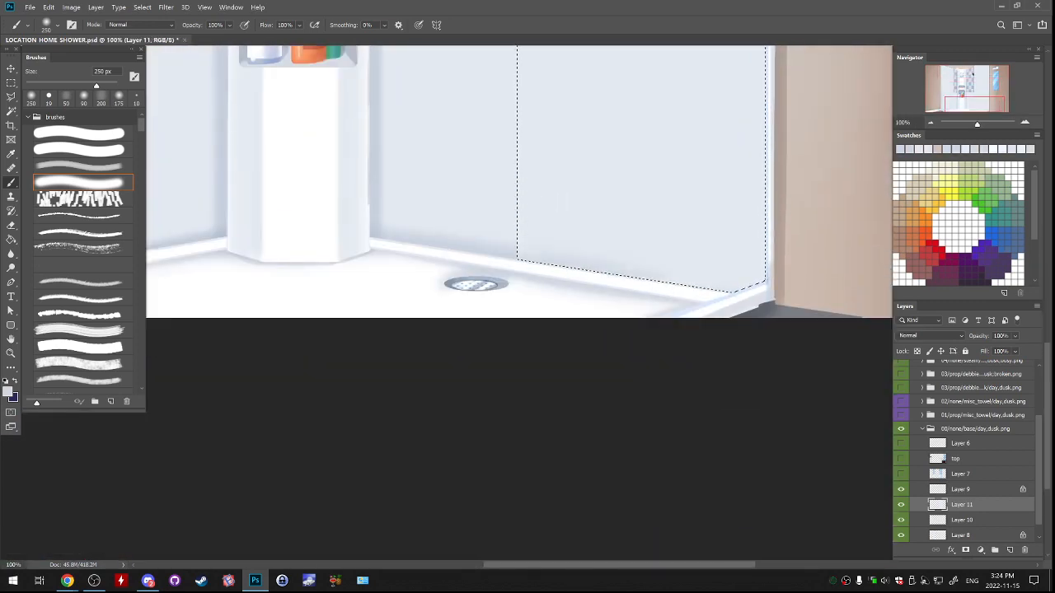
{"action": "key", "text": "bracketleft"}
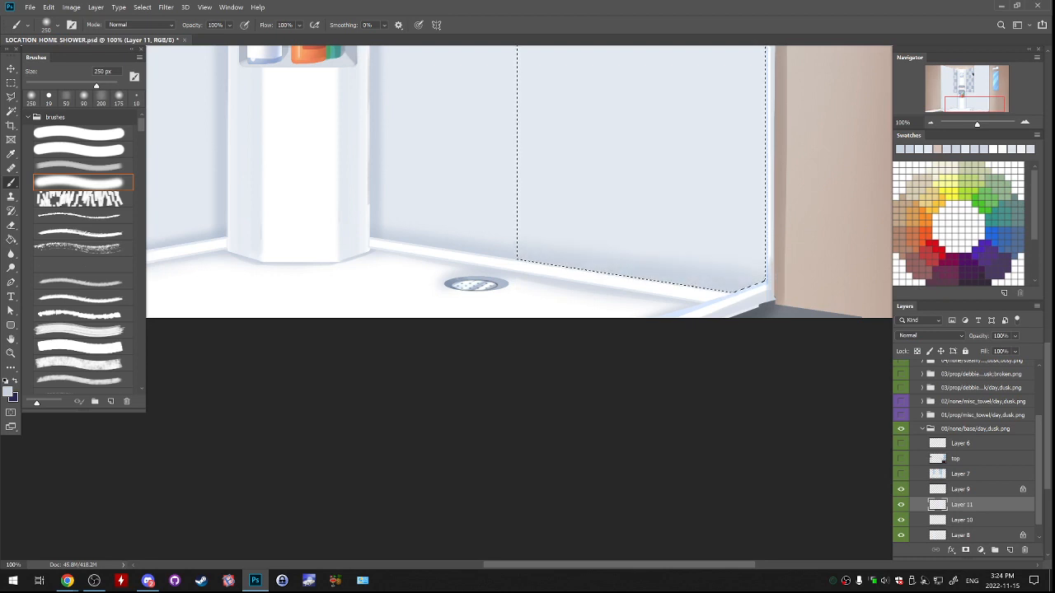
{"action": "key", "text": "bracketleft"}
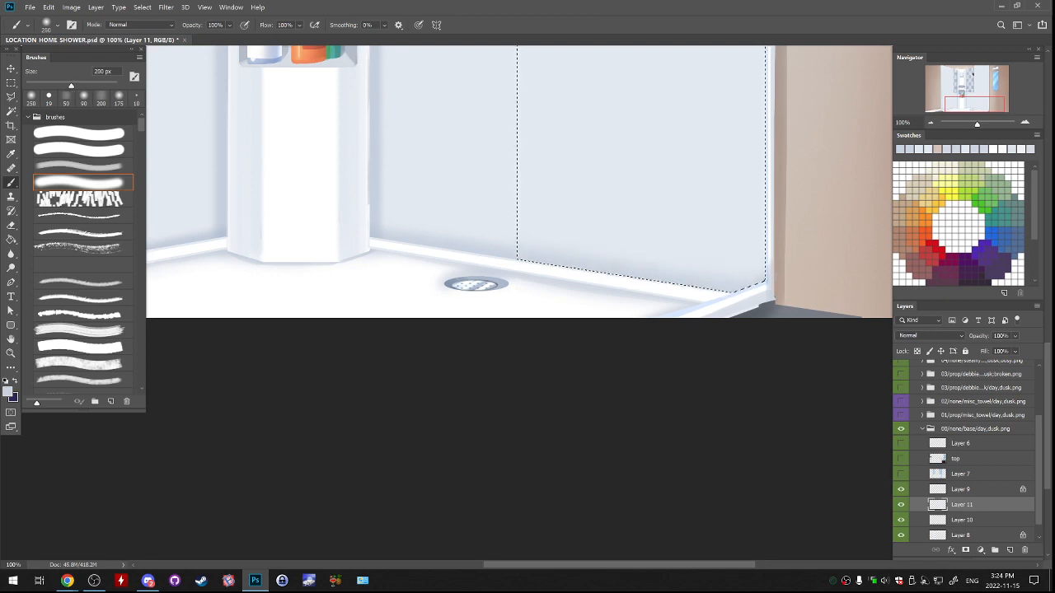
{"action": "mouse_move", "coordinate": [761, 262]}
{"action": "left_mouse_down"}
{"action": "mouse_move", "coordinate": [733, 276]}
{"action": "mouse_move", "coordinate": [661, 410]}
{"action": "left_mouse_up"}
{"action": "key", "text": "ctrl+d"}
{"action": "left_click_drag", "start_coordinate": [725, 420], "coordinate": [725, 206]}
{"action": "left_click_drag", "start_coordinate": [709, 206], "coordinate": [694, 378]}
{"action": "key", "text": "ctrl+minus"}
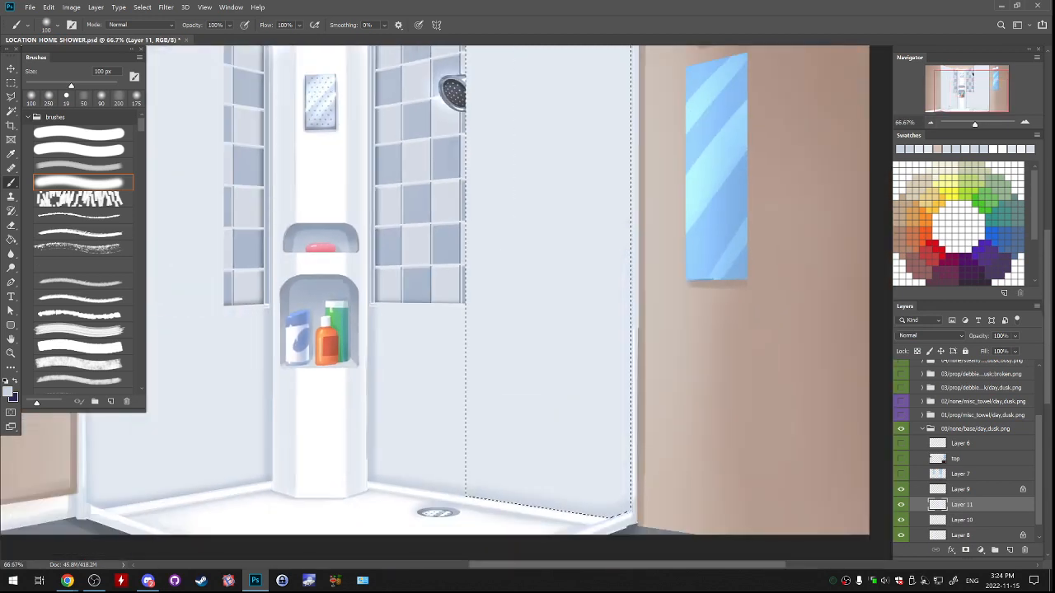
{"action": "left_click_drag", "start_coordinate": [644, 81], "coordinate": [643, 495]}
{"action": "left_click_drag", "start_coordinate": [610, 329], "coordinate": [610, 432]}
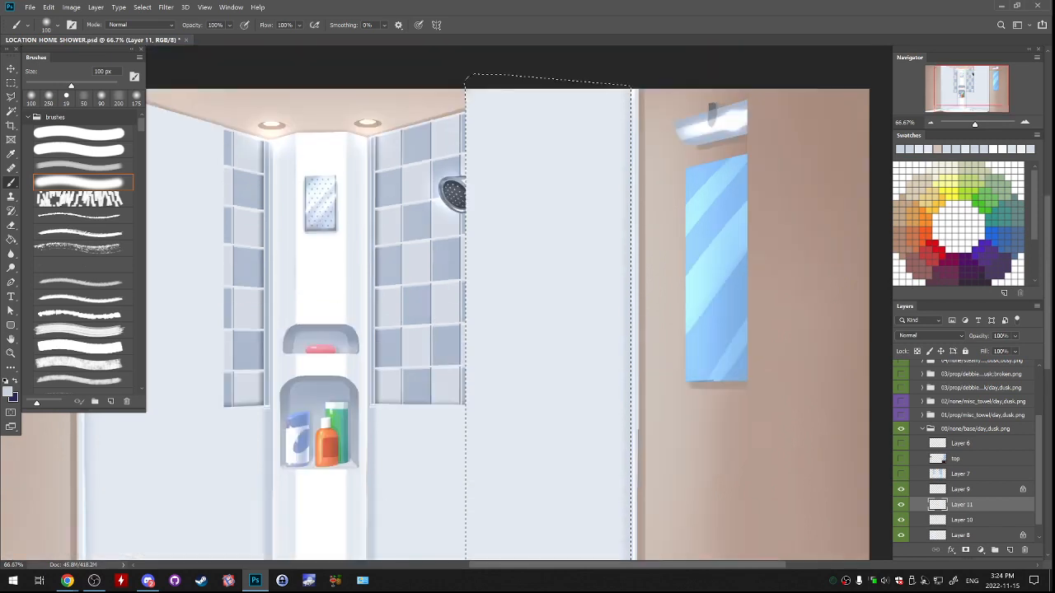
{"action": "key", "text": "ctrl+d"}
Check the repainted wall together with the fixtures on the top layer, from the floor up to the ceiling.
{"action": "left_click_drag", "start_coordinate": [528, 330], "coordinate": [681, 105]}
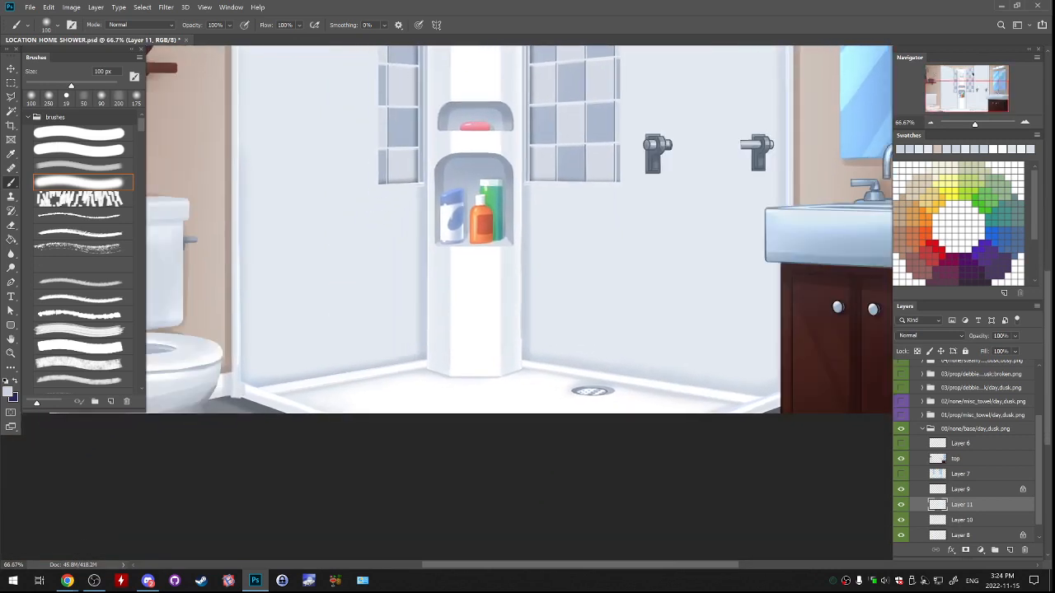
{"action": "left_click_drag", "start_coordinate": [494, 62], "coordinate": [451, 489]}
{"action": "key", "text": "l"}
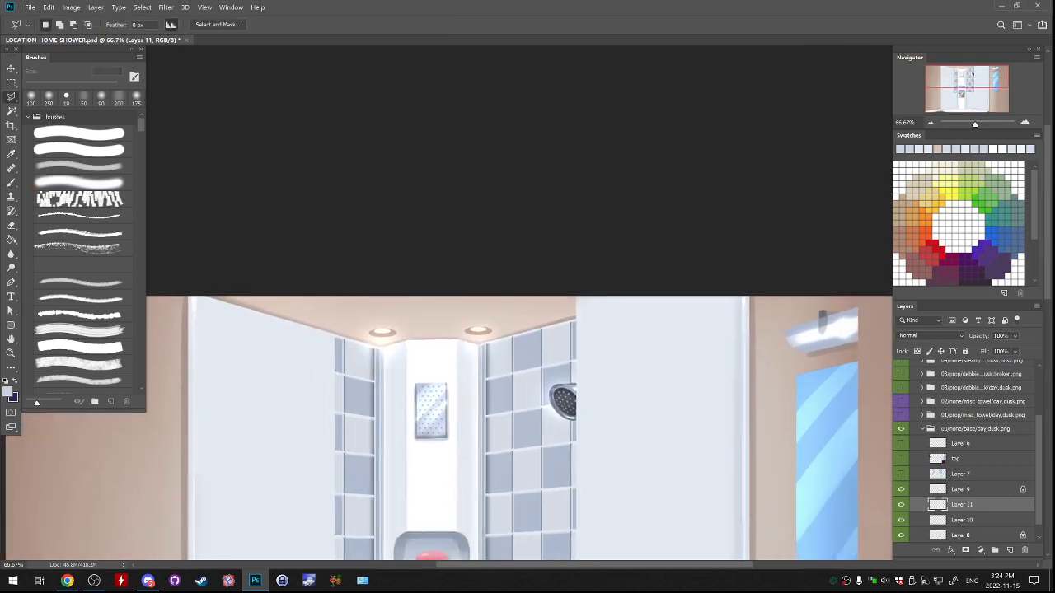
{"action": "scroll", "coordinate": [964, 461], "scroll_direction": "down", "scroll_amount": 1}
{"action": "left_click_drag", "start_coordinate": [511, 461], "coordinate": [466, 143]}
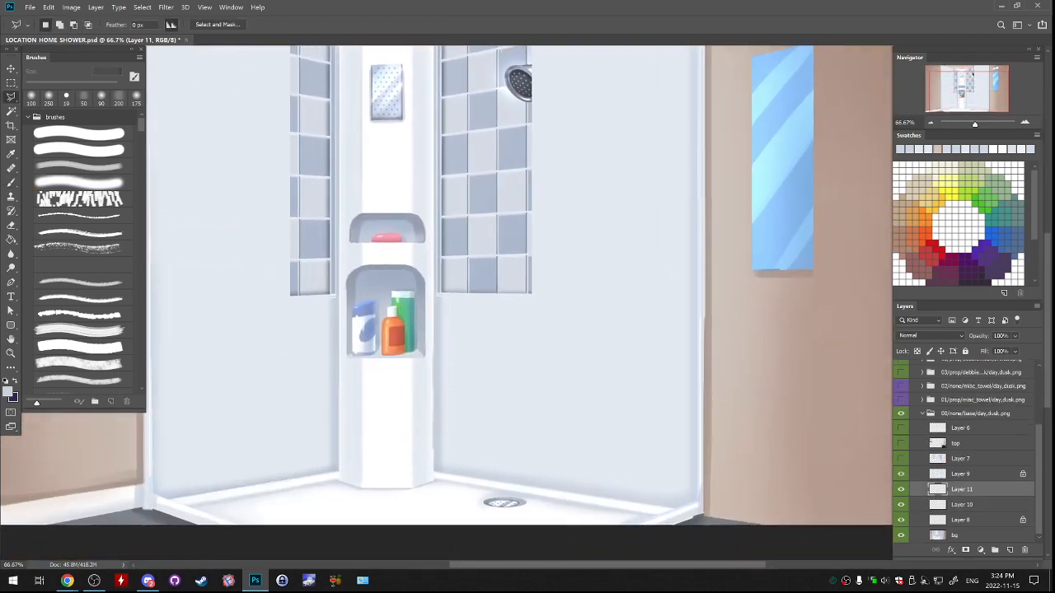
Compare the repaint by toggling its layers' visibility, and merge Layers 11, 10 and 9 down into Layer 8.
{"action": "left_click", "coordinate": [901, 490]}
{"action": "left_click", "coordinate": [901, 489]}
{"action": "key", "text": "ctrl+e"}
{"action": "left_click", "coordinate": [901, 504]}
{"action": "left_click", "coordinate": [901, 504]}
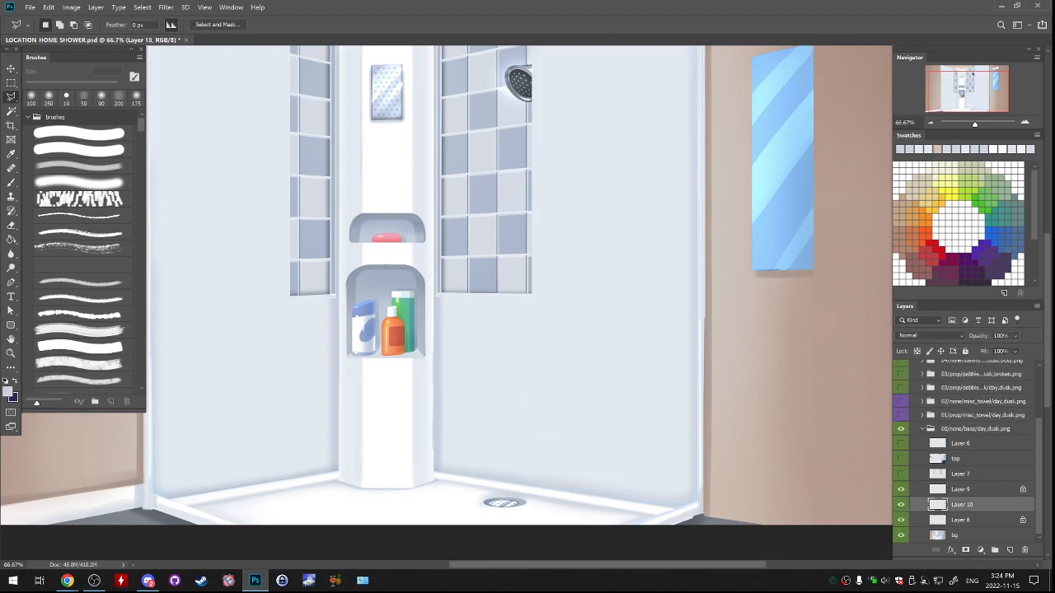
{"action": "left_click", "coordinate": [961, 489], "text": "shift"}
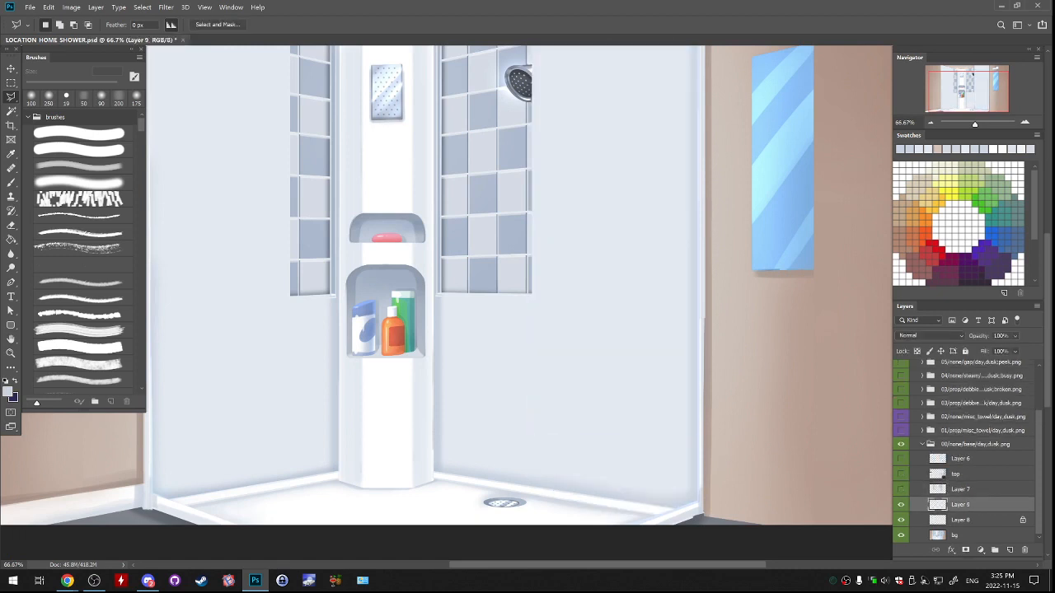
{"action": "key", "text": "ctrl+e"}
{"action": "key", "text": "ctrl+e"}
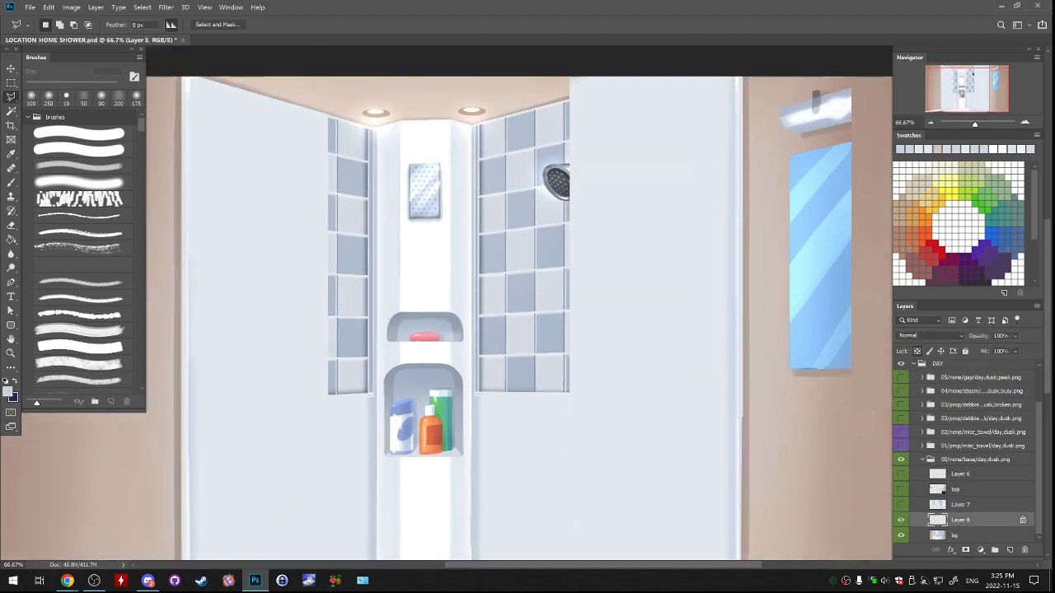
{"action": "left_click_drag", "start_coordinate": [519, 289], "coordinate": [532, 405]}
{"action": "key", "text": "ctrl+plus"}
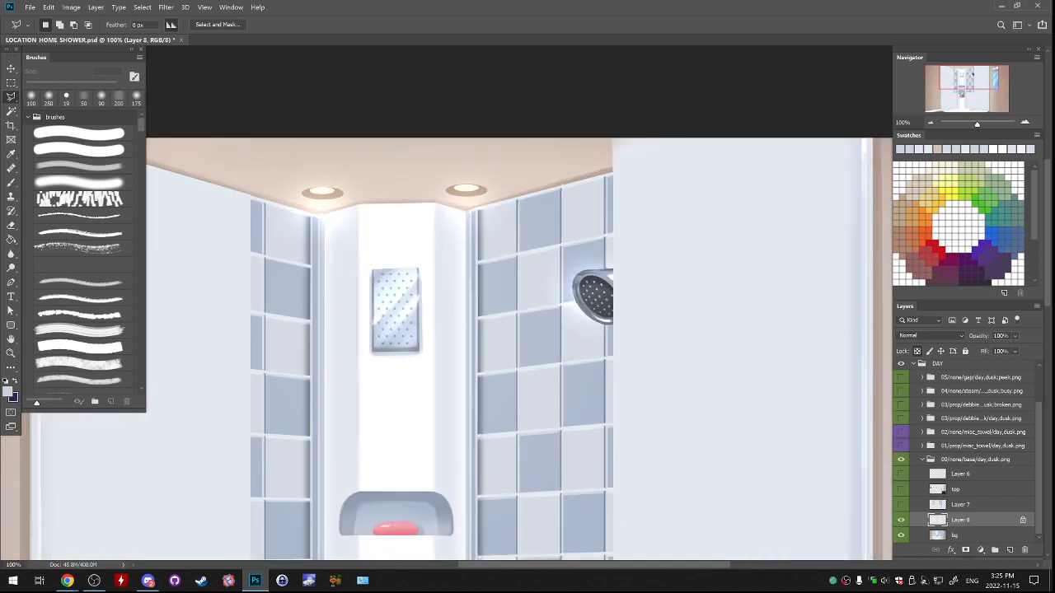
{"action": "left_click_drag", "start_coordinate": [527, 297], "coordinate": [494, 381]}
{"action": "key", "text": "ctrl+plus"}
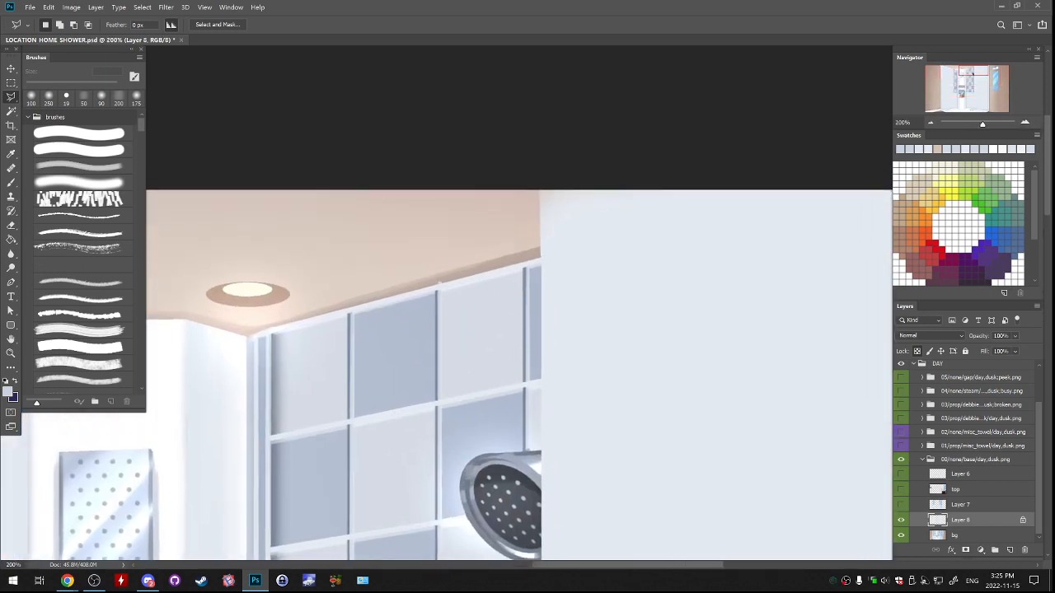
{"action": "left_click_drag", "start_coordinate": [544, 305], "coordinate": [318, 386]}
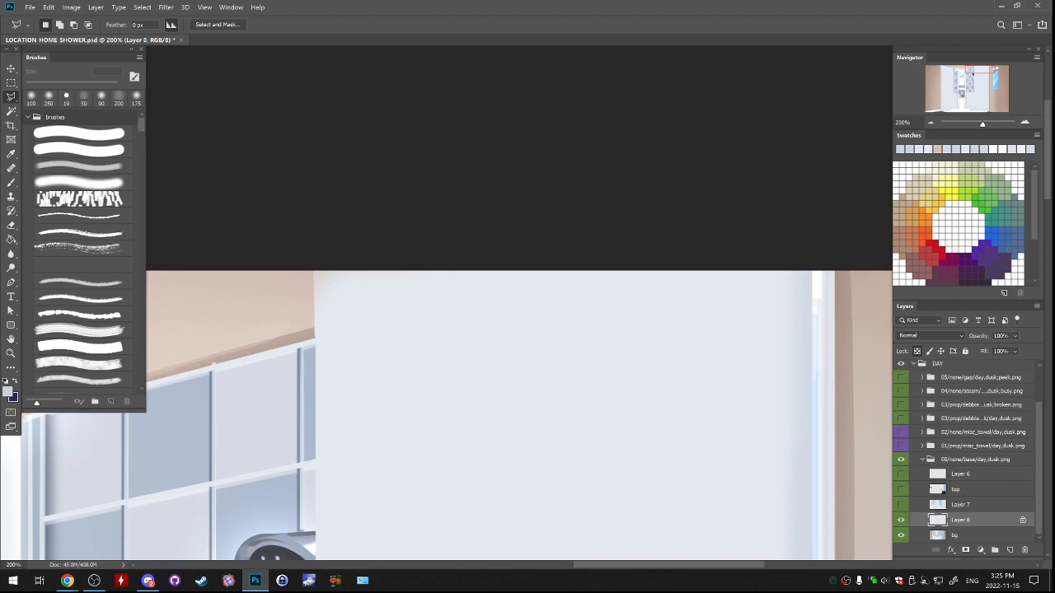
{"action": "left_click", "coordinate": [227, 362]}
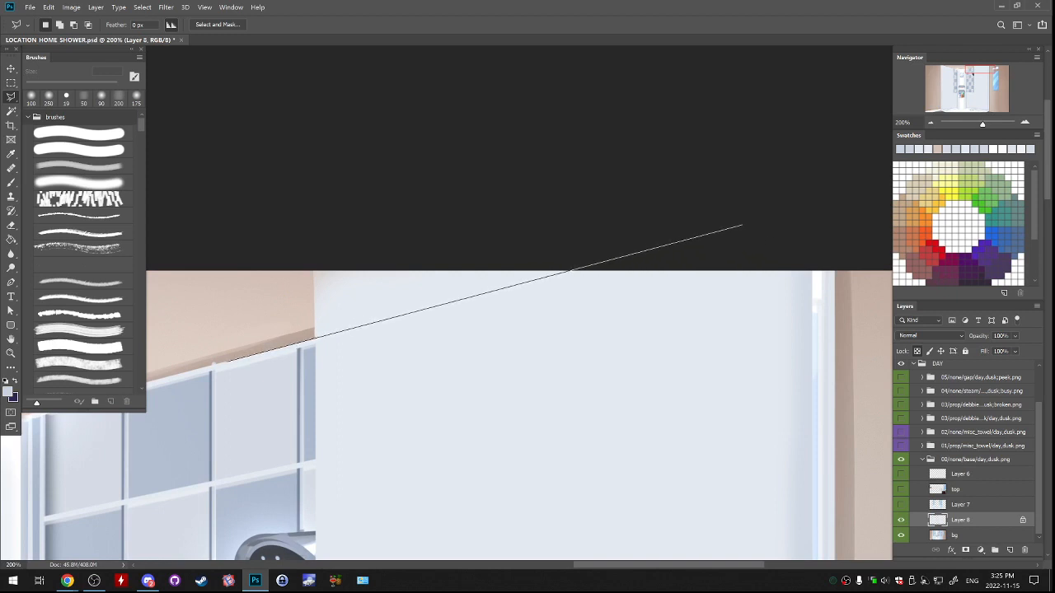
{"action": "left_click", "coordinate": [742, 223]}
{"action": "left_click", "coordinate": [344, 238]}
{"action": "left_click", "coordinate": [292, 257]}
{"action": "left_click", "coordinate": [271, 317]}
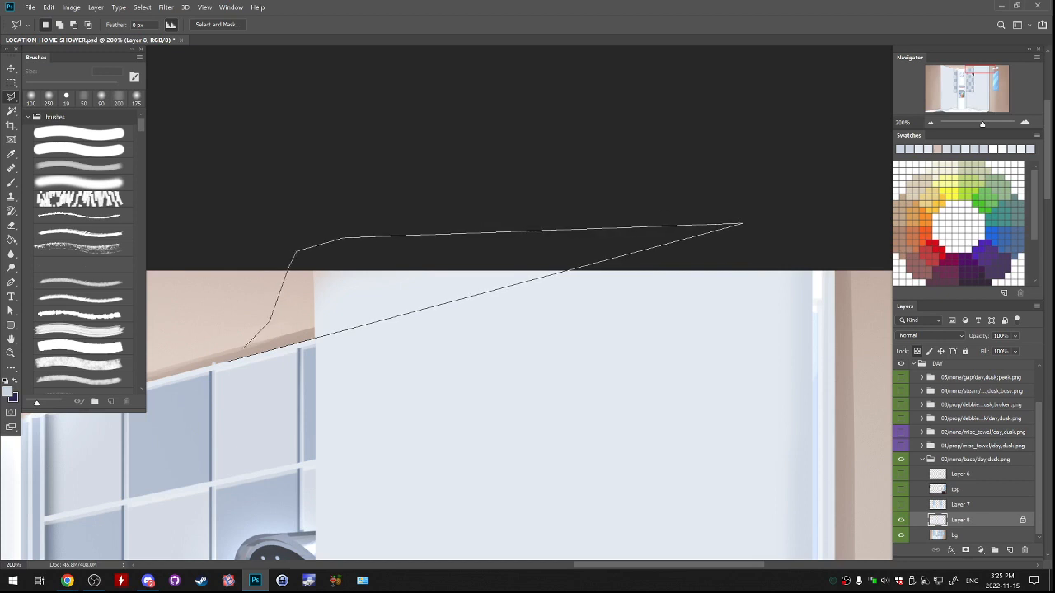
{"action": "left_click", "coordinate": [226, 362]}
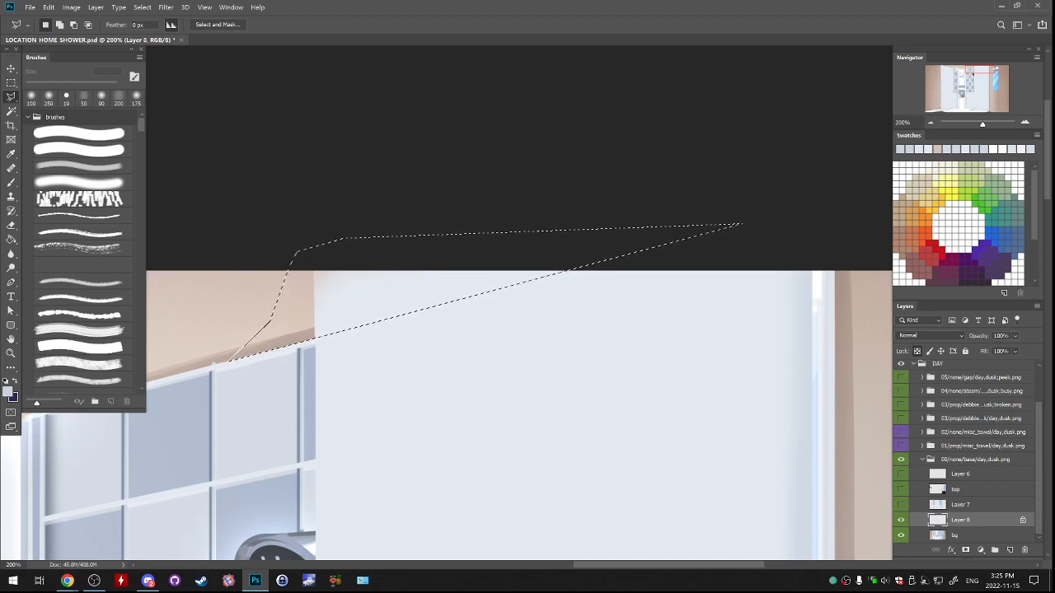
{"action": "key", "text": "ctrl+d"}
Select the ceiling wedge above the repainted wall with the polygonal lasso, extending the tiles' upper edge line past the canvas top.
{"action": "mouse_move", "coordinate": [330, 363]}
{"action": "left_mouse_down"}
{"action": "mouse_move", "coordinate": [556, 264]}
{"action": "mouse_move", "coordinate": [549, 281]}
{"action": "mouse_move", "coordinate": [646, 216]}
{"action": "mouse_move", "coordinate": [738, 183]}
{"action": "left_mouse_up"}
{"action": "left_click", "coordinate": [445, 280]}
{"action": "left_click", "coordinate": [959, 144]}
{"action": "left_click", "coordinate": [561, 156]}
{"action": "left_click", "coordinate": [515, 171]}
{"action": "left_click", "coordinate": [488, 239]}
Paint the selected ceiling wedge in the sampled ceiling beige with the soft brush at 100 px.
{"action": "key", "text": "b"}
{"action": "left_click", "coordinate": [522, 244], "text": "alt"}
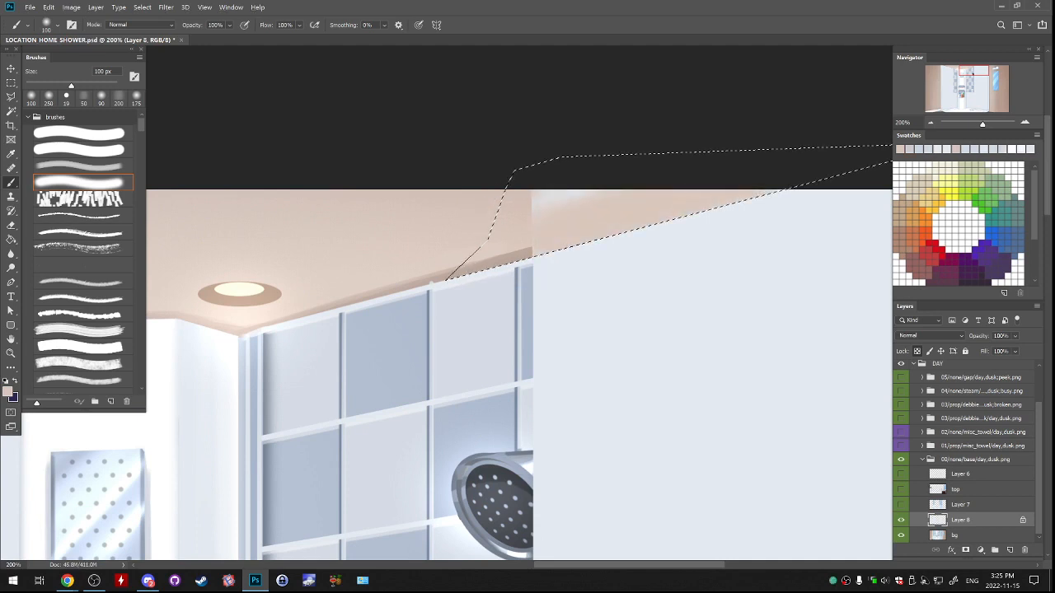
{"action": "left_click", "coordinate": [521, 203], "text": "alt"}
{"action": "left_click_drag", "start_coordinate": [540, 196], "coordinate": [608, 191]}
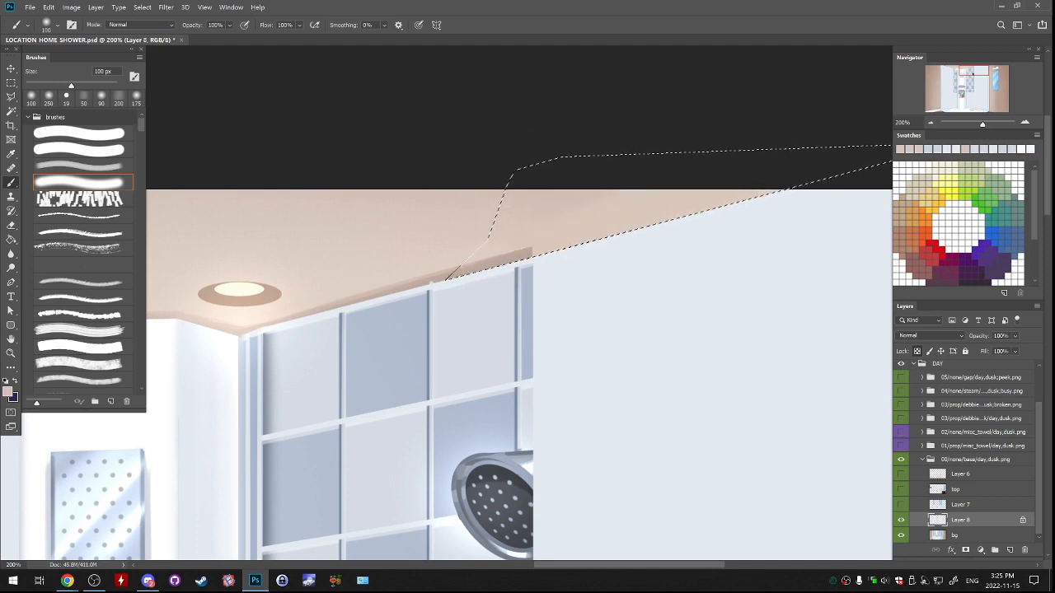
Paint a darker brown shadow strip along the ceiling's wall edge with the textured brush at 200 px, and remove the selection.
{"action": "left_click", "coordinate": [523, 254], "text": "alt"}
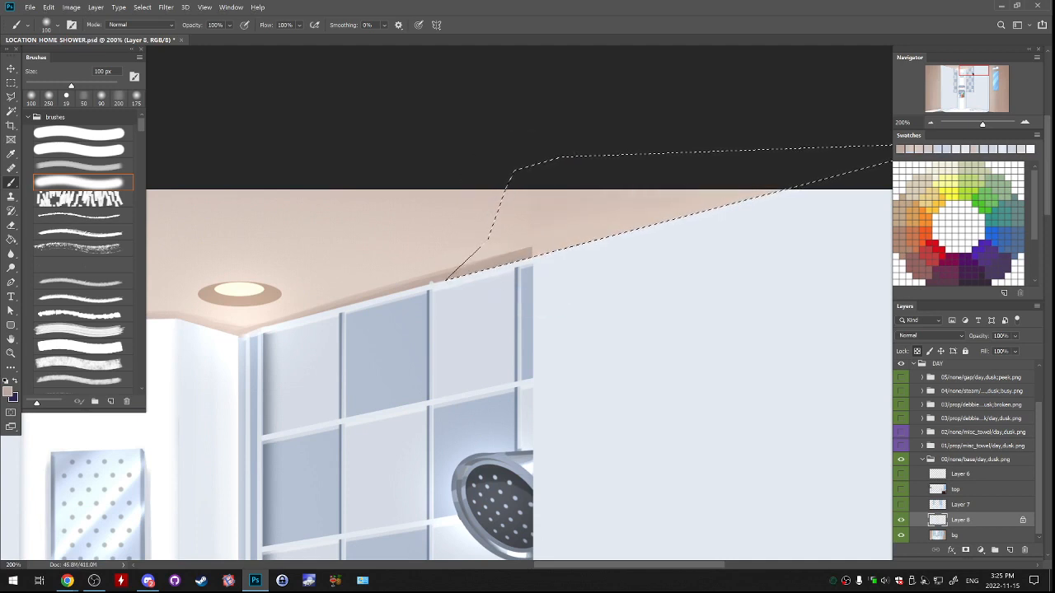
{"action": "left_click", "coordinate": [82, 166]}
{"action": "left_click_drag", "start_coordinate": [517, 255], "coordinate": [779, 193]}
{"action": "key", "text": "ctrl+d"}
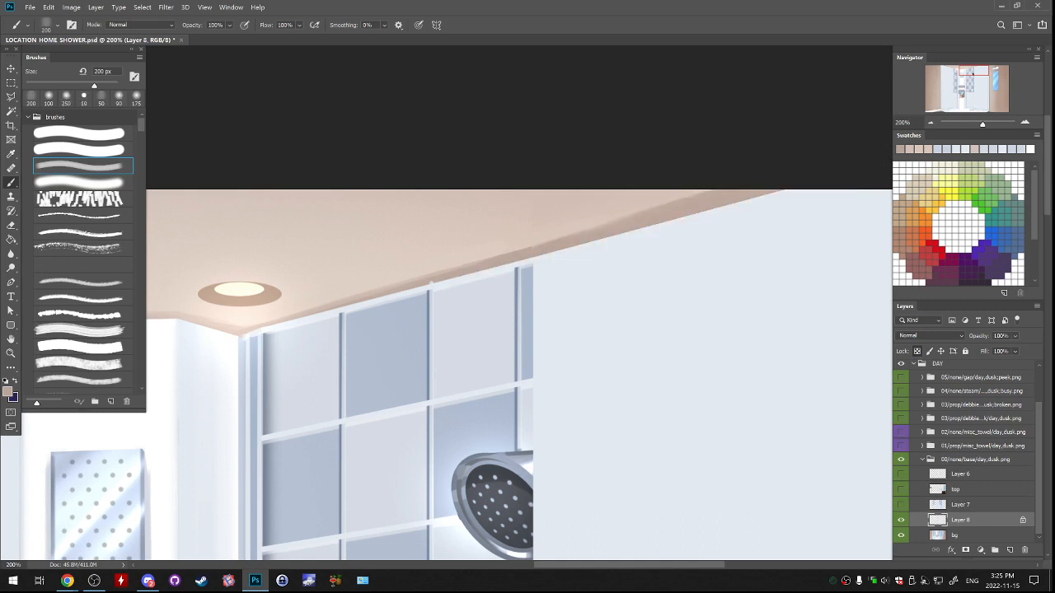
Narrow and soften the ceiling shadow strip with sampled light beige using the brush at 90 px.
{"action": "mouse_move", "coordinate": [577, 264]}
{"action": "left_mouse_down"}
{"action": "mouse_move", "coordinate": [604, 222]}
{"action": "mouse_move", "coordinate": [572, 284]}
{"action": "left_mouse_up"}
{"action": "left_click", "coordinate": [540, 251], "text": "alt"}
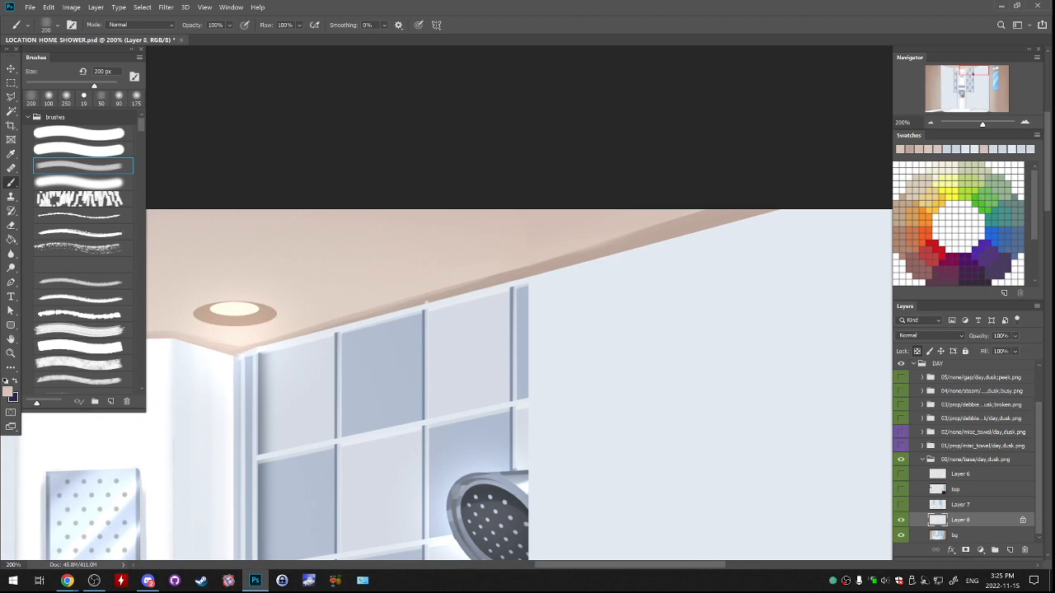
{"action": "mouse_move", "coordinate": [627, 233]}
{"action": "left_mouse_down"}
{"action": "mouse_move", "coordinate": [699, 222]}
{"action": "mouse_move", "coordinate": [719, 208]}
{"action": "left_mouse_up"}
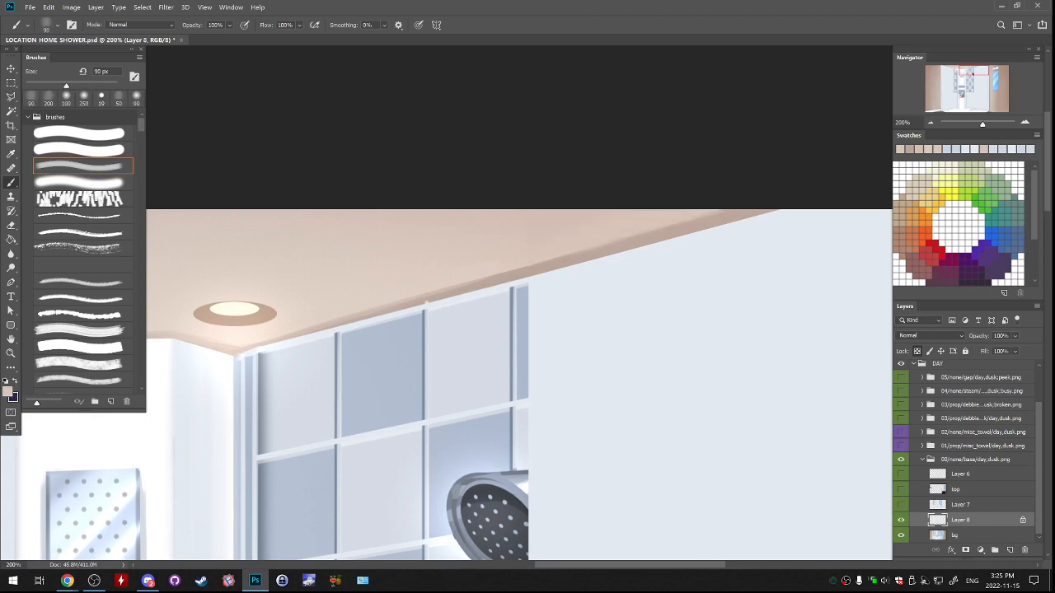
Add a new layer directly above Layer 8.
{"action": "key", "text": "ctrl+minus"}
{"action": "left_click_drag", "start_coordinate": [544, 396], "coordinate": [478, 201]}
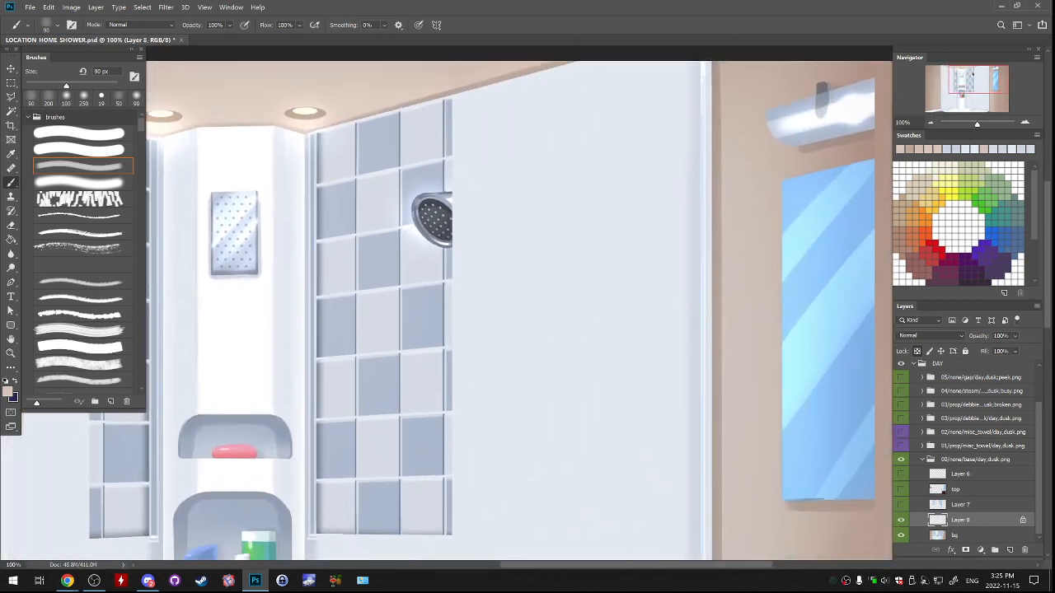
{"action": "left_click", "coordinate": [1010, 549]}
Examine the right glass frame from the ceiling down to its lower corner at the shower floor.
{"action": "left_click_drag", "start_coordinate": [528, 429], "coordinate": [656, 157]}
{"action": "mouse_move", "coordinate": [561, 363]}
{"action": "left_mouse_down"}
{"action": "mouse_move", "coordinate": [533, 276]}
{"action": "mouse_move", "coordinate": [435, 212]}
{"action": "left_mouse_up"}
{"action": "left_click_drag", "start_coordinate": [527, 107], "coordinate": [329, 524]}
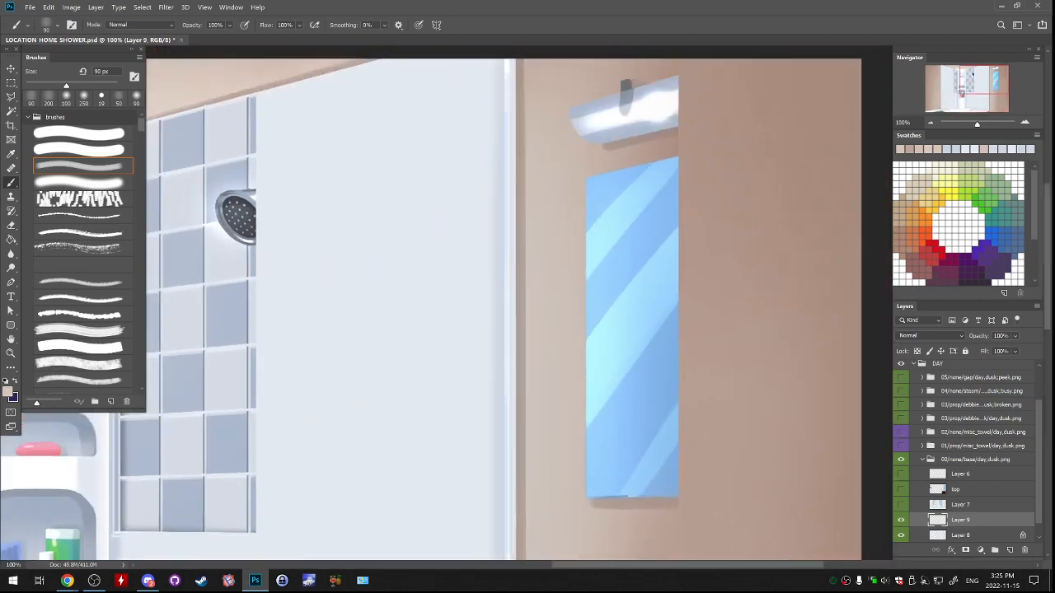
{"action": "left_click_drag", "start_coordinate": [461, 206], "coordinate": [499, 416]}
{"action": "left_click_drag", "start_coordinate": [510, 527], "coordinate": [498, 86]}
{"action": "left_click_drag", "start_coordinate": [494, 379], "coordinate": [551, 150]}
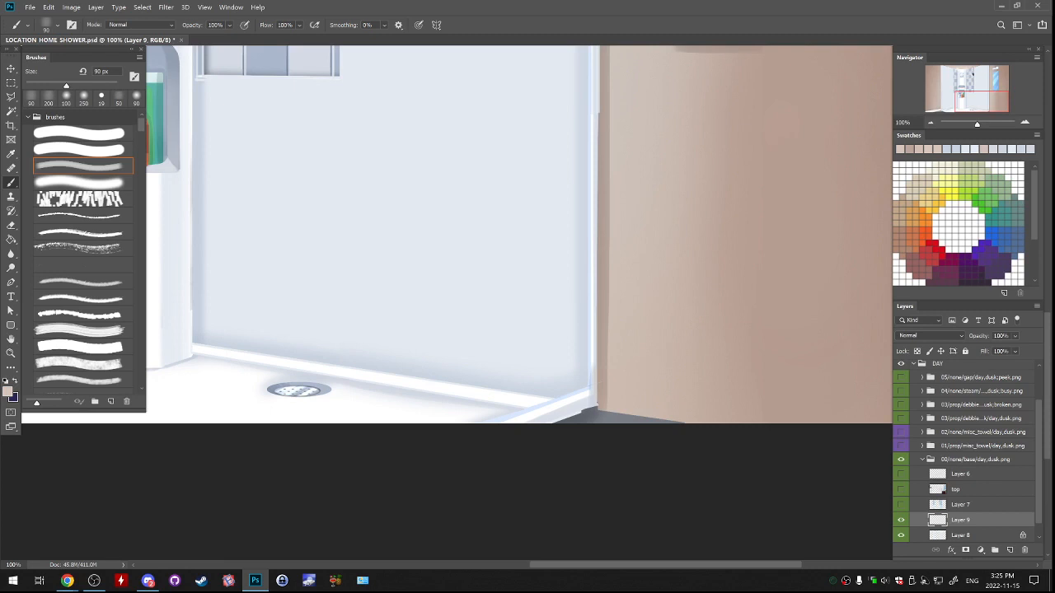
{"action": "key", "text": "ctrl+plus"}
{"action": "key", "text": "ctrl+plus"}
{"action": "left_click_drag", "start_coordinate": [626, 527], "coordinate": [520, 197]}
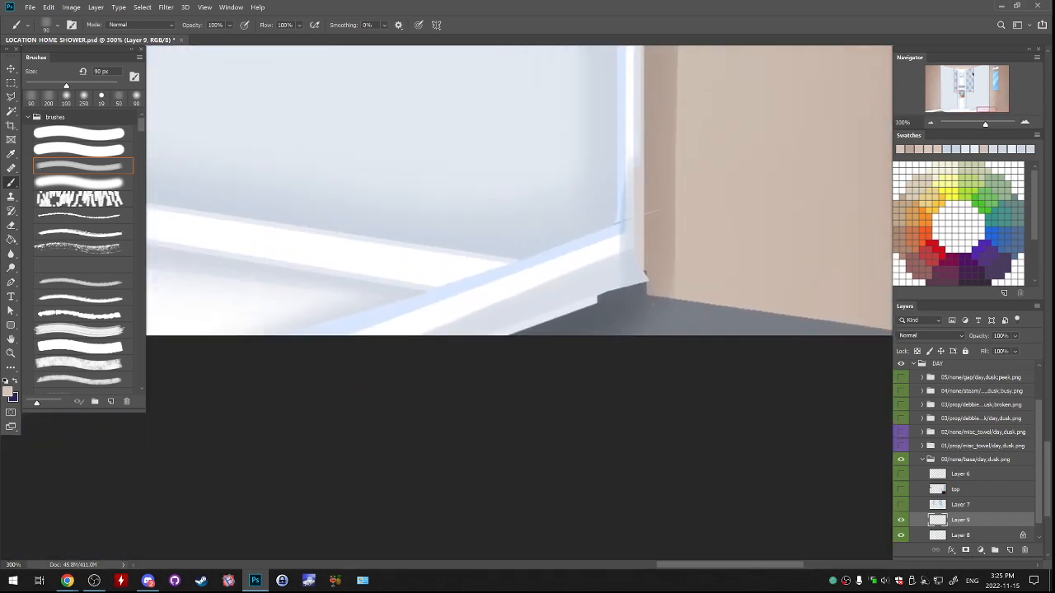
Smooth the jagged lower edge of the right frame's base with sampled light grey using the hard brush at 19 px.
{"action": "left_click", "coordinate": [631, 265], "text": "alt"}
{"action": "left_click", "coordinate": [49, 97]}
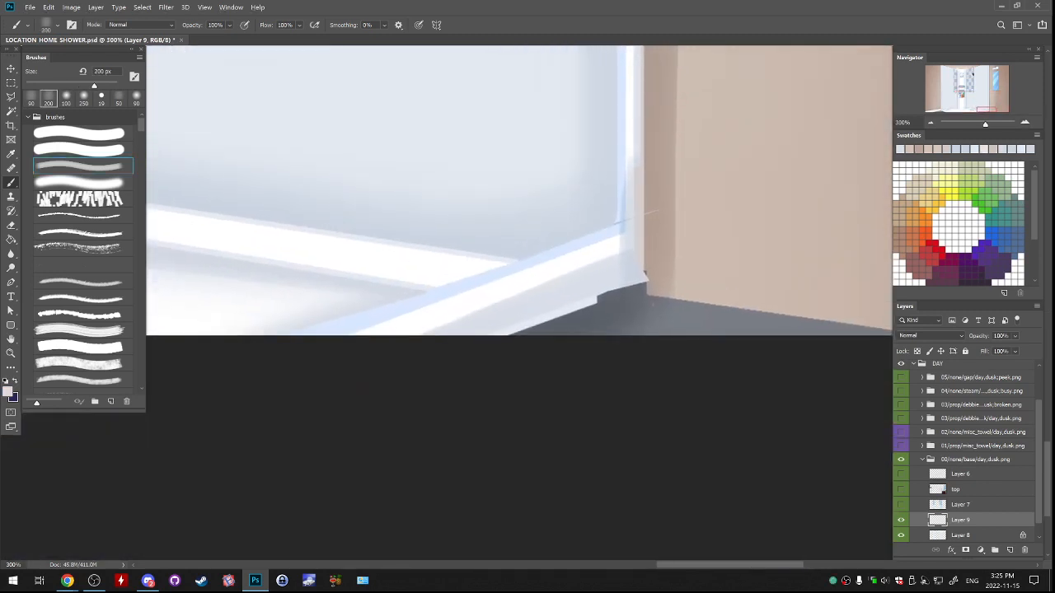
{"action": "left_click", "coordinate": [79, 134]}
{"action": "left_click", "coordinate": [498, 323], "text": "alt"}
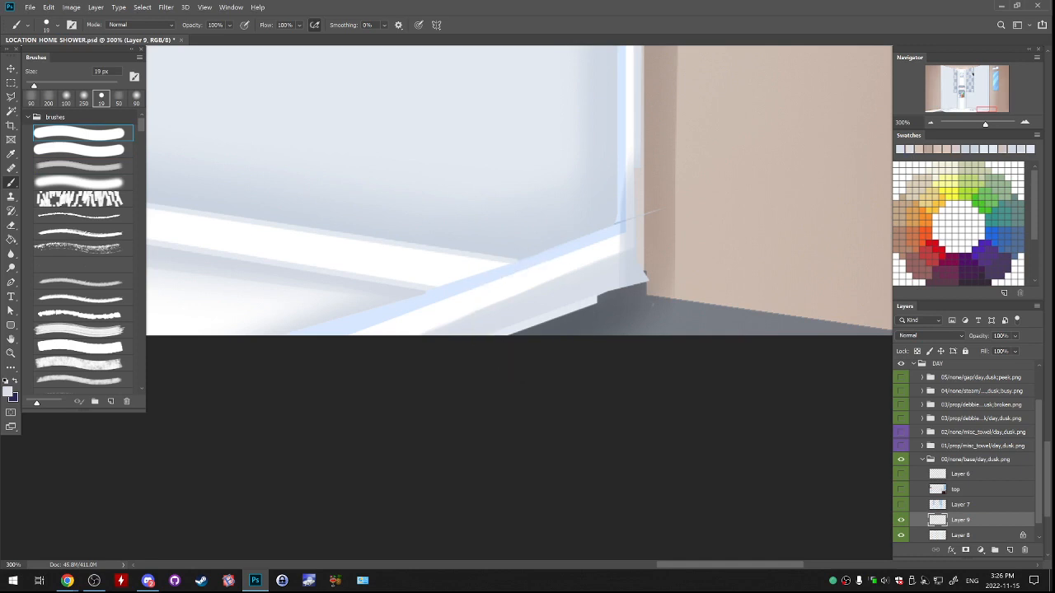
{"action": "left_click", "coordinate": [485, 332], "text": "alt"}
{"action": "left_click_drag", "start_coordinate": [511, 325], "coordinate": [602, 295]}
{"action": "left_click_drag", "start_coordinate": [511, 331], "coordinate": [639, 282]}
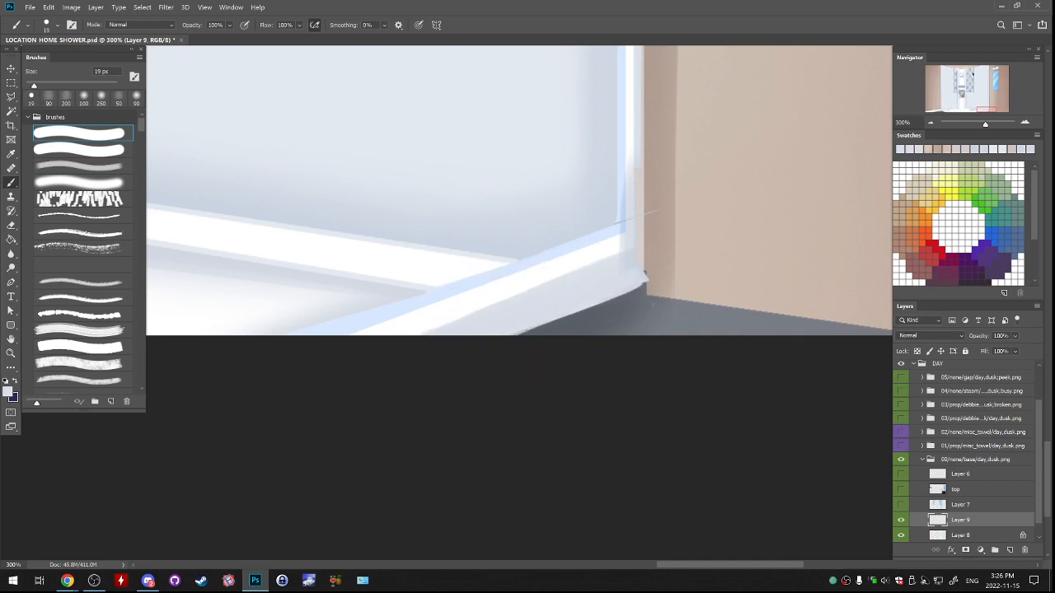
{"action": "key", "text": "ctrl+z"}
{"action": "left_click_drag", "start_coordinate": [512, 332], "coordinate": [632, 284]}
Select the narrow vertical highlight strip of the right glass frame with the lasso, from the ceiling down to its lower corner.
{"action": "left_click_drag", "start_coordinate": [651, 275], "coordinate": [635, 399]}
{"action": "left_click", "coordinate": [624, 321], "text": "alt"}
{"action": "left_click_drag", "start_coordinate": [651, 173], "coordinate": [608, 445]}
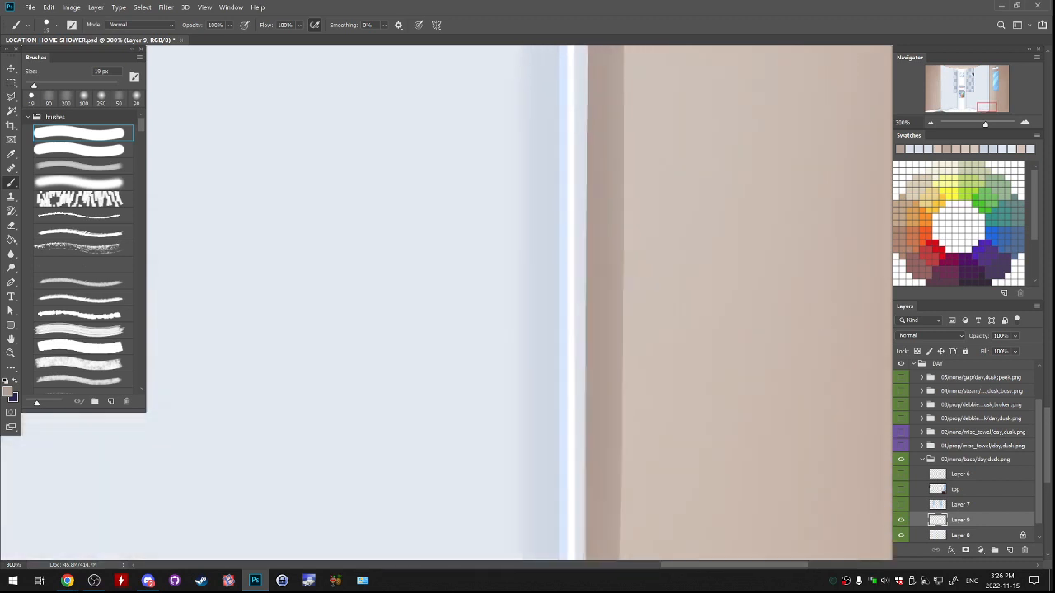
{"action": "left_click_drag", "start_coordinate": [608, 165], "coordinate": [680, 486]}
{"action": "left_click_drag", "start_coordinate": [659, 140], "coordinate": [640, 494]}
{"action": "mouse_move", "coordinate": [642, 107]}
{"action": "left_mouse_down"}
{"action": "mouse_move", "coordinate": [639, 511]}
{"action": "mouse_move", "coordinate": [640, 487]}
{"action": "left_mouse_up"}
{"action": "key", "text": "l"}
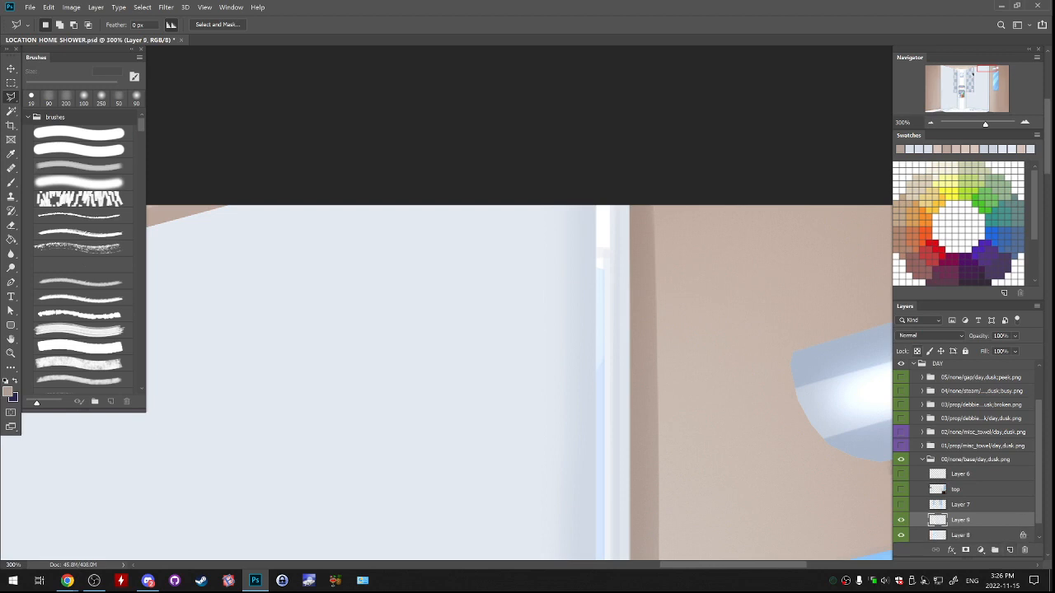
{"action": "left_click", "coordinate": [594, 205]}
{"action": "mouse_move", "coordinate": [594, 461]}
{"action": "left_mouse_down"}
{"action": "mouse_move", "coordinate": [573, 87]}
{"action": "mouse_move", "coordinate": [575, 194]}
{"action": "left_mouse_up"}
{"action": "mouse_move", "coordinate": [576, 487]}
{"action": "left_mouse_down"}
{"action": "mouse_move", "coordinate": [585, 94]}
{"action": "mouse_move", "coordinate": [598, 210]}
{"action": "mouse_move", "coordinate": [593, 74]}
{"action": "left_mouse_up"}
{"action": "left_click_drag", "start_coordinate": [595, 528], "coordinate": [592, 77]}
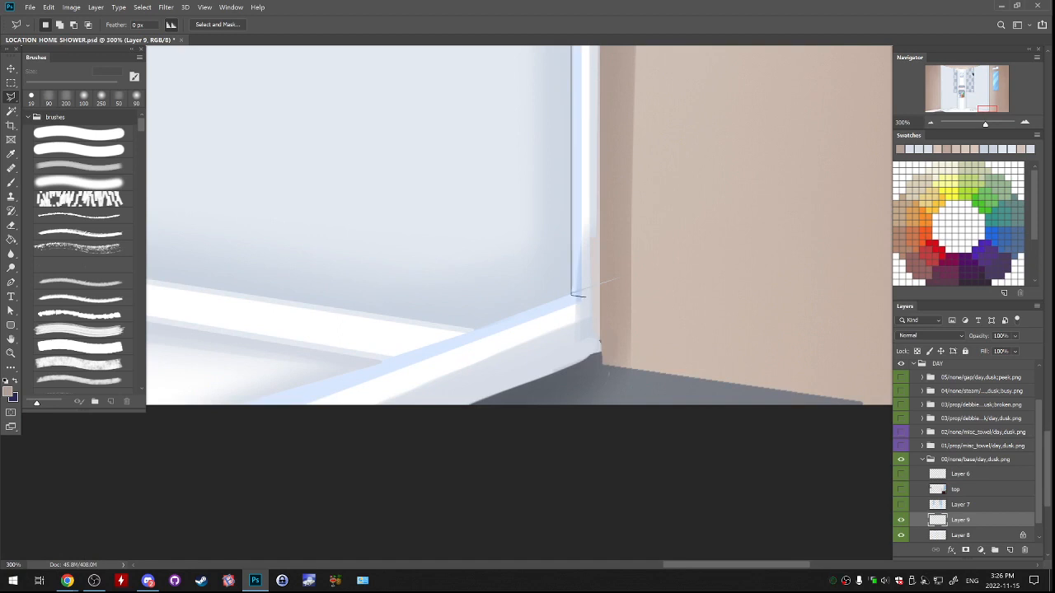
{"action": "mouse_move", "coordinate": [590, 198]}
{"action": "left_mouse_down"}
{"action": "mouse_move", "coordinate": [595, 494]}
{"action": "mouse_move", "coordinate": [591, 395]}
{"action": "mouse_move", "coordinate": [606, 527]}
{"action": "left_mouse_up"}
{"action": "mouse_move", "coordinate": [595, 123]}
{"action": "left_mouse_down"}
{"action": "mouse_move", "coordinate": [598, 528]}
{"action": "mouse_move", "coordinate": [608, 453]}
{"action": "mouse_move", "coordinate": [612, 519]}
{"action": "left_mouse_up"}
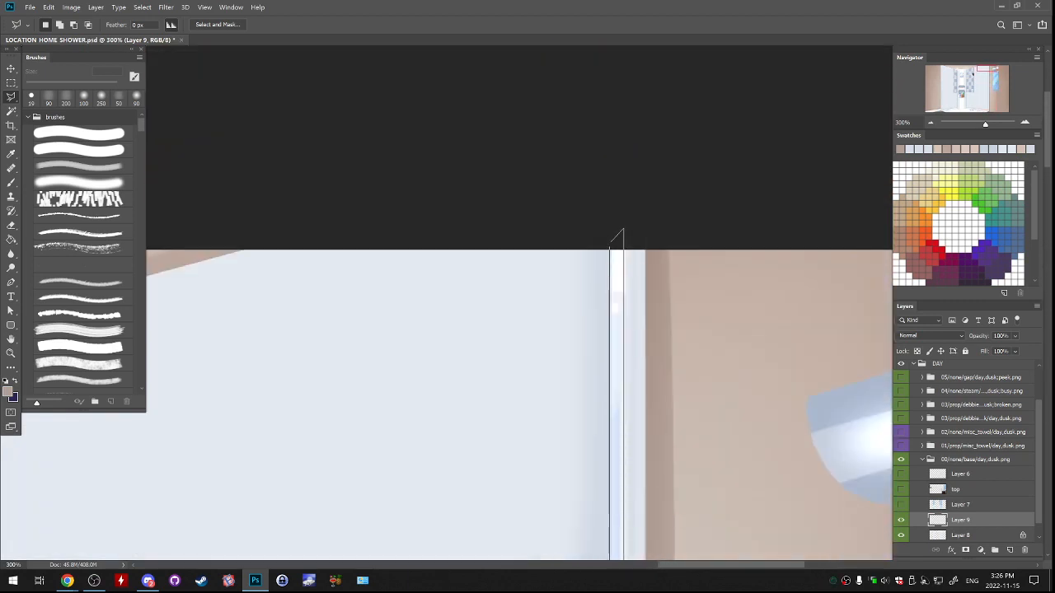
{"action": "double_click", "coordinate": [622, 231]}
Fill the right frame's selected strip with white on Layer 9 and remove the selection.
{"action": "key", "text": "ctrl+minus"}
{"action": "key", "text": "ctrl+minus"}
{"action": "key", "text": "ctrl+minus"}
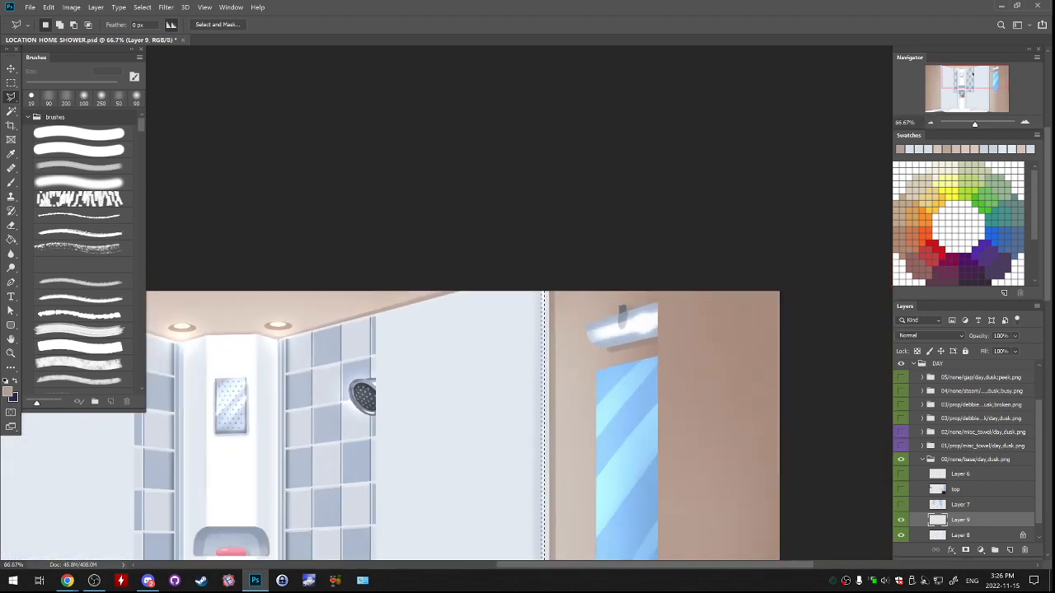
{"action": "key", "text": "ctrl+e"}
{"action": "key", "text": "ctrl+z"}
{"action": "key", "text": "g"}
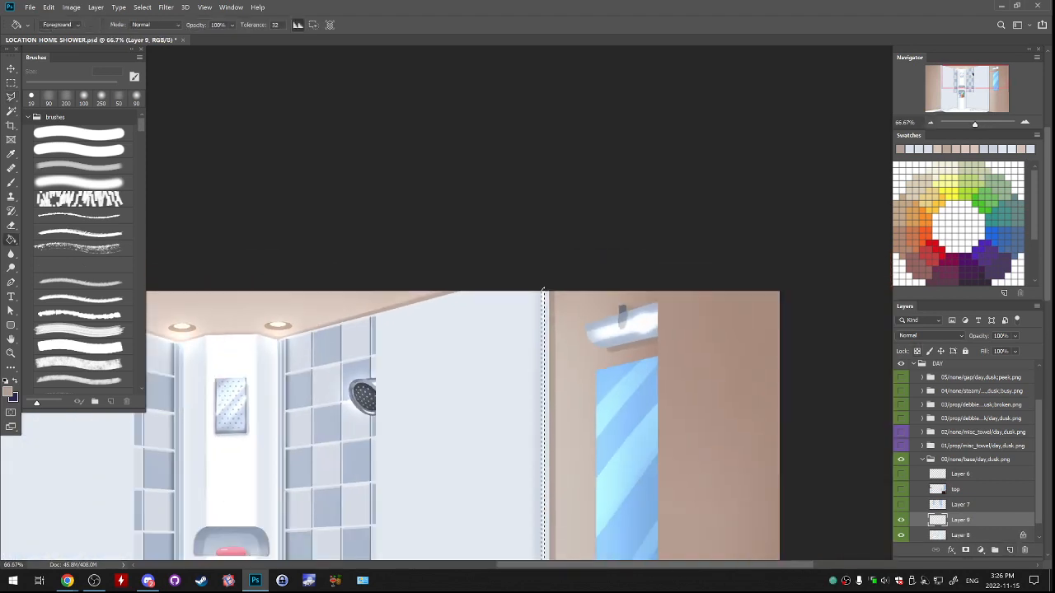
{"action": "left_click", "coordinate": [544, 461]}
{"action": "key", "text": "ctrl+d"}
Touch up the right frame's edge beside the white strip near the floor with sampled light grey-blue at 19 px.
{"action": "left_click_drag", "start_coordinate": [544, 554], "coordinate": [511, 84]}
{"action": "key", "text": "ctrl+plus"}
{"action": "key", "text": "ctrl+plus"}
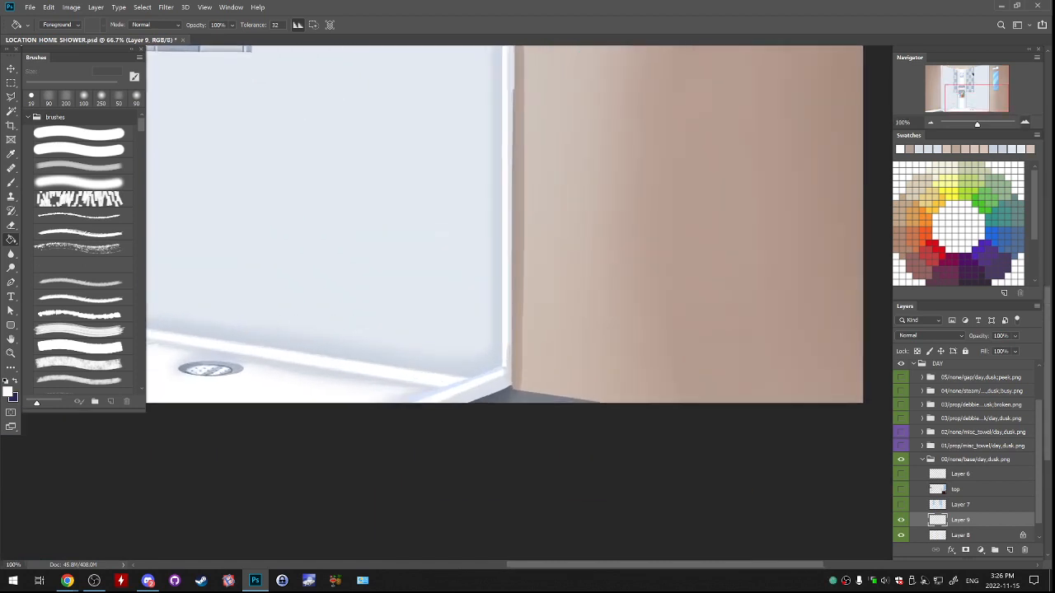
{"action": "key", "text": "b"}
{"action": "left_click", "coordinate": [496, 421], "text": "alt"}
{"action": "left_click", "coordinate": [497, 422], "text": "alt"}
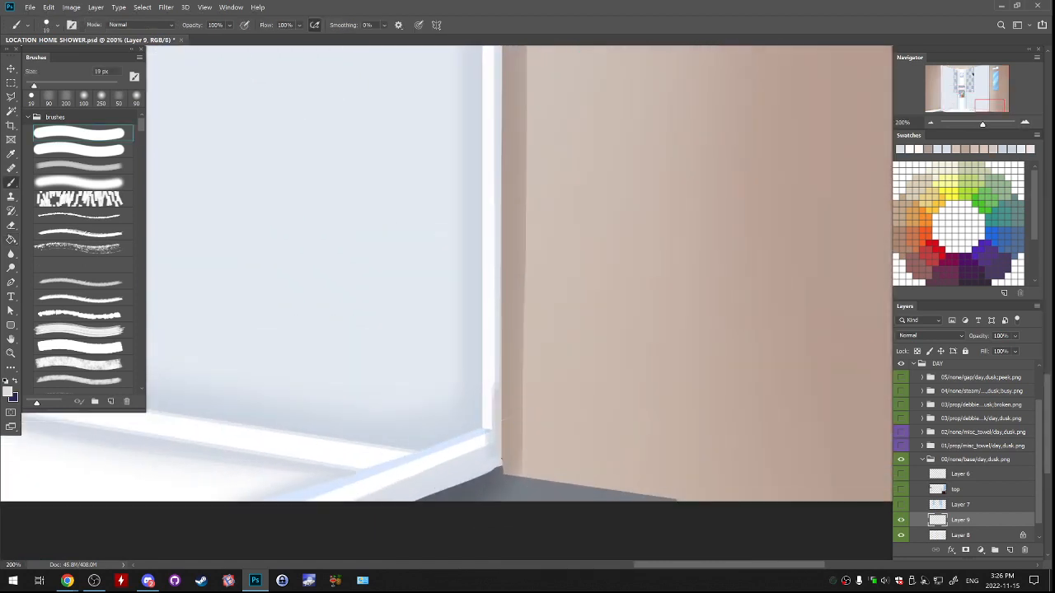
{"action": "left_click_drag", "start_coordinate": [500, 449], "coordinate": [501, 351]}
{"action": "key", "text": "ctrl+z"}
{"action": "left_click_drag", "start_coordinate": [495, 394], "coordinate": [492, 121]}
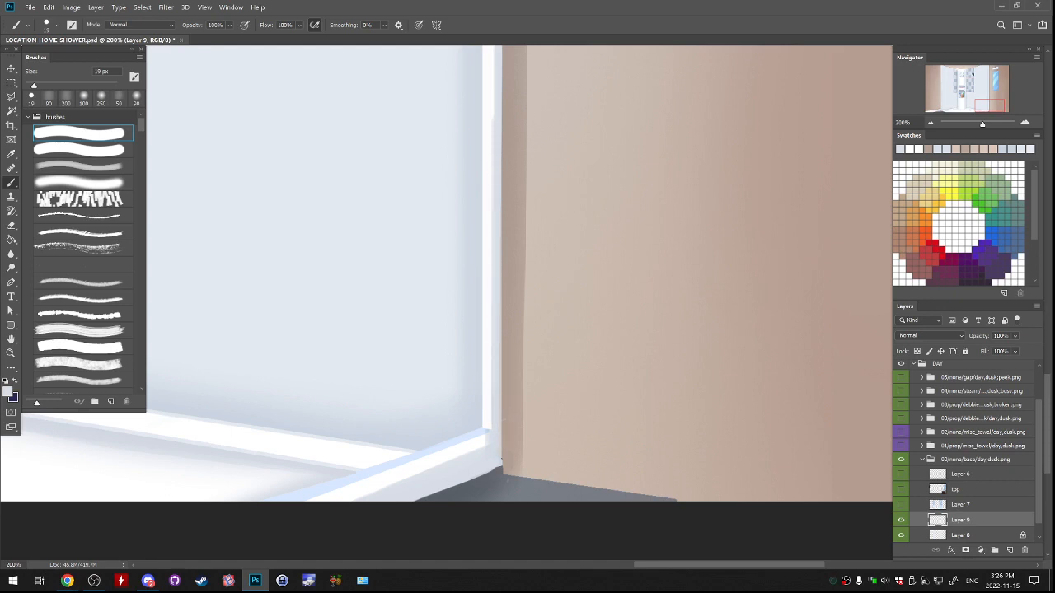
Merge Layer 9 down into Layer 8 and toggle the merged layer's visibility to compare the repaint.
{"action": "key", "text": "ctrl+minus"}
{"action": "key", "text": "ctrl+minus"}
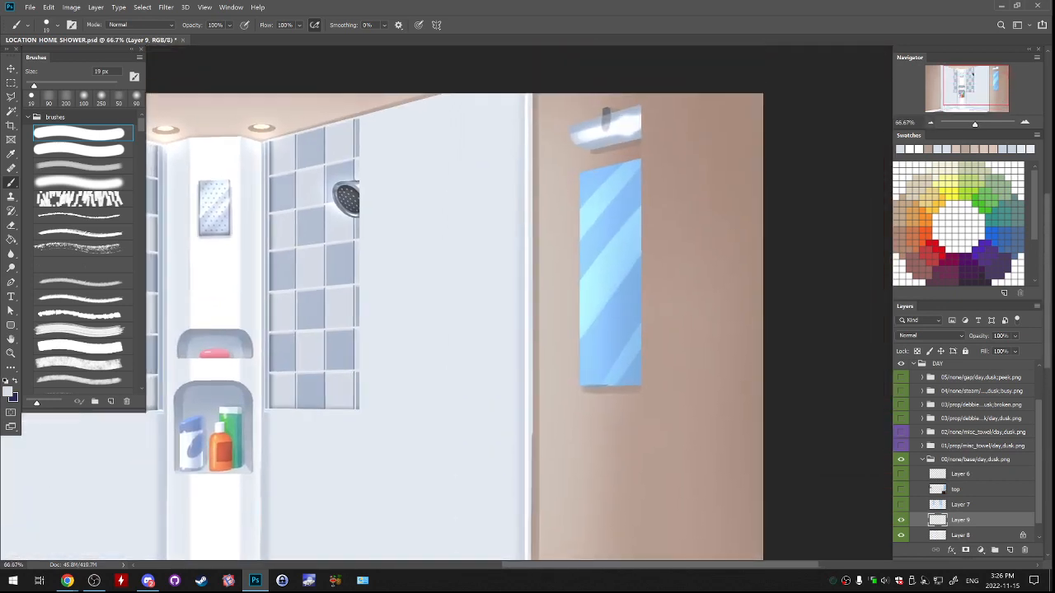
{"action": "mouse_move", "coordinate": [533, 127]}
{"action": "left_mouse_down"}
{"action": "mouse_move", "coordinate": [532, 535]}
{"action": "mouse_move", "coordinate": [556, 311]}
{"action": "mouse_move", "coordinate": [556, 405]}
{"action": "left_mouse_up"}
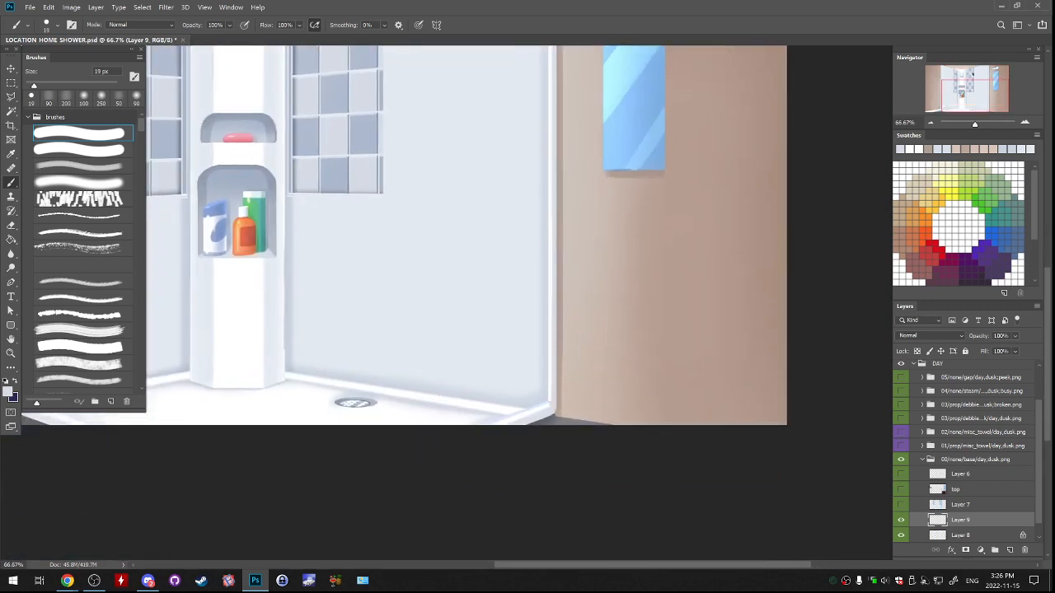
{"action": "key", "text": "ctrl+minus"}
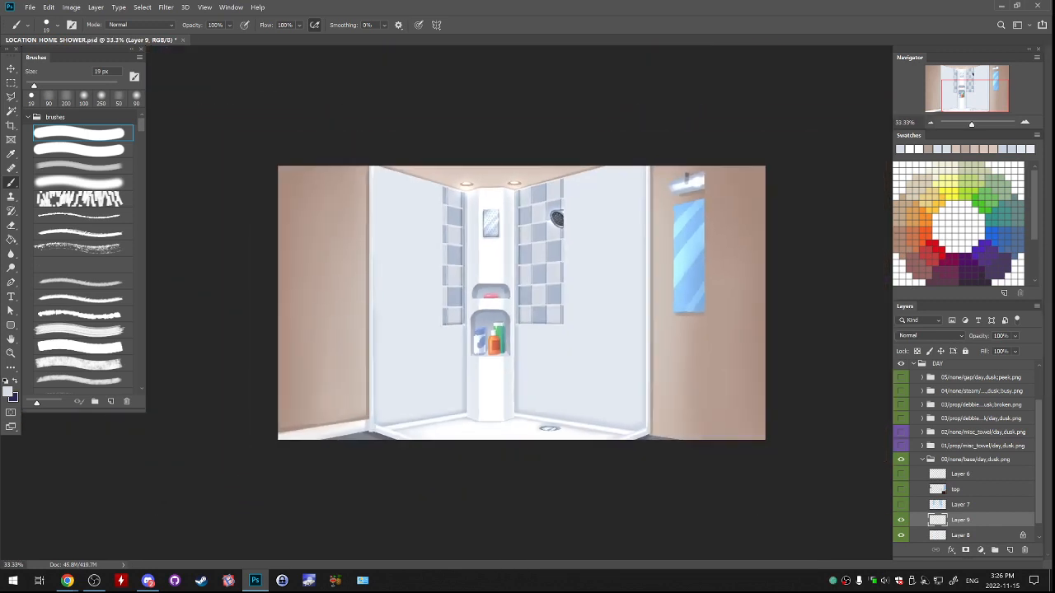
{"action": "key", "text": "ctrl+e"}
{"action": "left_click", "coordinate": [901, 520]}
{"action": "left_click", "coordinate": [901, 520]}
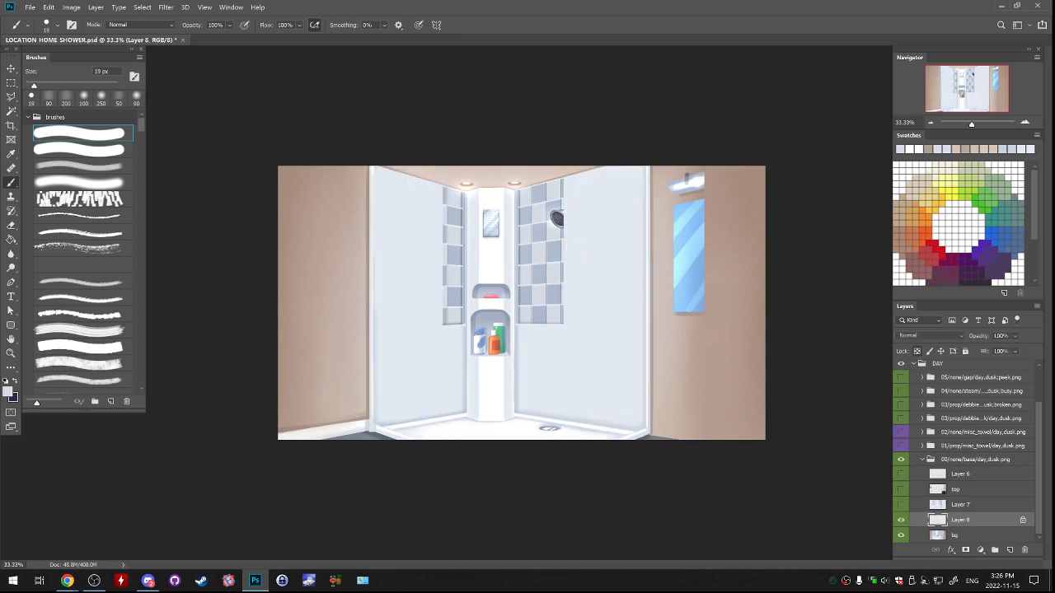
{"action": "left_click", "coordinate": [900, 520]}
{"action": "left_click", "coordinate": [901, 520]}
Add a new layer directly above Layer 8 for the left frame and check Layer 7 and the top layer as references.
{"action": "key", "text": "ctrl+plus"}
{"action": "key", "text": "ctrl+plus"}
{"action": "left_click_drag", "start_coordinate": [412, 406], "coordinate": [625, 200]}
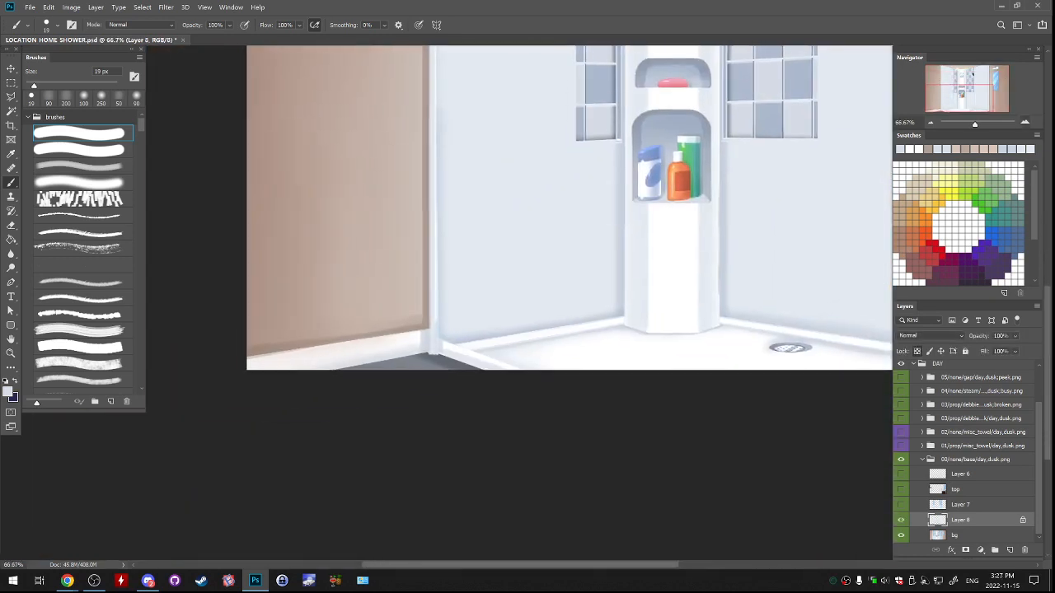
{"action": "key", "text": "ctrl+plus"}
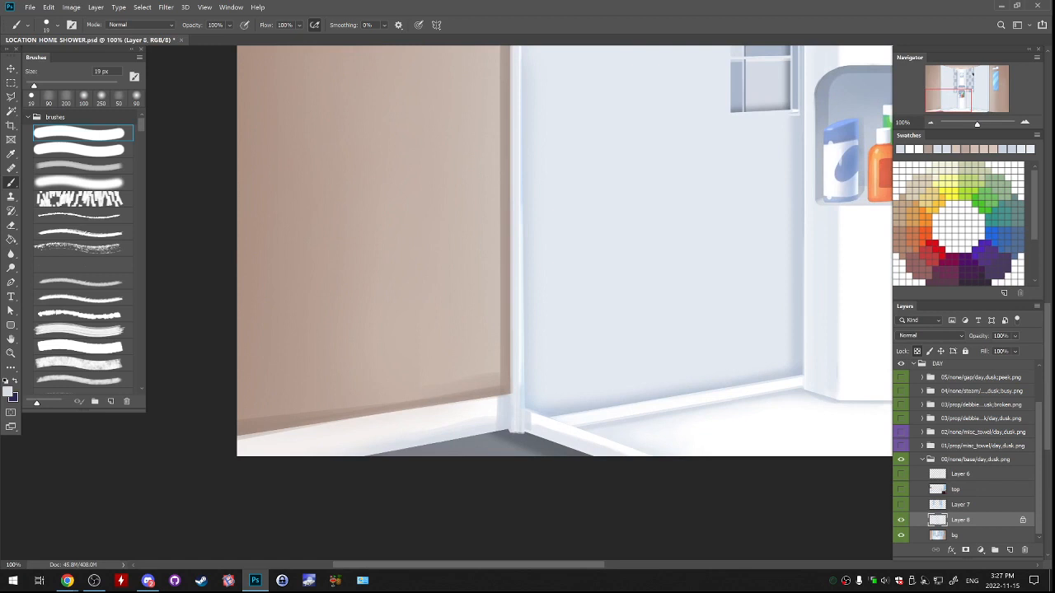
{"action": "left_click_drag", "start_coordinate": [536, 421], "coordinate": [454, 443]}
{"action": "left_click", "coordinate": [461, 453], "text": "alt"}
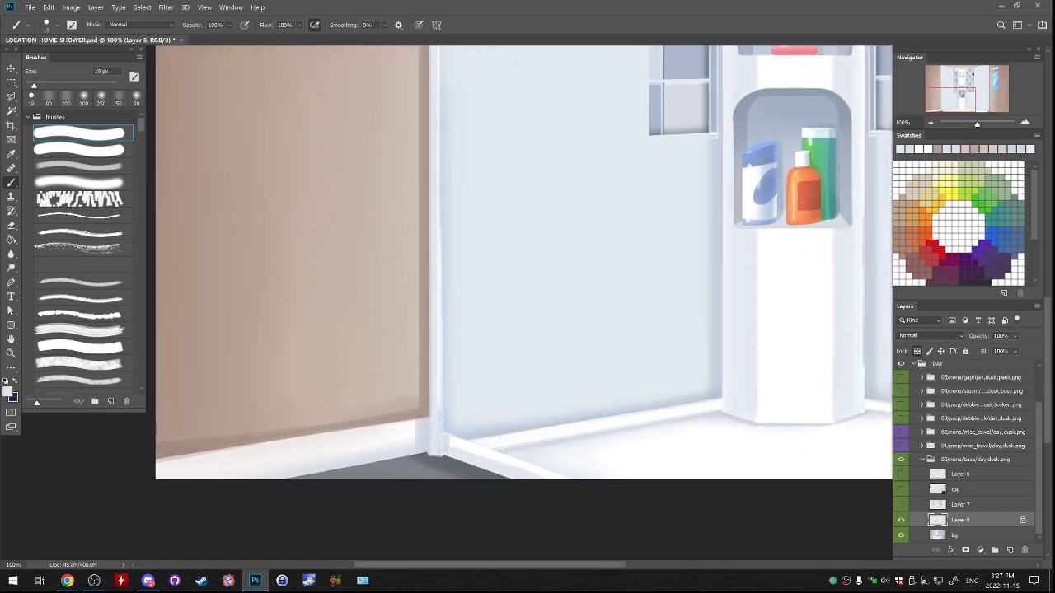
{"action": "left_click", "coordinate": [1010, 549]}
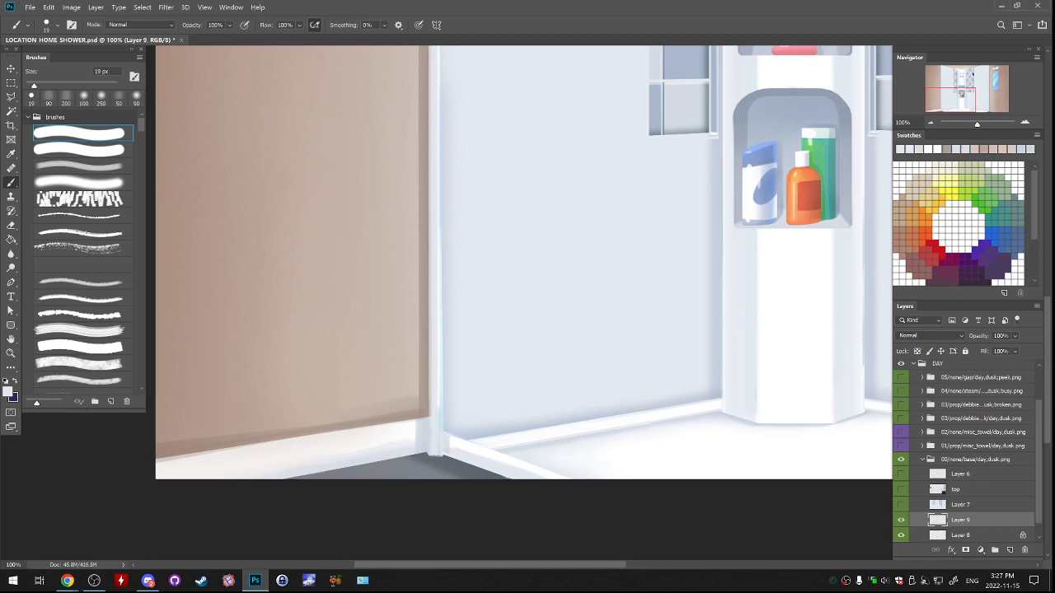
{"action": "left_click", "coordinate": [900, 504]}
{"action": "left_click", "coordinate": [901, 504]}
{"action": "left_click", "coordinate": [900, 489]}
Select the left glass frame's narrow vertical strip with the lasso, from the ceiling down to the shower base.
{"action": "left_click_drag", "start_coordinate": [494, 49], "coordinate": [548, 550]}
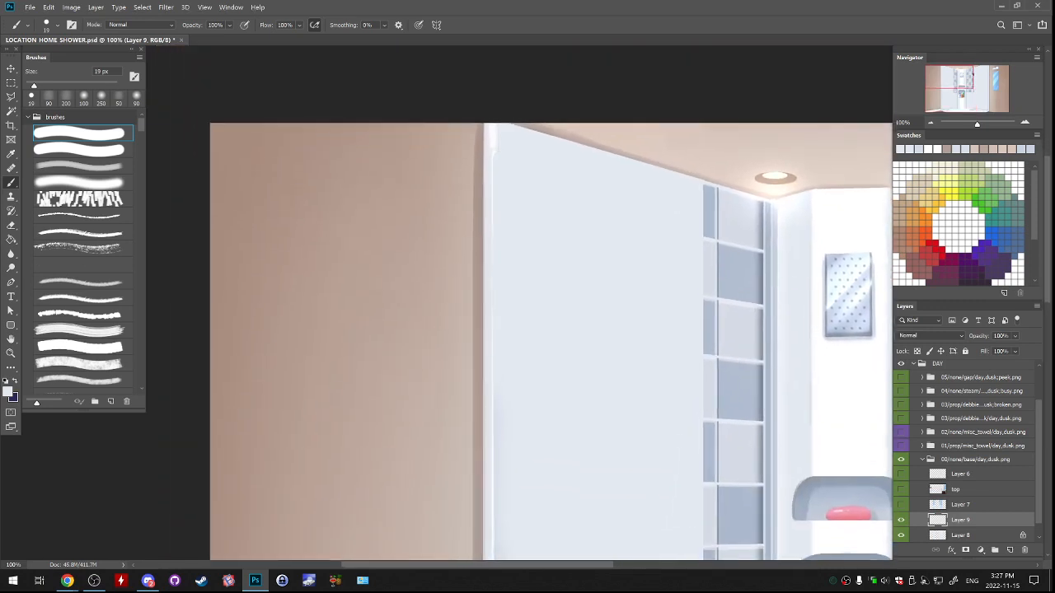
{"action": "key", "text": "l"}
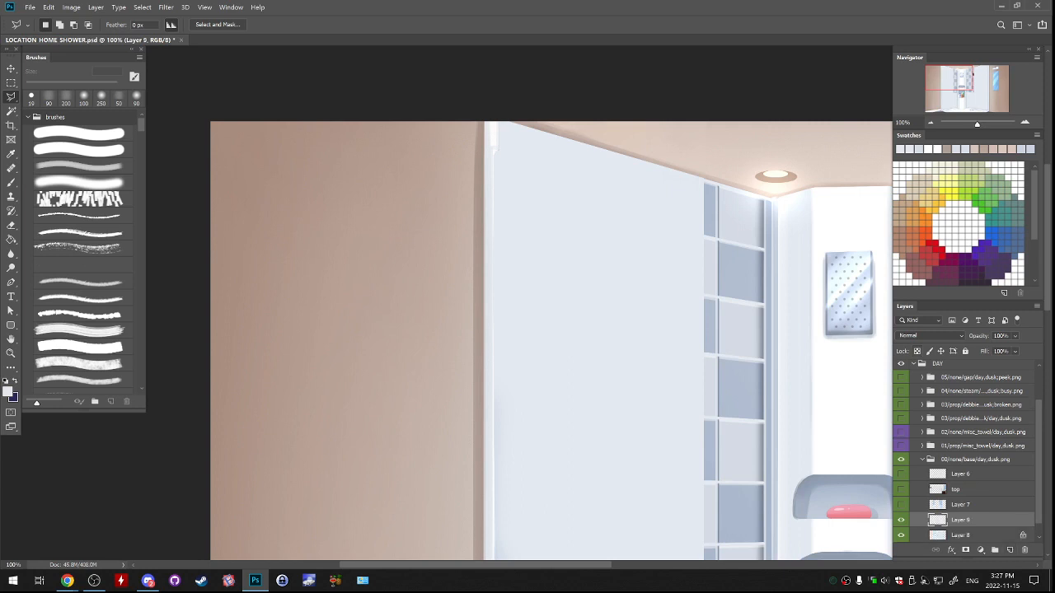
{"action": "left_click", "coordinate": [496, 122]}
{"action": "left_click_drag", "start_coordinate": [497, 456], "coordinate": [487, 157]}
{"action": "mouse_move", "coordinate": [488, 412]}
{"action": "left_mouse_down"}
{"action": "mouse_move", "coordinate": [495, 254]}
{"action": "mouse_move", "coordinate": [511, 179]}
{"action": "left_mouse_up"}
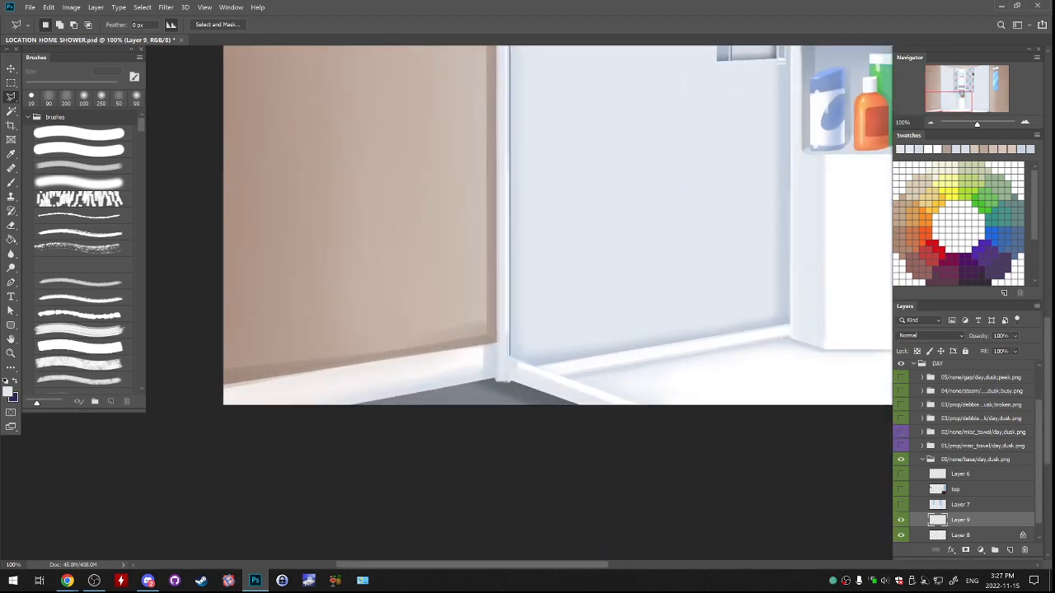
{"action": "left_click", "coordinate": [504, 357]}
{"action": "left_click_drag", "start_coordinate": [505, 136], "coordinate": [516, 467]}
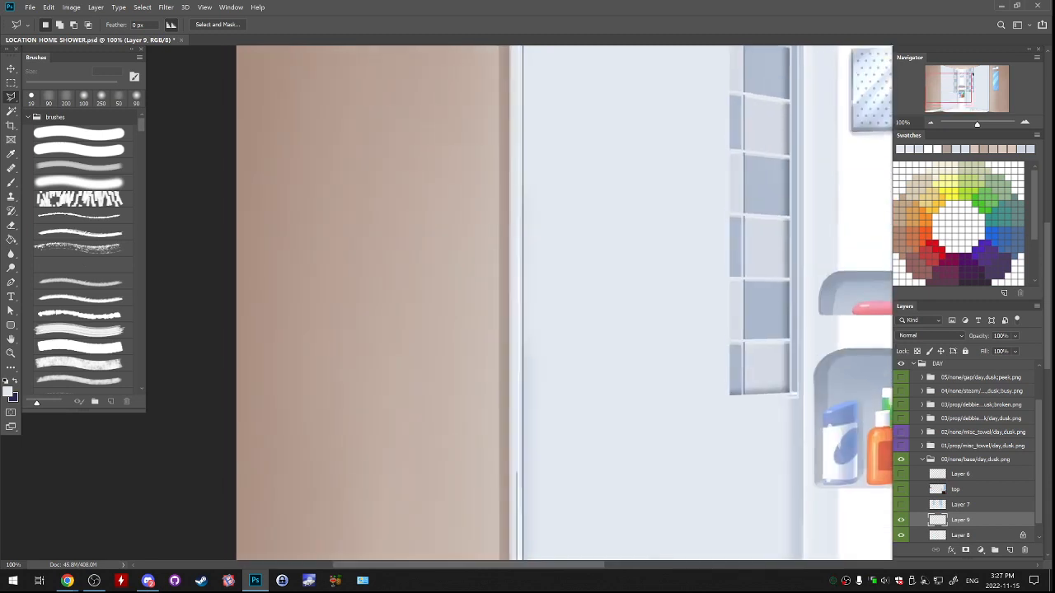
{"action": "left_click_drag", "start_coordinate": [518, 157], "coordinate": [537, 342]}
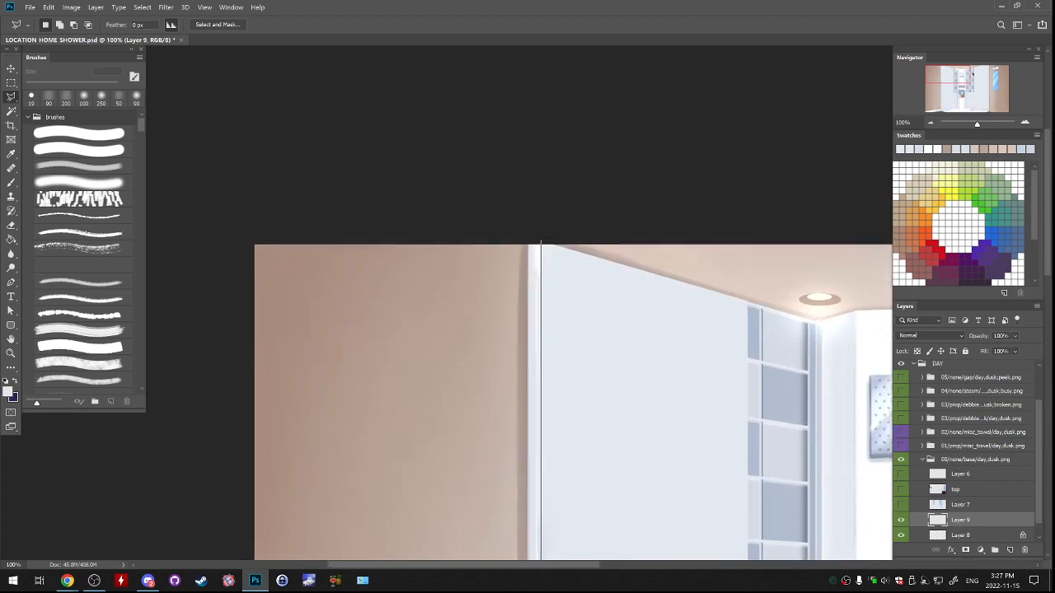
{"action": "left_click", "coordinate": [539, 222]}
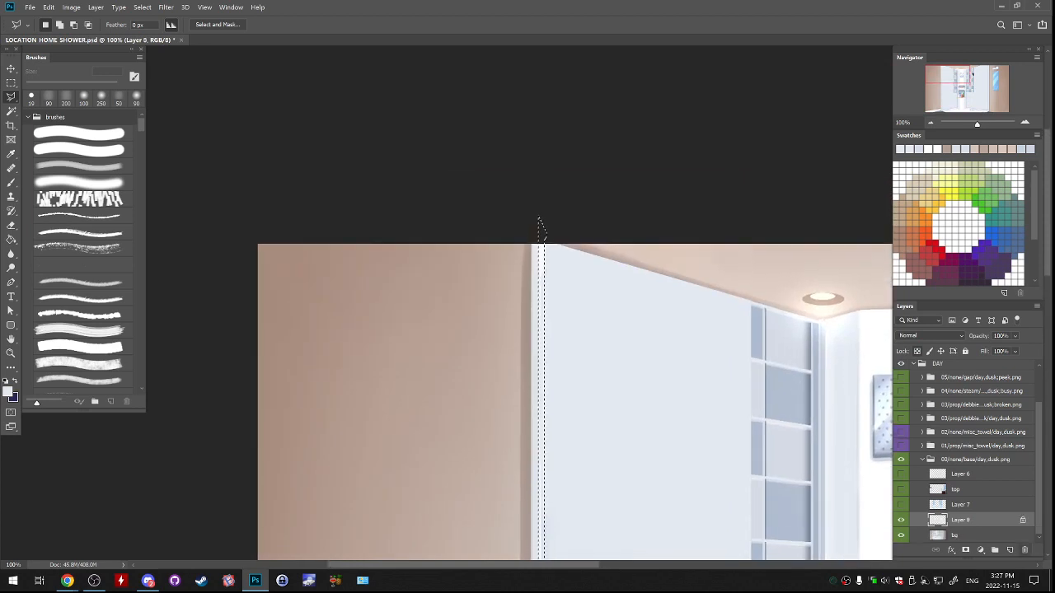
Fill the left frame's selected strip with sampled white and remove the selection.
{"action": "left_click_drag", "start_coordinate": [539, 515], "coordinate": [440, 59]}
{"action": "mouse_move", "coordinate": [441, 412]}
{"action": "left_mouse_down"}
{"action": "mouse_move", "coordinate": [509, 207]}
{"action": "mouse_move", "coordinate": [496, 211]}
{"action": "left_mouse_up"}
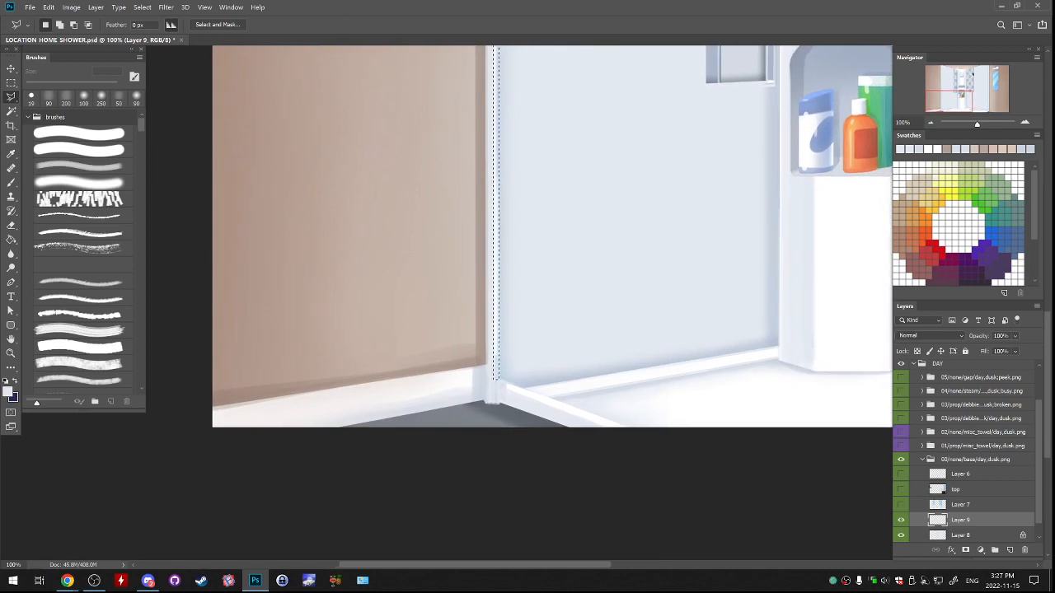
{"action": "key", "text": "g"}
{"action": "left_click", "coordinate": [518, 395], "text": "alt"}
{"action": "left_click", "coordinate": [496, 329]}
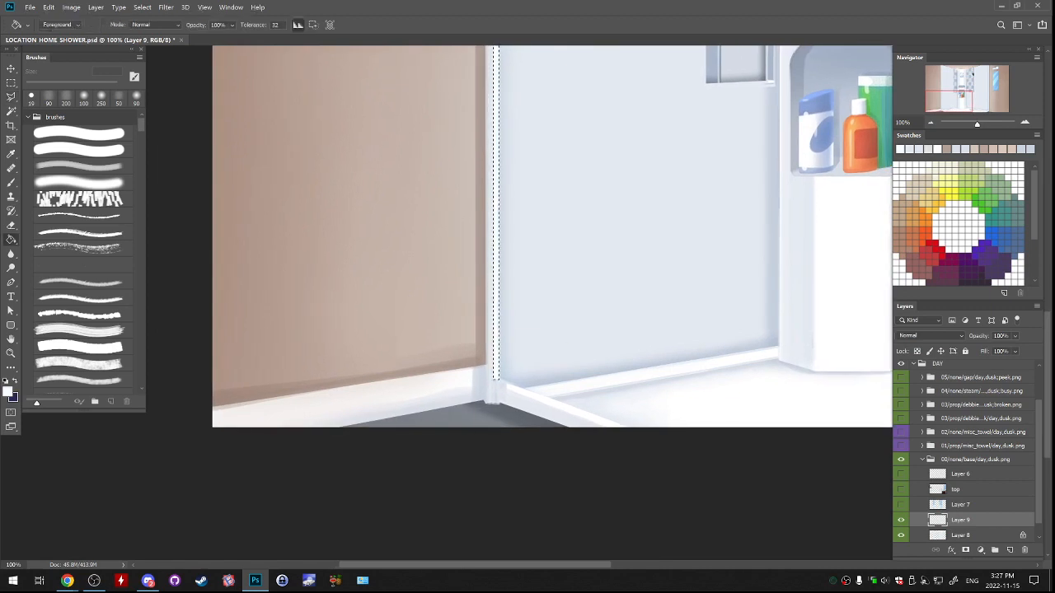
{"action": "key", "text": "ctrl+d"}
Select the left shower ledge's narrow top surface with the lasso, from the frame's base to past the canvas's lower edge.
{"action": "left_click_drag", "start_coordinate": [496, 313], "coordinate": [497, 323]}
{"action": "mouse_move", "coordinate": [495, 66]}
{"action": "left_mouse_down"}
{"action": "mouse_move", "coordinate": [512, 577]}
{"action": "mouse_move", "coordinate": [491, 49]}
{"action": "left_mouse_up"}
{"action": "key", "text": "ctrl+plus"}
{"action": "key", "text": "ctrl+plus"}
{"action": "key", "text": "ctrl+plus"}
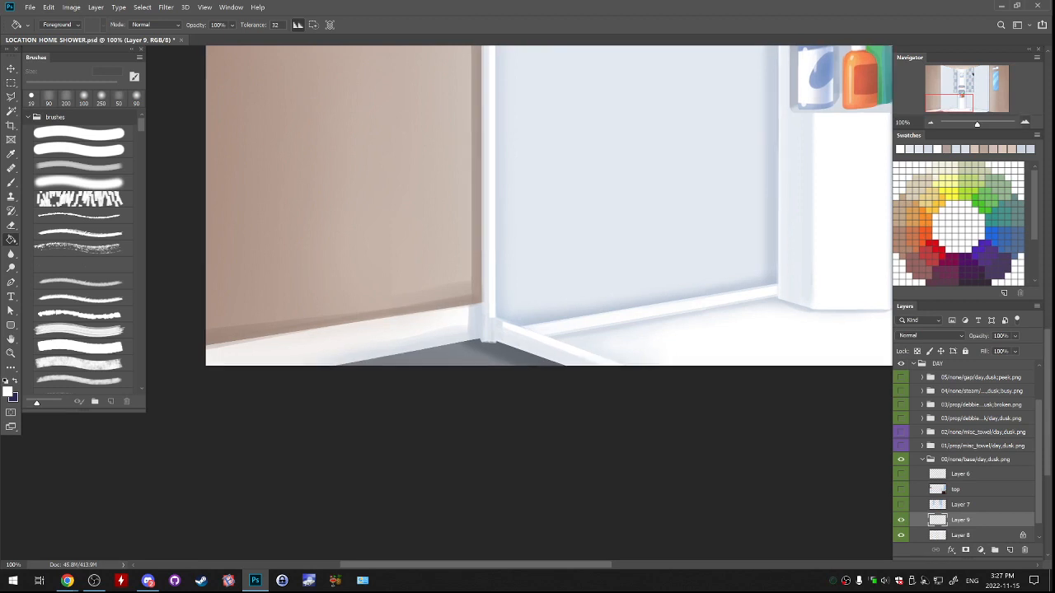
{"action": "left_click_drag", "start_coordinate": [403, 449], "coordinate": [553, 331]}
{"action": "key", "text": "l"}
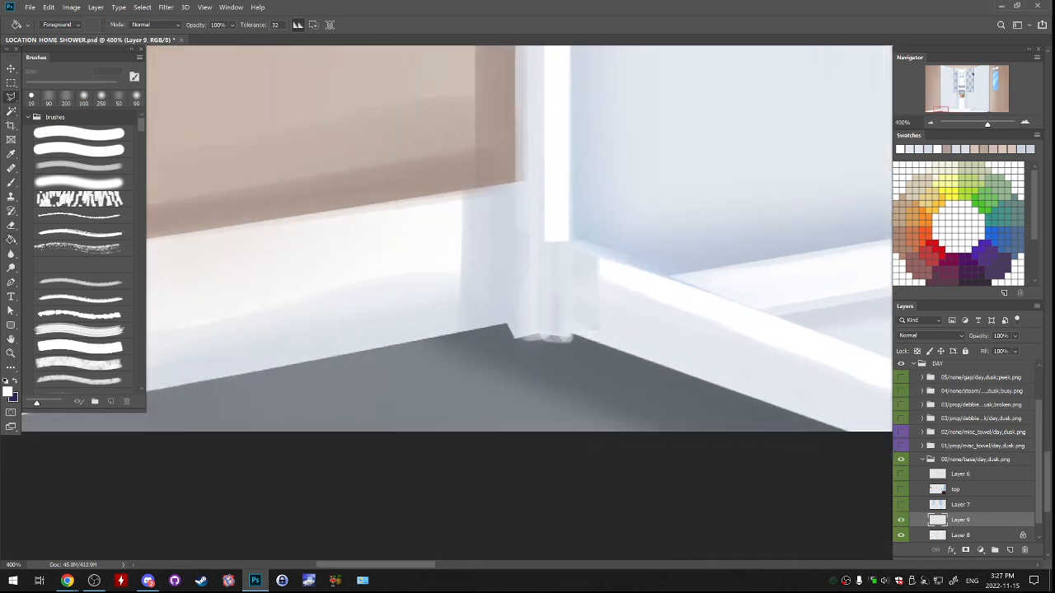
{"action": "key", "text": "ctrl+e"}
{"action": "key", "text": "ctrl+z"}
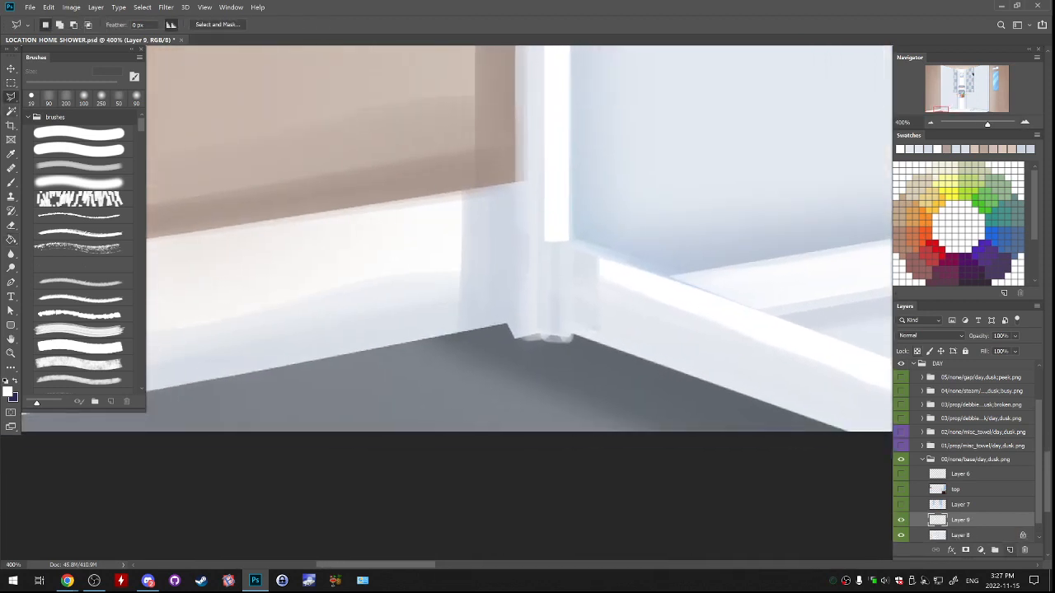
{"action": "mouse_move", "coordinate": [709, 280]}
{"action": "left_mouse_down"}
{"action": "mouse_move", "coordinate": [413, 313]}
{"action": "mouse_move", "coordinate": [333, 299]}
{"action": "mouse_move", "coordinate": [564, 390]}
{"action": "left_mouse_up"}
{"action": "left_click", "coordinate": [734, 451]}
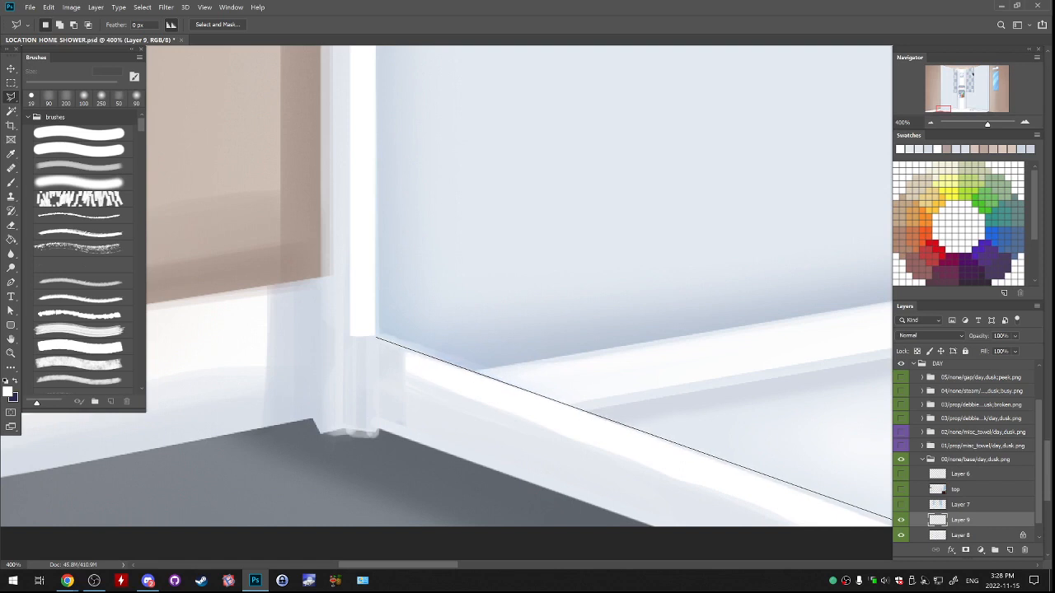
{"action": "left_click", "coordinate": [376, 336]}
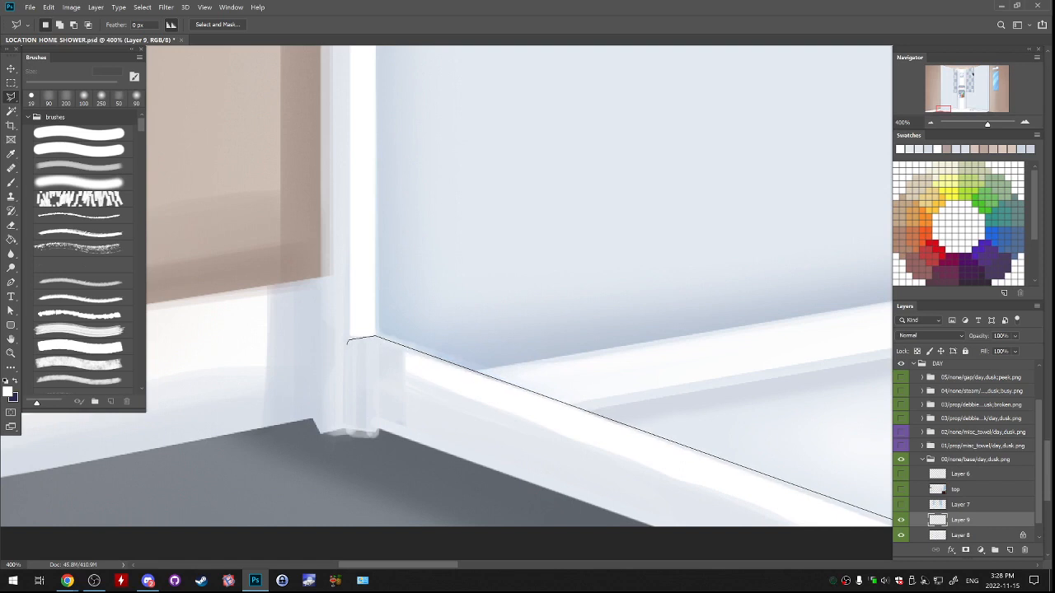
{"action": "left_click", "coordinate": [356, 351]}
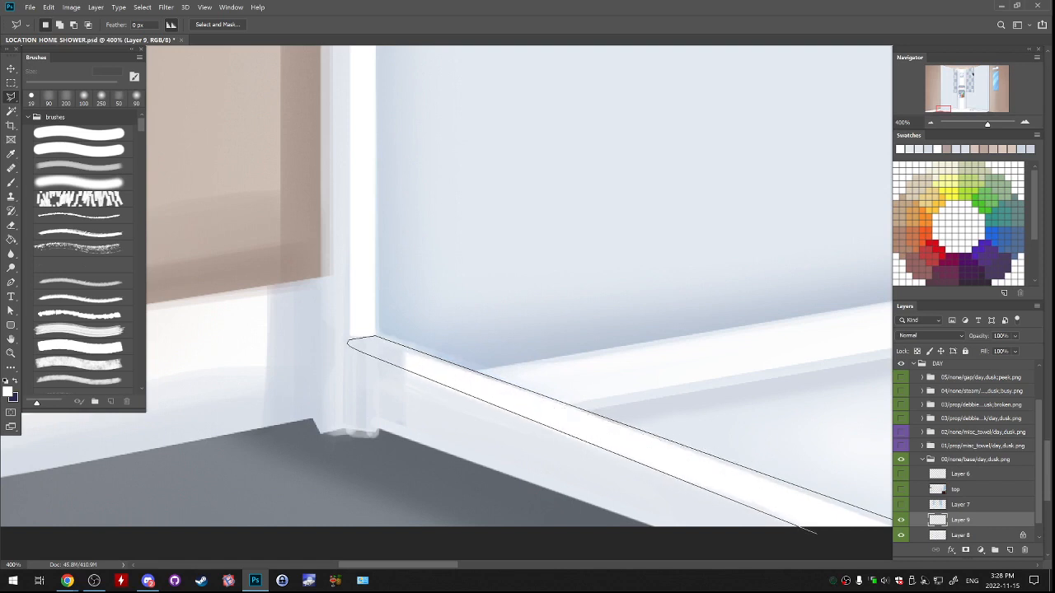
{"action": "left_click_drag", "start_coordinate": [840, 537], "coordinate": [605, 435]}
{"action": "left_click", "coordinate": [679, 451]}
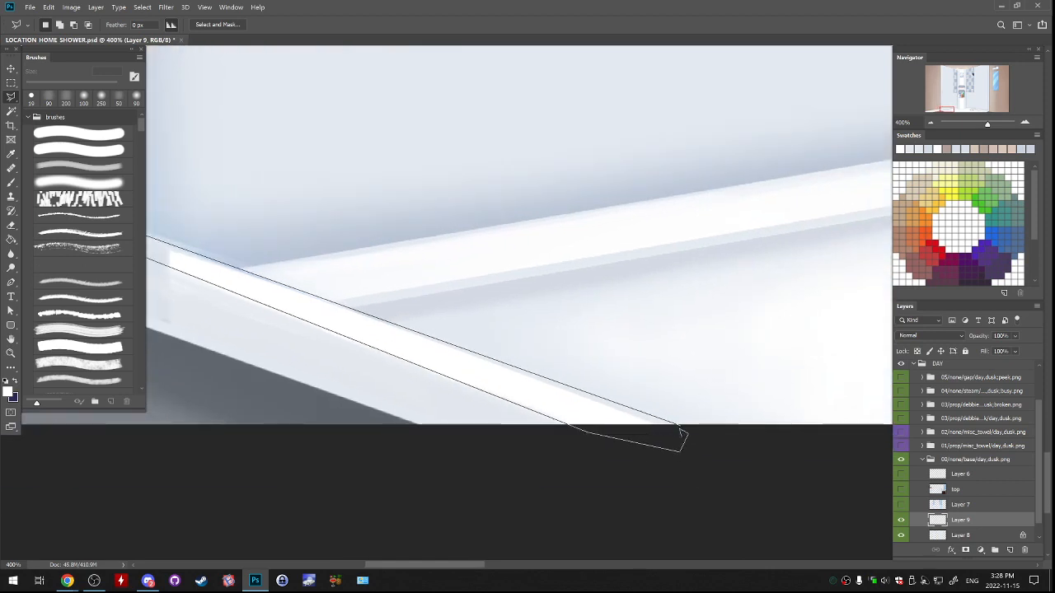
{"action": "key", "text": "ctrl+minus"}
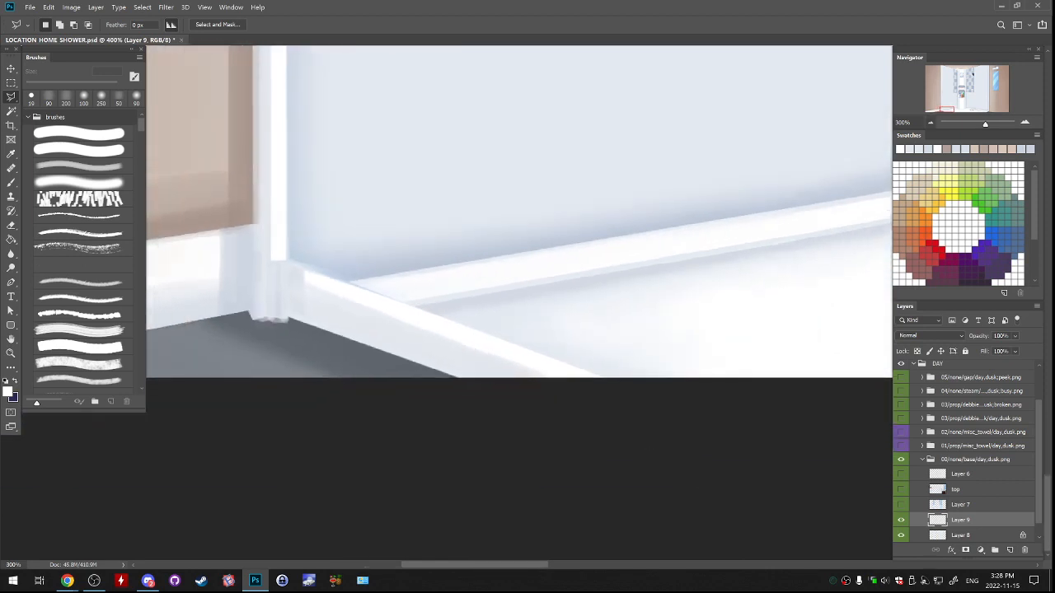
{"action": "key", "text": "ctrl+minus"}
{"action": "left_click", "coordinate": [411, 266]}
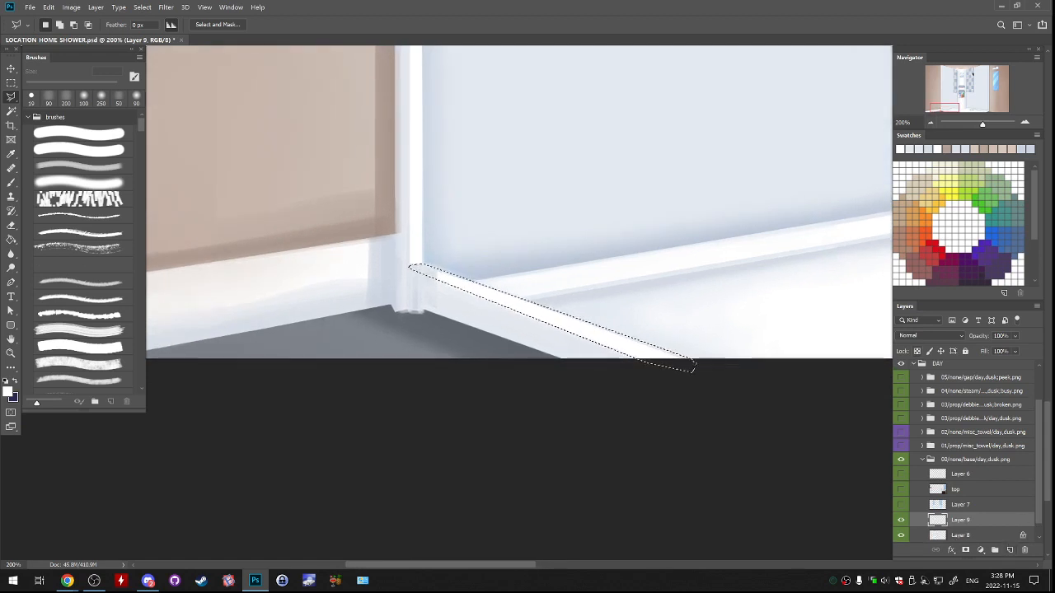
Fill the left ledge's selected strip with white and remove the selection.
{"action": "key", "text": "g"}
{"action": "left_click", "coordinate": [536, 310]}
{"action": "key", "text": "ctrl+d"}
{"action": "left_click_drag", "start_coordinate": [535, 309], "coordinate": [493, 446]}
Select the right shower ledge's top surface with the lasso, from the frame's base to past the canvas's lower edge.
{"action": "key", "text": "ctrl+minus"}
{"action": "key", "text": "ctrl+minus"}
{"action": "key", "text": "ctrl+minus"}
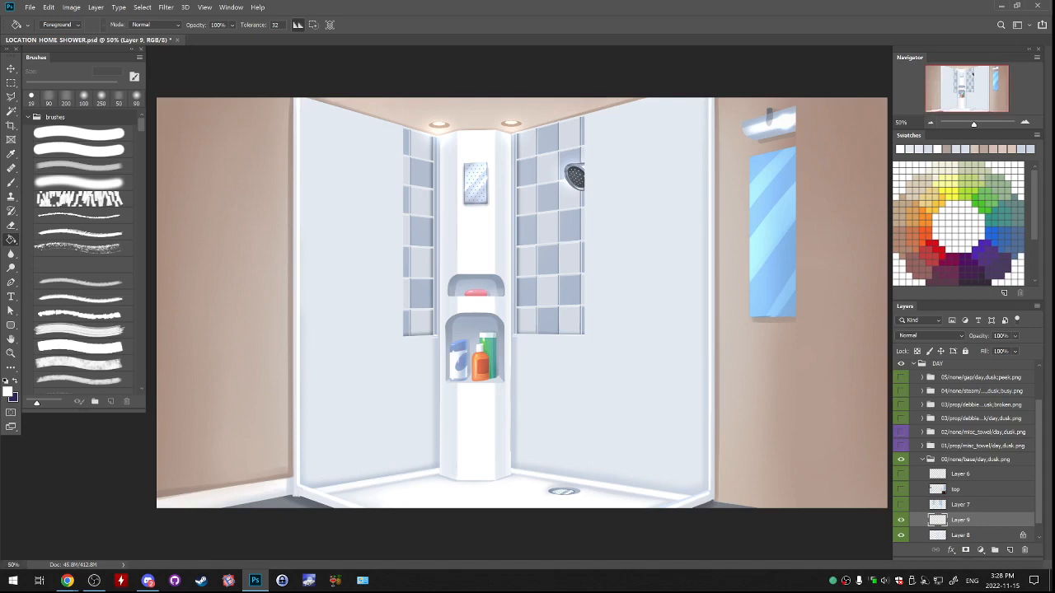
{"action": "key", "text": "ctrl+plus"}
{"action": "key", "text": "ctrl+plus"}
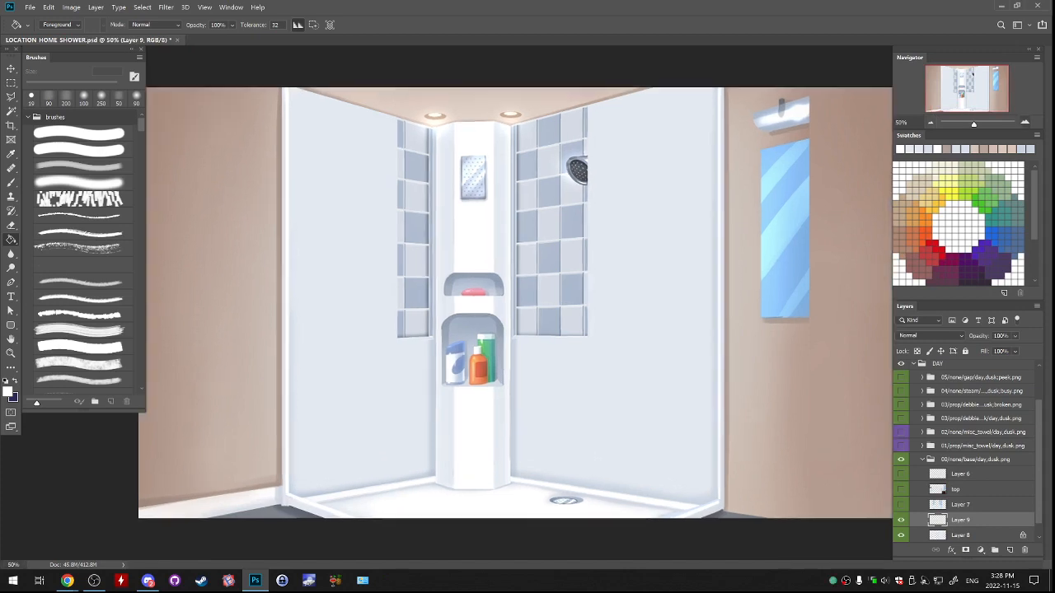
{"action": "left_click_drag", "start_coordinate": [668, 527], "coordinate": [307, 296]}
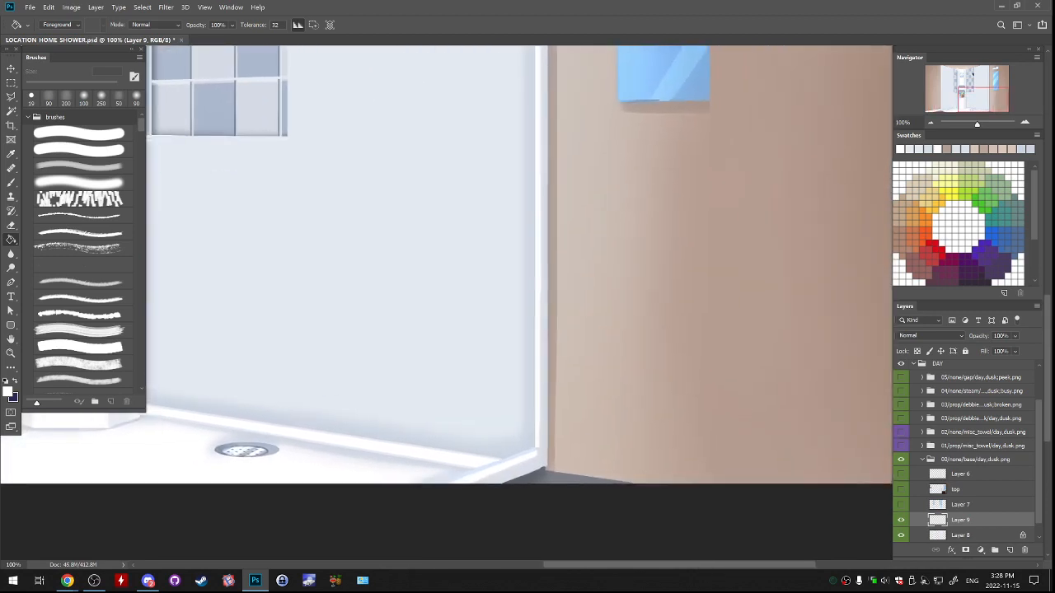
{"action": "key", "text": "ctrl+plus"}
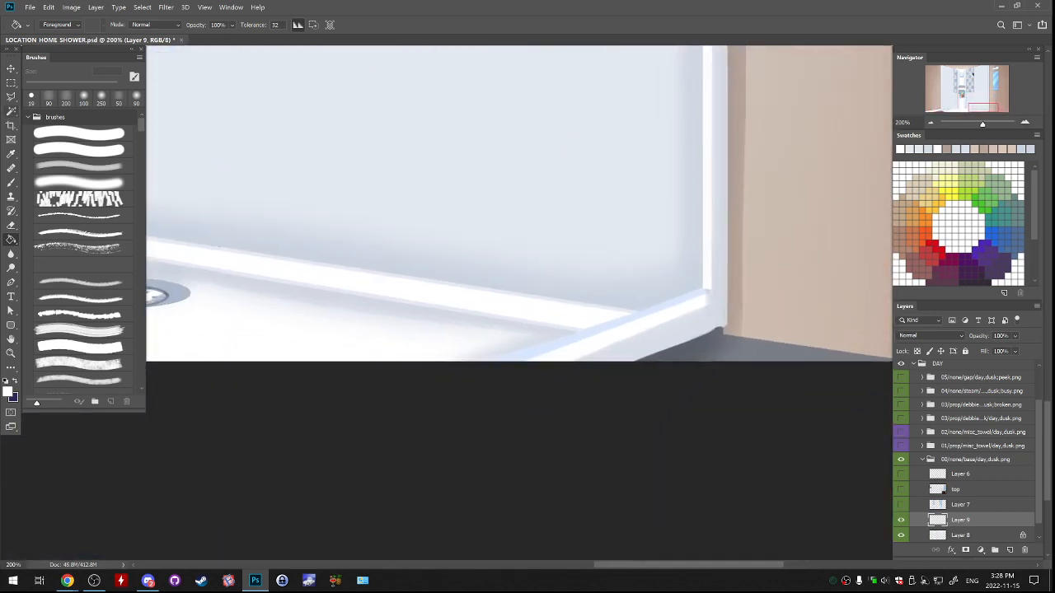
{"action": "key", "text": "l"}
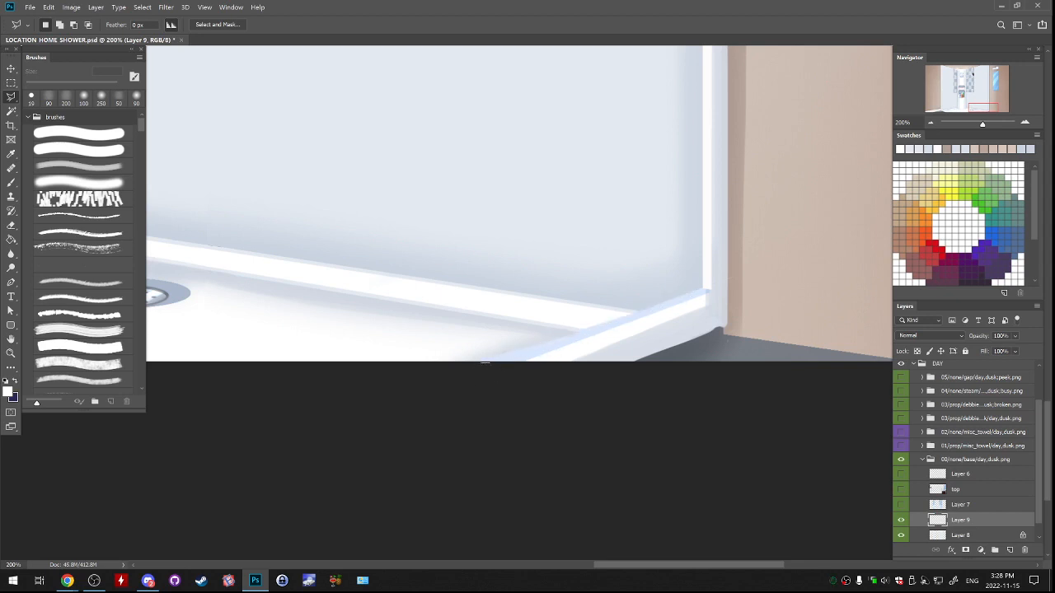
{"action": "left_click", "coordinate": [484, 364]}
{"action": "left_click", "coordinate": [700, 288]}
{"action": "left_click", "coordinate": [710, 293]}
{"action": "left_click", "coordinate": [711, 303]}
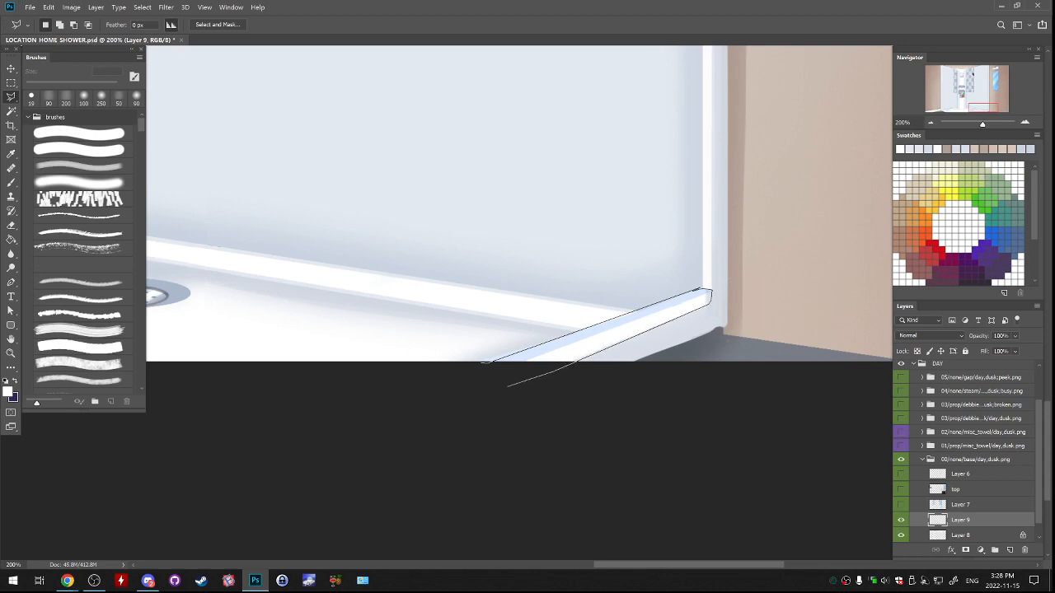
{"action": "left_click", "coordinate": [447, 405]}
{"action": "left_click", "coordinate": [484, 363]}
Fill the right ledge's selected strip with white and remove the selection.
{"action": "key", "text": "g"}
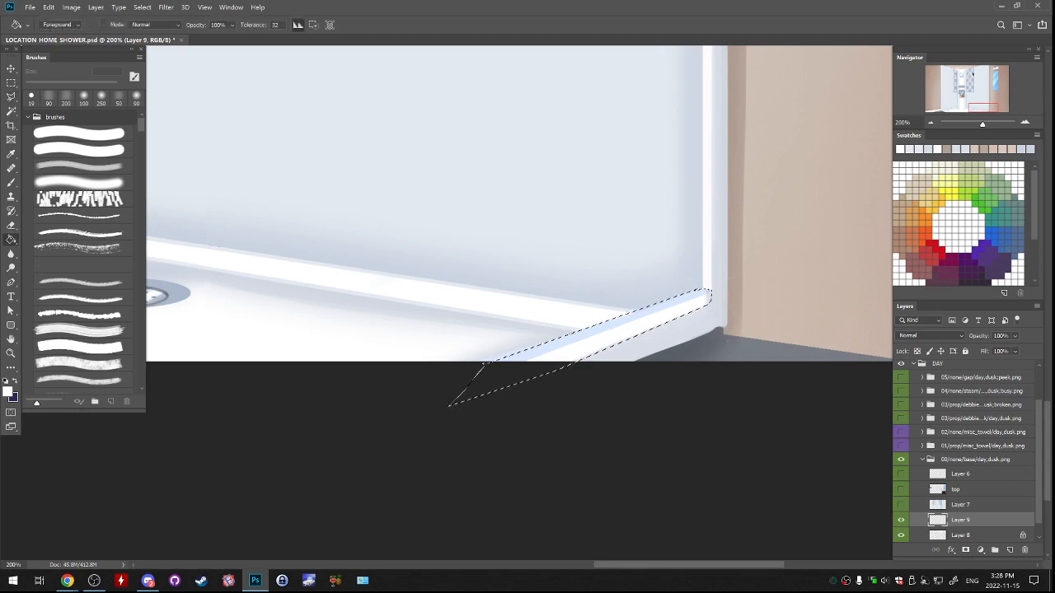
{"action": "left_click", "coordinate": [545, 352]}
{"action": "key", "text": "ctrl+d"}
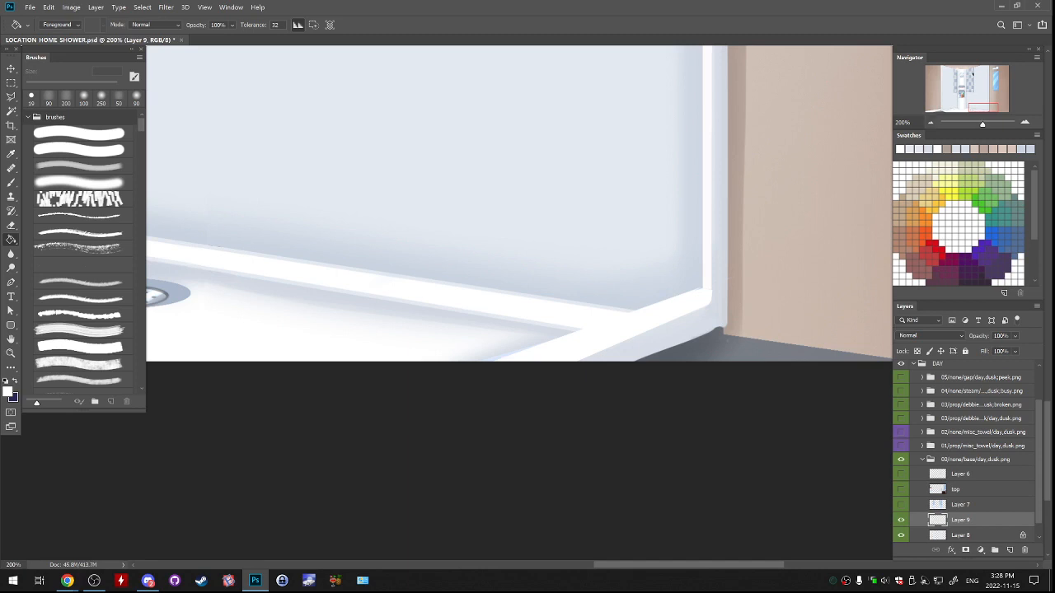
{"action": "key", "text": "ctrl+minus"}
{"action": "key", "text": "ctrl+minus"}
{"action": "key", "text": "ctrl+minus"}
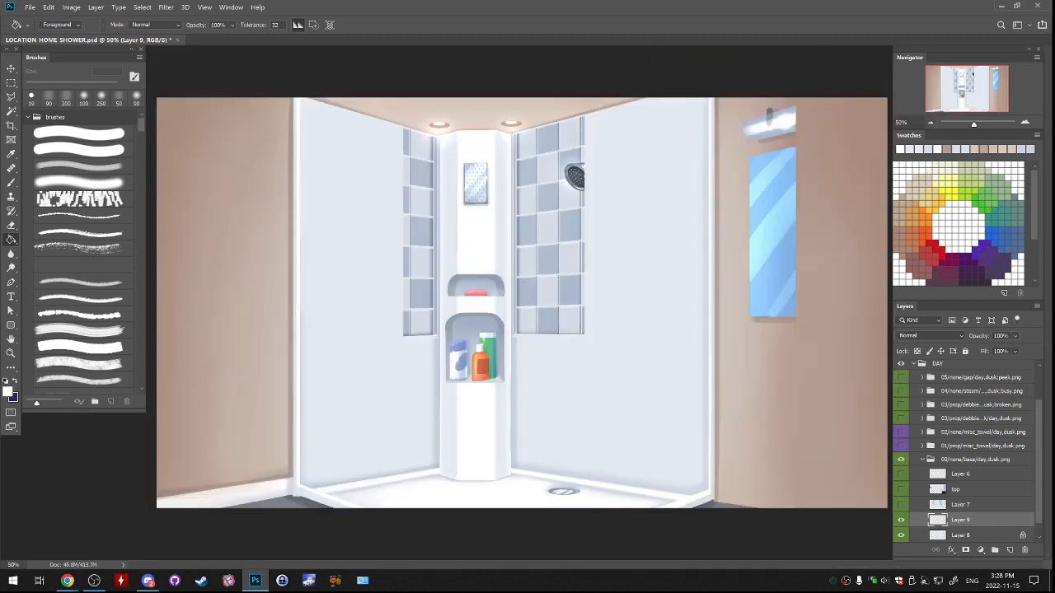
Merge Layer 9 down into Layer 8 and toggle Layer 7's visibility to compare the repaint with the glass artwork.
{"action": "key", "text": "ctrl+e"}
{"action": "scroll", "coordinate": [964, 454], "scroll_direction": "up", "scroll_amount": 1}
{"action": "left_click", "coordinate": [900, 520]}
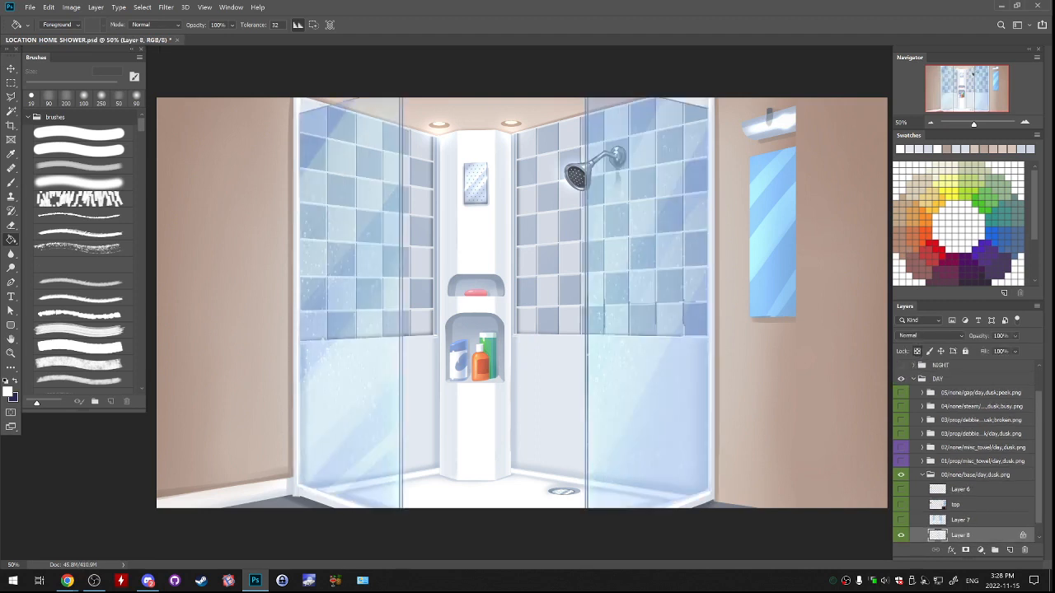
{"action": "left_click", "coordinate": [900, 520]}
{"action": "left_click", "coordinate": [901, 520]}
{"action": "key", "text": "ctrl+plus"}
{"action": "key", "text": "ctrl+plus"}
{"action": "key", "text": "ctrl+plus"}
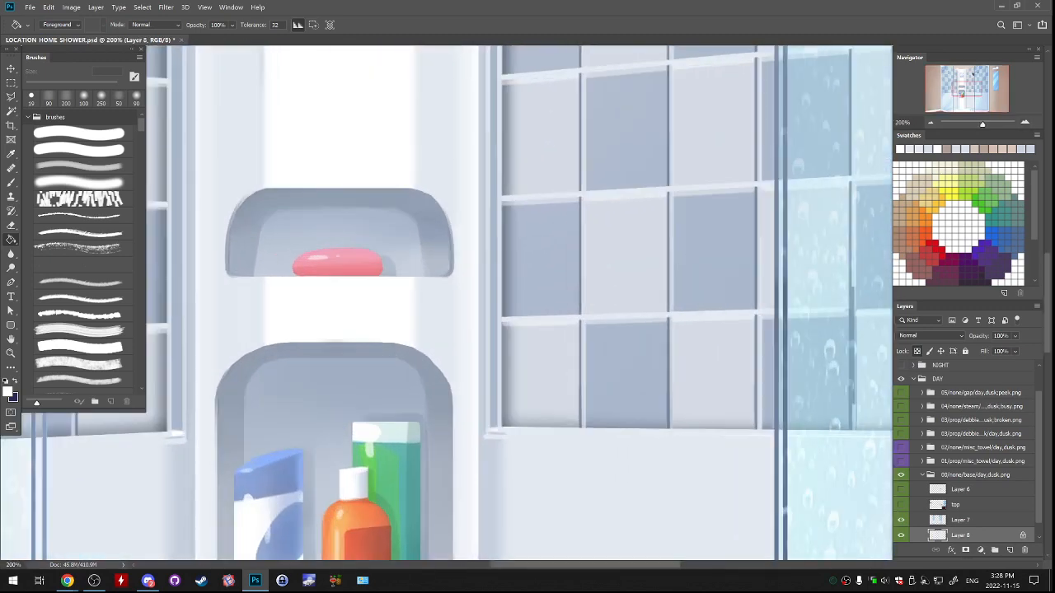
{"action": "key", "text": "ctrl+0"}
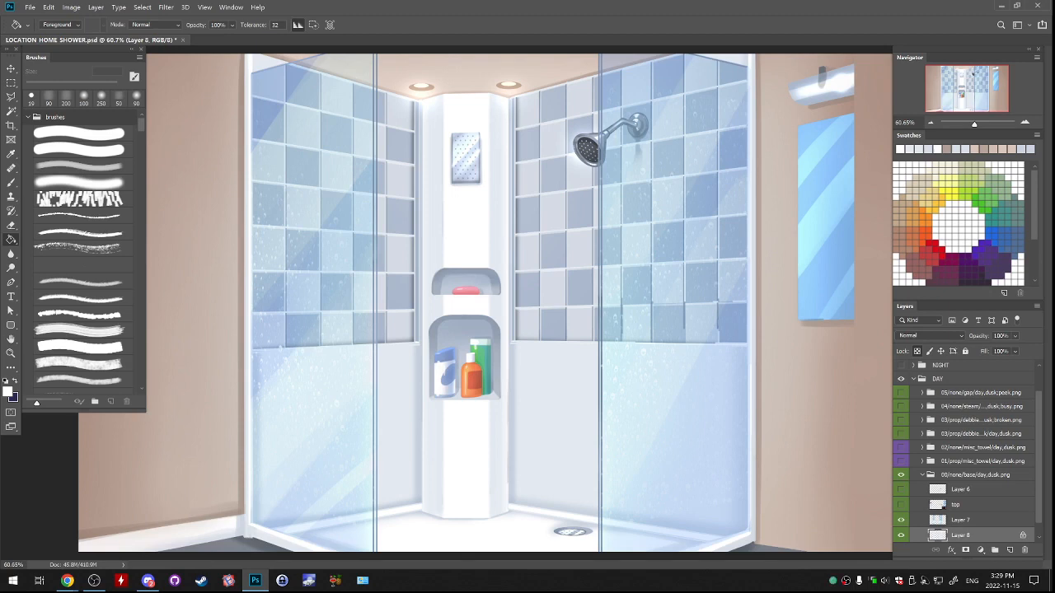
Hide Layer 7 and toggle Layer 8's visibility to check the original wall tiles beneath the repaint.
{"action": "key", "text": "l"}
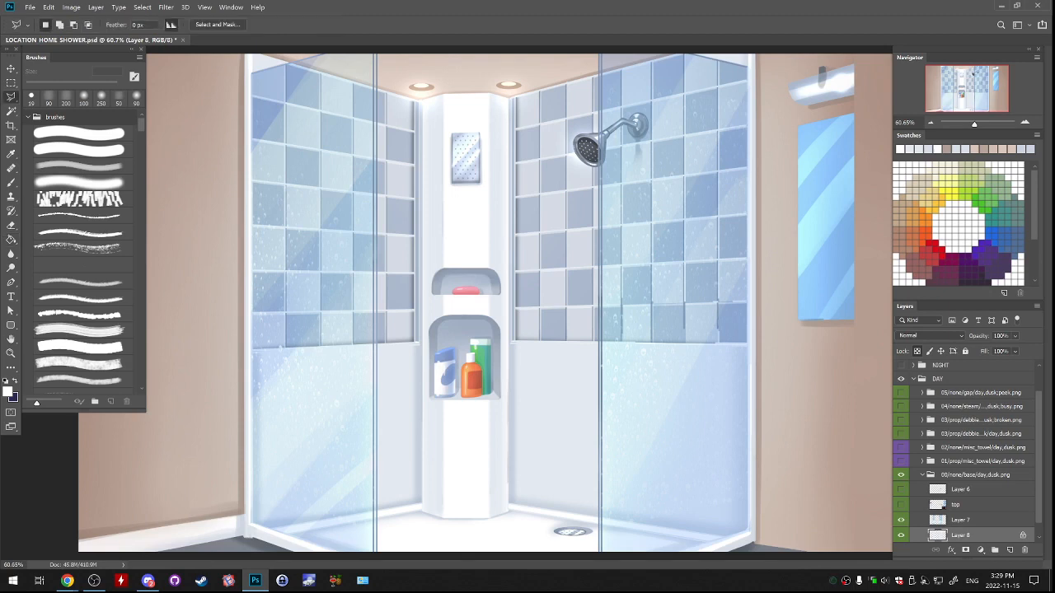
{"action": "key", "text": "ctrl+plus"}
{"action": "left_click_drag", "start_coordinate": [527, 370], "coordinate": [583, 416]}
{"action": "left_click", "coordinate": [901, 520]}
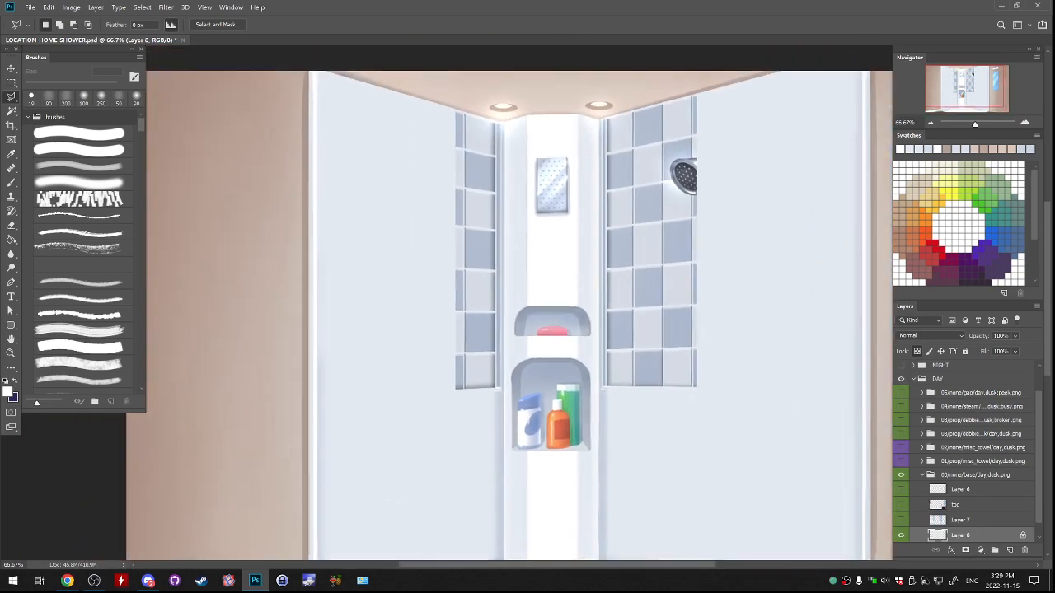
{"action": "key", "text": "ctrl+plus"}
{"action": "left_click_drag", "start_coordinate": [577, 289], "coordinate": [413, 325]}
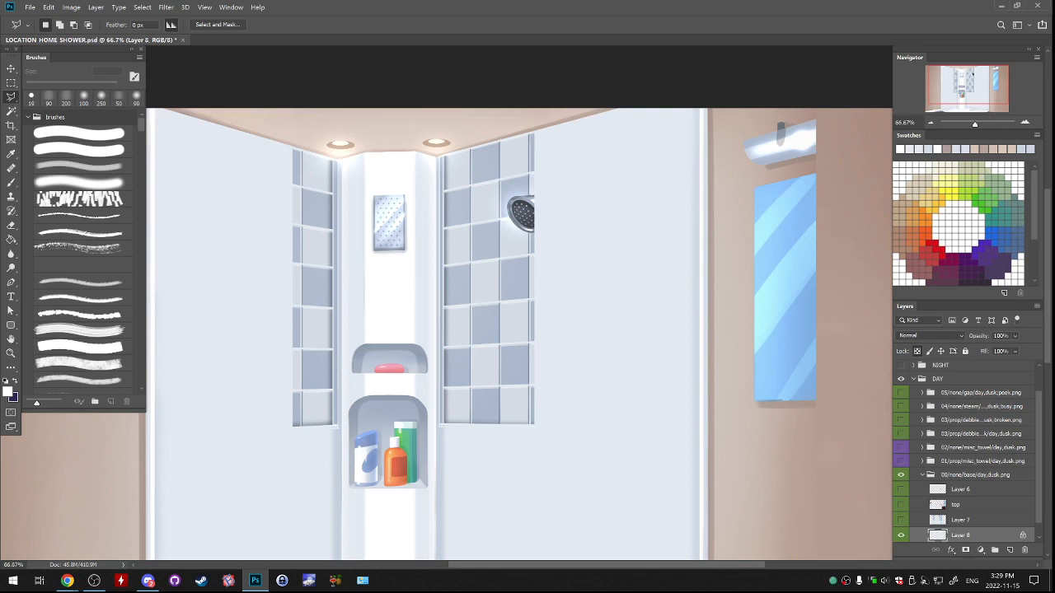
{"action": "scroll", "coordinate": [902, 521], "scroll_direction": "down", "scroll_amount": 1}
{"action": "left_click", "coordinate": [901, 520]}
{"action": "left_click", "coordinate": [901, 520]}
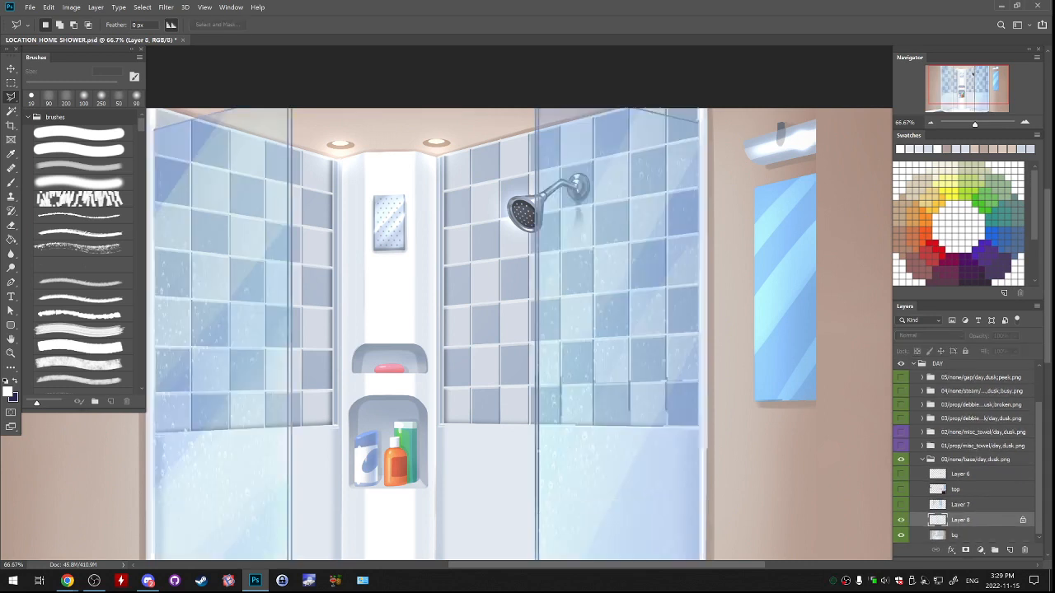
Add a new layer above Layer 8 and fill a small square on the right wall with the sampled light tile colour.
{"action": "left_click", "coordinate": [1011, 549]}
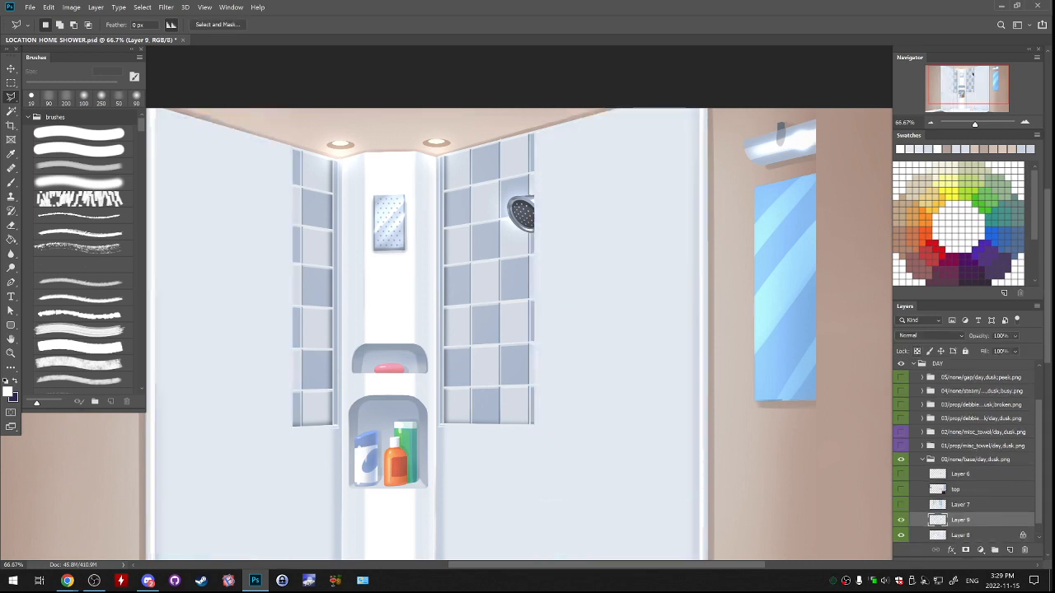
{"action": "key", "text": "m"}
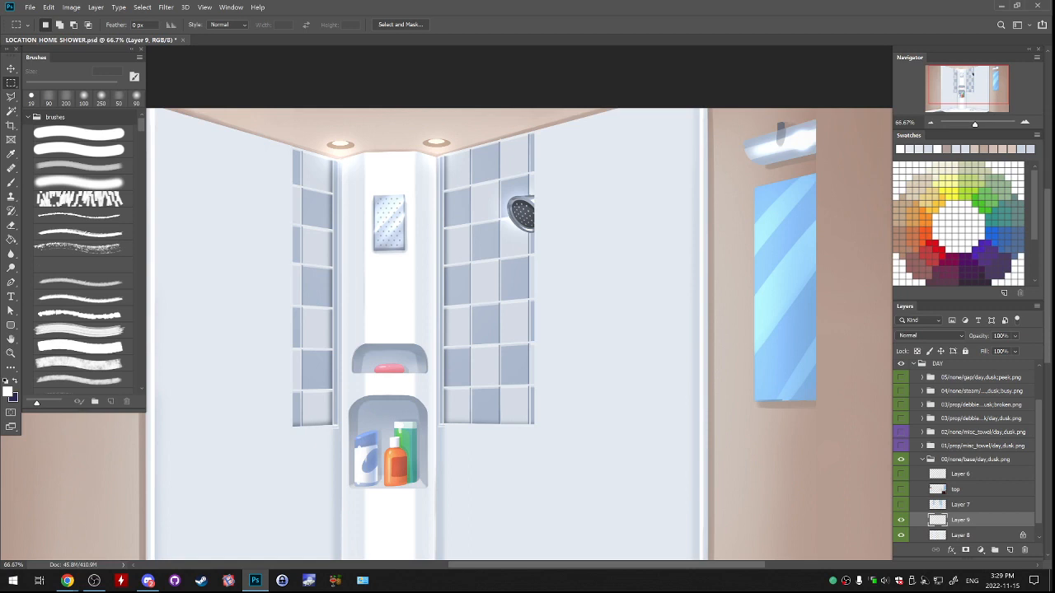
{"action": "left_click_drag", "start_coordinate": [588, 229], "coordinate": [640, 281]}
{"action": "key", "text": "g"}
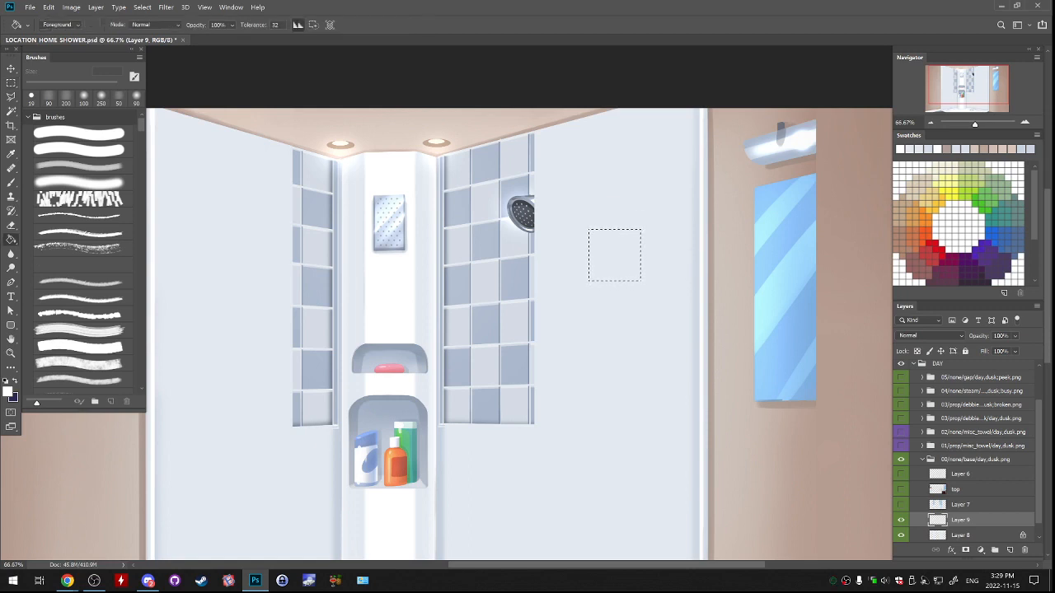
{"action": "left_click", "coordinate": [514, 245], "text": "alt"}
{"action": "left_click", "coordinate": [614, 256]}
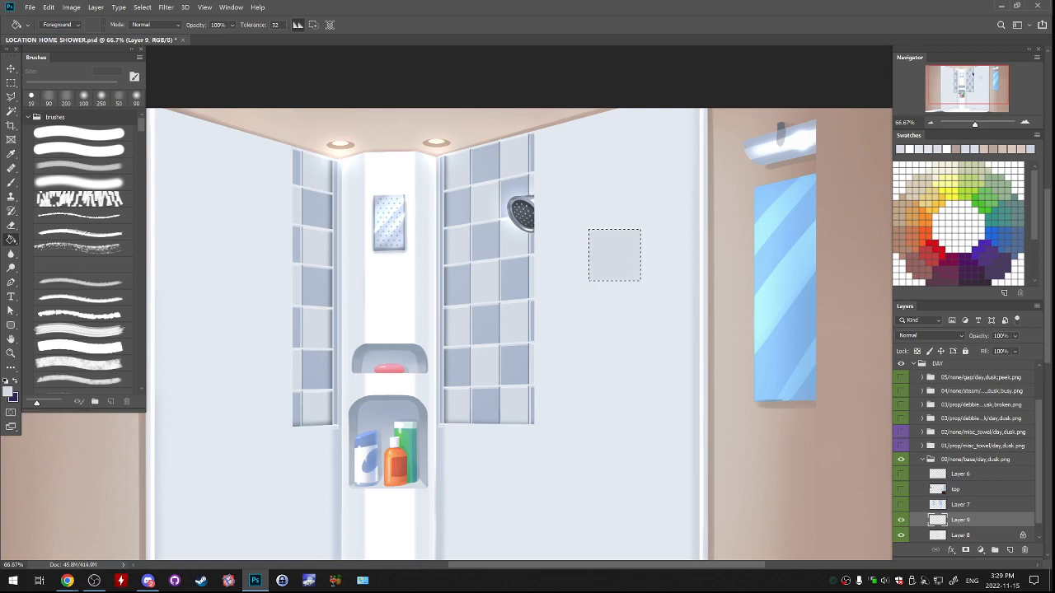
{"action": "key", "text": "ctrl+d"}
Rename the tile square's layer to 1 and lock its transparent pixels.
{"action": "key", "text": "ctrl+plus"}
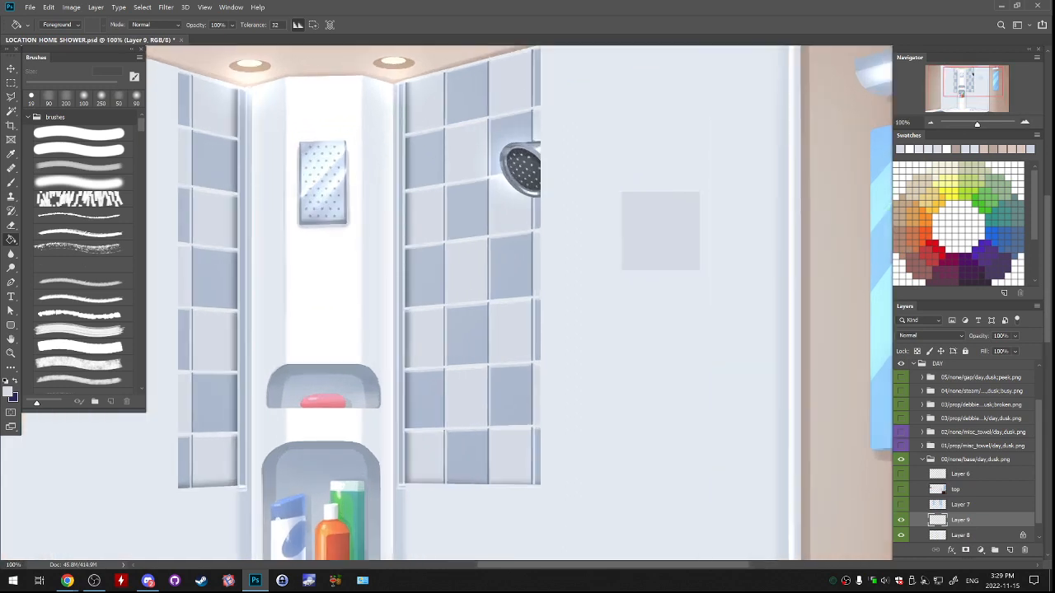
{"action": "double_click", "coordinate": [960, 520]}
{"action": "type", "text": "1"}
{"action": "key", "text": "Return"}
{"action": "left_click", "coordinate": [917, 351]}
Shade the tile square's edges with the soft 200 px brush and lighten its upper edge with a paler blue-grey foreground colour.
{"action": "key", "text": "b"}
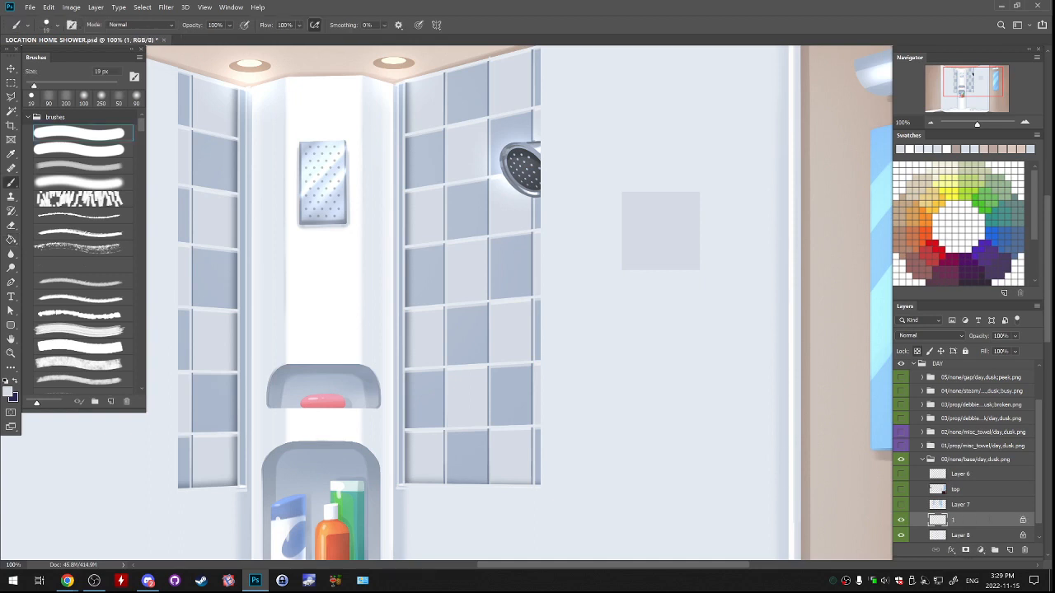
{"action": "left_click", "coordinate": [79, 165]}
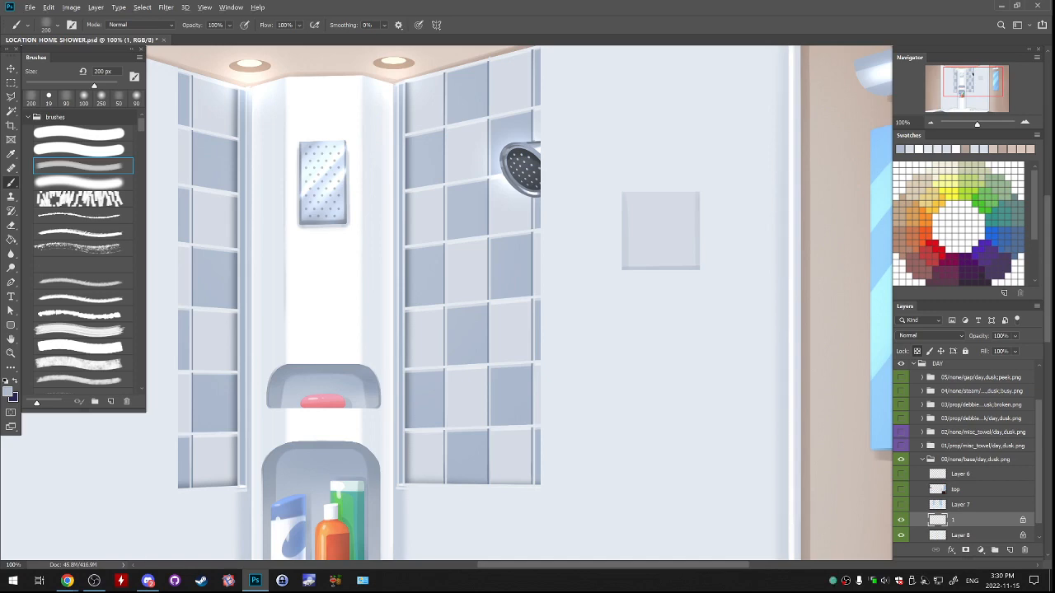
{"action": "left_click", "coordinate": [790, 156], "text": "alt"}
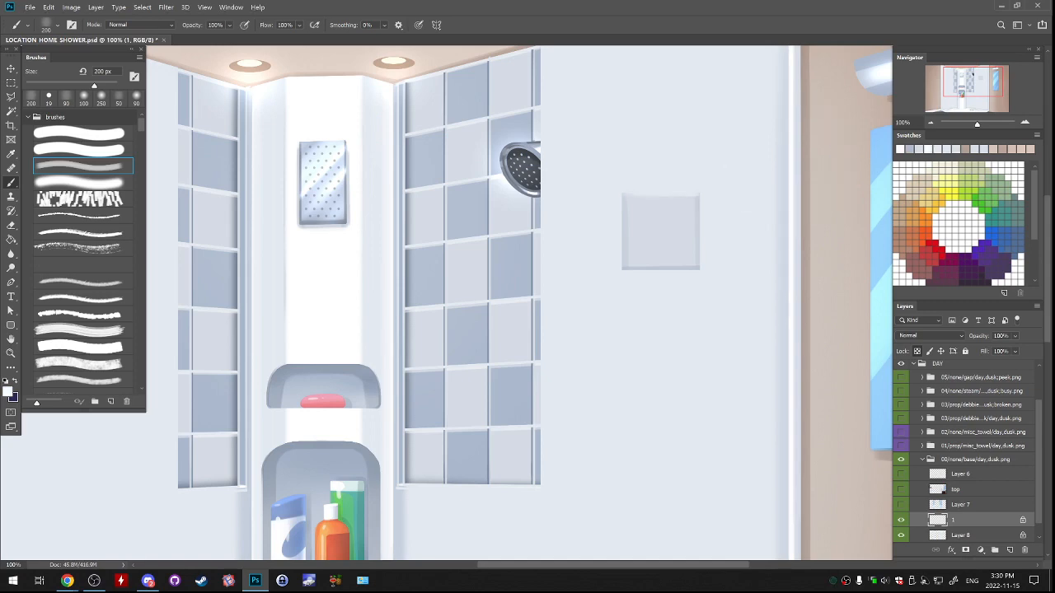
{"action": "left_click", "coordinate": [8, 390]}
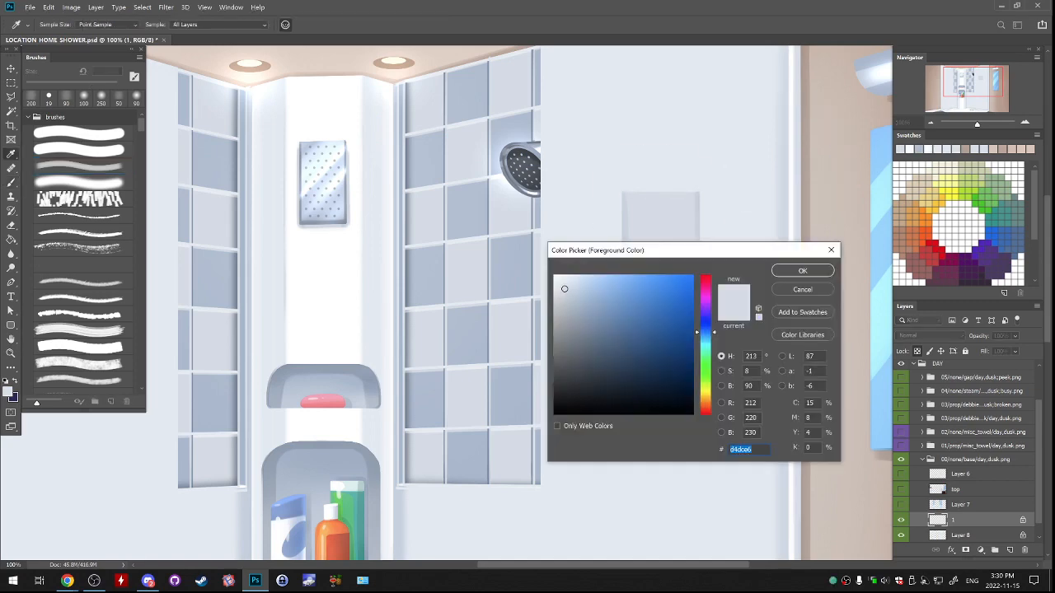
{"action": "left_click_drag", "start_coordinate": [563, 288], "coordinate": [558, 280]}
{"action": "left_click", "coordinate": [803, 270]}
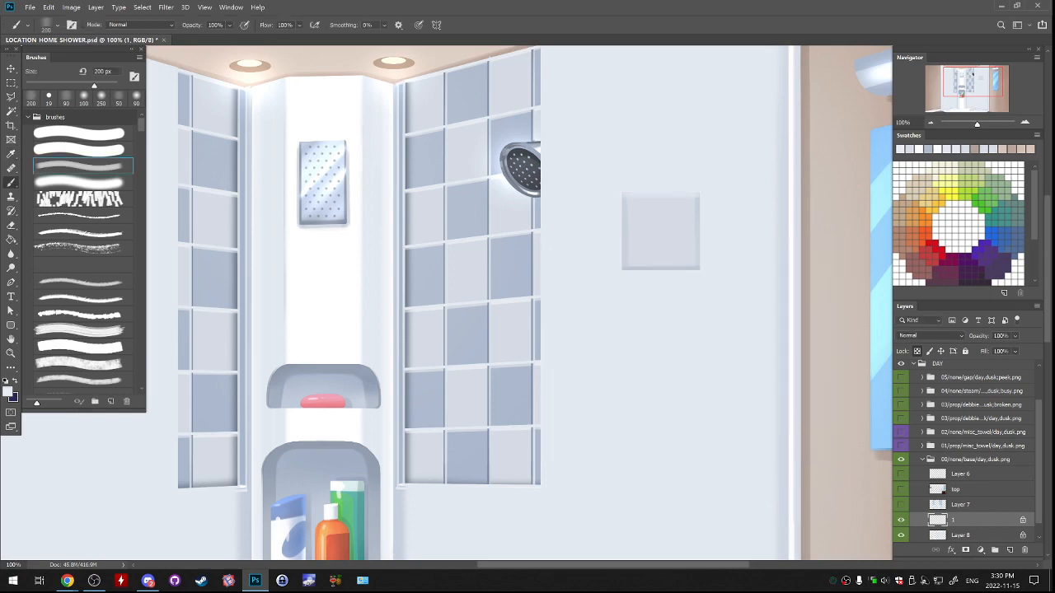
Undo the last stroke on the tile square and move the square beside the shower's right tiled wall for comparison.
{"action": "mouse_move", "coordinate": [633, 190]}
{"action": "left_mouse_down"}
{"action": "mouse_move", "coordinate": [697, 189]}
{"action": "mouse_move", "coordinate": [636, 189]}
{"action": "left_mouse_up"}
{"action": "key", "text": "ctrl+z"}
{"action": "left_click_drag", "start_coordinate": [725, 223], "coordinate": [869, 228]}
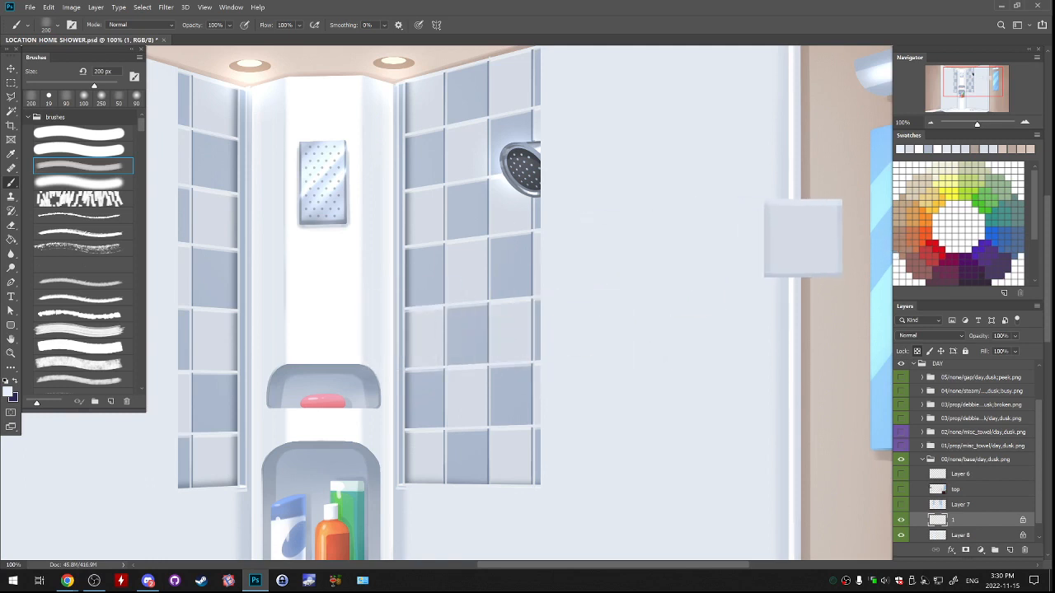
{"action": "left_click_drag", "start_coordinate": [789, 266], "coordinate": [580, 312]}
Sample the darker blue wall tile and refine the tile square's upper and side edges with the soft brush at 40 px.
{"action": "left_click", "coordinate": [512, 276], "text": "alt"}
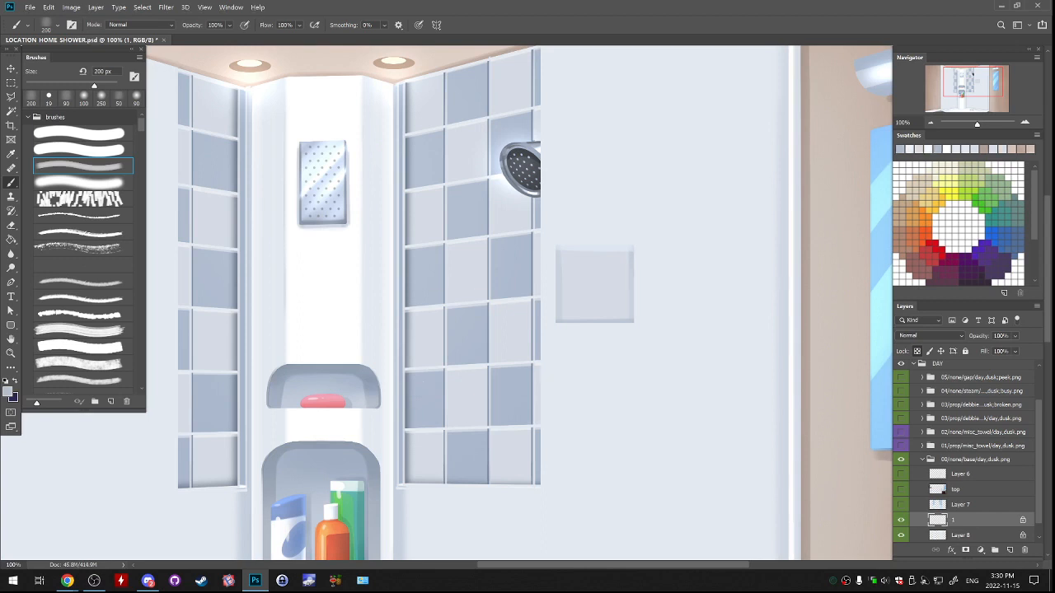
{"action": "key", "text": "bracketleft"}
{"action": "key", "text": "bracketleft"}
{"action": "key", "text": "bracketleft"}
{"action": "key", "text": "bracketleft"}
{"action": "key", "text": "bracketleft"}
{"action": "key", "text": "bracketleft"}
{"action": "key", "text": "bracketleft"}
{"action": "key", "text": "bracketleft"}
{"action": "key", "text": "bracketleft"}
{"action": "key", "text": "bracketleft"}
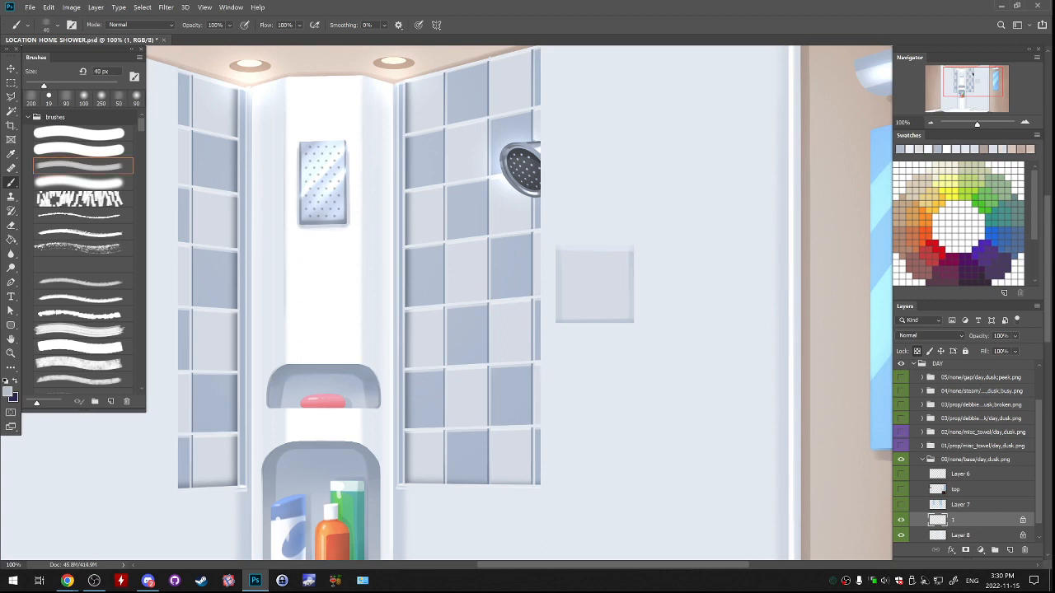
{"action": "left_click", "coordinate": [595, 239], "text": "alt"}
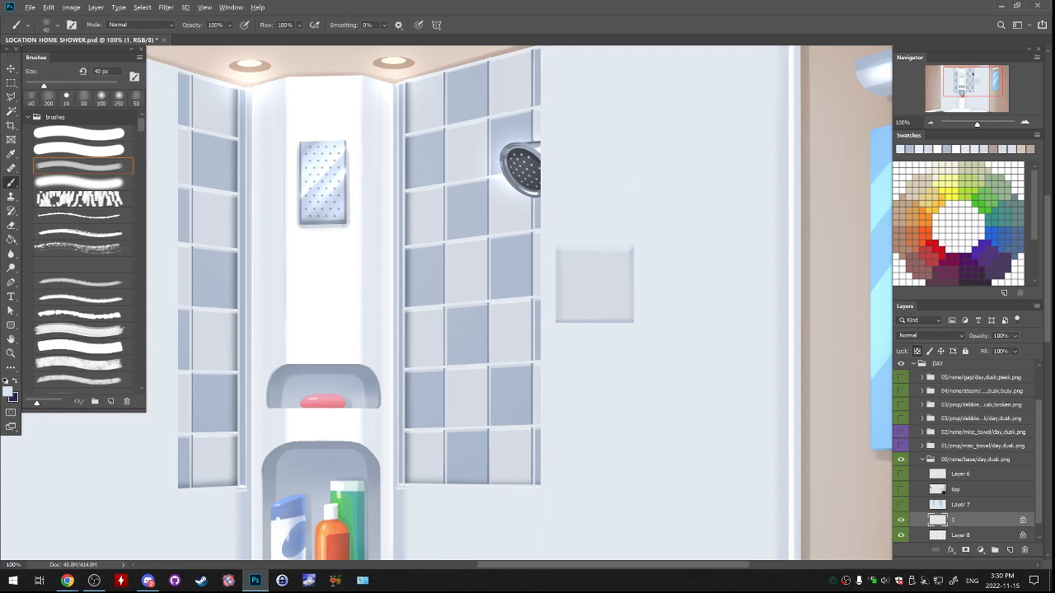
{"action": "left_click", "coordinate": [630, 280], "text": "alt"}
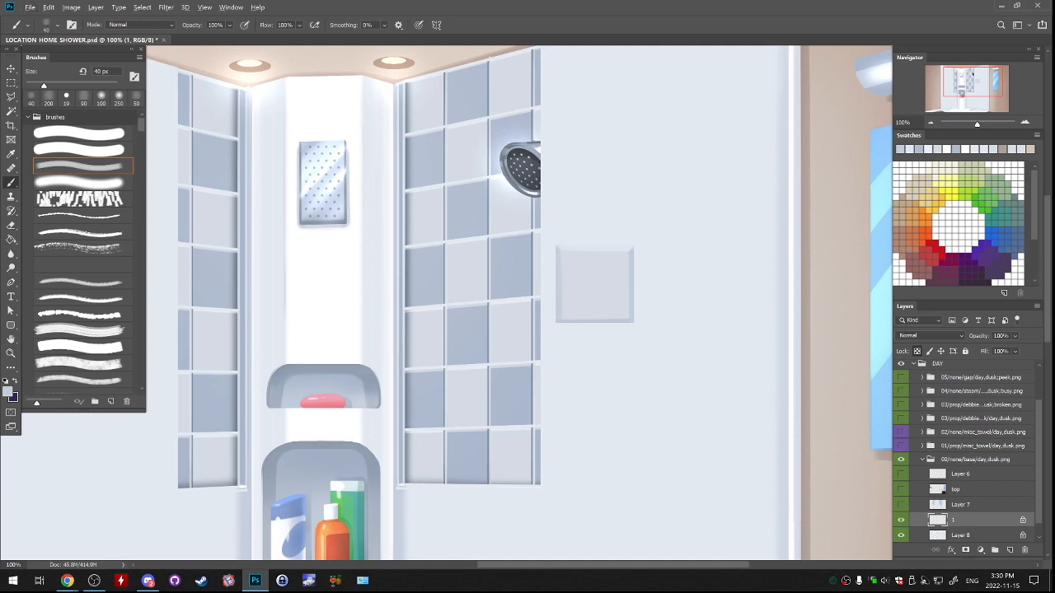
{"action": "left_click", "coordinate": [559, 280], "text": "alt"}
{"action": "left_click", "coordinate": [631, 284], "text": "alt"}
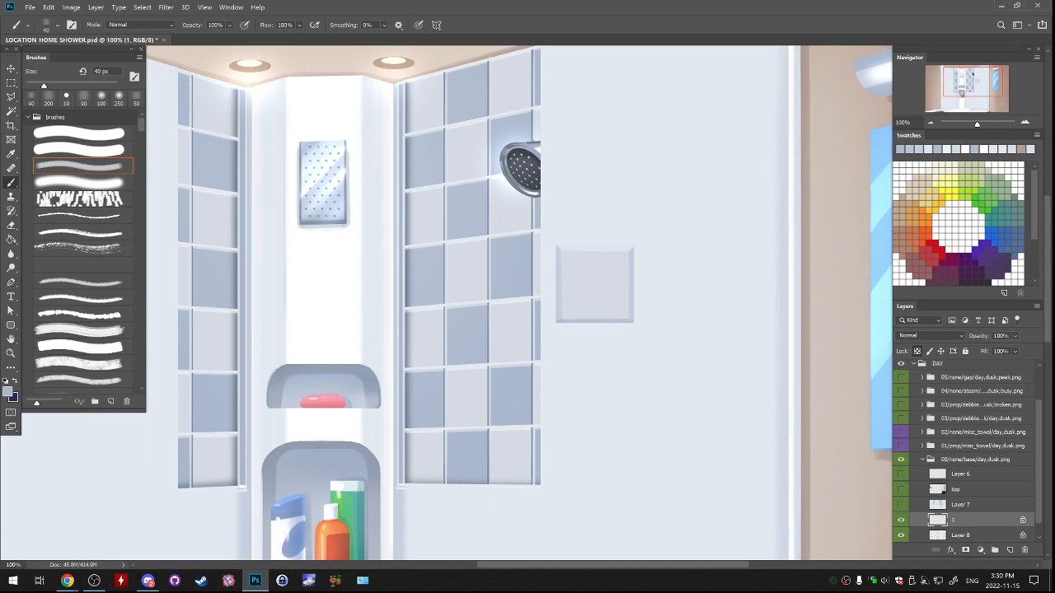
Move the tile square away from the tiled wall, sample a near-white from the shower fixture, and choose the hard round brush.
{"action": "left_click_drag", "start_coordinate": [669, 285], "coordinate": [755, 256]}
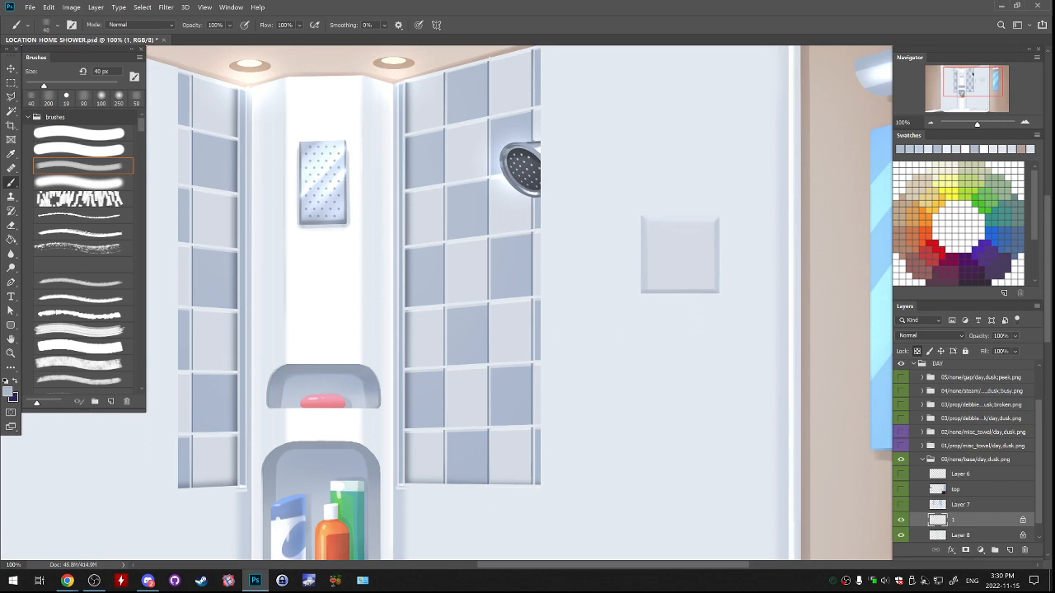
{"action": "left_click", "coordinate": [328, 169], "text": "alt"}
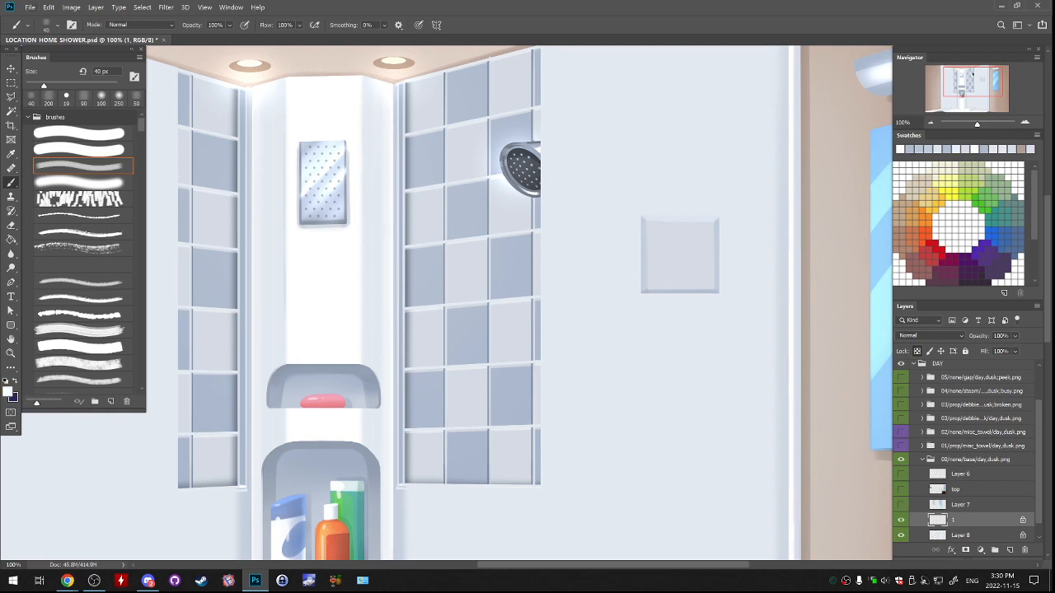
{"action": "left_click", "coordinate": [79, 133]}
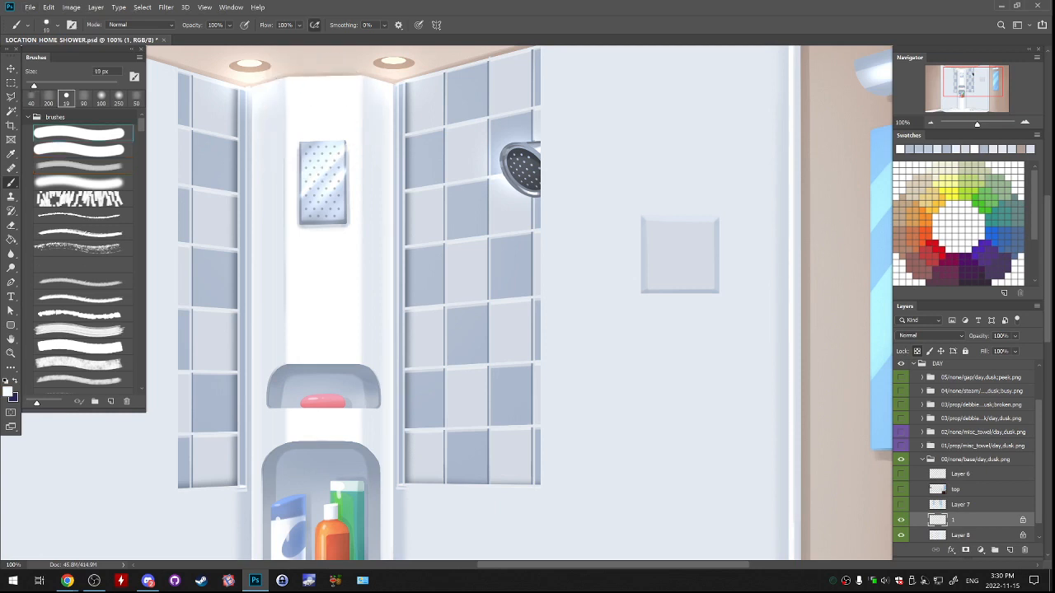
{"action": "key", "text": "ctrl+z"}
{"action": "left_click_drag", "start_coordinate": [646, 220], "coordinate": [684, 221]}
{"action": "key", "text": "ctrl+z"}
Enlarge the hard round brush to 35 px for highlighting the tile square.
{"action": "key", "text": "bracketright"}
{"action": "key", "text": "bracketright"}
{"action": "key", "text": "bracketright"}
{"action": "key", "text": "bracketright"}
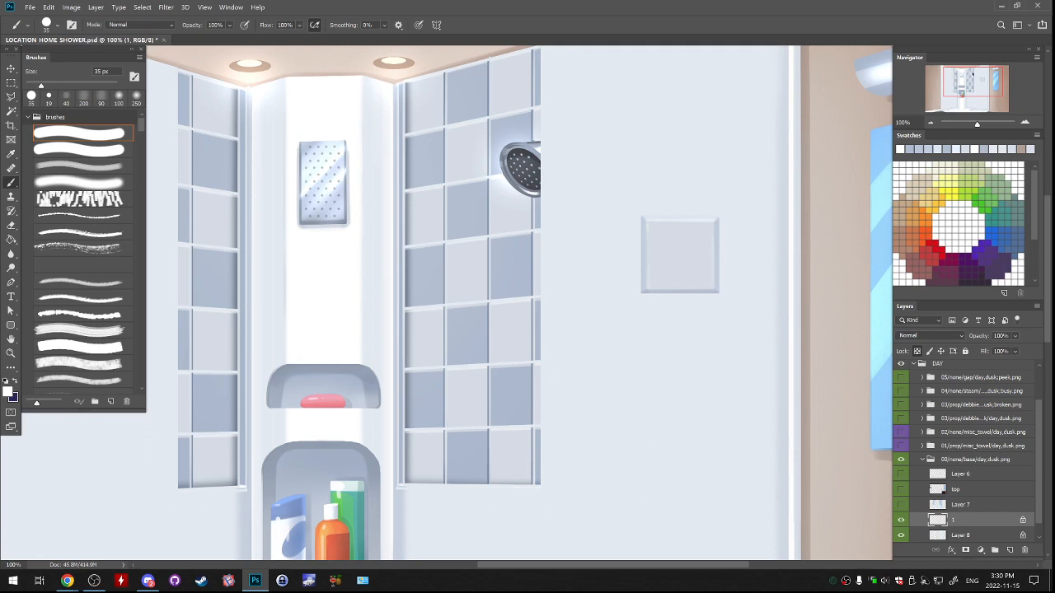
Duplicate the bevelled tile square and place the copy directly beneath the original on the shower's right wall.
{"action": "mouse_move", "coordinate": [726, 250]}
{"action": "left_mouse_down"}
{"action": "mouse_move", "coordinate": [730, 193]}
{"action": "mouse_move", "coordinate": [676, 249]}
{"action": "left_mouse_up"}
{"action": "key", "text": "m"}
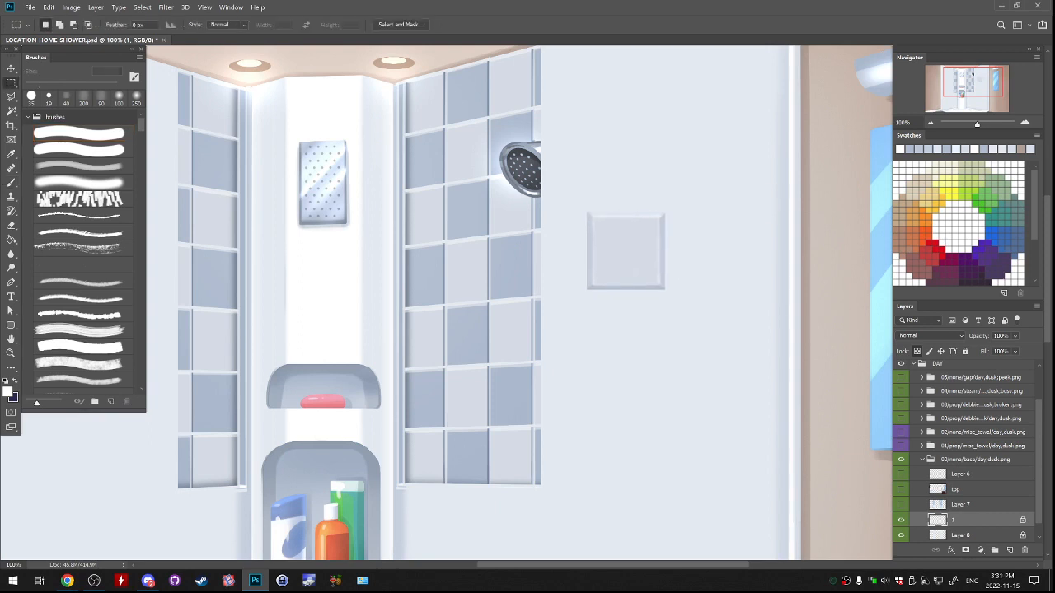
{"action": "mouse_move", "coordinate": [521, 145]}
{"action": "left_mouse_down"}
{"action": "mouse_move", "coordinate": [626, 208]}
{"action": "mouse_move", "coordinate": [757, 359]}
{"action": "left_mouse_up"}
{"action": "key", "text": "ctrl+j"}
{"action": "left_click_drag", "start_coordinate": [688, 222], "coordinate": [683, 299]}
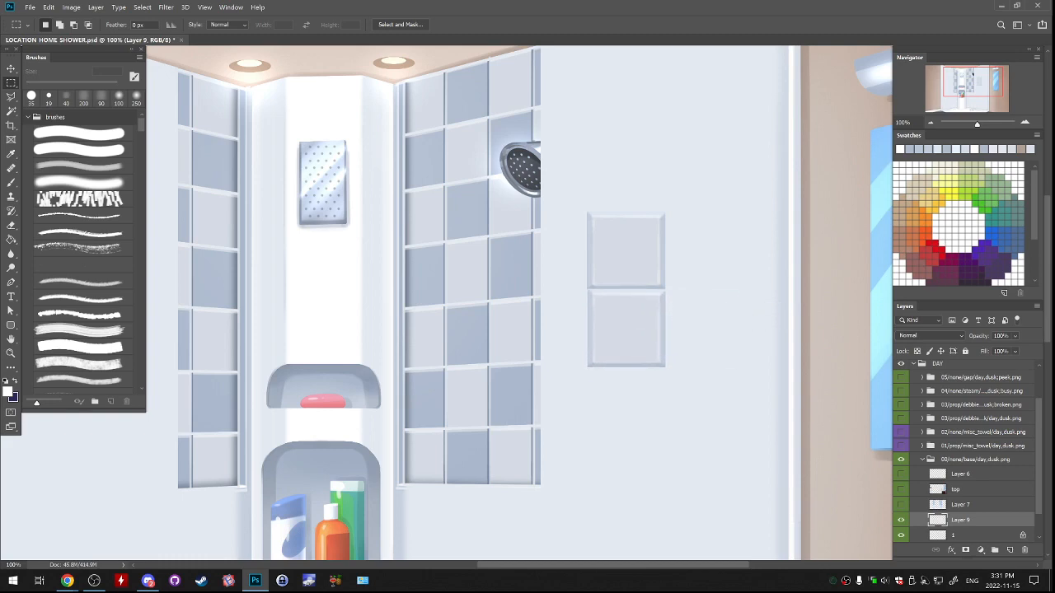
{"action": "scroll", "coordinate": [581, 293], "scroll_direction": "up", "scroll_amount": 3}
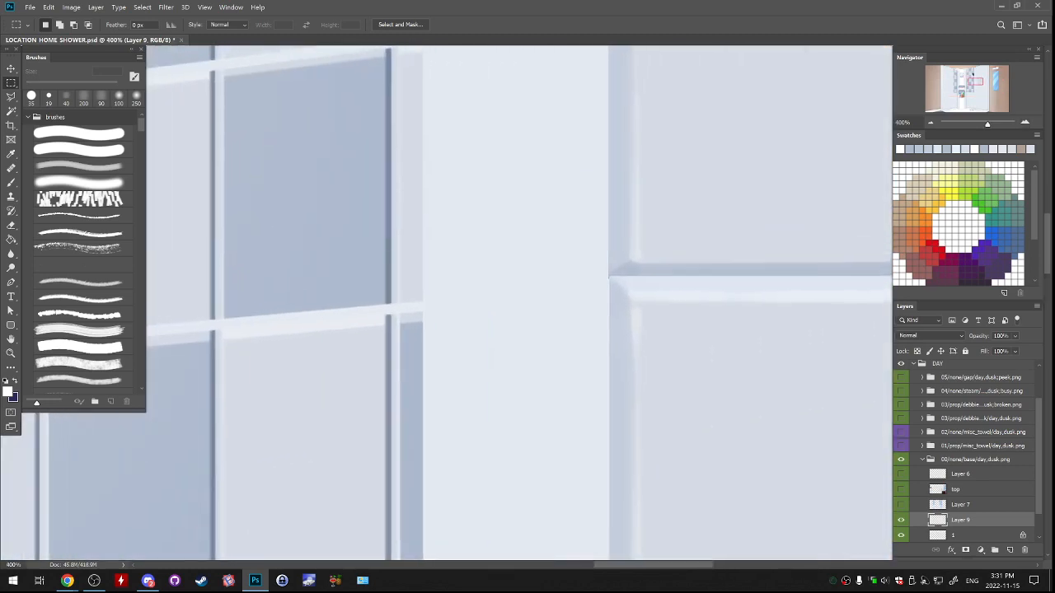
{"action": "key", "text": "v"}
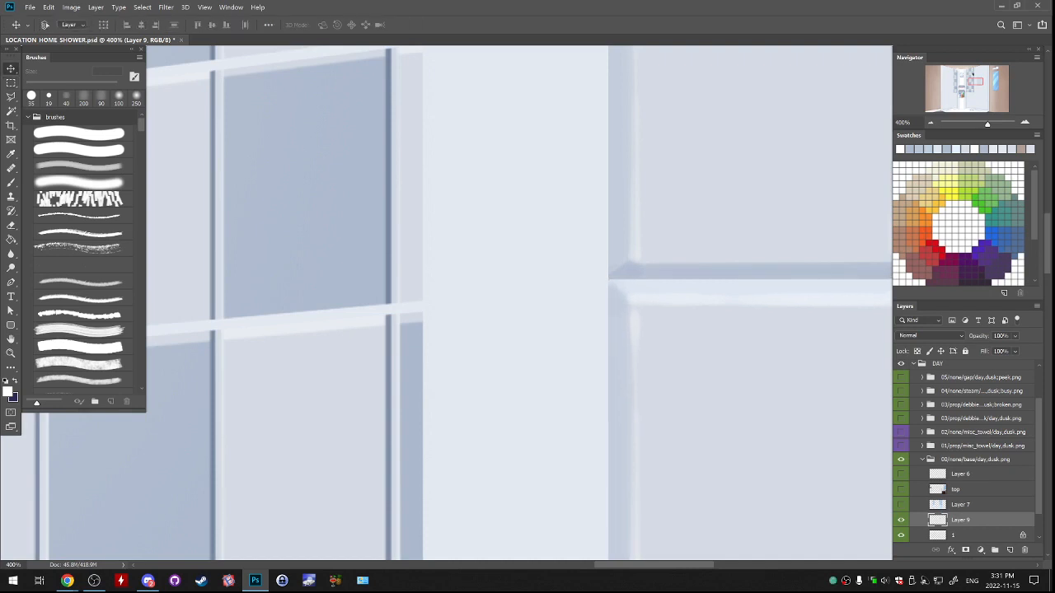
Darken the lower tile copy with Hue/Saturation, using Saturation +56 and Lightness -21.
{"action": "key", "text": "ctrl+minus"}
{"action": "key", "text": "ctrl+minus"}
{"action": "key", "text": "ctrl+minus"}
{"action": "key", "text": "ctrl+minus"}
{"action": "key", "text": "ctrl+minus"}
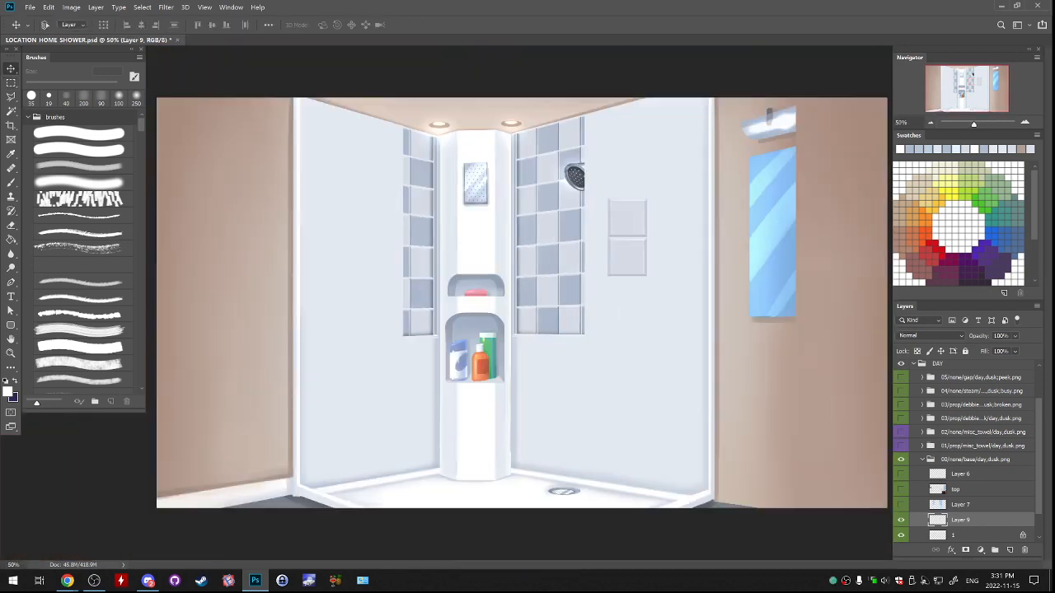
{"action": "left_click", "coordinate": [72, 7]}
{"action": "mouse_move", "coordinate": [87, 32]}
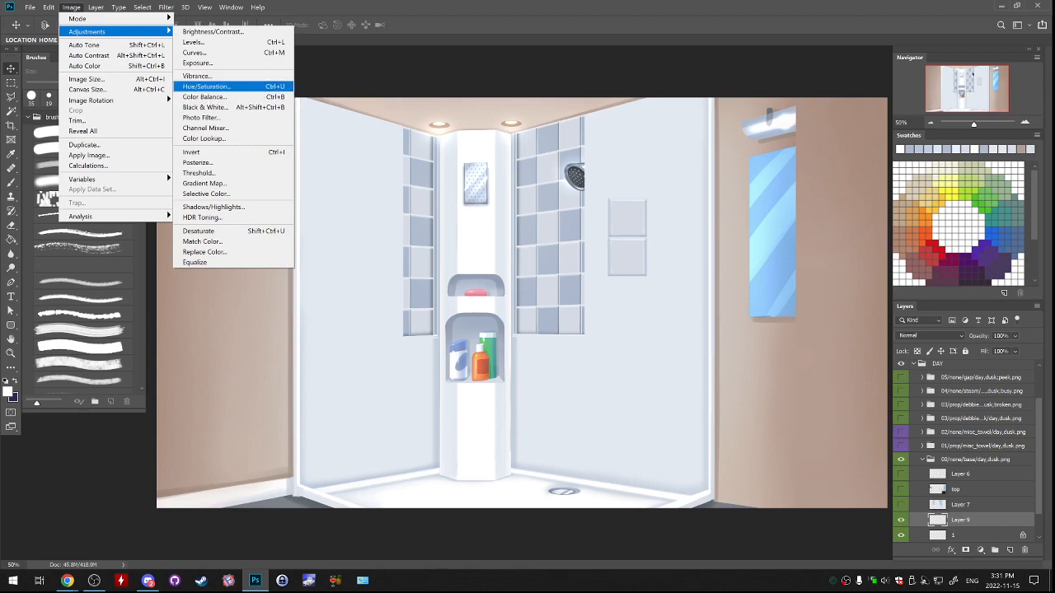
{"action": "left_click", "coordinate": [206, 86]}
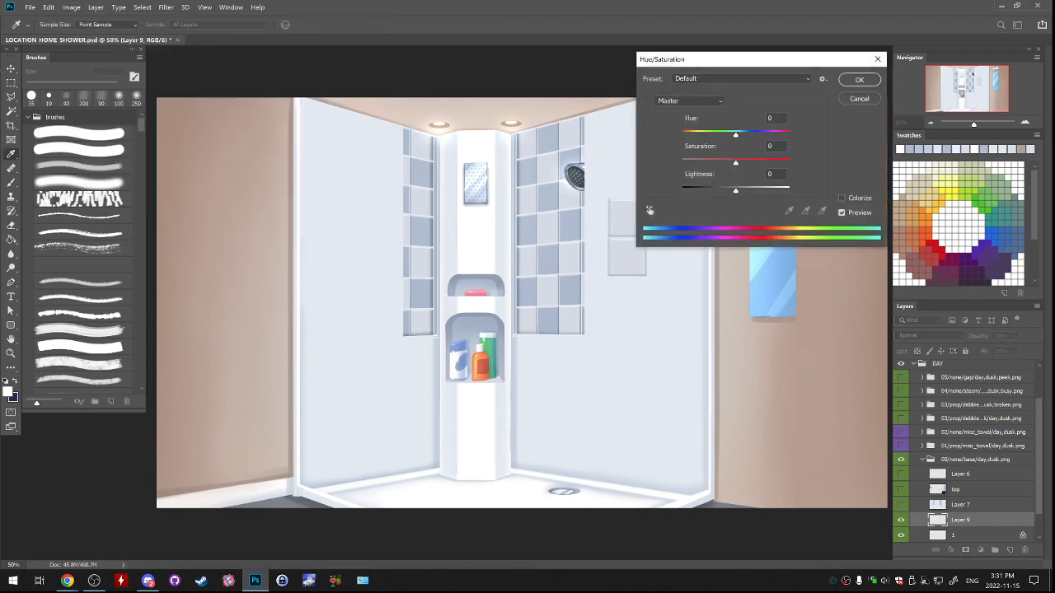
{"action": "left_click_drag", "start_coordinate": [734, 60], "coordinate": [827, 88]}
{"action": "left_click_drag", "start_coordinate": [828, 191], "coordinate": [857, 191]}
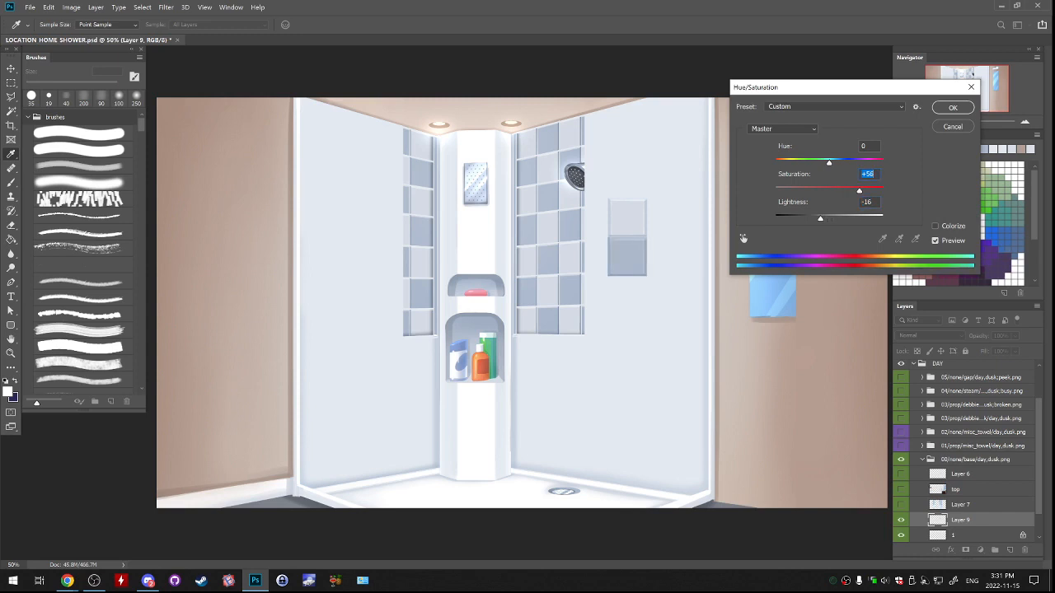
{"action": "left_click_drag", "start_coordinate": [820, 219], "coordinate": [818, 219]}
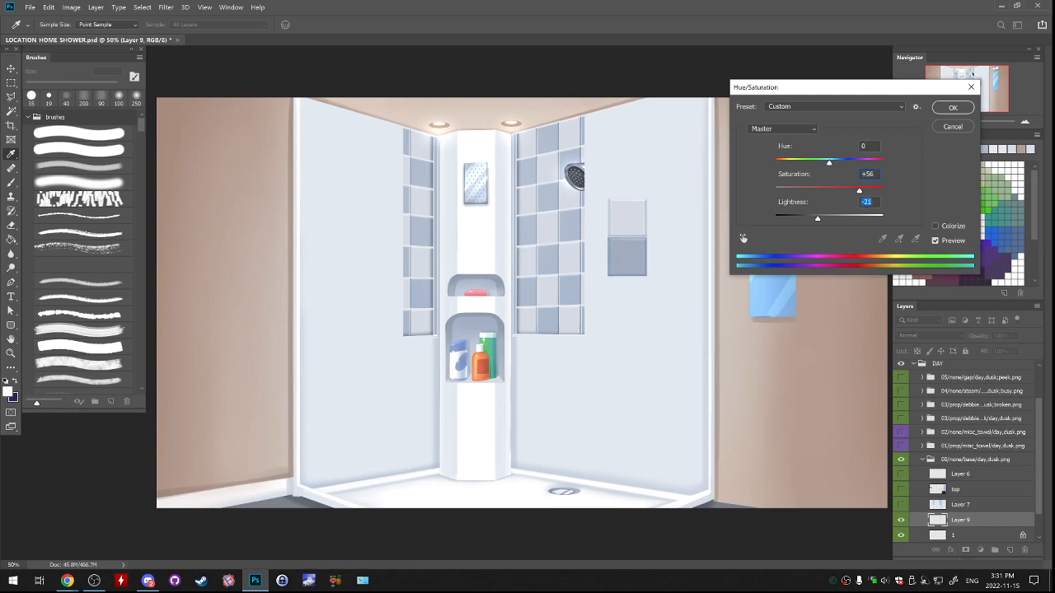
{"action": "left_click", "coordinate": [953, 108]}
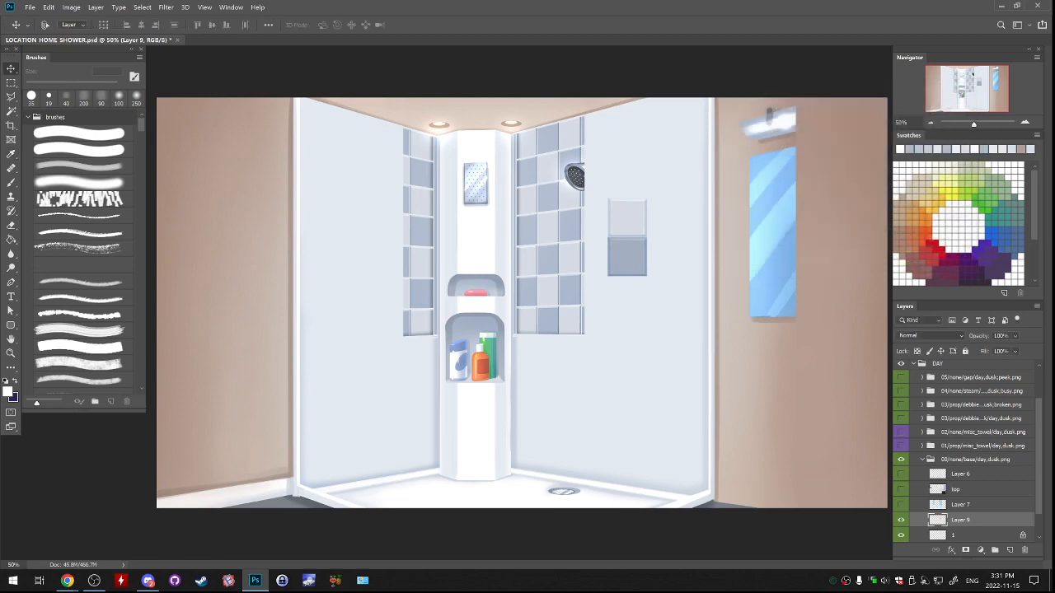
Leave a narrow gap between the light and dark tiles and merge the dark copy into layer 1.
{"action": "scroll", "coordinate": [631, 262], "scroll_direction": "up", "scroll_amount": 3}
{"action": "left_click_drag", "start_coordinate": [784, 193], "coordinate": [537, 291]}
{"action": "key", "text": "ctrl+minus"}
{"action": "key", "text": "ctrl+minus"}
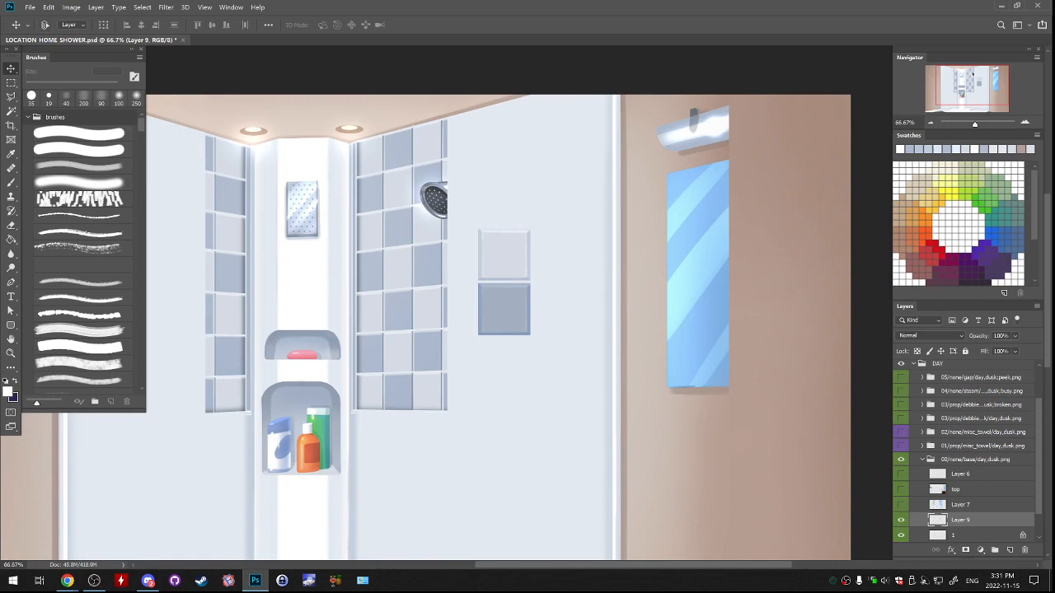
{"action": "scroll", "coordinate": [964, 453], "scroll_direction": "down", "scroll_amount": 2}
{"action": "key", "text": "ctrl+e"}
{"action": "key", "text": "m"}
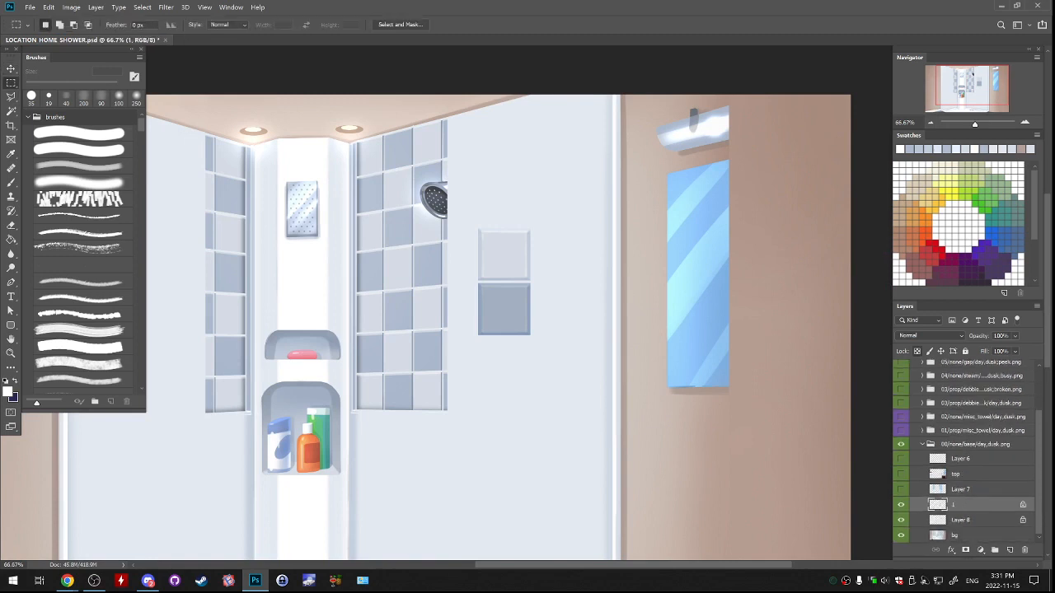
Copy the light and dark tile pair and arrange both pairs as a four-tile column over the mirror.
{"action": "left_click_drag", "start_coordinate": [416, 202], "coordinate": [601, 393]}
{"action": "key", "text": "ctrl+c"}
{"action": "key", "text": "ctrl+v"}
{"action": "mouse_move", "coordinate": [589, 355]}
{"action": "left_mouse_down"}
{"action": "mouse_move", "coordinate": [649, 271]}
{"action": "mouse_move", "coordinate": [586, 233]}
{"action": "mouse_move", "coordinate": [645, 336]}
{"action": "mouse_move", "coordinate": [593, 412]}
{"action": "mouse_move", "coordinate": [592, 365]}
{"action": "left_mouse_up"}
{"action": "left_click", "coordinate": [964, 520], "text": "ctrl"}
{"action": "left_click_drag", "start_coordinate": [521, 394], "coordinate": [657, 363]}
Even out the gap between the two tile pairs and merge them into layer 1.
{"action": "key", "text": "ctrl+plus"}
{"action": "key", "text": "ctrl+plus"}
{"action": "key", "text": "ctrl+plus"}
{"action": "left_click_drag", "start_coordinate": [808, 289], "coordinate": [281, 241]}
{"action": "left_click", "coordinate": [963, 504]}
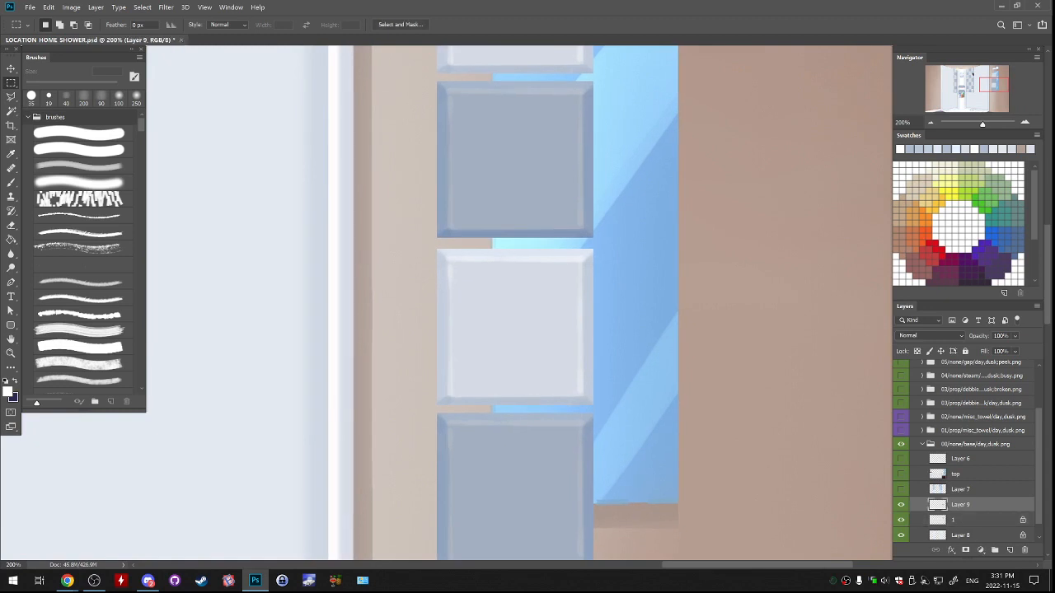
{"action": "left_click_drag", "start_coordinate": [600, 356], "coordinate": [599, 347]}
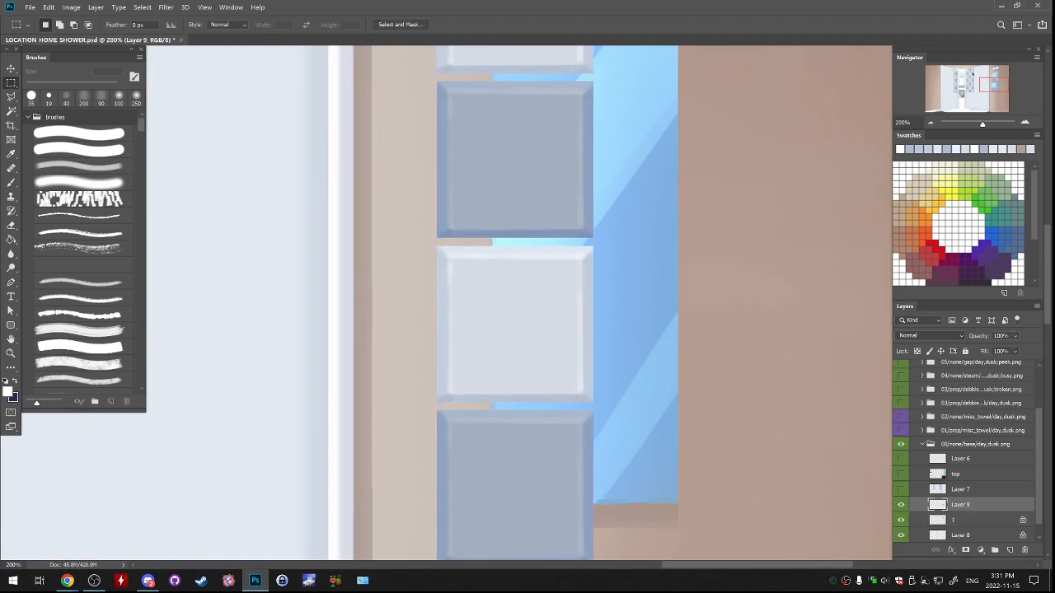
{"action": "key", "text": "ctrl+e"}
Duplicate the four-tile column and place the copy beside it, shifted up one tile to form a checker pattern.
{"action": "key", "text": "ctrl+minus"}
{"action": "key", "text": "ctrl+minus"}
{"action": "key", "text": "ctrl+minus"}
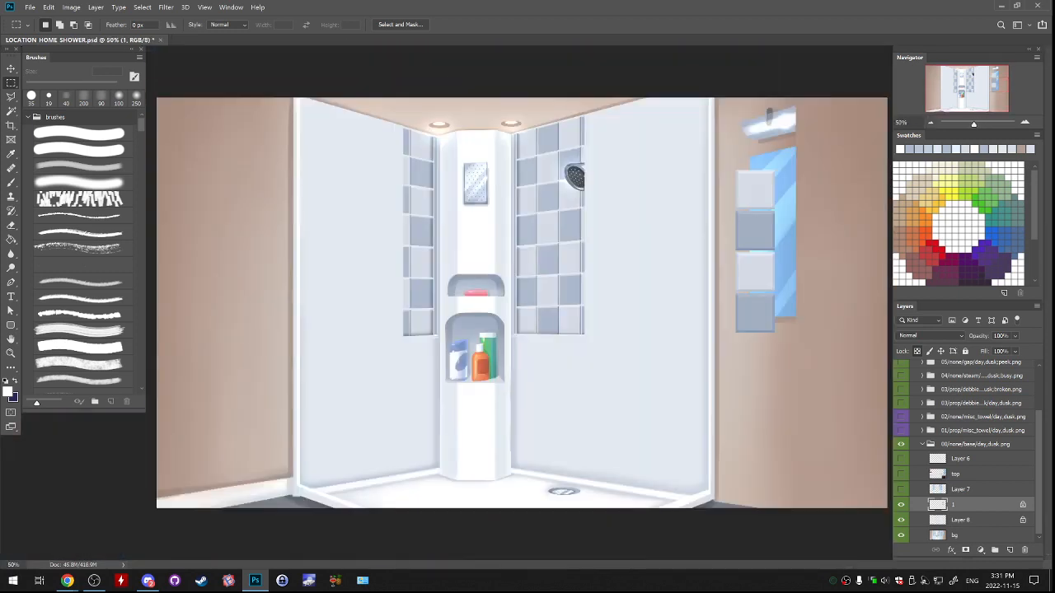
{"action": "key", "text": "ctrl+j"}
{"action": "left_click_drag", "start_coordinate": [776, 293], "coordinate": [292, 422]}
{"action": "key", "text": "ctrl+plus"}
{"action": "key", "text": "ctrl+plus"}
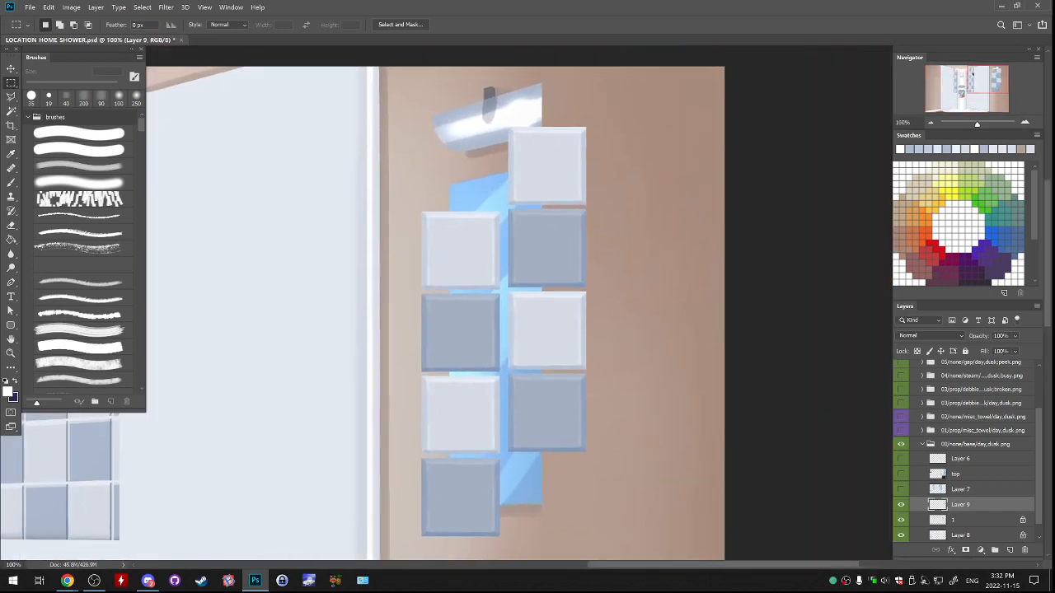
Align the second column's spacing with the existing grout gaps and merge it into layer 1.
{"action": "key", "text": "ctrl+plus"}
{"action": "key", "text": "ctrl+plus"}
{"action": "left_click_drag", "start_coordinate": [640, 353], "coordinate": [692, 323]}
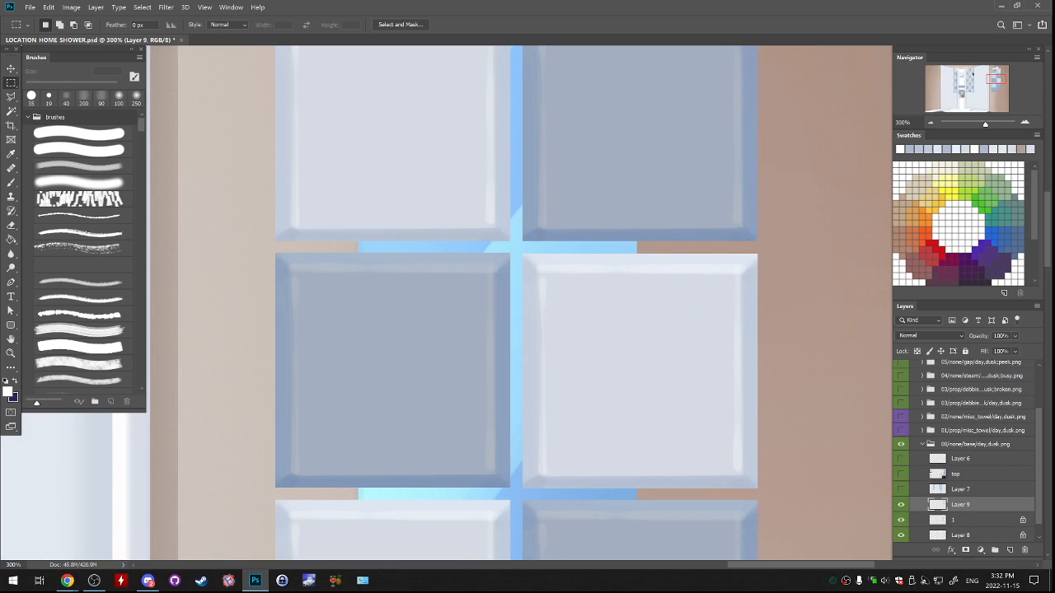
{"action": "key", "text": "ctrl+Right"}
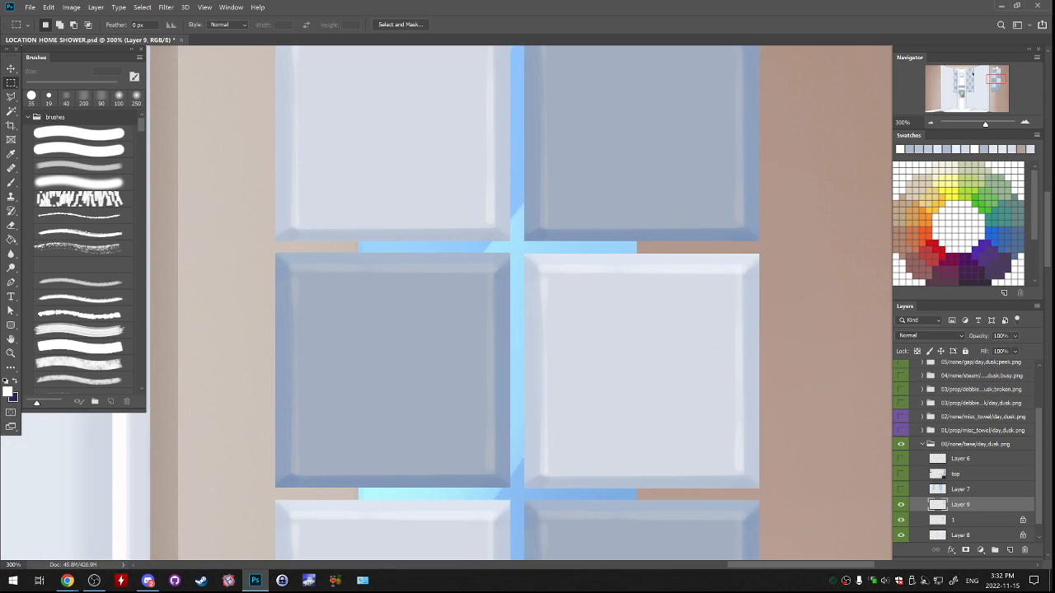
{"action": "key", "text": "ctrl+minus"}
{"action": "key", "text": "ctrl+minus"}
{"action": "key", "text": "ctrl+minus"}
{"action": "key", "text": "ctrl+e"}
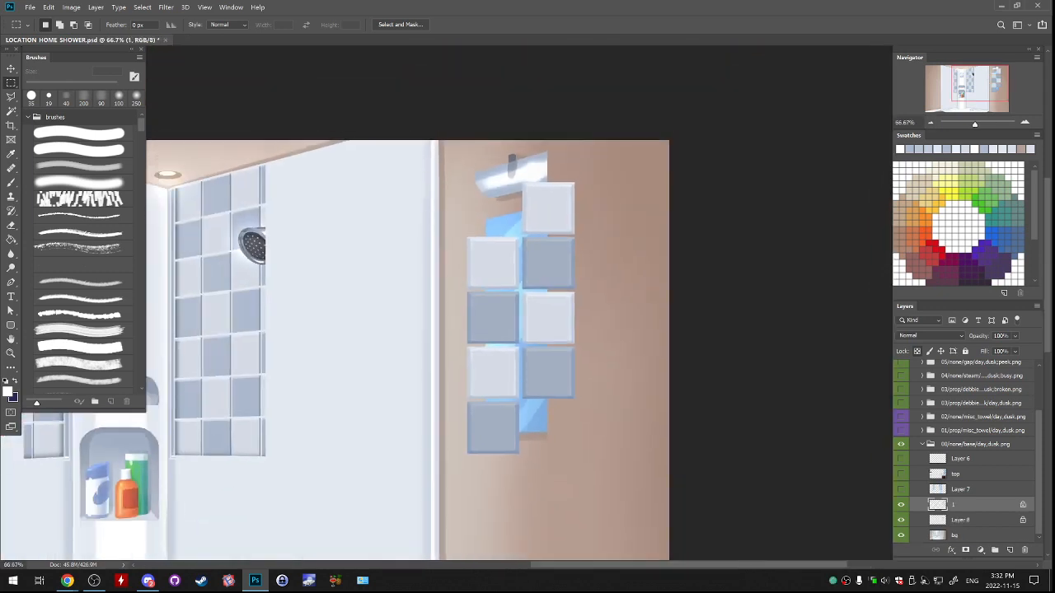
Duplicate the staggered eight-tile block and place the copy beneath it to extend the columns downward.
{"action": "left_click_drag", "start_coordinate": [424, 155], "coordinate": [632, 478]}
{"action": "key", "text": "ctrl+j"}
{"action": "left_click_drag", "start_coordinate": [585, 311], "coordinate": [591, 579]}
{"action": "left_click_drag", "start_coordinate": [623, 418], "coordinate": [616, 372]}
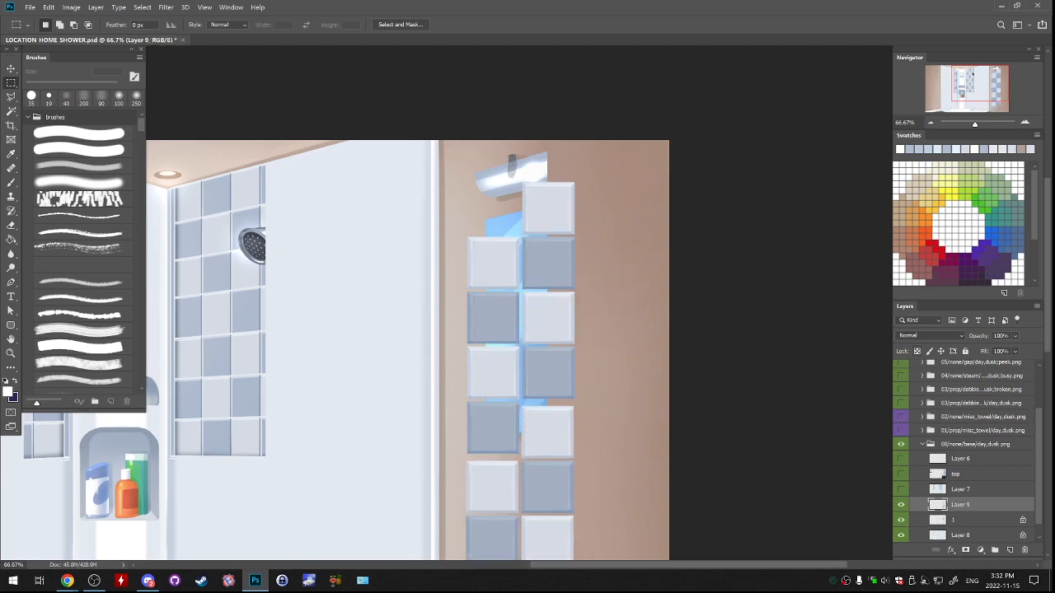
{"action": "key", "text": "ctrl+plus"}
{"action": "key", "text": "ctrl+plus"}
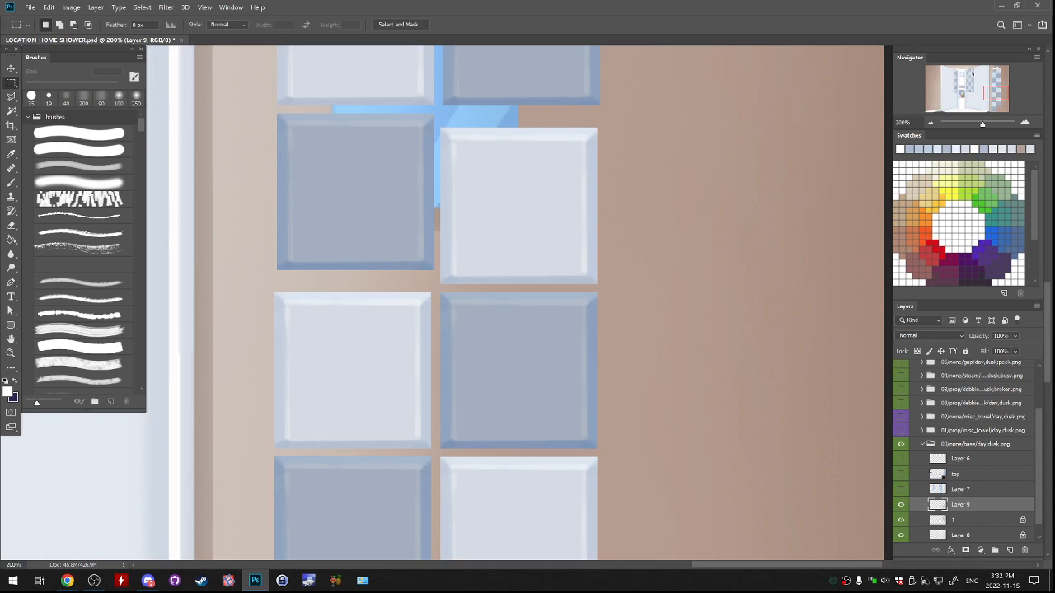
Align the lower tile block to the upper one, merge them, and move the pattern onto the shower's right wall.
{"action": "key", "text": "ctrl+plus"}
{"action": "left_click_drag", "start_coordinate": [634, 320], "coordinate": [646, 276]}
{"action": "left_click_drag", "start_coordinate": [511, 132], "coordinate": [571, 477]}
{"action": "left_click_drag", "start_coordinate": [645, 367], "coordinate": [656, 380]}
{"action": "key", "text": "ctrl+minus"}
{"action": "key", "text": "ctrl+minus"}
{"action": "key", "text": "ctrl+minus"}
{"action": "key", "text": "ctrl+minus"}
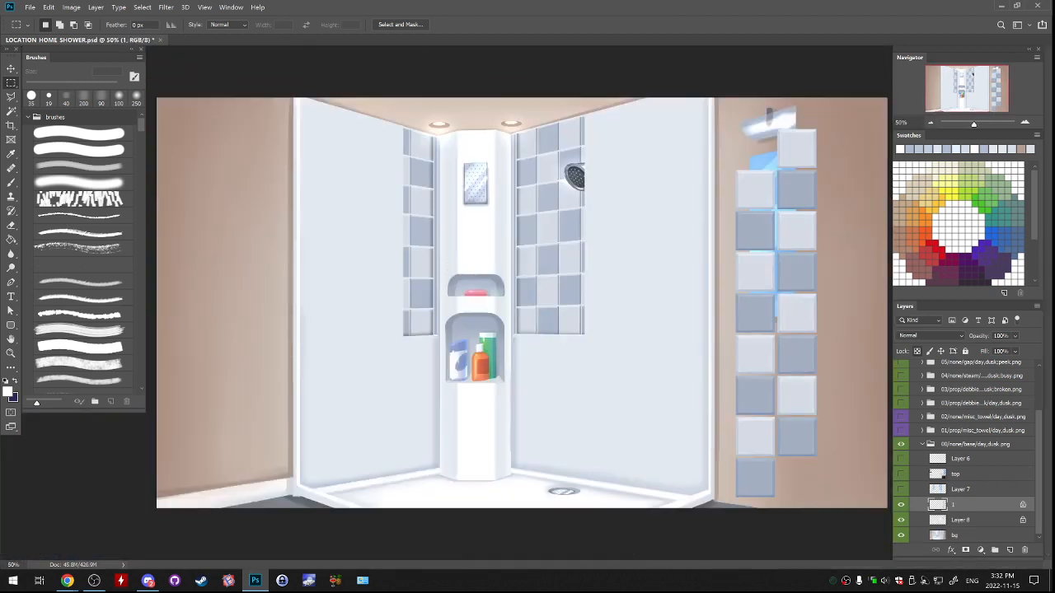
{"action": "left_click_drag", "start_coordinate": [822, 272], "coordinate": [659, 255]}
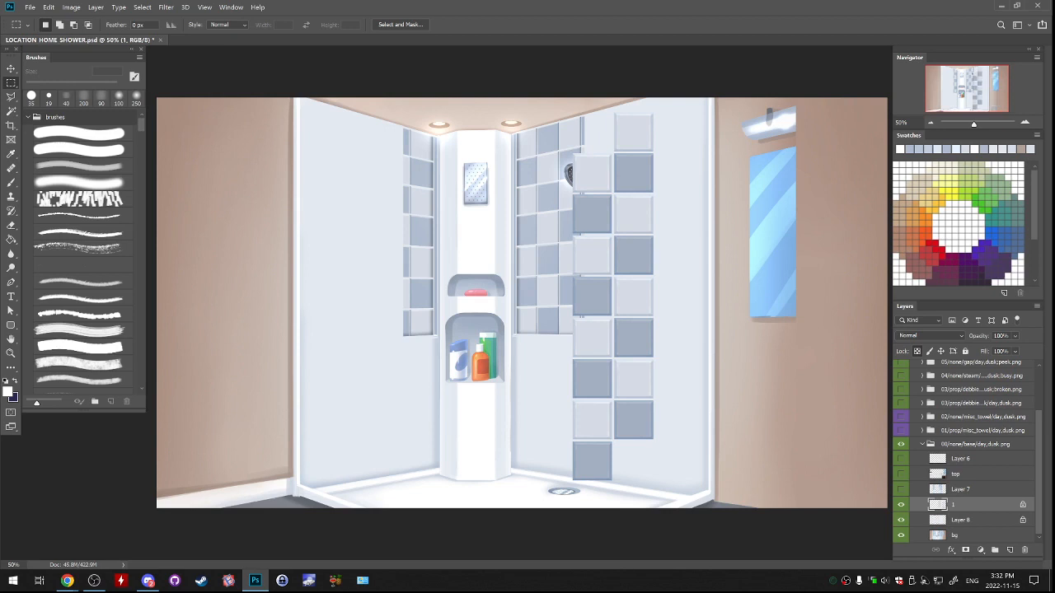
Cut away the protruding tiles at the lower-left and upper-right ends to leave a rectangular two-column block.
{"action": "left_click_drag", "start_coordinate": [680, 484], "coordinate": [536, 442]}
{"action": "key", "text": "ctrl+x"}
{"action": "left_click_drag", "start_coordinate": [581, 91], "coordinate": [713, 153]}
{"action": "key", "text": "ctrl+x"}
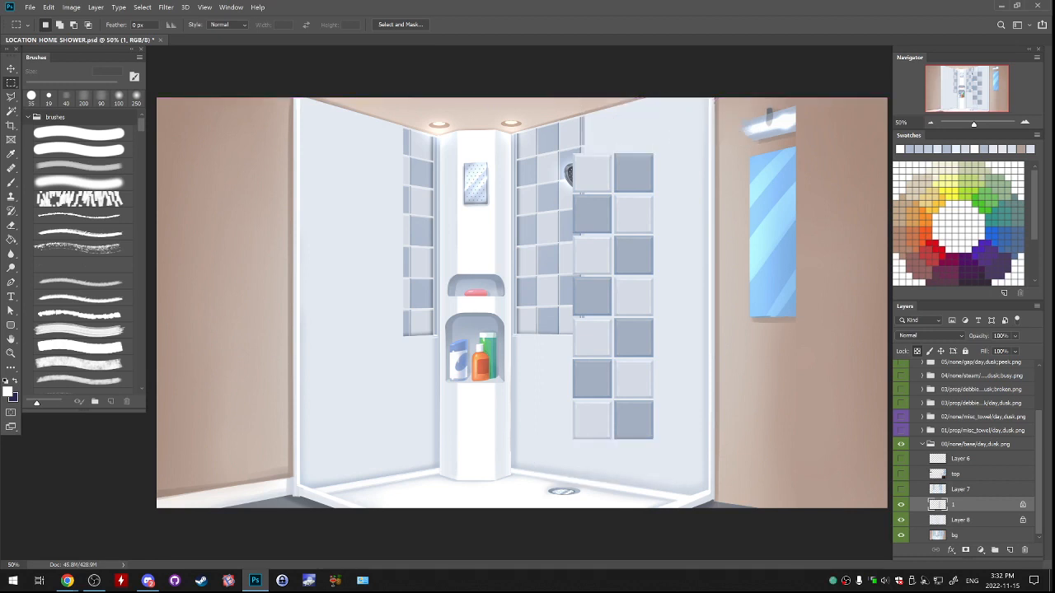
Copy and paste the two-column tile block and place the copy beside the original.
{"action": "left_click_drag", "start_coordinate": [504, 105], "coordinate": [694, 454]}
{"action": "key", "text": "ctrl+c"}
{"action": "key", "text": "ctrl+v"}
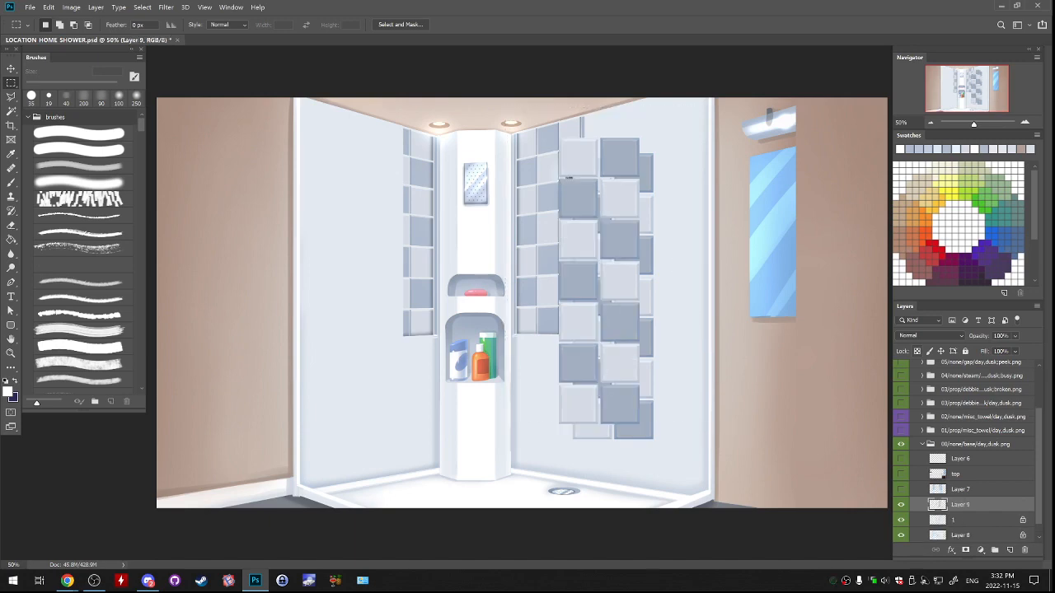
{"action": "mouse_move", "coordinate": [622, 404]}
{"action": "left_mouse_down"}
{"action": "mouse_move", "coordinate": [726, 417]}
{"action": "mouse_move", "coordinate": [740, 394]}
{"action": "left_mouse_up"}
Align the pasted block's rows and grout gap with the original tiles and merge it into layer 1.
{"action": "double_click", "coordinate": [1025, 122]}
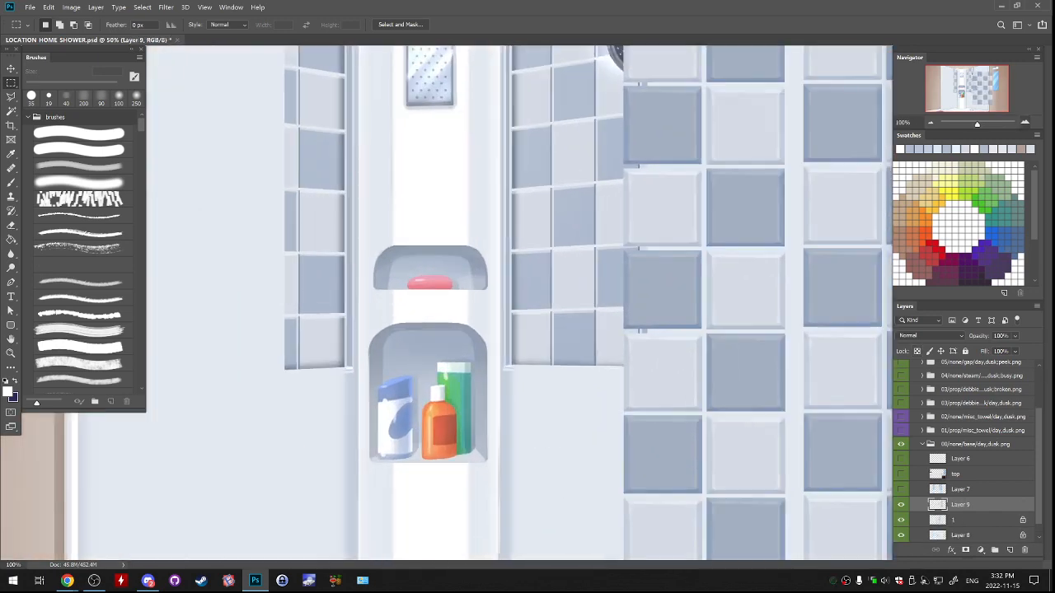
{"action": "left_click_drag", "start_coordinate": [968, 89], "coordinate": [989, 70]}
{"action": "key", "text": "ctrl+plus"}
{"action": "key", "text": "ctrl+plus"}
{"action": "left_click_drag", "start_coordinate": [461, 330], "coordinate": [583, 145]}
{"action": "left_click_drag", "start_coordinate": [608, 376], "coordinate": [567, 383]}
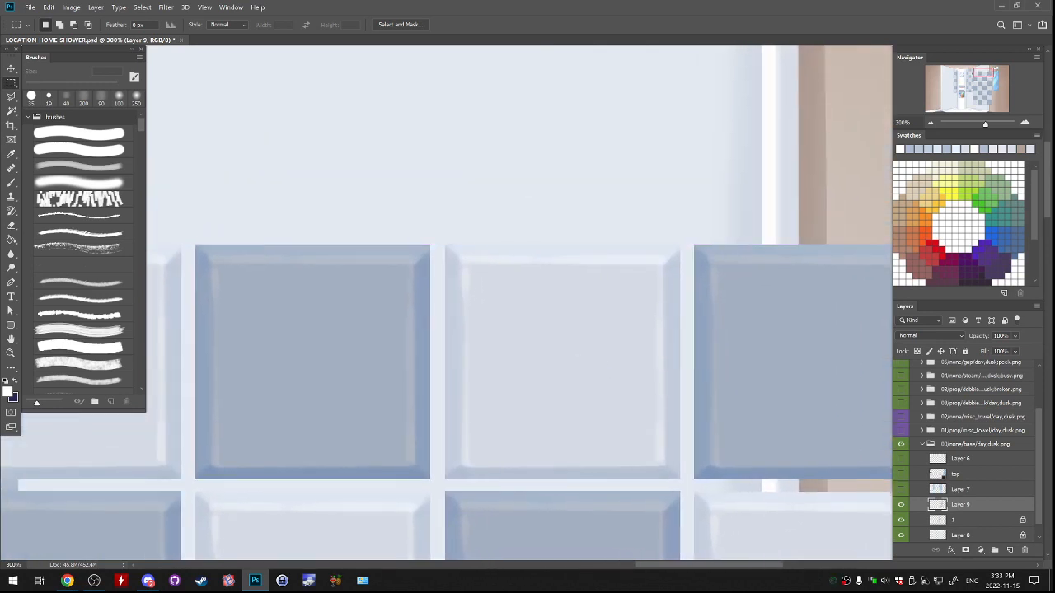
{"action": "key", "text": "ctrl+minus"}
{"action": "key", "text": "ctrl+minus"}
{"action": "key", "text": "ctrl+minus"}
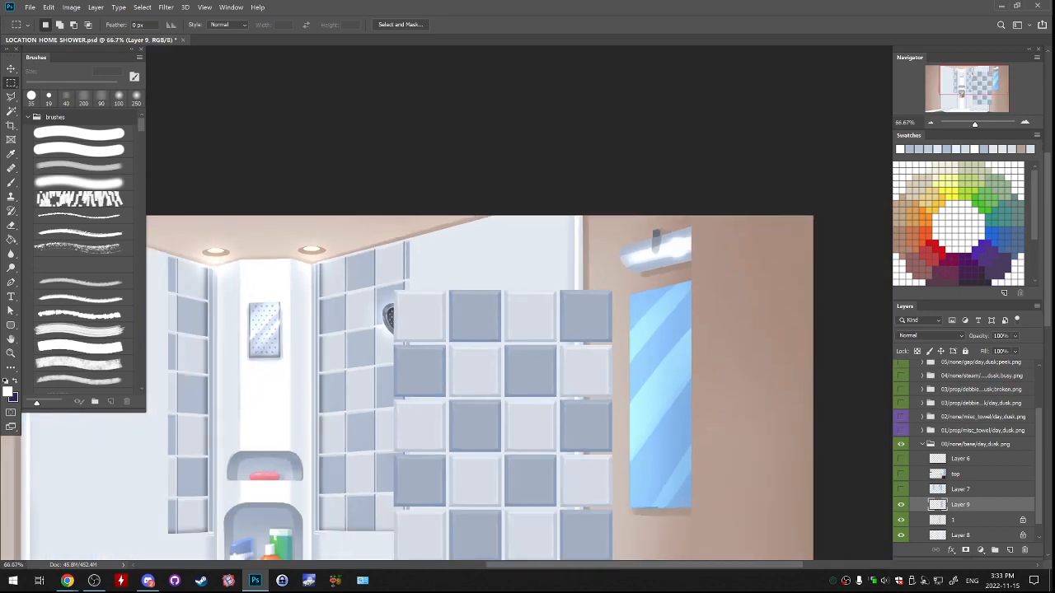
{"action": "key", "text": "ctrl+e"}
Duplicate the four-column tile block and place the copy on its right side to widen the checker pattern.
{"action": "left_click_drag", "start_coordinate": [285, 102], "coordinate": [661, 559]}
{"action": "key", "text": "ctrl+j"}
{"action": "left_click_drag", "start_coordinate": [461, 402], "coordinate": [683, 374]}
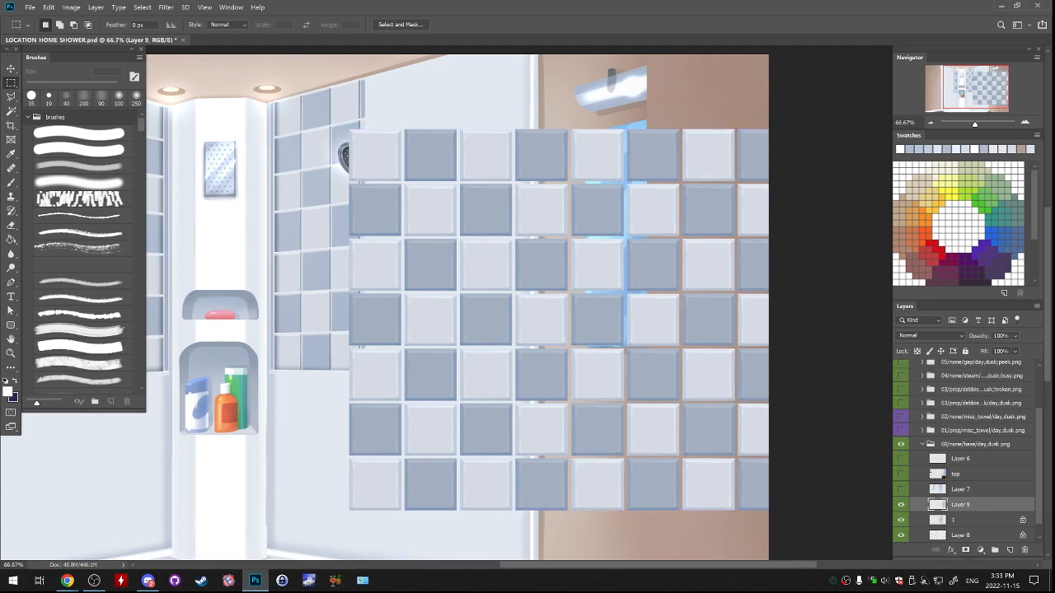
Align the duplicated four-column block with the existing tile grid and merge it into layer 1.
{"action": "key", "text": "ctrl+plus"}
{"action": "key", "text": "ctrl+plus"}
{"action": "key", "text": "ctrl+plus"}
{"action": "left_click_drag", "start_coordinate": [694, 247], "coordinate": [673, 358]}
{"action": "key", "text": "ctrl+1"}
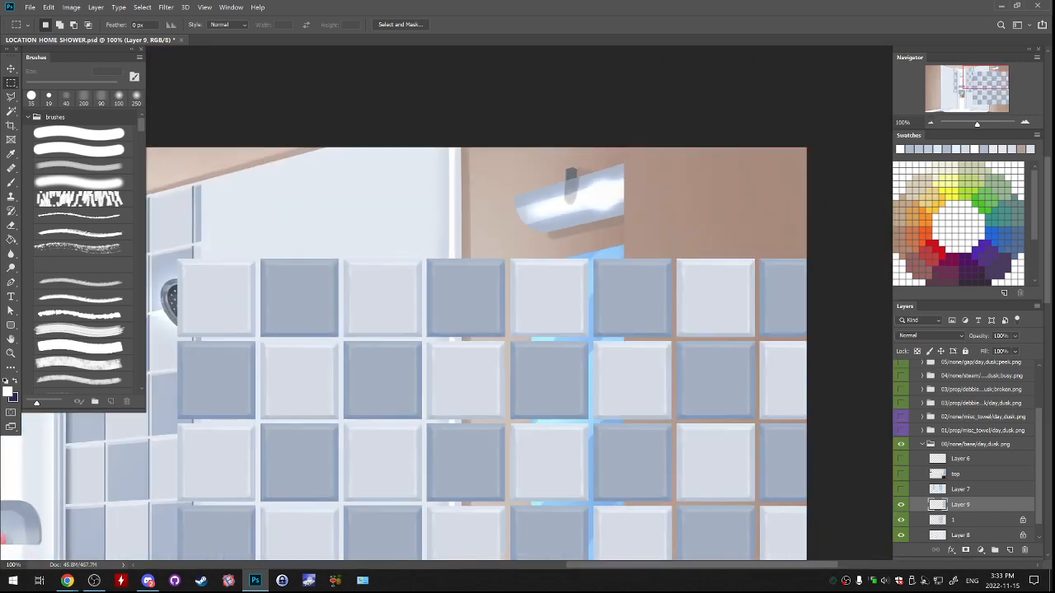
{"action": "key", "text": "ctrl+minus"}
{"action": "key", "text": "ctrl+minus"}
{"action": "key", "text": "ctrl+minus"}
{"action": "key", "text": "ctrl+e"}
Centre and copy the tile grid, hide layer 1, and paste the copy above Layer 8 near the right wall.
{"action": "mouse_move", "coordinate": [754, 282]}
{"action": "left_mouse_down"}
{"action": "mouse_move", "coordinate": [628, 308]}
{"action": "mouse_move", "coordinate": [715, 227]}
{"action": "mouse_move", "coordinate": [630, 294]}
{"action": "left_mouse_up"}
{"action": "mouse_move", "coordinate": [419, 185]}
{"action": "left_mouse_down"}
{"action": "mouse_move", "coordinate": [445, 227]}
{"action": "mouse_move", "coordinate": [711, 416]}
{"action": "left_mouse_up"}
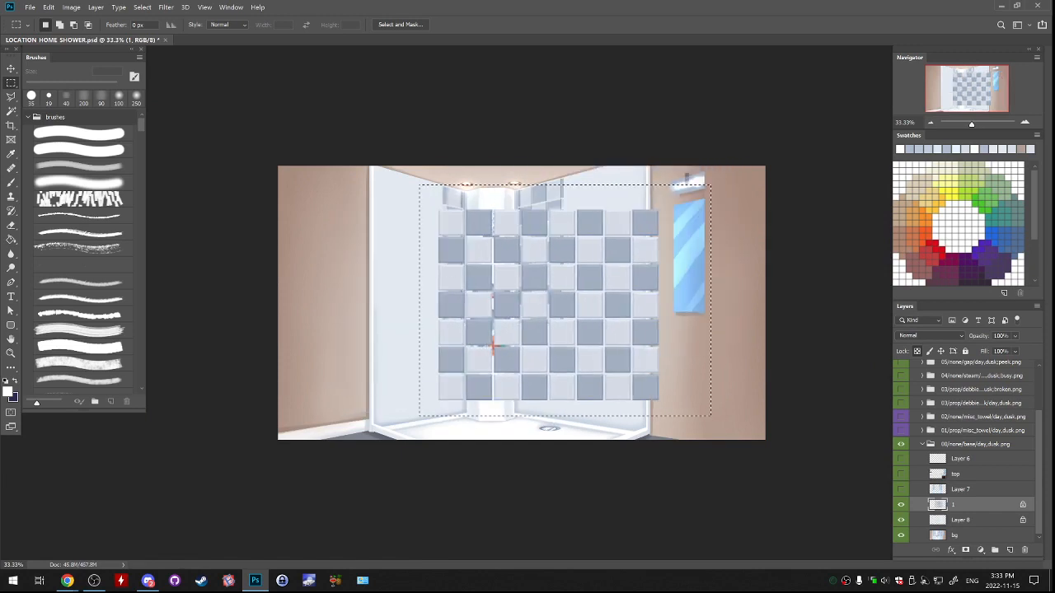
{"action": "left_click", "coordinate": [901, 505]}
{"action": "left_click", "coordinate": [961, 520]}
{"action": "left_click", "coordinate": [901, 519]}
{"action": "left_click", "coordinate": [900, 520]}
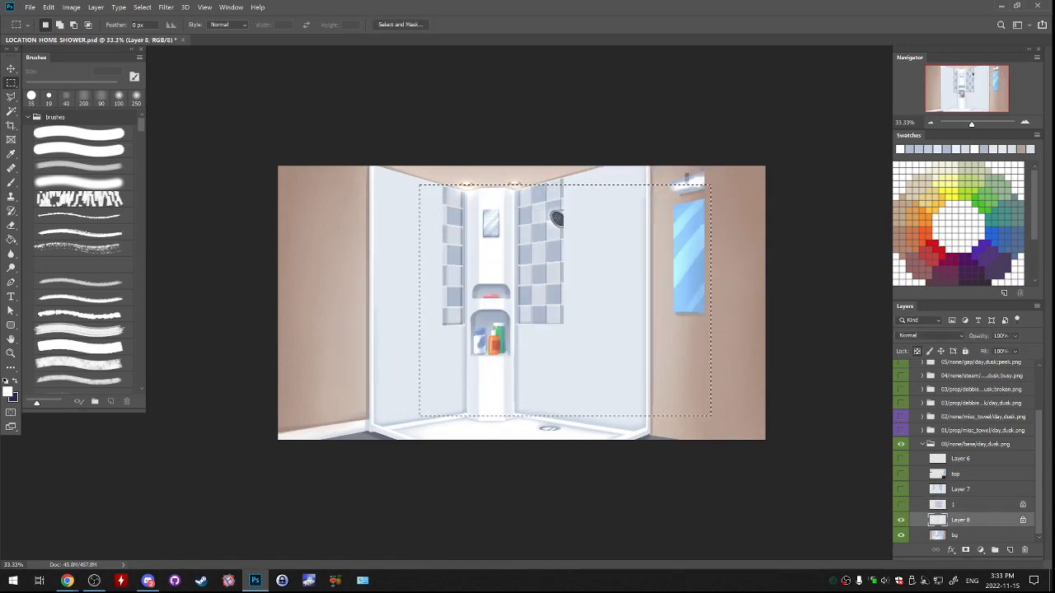
{"action": "key", "text": "ctrl+v"}
{"action": "left_click_drag", "start_coordinate": [662, 320], "coordinate": [696, 277]}
Narrow the pasted tile grid on Layer 9 to about 58% width so it spans the right shower wall.
{"action": "scroll", "coordinate": [725, 239], "scroll_direction": "up", "scroll_amount": 3}
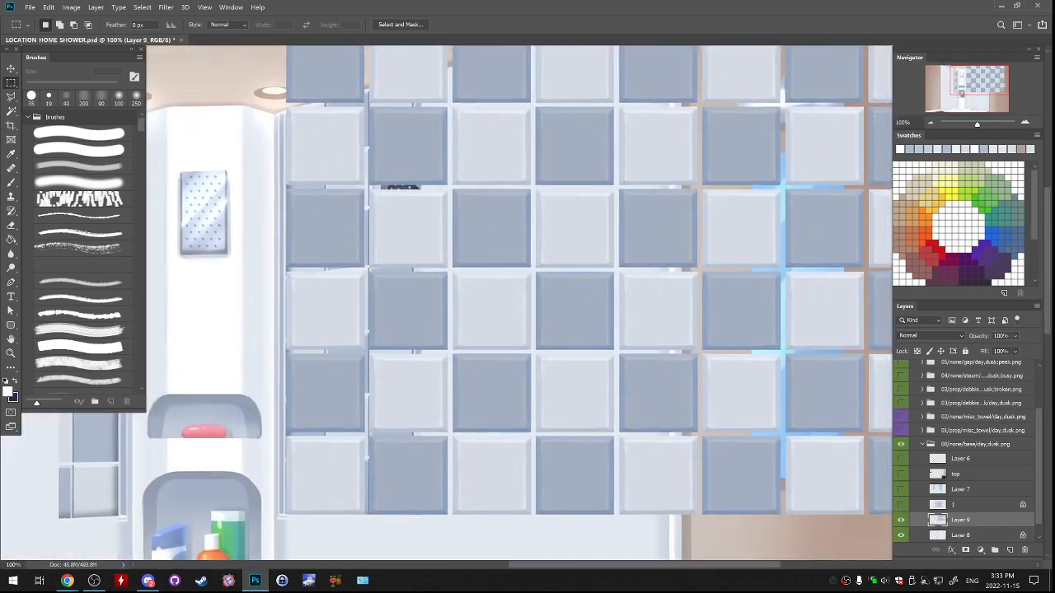
{"action": "key", "text": "ctrl+t"}
{"action": "key", "text": "ctrl+minus"}
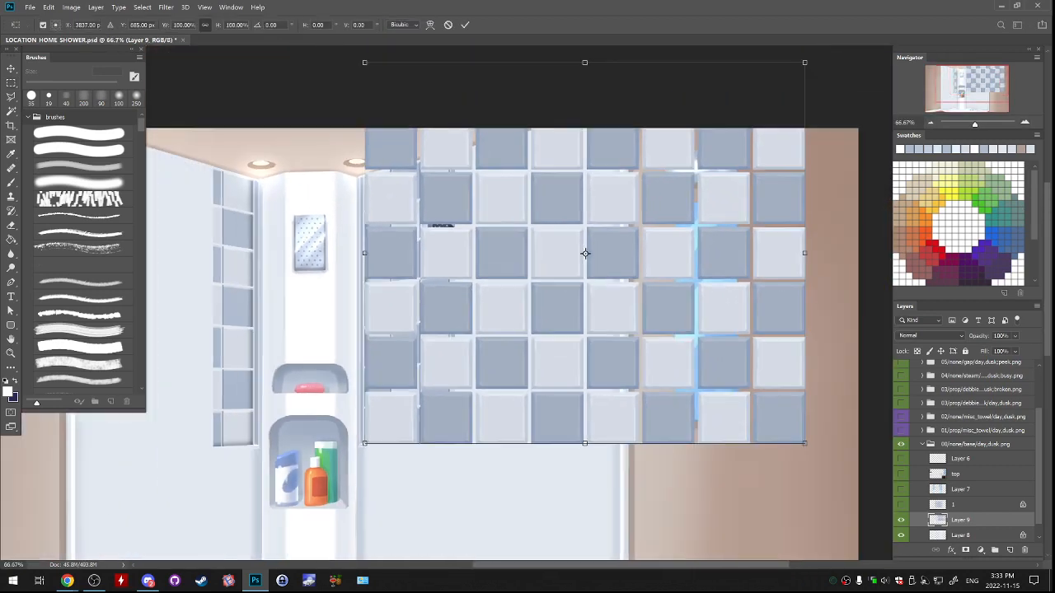
{"action": "left_click_drag", "start_coordinate": [804, 253], "coordinate": [620, 302]}
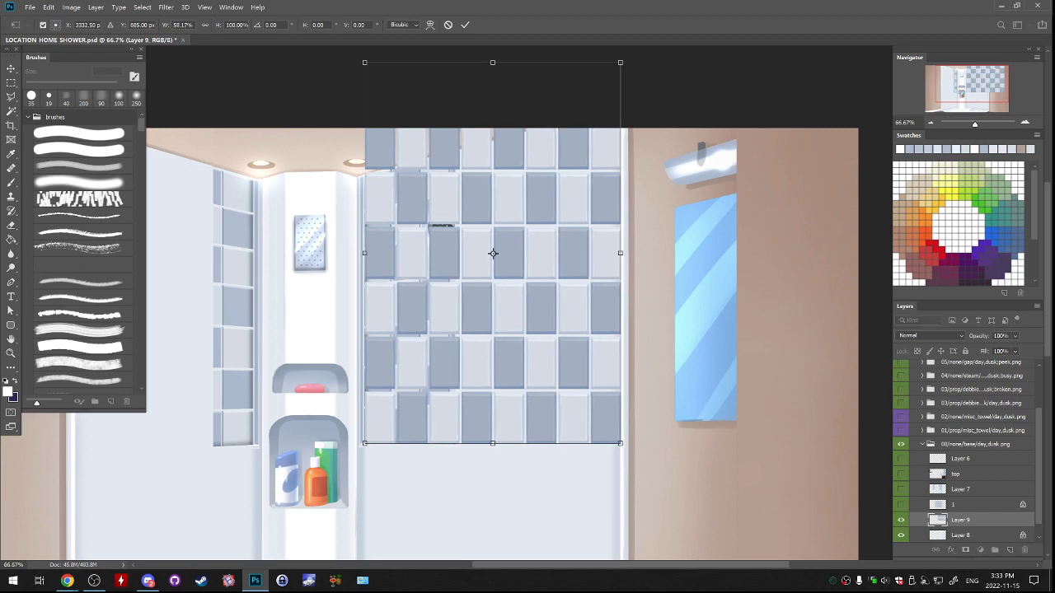
Distort the tile grid's upper corners to follow the ceiling's perspective on the right wall and apply the transform.
{"action": "left_click_drag", "start_coordinate": [364, 62], "coordinate": [365, 175]}
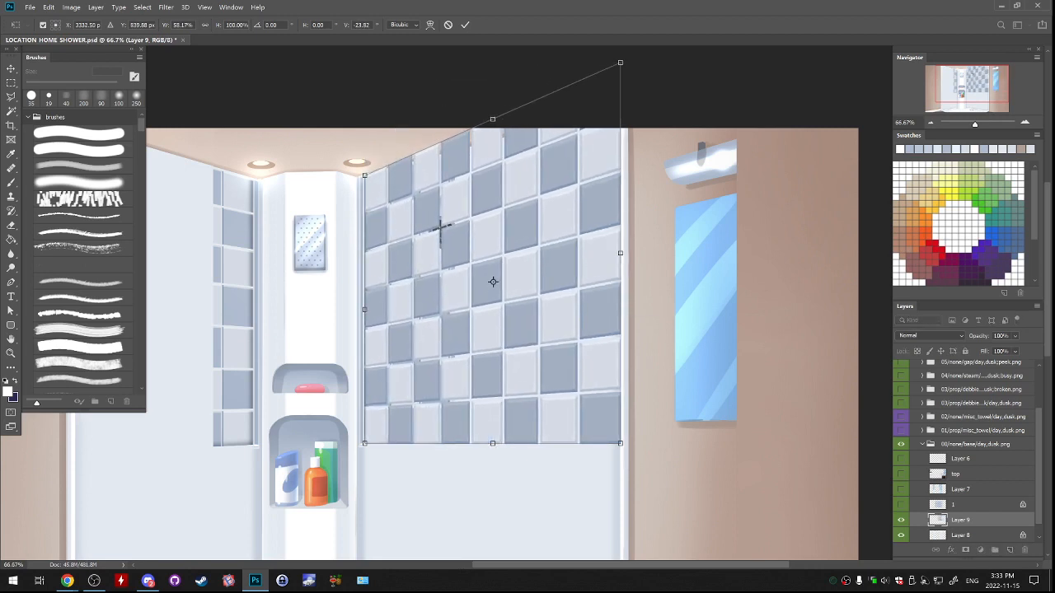
{"action": "left_click_drag", "start_coordinate": [620, 62], "coordinate": [620, 108]}
{"action": "left_click_drag", "start_coordinate": [364, 174], "coordinate": [363, 176]}
{"action": "left_click_drag", "start_coordinate": [619, 109], "coordinate": [620, 110]}
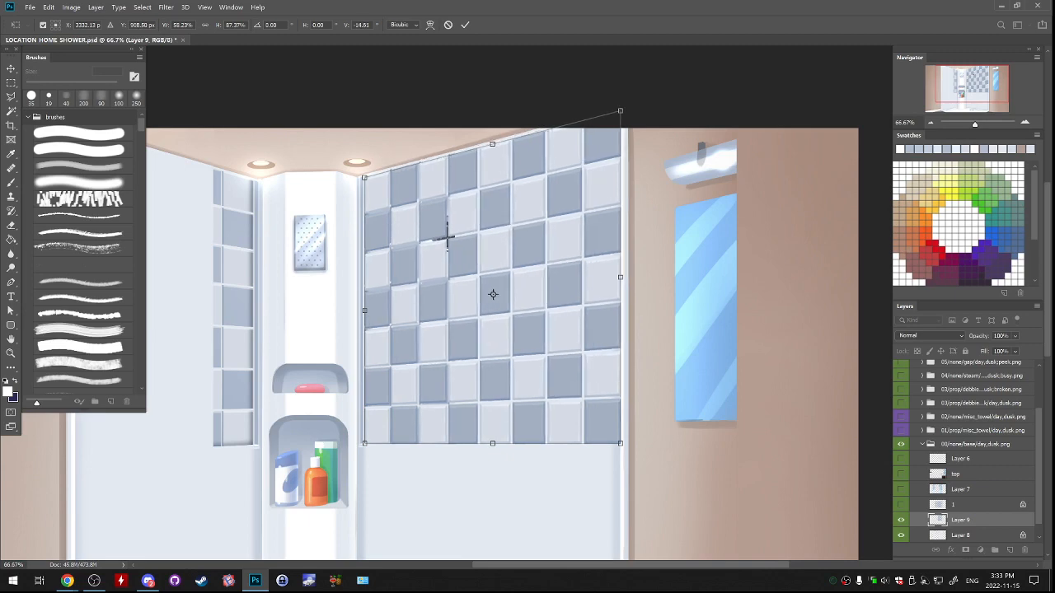
{"action": "key", "text": "ctrl+minus"}
{"action": "key", "text": "ctrl+minus"}
{"action": "key", "text": "ctrl+minus"}
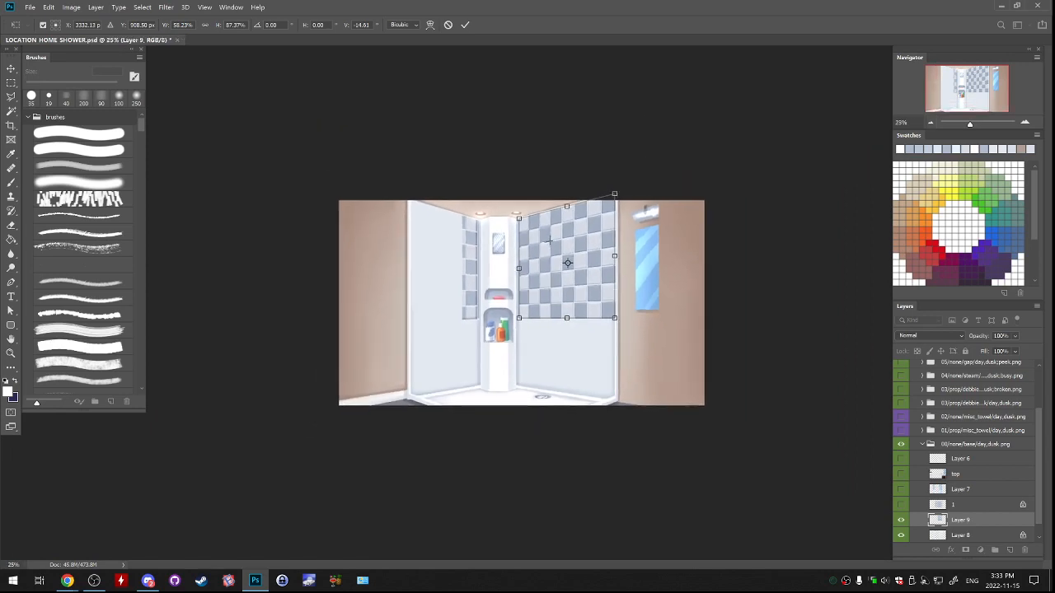
{"action": "scroll", "coordinate": [549, 240], "scroll_direction": "up", "scroll_amount": 3}
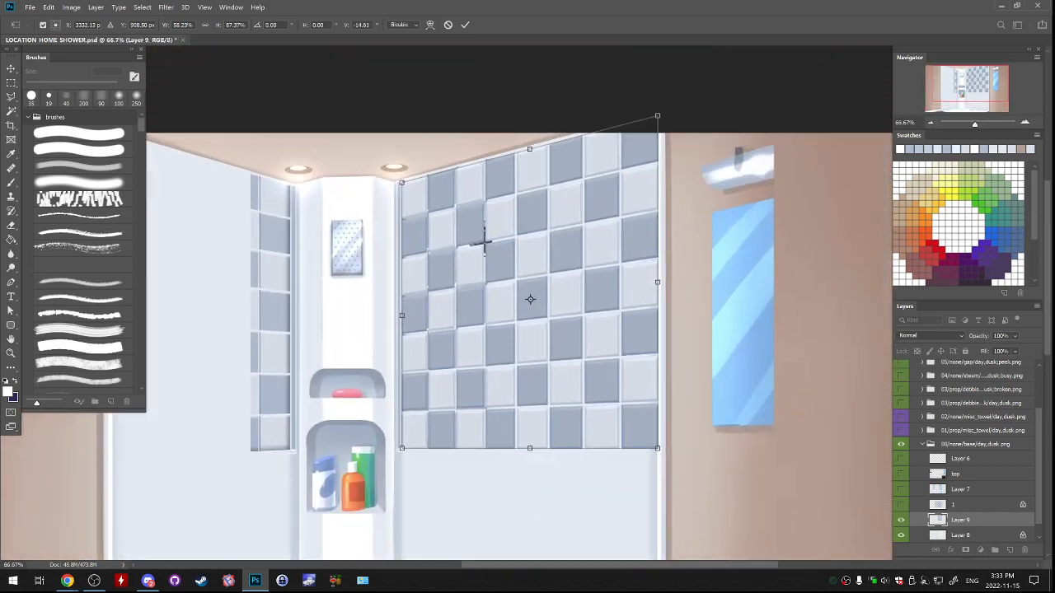
{"action": "key", "text": "Return"}
Compare the fitted Layer 9 tiles with the original right-wall tiles, both close up and in the full scene.
{"action": "key", "text": "ctrl+comma"}
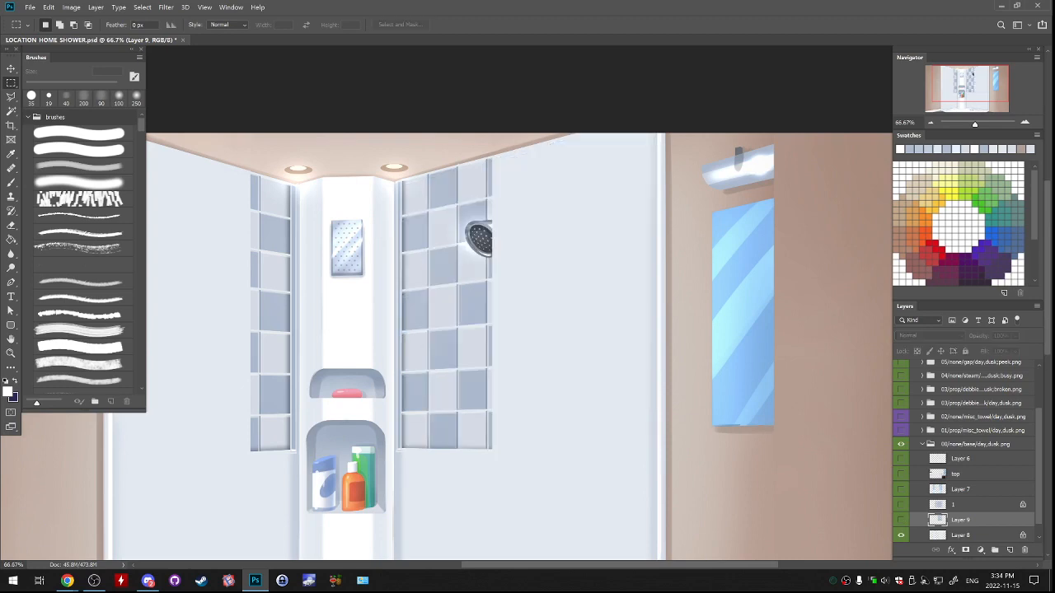
{"action": "key", "text": "ctrl+comma"}
{"action": "key", "text": "ctrl+comma"}
{"action": "key", "text": "ctrl+comma"}
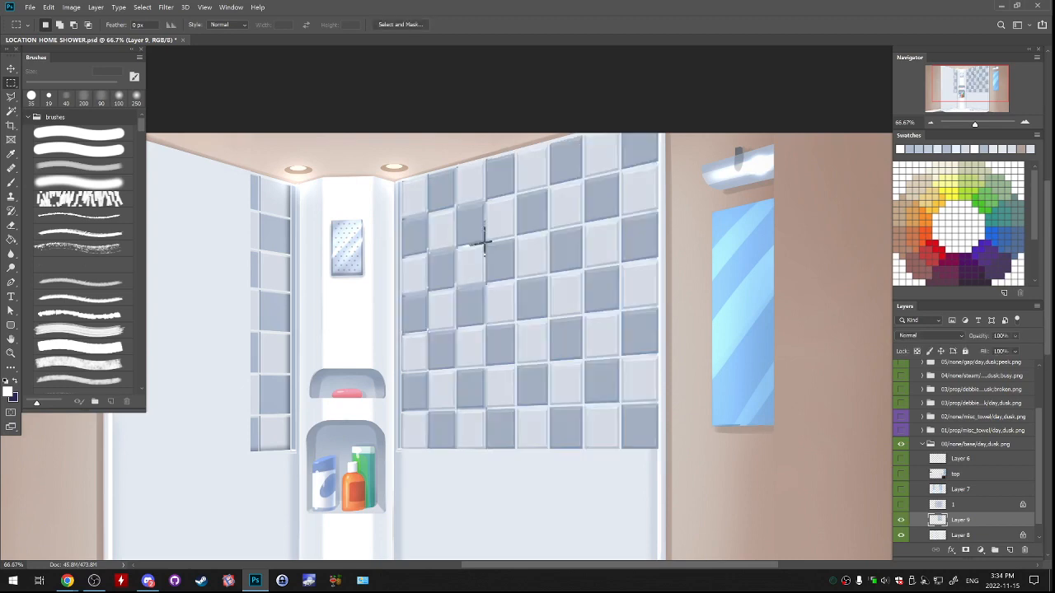
{"action": "key", "text": "ctrl+minus"}
{"action": "key", "text": "ctrl+minus"}
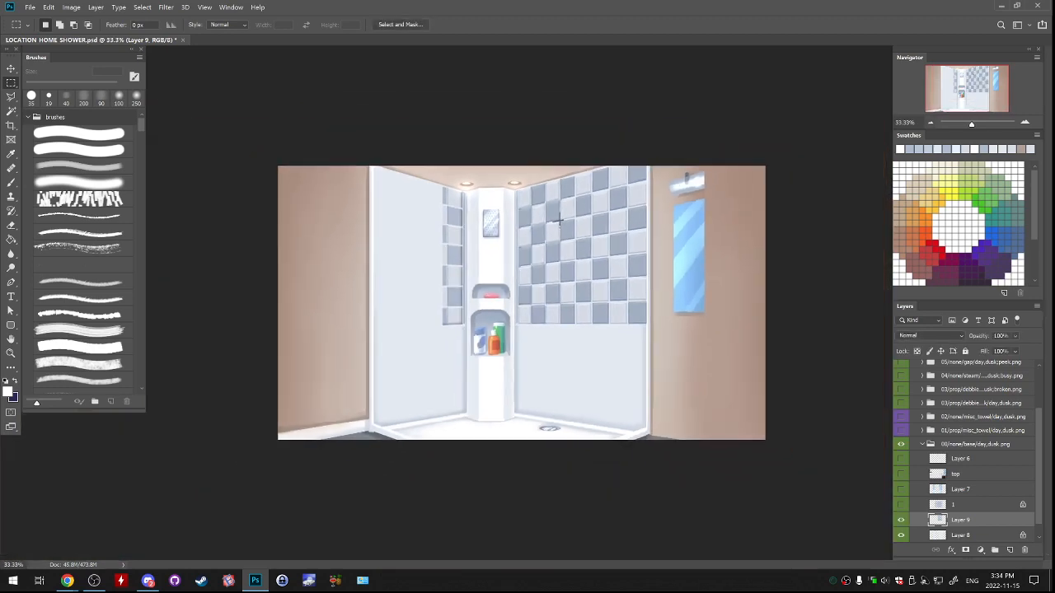
{"action": "key", "text": "ctrl+plus"}
{"action": "key", "text": "ctrl+plus"}
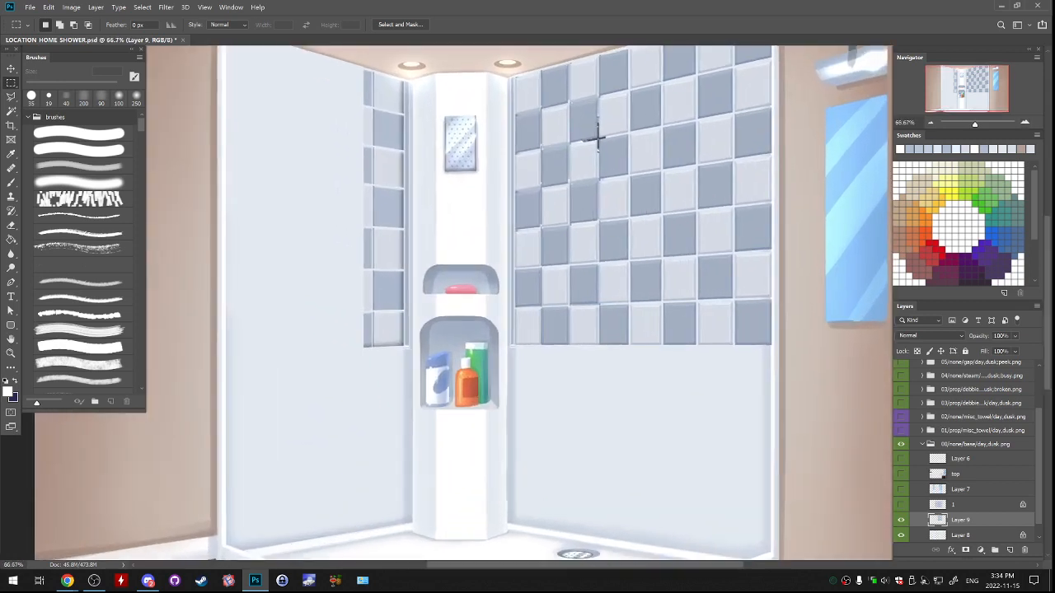
{"action": "left_click_drag", "start_coordinate": [598, 140], "coordinate": [599, 198]}
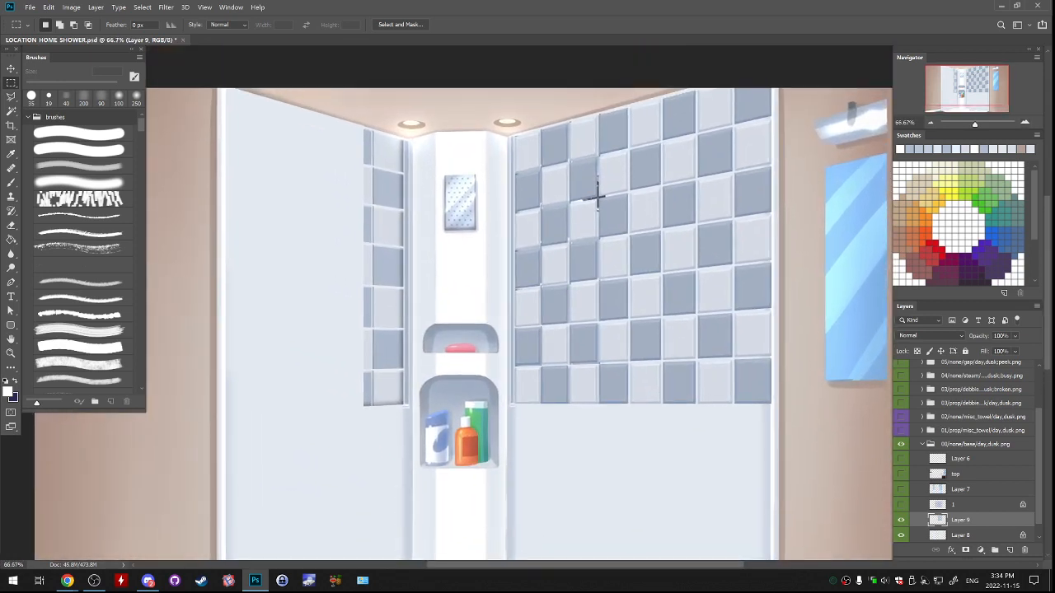
Hide Layer 9, add a new layer above Layer 8, and select a rectangular plain wall area below the old right-wall tiles.
{"action": "key", "text": "ctrl+alt+shift+n"}
{"action": "key", "text": "ctrl+bracketleft"}
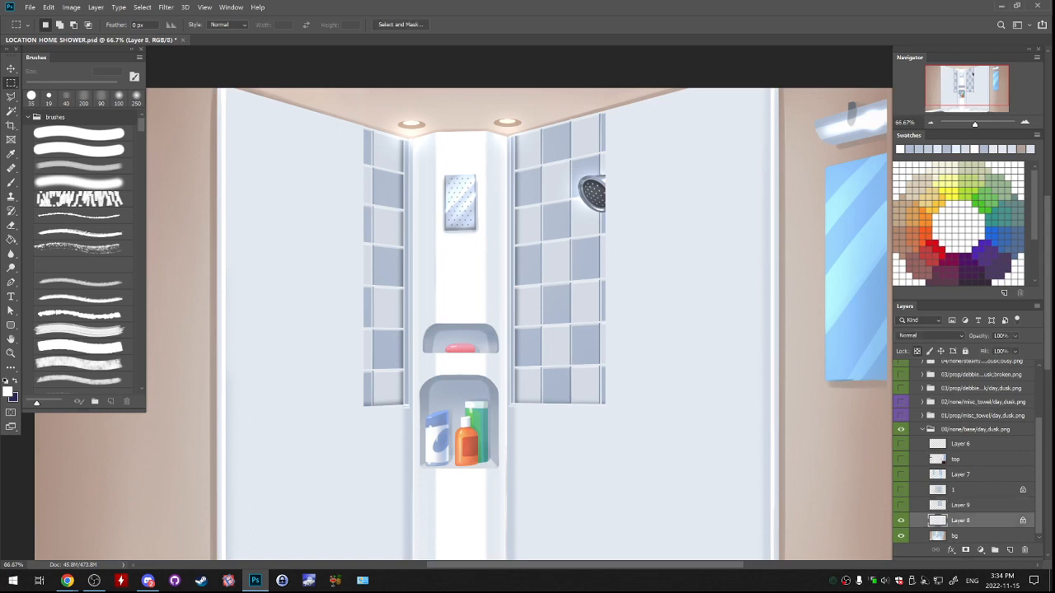
{"action": "key", "text": "l"}
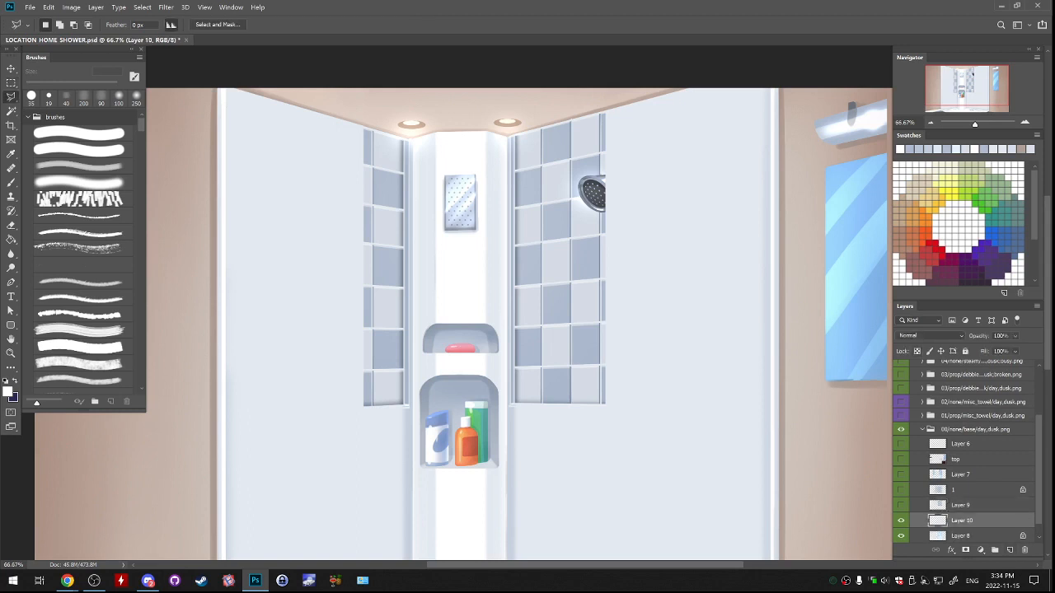
{"action": "left_click_drag", "start_coordinate": [544, 330], "coordinate": [523, 311]}
{"action": "key", "text": "m"}
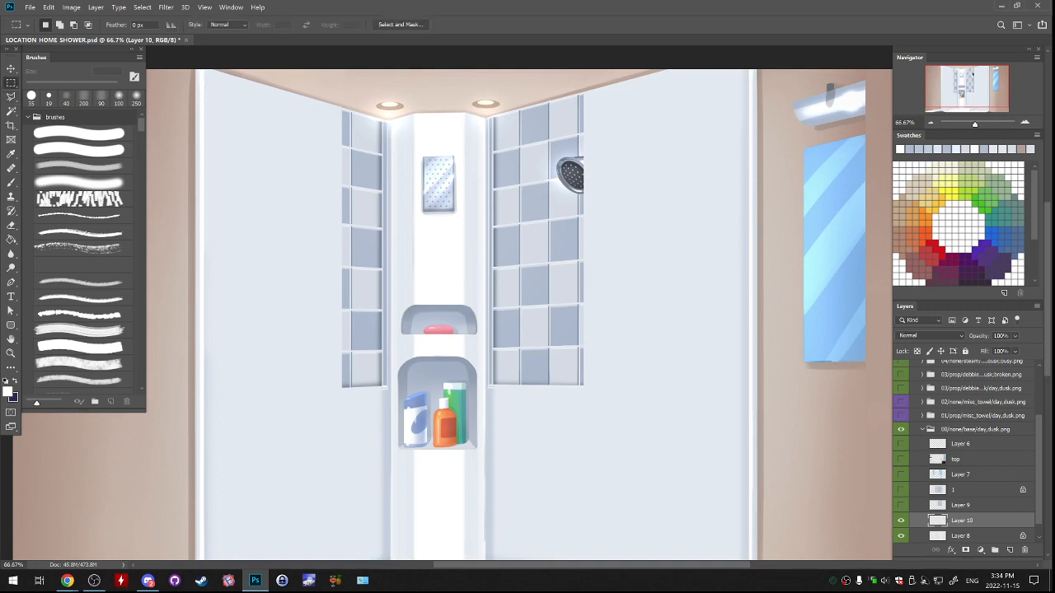
{"action": "left_click_drag", "start_coordinate": [482, 404], "coordinate": [594, 462]}
{"action": "scroll", "coordinate": [960, 519], "scroll_direction": "down", "scroll_amount": 1}
{"action": "left_click", "coordinate": [960, 535]}
{"action": "left_click", "coordinate": [961, 505]}
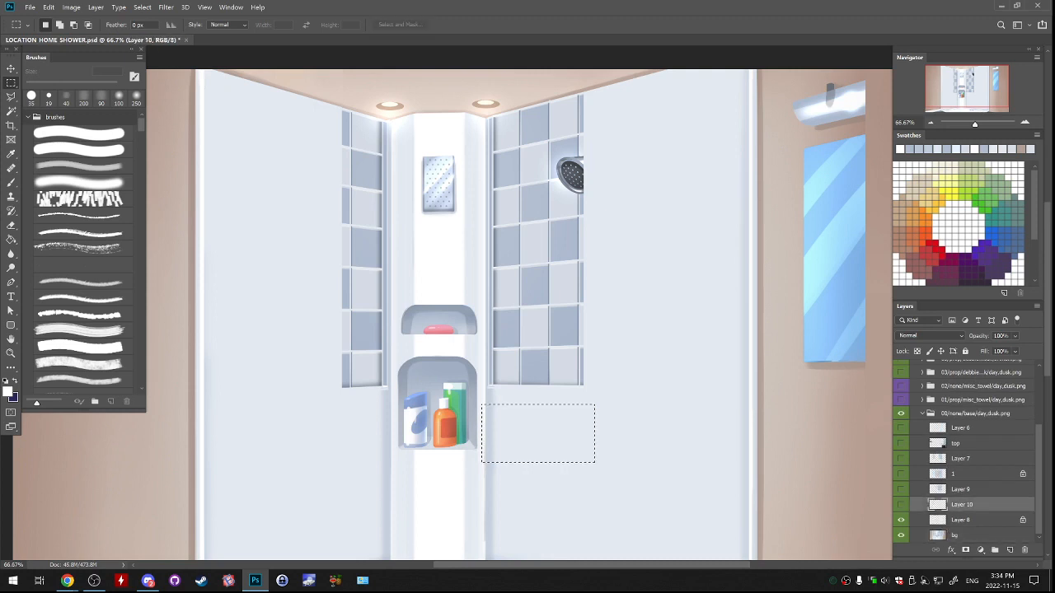
Place the plain wall patch on Layer 10 and delete the dark strip at its right edge.
{"action": "key", "text": "ctrl+x"}
{"action": "left_click_drag", "start_coordinate": [614, 435], "coordinate": [657, 423]}
{"action": "key", "text": "ctrl+z"}
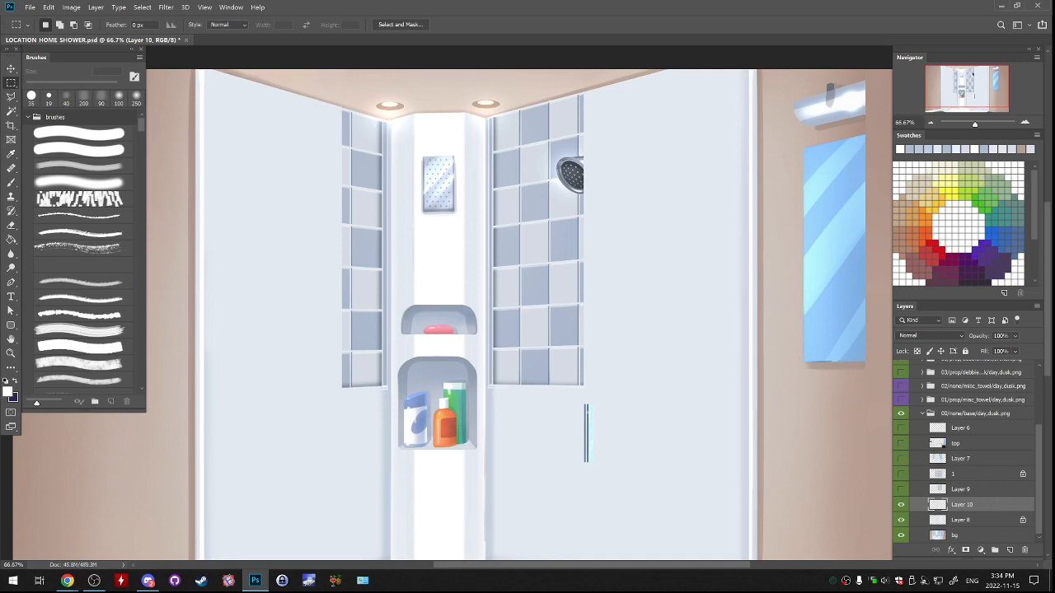
{"action": "left_click_drag", "start_coordinate": [574, 401], "coordinate": [621, 485]}
{"action": "key", "text": "Delete"}
Stretch the plain wall patch upward to cover the old right-wall tiles and apply the transform.
{"action": "key", "text": "ctrl+t"}
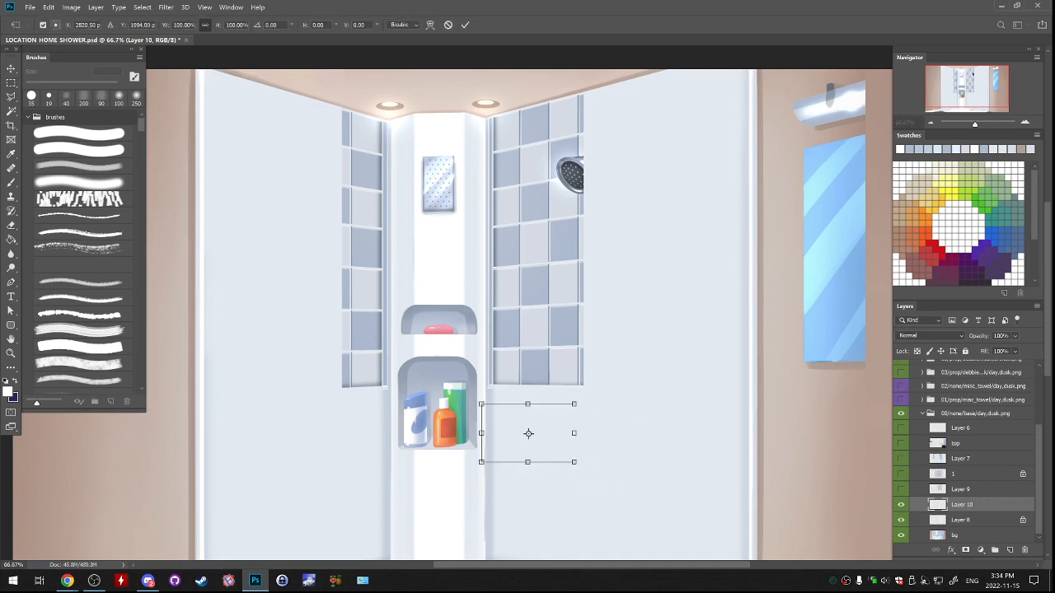
{"action": "left_click_drag", "start_coordinate": [528, 404], "coordinate": [527, 121]}
{"action": "key", "text": "Return"}
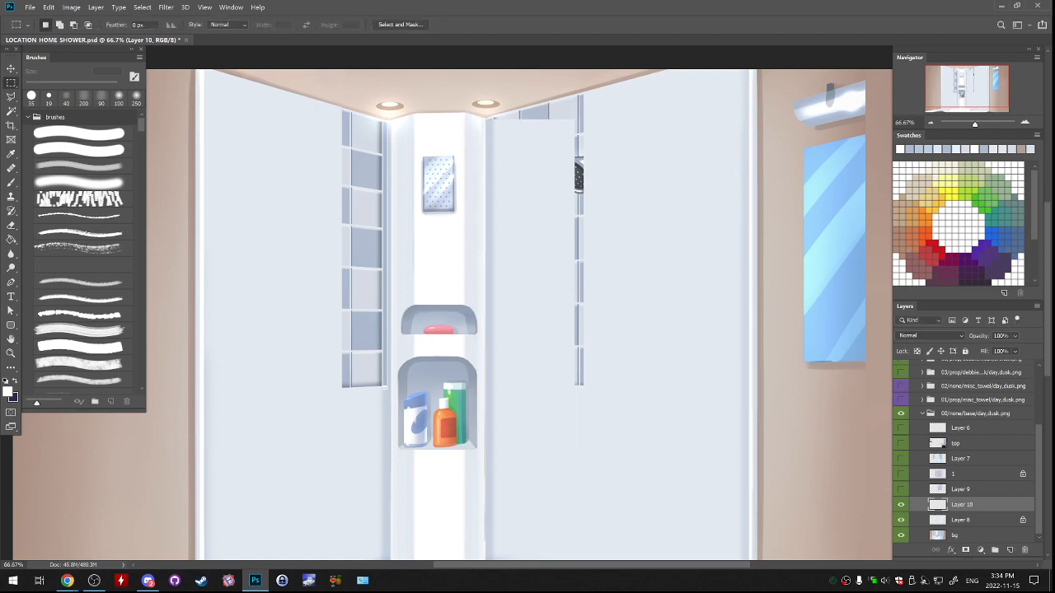
Paint the wall colour along the old tiles' upper edge beneath the ceiling with a hard 15 px brush on Layer 10.
{"action": "scroll", "coordinate": [531, 206], "scroll_direction": "up", "scroll_amount": 2}
{"action": "left_click_drag", "start_coordinate": [530, 206], "coordinate": [535, 477]}
{"action": "key", "text": "b"}
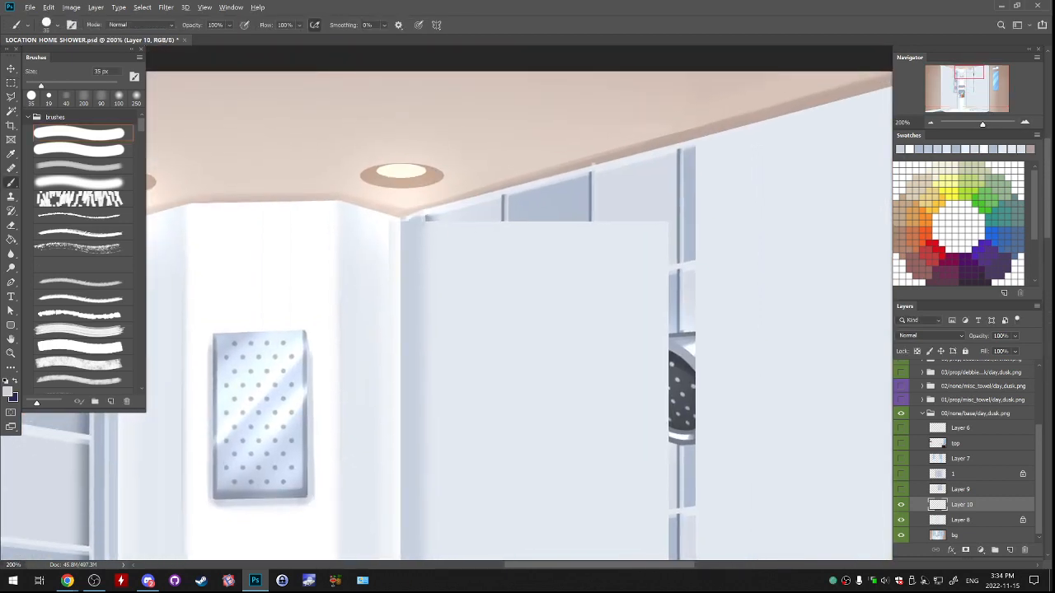
{"action": "left_click", "coordinate": [321, 239], "text": "alt"}
{"action": "key", "text": "["}
{"action": "left_click_drag", "start_coordinate": [405, 220], "coordinate": [429, 215]}
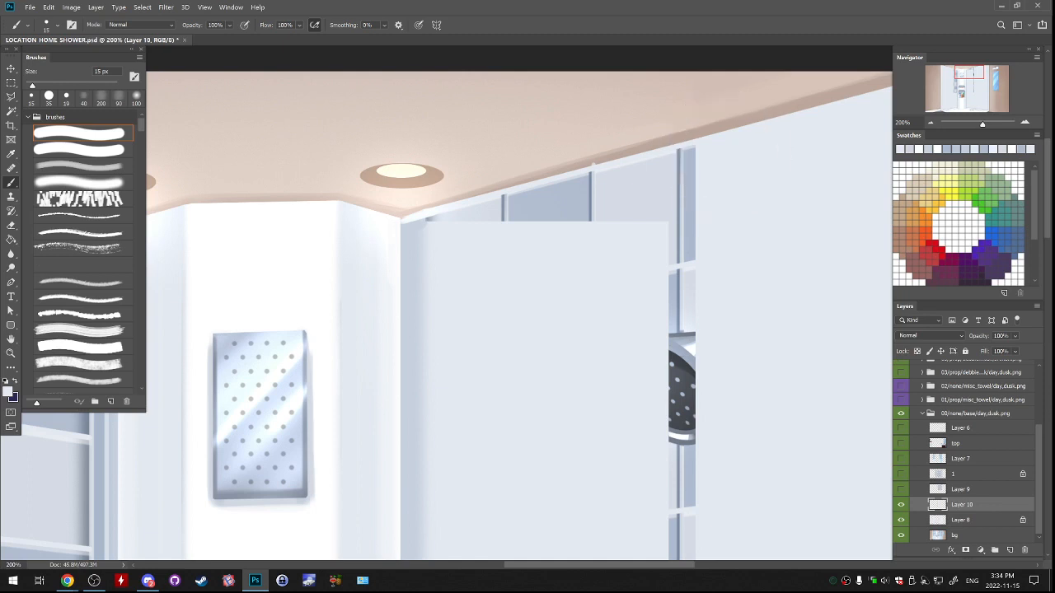
{"action": "left_click_drag", "start_coordinate": [427, 220], "coordinate": [694, 149]}
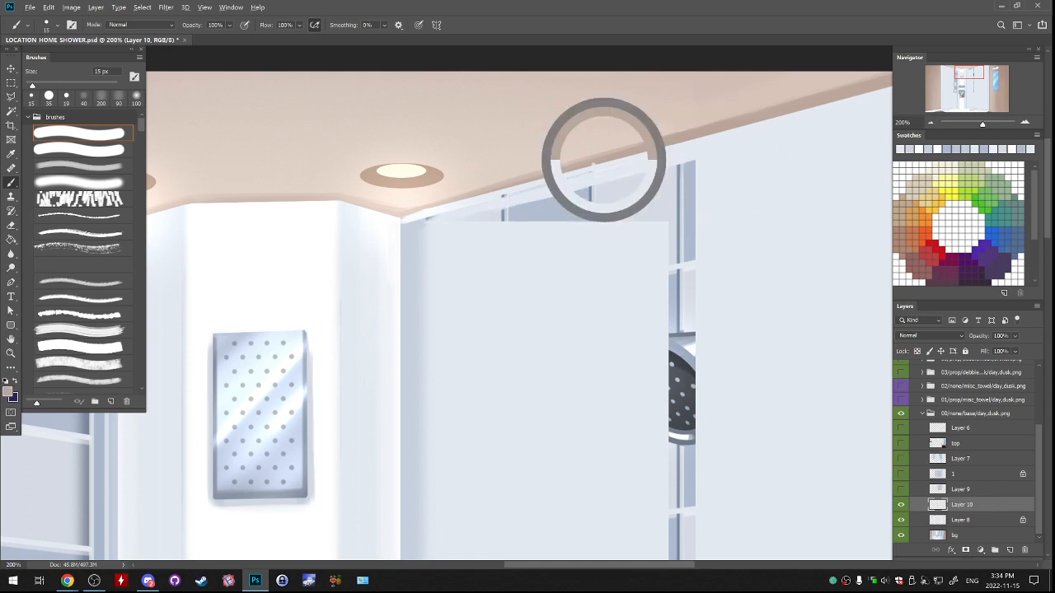
{"action": "left_click", "coordinate": [576, 181], "text": "alt"}
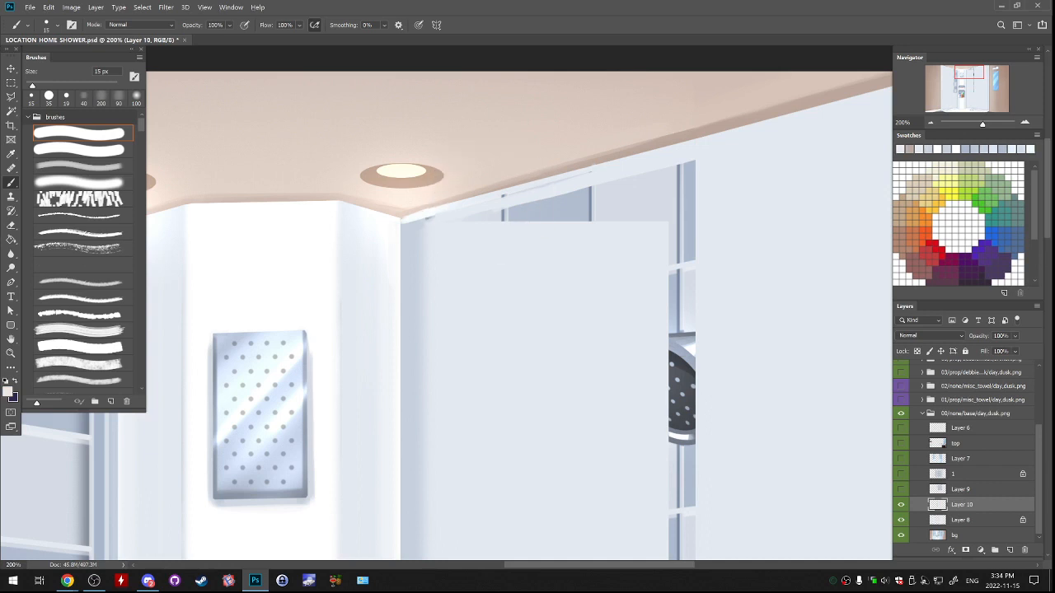
Paint over the leftover tile strip and shower head on the right wall with a large soft brush.
{"action": "left_click", "coordinate": [79, 182]}
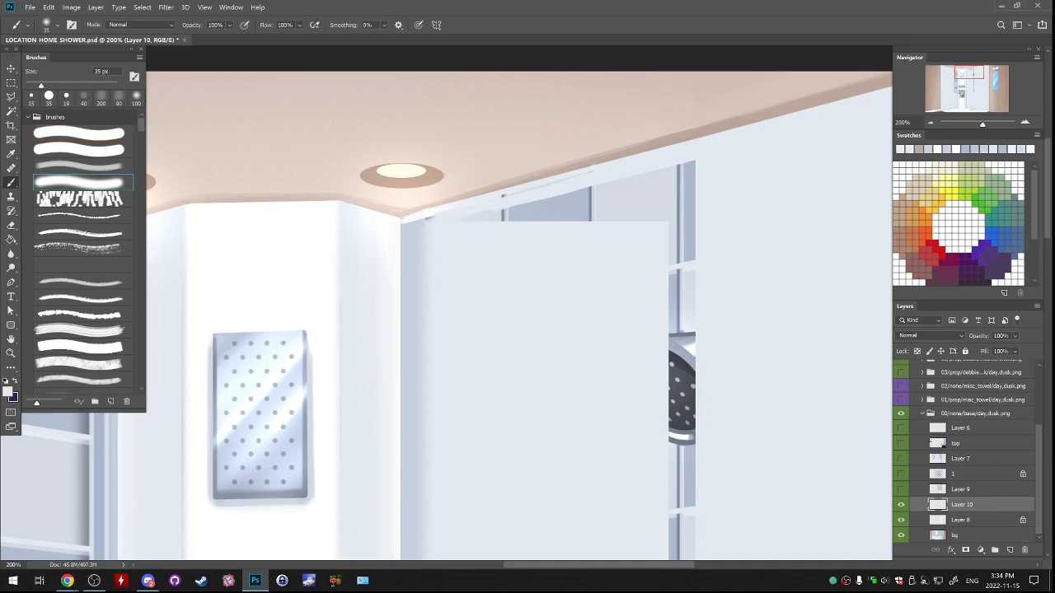
{"action": "left_click_drag", "start_coordinate": [568, 445], "coordinate": [484, 189]}
{"action": "mouse_move", "coordinate": [544, 429]}
{"action": "left_mouse_down"}
{"action": "mouse_move", "coordinate": [506, 181]}
{"action": "mouse_move", "coordinate": [507, 209]}
{"action": "left_mouse_up"}
{"action": "left_click_drag", "start_coordinate": [535, 350], "coordinate": [536, 405]}
{"action": "left_click", "coordinate": [535, 405], "text": "alt"}
{"action": "key", "text": "ctrl+minus"}
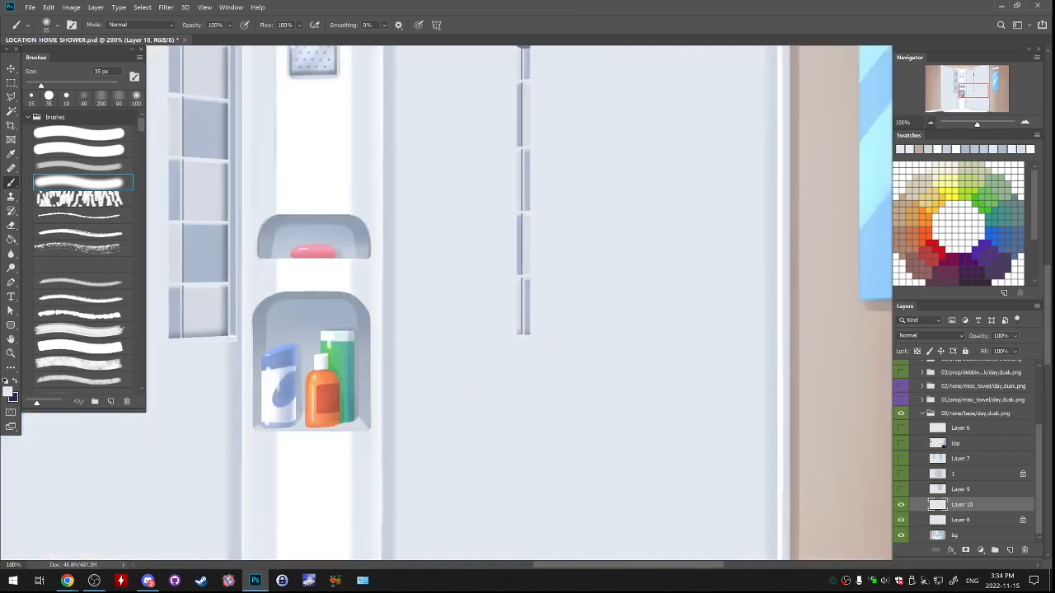
{"action": "key", "text": "ctrl+minus"}
{"action": "left_click_drag", "start_coordinate": [512, 272], "coordinate": [534, 443]}
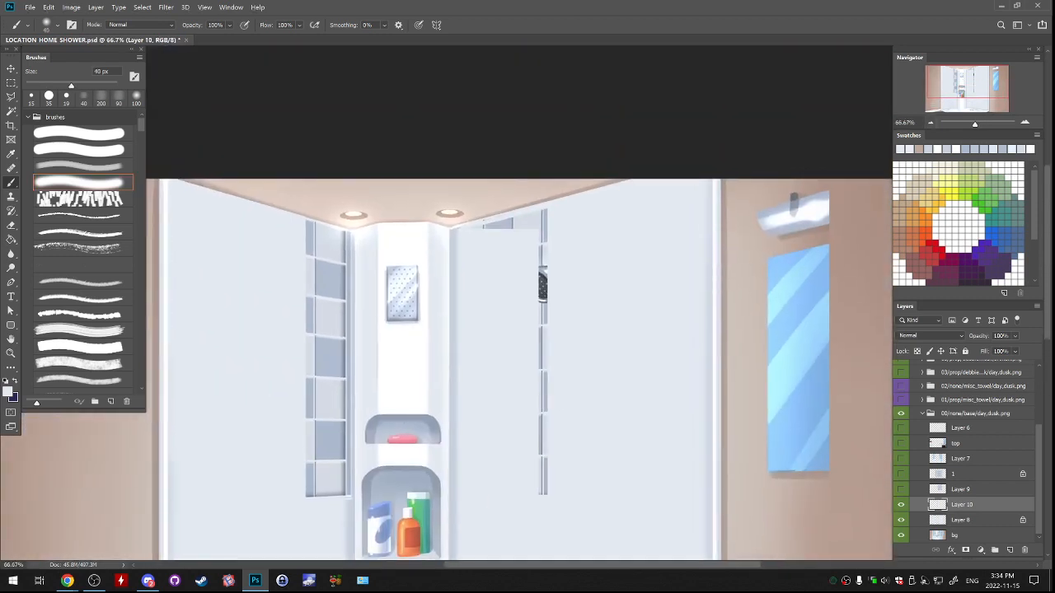
{"action": "key", "text": "bracketright"}
{"action": "key", "text": "bracketright"}
{"action": "key", "text": "bracketright"}
{"action": "key", "text": "bracketright"}
{"action": "key", "text": "bracketright"}
{"action": "key", "text": "bracketright"}
{"action": "key", "text": "bracketright"}
{"action": "mouse_move", "coordinate": [545, 488]}
{"action": "left_mouse_down"}
{"action": "mouse_move", "coordinate": [551, 264]}
{"action": "mouse_move", "coordinate": [602, 372]}
{"action": "mouse_move", "coordinate": [677, 436]}
{"action": "left_mouse_up"}
Cover the remaining tile fragments under the right wall's ceiling line with a 45 px soft brush.
{"action": "scroll", "coordinate": [540, 275], "scroll_direction": "up", "scroll_amount": 2}
{"action": "key", "text": "bracketleft"}
{"action": "key", "text": "bracketleft"}
{"action": "key", "text": "bracketleft"}
{"action": "key", "text": "bracketleft"}
{"action": "key", "text": "bracketleft"}
{"action": "key", "text": "bracketleft"}
{"action": "key", "text": "bracketleft"}
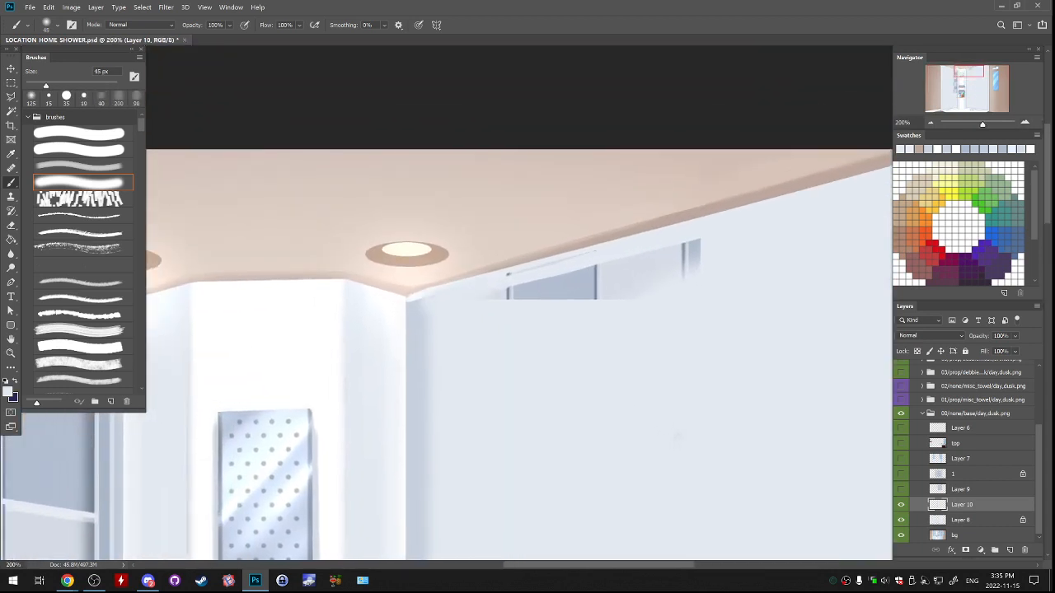
{"action": "left_click_drag", "start_coordinate": [449, 291], "coordinate": [611, 249]}
{"action": "key", "text": "ctrl+z"}
{"action": "mouse_move", "coordinate": [469, 285]}
{"action": "left_mouse_down"}
{"action": "mouse_move", "coordinate": [569, 257]}
{"action": "mouse_move", "coordinate": [693, 246]}
{"action": "mouse_move", "coordinate": [592, 294]}
{"action": "left_mouse_up"}
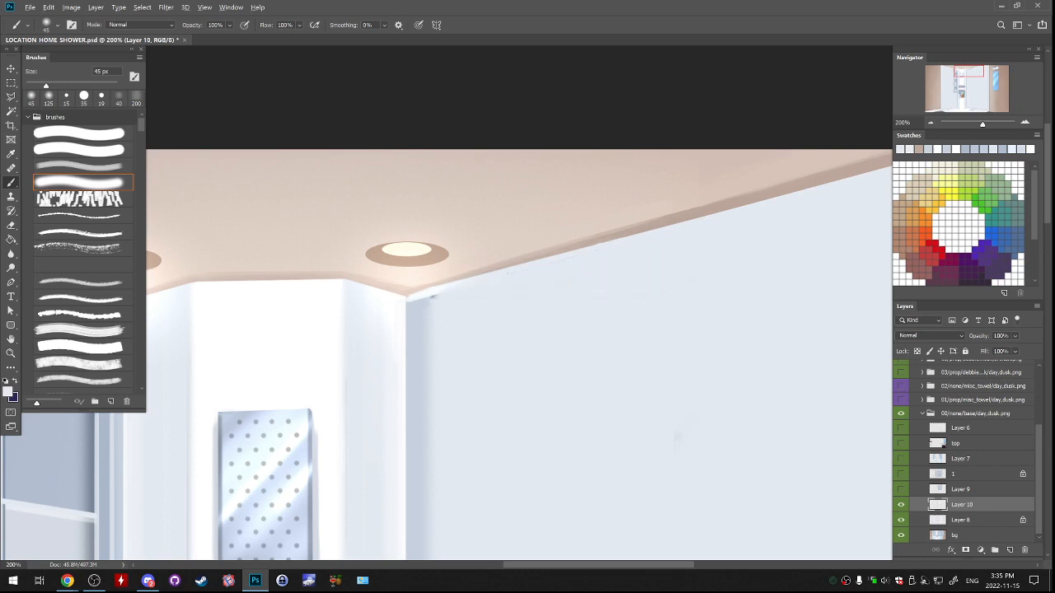
Blend the dark remnant into the right wall's upper corner beside the shelf column using sampled wall colours.
{"action": "left_click", "coordinate": [430, 305], "text": "alt"}
{"action": "left_click_drag", "start_coordinate": [430, 302], "coordinate": [454, 294]}
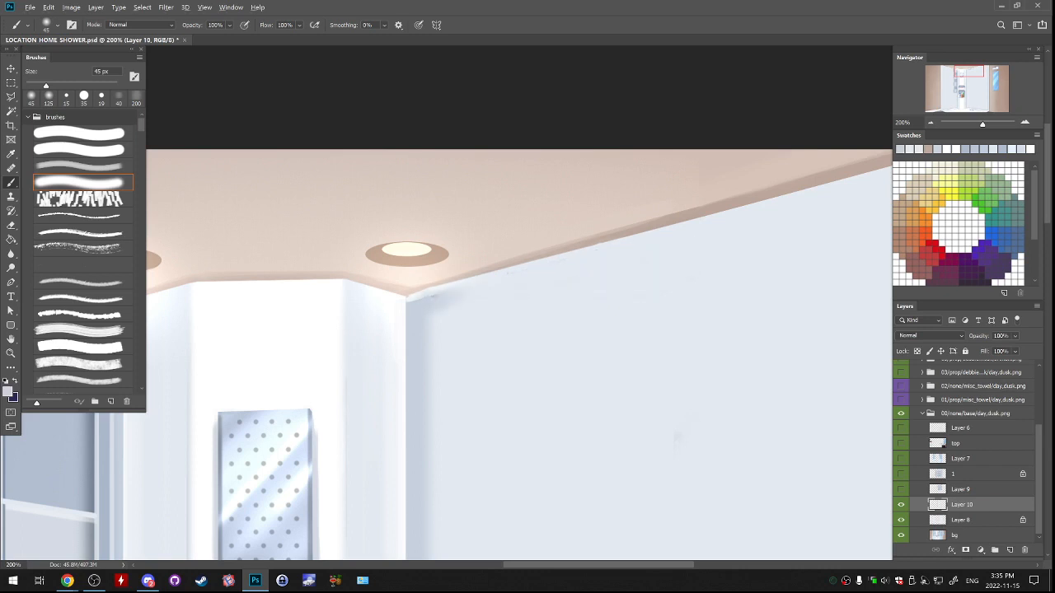
{"action": "left_click", "coordinate": [468, 305], "text": "alt"}
Show Layer 9 over the cleaned wall and merge Layer 10 down into Layer 8.
{"action": "key", "text": "ctrl+minus"}
{"action": "key", "text": "ctrl+minus"}
{"action": "key", "text": "ctrl+minus"}
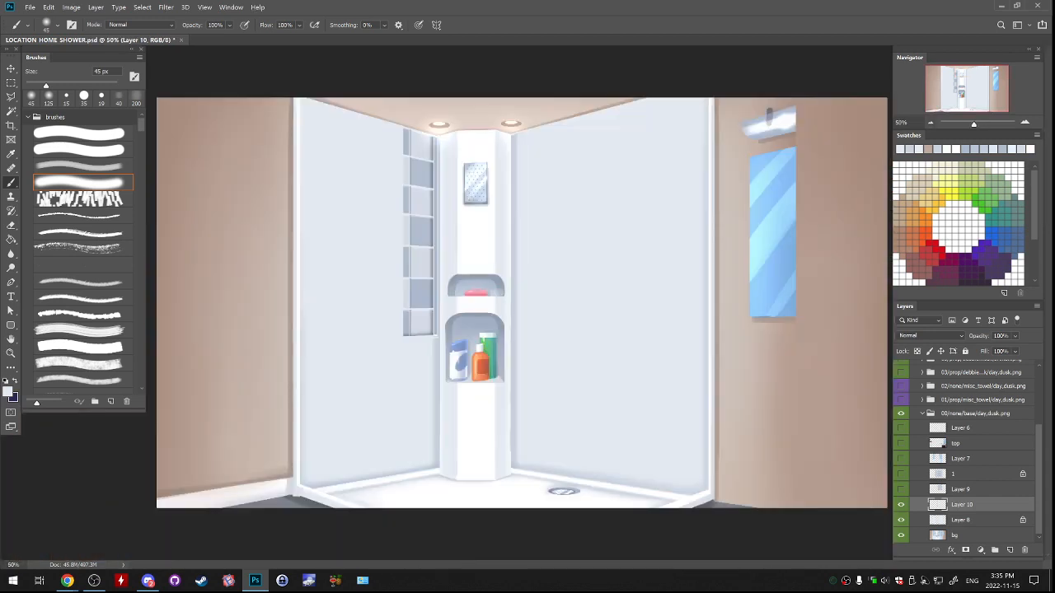
{"action": "left_click", "coordinate": [900, 489]}
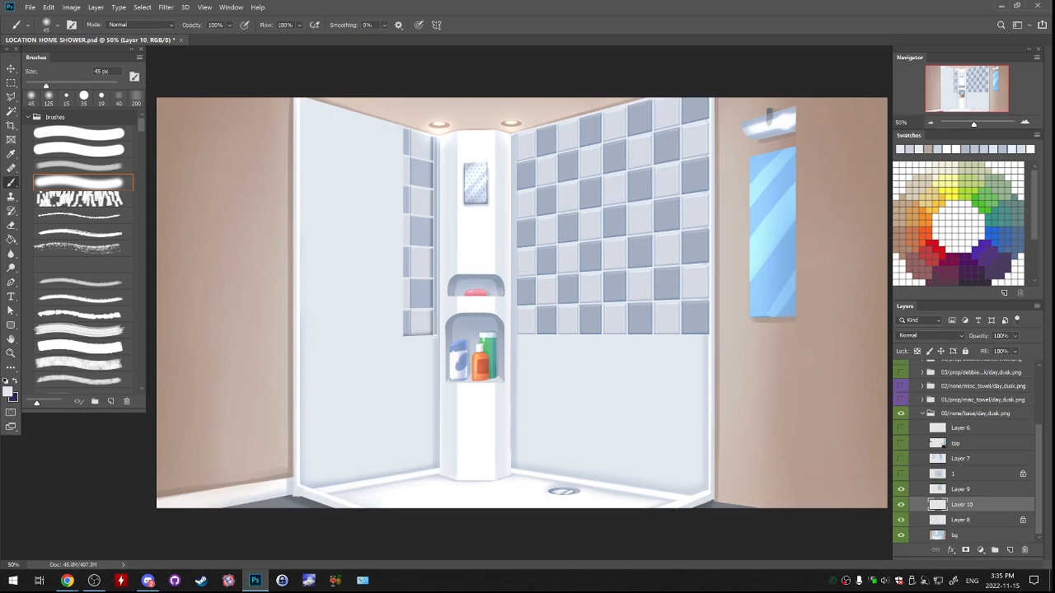
{"action": "left_click", "coordinate": [900, 489]}
{"action": "left_click", "coordinate": [900, 489]}
{"action": "key", "text": "ctrl+e"}
Outline the right wall's tiled area on Layer 8 with a closed polygonal lasso selection.
{"action": "key", "text": "ctrl+plus"}
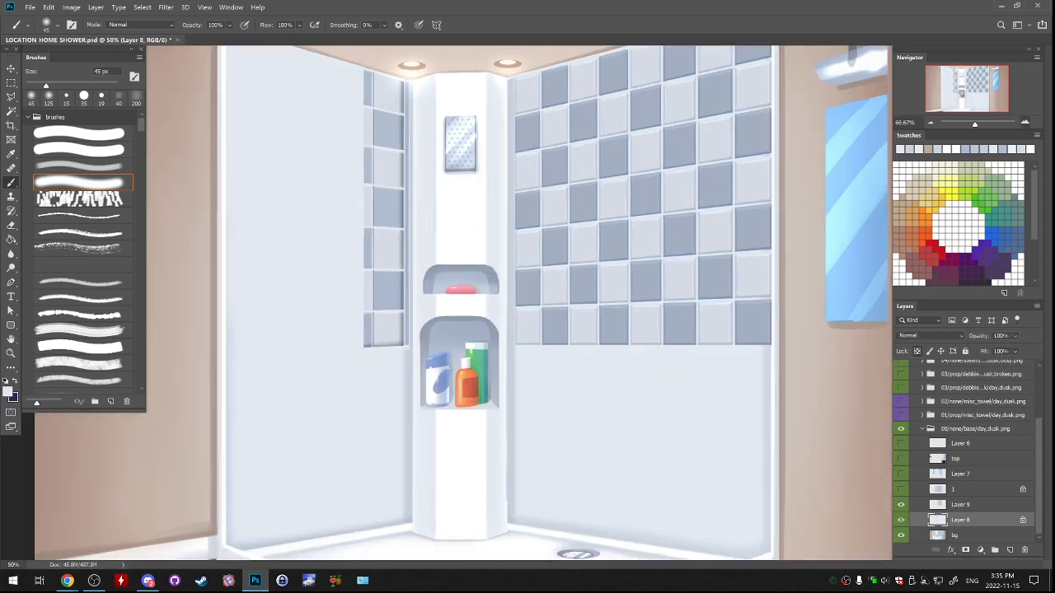
{"action": "key", "text": "l"}
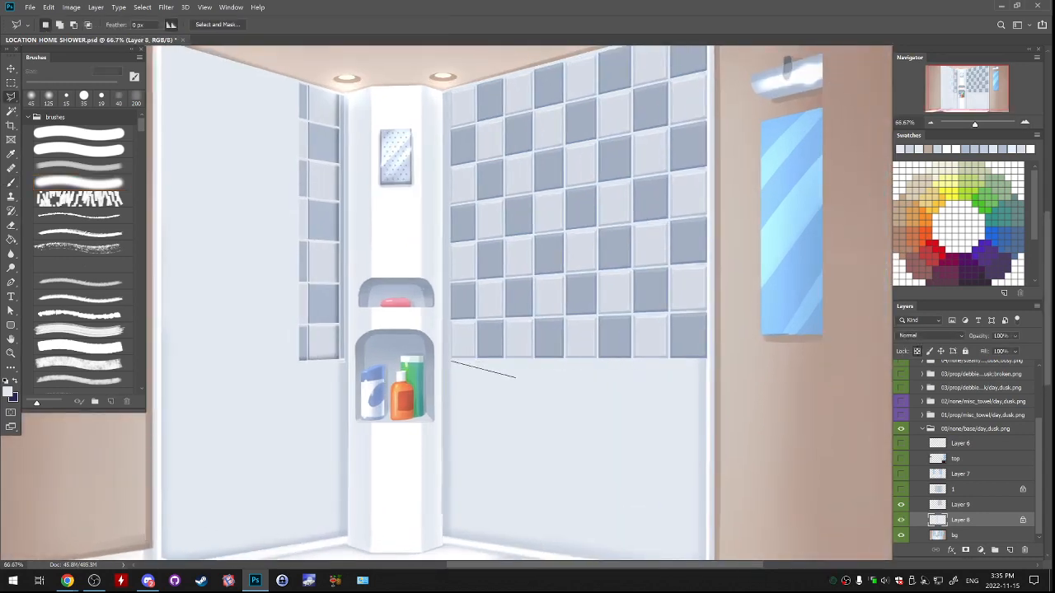
{"action": "left_click", "coordinate": [706, 360]}
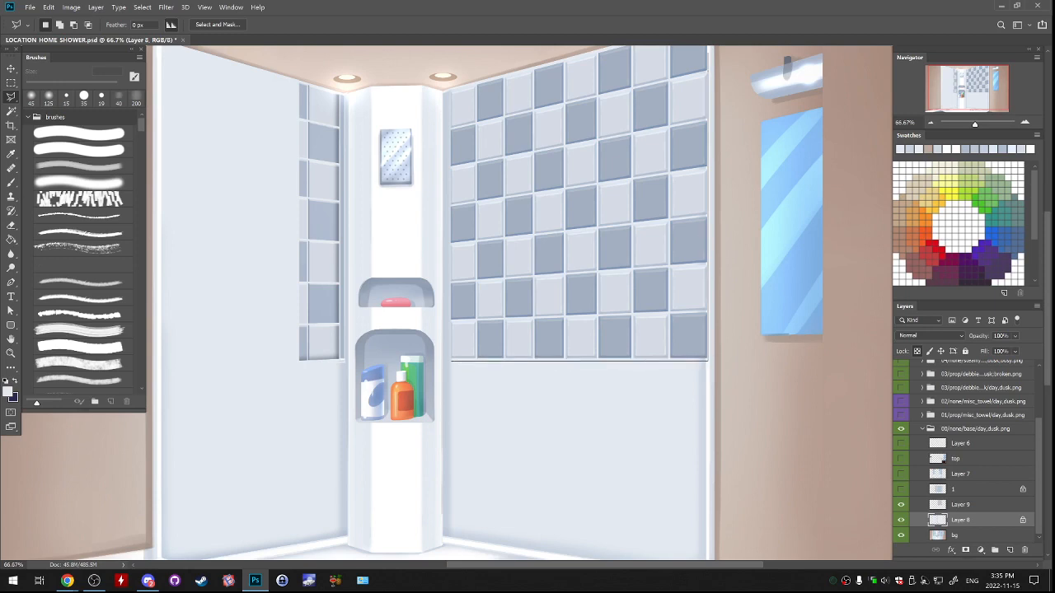
{"action": "left_click", "coordinate": [702, 178]}
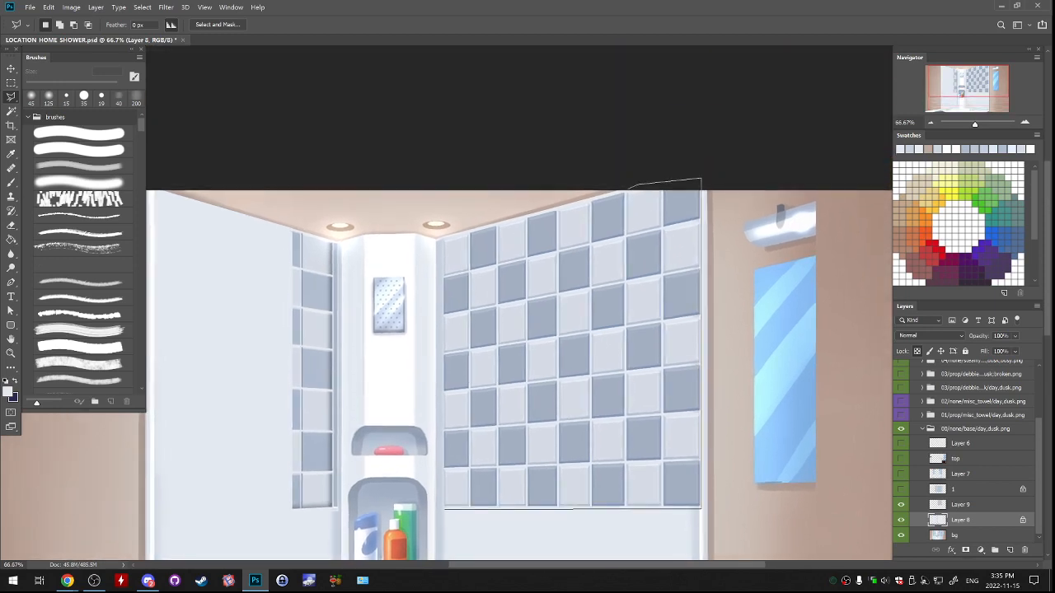
{"action": "left_click", "coordinate": [628, 188]}
{"action": "left_click", "coordinate": [443, 237]}
{"action": "left_click", "coordinate": [701, 509]}
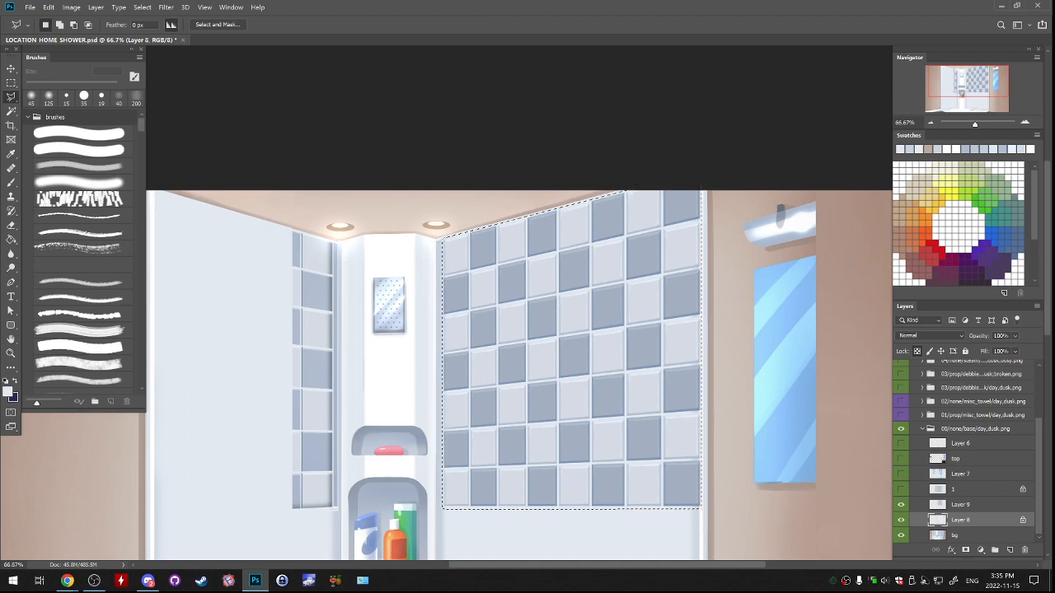
Brighten the wall behind the selected tiles using a near-white sampled from the shelf column and a 900 px soft brush, and deselect.
{"action": "key", "text": "b"}
{"action": "left_click", "coordinate": [412, 264], "text": "alt"}
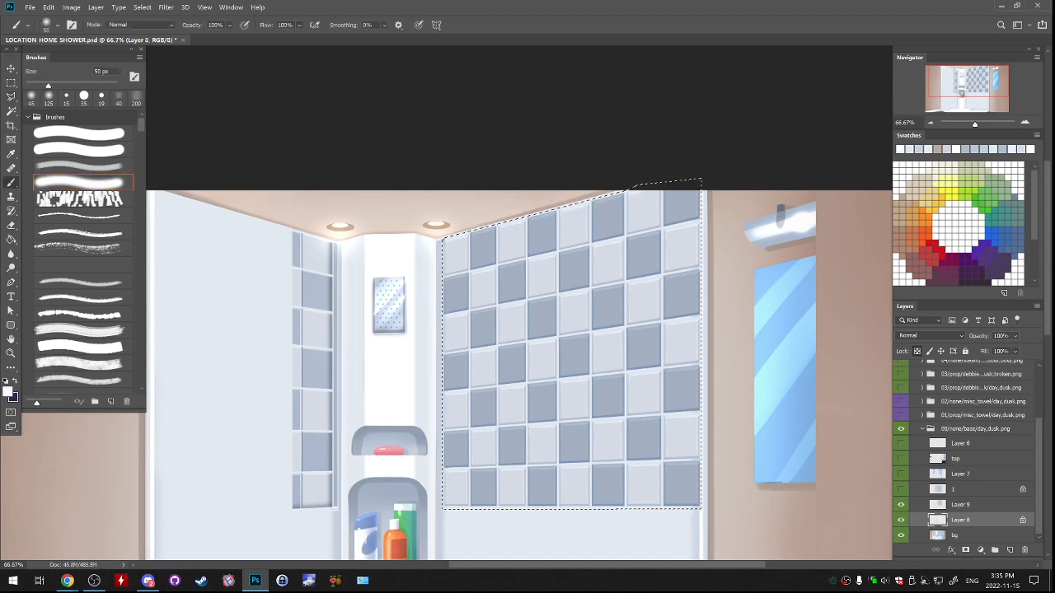
{"action": "key", "text": "bracketright"}
{"action": "key", "text": "bracketright"}
{"action": "key", "text": "bracketright"}
{"action": "key", "text": "bracketright"}
{"action": "key", "text": "bracketright"}
{"action": "key", "text": "bracketright"}
{"action": "key", "text": "bracketright"}
{"action": "key", "text": "bracketright"}
{"action": "key", "text": "bracketright"}
{"action": "key", "text": "bracketright"}
{"action": "key", "text": "bracketright"}
{"action": "key", "text": "bracketright"}
{"action": "left_click_drag", "start_coordinate": [640, 200], "coordinate": [555, 432]}
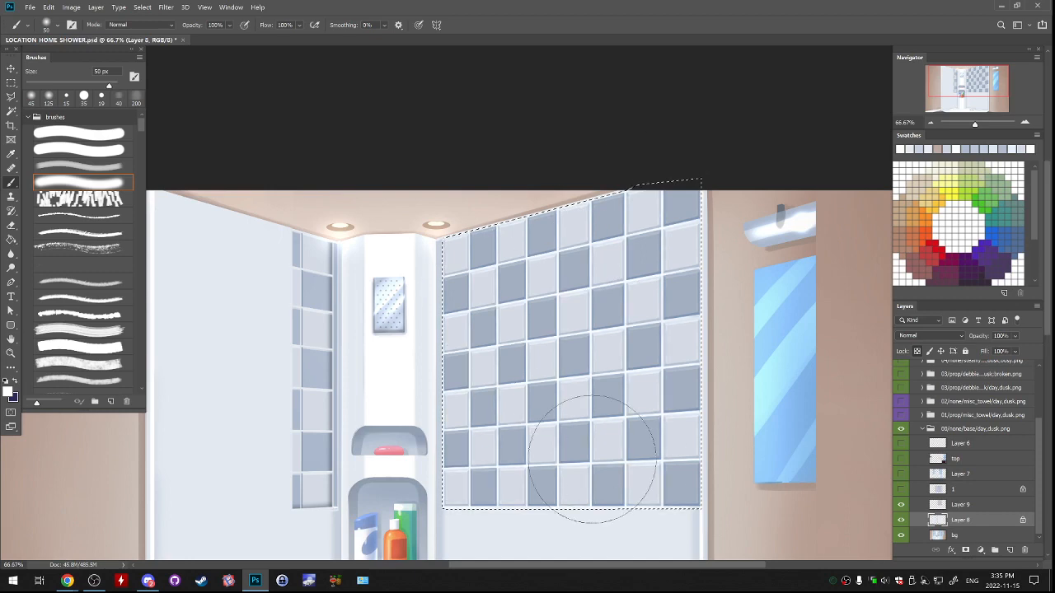
{"action": "key", "text": "ctrl+d"}
{"action": "left_click_drag", "start_coordinate": [717, 413], "coordinate": [732, 318]}
{"action": "left_click", "coordinate": [930, 123]}
{"action": "left_click", "coordinate": [931, 123]}
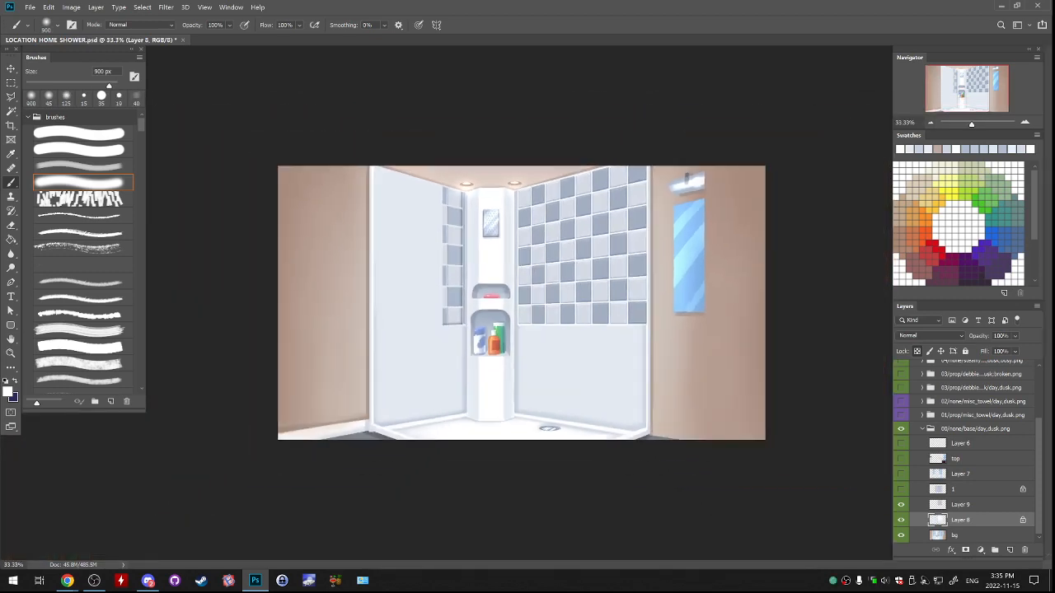
{"action": "left_click", "coordinate": [901, 520]}
{"action": "left_click", "coordinate": [901, 520]}
Show the flat checkered tile layer 1 and duplicate it.
{"action": "left_click", "coordinate": [961, 504]}
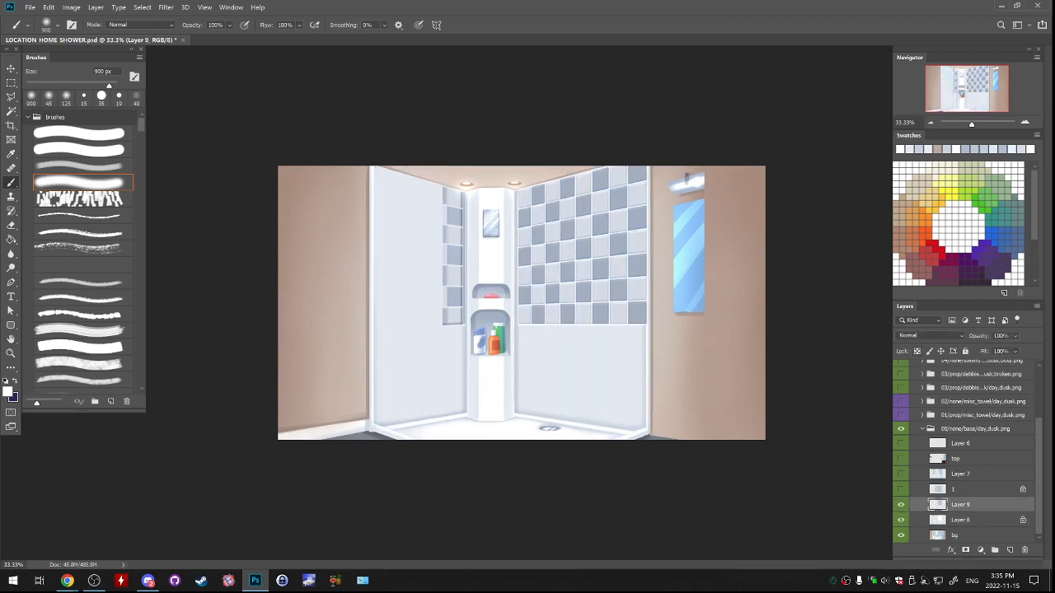
{"action": "left_click", "coordinate": [900, 504]}
{"action": "left_click", "coordinate": [901, 504]}
{"action": "left_click", "coordinate": [900, 488]}
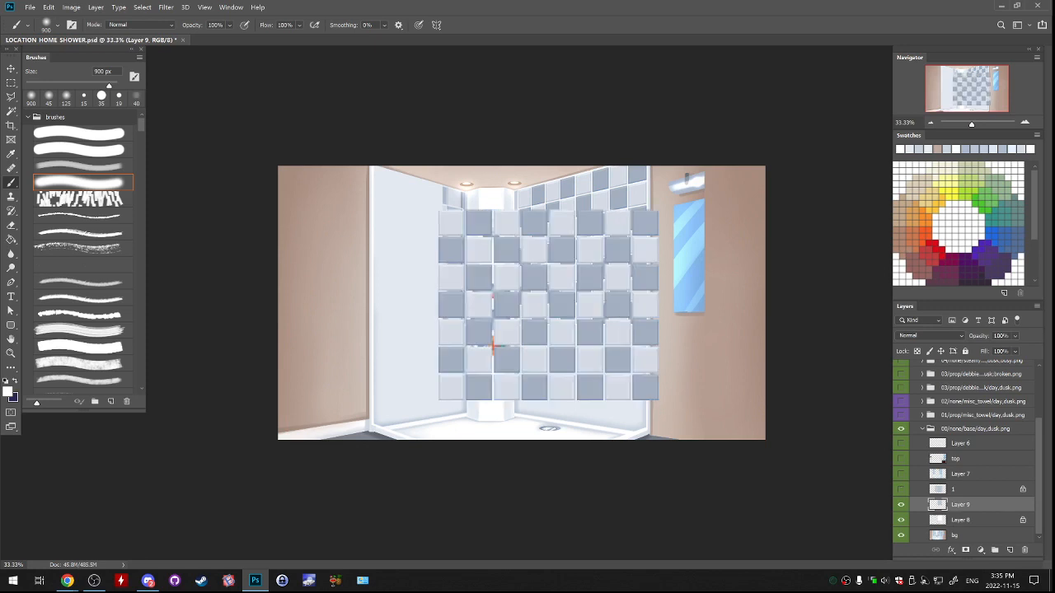
{"action": "left_click", "coordinate": [901, 489]}
{"action": "left_click", "coordinate": [961, 490]}
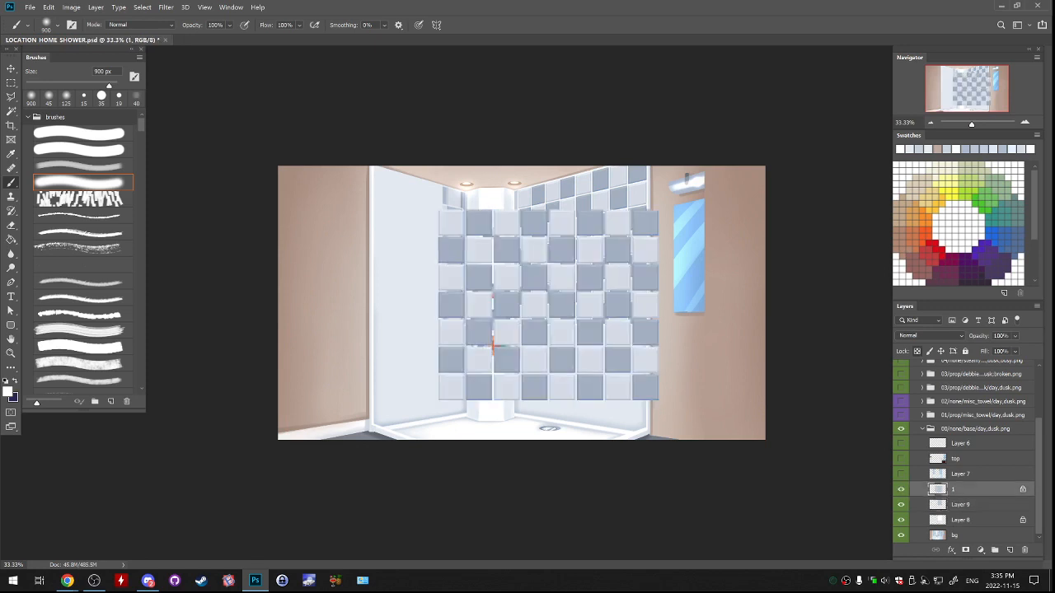
{"action": "right_click", "coordinate": [961, 490]}
{"action": "left_click", "coordinate": [931, 74]}
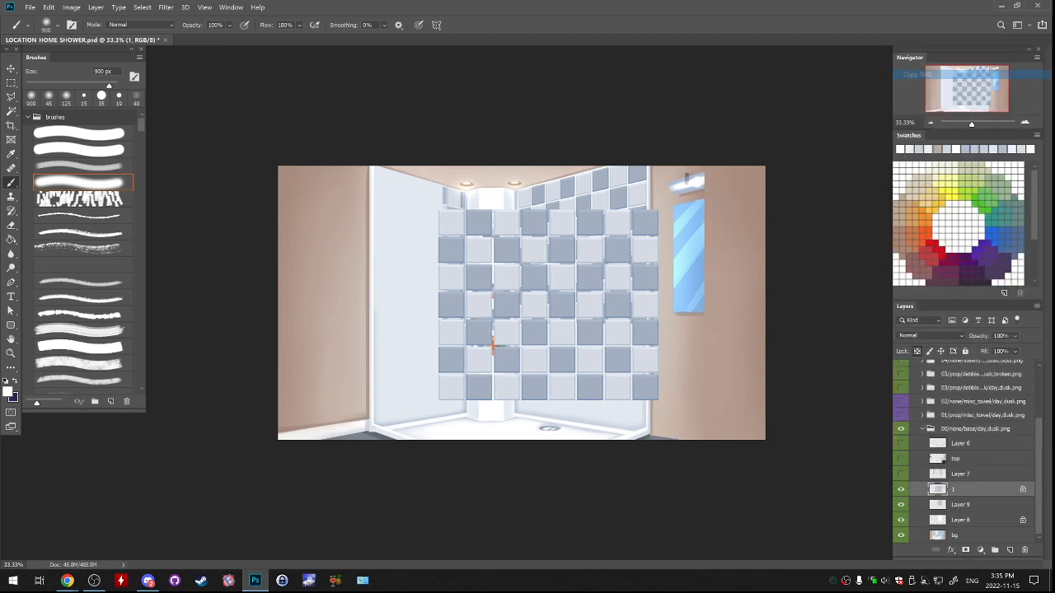
{"action": "right_click", "coordinate": [961, 490]}
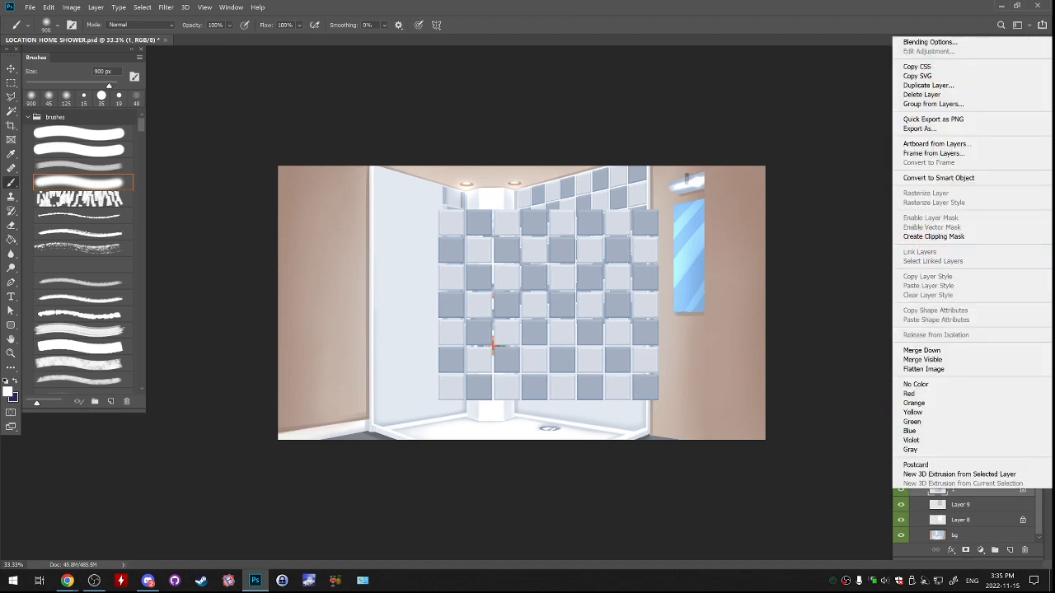
{"action": "left_click", "coordinate": [931, 85]}
{"action": "key", "text": "Return"}
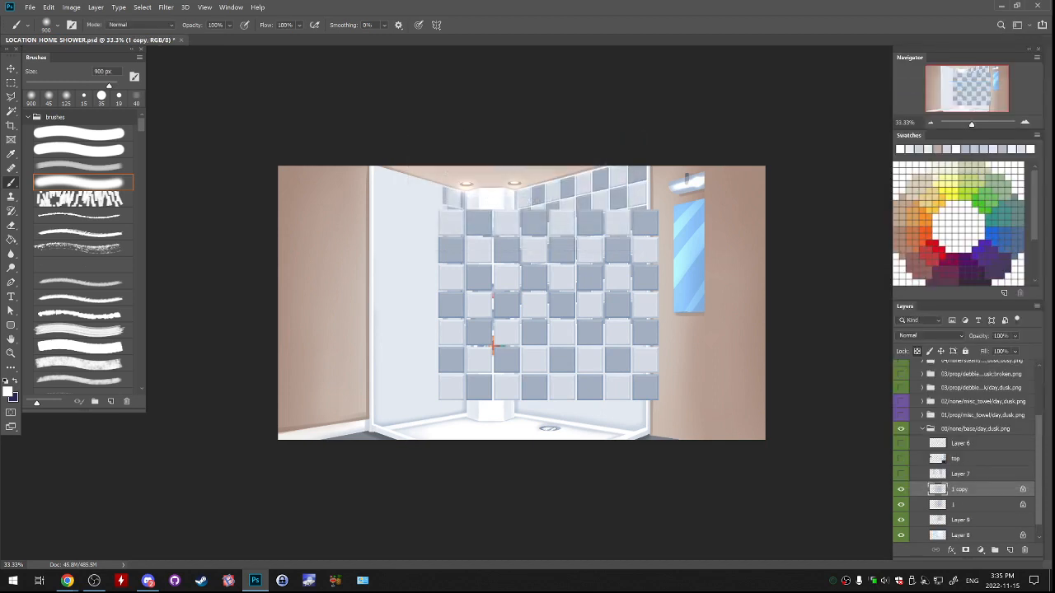
Hide the duplicate tile layer and move layer 1's tile grid over the left shower wall.
{"action": "left_click", "coordinate": [901, 504]}
{"action": "left_click", "coordinate": [900, 505]}
{"action": "left_click", "coordinate": [961, 505]}
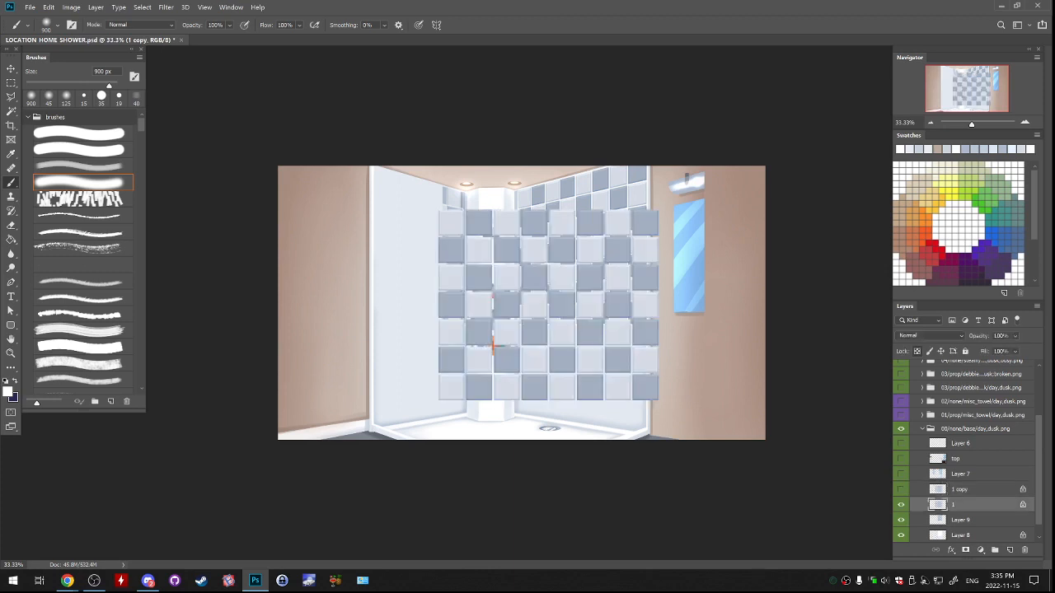
{"action": "left_click_drag", "start_coordinate": [492, 346], "coordinate": [420, 284]}
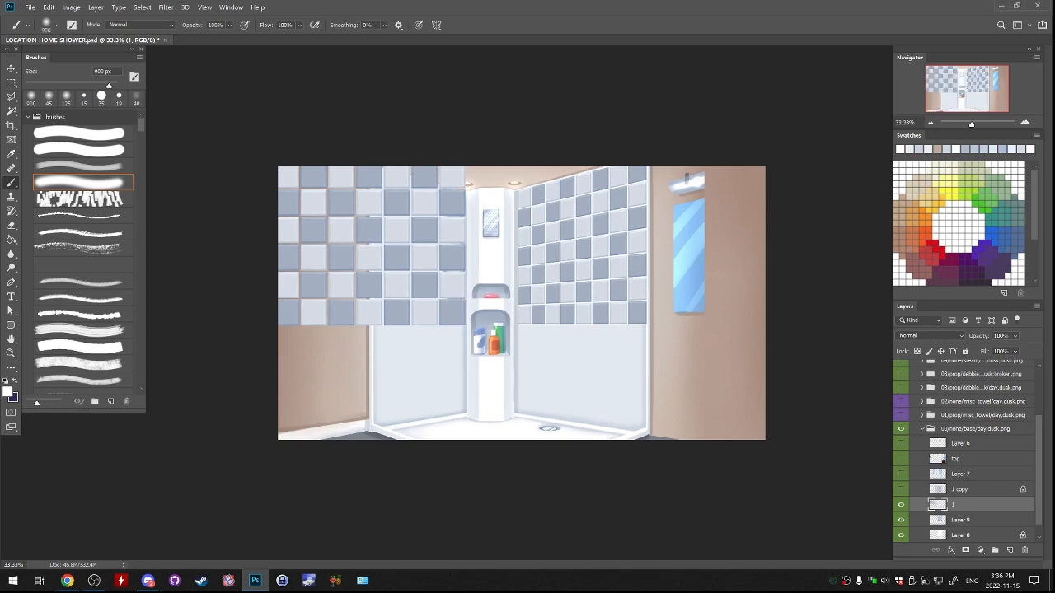
Scale the tile grid on layer 1 to about 70% and place it against the left wall's inner corner.
{"action": "key", "text": "ctrl+plus"}
{"action": "key", "text": "ctrl+plus"}
{"action": "key", "text": "ctrl+t"}
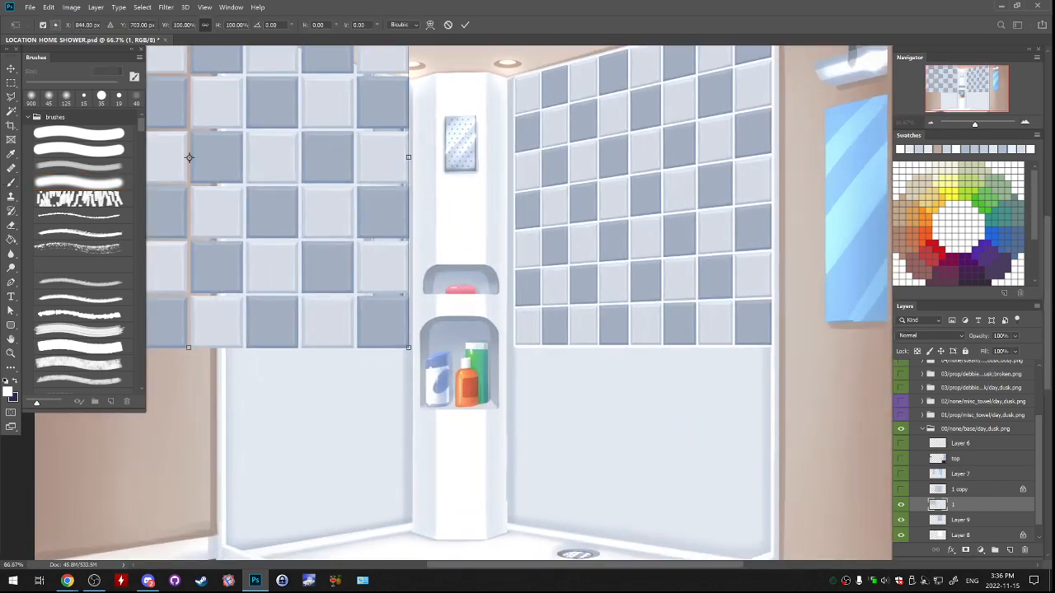
{"action": "left_click_drag", "start_coordinate": [408, 348], "coordinate": [342, 290]}
{"action": "left_click_drag", "start_coordinate": [342, 290], "coordinate": [471, 376]}
{"action": "left_click_drag", "start_coordinate": [462, 331], "coordinate": [458, 334]}
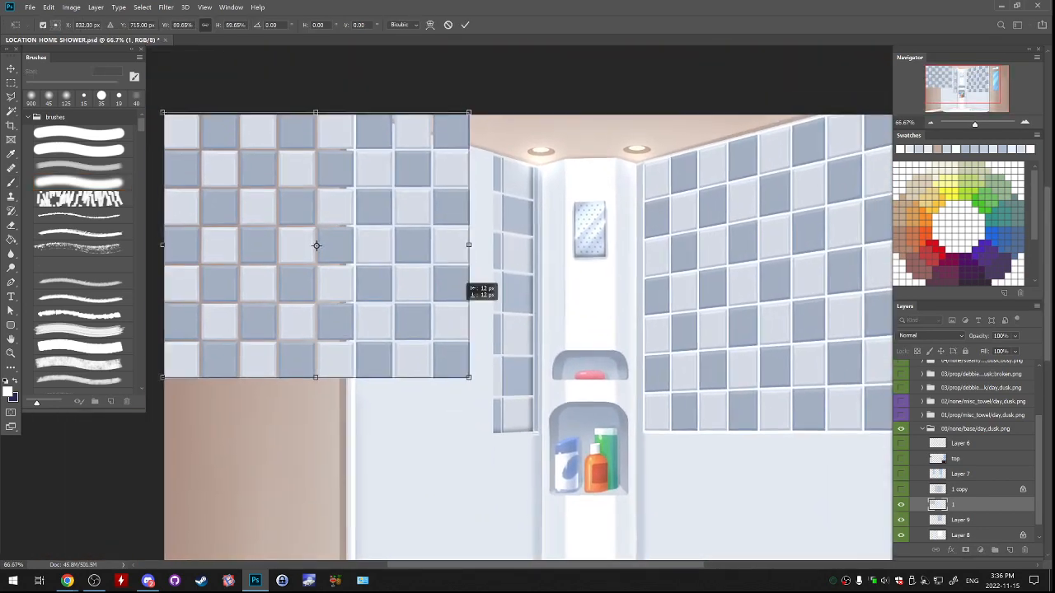
{"action": "left_click_drag", "start_coordinate": [470, 287], "coordinate": [532, 366]}
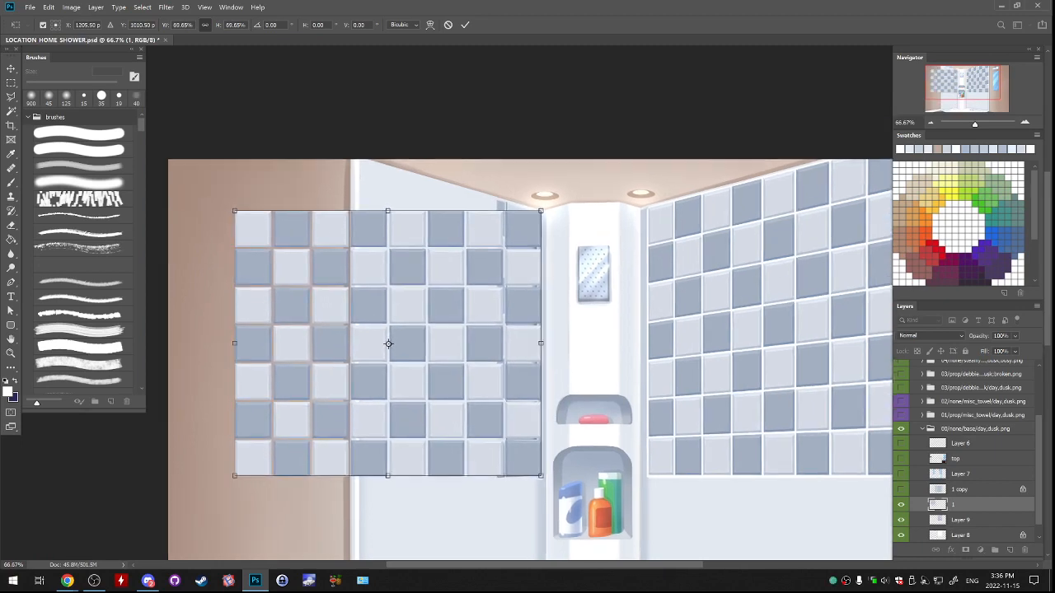
{"action": "key", "text": "b"}
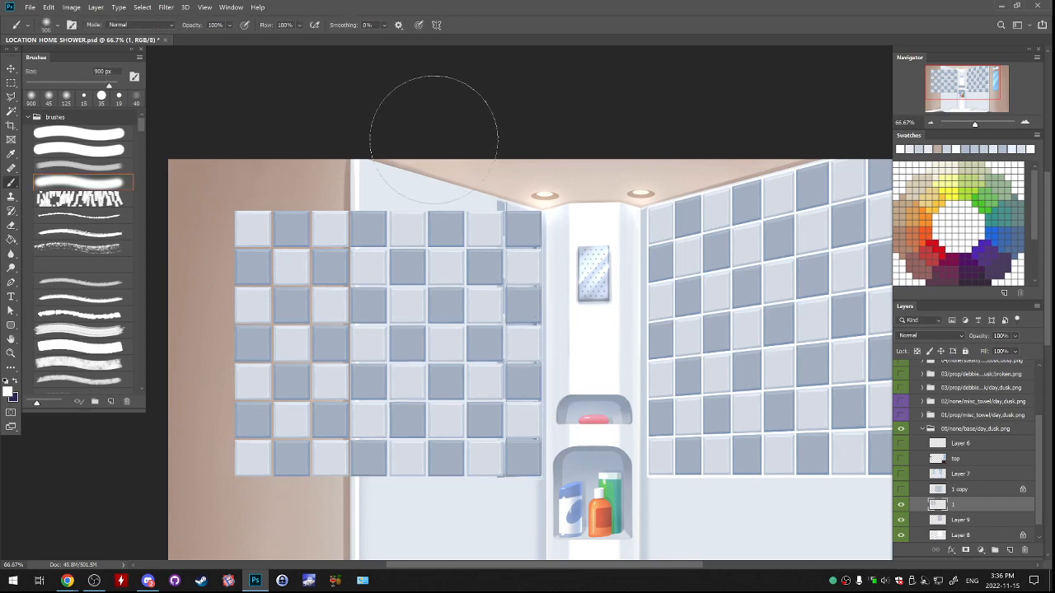
{"action": "mouse_move", "coordinate": [456, 267]}
{"action": "left_mouse_down"}
{"action": "mouse_move", "coordinate": [350, 236]}
{"action": "mouse_move", "coordinate": [492, 246]}
{"action": "left_mouse_up"}
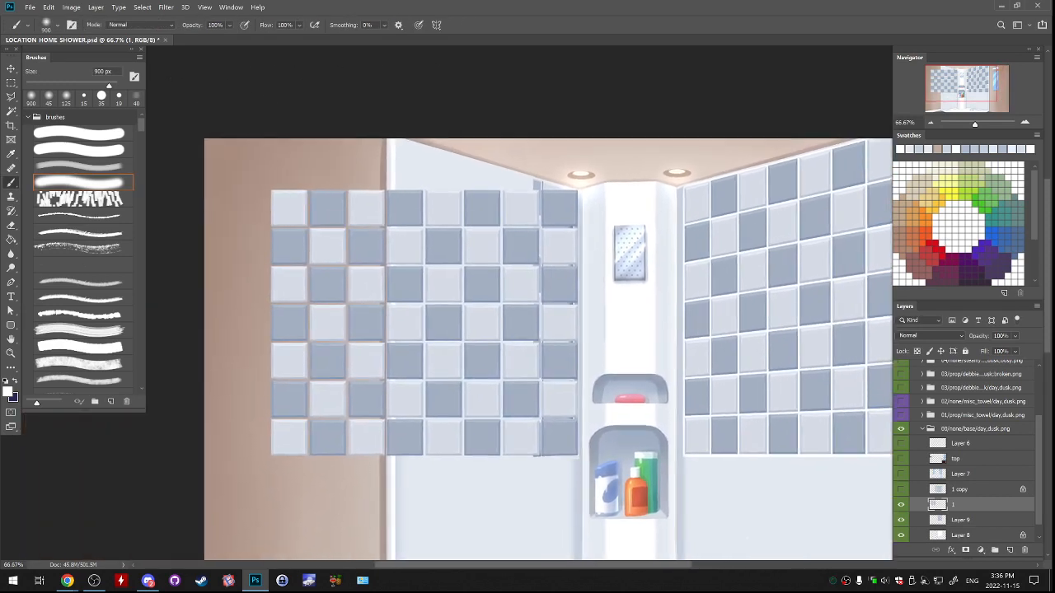
Delete the two outermost tile columns farthest from the shower corner on layer 1 and deselect.
{"action": "key", "text": "m"}
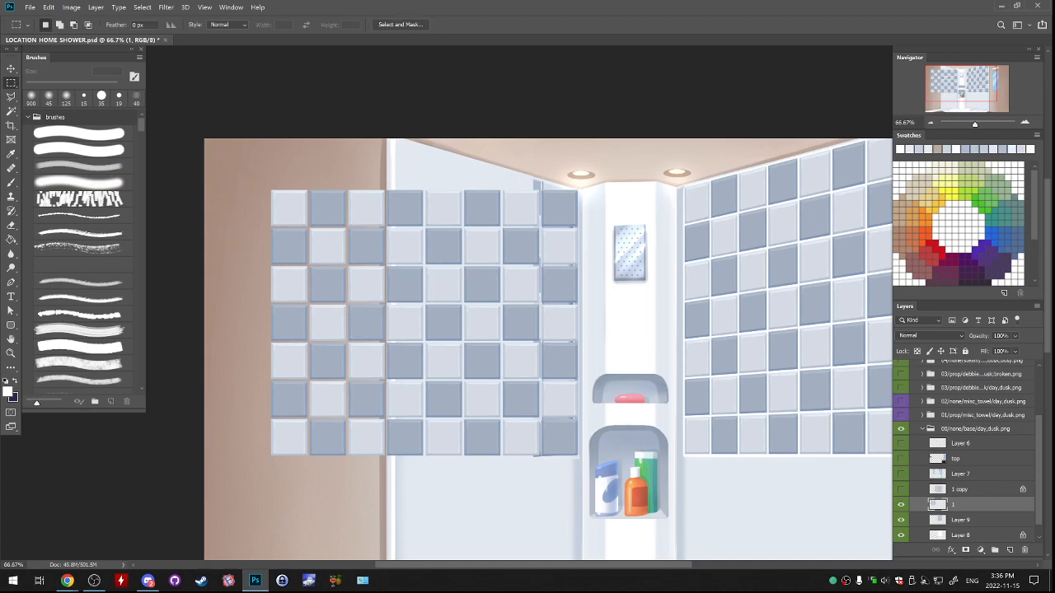
{"action": "left_click_drag", "start_coordinate": [217, 145], "coordinate": [347, 500]}
{"action": "left_click_drag", "start_coordinate": [347, 499], "coordinate": [324, 453]}
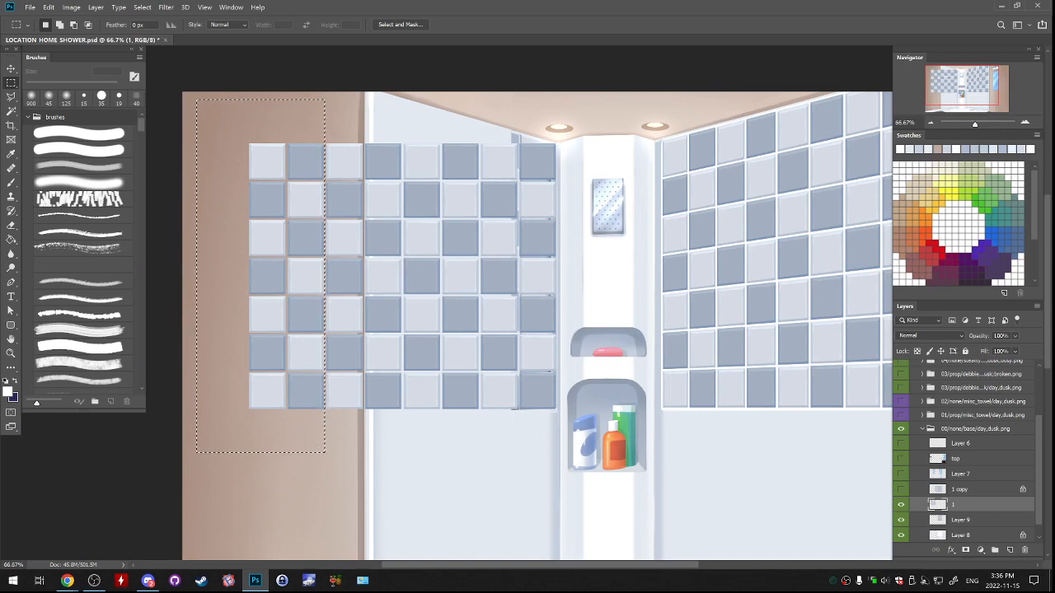
{"action": "key", "text": "Delete"}
{"action": "key", "text": "ctrl+d"}
Narrow and distort the tile grid to fit the left wall's perspective, following the ceiling line and the right tiles' lower edge.
{"action": "key", "text": "ctrl+t"}
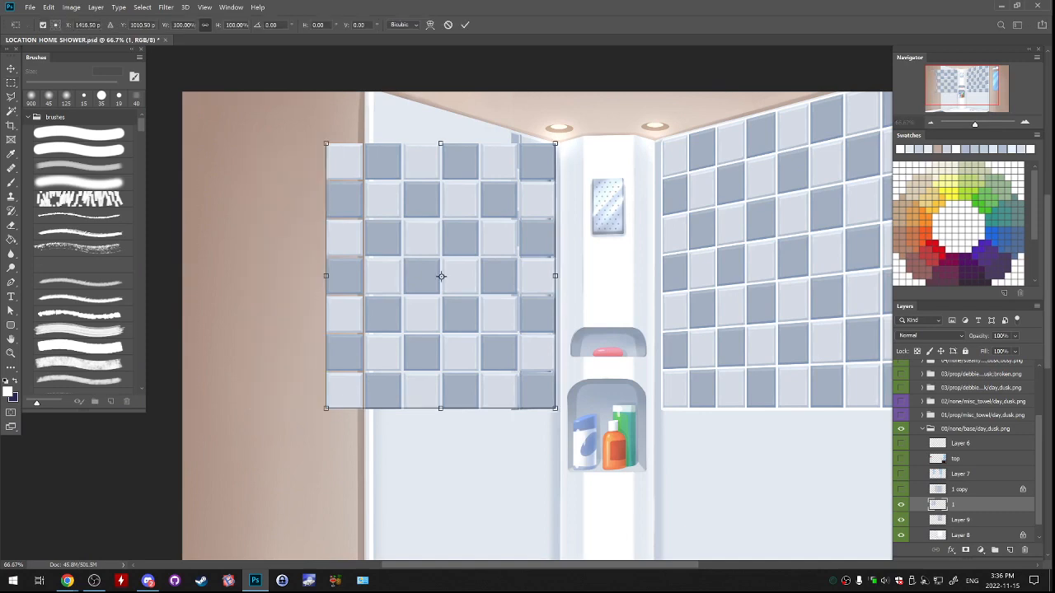
{"action": "left_click_drag", "start_coordinate": [326, 276], "coordinate": [375, 276]}
{"action": "mouse_move", "coordinate": [378, 173]}
{"action": "left_mouse_down"}
{"action": "mouse_move", "coordinate": [387, 270]}
{"action": "mouse_move", "coordinate": [384, 186]}
{"action": "left_mouse_up"}
{"action": "left_click_drag", "start_coordinate": [566, 240], "coordinate": [565, 241]}
{"action": "left_click_drag", "start_coordinate": [384, 186], "coordinate": [384, 190]}
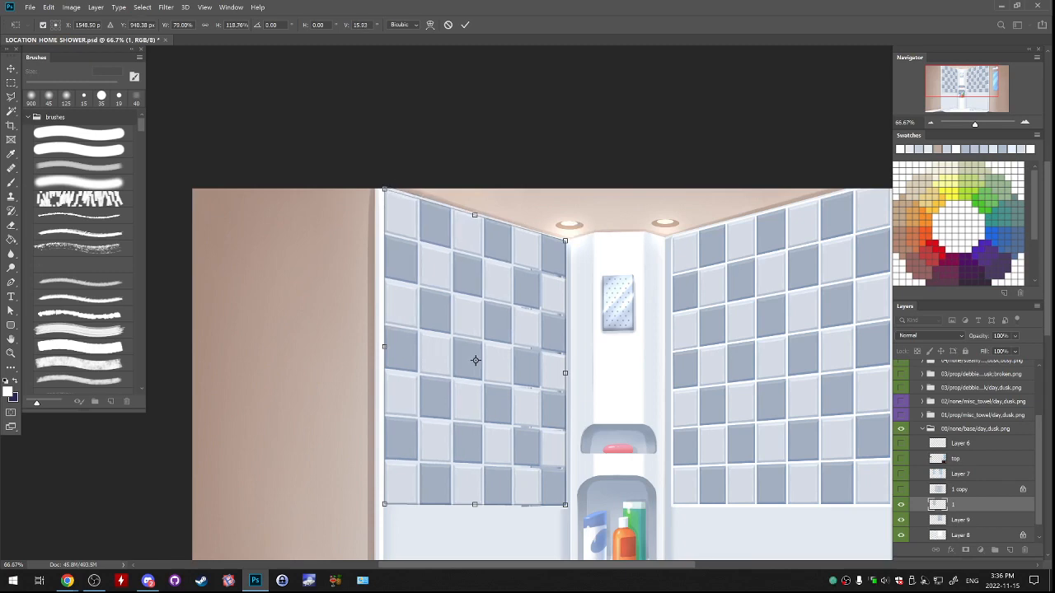
{"action": "key", "text": "ctrl+minus"}
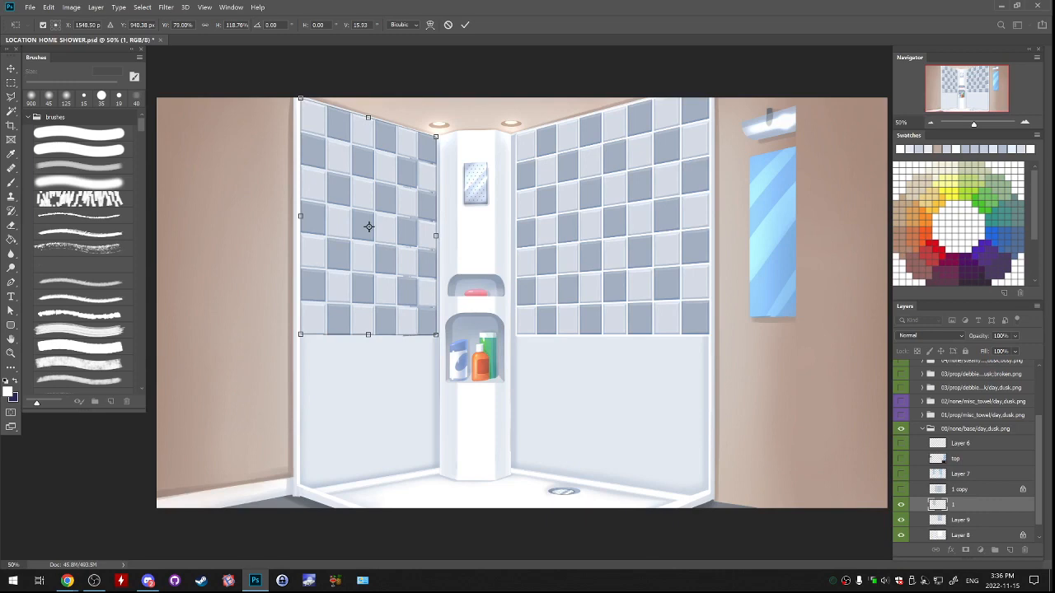
{"action": "left_click_drag", "start_coordinate": [301, 335], "coordinate": [300, 337]}
{"action": "key", "text": "Return"}
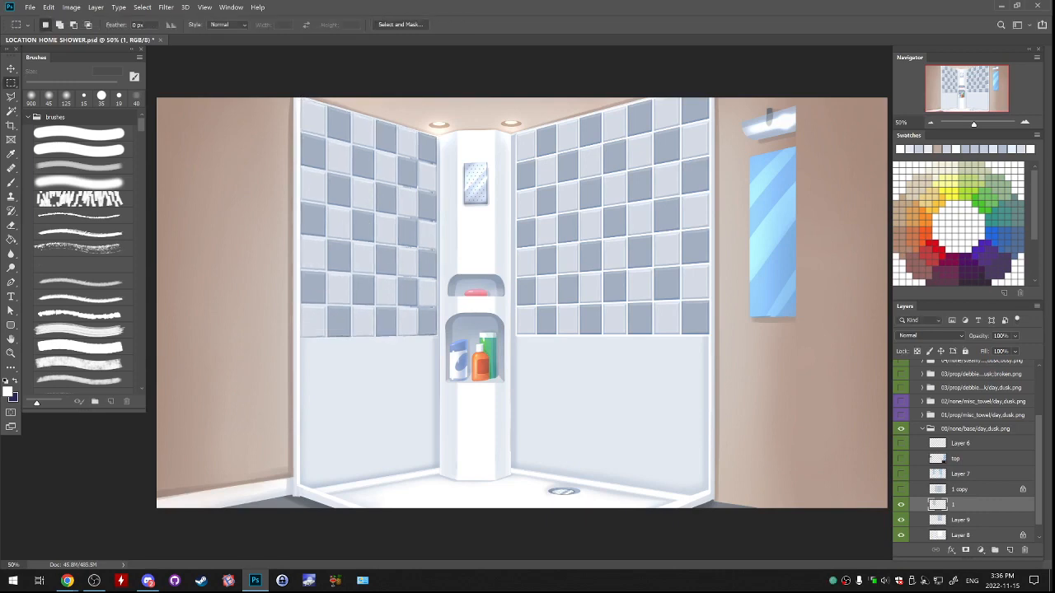
Merge tile layer 1 down into Layer 9 and add a new empty layer directly above Layer 8.
{"action": "left_click", "coordinate": [961, 520]}
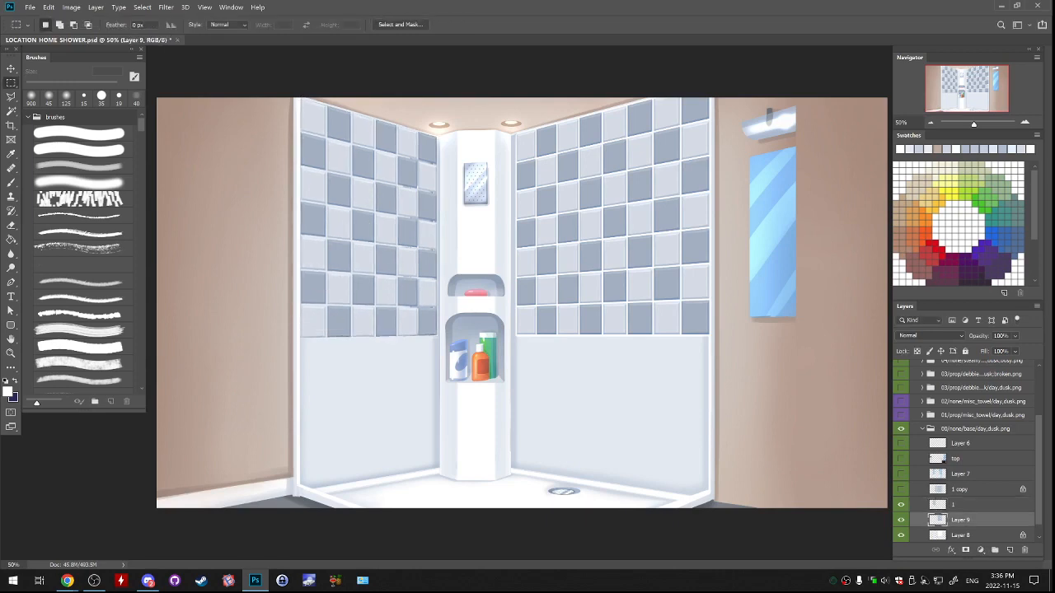
{"action": "left_click", "coordinate": [961, 504]}
{"action": "key", "text": "ctrl+e"}
{"action": "left_click", "coordinate": [961, 520]}
{"action": "left_click", "coordinate": [1009, 549]}
Outline the left wall's tiled area along its lower edge, inner corner and ceiling line with a closed polygonal lasso selection.
{"action": "key", "text": "ctrl+plus"}
{"action": "key", "text": "ctrl+plus"}
{"action": "left_click_drag", "start_coordinate": [363, 354], "coordinate": [692, 290]}
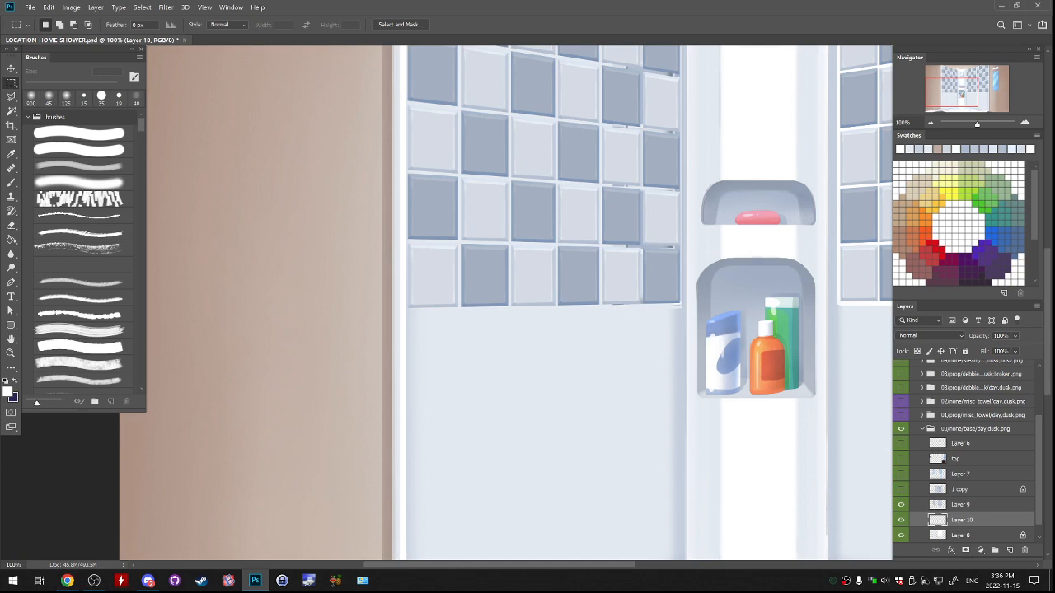
{"action": "left_click_drag", "start_coordinate": [560, 264], "coordinate": [544, 341]}
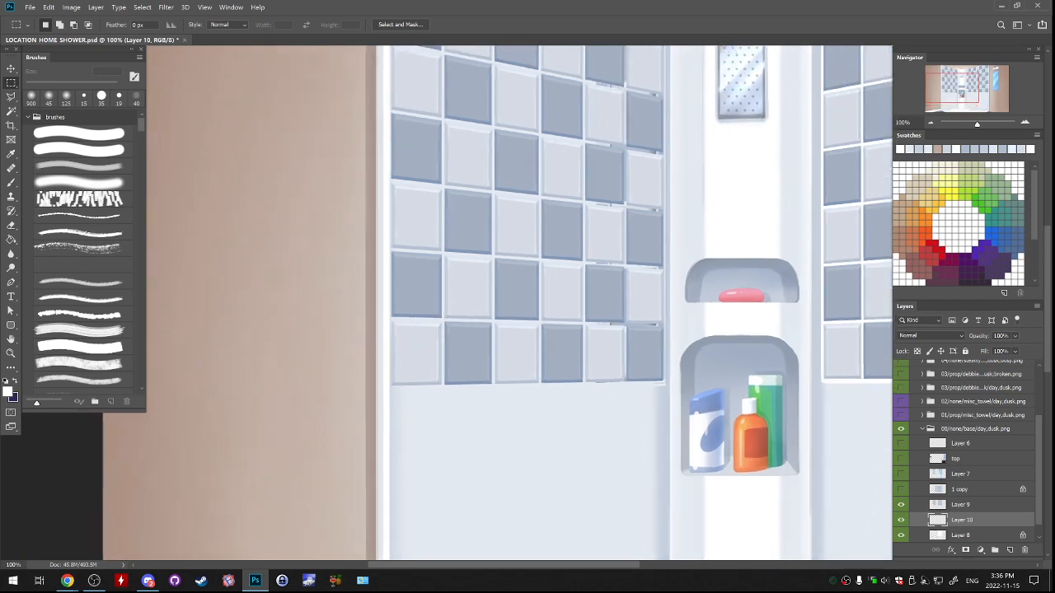
{"action": "key", "text": "l"}
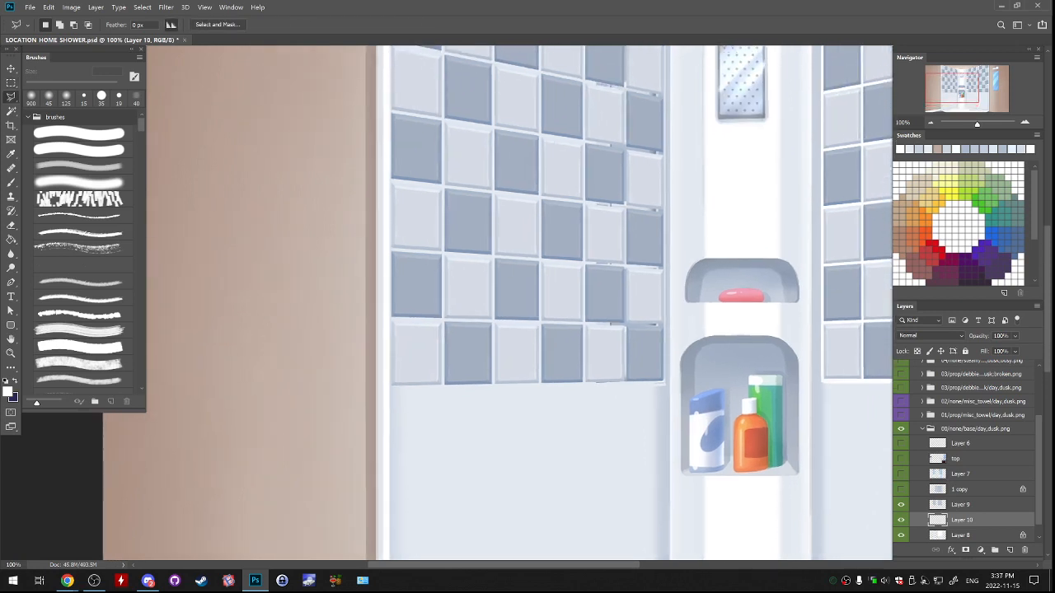
{"action": "left_click", "coordinate": [389, 388]}
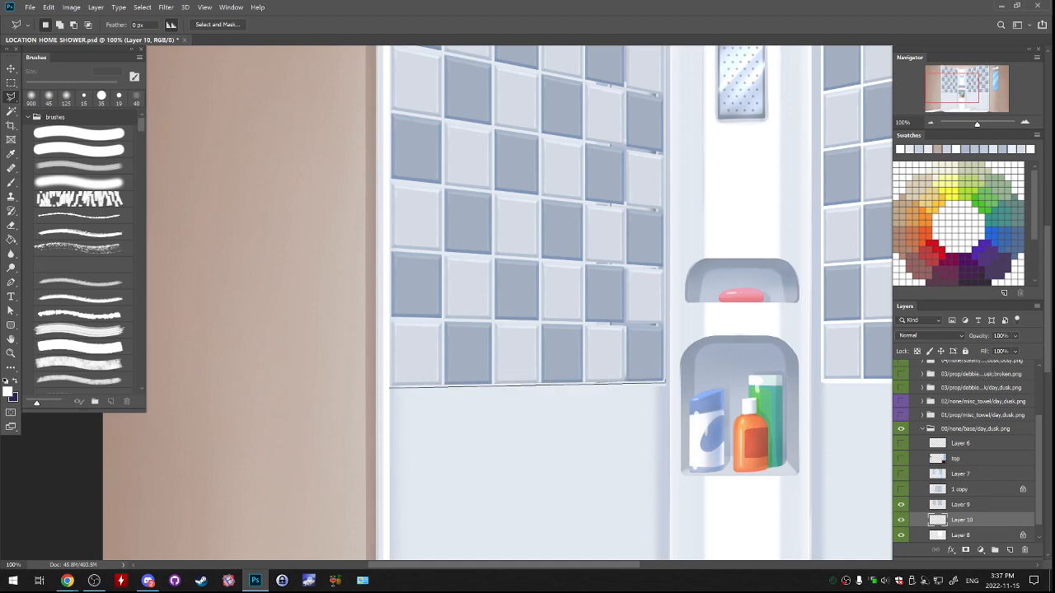
{"action": "left_click", "coordinate": [665, 381]}
{"action": "left_click_drag", "start_coordinate": [655, 148], "coordinate": [633, 499]}
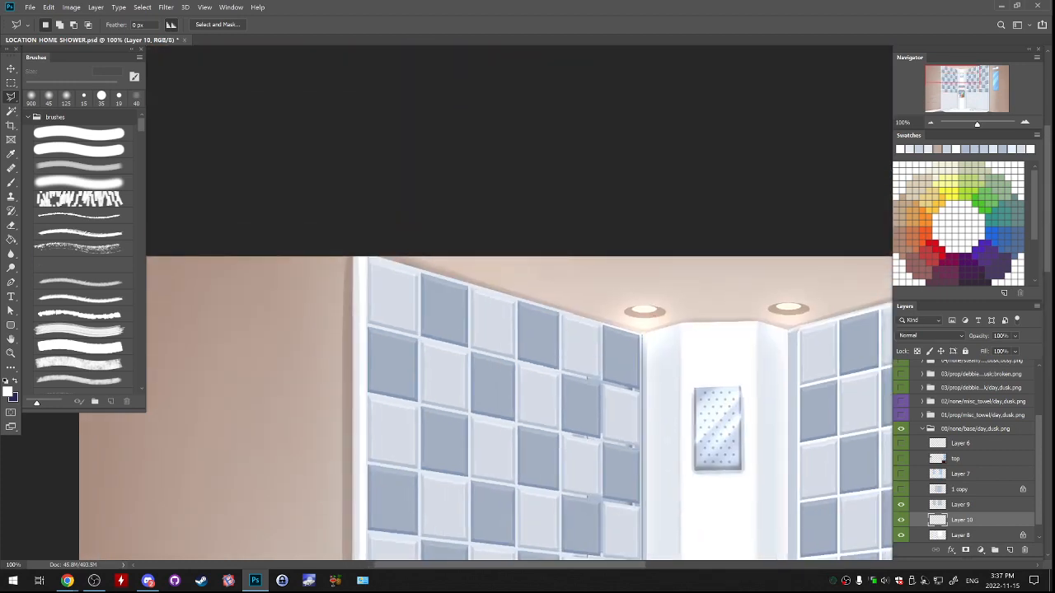
{"action": "left_click", "coordinate": [642, 334]}
{"action": "left_click", "coordinate": [366, 258]}
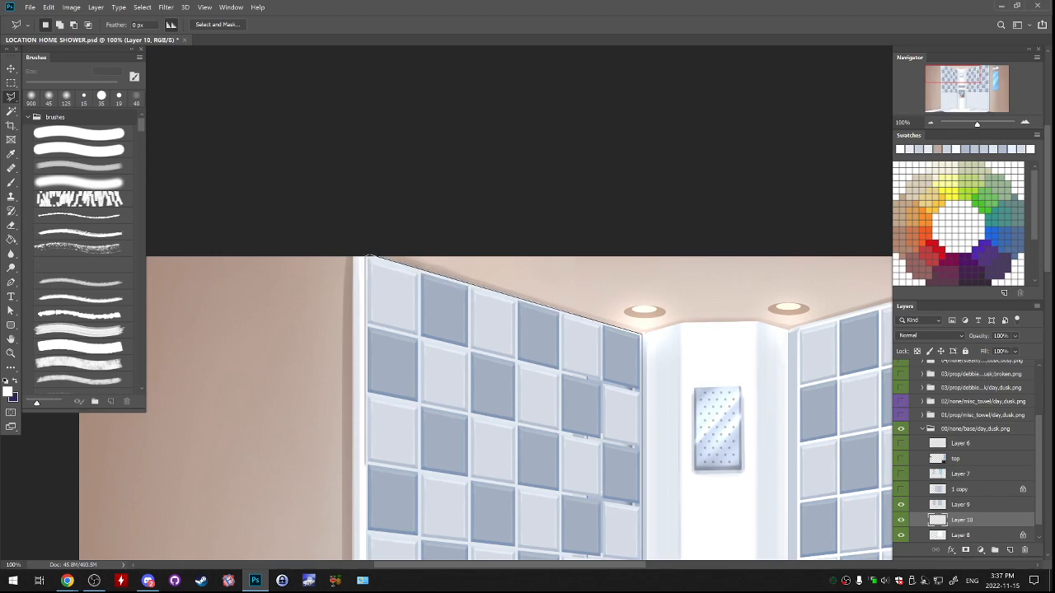
{"action": "left_click_drag", "start_coordinate": [365, 466], "coordinate": [370, 159]}
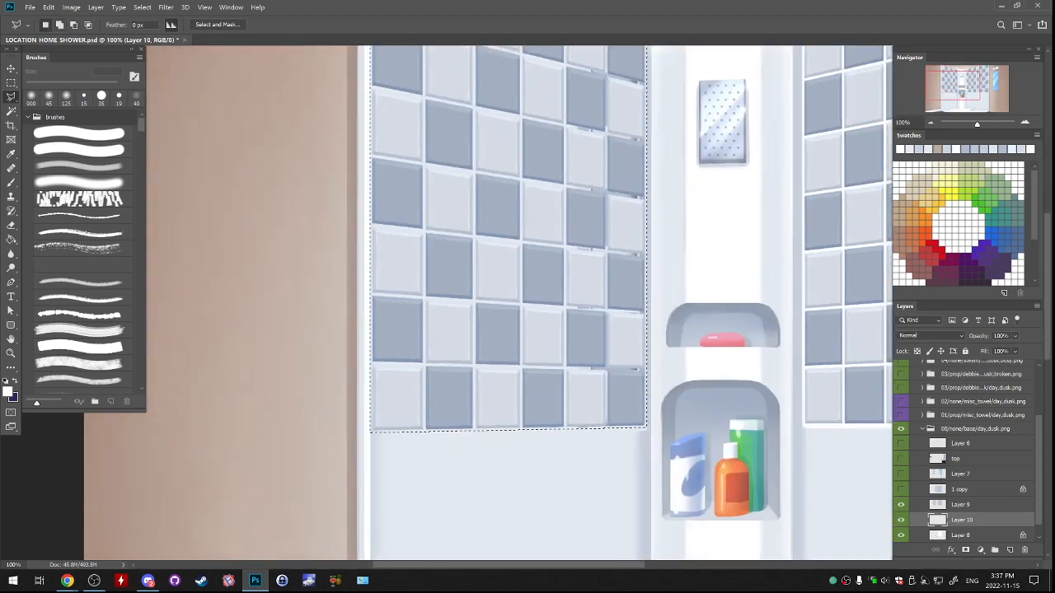
Fill the outlined left wall area with white on Layer 10 as grout behind the tiles, and deselect.
{"action": "key", "text": "g"}
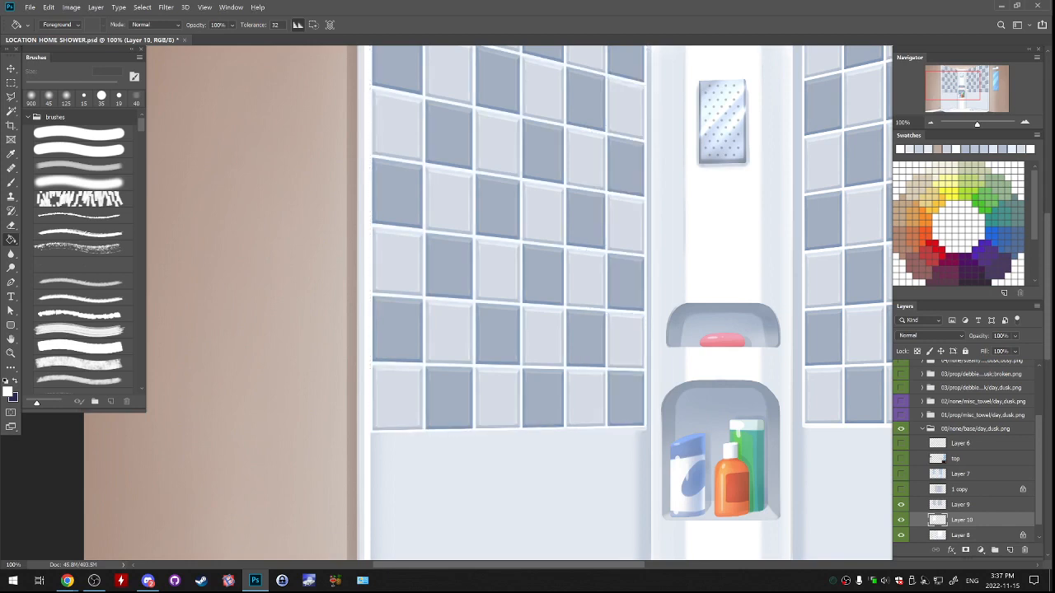
{"action": "key", "text": "ctrl+minus"}
{"action": "key", "text": "ctrl+minus"}
{"action": "key", "text": "ctrl+minus"}
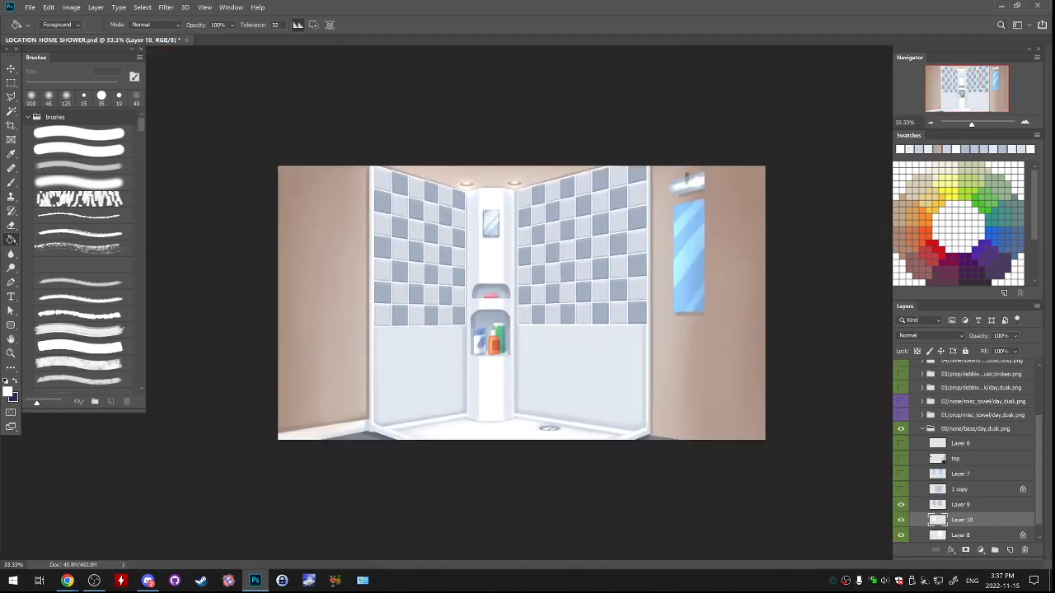
Merge the white grout Layer 10 with the tile Layer 9, and check the merged layer by toggling its visibility.
{"action": "left_click", "coordinate": [961, 443]}
{"action": "left_click", "coordinate": [961, 505]}
{"action": "left_click", "coordinate": [961, 519]}
{"action": "key", "text": "ctrl+e"}
{"action": "left_click", "coordinate": [960, 504]}
{"action": "left_click", "coordinate": [901, 504]}
{"action": "left_click", "coordinate": [900, 504]}
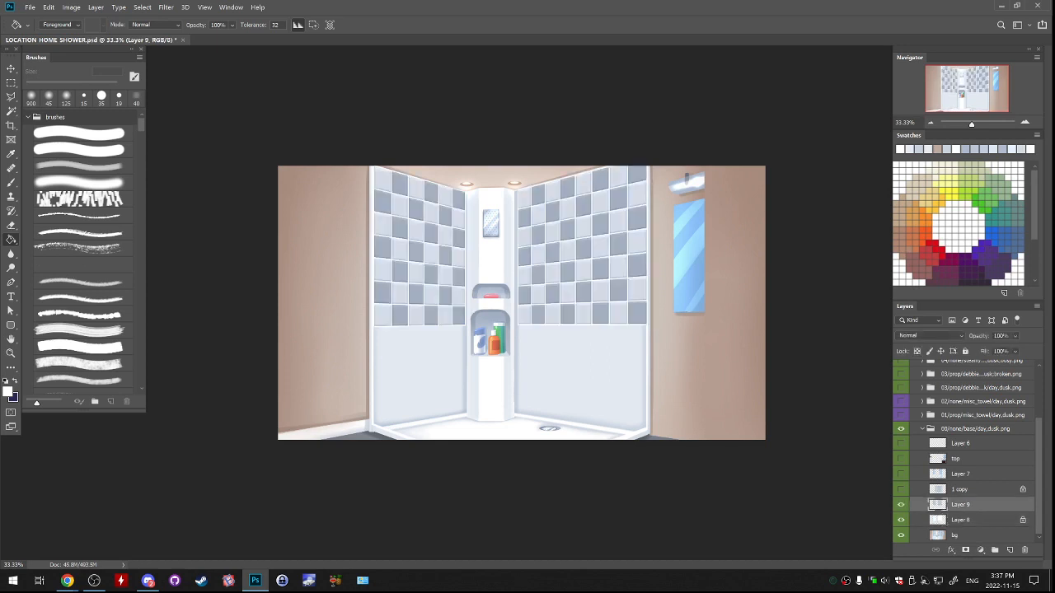
Compare the new tiles with and without the glass by repeatedly showing and hiding Layer 7.
{"action": "left_click", "coordinate": [901, 490]}
{"action": "left_click", "coordinate": [901, 474]}
{"action": "left_click", "coordinate": [901, 474]}
{"action": "left_click", "coordinate": [900, 474]}
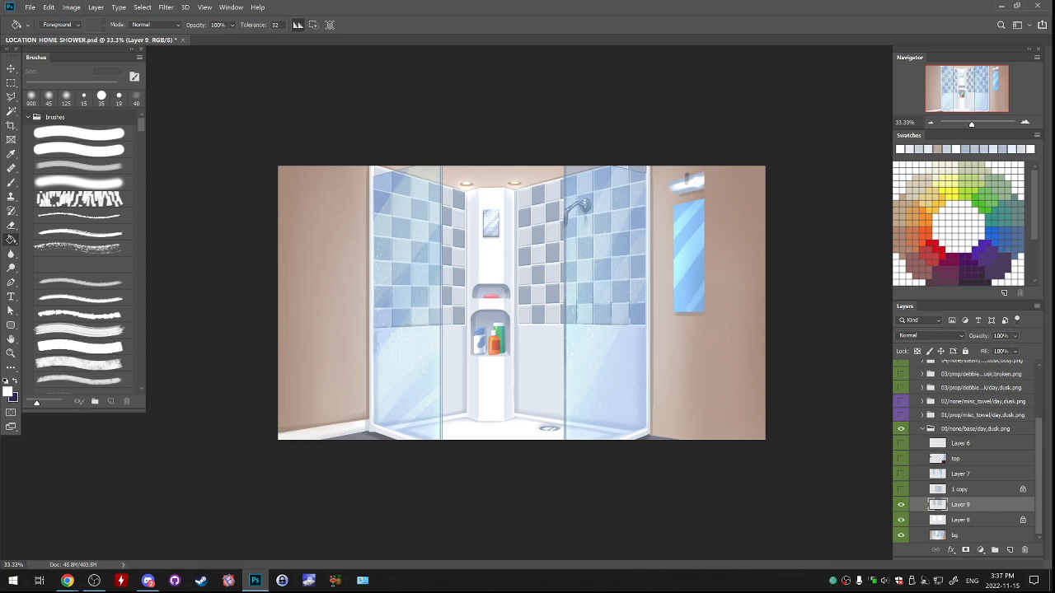
{"action": "left_click", "coordinate": [901, 474]}
{"action": "left_click", "coordinate": [900, 474]}
{"action": "left_click", "coordinate": [901, 474]}
{"action": "left_click", "coordinate": [900, 474]}
{"action": "left_click", "coordinate": [900, 474]}
{"action": "left_click", "coordinate": [901, 473]}
{"action": "left_click", "coordinate": [900, 474]}
{"action": "left_click", "coordinate": [900, 474]}
{"action": "left_click", "coordinate": [901, 474]}
{"action": "left_click", "coordinate": [901, 474]}
{"action": "left_click", "coordinate": [901, 474]}
{"action": "left_click", "coordinate": [900, 474]}
{"action": "left_click", "coordinate": [901, 473]}
{"action": "left_click", "coordinate": [901, 474]}
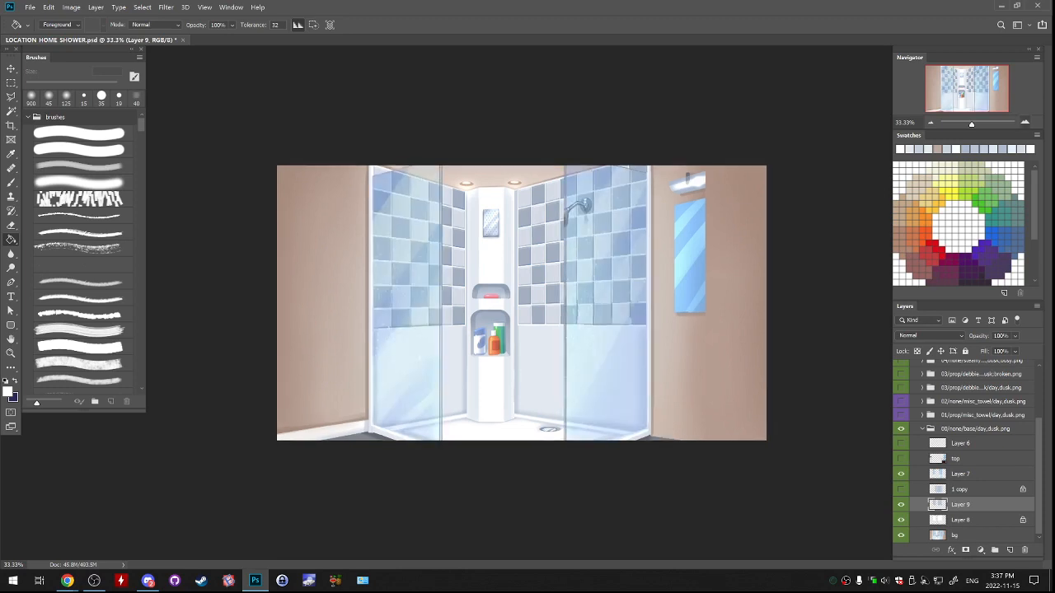
{"action": "key", "text": "ctrl+plus"}
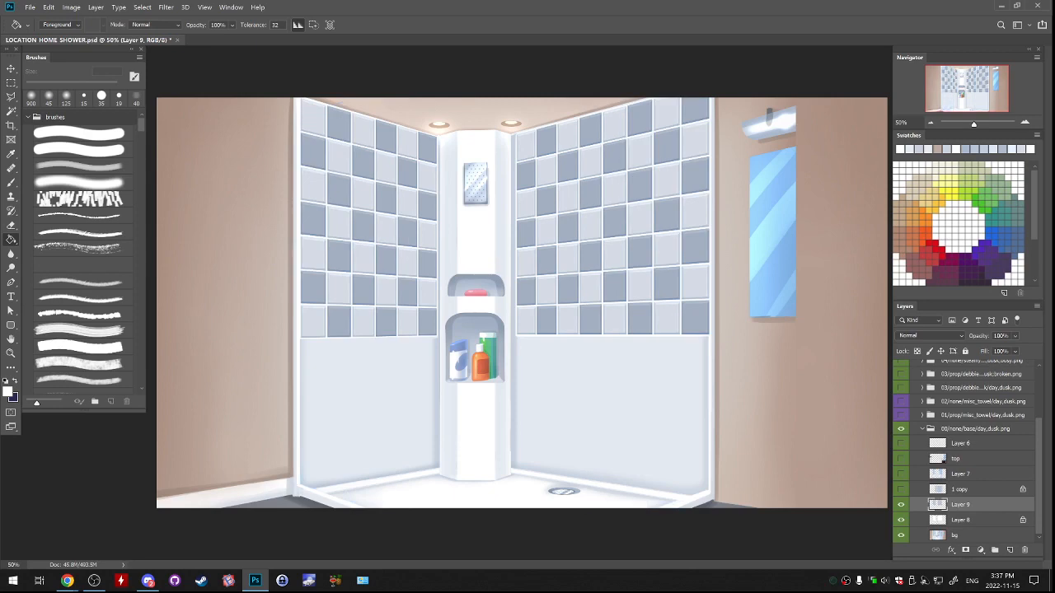
Hide the glass and repainted wall layers so that only the original bg layer is shown.
{"action": "left_click", "coordinate": [901, 473]}
{"action": "left_click_drag", "start_coordinate": [901, 473], "coordinate": [900, 535]}
{"action": "left_click", "coordinate": [900, 535]}
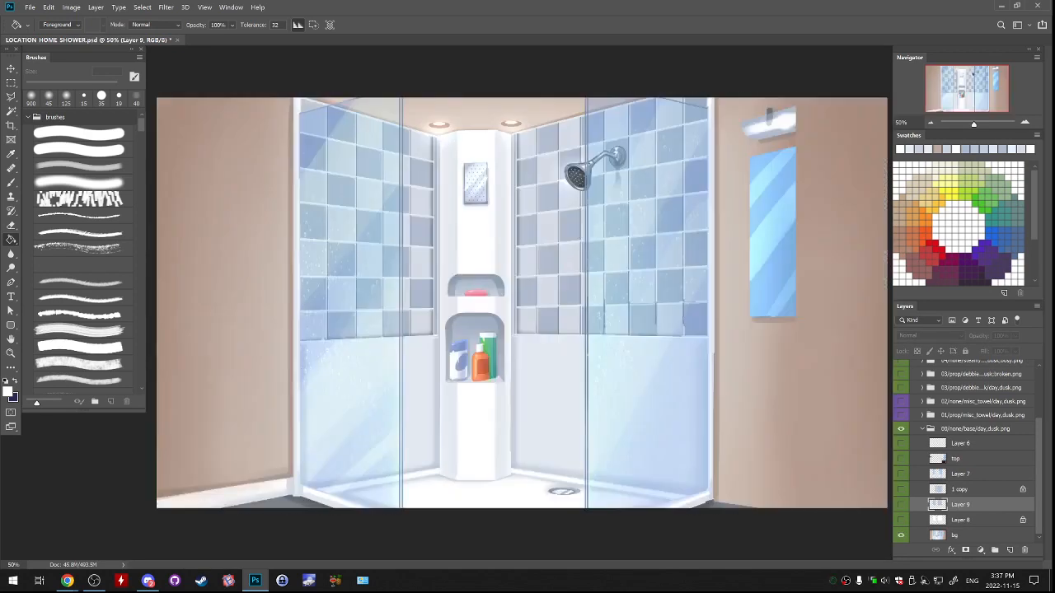
Outline the shower head and its bent arm with a closed polygonal lasso selection, leaving out the round wall plate.
{"action": "key", "text": "ctrl+plus"}
{"action": "key", "text": "ctrl+plus"}
{"action": "key", "text": "ctrl+plus"}
{"action": "left_click_drag", "start_coordinate": [659, 82], "coordinate": [470, 539]}
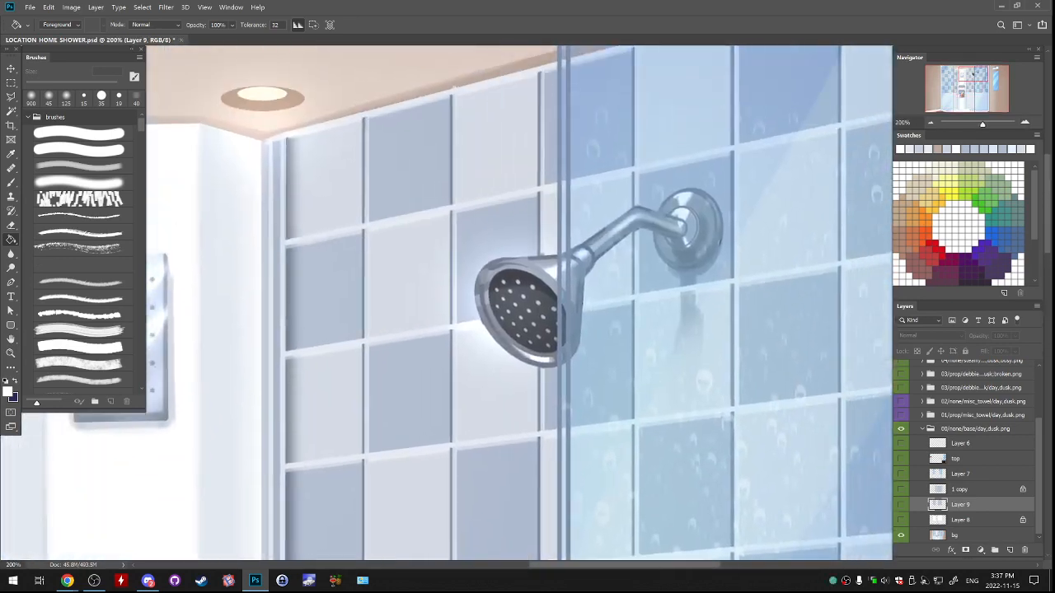
{"action": "key", "text": "l"}
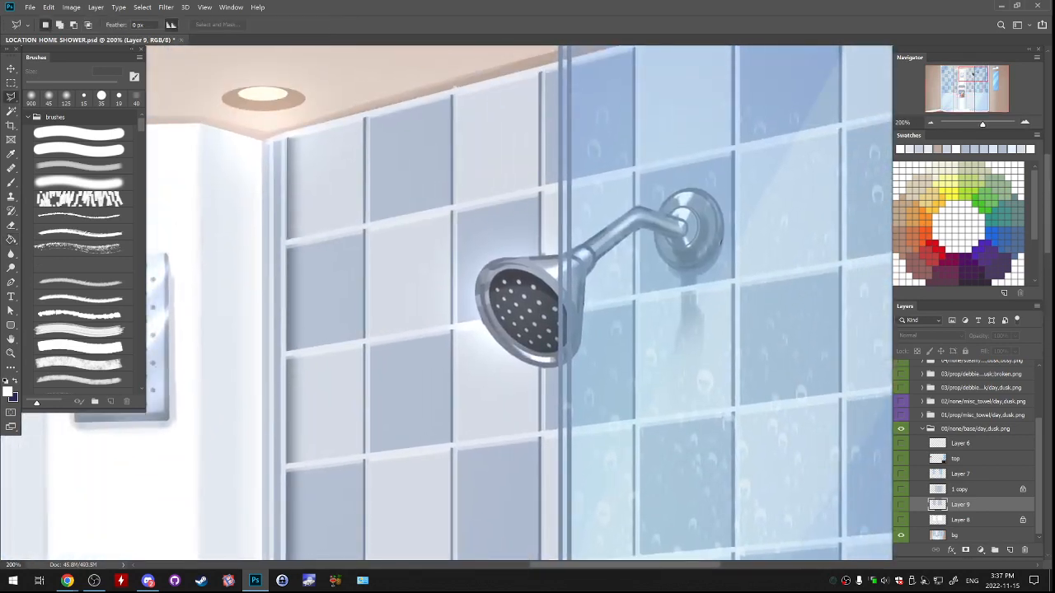
{"action": "key", "text": "ctrl+plus"}
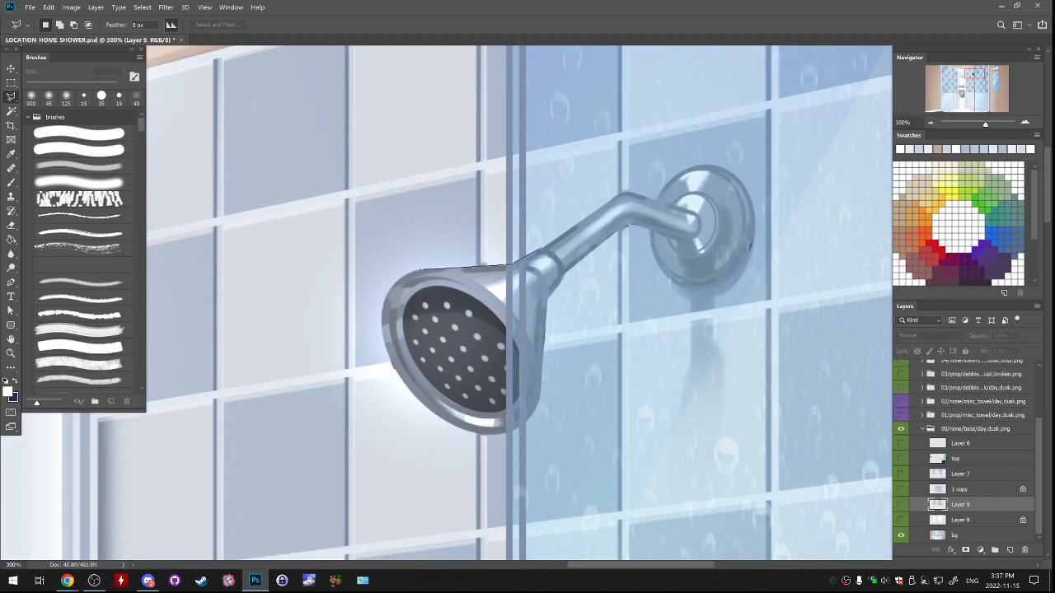
{"action": "left_click", "coordinate": [542, 249]}
{"action": "left_click", "coordinate": [689, 239]}
{"action": "left_click", "coordinate": [544, 310]}
{"action": "left_click", "coordinate": [530, 416]}
{"action": "left_click", "coordinate": [397, 370]}
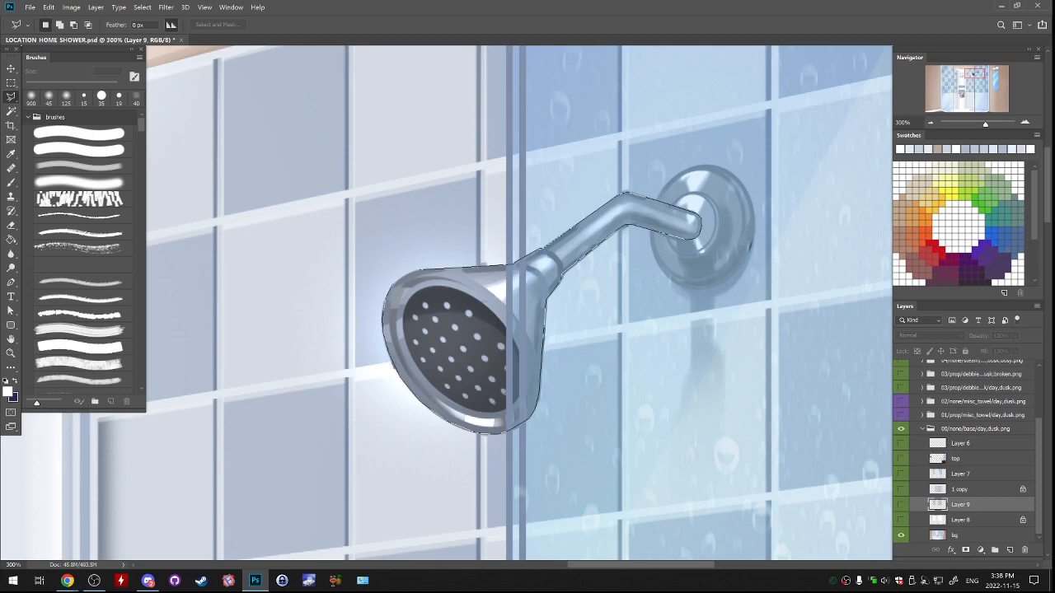
{"action": "left_click", "coordinate": [514, 265]}
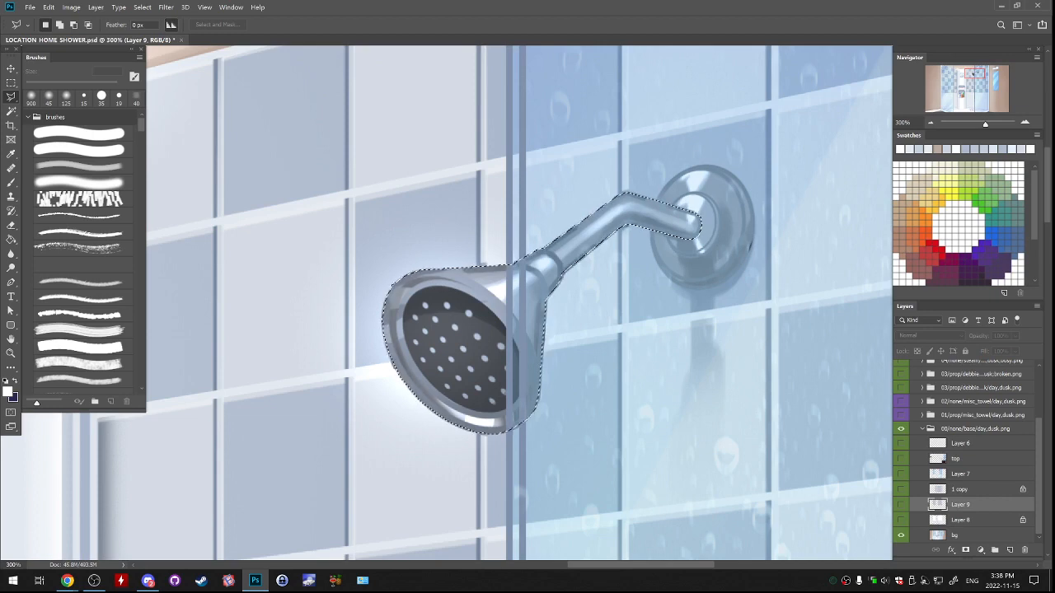
Copy the selected shower head from bg onto a new layer above Layer 7, showing Layers 7, 8 and 9 again.
{"action": "left_click", "coordinate": [951, 550]}
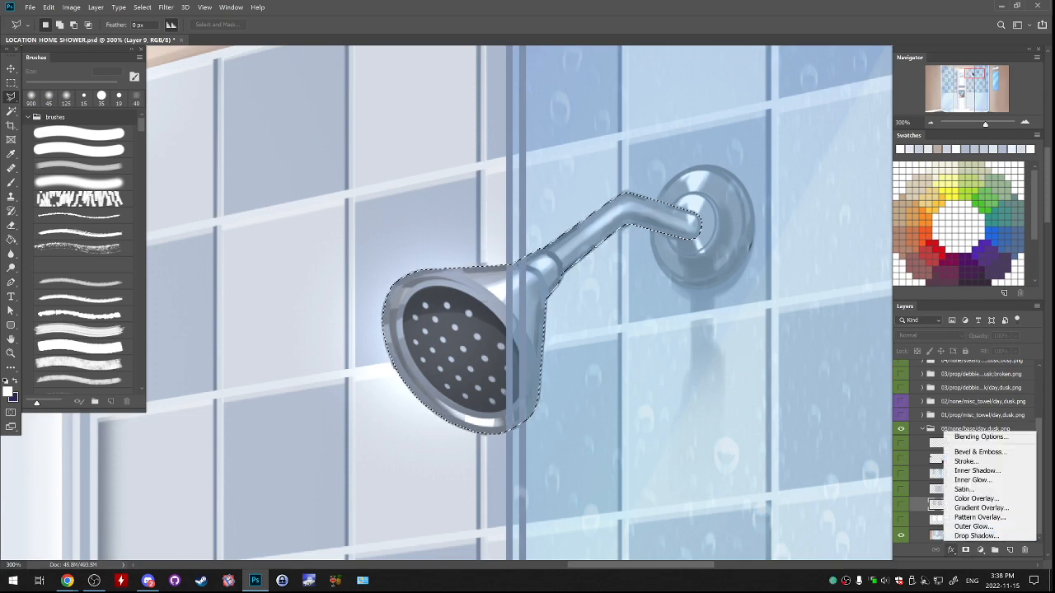
{"action": "key", "text": "Escape"}
{"action": "left_click", "coordinate": [956, 535]}
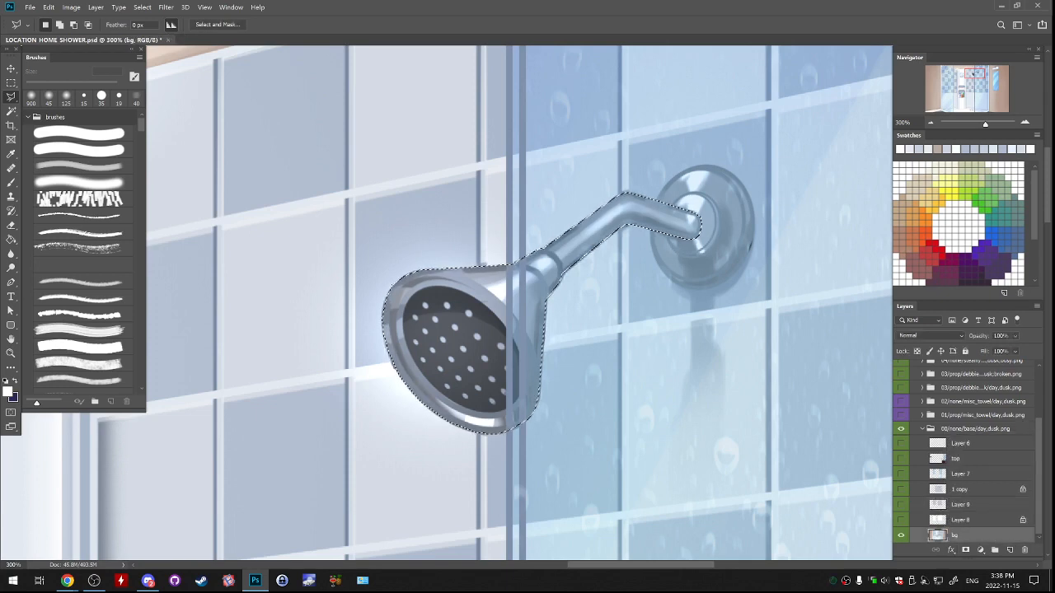
{"action": "left_click_drag", "start_coordinate": [901, 520], "coordinate": [901, 474]}
{"action": "left_click", "coordinate": [961, 473]}
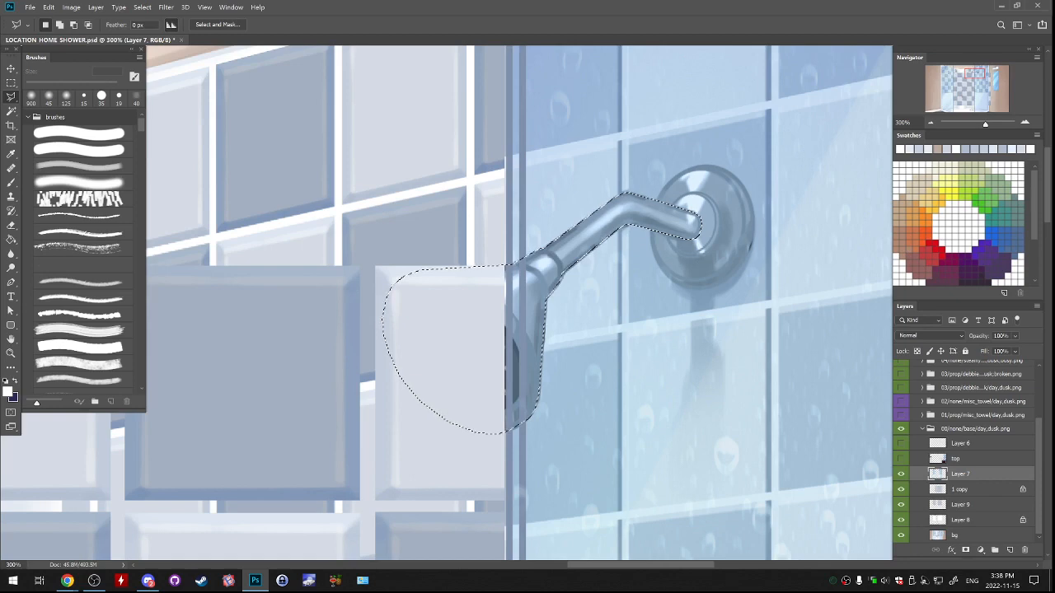
{"action": "key", "text": "ctrl+minus"}
{"action": "key", "text": "ctrl+minus"}
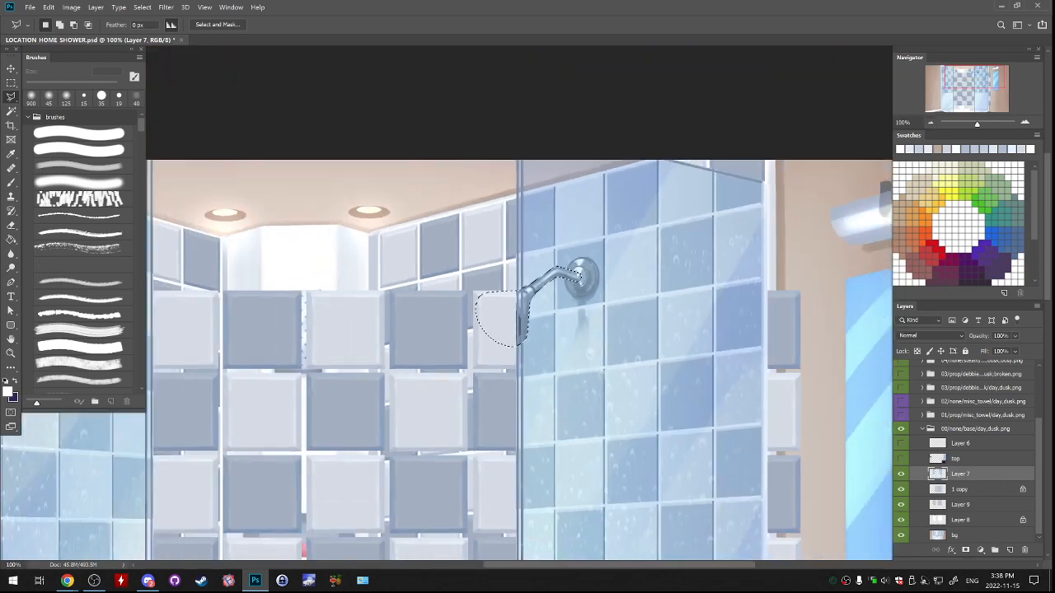
{"action": "left_click", "coordinate": [900, 489]}
{"action": "key", "text": "ctrl+j"}
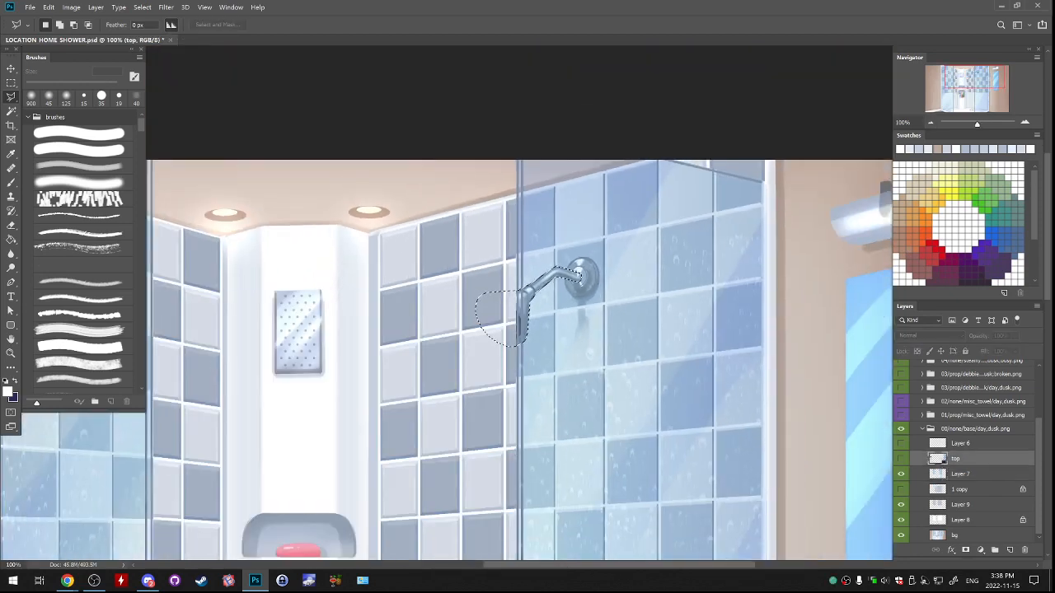
{"action": "left_click_drag", "start_coordinate": [641, 312], "coordinate": [643, 313]}
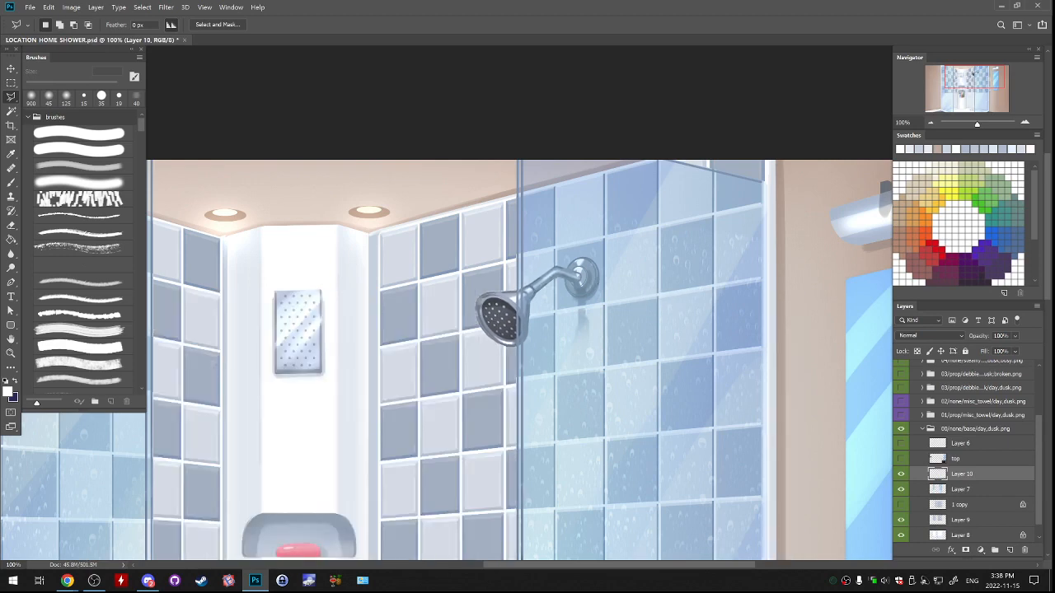
Move the shower head's Layer 10 directly above Layer 9 and hide the glass Layer 7.
{"action": "left_click_drag", "start_coordinate": [972, 475], "coordinate": [972, 512]}
{"action": "key", "text": "ctrl+plus"}
{"action": "key", "text": "ctrl+plus"}
{"action": "left_click_drag", "start_coordinate": [521, 330], "coordinate": [540, 275]}
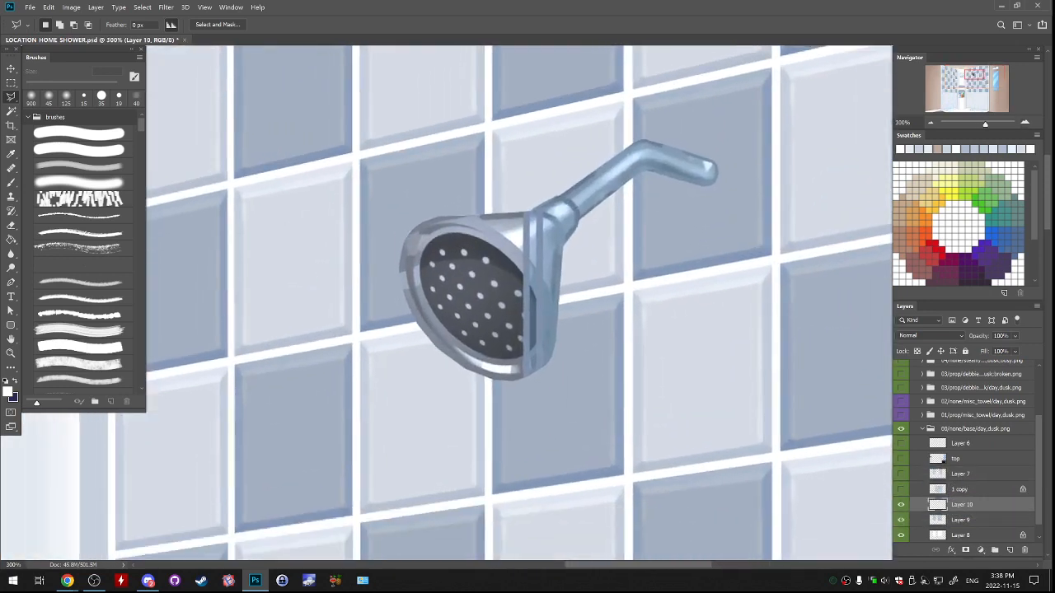
Add an empty layer above the shower head and try a soft 200 px brush stroke in a sampled grey over the arm.
{"action": "left_click", "coordinate": [1010, 550]}
{"action": "key", "text": "b"}
{"action": "left_click", "coordinate": [416, 309], "text": "alt"}
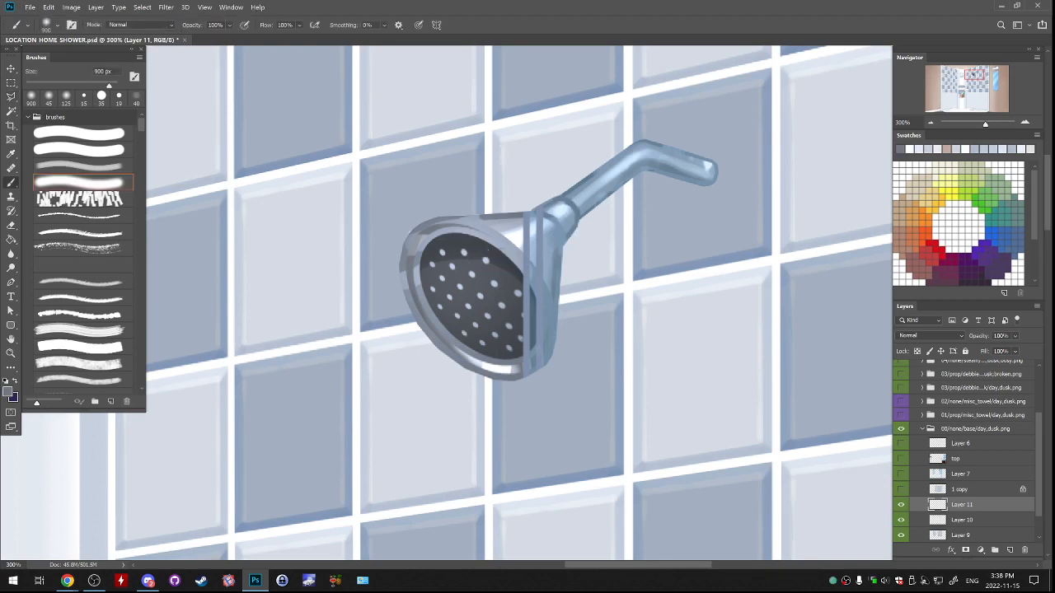
{"action": "left_click", "coordinate": [79, 166]}
{"action": "left_click", "coordinate": [514, 226], "text": "alt"}
{"action": "left_click_drag", "start_coordinate": [661, 136], "coordinate": [684, 157]}
{"action": "key", "text": "ctrl+z"}
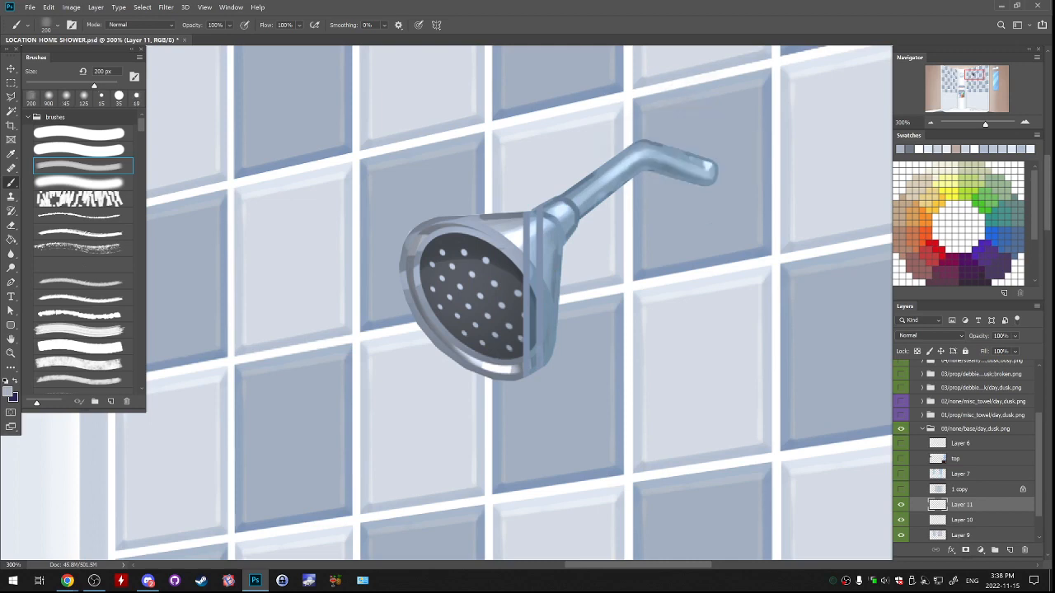
Merge Layer 11 down into the shower head's Layer 10 and lock that layer's transparent pixels.
{"action": "key", "text": "slash"}
{"action": "key", "text": "alt+BackSpace"}
{"action": "key", "text": "ctrl+z"}
{"action": "key", "text": "ctrl+e"}
{"action": "mouse_move", "coordinate": [715, 171]}
{"action": "left_mouse_down"}
{"action": "mouse_move", "coordinate": [667, 158]}
{"action": "mouse_move", "coordinate": [636, 187]}
{"action": "left_mouse_up"}
{"action": "key", "text": "ctrl+z"}
{"action": "key", "text": "slash"}
Try to paint over the shower head's blue-tinted arm with flat light grey on Layer 10.
{"action": "mouse_move", "coordinate": [472, 462]}
{"action": "left_mouse_down"}
{"action": "mouse_move", "coordinate": [548, 297]}
{"action": "mouse_move", "coordinate": [709, 58]}
{"action": "left_mouse_up"}
{"action": "left_click_drag", "start_coordinate": [462, 329], "coordinate": [599, 140]}
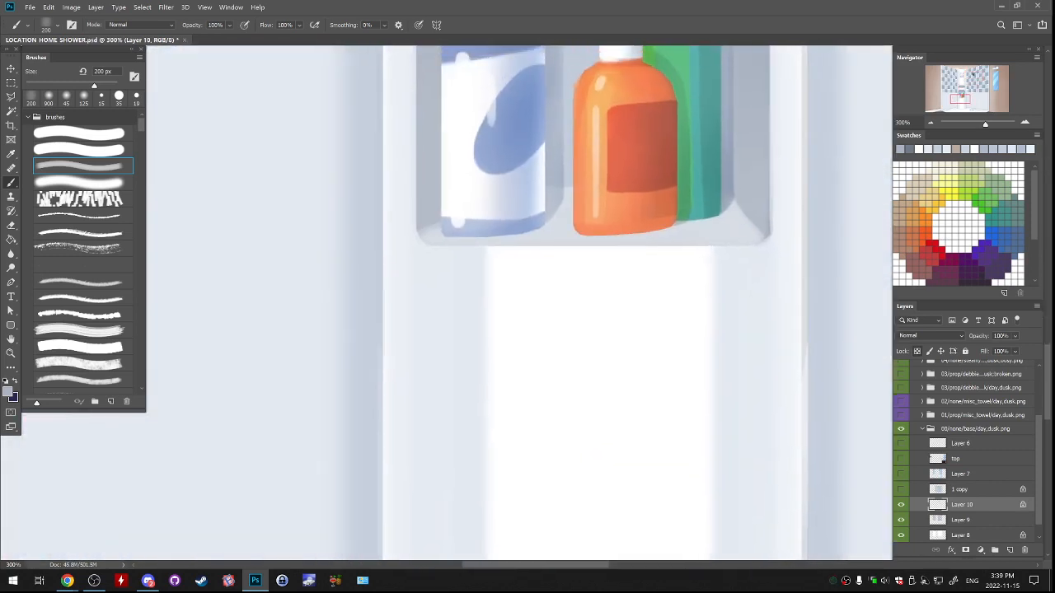
{"action": "left_click_drag", "start_coordinate": [528, 305], "coordinate": [436, 304]}
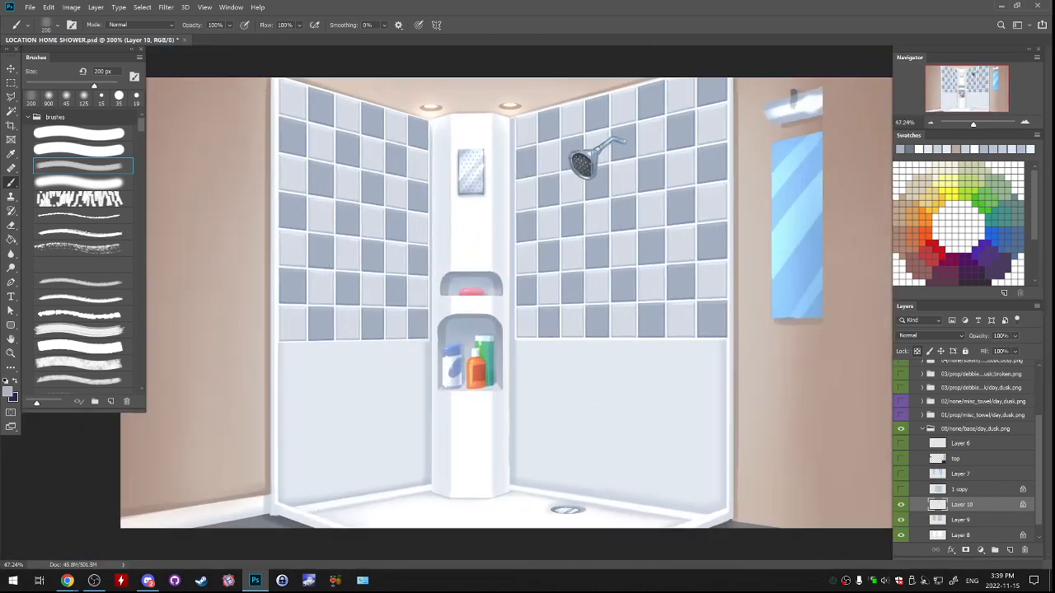
{"action": "key", "text": "ctrl+plus"}
{"action": "key", "text": "ctrl+plus"}
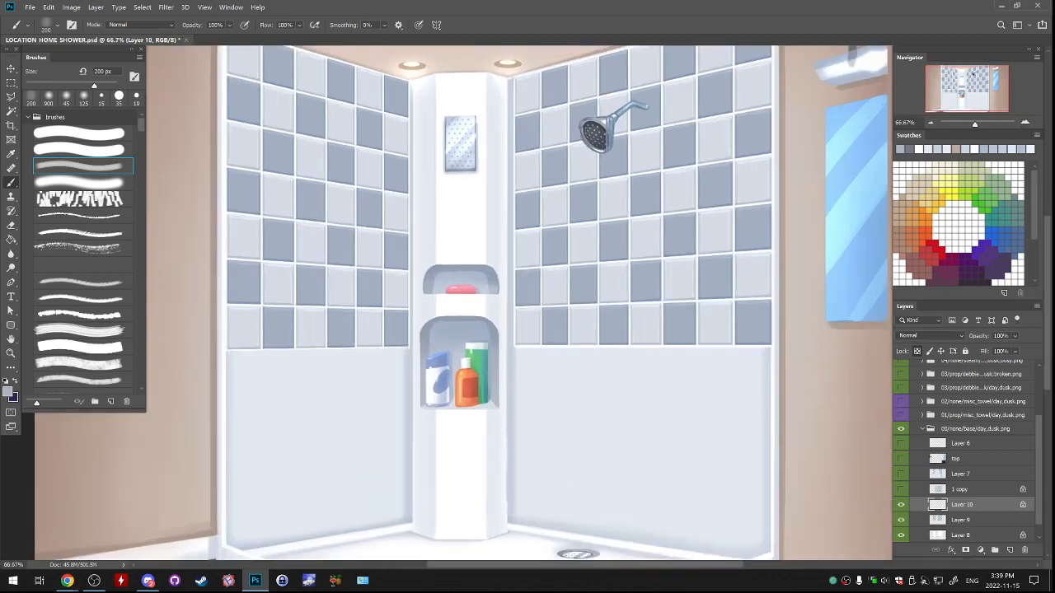
{"action": "left_click_drag", "start_coordinate": [495, 247], "coordinate": [527, 363]}
{"action": "key", "text": "ctrl+plus"}
{"action": "key", "text": "ctrl+plus"}
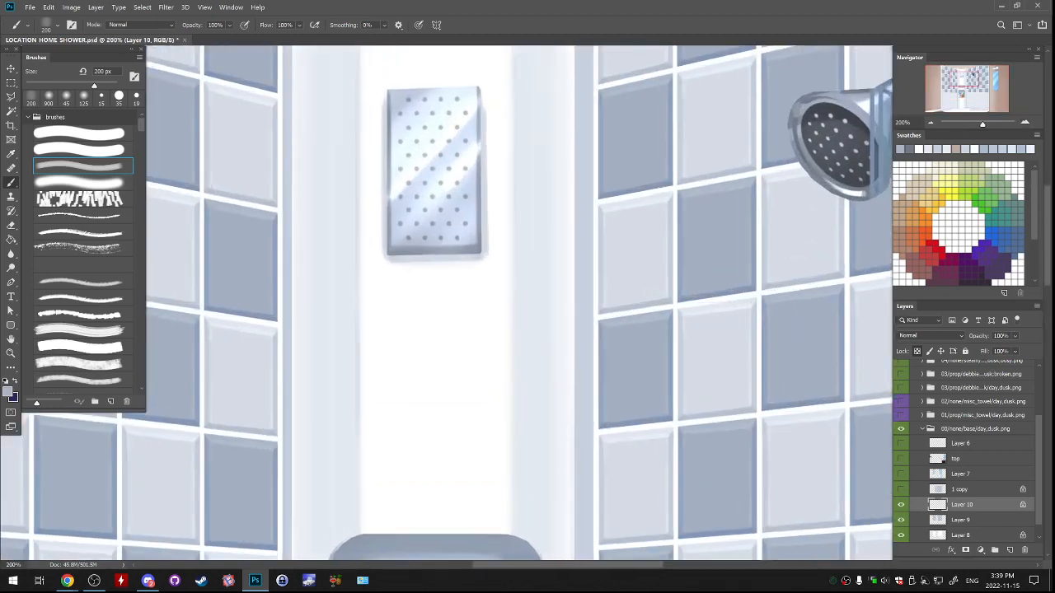
{"action": "left_click_drag", "start_coordinate": [808, 182], "coordinate": [445, 349]}
{"action": "mouse_move", "coordinate": [589, 213]}
{"action": "left_mouse_down"}
{"action": "mouse_move", "coordinate": [642, 224]}
{"action": "mouse_move", "coordinate": [584, 228]}
{"action": "mouse_move", "coordinate": [548, 254]}
{"action": "left_mouse_up"}
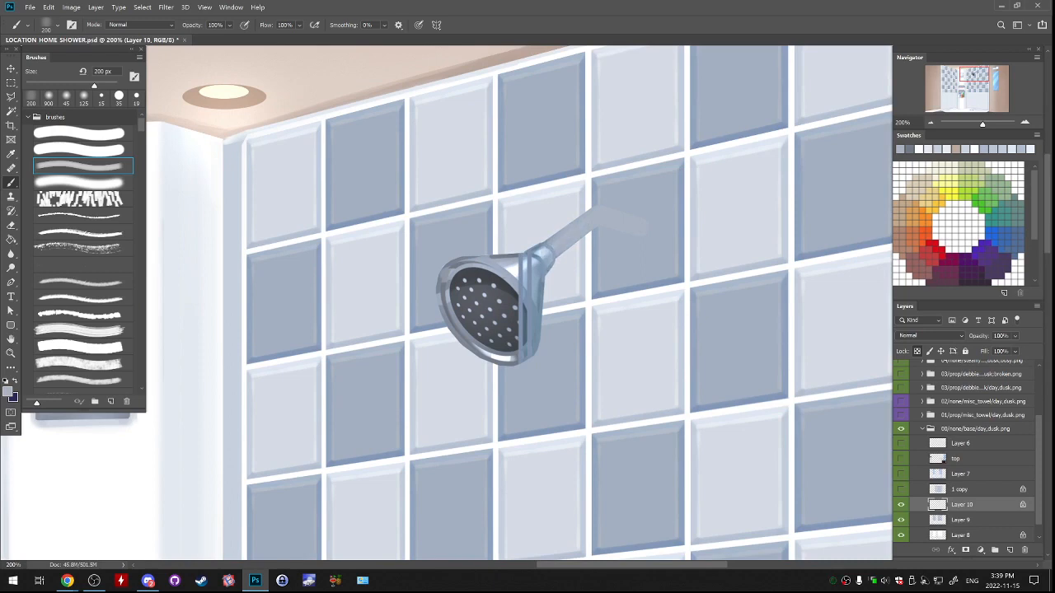
{"action": "left_click_drag", "start_coordinate": [412, 313], "coordinate": [489, 311]}
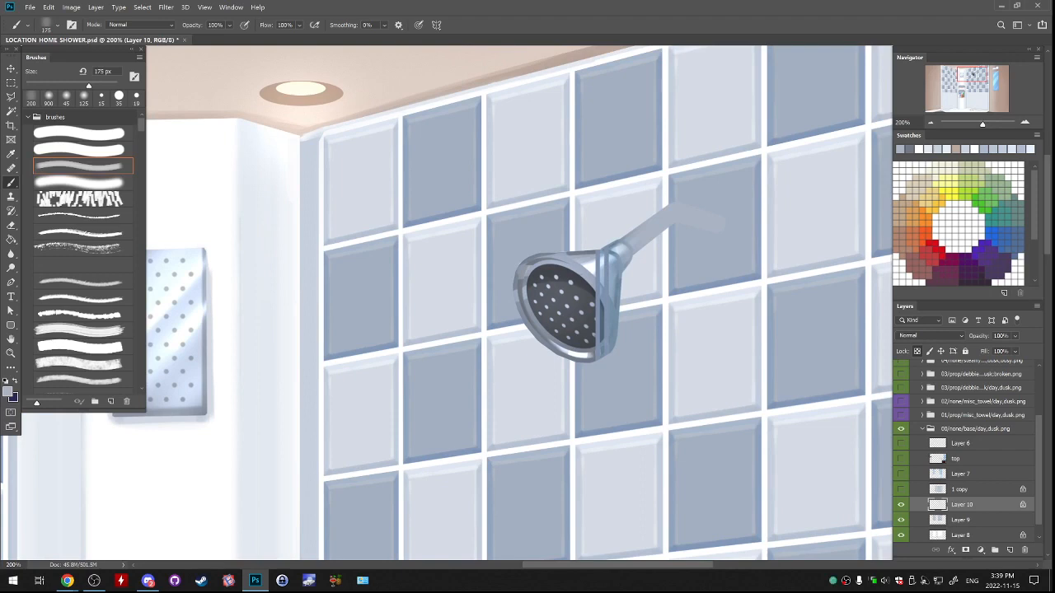
{"action": "mouse_move", "coordinate": [624, 243]}
{"action": "left_mouse_down"}
{"action": "mouse_move", "coordinate": [605, 255]}
{"action": "mouse_move", "coordinate": [617, 270]}
{"action": "mouse_move", "coordinate": [603, 270]}
{"action": "mouse_move", "coordinate": [622, 246]}
{"action": "left_mouse_up"}
Try to paint out the glass edge lines on the shower head's neck with 90 and 50 px brushes, and unlock transparency.
{"action": "key", "text": "["}
{"action": "key", "text": "["}
{"action": "key", "text": "["}
{"action": "key", "text": "["}
{"action": "left_click", "coordinate": [593, 264], "text": "alt"}
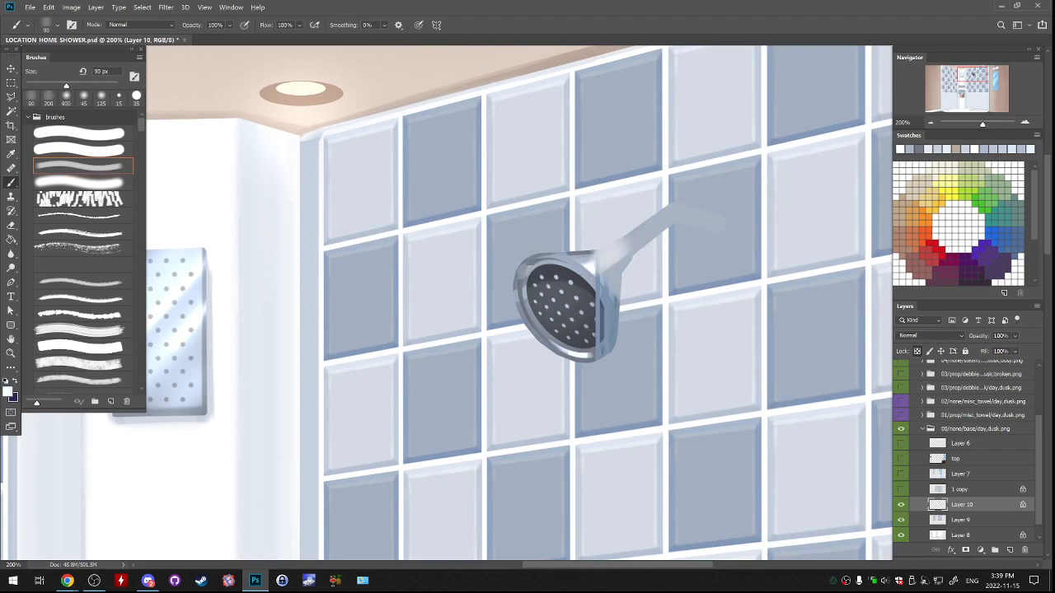
{"action": "key", "text": "ctrl+z"}
{"action": "left_click", "coordinate": [590, 262], "text": "alt"}
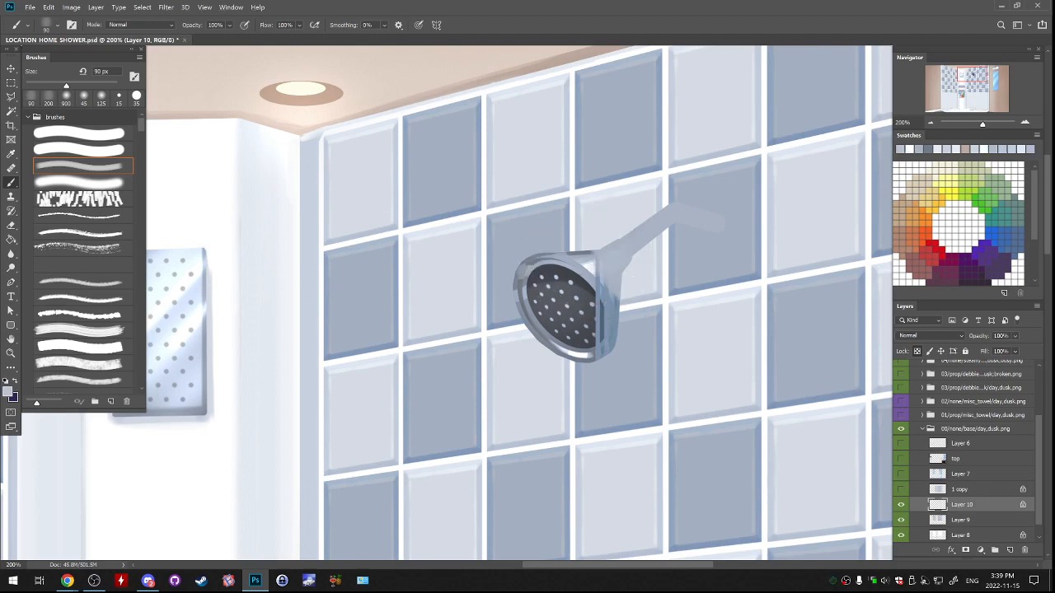
{"action": "key", "text": "bracketleft"}
{"action": "key", "text": "bracketleft"}
{"action": "mouse_move", "coordinate": [593, 262]}
{"action": "left_mouse_down"}
{"action": "mouse_move", "coordinate": [590, 273]}
{"action": "mouse_move", "coordinate": [593, 225]}
{"action": "mouse_move", "coordinate": [577, 212]}
{"action": "mouse_move", "coordinate": [611, 180]}
{"action": "mouse_move", "coordinate": [707, 167]}
{"action": "left_mouse_up"}
{"action": "key", "text": "slash"}
Rotate the shower head clockwise until the arm behind the neck runs nearly level, and move it up slightly.
{"action": "mouse_move", "coordinate": [661, 270]}
{"action": "left_mouse_down"}
{"action": "mouse_move", "coordinate": [577, 273]}
{"action": "mouse_move", "coordinate": [486, 257]}
{"action": "left_mouse_up"}
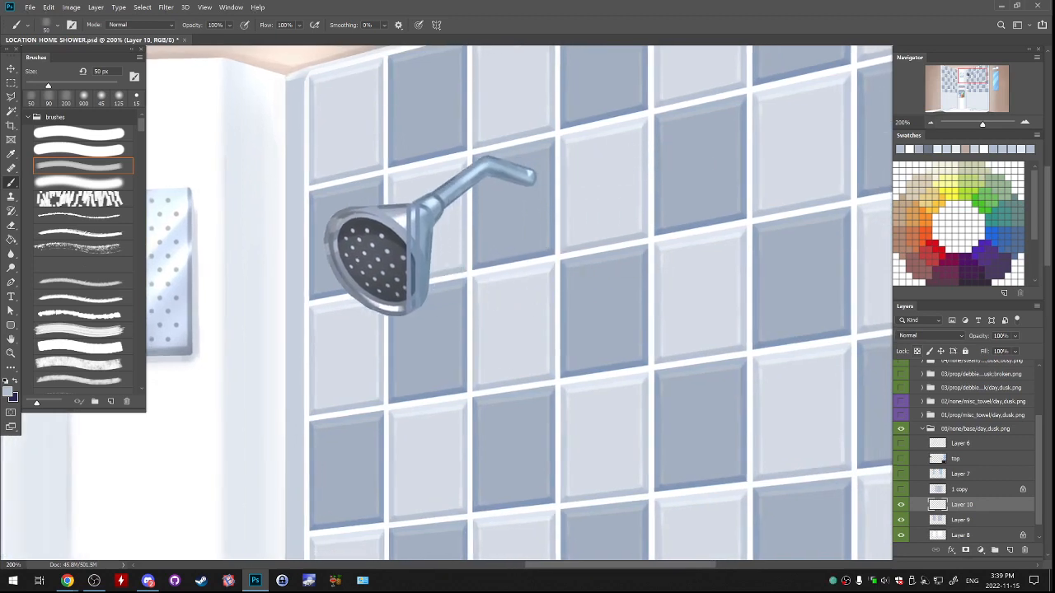
{"action": "scroll", "coordinate": [486, 257], "scroll_direction": "up", "scroll_amount": 3}
{"action": "key", "text": "ctrl+t"}
{"action": "mouse_move", "coordinate": [550, 227]}
{"action": "left_mouse_down"}
{"action": "mouse_move", "coordinate": [596, 313]}
{"action": "mouse_move", "coordinate": [605, 303]}
{"action": "mouse_move", "coordinate": [597, 320]}
{"action": "left_mouse_up"}
{"action": "key", "text": "Return"}
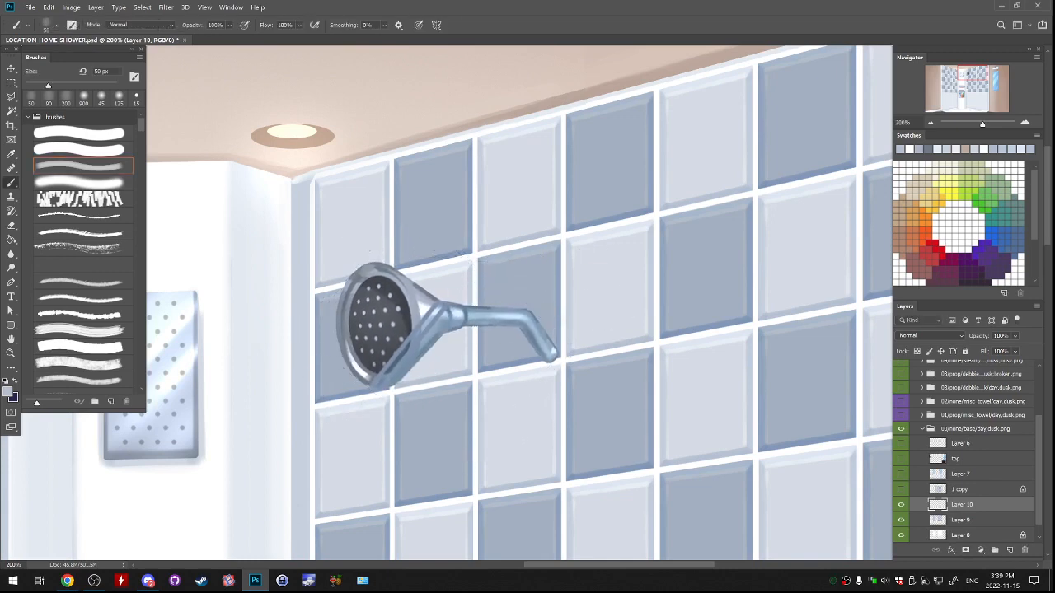
{"action": "mouse_move", "coordinate": [530, 343]}
{"action": "left_mouse_down"}
{"action": "mouse_move", "coordinate": [598, 271]}
{"action": "mouse_move", "coordinate": [528, 298]}
{"action": "left_mouse_up"}
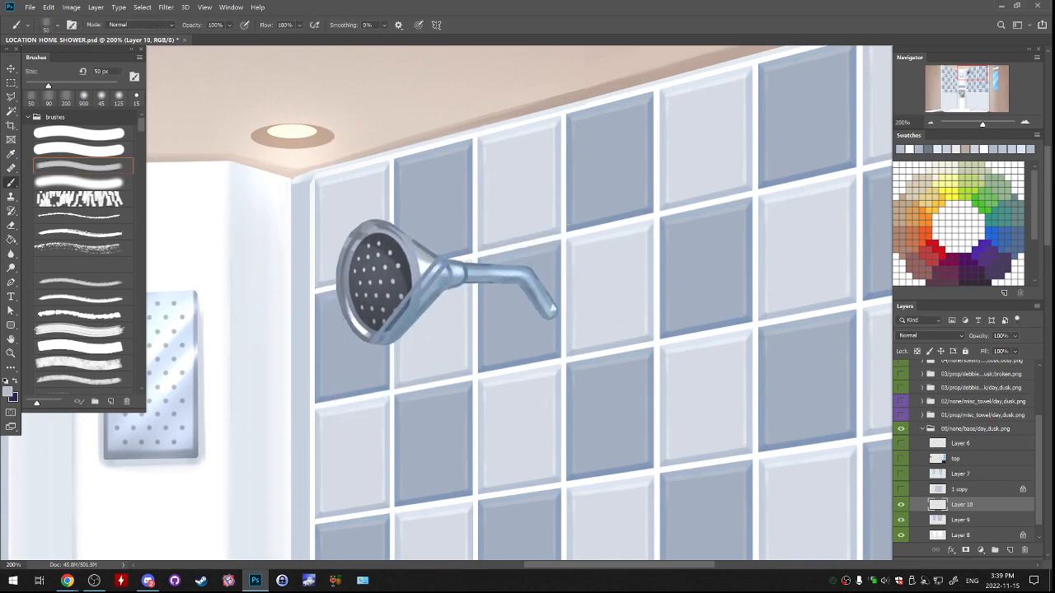
Switch to the elliptical marquee and rename the shower head layer as ref.
{"action": "left_click", "coordinate": [901, 505]}
{"action": "left_click", "coordinate": [901, 505]}
{"action": "left_click", "coordinate": [11, 83]}
{"action": "left_click", "coordinate": [69, 92]}
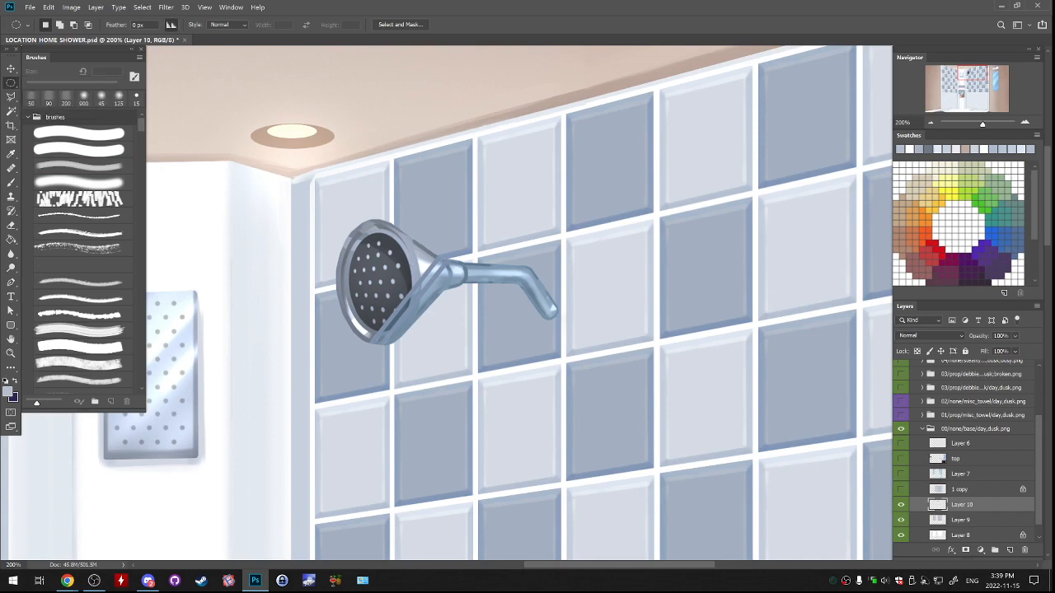
{"action": "double_click", "coordinate": [960, 505]}
{"action": "type", "text": "ref"}
{"action": "key", "text": "Return"}
Add an empty layer above ref and fill an upright, roughly tile-sized elliptical selection beyond the arm's end with grey.
{"action": "left_click", "coordinate": [1009, 549]}
{"action": "mouse_move", "coordinate": [459, 239]}
{"action": "left_mouse_down"}
{"action": "mouse_move", "coordinate": [556, 349]}
{"action": "mouse_move", "coordinate": [539, 360]}
{"action": "mouse_move", "coordinate": [531, 345]}
{"action": "mouse_move", "coordinate": [544, 357]}
{"action": "mouse_move", "coordinate": [553, 332]}
{"action": "mouse_move", "coordinate": [651, 254]}
{"action": "mouse_move", "coordinate": [651, 272]}
{"action": "left_mouse_up"}
{"action": "key", "text": "g"}
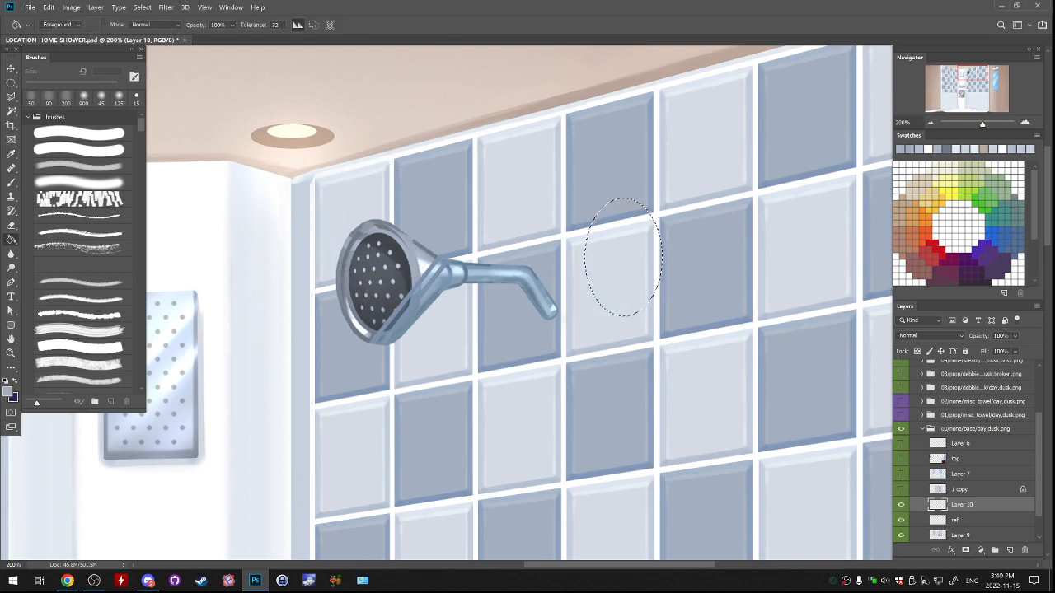
{"action": "left_click", "coordinate": [628, 260]}
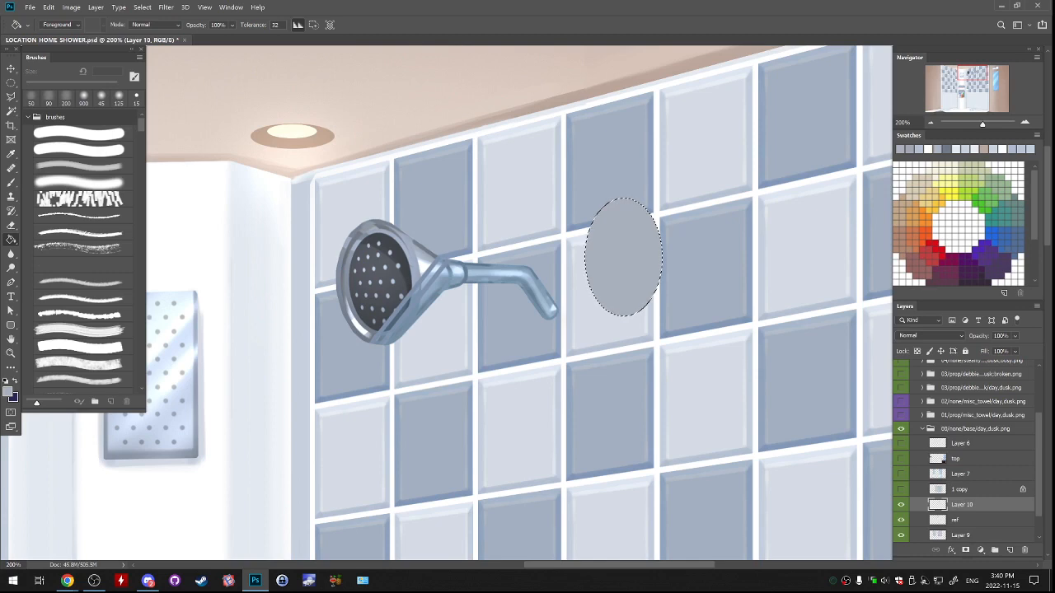
Move the filled grey ellipse a little down and to the right on the tiles, and deselect it.
{"action": "mouse_move", "coordinate": [658, 260]}
{"action": "left_mouse_down"}
{"action": "mouse_move", "coordinate": [647, 318]}
{"action": "mouse_move", "coordinate": [669, 303]}
{"action": "mouse_move", "coordinate": [659, 320]}
{"action": "mouse_move", "coordinate": [662, 275]}
{"action": "left_mouse_up"}
{"action": "left_click_drag", "start_coordinate": [651, 338], "coordinate": [656, 334]}
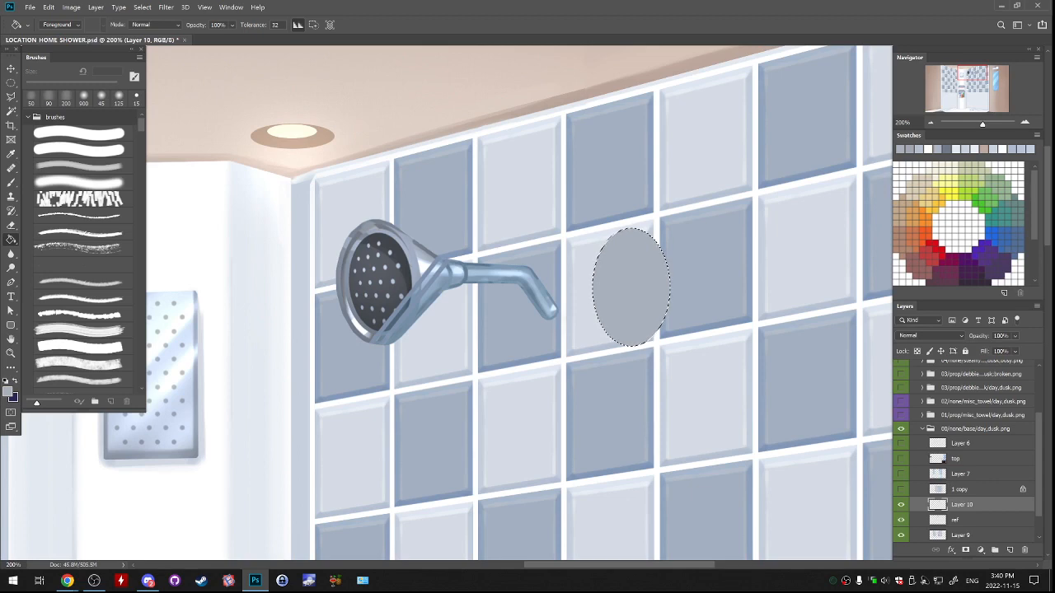
{"action": "key", "text": "ctrl+d"}
Draw an elliptical path of about 140 by 210 px around the grey ellipse's edge on a new layer.
{"action": "left_click", "coordinate": [11, 325]}
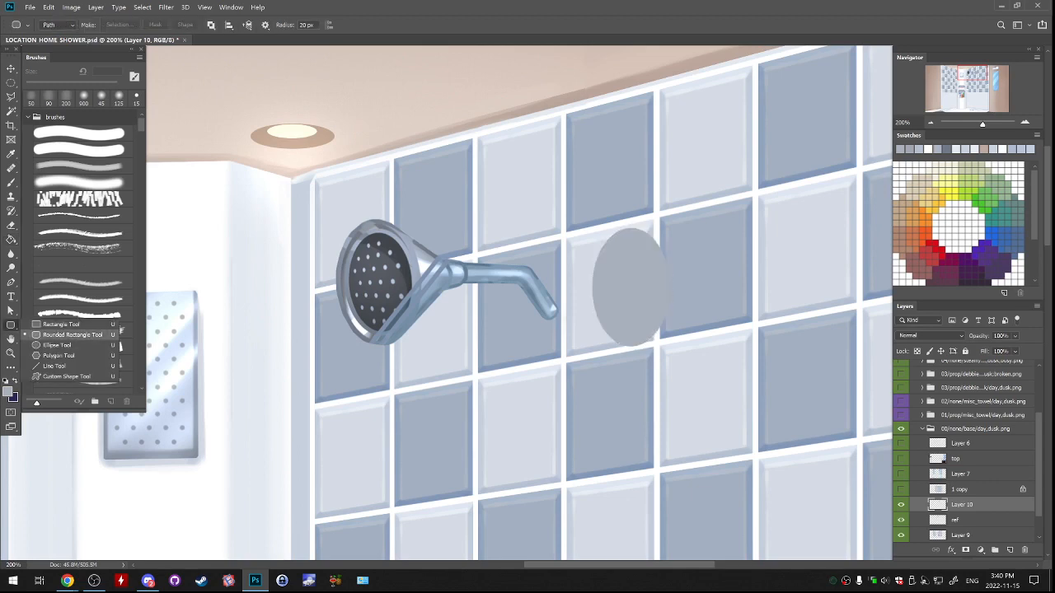
{"action": "left_click", "coordinate": [72, 334]}
{"action": "left_click", "coordinate": [10, 325]}
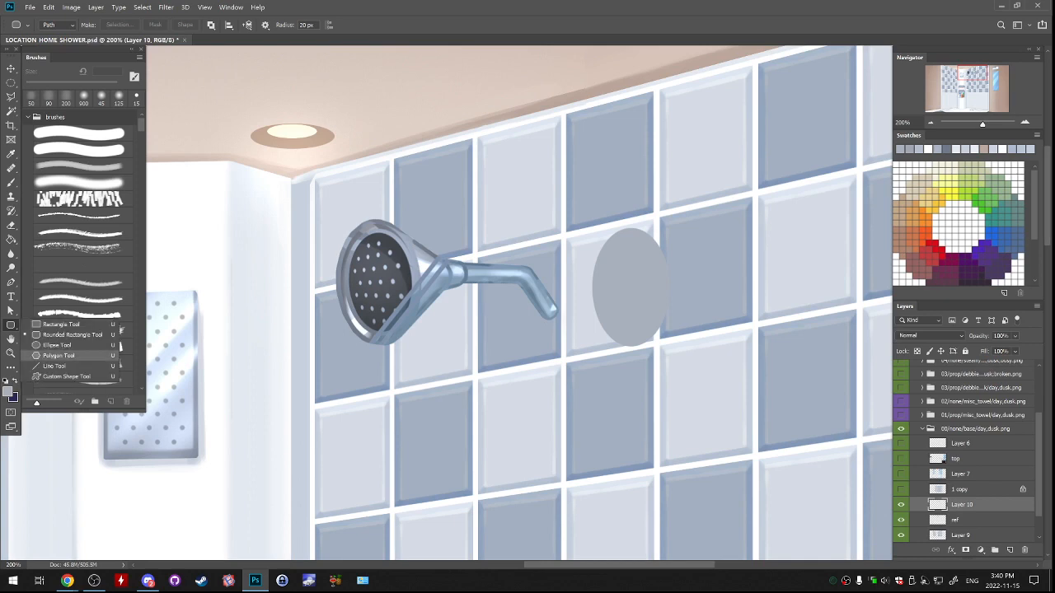
{"action": "left_click", "coordinate": [65, 345]}
{"action": "left_click", "coordinate": [1009, 550]}
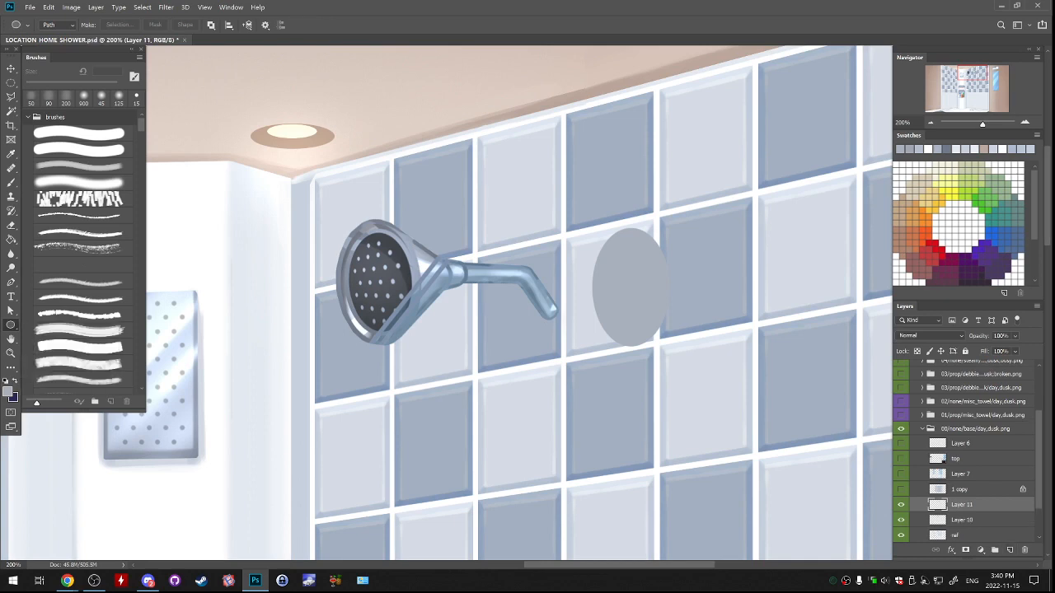
{"action": "left_click_drag", "start_coordinate": [593, 229], "coordinate": [671, 344]}
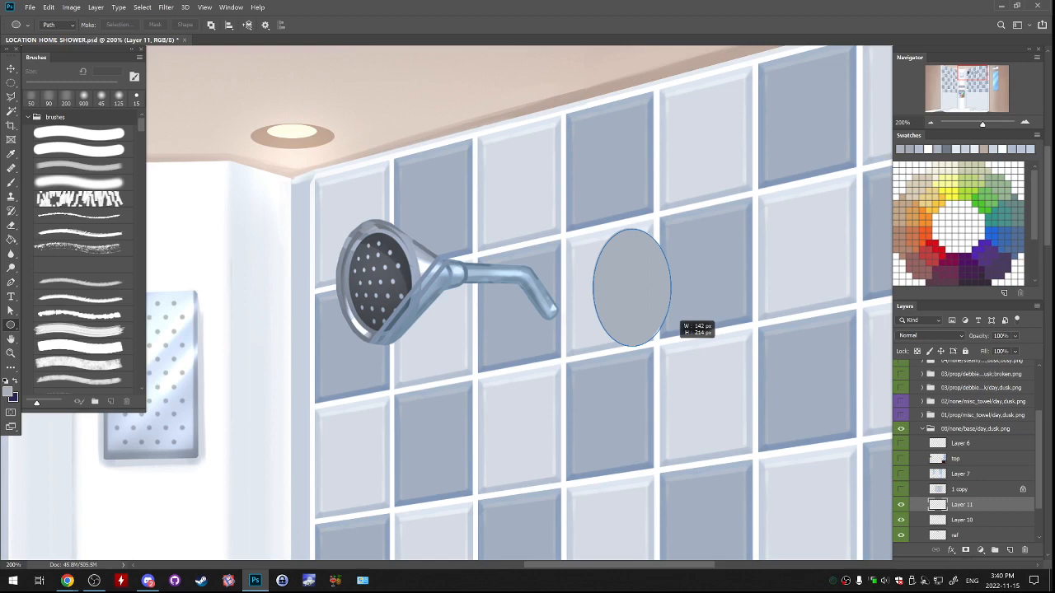
{"action": "mouse_move", "coordinate": [671, 345]}
{"action": "left_mouse_down"}
{"action": "mouse_move", "coordinate": [676, 323]}
{"action": "mouse_move", "coordinate": [669, 344]}
{"action": "left_mouse_up"}
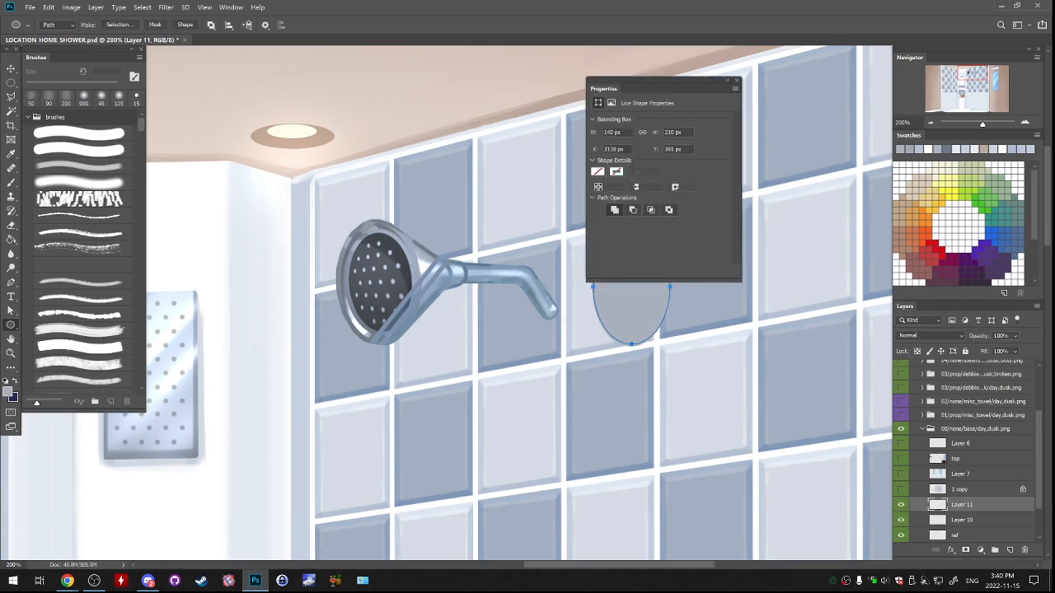
Stroke the elliptical path with a 7 px hard round brush in dark grey sampled from the shower head's face.
{"action": "key", "text": "b"}
{"action": "left_click_drag", "start_coordinate": [725, 88], "coordinate": [752, 130]}
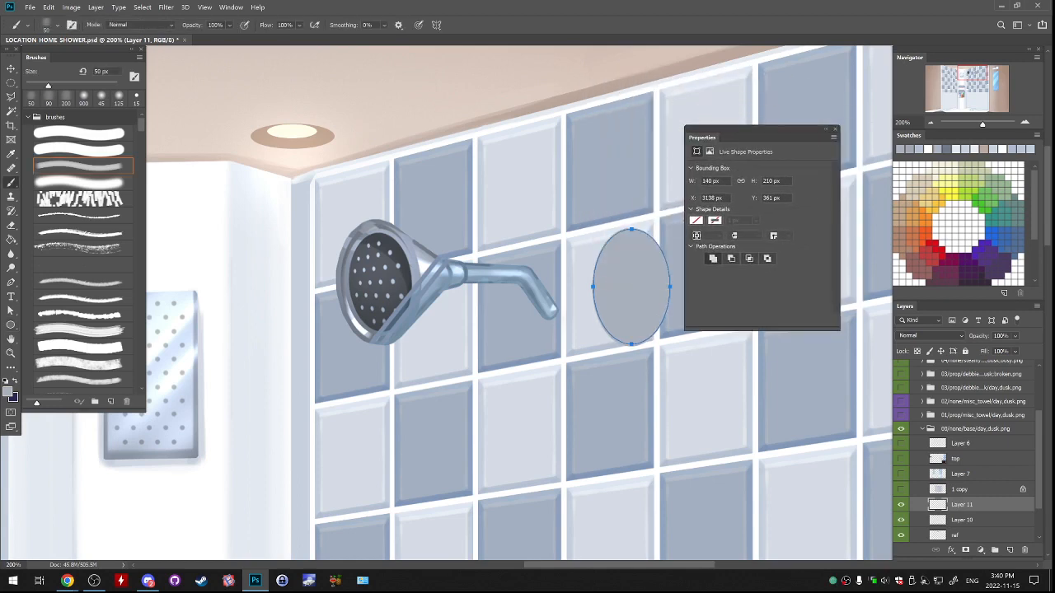
{"action": "left_click", "coordinate": [835, 130]}
{"action": "left_click", "coordinate": [80, 133]}
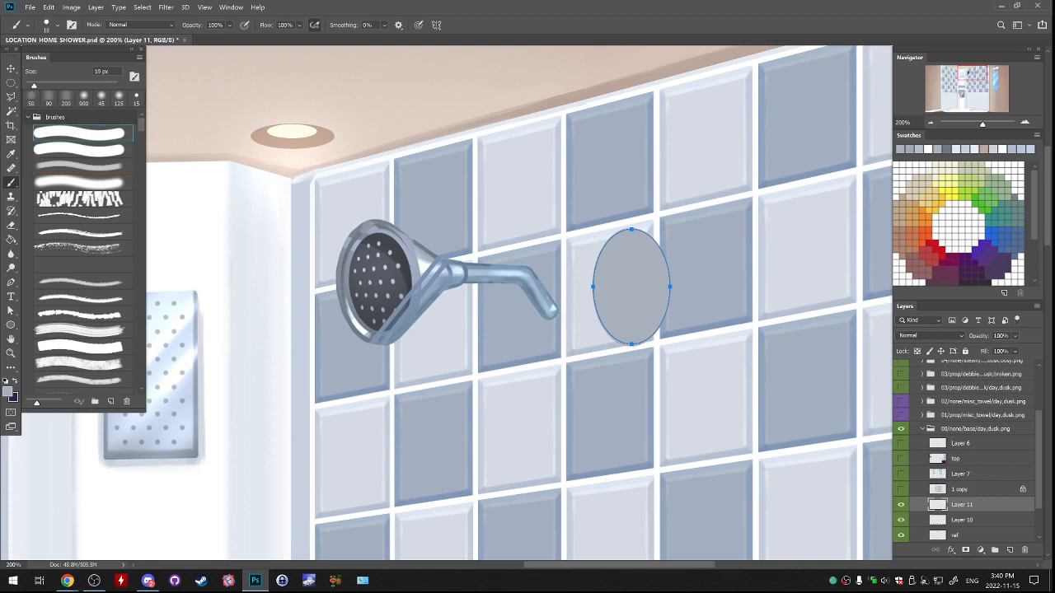
{"action": "key", "text": "bracketleft"}
{"action": "key", "text": "bracketleft"}
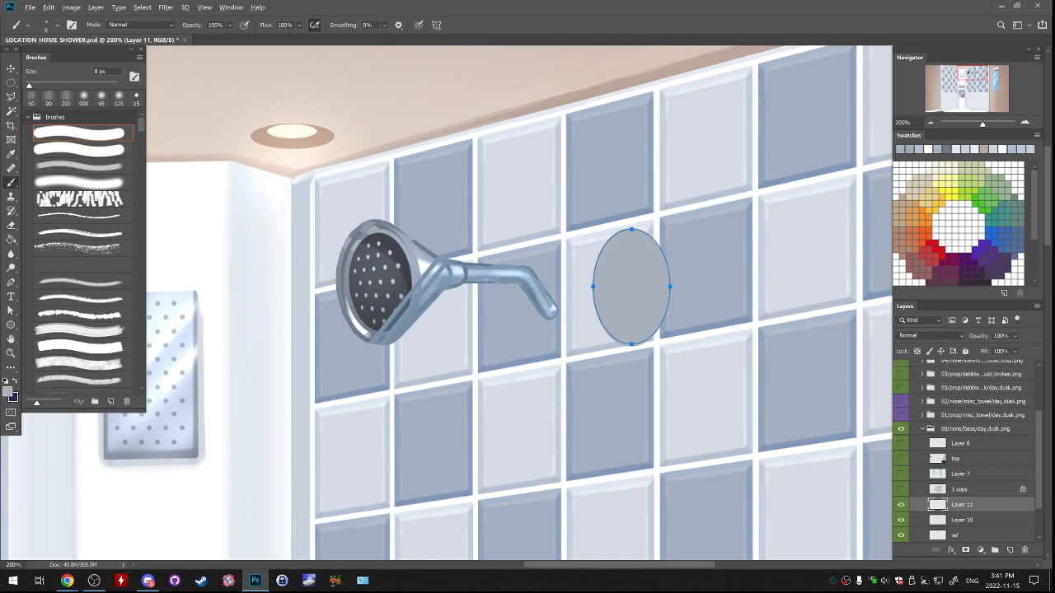
{"action": "left_click", "coordinate": [386, 285], "text": "alt"}
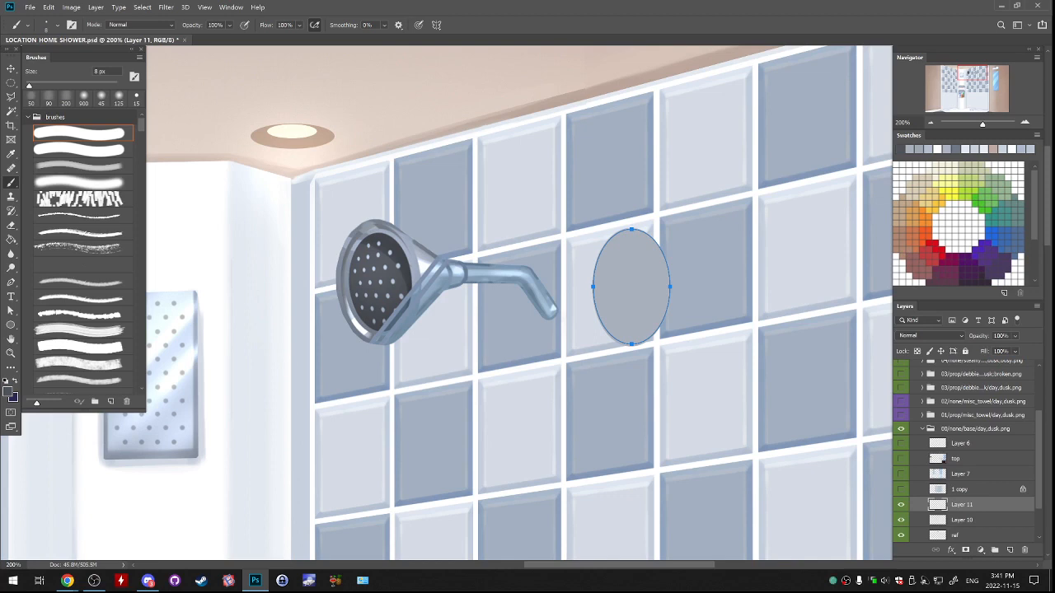
{"action": "key", "text": "Return"}
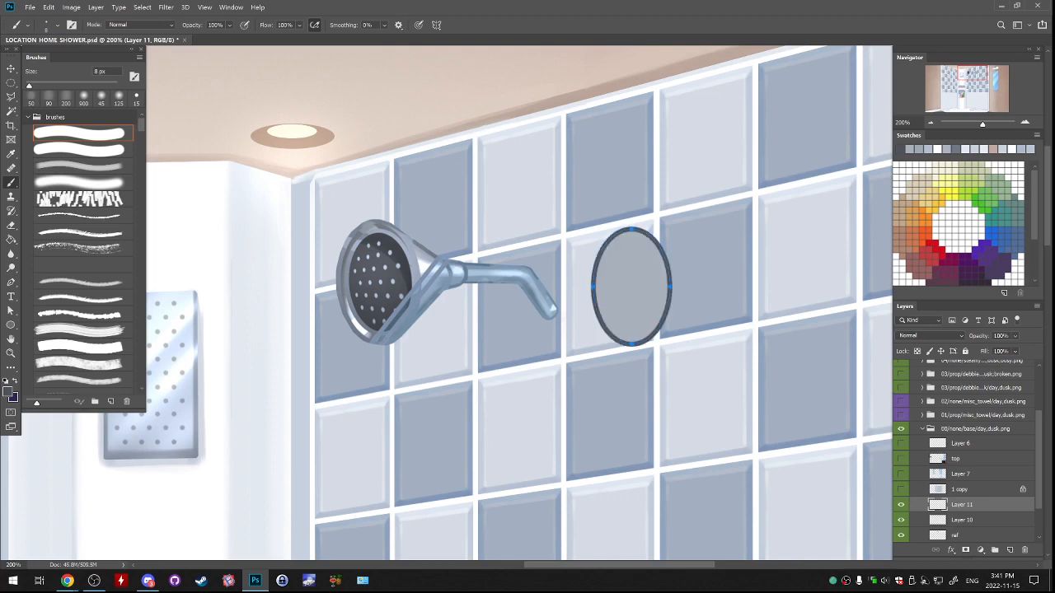
{"action": "key", "text": "ctrl+z"}
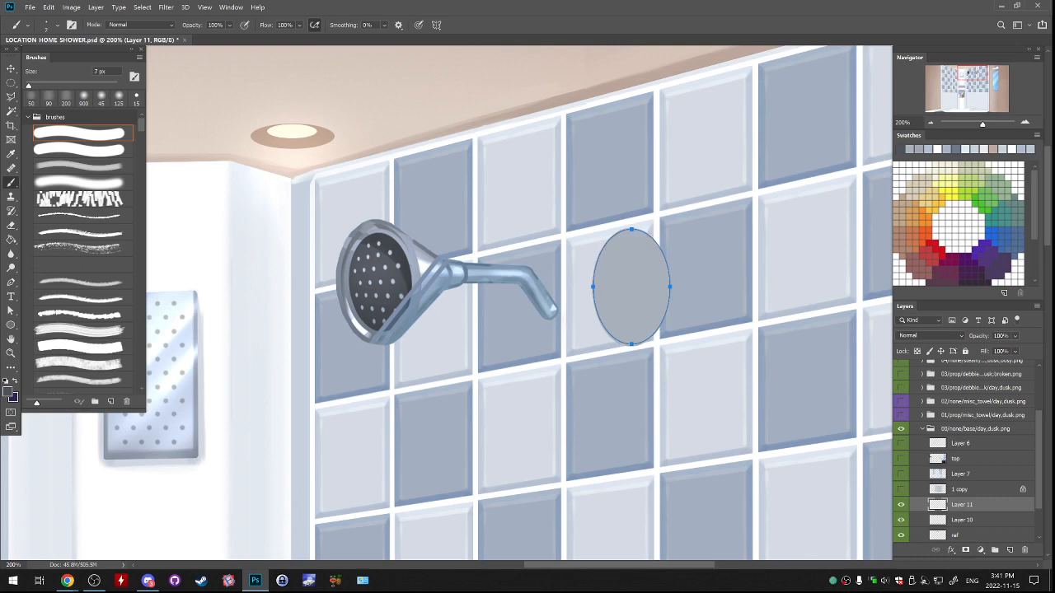
{"action": "key", "text": "Return"}
{"action": "key", "text": "p"}
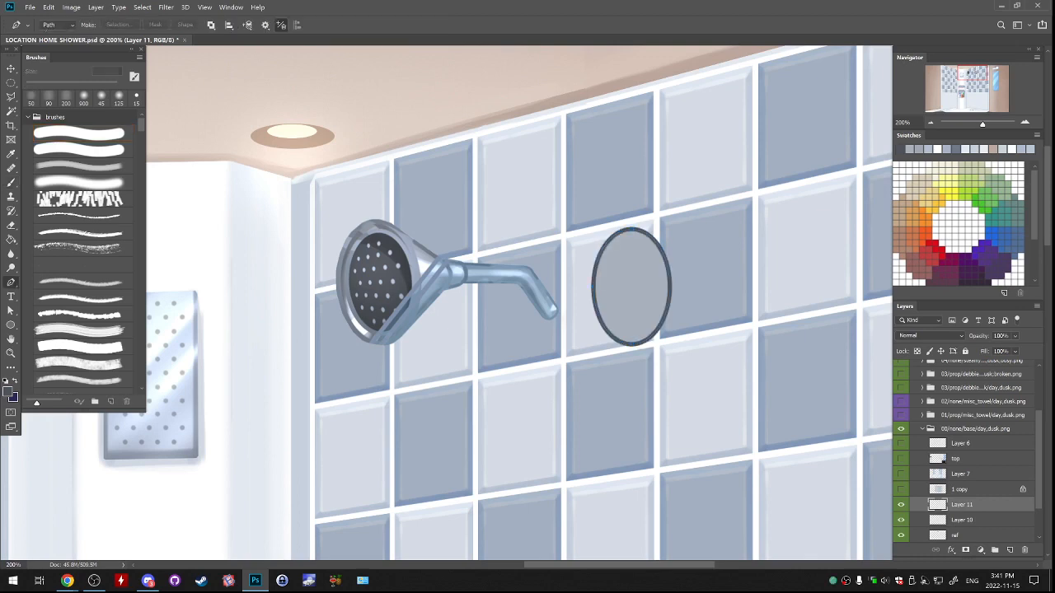
{"action": "key", "text": "m"}
{"action": "left_click_drag", "start_coordinate": [638, 287], "coordinate": [729, 354]}
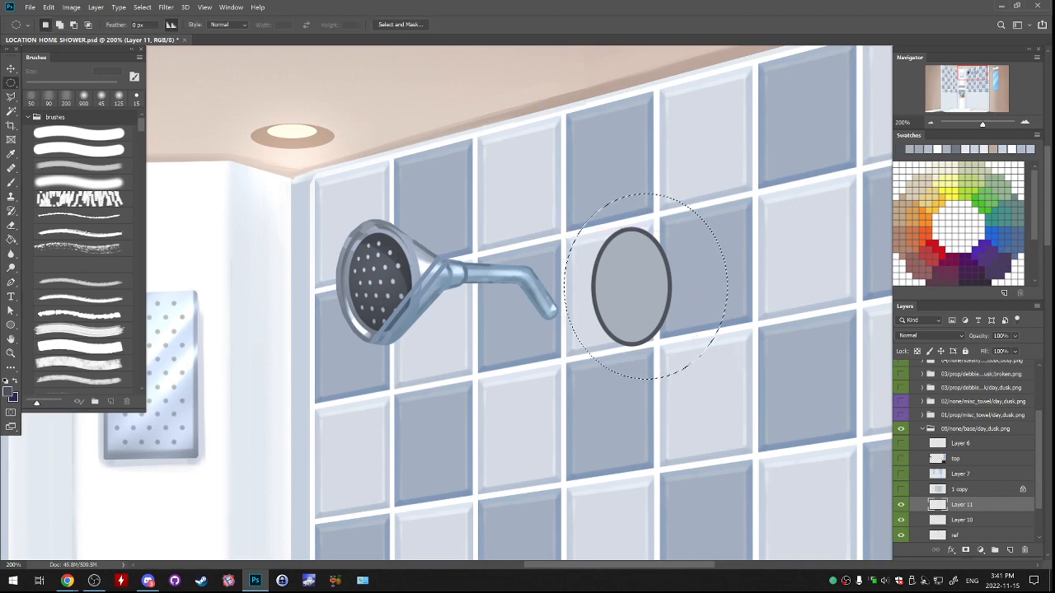
{"action": "key", "text": "ctrl+t"}
{"action": "key", "text": "alt+space"}
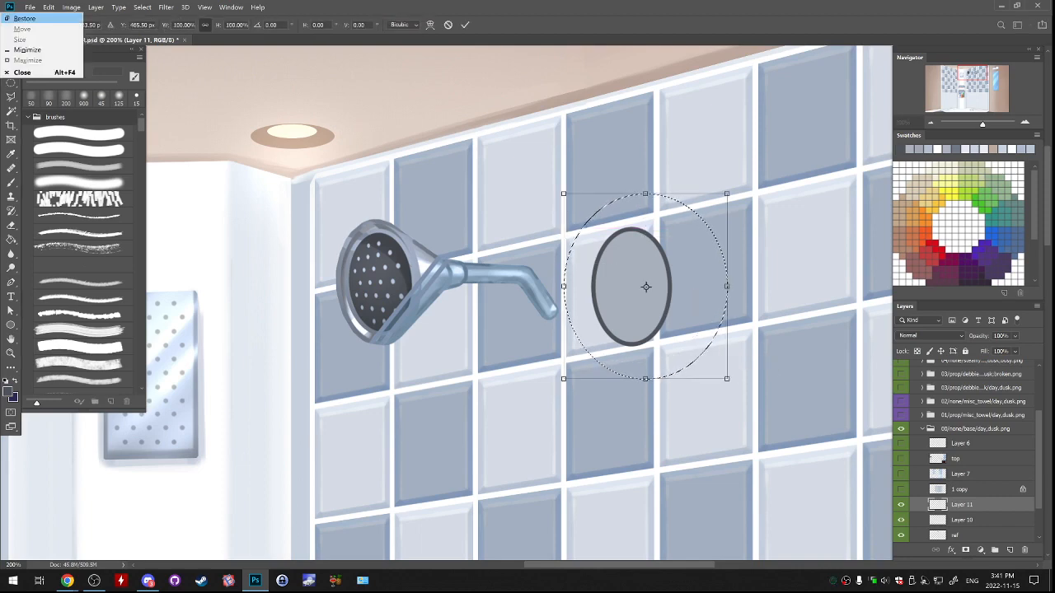
{"action": "key", "text": "Escape"}
{"action": "key", "text": "Escape"}
{"action": "key", "text": "ctrl+d"}
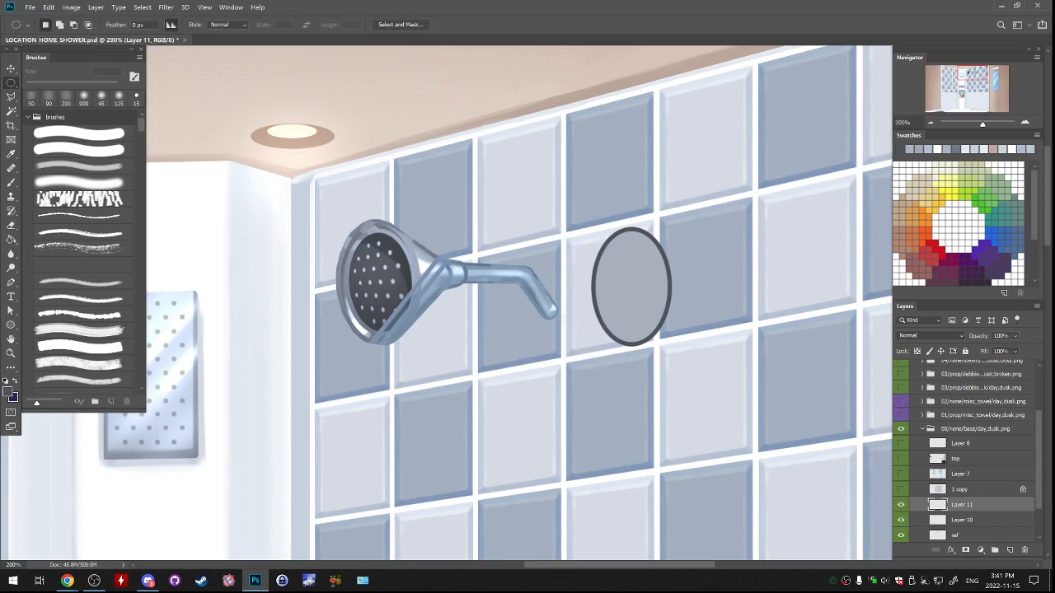
Duplicate the elliptical outline, scale the copy to about 85%, shift it slightly right as an inner rim, and merge it into the original outline.
{"action": "left_click_drag", "start_coordinate": [558, 184], "coordinate": [674, 337]}
{"action": "key", "text": "ctrl+j"}
{"action": "key", "text": "ctrl+t"}
{"action": "left_click_drag", "start_coordinate": [675, 290], "coordinate": [670, 290]}
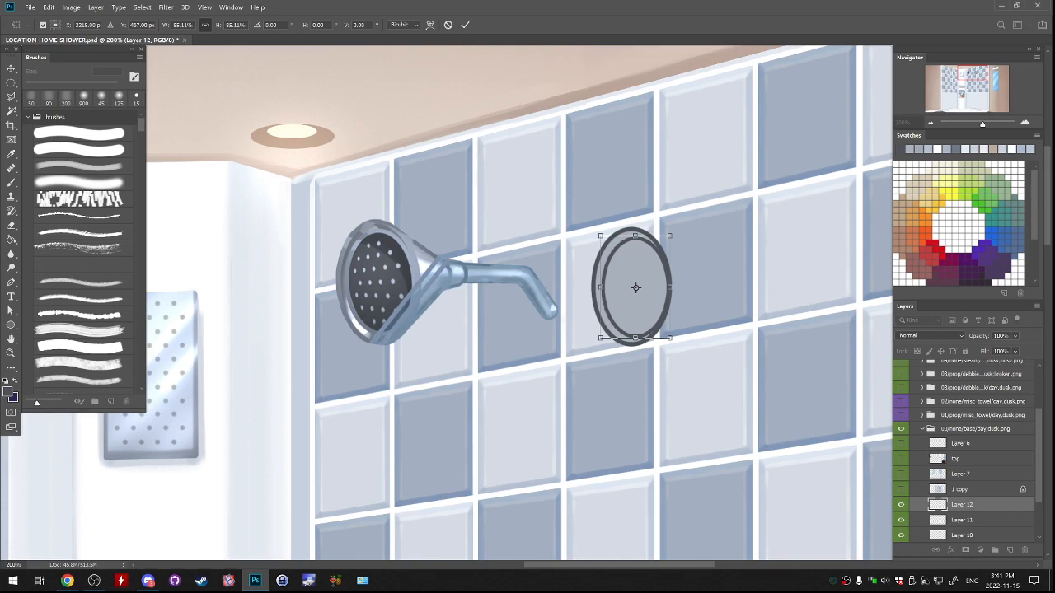
{"action": "key", "text": "Return"}
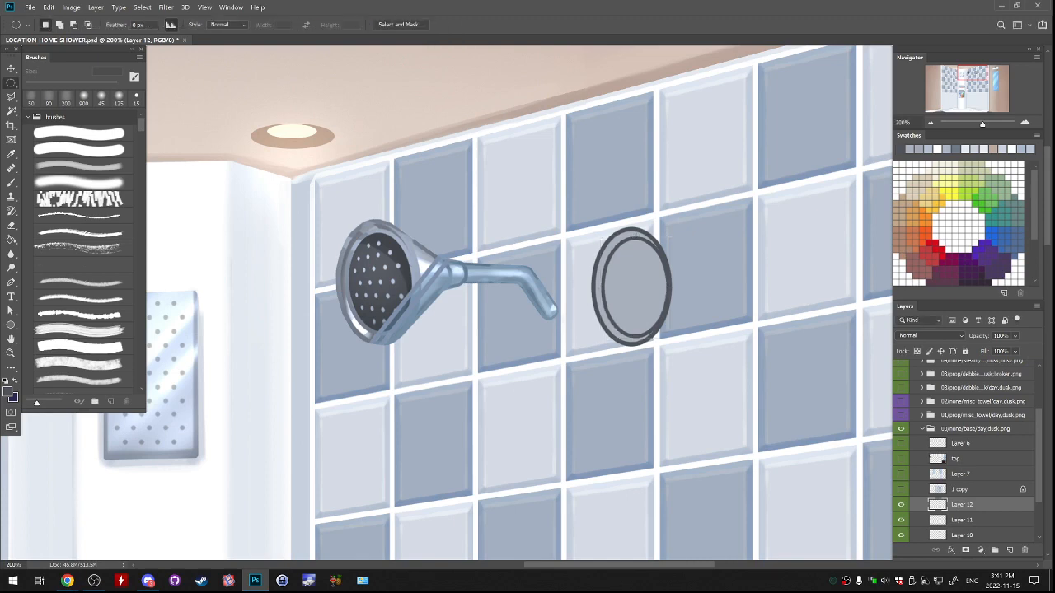
{"action": "left_click", "coordinate": [901, 505]}
{"action": "left_click", "coordinate": [901, 505]}
{"action": "key", "text": "ctrl+e"}
Lock transparency on the grey ellipse's layer and paint the ellipse orange with an 80 px hard round brush.
{"action": "left_click", "coordinate": [901, 504]}
{"action": "left_click", "coordinate": [901, 504]}
{"action": "left_click", "coordinate": [961, 520]}
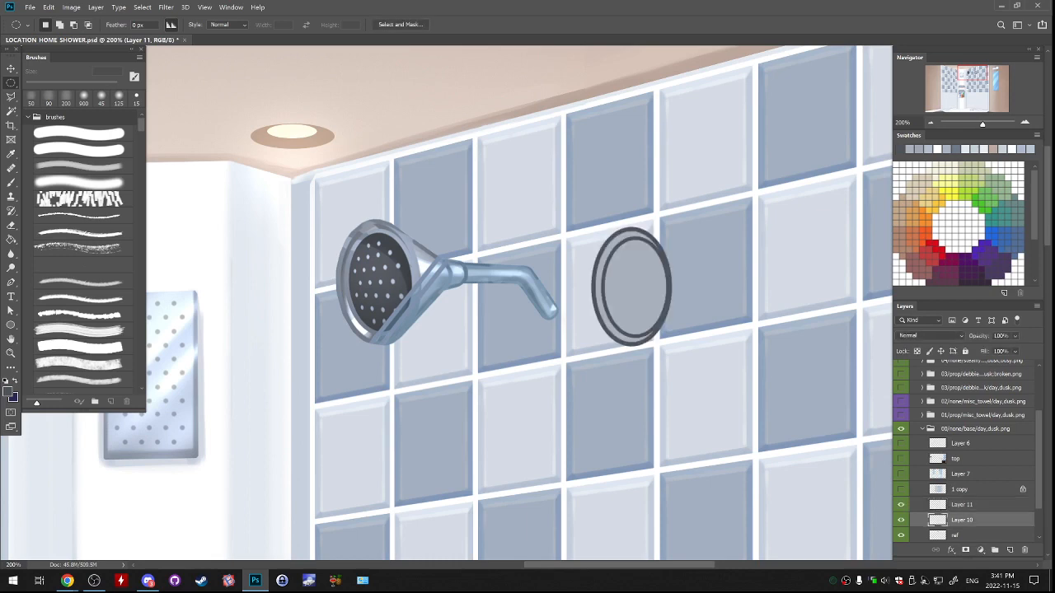
{"action": "left_click_drag", "start_coordinate": [695, 333], "coordinate": [731, 326]}
{"action": "key", "text": "ctrl+z"}
{"action": "key", "text": "slash"}
{"action": "key", "text": "b"}
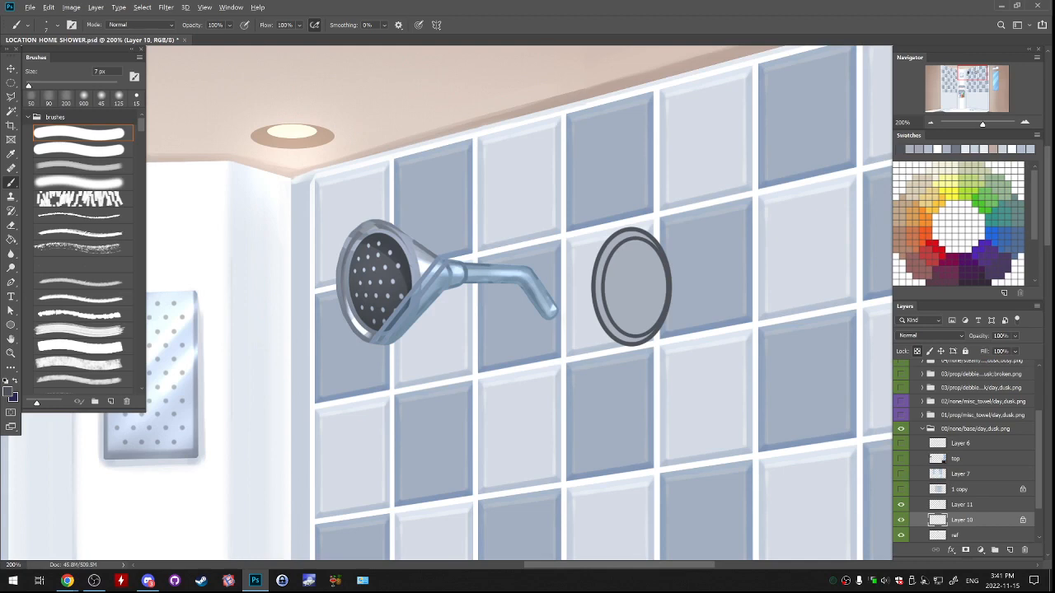
{"action": "left_click", "coordinate": [920, 233]}
{"action": "key", "text": "bracketright"}
{"action": "key", "text": "bracketright"}
{"action": "key", "text": "bracketright"}
{"action": "key", "text": "bracketright"}
{"action": "key", "text": "bracketright"}
{"action": "key", "text": "bracketright"}
{"action": "key", "text": "bracketright"}
{"action": "key", "text": "bracketright"}
{"action": "key", "text": "bracketright"}
{"action": "key", "text": "bracketright"}
{"action": "key", "text": "bracketright"}
{"action": "key", "text": "bracketright"}
{"action": "key", "text": "bracketright"}
{"action": "mouse_move", "coordinate": [612, 257]}
{"action": "left_mouse_down"}
{"action": "mouse_move", "coordinate": [631, 315]}
{"action": "mouse_move", "coordinate": [651, 262]}
{"action": "left_mouse_up"}
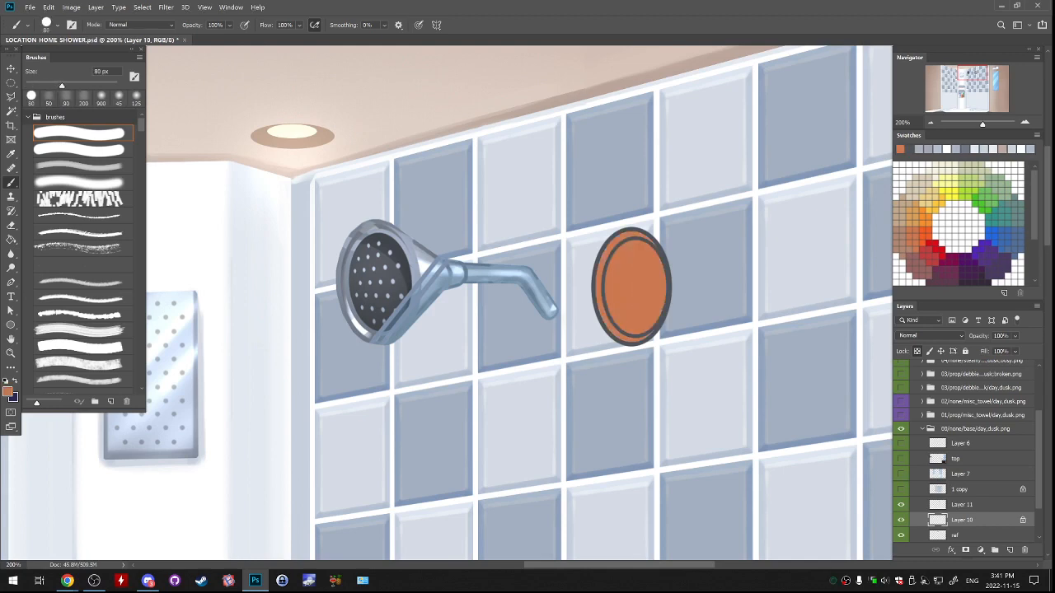
{"action": "key", "text": "ctrl+t"}
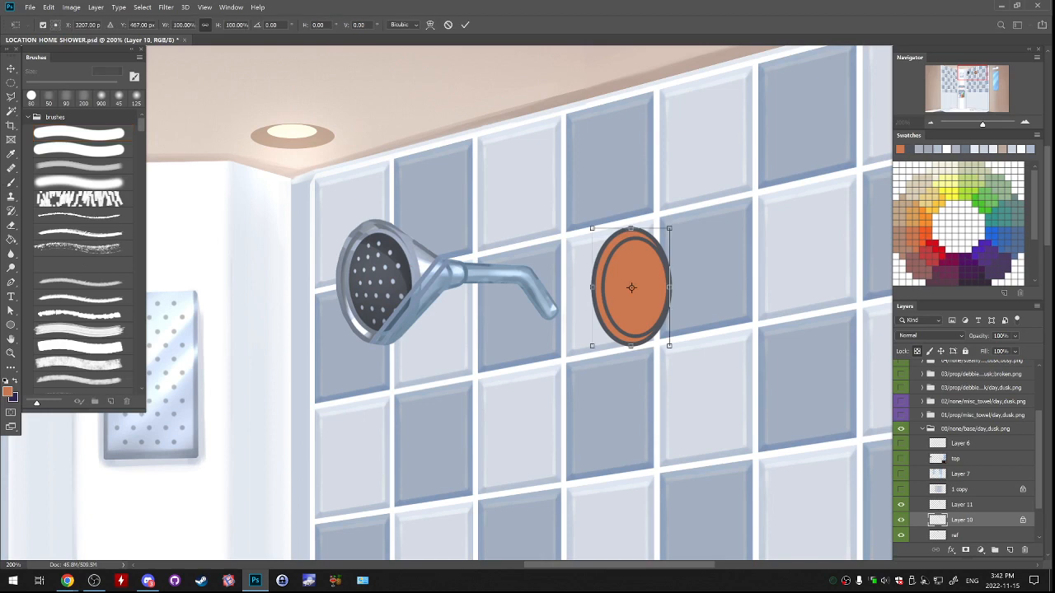
{"action": "key", "text": "Return"}
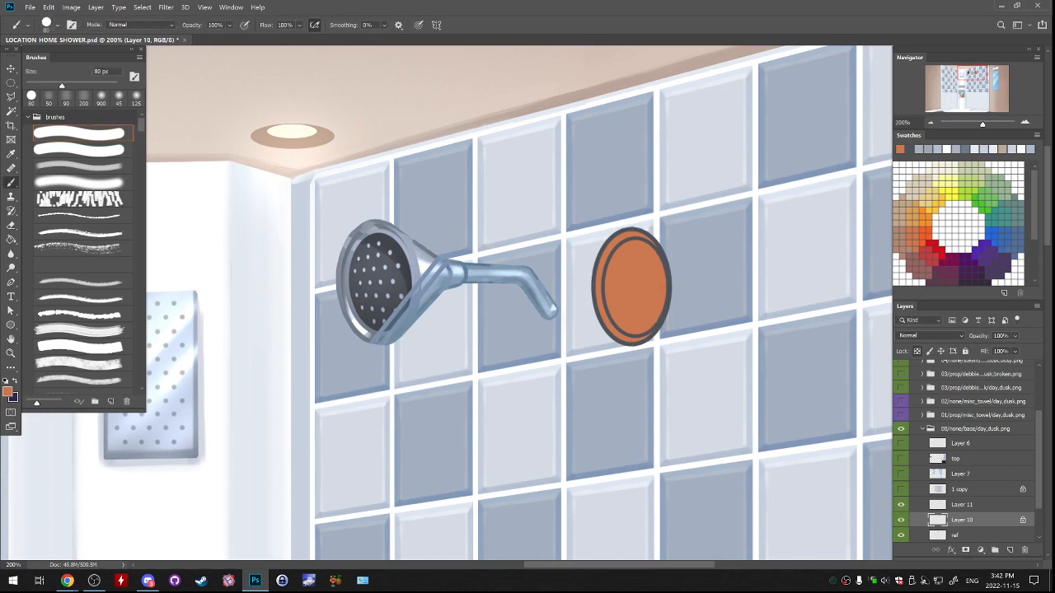
{"action": "left_click", "coordinate": [900, 504]}
{"action": "left_click", "coordinate": [900, 504]}
On a new layer above the outline, draw a straight 7 px dark grey line from the outer rim's upper edge sloping down to the right.
{"action": "left_click", "coordinate": [962, 504]}
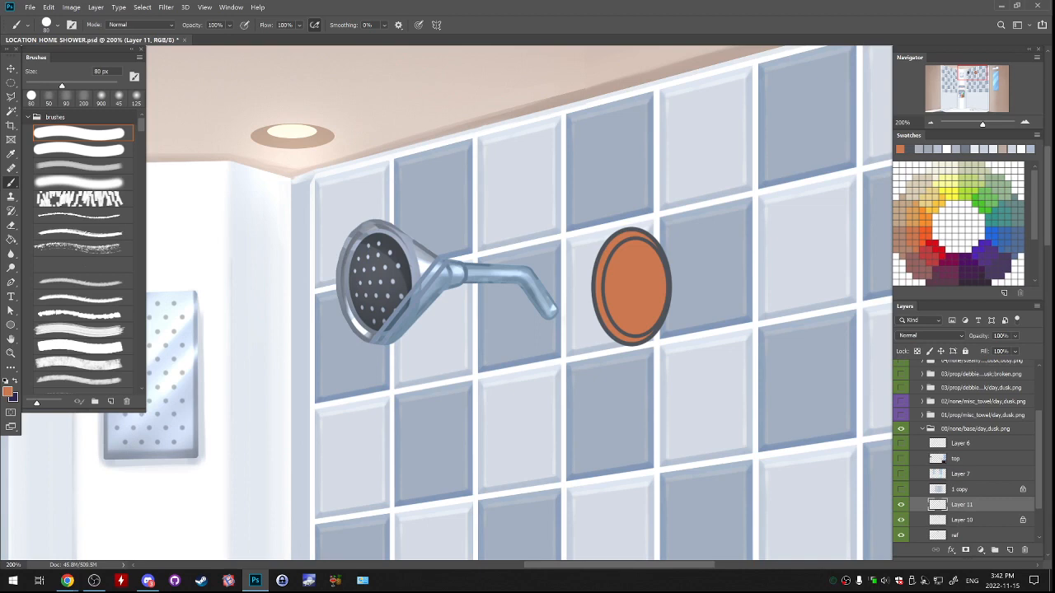
{"action": "left_click", "coordinate": [1009, 550]}
{"action": "key", "text": "bracketleft"}
{"action": "key", "text": "bracketleft"}
{"action": "key", "text": "bracketleft"}
{"action": "key", "text": "bracketleft"}
{"action": "key", "text": "bracketleft"}
{"action": "key", "text": "bracketleft"}
{"action": "key", "text": "bracketleft"}
{"action": "key", "text": "bracketleft"}
{"action": "key", "text": "bracketleft"}
{"action": "key", "text": "bracketleft"}
{"action": "left_click", "coordinate": [595, 264], "text": "alt"}
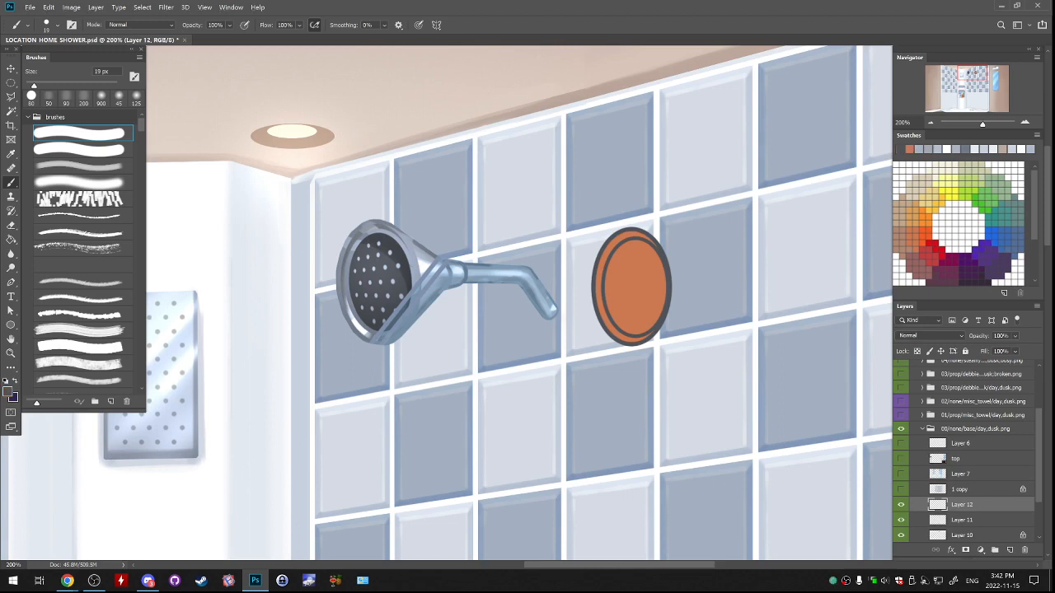
{"action": "key", "text": "bracketleft"}
{"action": "key", "text": "bracketleft"}
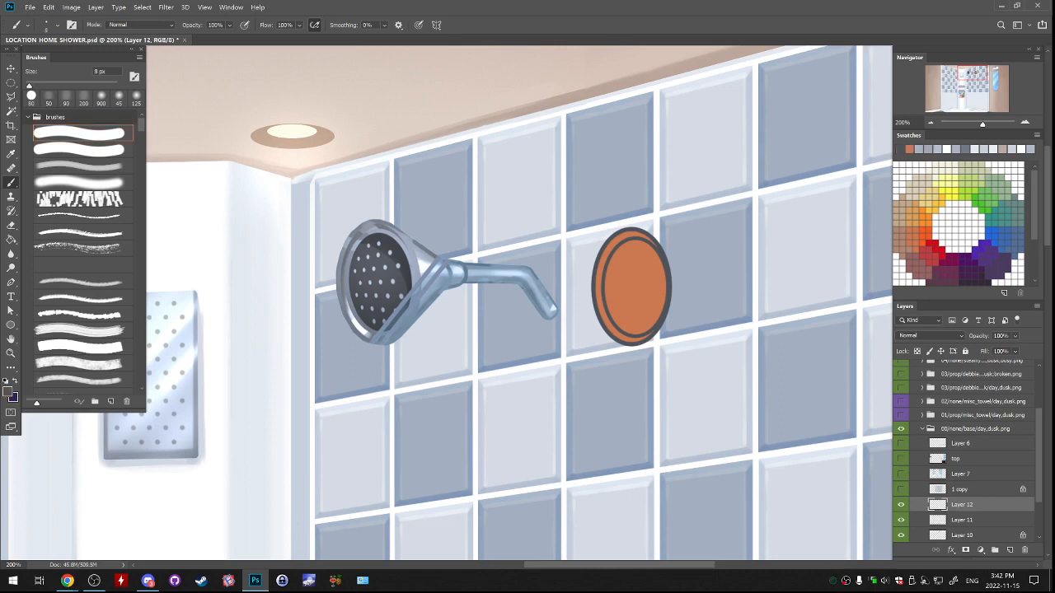
{"action": "left_click", "coordinate": [634, 239]}
{"action": "left_click", "coordinate": [725, 275], "text": "shift"}
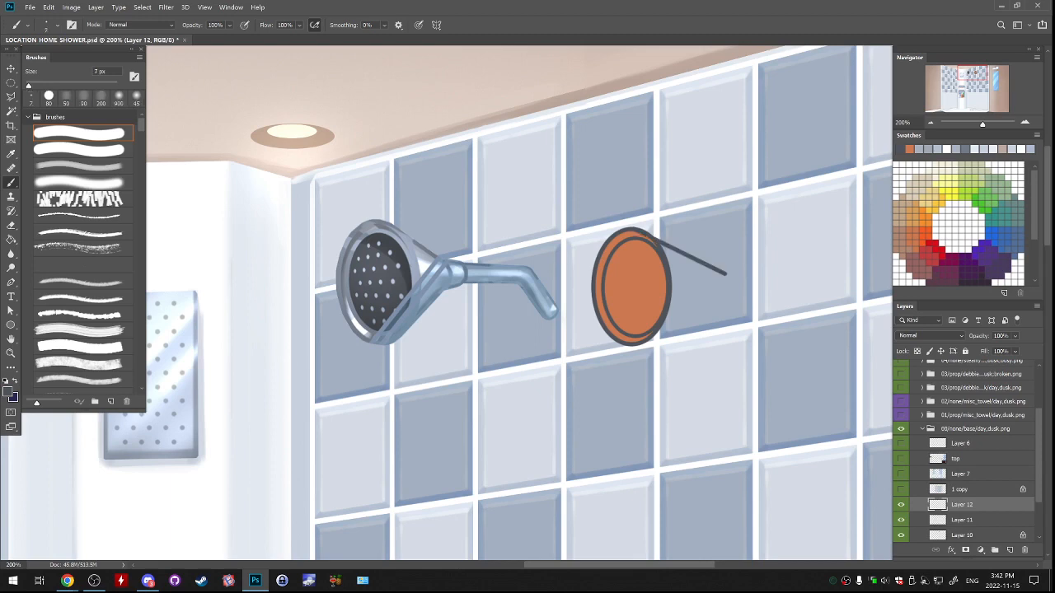
{"action": "left_click_drag", "start_coordinate": [725, 274], "coordinate": [730, 275]}
Select the sloping line with the rectangular marquee and rotate it about 3 degrees clockwise, adjusting it to meet the rim.
{"action": "left_click", "coordinate": [11, 83]}
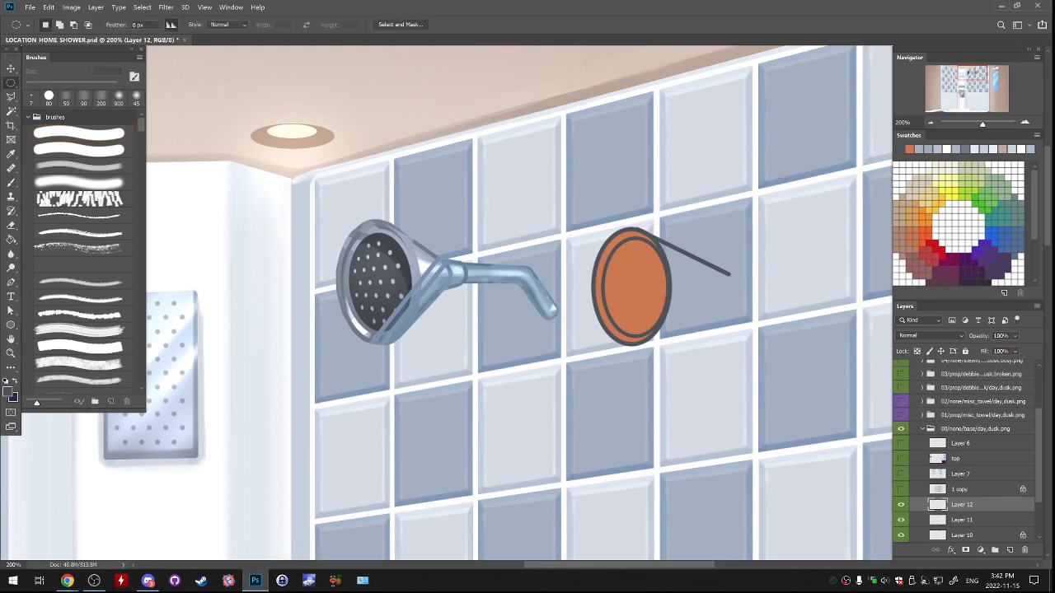
{"action": "right_click", "coordinate": [11, 82]}
{"action": "left_click", "coordinate": [70, 82]}
{"action": "left_click_drag", "start_coordinate": [586, 188], "coordinate": [766, 322]}
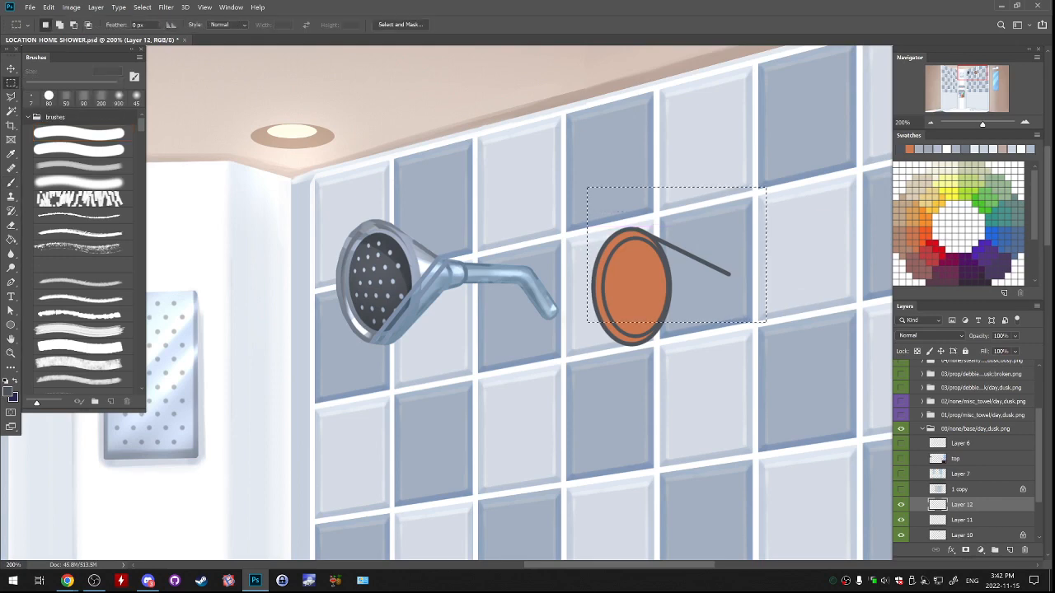
{"action": "key", "text": "ctrl+t"}
{"action": "left_click_drag", "start_coordinate": [790, 192], "coordinate": [793, 199]}
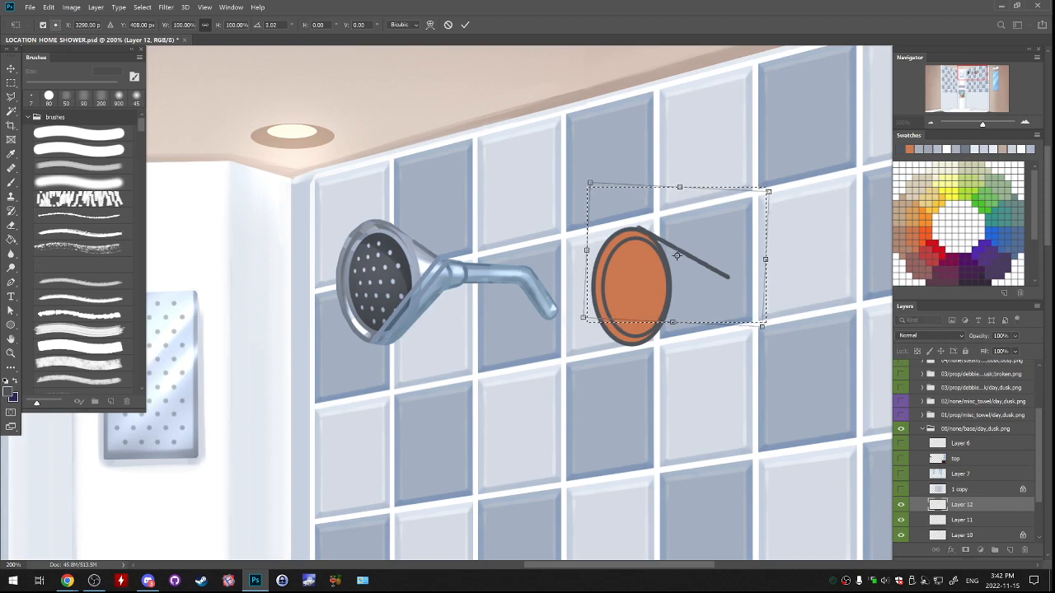
{"action": "left_click_drag", "start_coordinate": [728, 283], "coordinate": [730, 284]}
{"action": "key", "text": "Return"}
Duplicate the sloping line, flip the copy vertically, and move it down to meet the rim's lower edge.
{"action": "key", "text": "ctrl+j"}
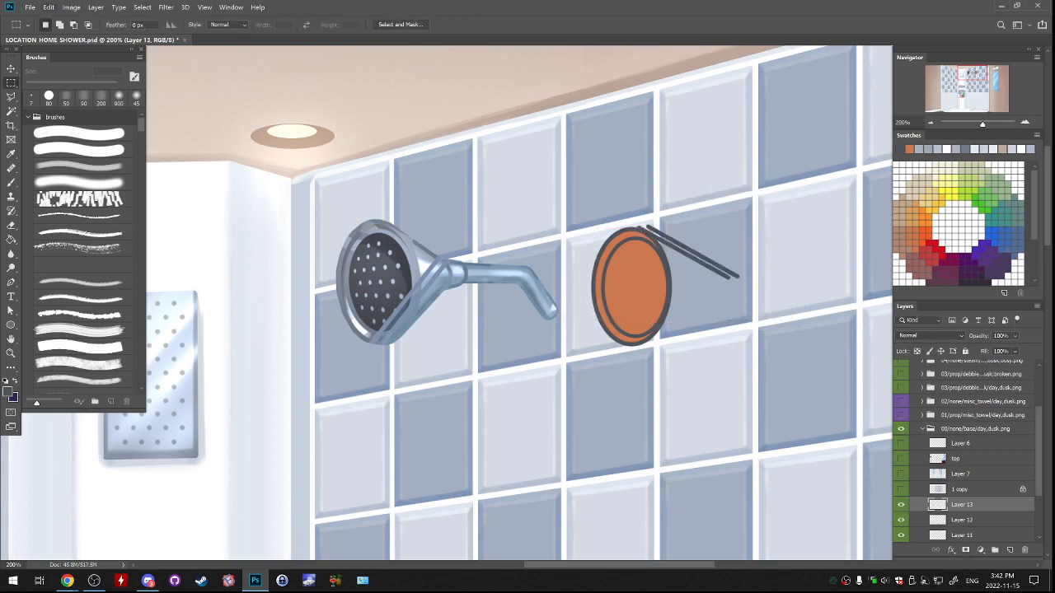
{"action": "left_click", "coordinate": [48, 6]}
{"action": "mouse_move", "coordinate": [83, 242]}
{"action": "left_click", "coordinate": [201, 364]}
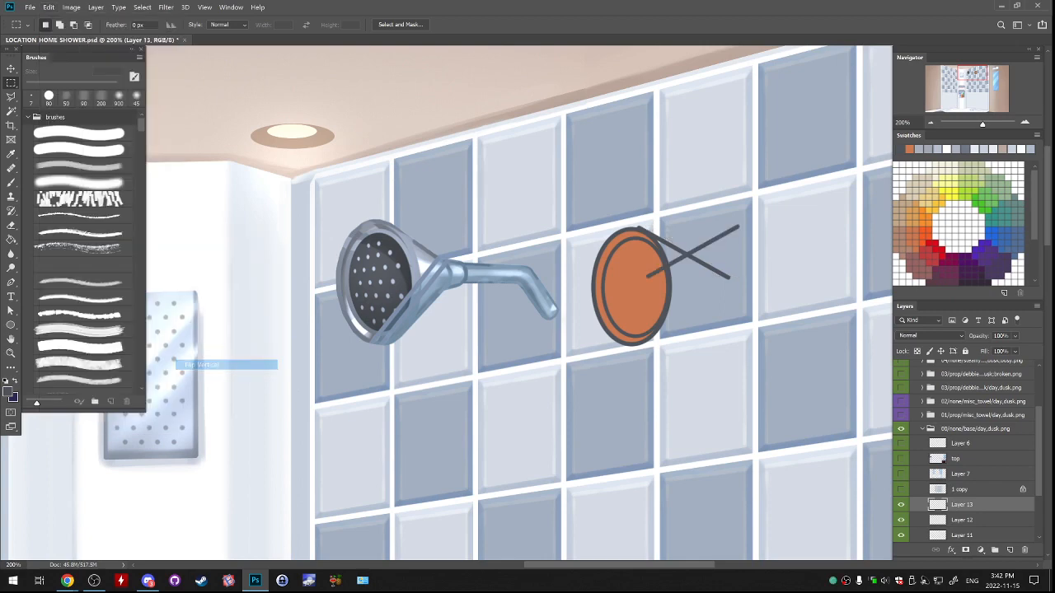
{"action": "left_click_drag", "start_coordinate": [773, 294], "coordinate": [780, 345]}
{"action": "left_click_drag", "start_coordinate": [770, 367], "coordinate": [769, 365]}
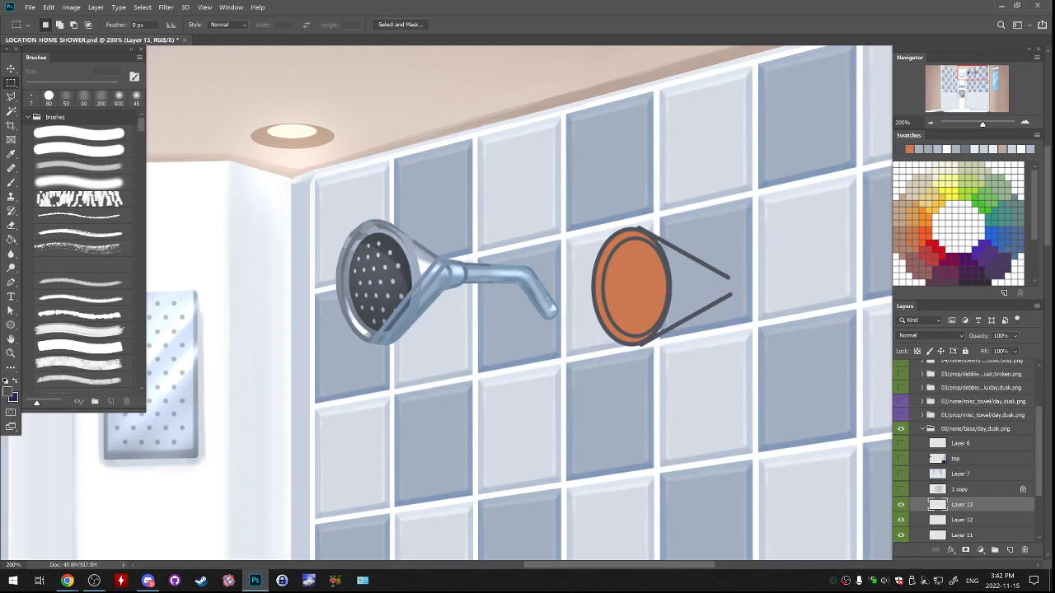
Merge the two sloping lines into one layer and erase their ends sticking out past the rim with a 19 px hard eraser.
{"action": "key", "text": "ctrl+e"}
{"action": "key", "text": "e"}
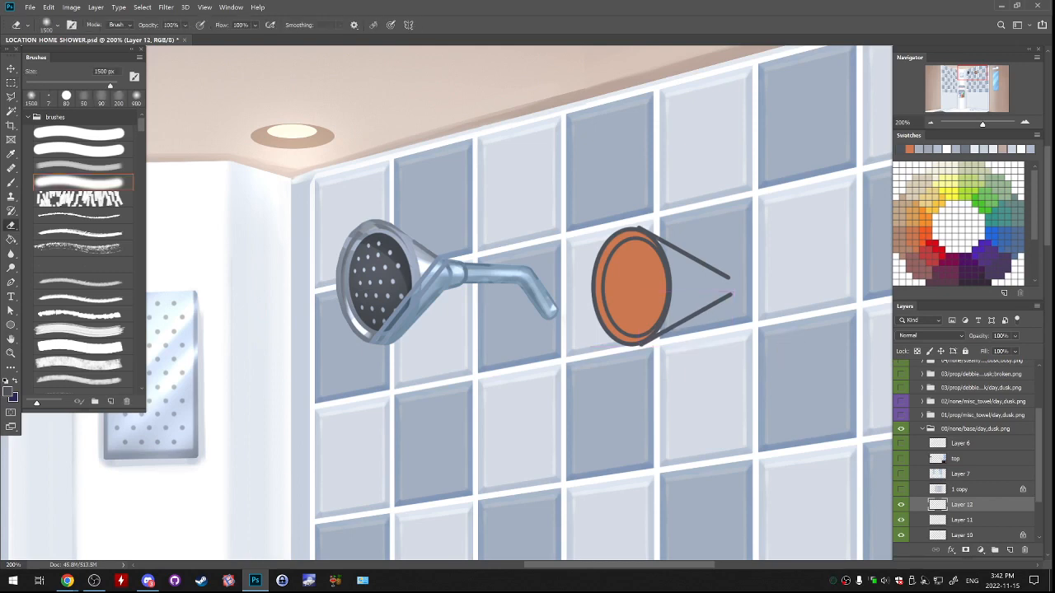
{"action": "left_click", "coordinate": [82, 133]}
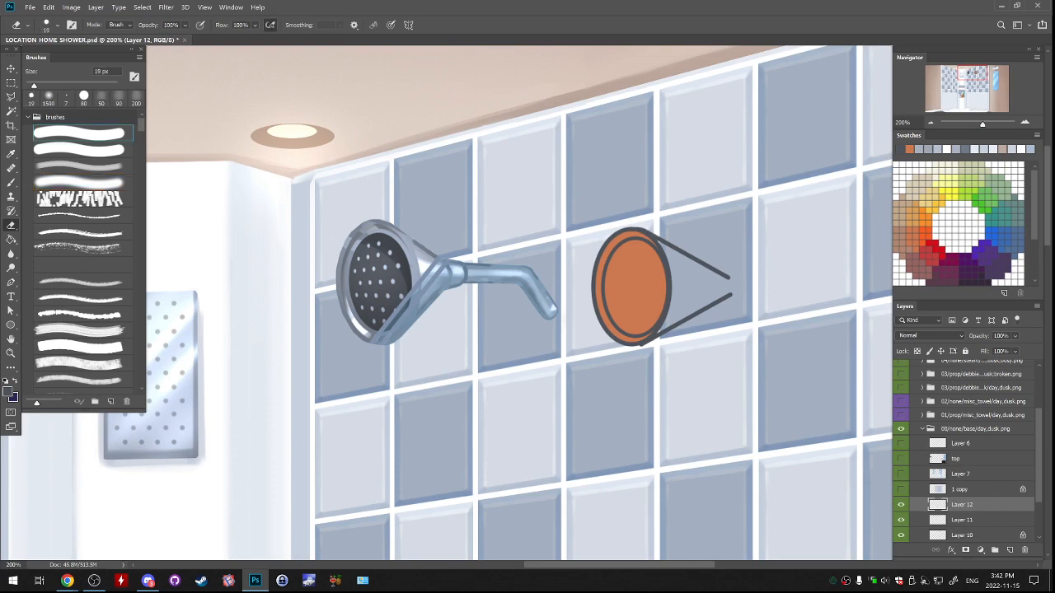
{"action": "left_click_drag", "start_coordinate": [639, 223], "coordinate": [650, 226]}
{"action": "key", "text": "ctrl+e"}
{"action": "left_click", "coordinate": [901, 505]}
{"action": "key", "text": "ctrl+z"}
Set the hard round brush to 7 px and try a stroke at the open ends of the two sloping lines.
{"action": "key", "text": "b"}
{"action": "left_click", "coordinate": [79, 134]}
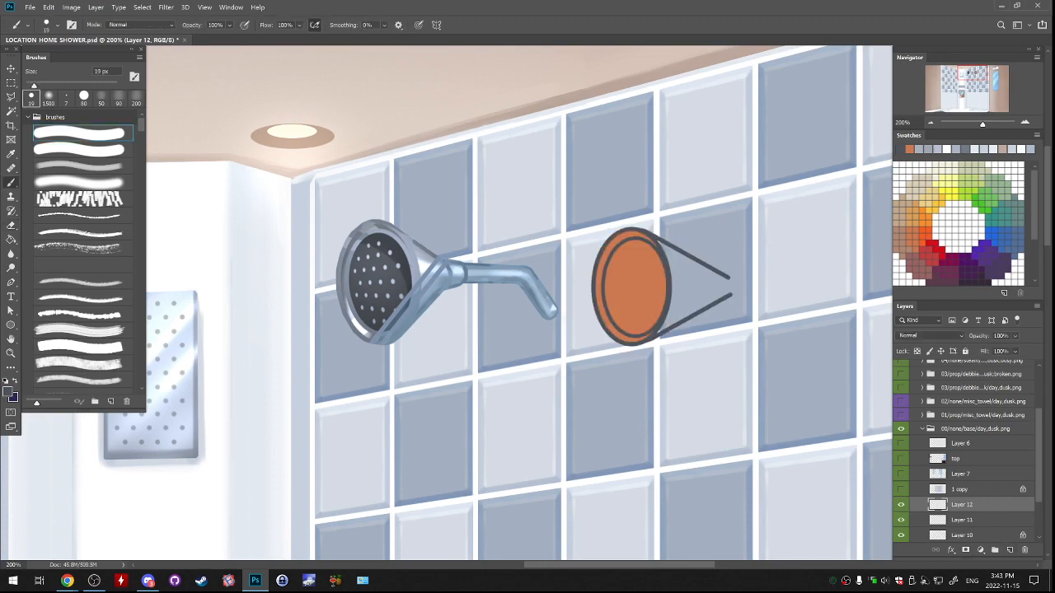
{"action": "key", "text": "ctrl+plus"}
{"action": "left_click_drag", "start_coordinate": [724, 278], "coordinate": [529, 338]}
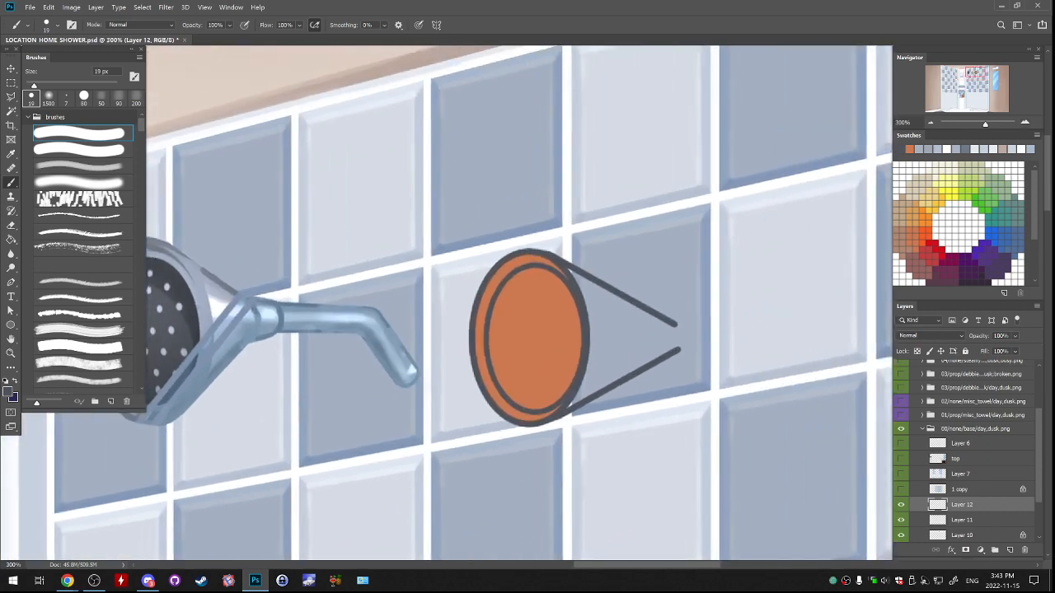
{"action": "key", "text": "bracketleft"}
{"action": "key", "text": "bracketleft"}
{"action": "key", "text": "bracketleft"}
{"action": "key", "text": "bracketleft"}
{"action": "key", "text": "bracketleft"}
{"action": "key", "text": "bracketleft"}
{"action": "key", "text": "bracketleft"}
{"action": "key", "text": "bracketleft"}
{"action": "mouse_move", "coordinate": [672, 326]}
{"action": "left_mouse_down"}
{"action": "mouse_move", "coordinate": [666, 357]}
{"action": "mouse_move", "coordinate": [650, 360]}
{"action": "mouse_move", "coordinate": [744, 302]}
{"action": "mouse_move", "coordinate": [690, 335]}
{"action": "left_mouse_up"}
{"action": "key", "text": "ctrl+z"}
{"action": "key", "text": "ctrl+z"}
{"action": "key", "text": "bracketright"}
{"action": "key", "text": "ctrl+z"}
{"action": "key", "text": "ctrl+z"}
{"action": "key", "text": "ctrl+z"}
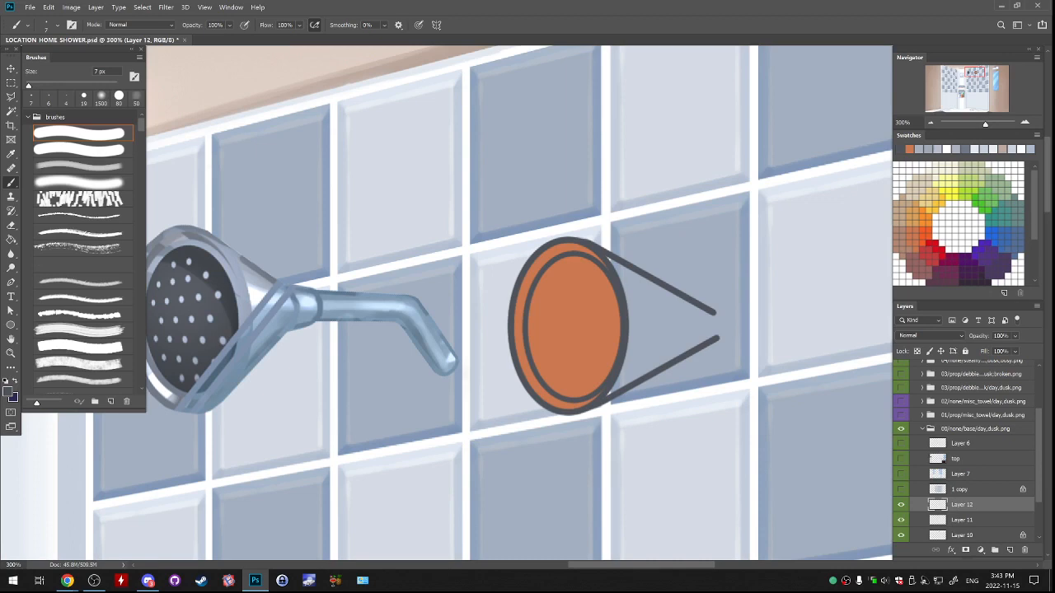
Try to skew the whole outline on Layer 11 upward at its right end.
{"action": "left_click", "coordinate": [901, 520]}
{"action": "left_click", "coordinate": [900, 520]}
{"action": "left_click", "coordinate": [962, 520]}
{"action": "key", "text": "ctrl+t"}
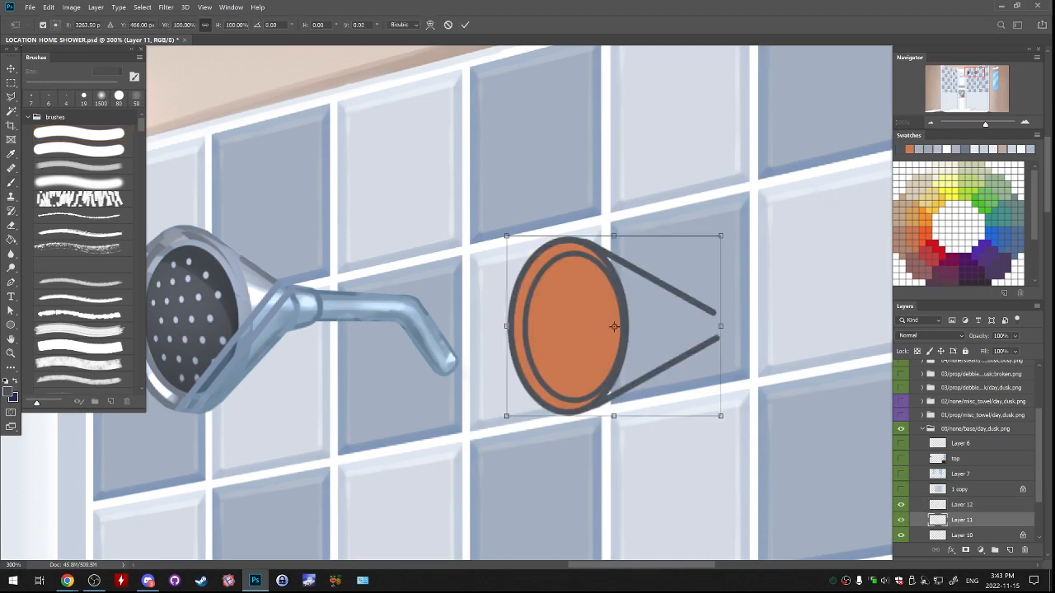
{"action": "left_click_drag", "start_coordinate": [720, 416], "coordinate": [720, 404]}
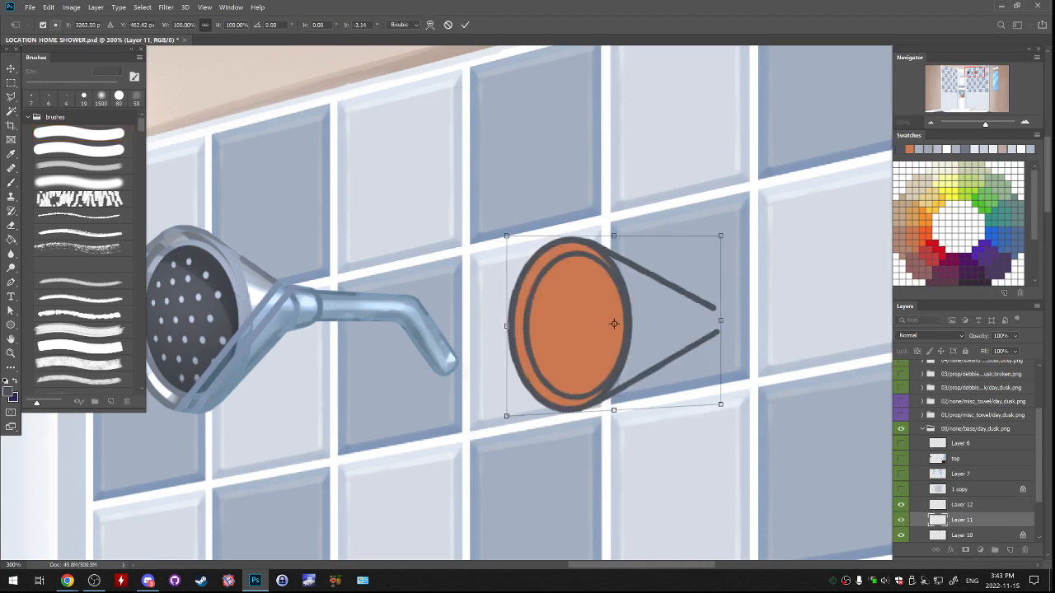
{"action": "left_click_drag", "start_coordinate": [720, 236], "coordinate": [720, 251]}
{"action": "key", "text": "Return"}
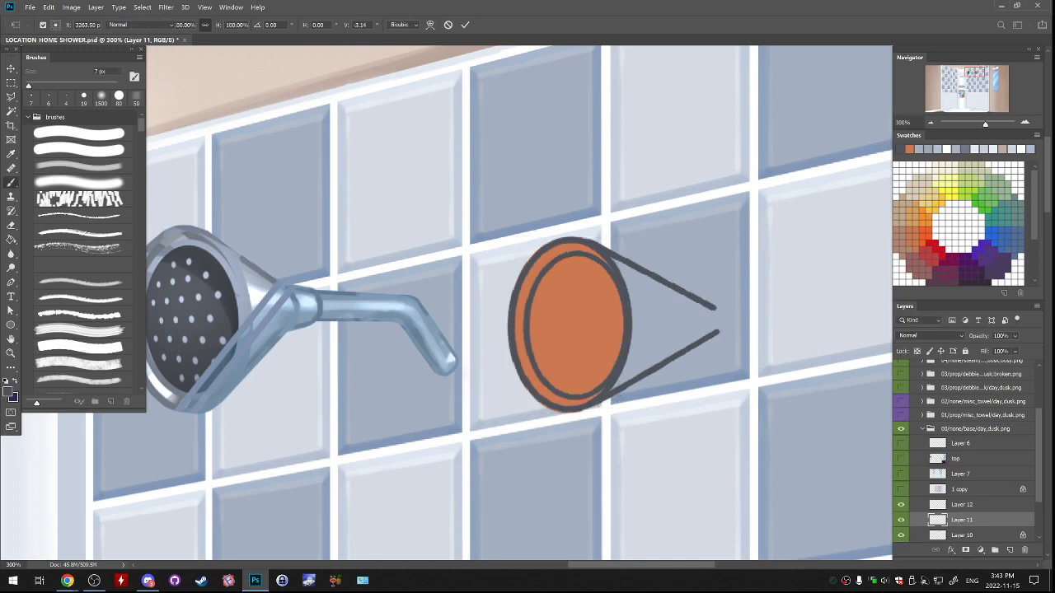
{"action": "key", "text": "b"}
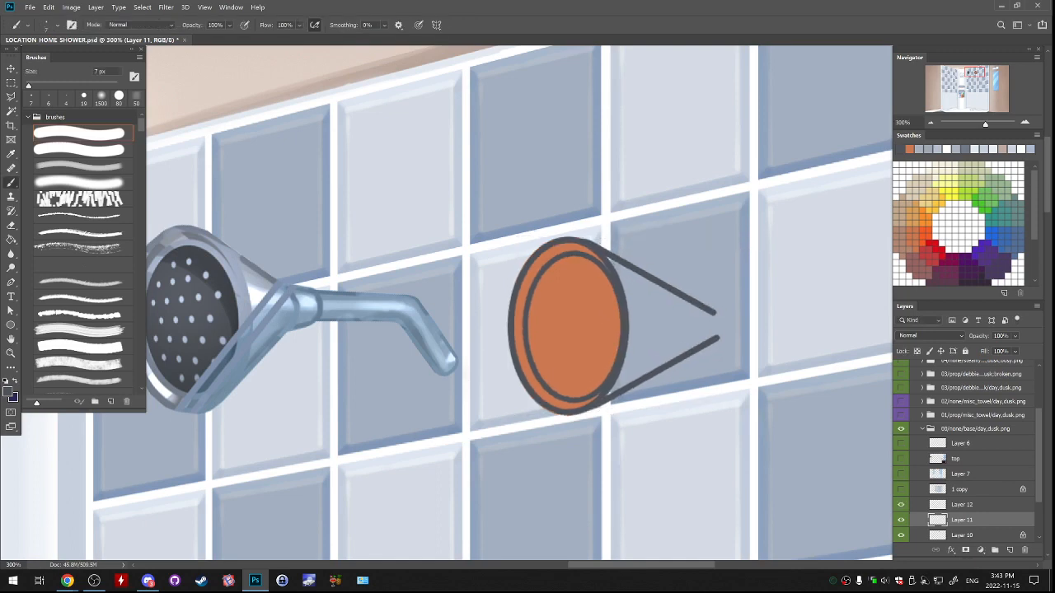
On Layer 12, draw a dark grey 7 px curve bulging to the right that connects the two sloping lines near their ends.
{"action": "left_click", "coordinate": [962, 504]}
{"action": "left_click_drag", "start_coordinate": [568, 325], "coordinate": [587, 321]}
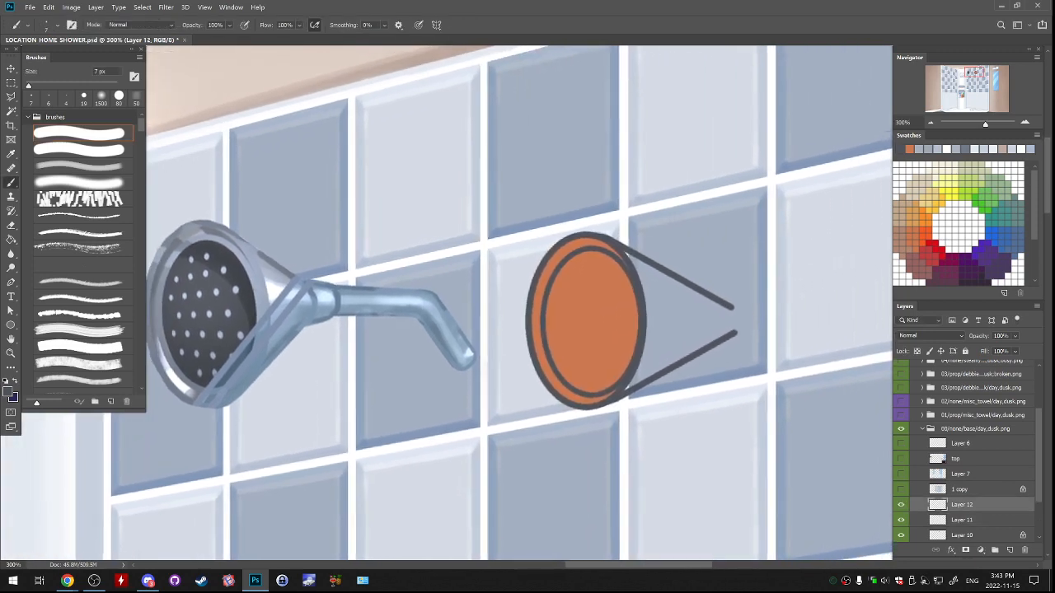
{"action": "key", "text": "ctrl+z"}
{"action": "mouse_move", "coordinate": [689, 287]}
{"action": "left_mouse_down"}
{"action": "mouse_move", "coordinate": [706, 340]}
{"action": "mouse_move", "coordinate": [678, 368]}
{"action": "left_mouse_up"}
{"action": "key", "text": "ctrl+z"}
{"action": "key", "text": "ctrl+z"}
{"action": "left_click_drag", "start_coordinate": [687, 278], "coordinate": [683, 358]}
{"action": "key", "text": "ctrl+z"}
{"action": "left_click_drag", "start_coordinate": [688, 284], "coordinate": [677, 371]}
{"action": "key", "text": "ctrl+z"}
{"action": "left_click_drag", "start_coordinate": [731, 334], "coordinate": [735, 336]}
{"action": "key", "text": "ctrl+z"}
{"action": "key", "text": "ctrl+z"}
{"action": "mouse_move", "coordinate": [694, 285]}
{"action": "left_mouse_down"}
{"action": "mouse_move", "coordinate": [679, 369]}
{"action": "mouse_move", "coordinate": [689, 365]}
{"action": "left_mouse_up"}
{"action": "key", "text": "ctrl+z"}
{"action": "key", "text": "ctrl+z"}
{"action": "mouse_move", "coordinate": [693, 285]}
{"action": "left_mouse_down"}
{"action": "mouse_move", "coordinate": [682, 363]}
{"action": "mouse_move", "coordinate": [690, 358]}
{"action": "left_mouse_up"}
{"action": "key", "text": "ctrl+z"}
{"action": "left_click_drag", "start_coordinate": [744, 331], "coordinate": [749, 329]}
Skew and slightly shorten the connecting curve so its ends blend into the two sloping lines.
{"action": "key", "text": "ctrl+t"}
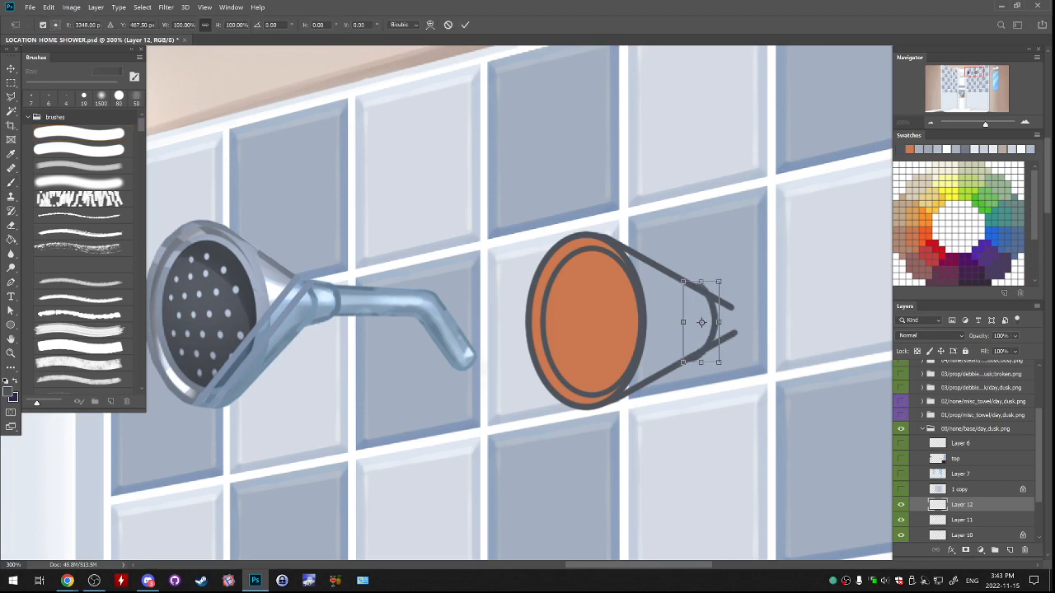
{"action": "left_click_drag", "start_coordinate": [702, 282], "coordinate": [701, 287]}
{"action": "left_click_drag", "start_coordinate": [719, 324], "coordinate": [720, 319]}
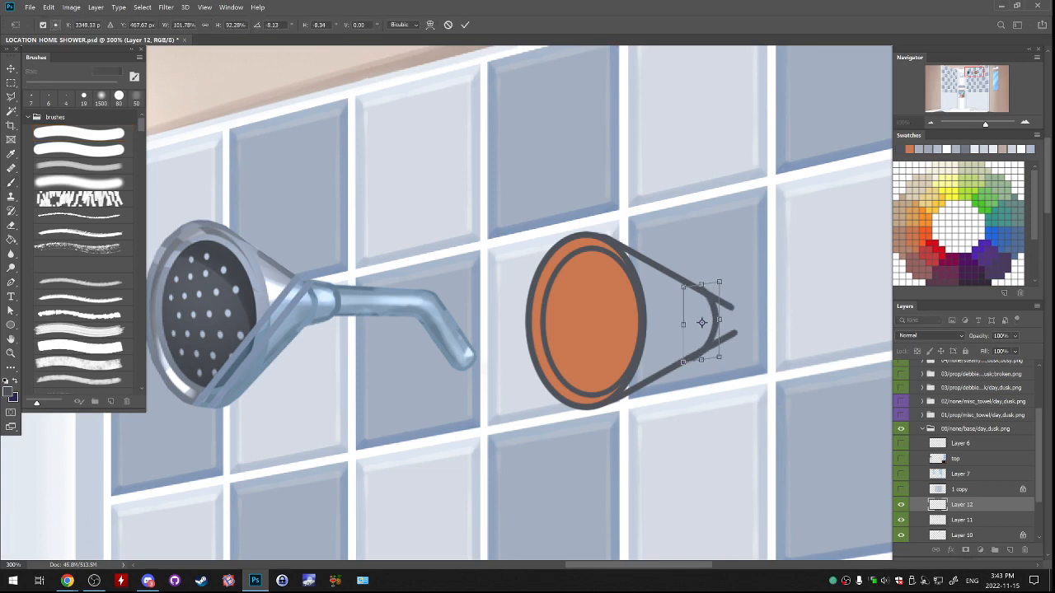
{"action": "key", "text": "Return"}
{"action": "key", "text": "b"}
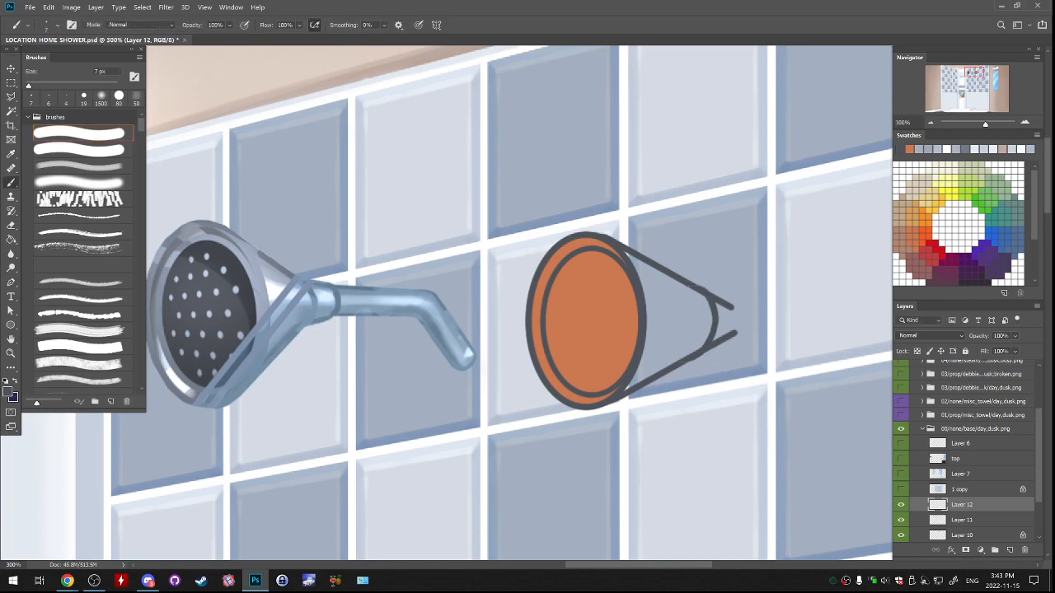
{"action": "left_click_drag", "start_coordinate": [770, 334], "coordinate": [773, 331]}
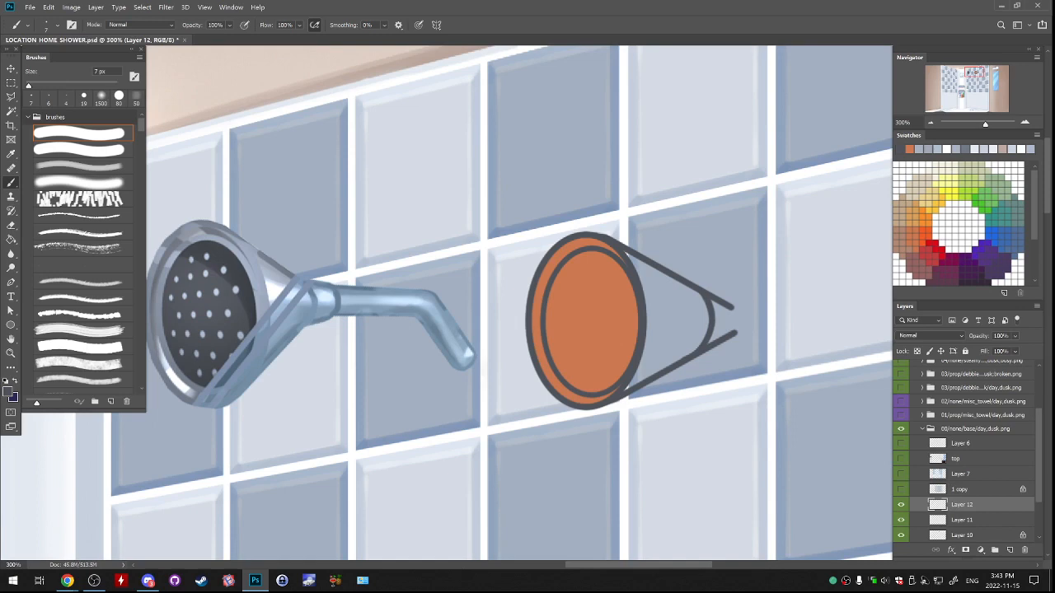
Erase the sloping lines' ends beyond the curve with the 19 px hard eraser and merge the curve into the outline layer.
{"action": "key", "text": "e"}
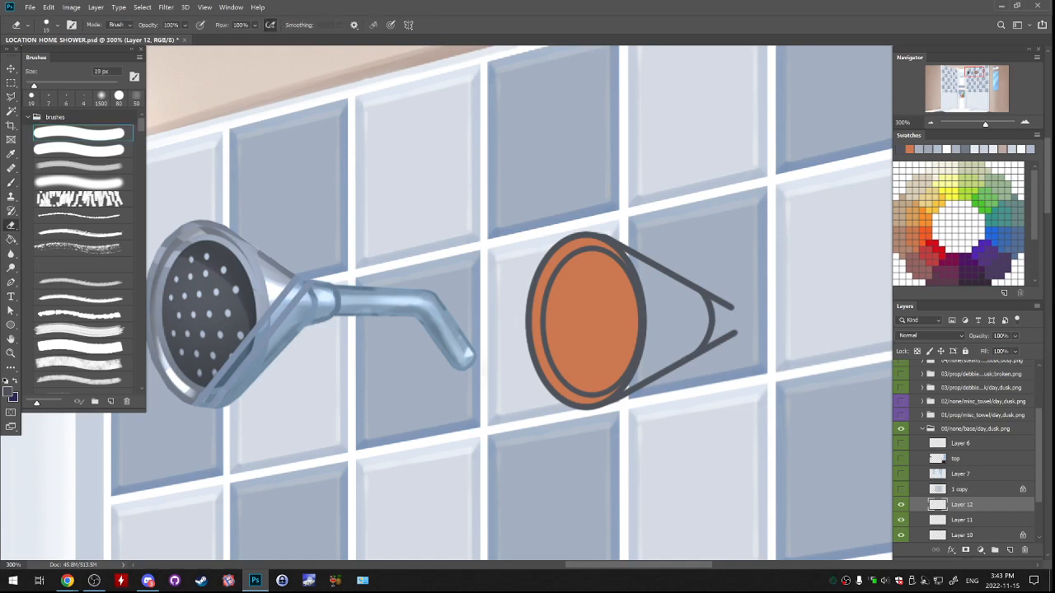
{"action": "key", "text": "Delete"}
{"action": "left_click_drag", "start_coordinate": [731, 306], "coordinate": [708, 293]}
{"action": "key", "text": "ctrl+z"}
{"action": "left_click_drag", "start_coordinate": [735, 332], "coordinate": [702, 355]}
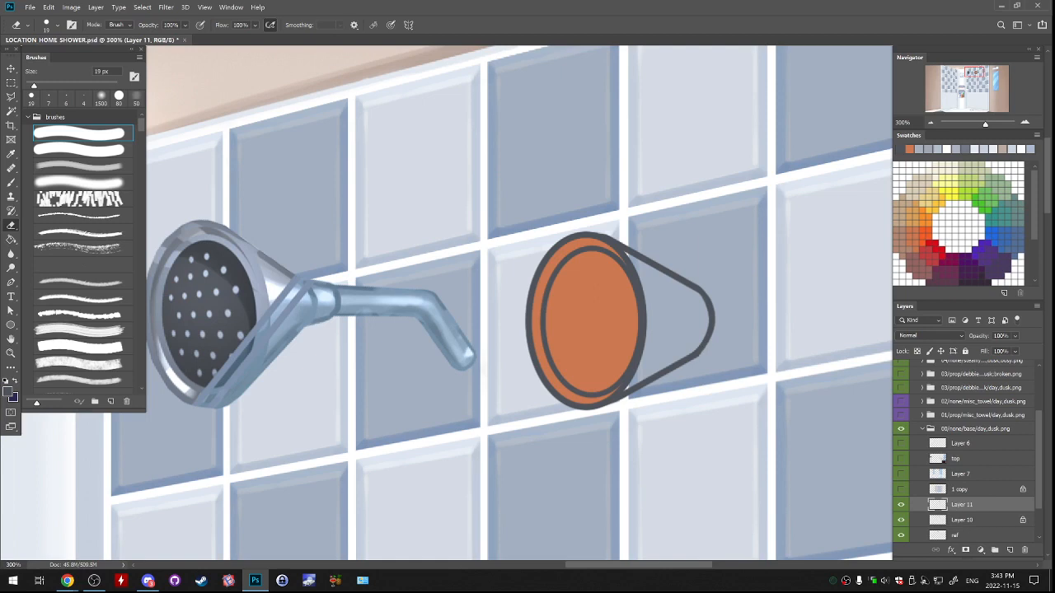
Rename the merged outline layer as line.
{"action": "left_click", "coordinate": [901, 504]}
{"action": "left_click", "coordinate": [900, 505]}
{"action": "double_click", "coordinate": [992, 504]}
{"action": "left_click", "coordinate": [896, 229]}
{"action": "double_click", "coordinate": [962, 505]}
{"action": "type", "text": "line"}
{"action": "key", "text": "Return"}
{"action": "scroll", "coordinate": [964, 486], "scroll_direction": "down", "scroll_amount": 3}
Add a new layer between the orange fill layer and the ref layer.
{"action": "left_click", "coordinate": [964, 478]}
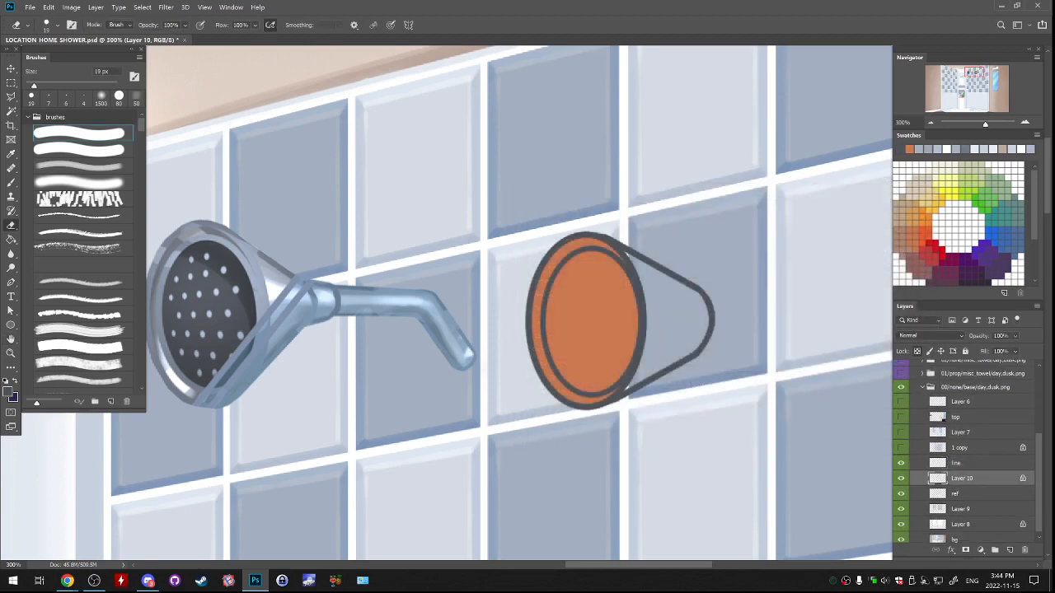
{"action": "left_click", "coordinate": [901, 478]}
{"action": "left_click", "coordinate": [900, 478]}
{"action": "left_click", "coordinate": [901, 478]}
{"action": "left_click", "coordinate": [901, 478]}
{"action": "left_click", "coordinate": [964, 493]}
{"action": "left_click", "coordinate": [1009, 549]}
{"action": "key", "text": "b"}
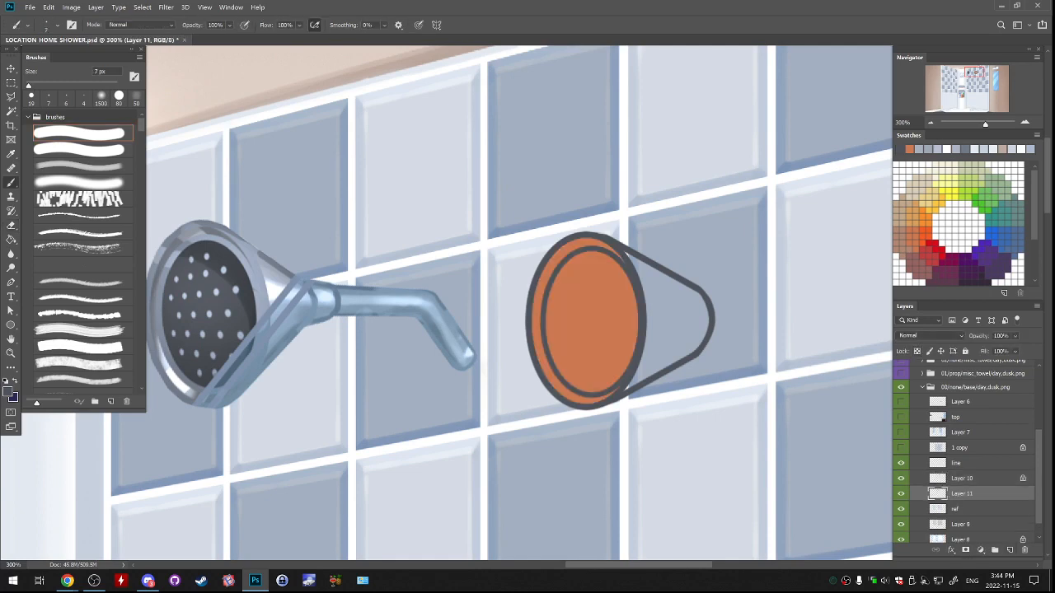
Outline the cone behind the rim with the polygonal lasso, fill it with dark plum on the new layer, and deselect.
{"action": "key", "text": "l"}
{"action": "mouse_move", "coordinate": [604, 356]}
{"action": "left_mouse_down"}
{"action": "mouse_move", "coordinate": [594, 377]}
{"action": "mouse_move", "coordinate": [604, 401]}
{"action": "mouse_move", "coordinate": [701, 354]}
{"action": "mouse_move", "coordinate": [710, 307]}
{"action": "mouse_move", "coordinate": [614, 248]}
{"action": "mouse_move", "coordinate": [595, 311]}
{"action": "mouse_move", "coordinate": [605, 355]}
{"action": "left_mouse_up"}
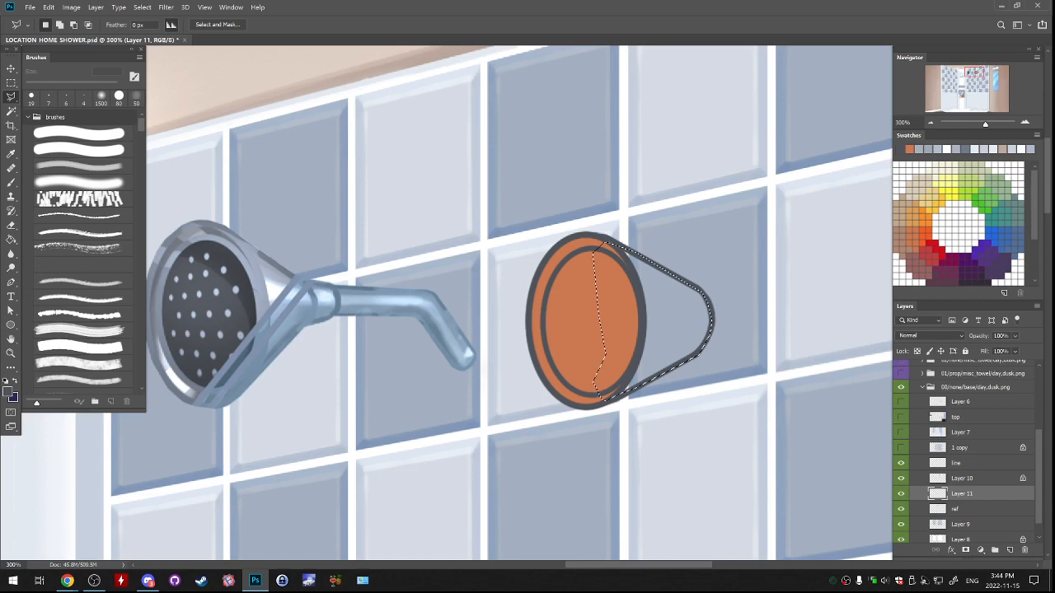
{"action": "key", "text": "g"}
{"action": "left_click", "coordinate": [948, 275]}
{"action": "left_click", "coordinate": [673, 317]}
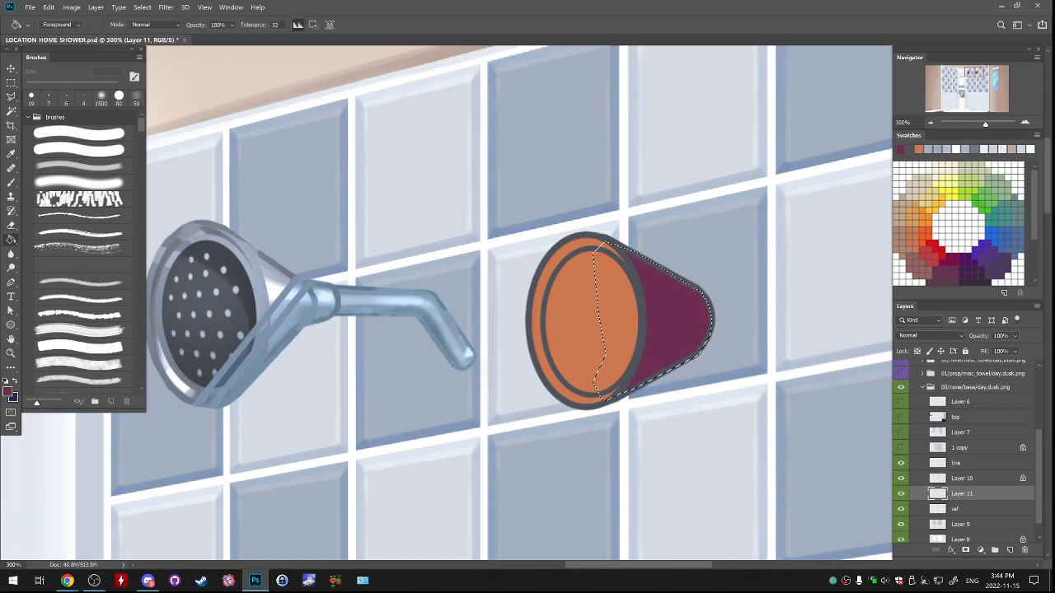
{"action": "key", "text": "ctrl+d"}
{"action": "left_click_drag", "start_coordinate": [609, 371], "coordinate": [562, 341]}
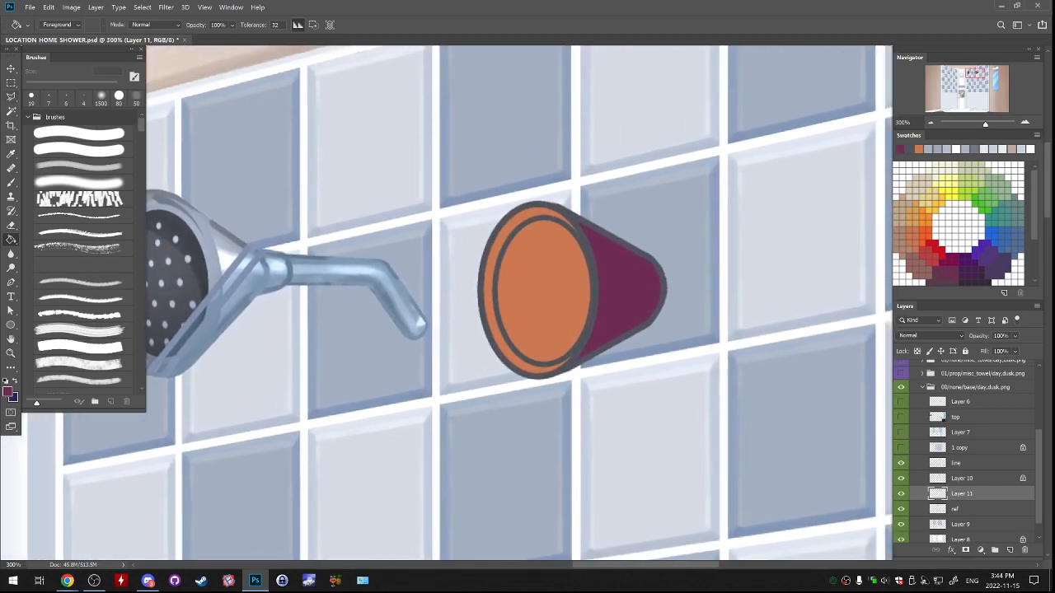
Rename the orange fill layer as 2 and the plum cone layer as 1.
{"action": "key", "text": "ctrl+z"}
{"action": "double_click", "coordinate": [961, 494]}
{"action": "type", "text": "2"}
{"action": "key", "text": "Return"}
{"action": "double_click", "coordinate": [962, 478]}
{"action": "type", "text": "2"}
{"action": "key", "text": "Return"}
{"action": "double_click", "coordinate": [962, 494]}
{"action": "type", "text": "1"}
{"action": "key", "text": "Return"}
{"action": "left_click", "coordinate": [901, 494]}
{"action": "left_click", "coordinate": [900, 494]}
{"action": "key", "text": "b"}
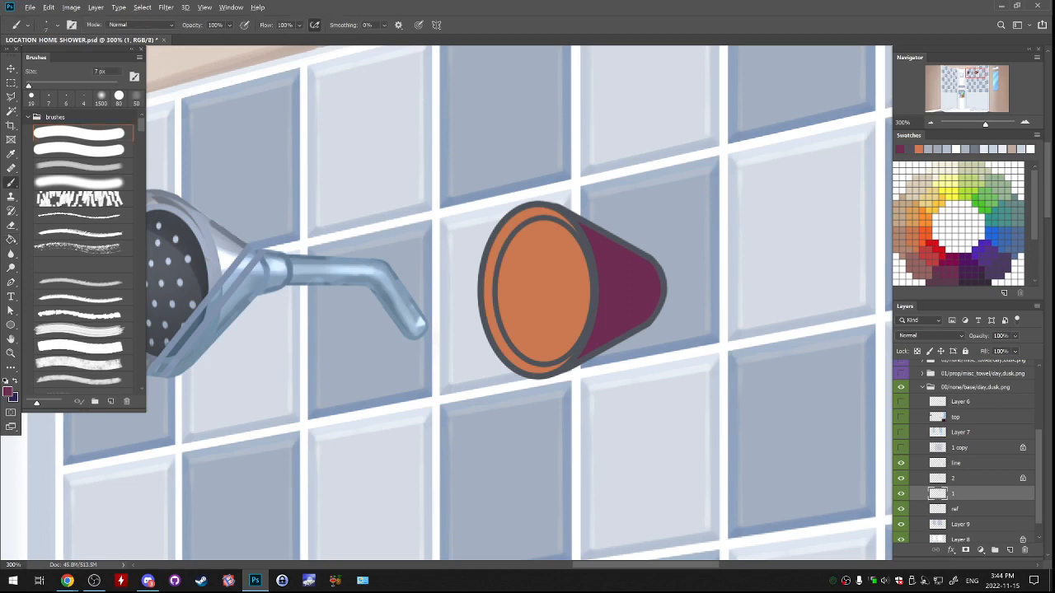
Sample the outline's dark grey, make the line layer active, and set the hard round brush to 9 px.
{"action": "left_click", "coordinate": [591, 269], "text": "alt"}
{"action": "left_click", "coordinate": [973, 463]}
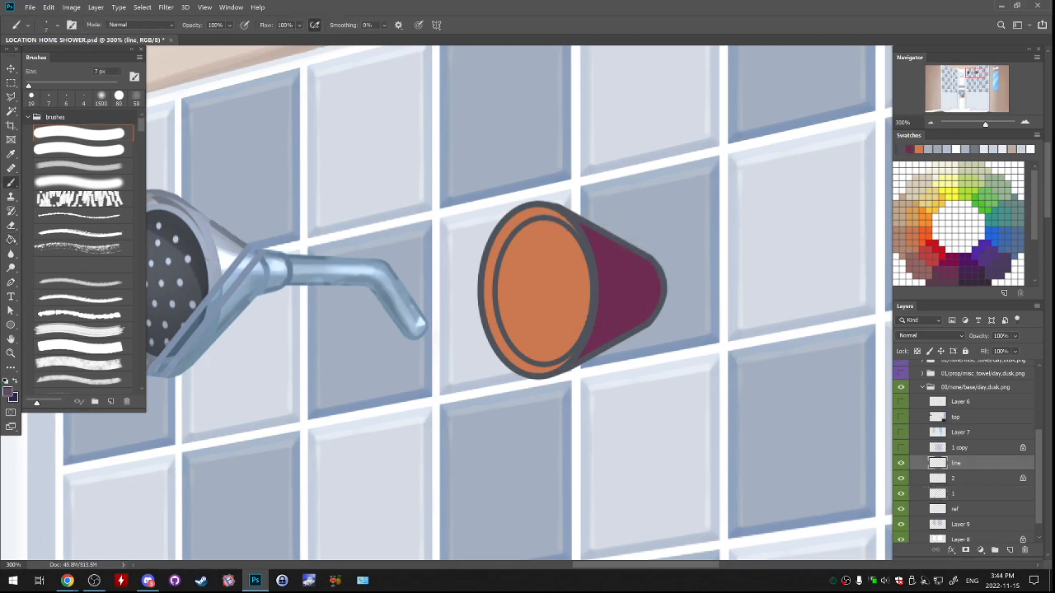
{"action": "left_click", "coordinate": [79, 134]}
{"action": "left_click_drag", "start_coordinate": [730, 155], "coordinate": [681, 303]}
{"action": "key", "text": "ctrl+z"}
{"action": "key", "text": "bracketleft"}
{"action": "key", "text": "bracketleft"}
{"action": "key", "text": "bracketleft"}
{"action": "left_click_drag", "start_coordinate": [590, 116], "coordinate": [569, 197]}
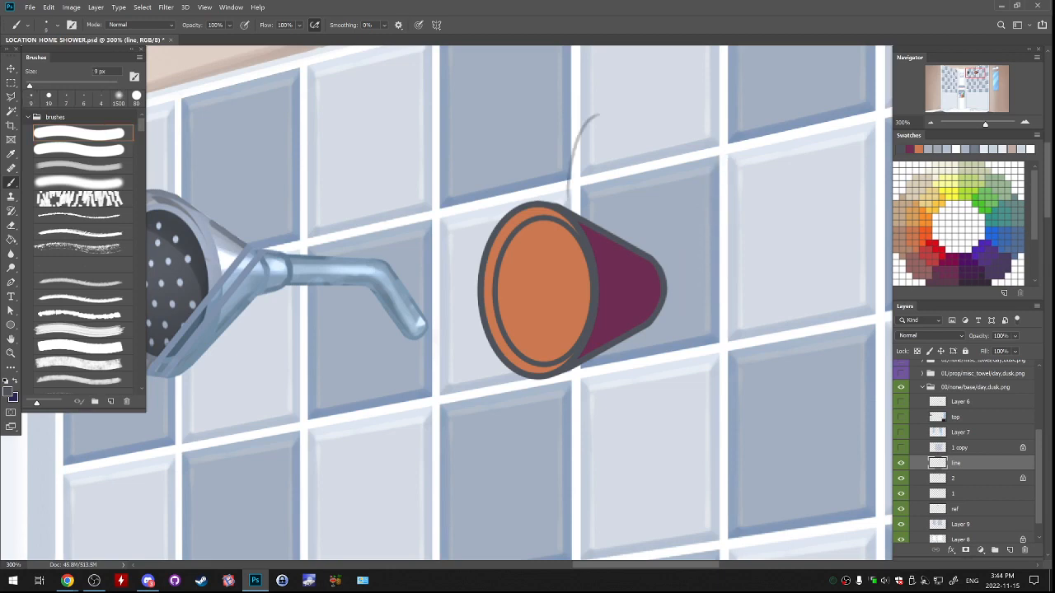
{"action": "key", "text": "ctrl+z"}
{"action": "mouse_move", "coordinate": [711, 124]}
{"action": "left_mouse_down"}
{"action": "mouse_move", "coordinate": [658, 187]}
{"action": "mouse_move", "coordinate": [688, 225]}
{"action": "left_mouse_up"}
{"action": "key", "text": "ctrl+z"}
Draw two short parallel horizontal dark grey strokes to the right of the cone's tip with the 8 px brush.
{"action": "mouse_move", "coordinate": [657, 317]}
{"action": "left_mouse_down"}
{"action": "mouse_move", "coordinate": [679, 318]}
{"action": "mouse_move", "coordinate": [679, 307]}
{"action": "mouse_move", "coordinate": [658, 318]}
{"action": "mouse_move", "coordinate": [686, 305]}
{"action": "mouse_move", "coordinate": [718, 310]}
{"action": "left_mouse_up"}
{"action": "key", "text": "ctrl+z"}
Join the right ends of the two short strokes with a rounded curve to form a sideways U.
{"action": "key", "text": "ctrl+z"}
{"action": "key", "text": "ctrl+z"}
{"action": "key", "text": "ctrl+z"}
{"action": "mouse_move", "coordinate": [686, 278]}
{"action": "left_mouse_down"}
{"action": "mouse_move", "coordinate": [717, 277]}
{"action": "mouse_move", "coordinate": [680, 278]}
{"action": "mouse_move", "coordinate": [724, 288]}
{"action": "mouse_move", "coordinate": [717, 311]}
{"action": "left_mouse_up"}
{"action": "key", "text": "ctrl+z"}
{"action": "key", "text": "ctrl+z"}
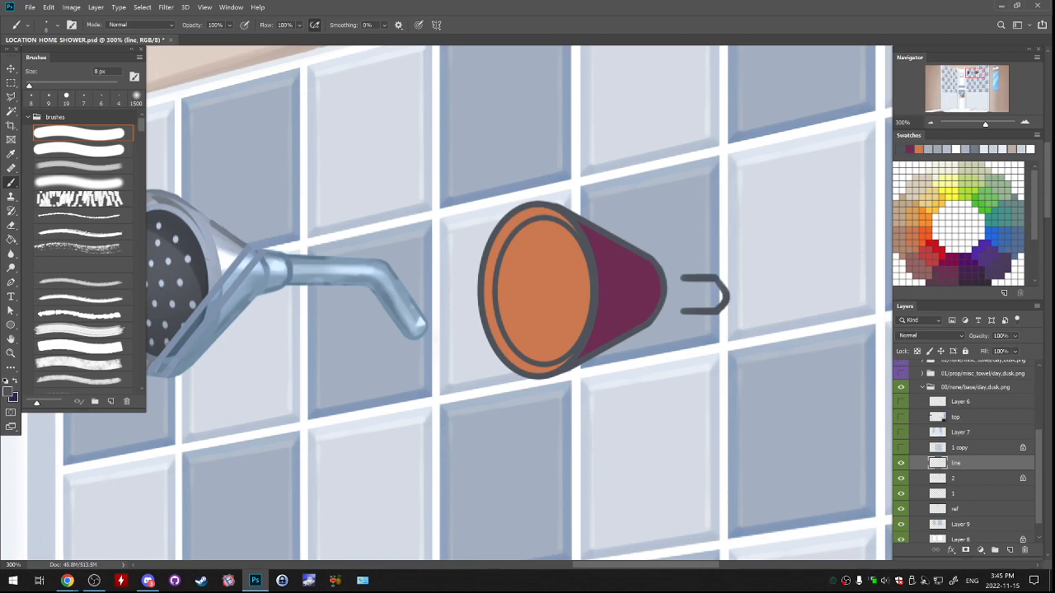
{"action": "key", "text": "ctrl+z"}
{"action": "key", "text": "e"}
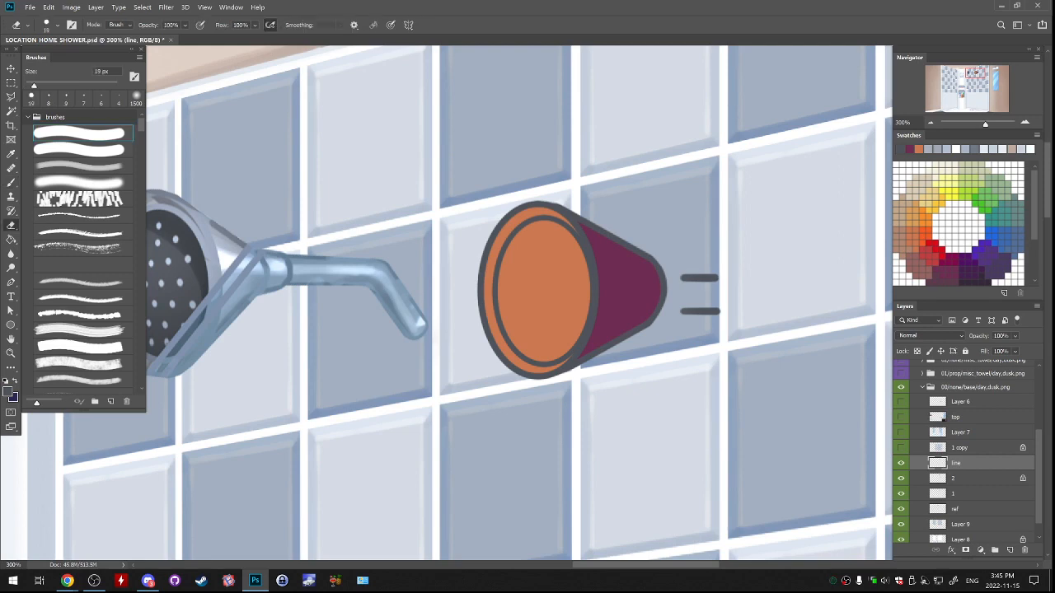
{"action": "mouse_move", "coordinate": [682, 284]}
{"action": "left_mouse_down"}
{"action": "mouse_move", "coordinate": [718, 284]}
{"action": "mouse_move", "coordinate": [683, 283]}
{"action": "mouse_move", "coordinate": [698, 305]}
{"action": "mouse_move", "coordinate": [728, 289]}
{"action": "mouse_move", "coordinate": [722, 309]}
{"action": "mouse_move", "coordinate": [728, 286]}
{"action": "mouse_move", "coordinate": [719, 276]}
{"action": "left_mouse_up"}
{"action": "key", "text": "ctrl+z"}
{"action": "key", "text": "b"}
{"action": "key", "text": "ctrl+z"}
{"action": "key", "text": "ctrl+z"}
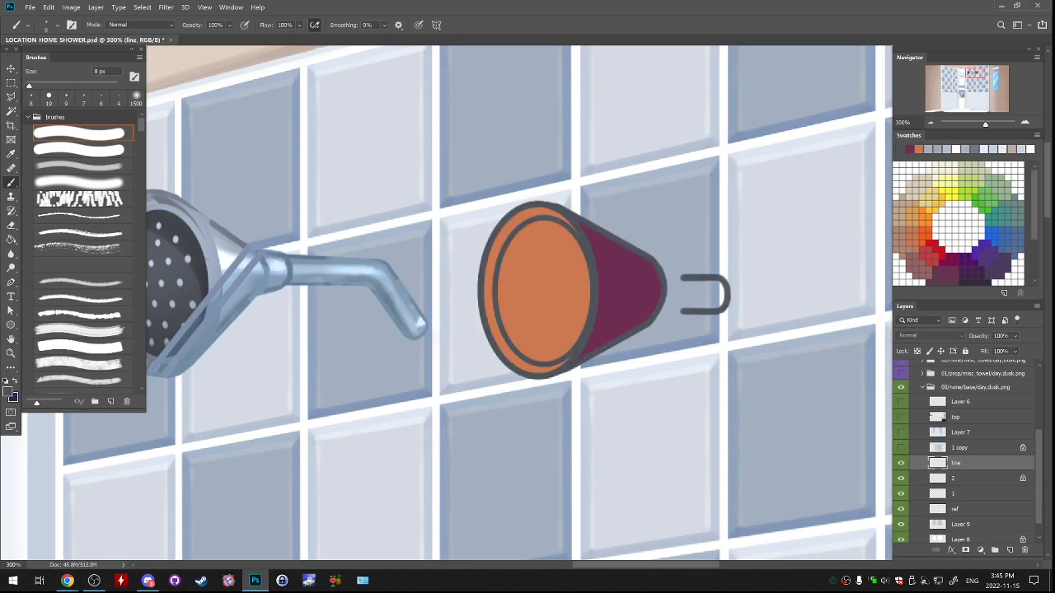
Cut the U shape onto its own layer and flare its open end by distorting the left corners outward.
{"action": "key", "text": "m"}
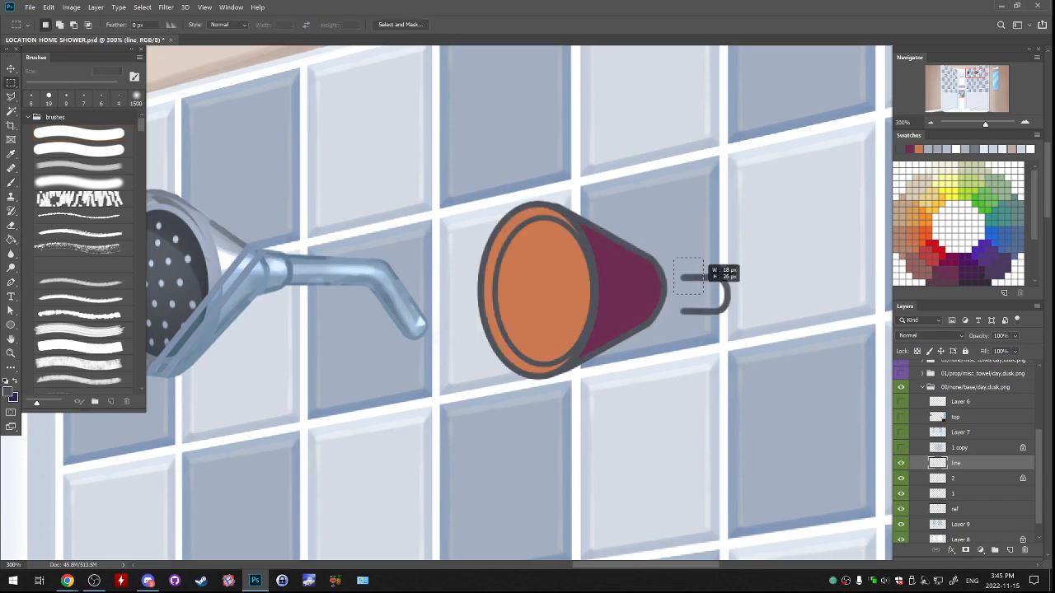
{"action": "left_click_drag", "start_coordinate": [673, 257], "coordinate": [767, 339]}
{"action": "key", "text": "ctrl+x"}
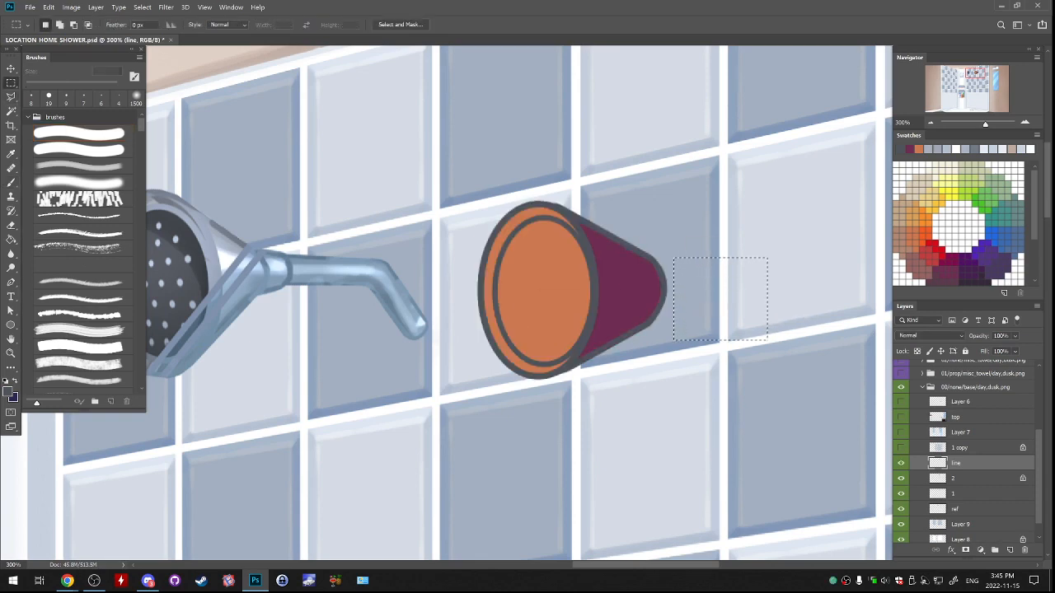
{"action": "key", "text": "ctrl+v"}
{"action": "key", "text": "ctrl+t"}
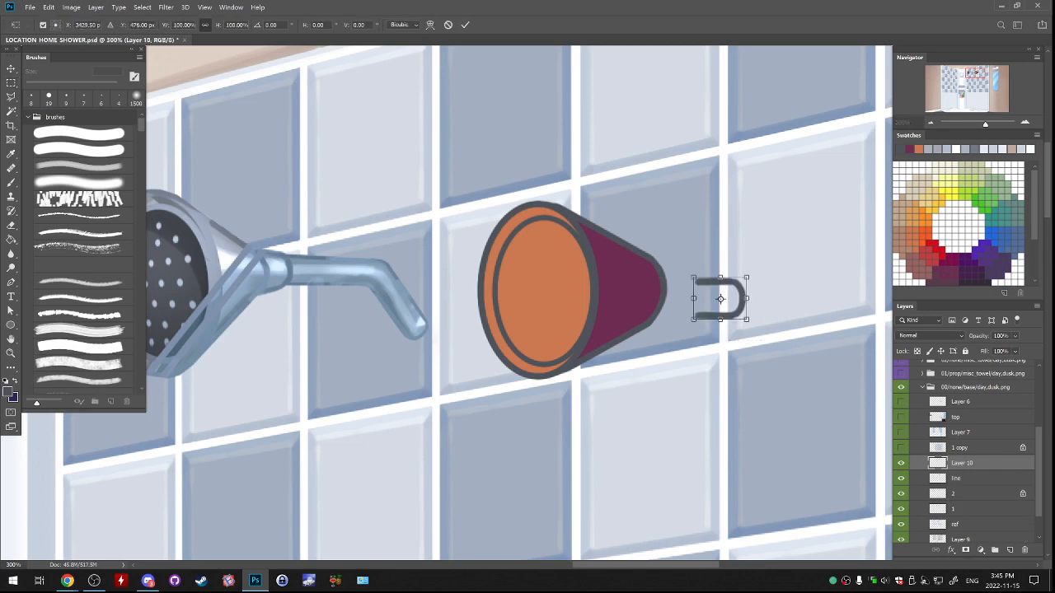
{"action": "left_click_drag", "start_coordinate": [694, 278], "coordinate": [694, 272]}
{"action": "left_click_drag", "start_coordinate": [694, 320], "coordinate": [693, 326]}
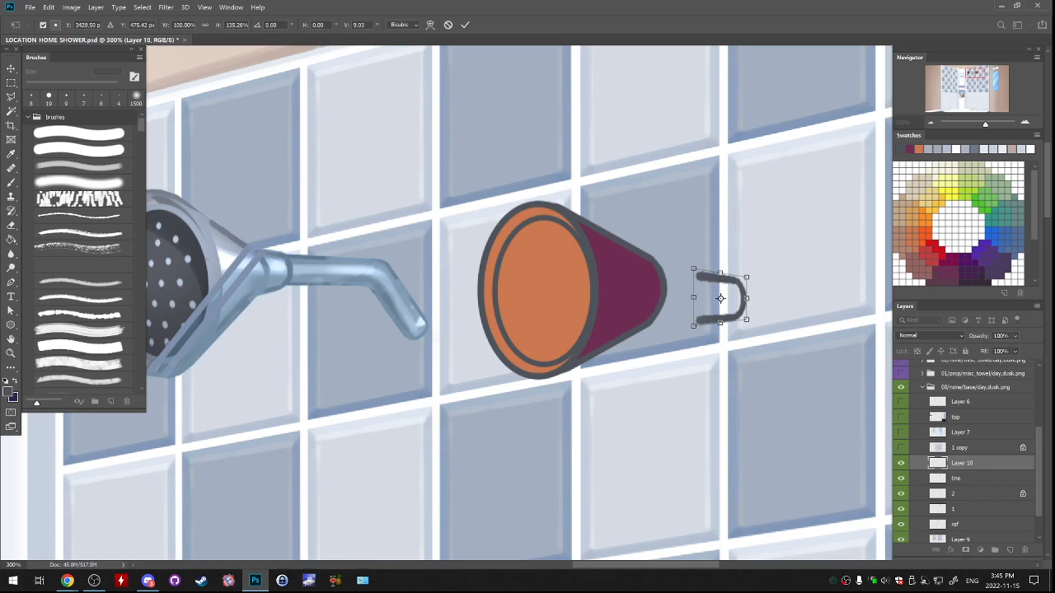
{"action": "key", "text": "Return"}
Move the U shape against the cone's tip and erase the ends that overlap the cone.
{"action": "left_click_drag", "start_coordinate": [762, 279], "coordinate": [714, 273]}
{"action": "key", "text": "e"}
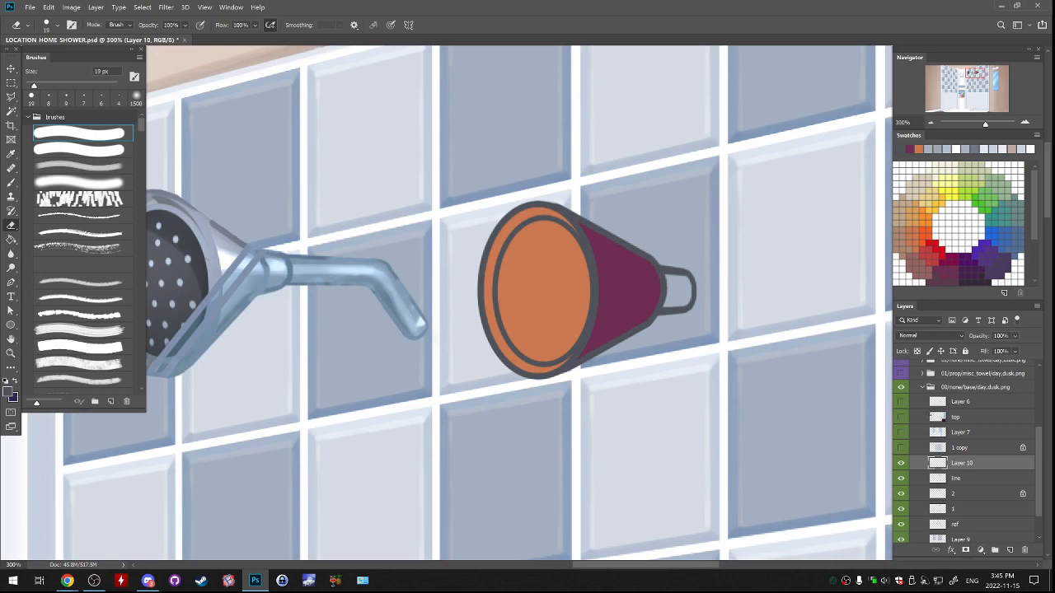
{"action": "left_click", "coordinate": [901, 463]}
{"action": "left_click", "coordinate": [901, 463]}
{"action": "key", "text": "Delete"}
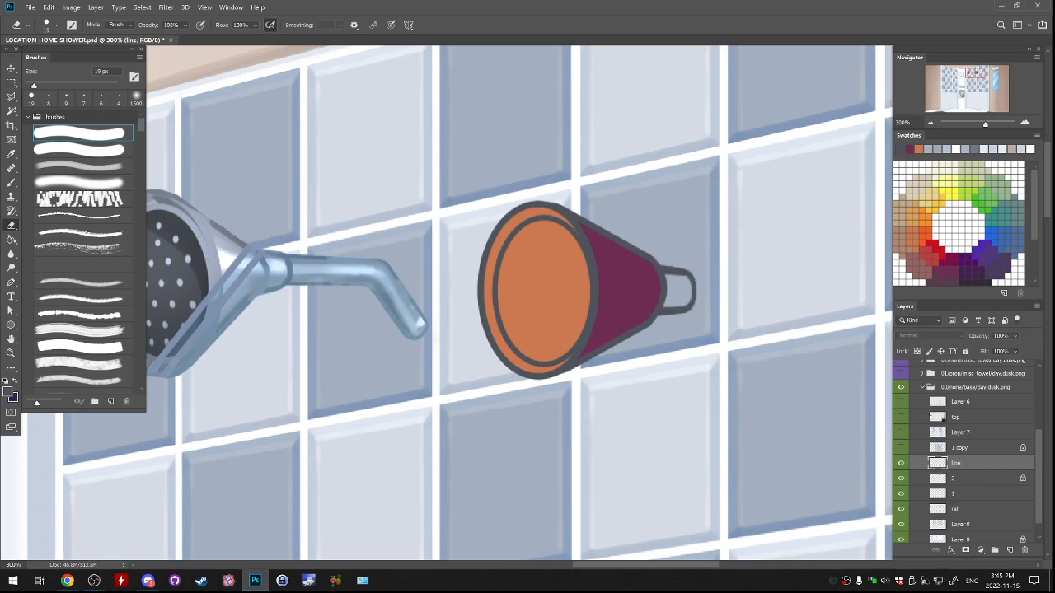
{"action": "key", "text": "ctrl+z"}
Draw two parallel horizontal 7 px dark grey lines extending right from the U-shaped connector as the pipe's edges.
{"action": "key", "text": "b"}
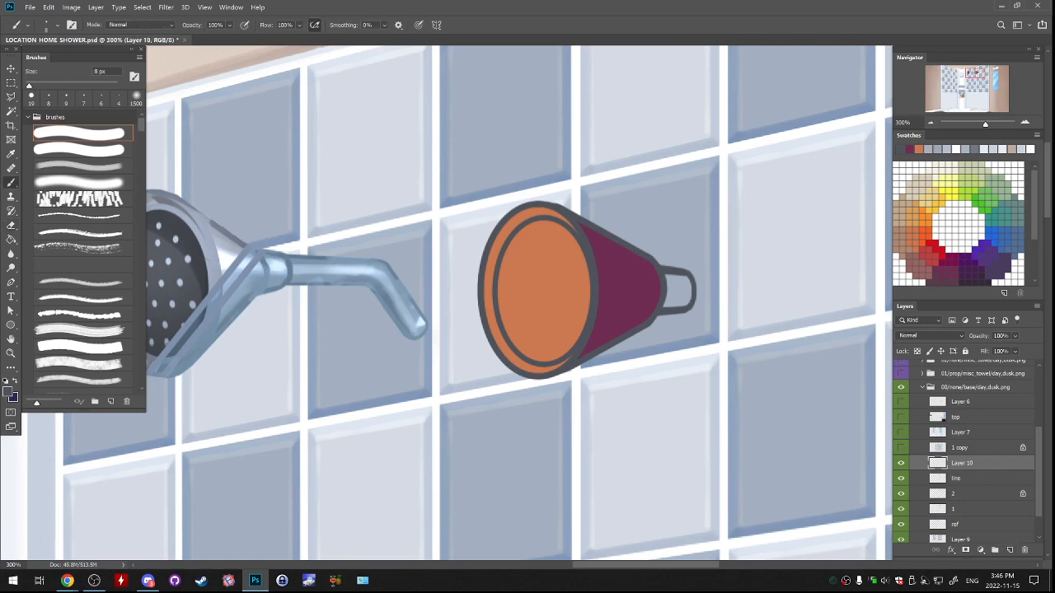
{"action": "left_click_drag", "start_coordinate": [692, 279], "coordinate": [796, 280]}
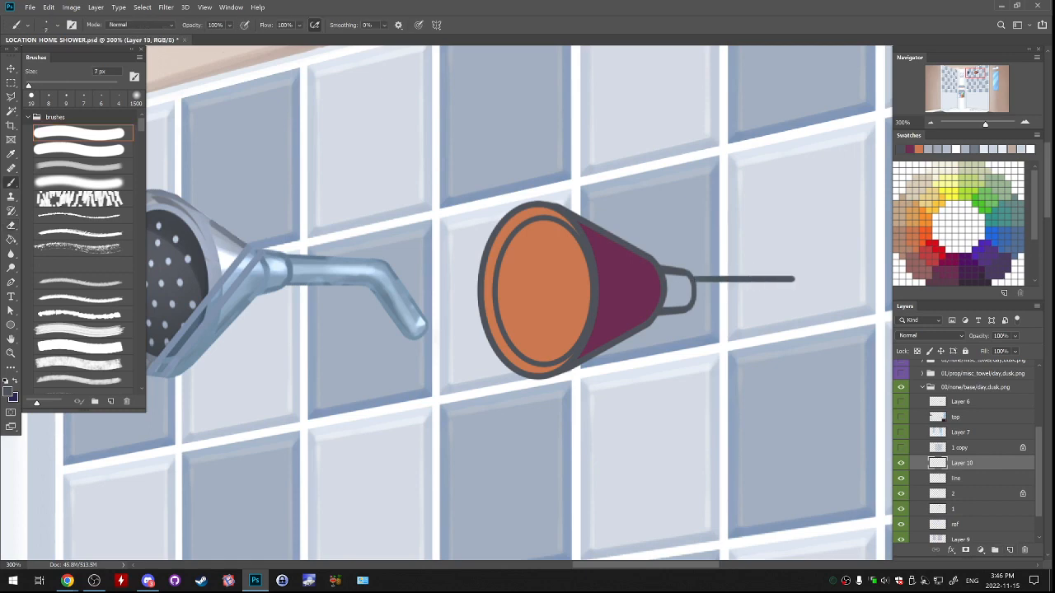
{"action": "key", "text": "ctrl+z"}
{"action": "left_click_drag", "start_coordinate": [692, 282], "coordinate": [761, 282]}
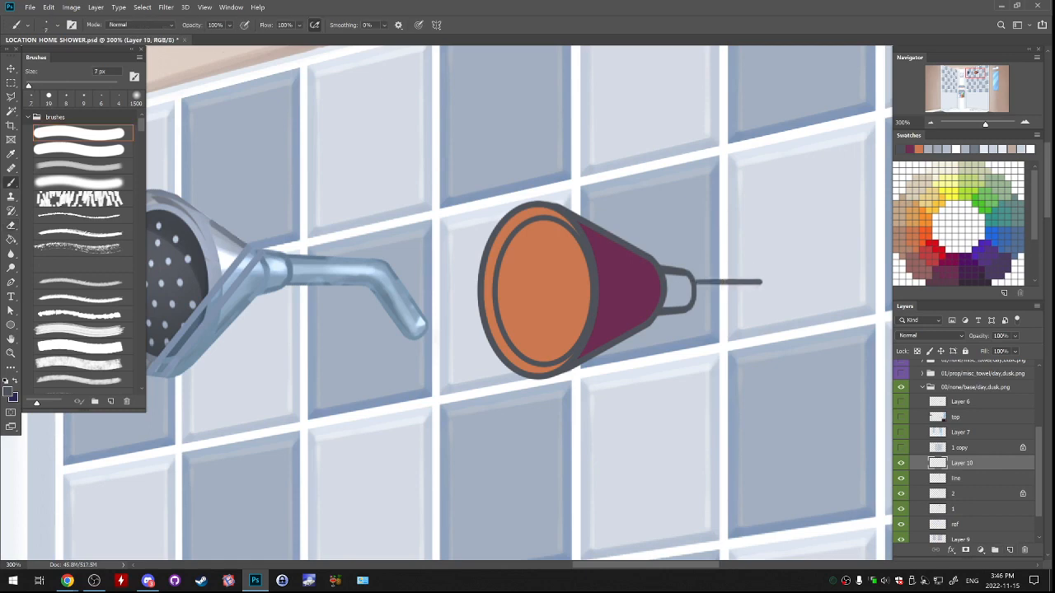
{"action": "key", "text": "ctrl+z"}
{"action": "left_click_drag", "start_coordinate": [692, 279], "coordinate": [749, 280]}
{"action": "left_click_drag", "start_coordinate": [694, 301], "coordinate": [760, 302]}
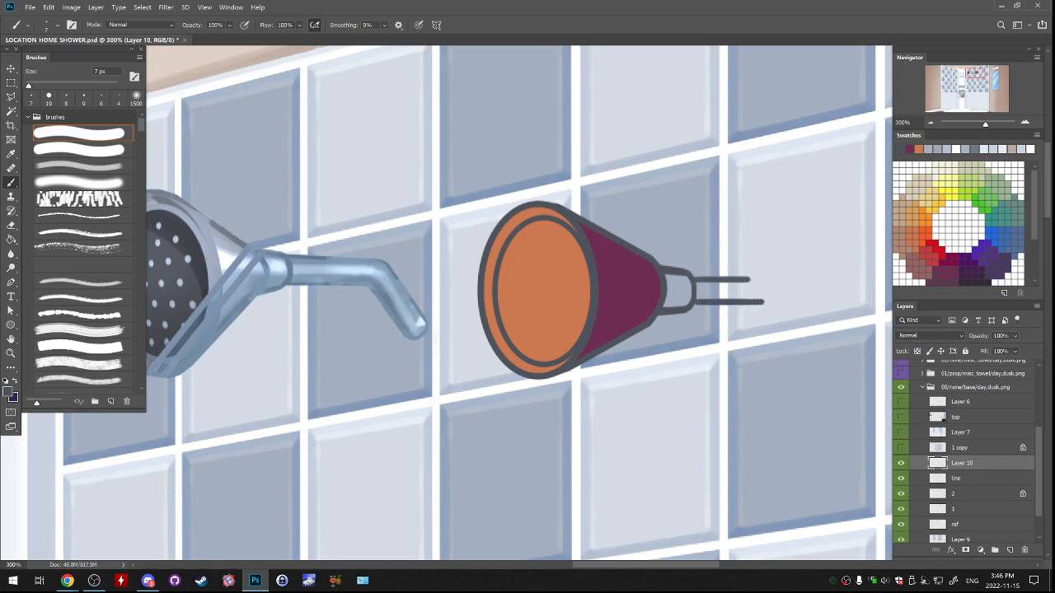
Redraw the pipe's lower edge closer to the upper one and continue it with a diagonal bend down to the right.
{"action": "key", "text": "ctrl+z"}
{"action": "mouse_move", "coordinate": [695, 298]}
{"action": "left_mouse_down"}
{"action": "mouse_move", "coordinate": [756, 297]}
{"action": "mouse_move", "coordinate": [756, 279]}
{"action": "mouse_move", "coordinate": [788, 350]}
{"action": "left_mouse_up"}
{"action": "key", "text": "ctrl+z"}
{"action": "key", "text": "ctrl+z"}
{"action": "key", "text": "ctrl+z"}
{"action": "key", "text": "ctrl+z"}
{"action": "key", "text": "ctrl+z"}
{"action": "left_click_drag", "start_coordinate": [766, 307], "coordinate": [788, 350]}
{"action": "key", "text": "ctrl+z"}
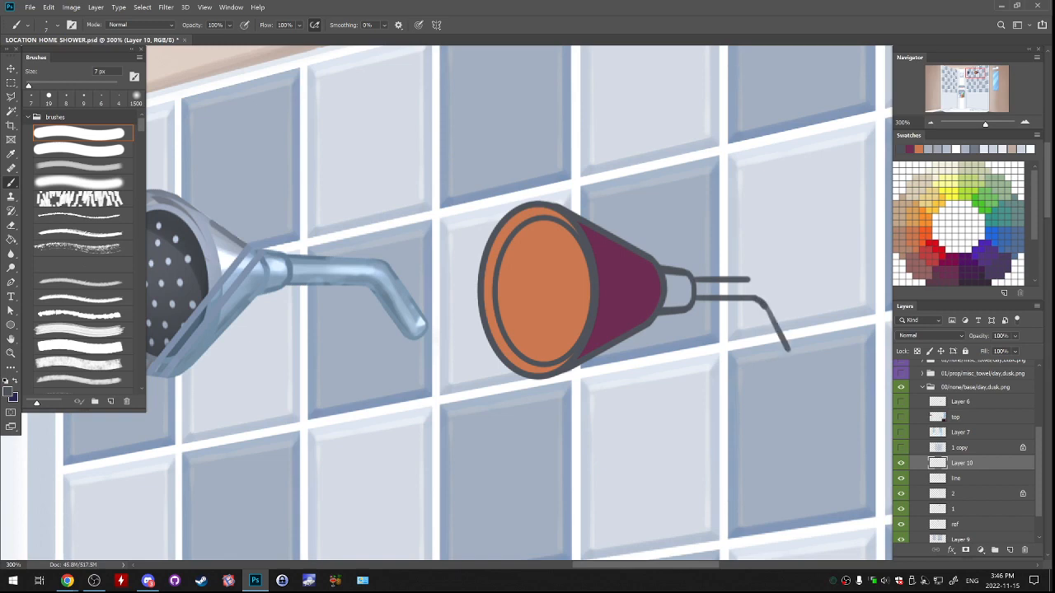
{"action": "key", "text": "ctrl+z"}
{"action": "mouse_move", "coordinate": [766, 307]}
{"action": "left_mouse_down"}
{"action": "mouse_move", "coordinate": [789, 356]}
{"action": "mouse_move", "coordinate": [772, 318]}
{"action": "left_mouse_up"}
{"action": "key", "text": "ctrl+z"}
{"action": "key", "text": "ctrl+z"}
Thin the lower edge's diagonal section with the eraser and repaint it as a clean line with a smooth bend.
{"action": "key", "text": "e"}
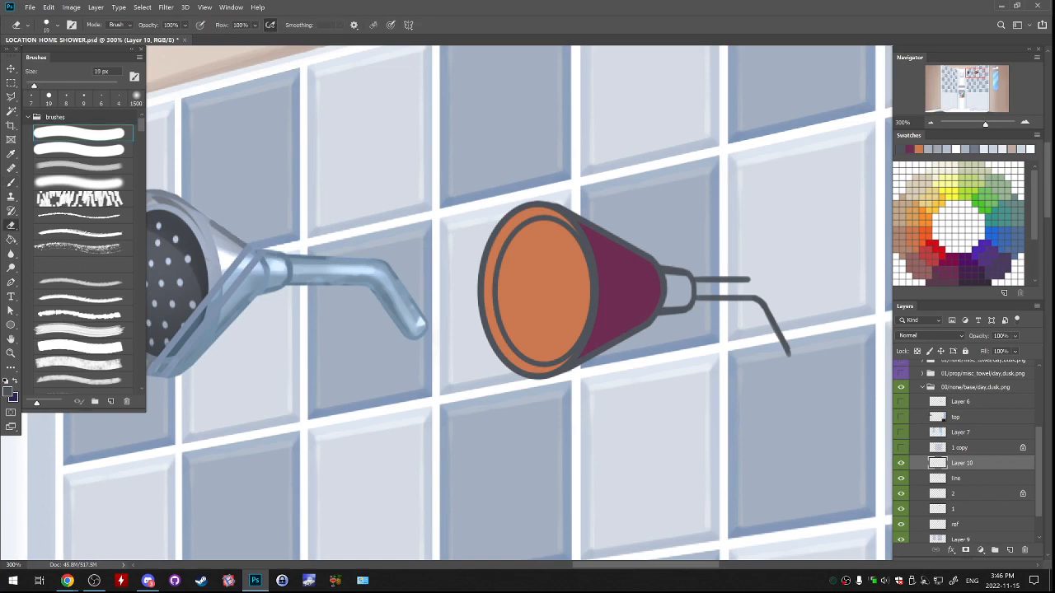
{"action": "left_click_drag", "start_coordinate": [761, 305], "coordinate": [780, 341]}
{"action": "key", "text": "b"}
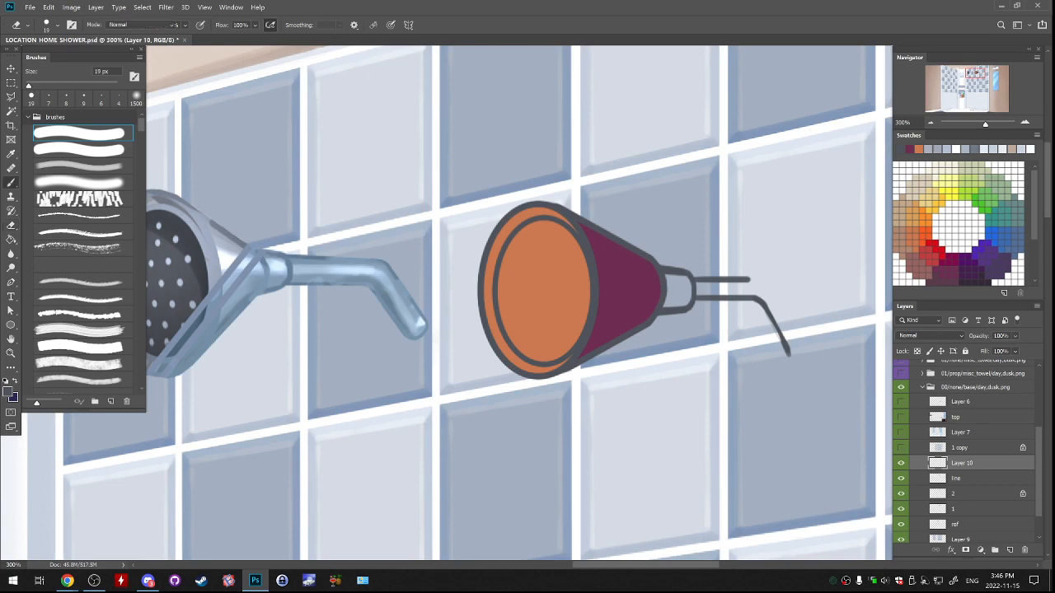
{"action": "key", "text": "e"}
{"action": "left_click_drag", "start_coordinate": [773, 331], "coordinate": [785, 358]}
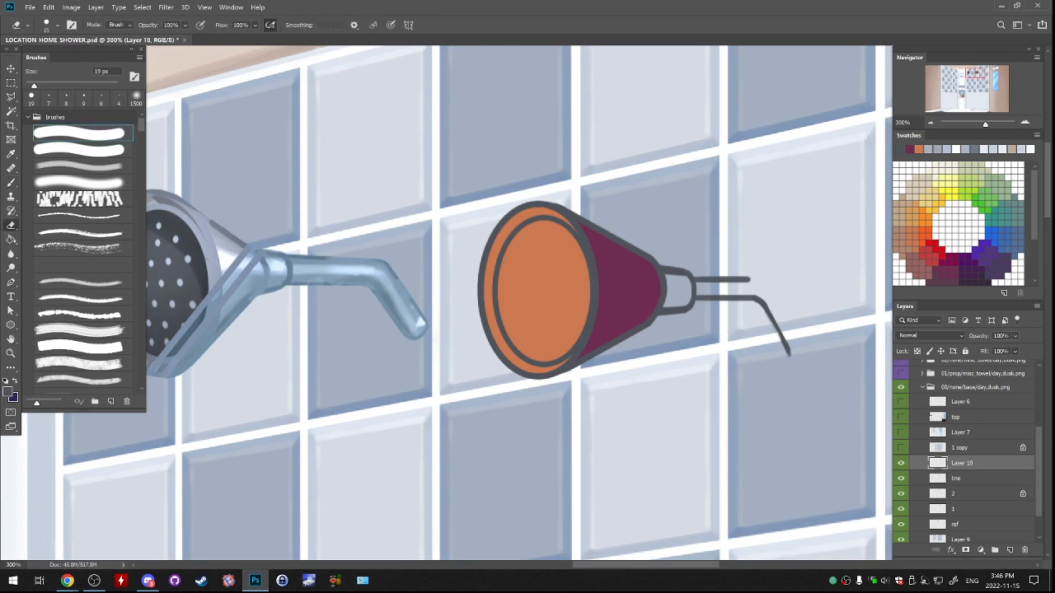
{"action": "key", "text": "b"}
{"action": "left_click_drag", "start_coordinate": [768, 307], "coordinate": [791, 350]}
{"action": "key", "text": "e"}
{"action": "key", "text": "b"}
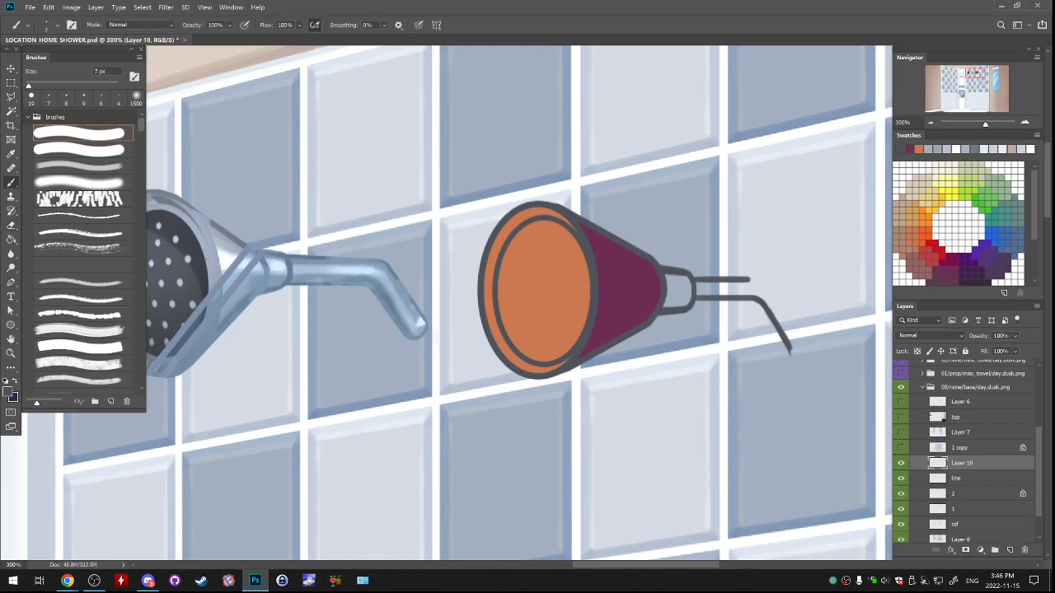
{"action": "key", "text": "ctrl+z"}
Extend the pipe's upper edge with a rounded bend and a diagonal line parallel to the lower edge.
{"action": "left_click_drag", "start_coordinate": [746, 279], "coordinate": [774, 291]}
{"action": "key", "text": "e"}
{"action": "key", "text": "b"}
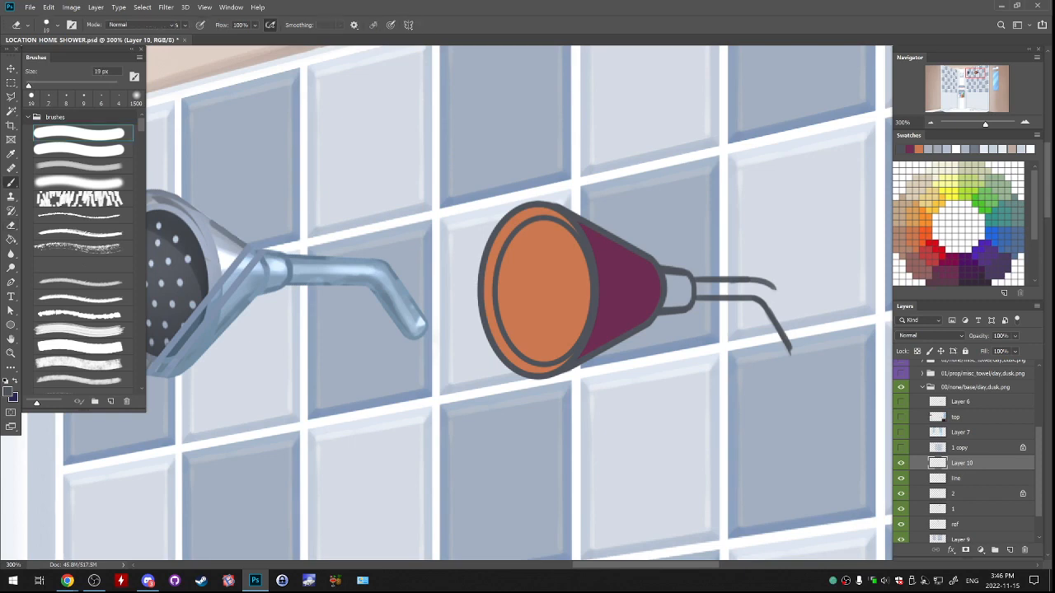
{"action": "key", "text": "ctrl+z"}
{"action": "key", "text": "ctrl+z"}
{"action": "left_click_drag", "start_coordinate": [771, 286], "coordinate": [808, 340]}
{"action": "key", "text": "ctrl+z"}
{"action": "left_click_drag", "start_coordinate": [778, 295], "coordinate": [793, 324]}
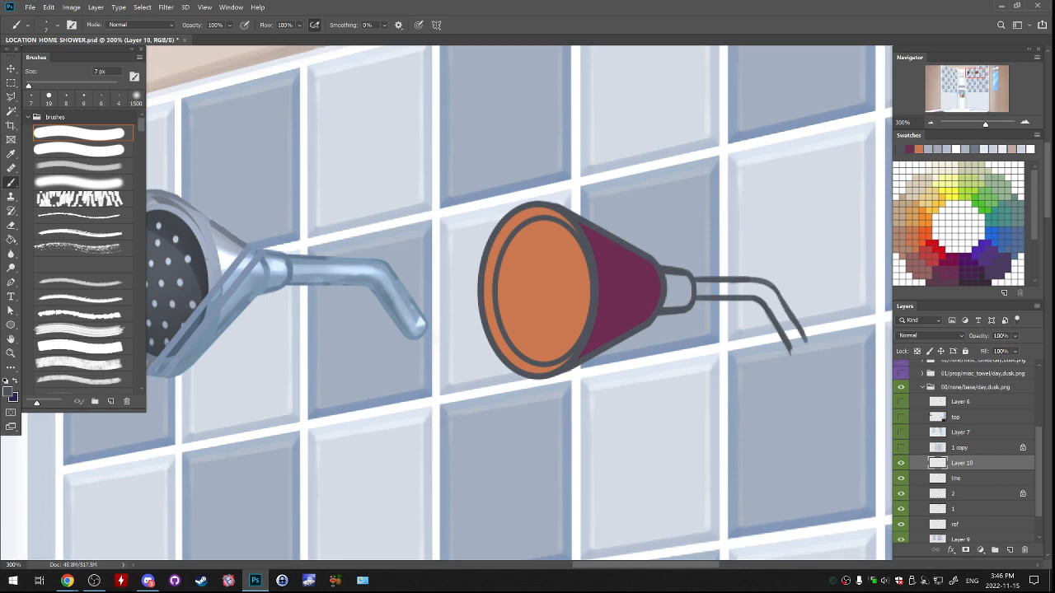
{"action": "key", "text": "ctrl+z"}
Clean up the ends of the pipe's diagonal edges and merge Layer 10 into the line layer.
{"action": "key", "text": "e"}
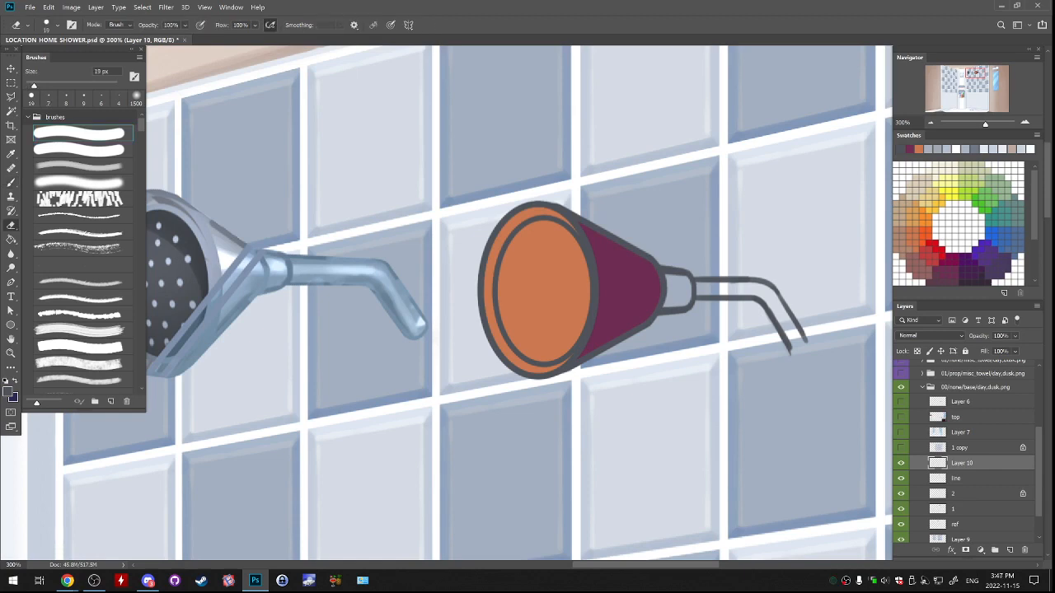
{"action": "key", "text": "b"}
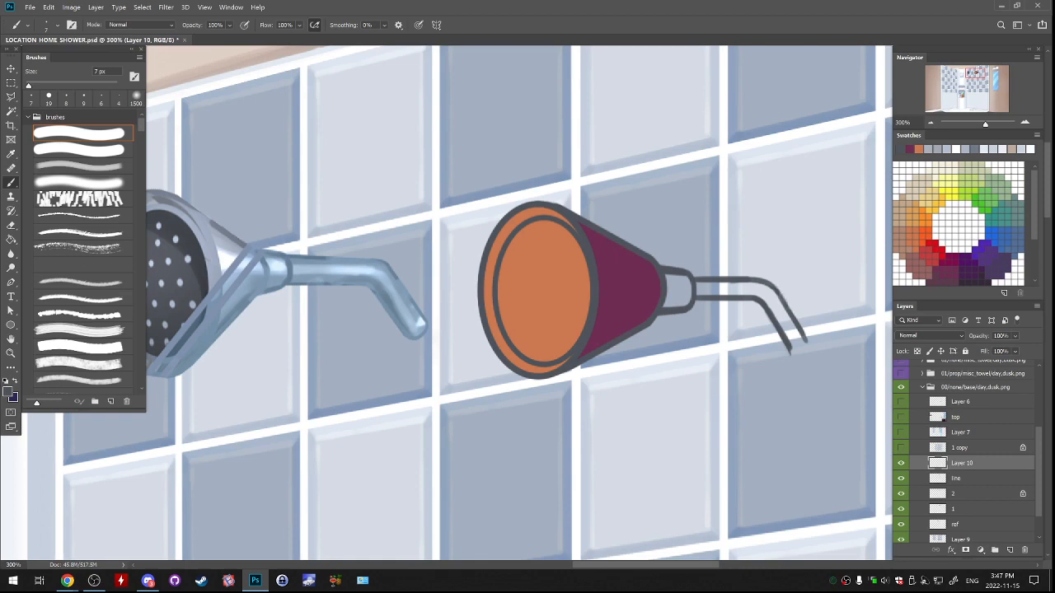
{"action": "key", "text": "e"}
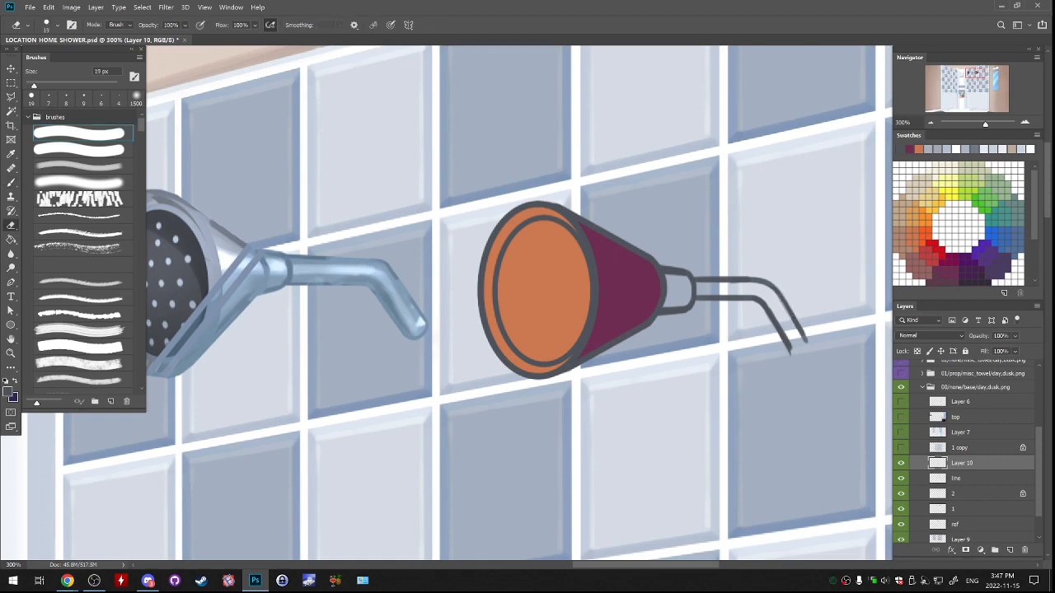
{"action": "key", "text": "b"}
{"action": "left_click_drag", "start_coordinate": [776, 300], "coordinate": [806, 340]}
{"action": "key", "text": "ctrl+z"}
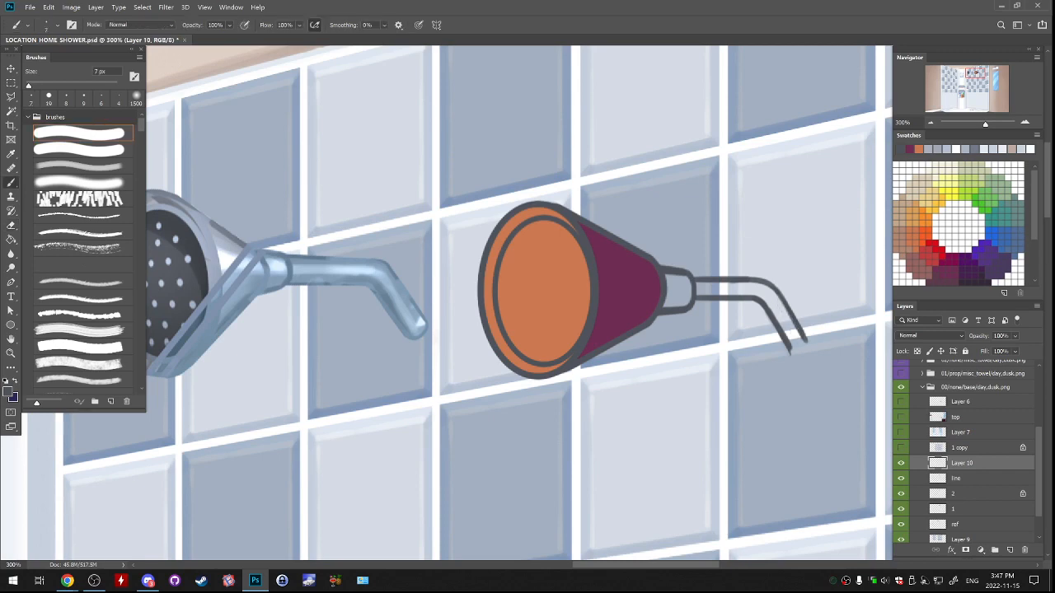
{"action": "key", "text": "e"}
{"action": "key", "text": "ctrl+e"}
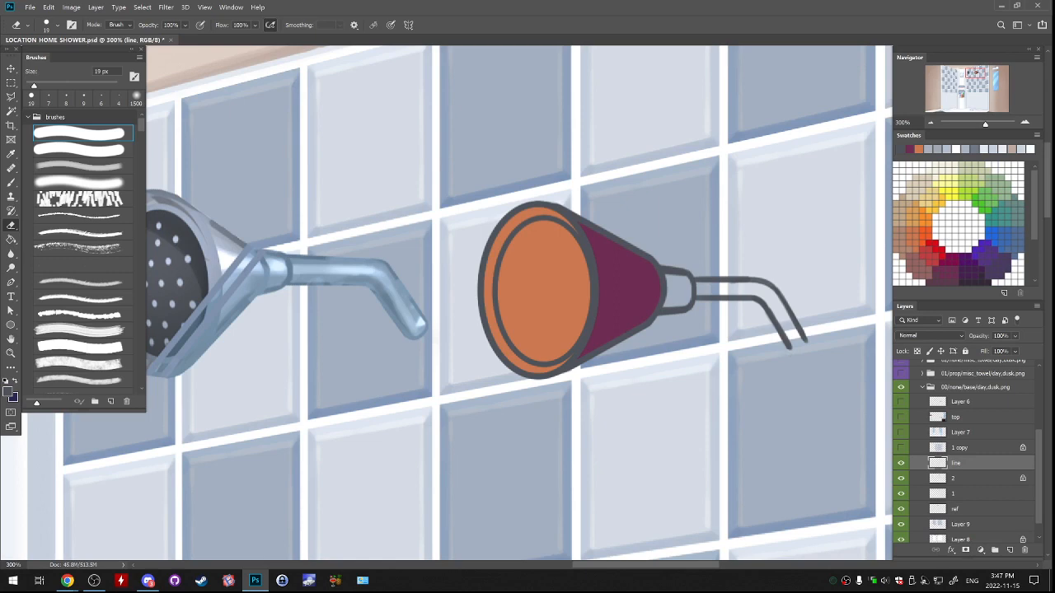
Close the pipe's open end with a rounded cap joining the two diagonal edges.
{"action": "key", "text": "b"}
{"action": "key", "text": "ctrl+z"}
{"action": "left_click_drag", "start_coordinate": [790, 349], "coordinate": [803, 342]}
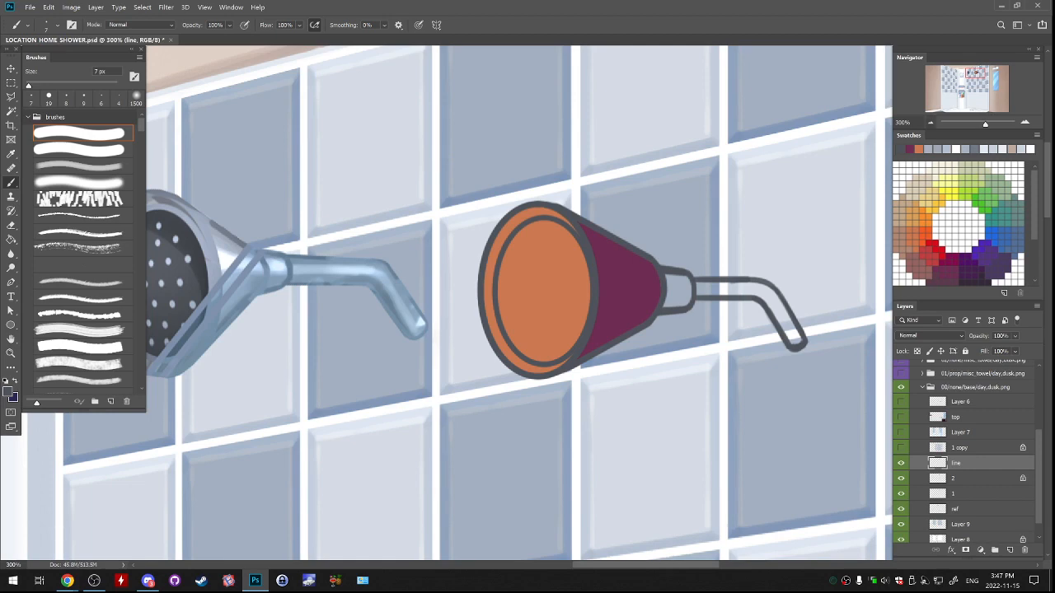
Select the line, 2 and 1 layers together and rotate the drawn shower head by -60°.
{"action": "left_click", "coordinate": [930, 122]}
{"action": "left_click", "coordinate": [930, 121]}
{"action": "left_click", "coordinate": [930, 122]}
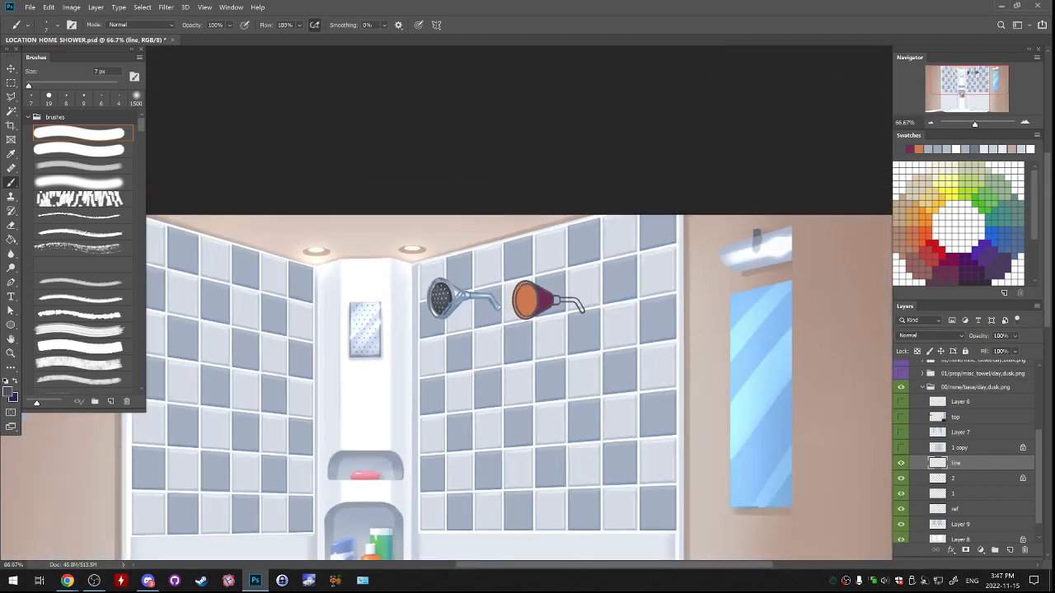
{"action": "left_click", "coordinate": [963, 478], "text": "ctrl"}
{"action": "left_click", "coordinate": [962, 494], "text": "ctrl"}
{"action": "key", "text": "ctrl+t"}
{"action": "left_click_drag", "start_coordinate": [612, 270], "coordinate": [592, 254]}
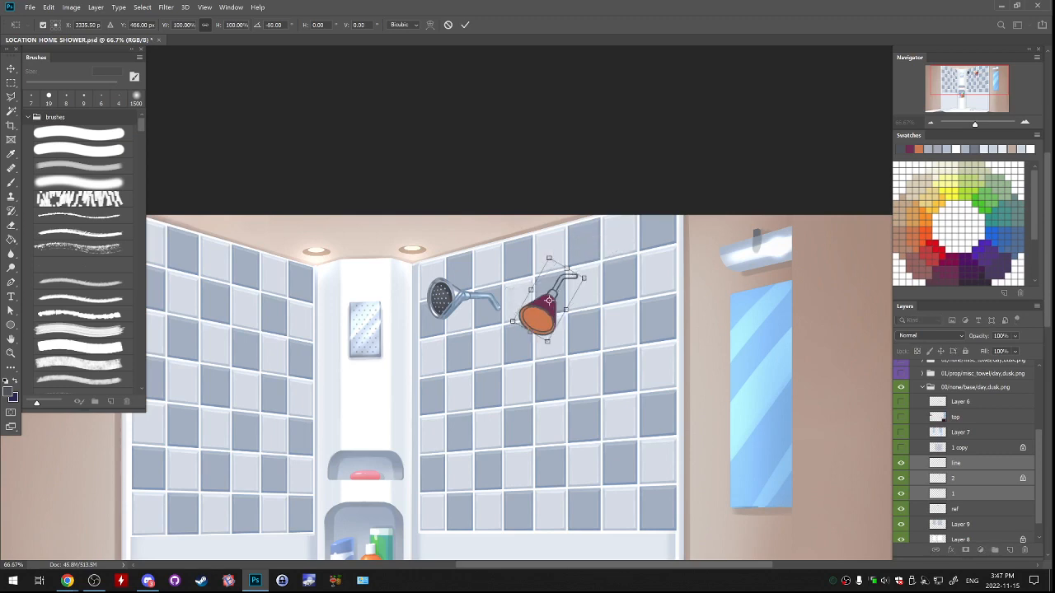
{"action": "key", "text": "Return"}
Move the rotated shower head over the original one on the right wall, hiding Layer 9 and Layer 8 to reveal it.
{"action": "key", "text": "b"}
{"action": "left_click_drag", "start_coordinate": [548, 300], "coordinate": [508, 327]}
{"action": "scroll", "coordinate": [964, 451], "scroll_direction": "down", "scroll_amount": 1}
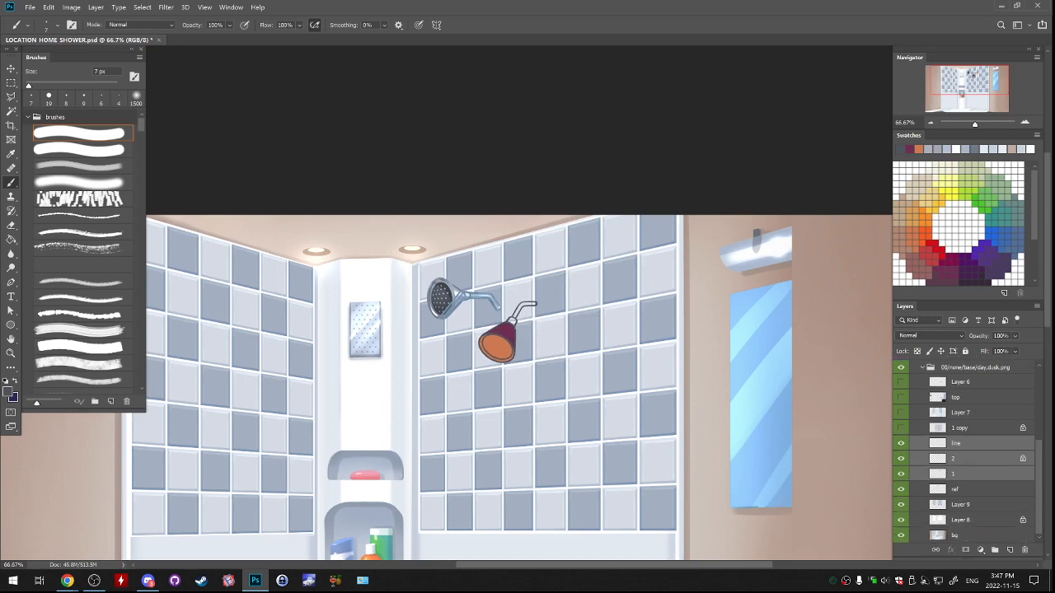
{"action": "left_click", "coordinate": [900, 504]}
{"action": "left_click", "coordinate": [900, 520]}
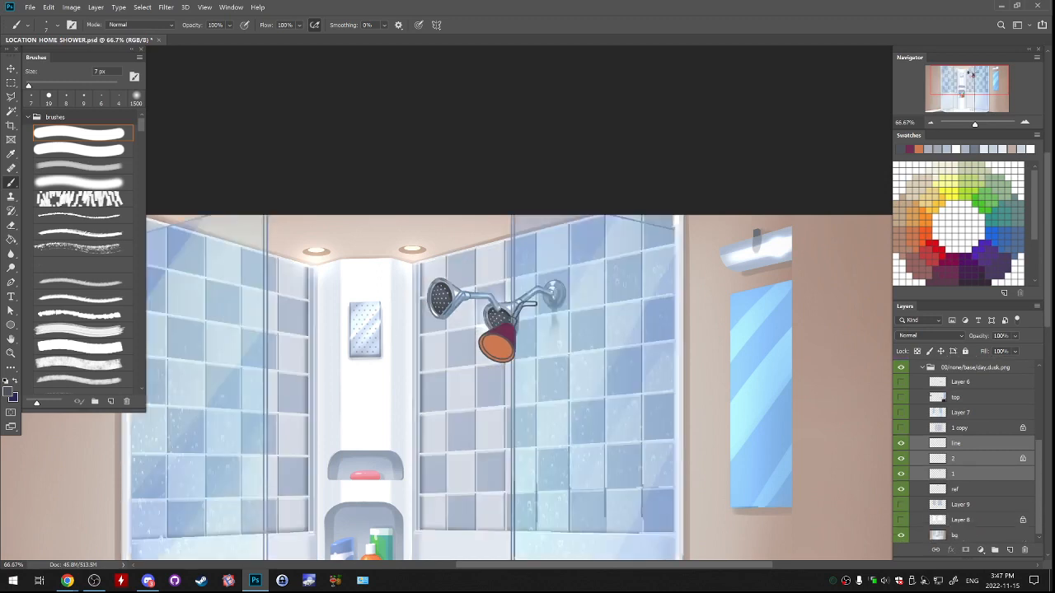
{"action": "left_click_drag", "start_coordinate": [624, 449], "coordinate": [637, 435]}
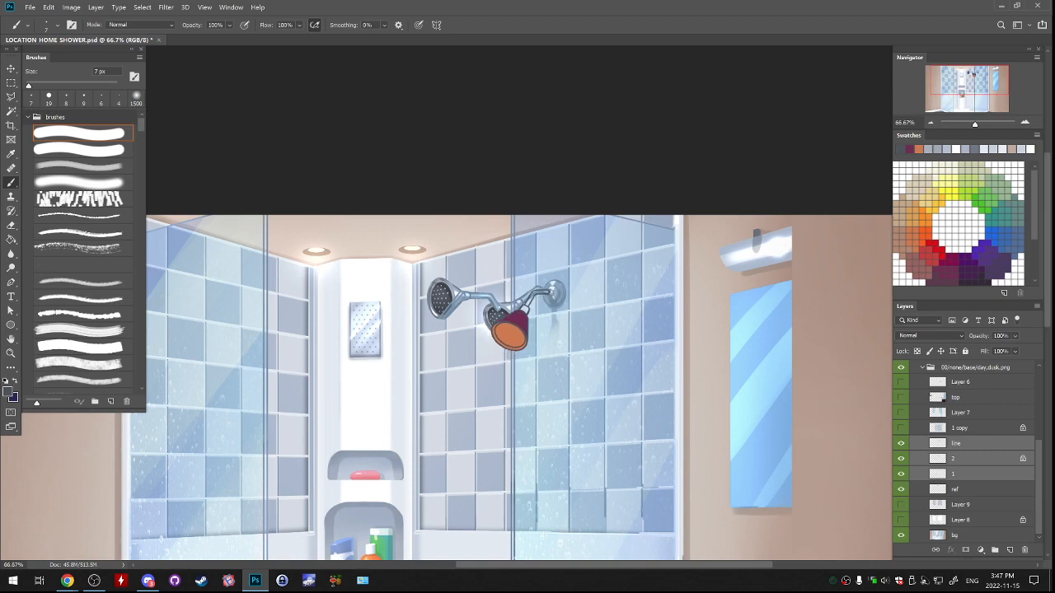
Rotate and reposition the drawn shower head with Free Transform to match the original's angle and pipe placement.
{"action": "key", "text": "ctrl+t"}
{"action": "left_click_drag", "start_coordinate": [572, 276], "coordinate": [570, 288]}
{"action": "left_click_drag", "start_coordinate": [541, 324], "coordinate": [535, 316]}
{"action": "left_click_drag", "start_coordinate": [579, 285], "coordinate": [581, 291]}
{"action": "left_click_drag", "start_coordinate": [540, 326], "coordinate": [545, 320]}
{"action": "key", "text": "ctrl+z"}
{"action": "left_click_drag", "start_coordinate": [495, 270], "coordinate": [501, 268]}
{"action": "key", "text": "ctrl+z"}
{"action": "left_click_drag", "start_coordinate": [539, 345], "coordinate": [540, 350]}
{"action": "key", "text": "ctrl+z"}
{"action": "left_click_drag", "start_coordinate": [546, 315], "coordinate": [603, 294]}
{"action": "key", "text": "ctrl+z"}
{"action": "key", "text": "Return"}
{"action": "key", "text": "b"}
{"action": "key", "text": "ctrl+z"}
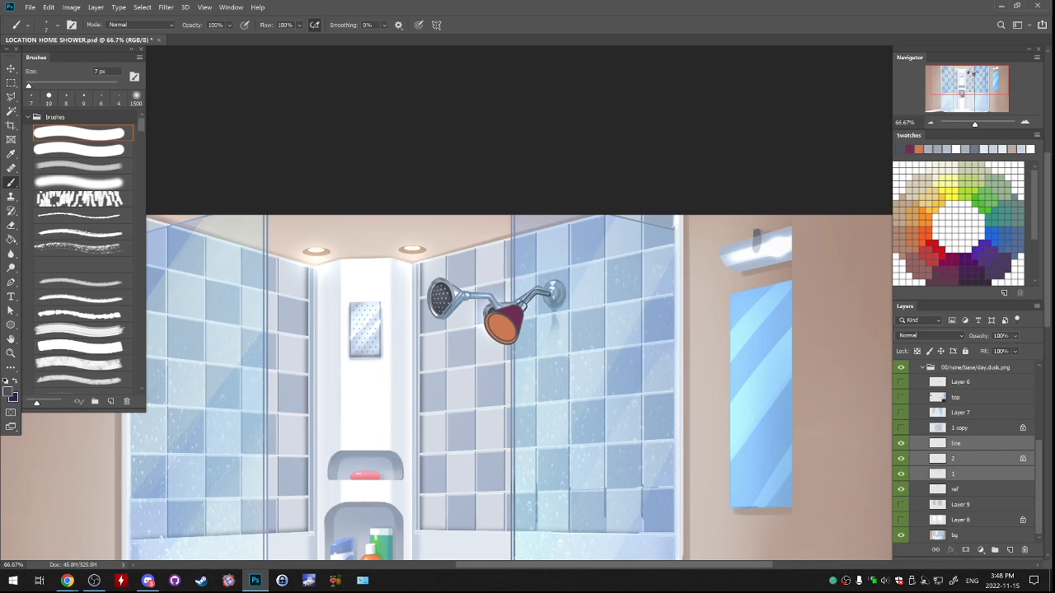
Make the line layer active and turn on the visibility of Layer 9 and Layer 8.
{"action": "left_click", "coordinate": [961, 459]}
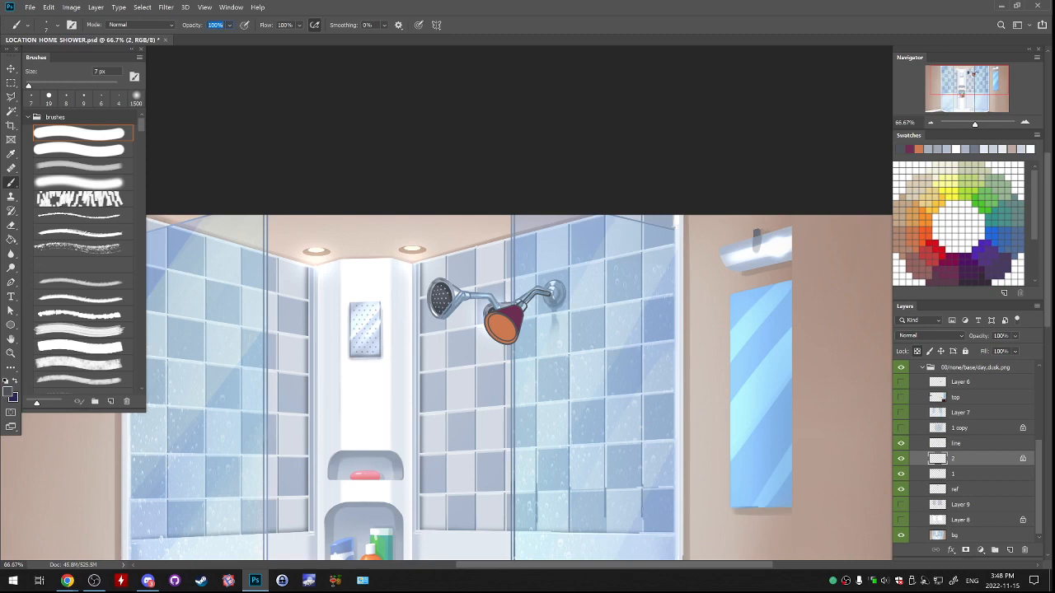
{"action": "left_click", "coordinate": [961, 443]}
{"action": "left_click_drag", "start_coordinate": [900, 504], "coordinate": [900, 520]}
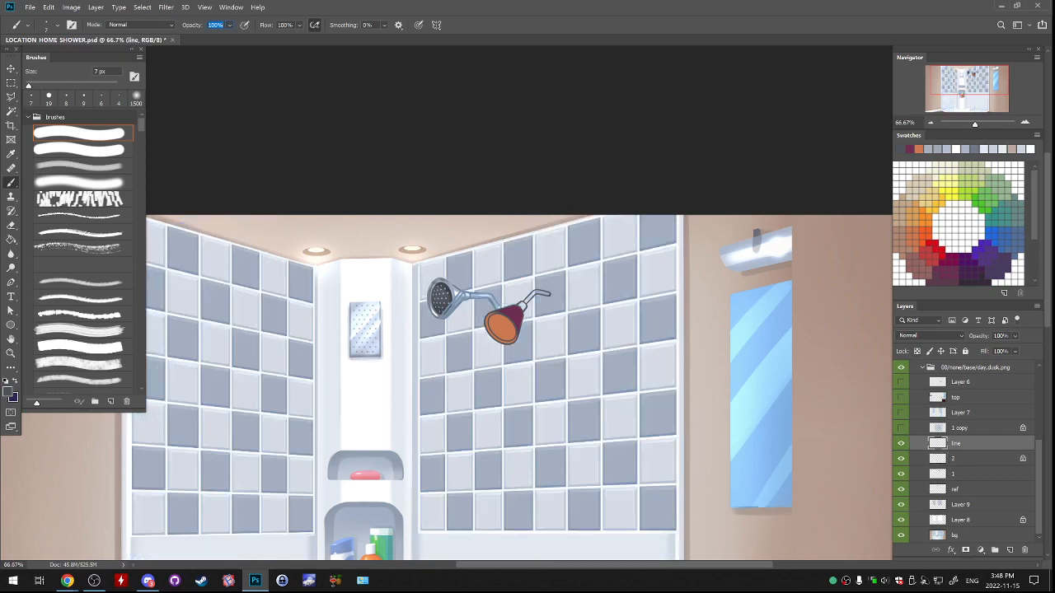
{"action": "key", "text": "ctrl+minus"}
{"action": "key", "text": "ctrl+minus"}
{"action": "key", "text": "ctrl+minus"}
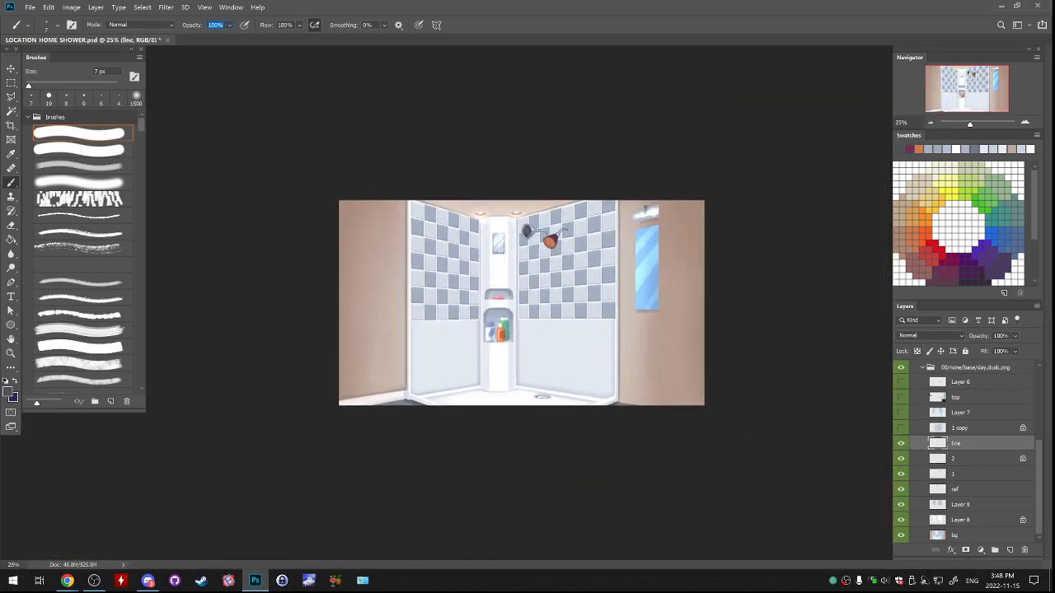
{"action": "key", "text": "ctrl+plus"}
{"action": "key", "text": "ctrl+plus"}
{"action": "key", "text": "ctrl+plus"}
{"action": "key", "text": "ctrl+plus"}
{"action": "key", "text": "Return"}
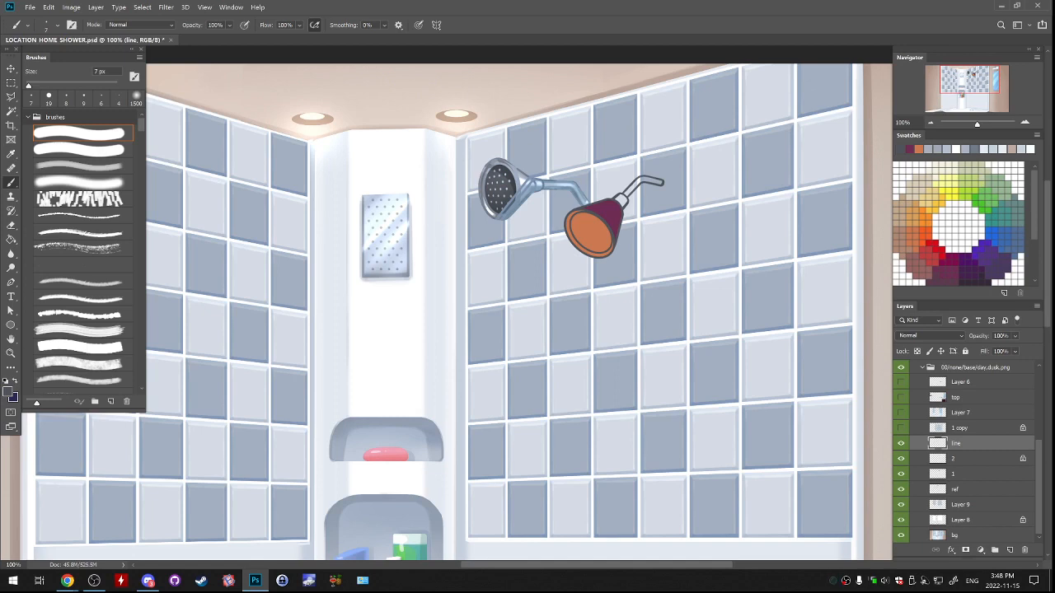
Save the document, then save a second version as LOCATION_HOME_SHOWER2.psd, replacing the existing file.
{"action": "left_click", "coordinate": [30, 7]}
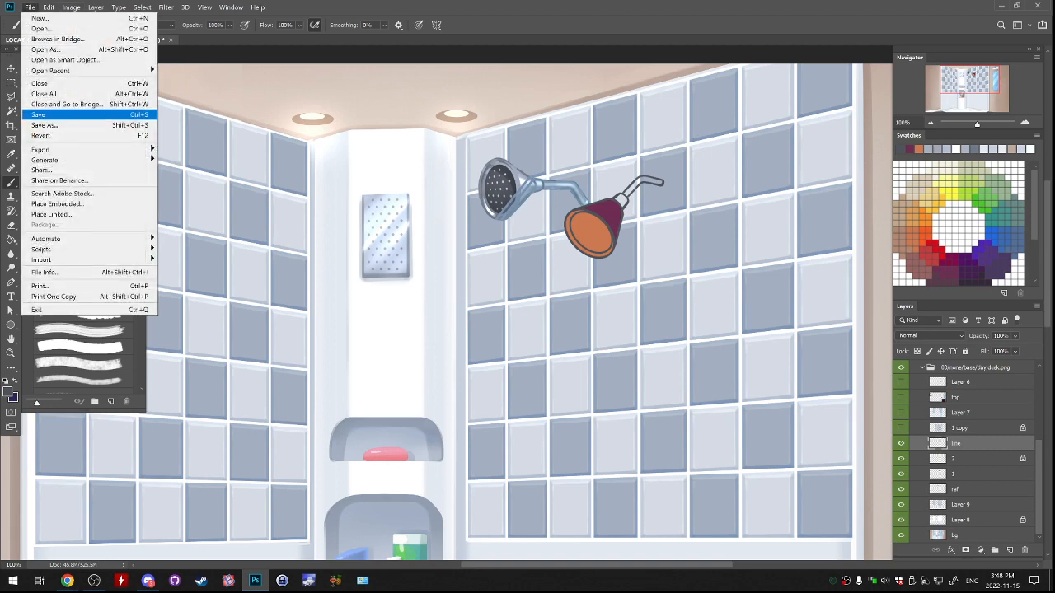
{"action": "left_click", "coordinate": [45, 115]}
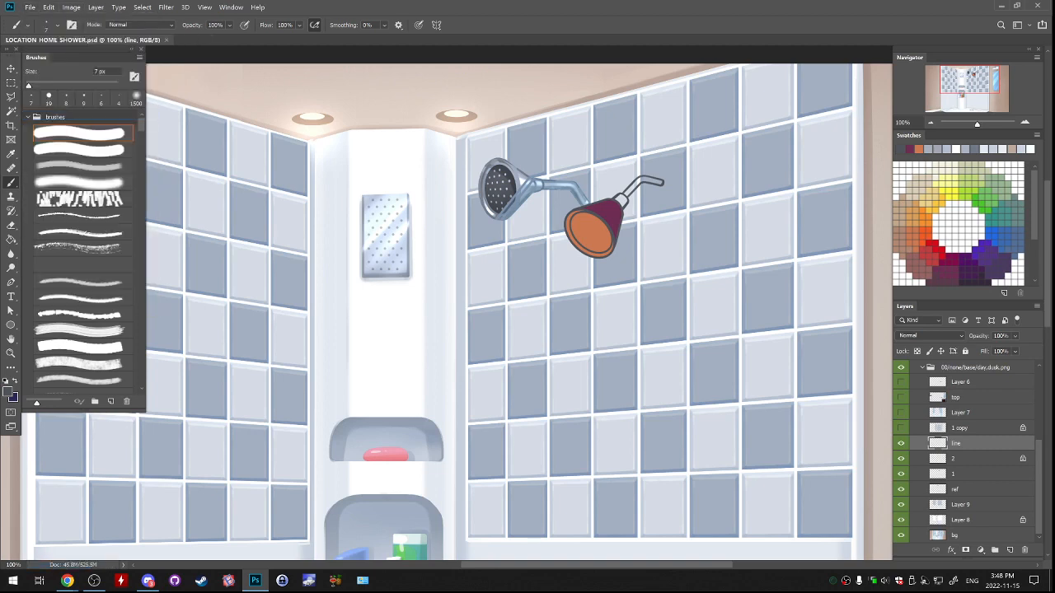
{"action": "left_click", "coordinate": [30, 8]}
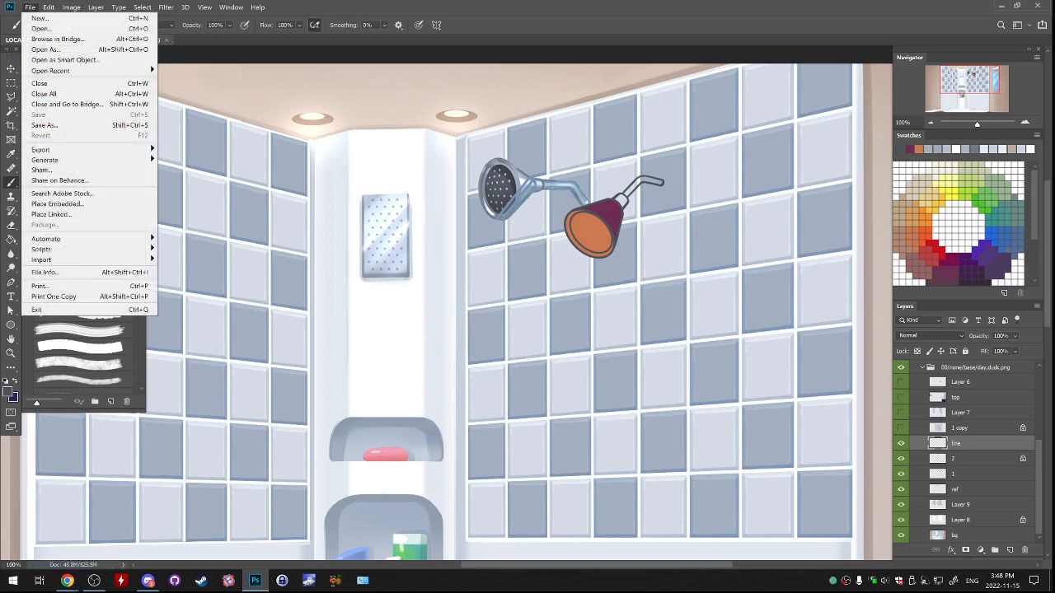
{"action": "left_click", "coordinate": [45, 125]}
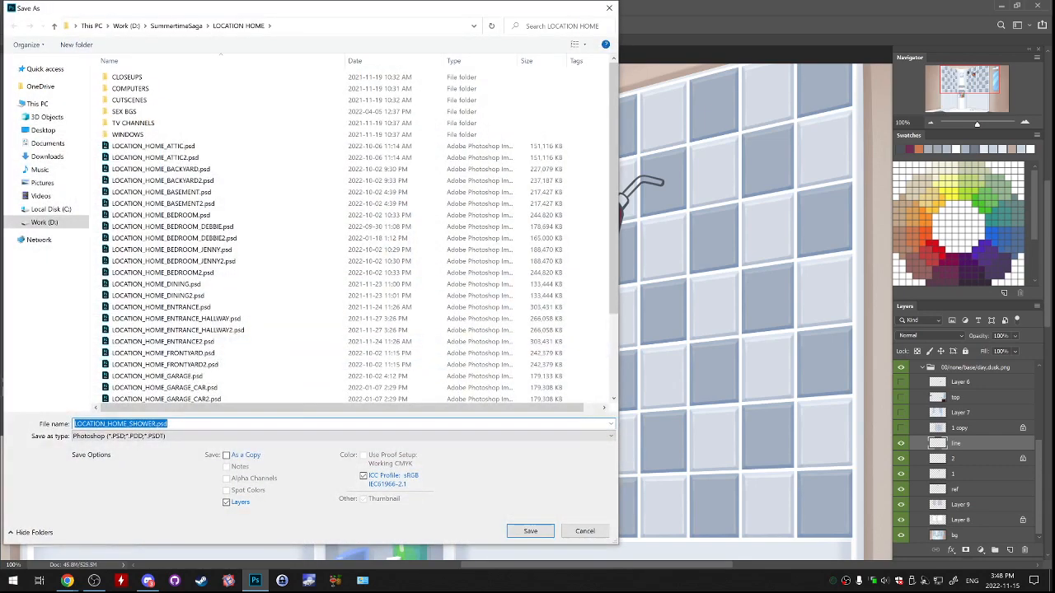
{"action": "left_click", "coordinate": [156, 424]}
{"action": "type", "text": "2"}
{"action": "left_click", "coordinate": [530, 531]}
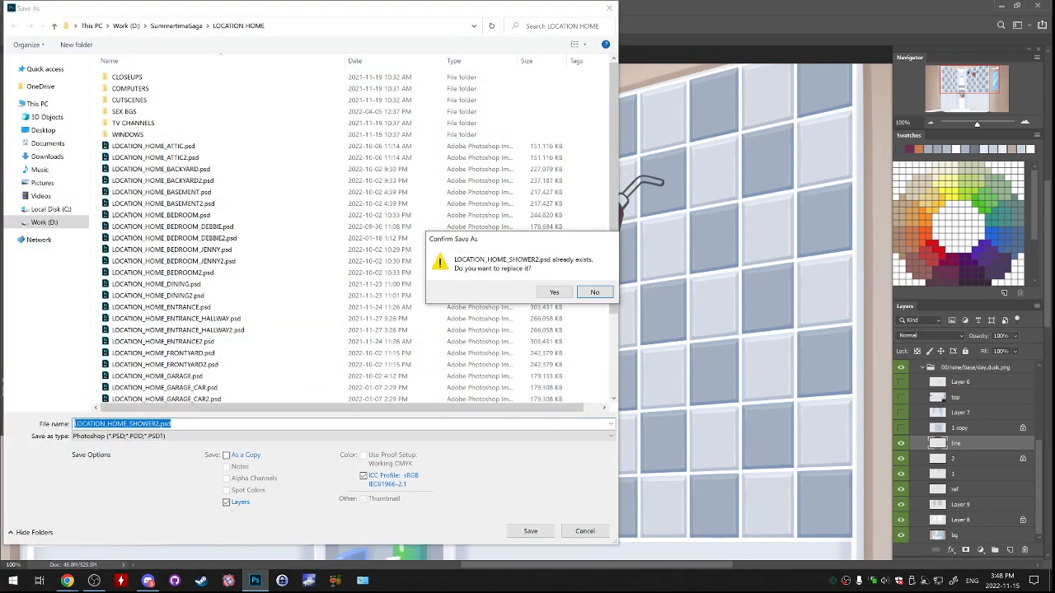
{"action": "left_click", "coordinate": [607, 292]}
{"action": "key", "text": "Return"}
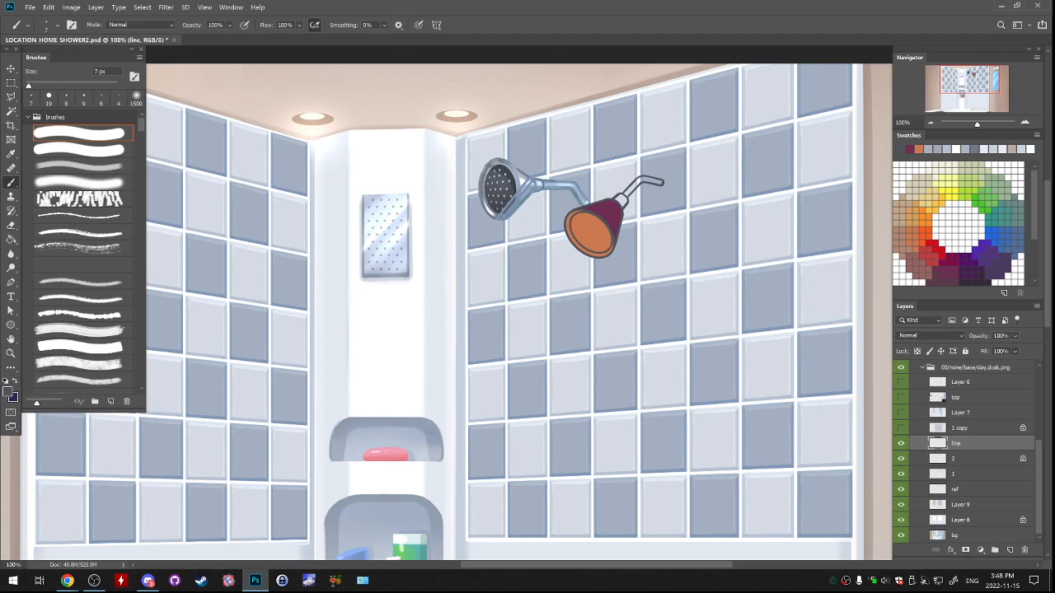
Add a new layer above the line layer and pick red as the brush colour.
{"action": "left_click", "coordinate": [1010, 550]}
{"action": "left_click", "coordinate": [49, 98]}
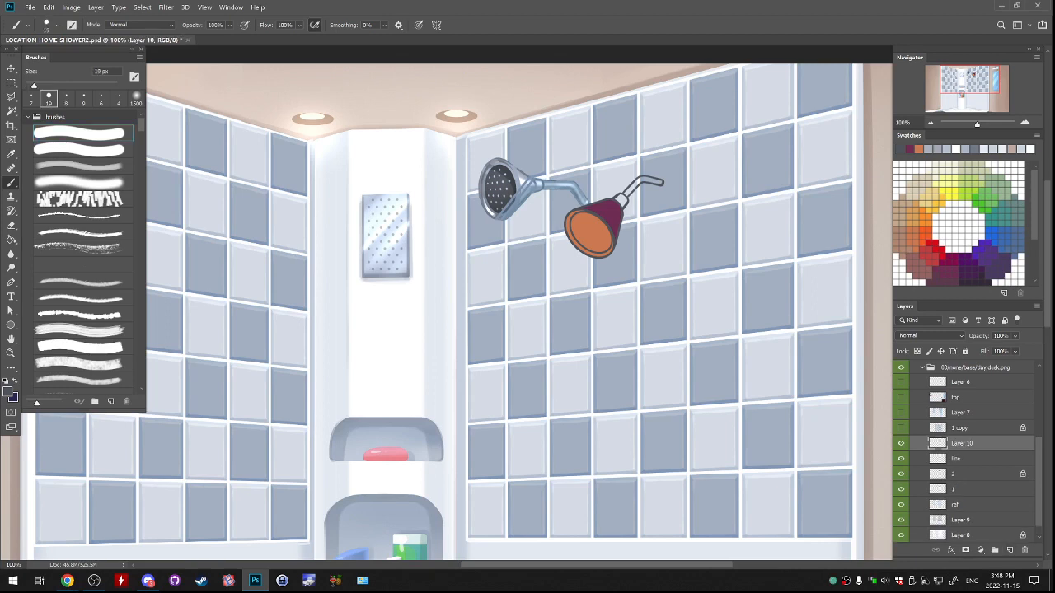
{"action": "left_click", "coordinate": [924, 249]}
{"action": "left_click_drag", "start_coordinate": [617, 322], "coordinate": [617, 407]}
{"action": "key", "text": "ctrl+z"}
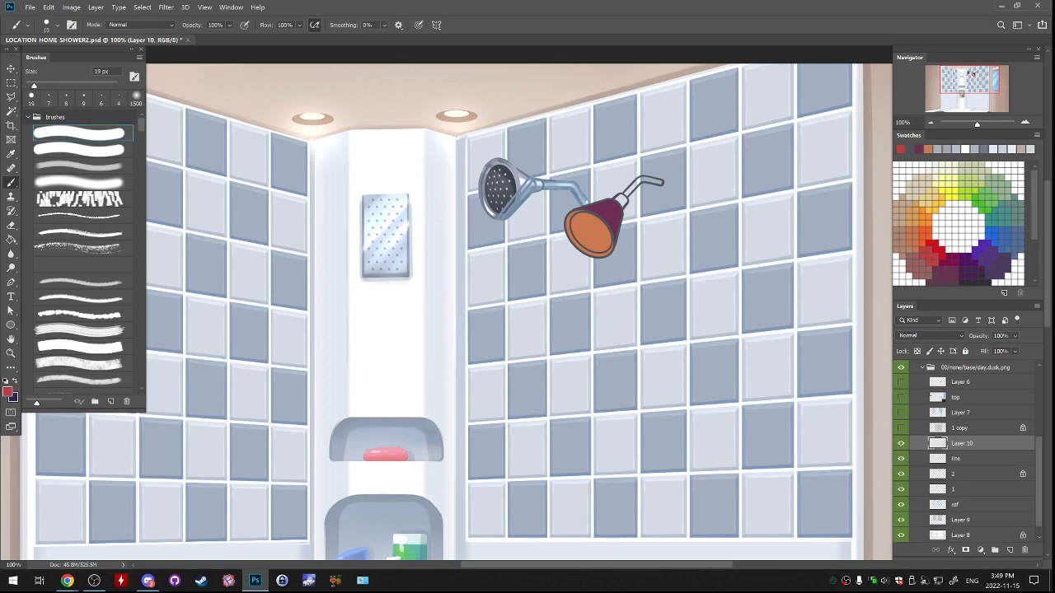
Enlarge the brush to 35 px and hand-letter "BYE" in red across the tiles below the orange shower head.
{"action": "key", "text": "bracketright"}
{"action": "key", "text": "bracketright"}
{"action": "key", "text": "bracketright"}
{"action": "left_click_drag", "start_coordinate": [664, 307], "coordinate": [686, 364]}
{"action": "left_click_drag", "start_coordinate": [700, 290], "coordinate": [727, 312]}
{"action": "left_click_drag", "start_coordinate": [730, 270], "coordinate": [725, 337]}
{"action": "mouse_move", "coordinate": [738, 316]}
{"action": "left_mouse_down"}
{"action": "mouse_move", "coordinate": [771, 285]}
{"action": "mouse_move", "coordinate": [761, 280]}
{"action": "left_mouse_up"}
{"action": "left_click_drag", "start_coordinate": [735, 285], "coordinate": [763, 260]}
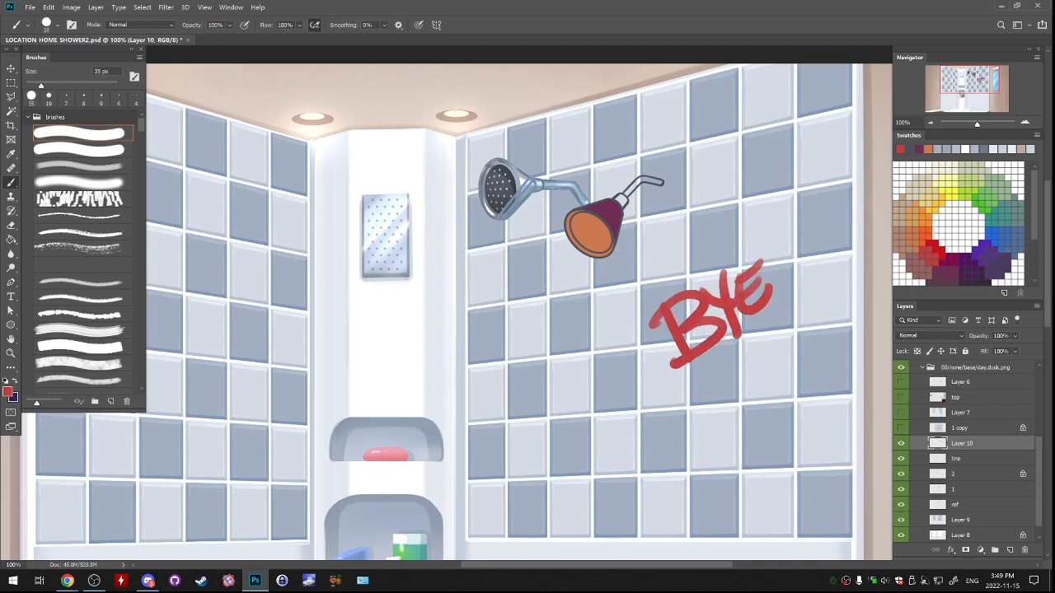
Paint an exclamation mark after "BYE" and draw a red heart outline beneath the lettering.
{"action": "left_click_drag", "start_coordinate": [764, 224], "coordinate": [782, 265]}
{"action": "left_click", "coordinate": [794, 284]}
{"action": "mouse_move", "coordinate": [746, 445]}
{"action": "left_mouse_down"}
{"action": "mouse_move", "coordinate": [738, 432]}
{"action": "mouse_move", "coordinate": [750, 402]}
{"action": "mouse_move", "coordinate": [746, 447]}
{"action": "left_mouse_up"}
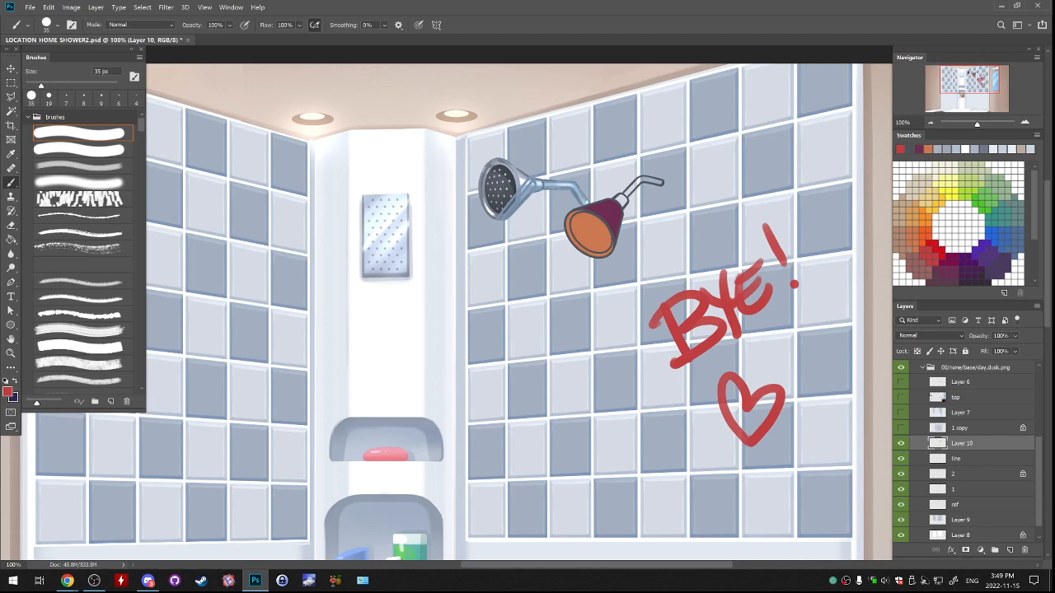